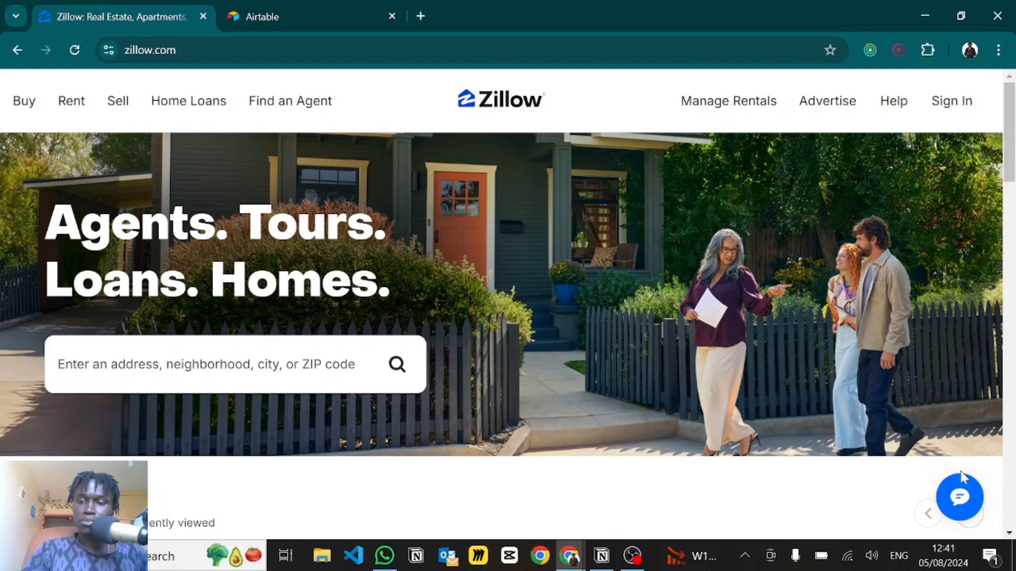
- Start a new Zillow AI chat asking 'I want to buy a 4 bedroom 3 bathroom house' and browse the listing cards
left_click(960, 498)
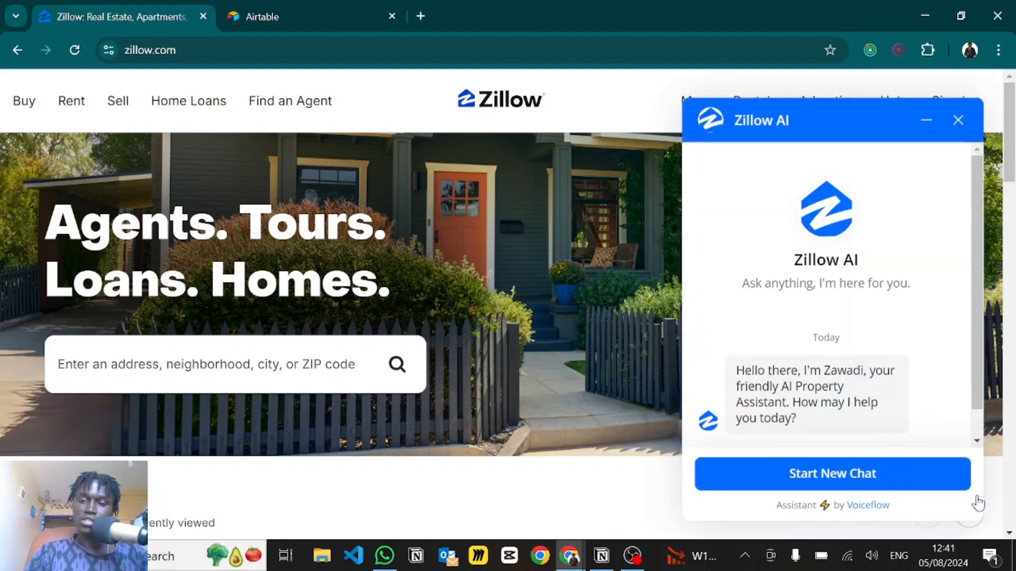
left_click(844, 472)
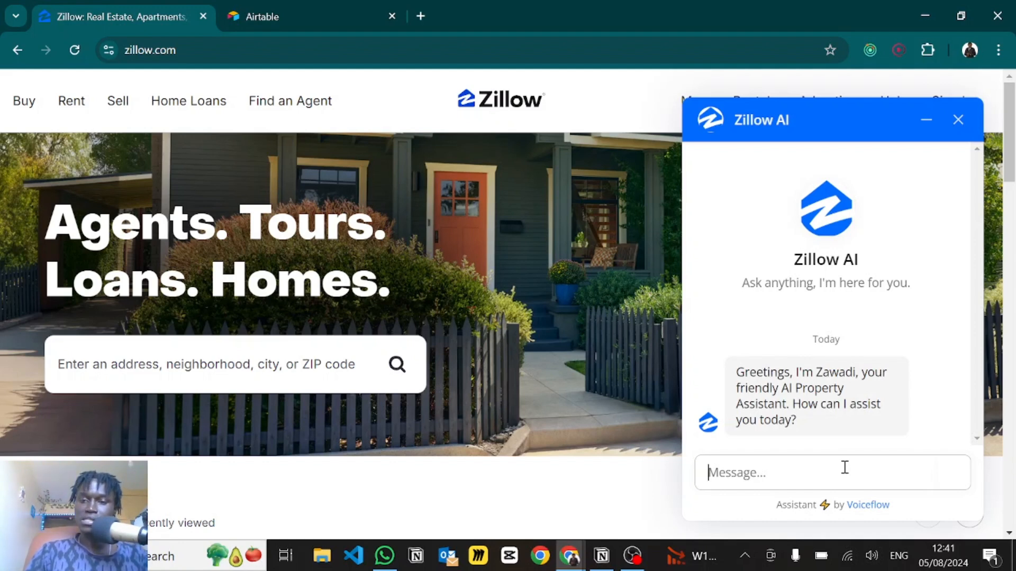
type("I want to buy a 4 bedroom 3 bathroom house")
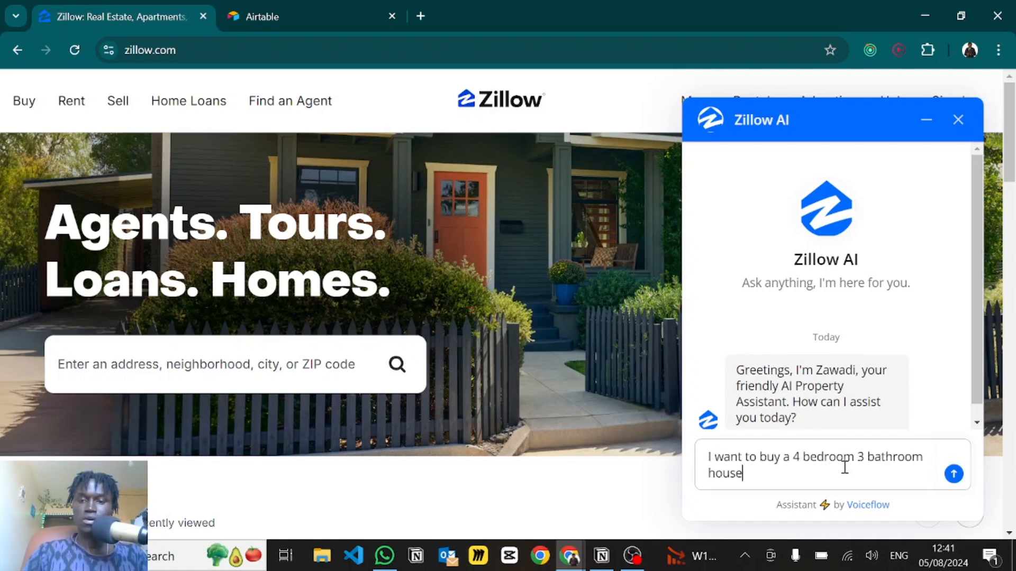
key("Return")
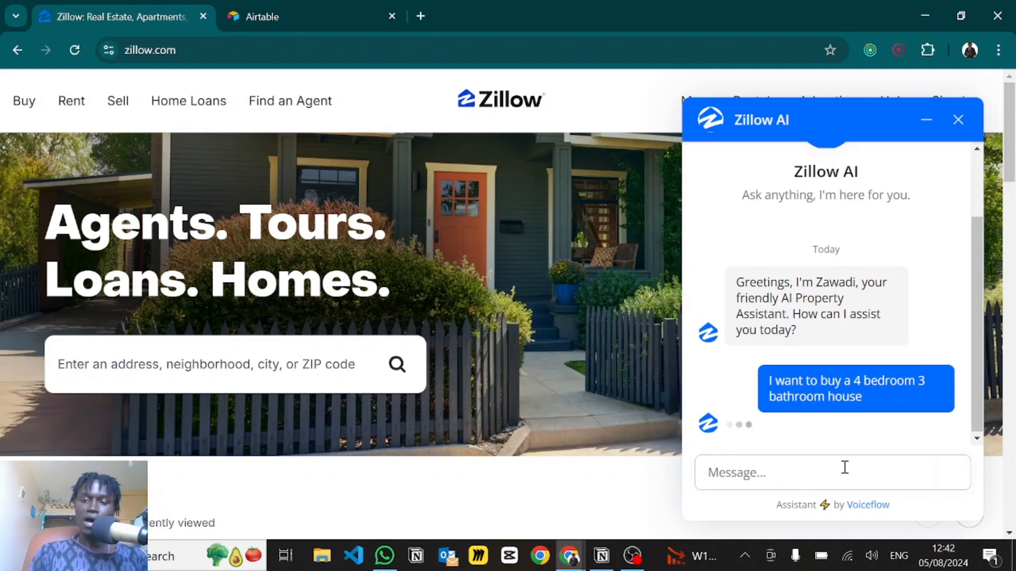
scroll(838, 303, "up", 3)
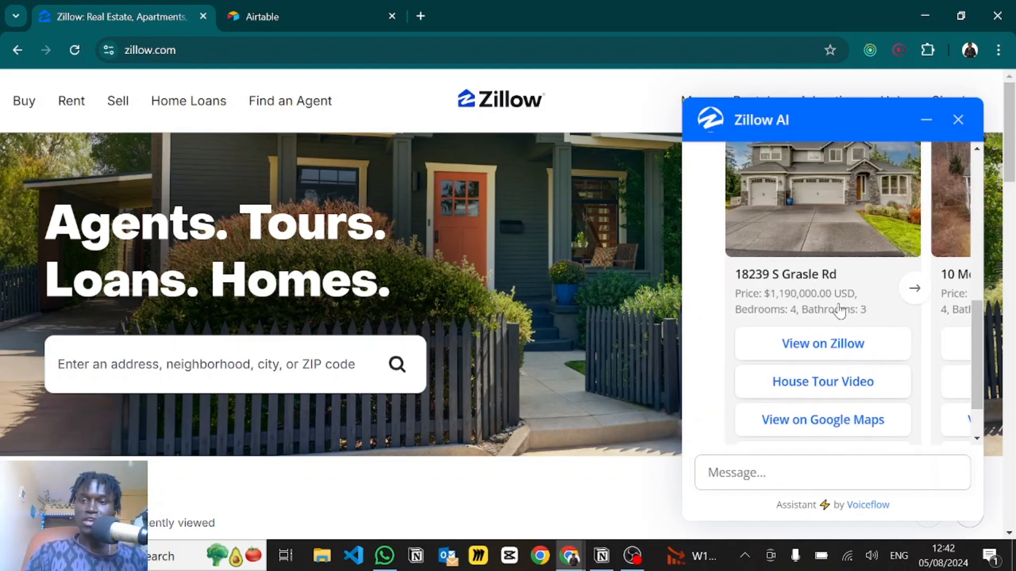
scroll(863, 329, "right", 1)
scroll(862, 329, "right", 2)
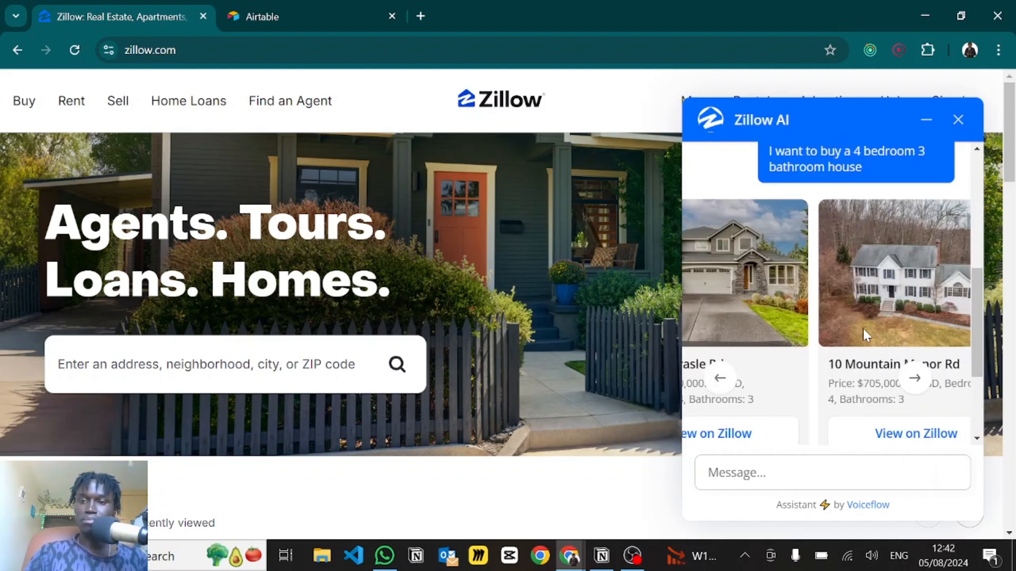
scroll(862, 329, "left", 2)
scroll(862, 335, "down", 3)
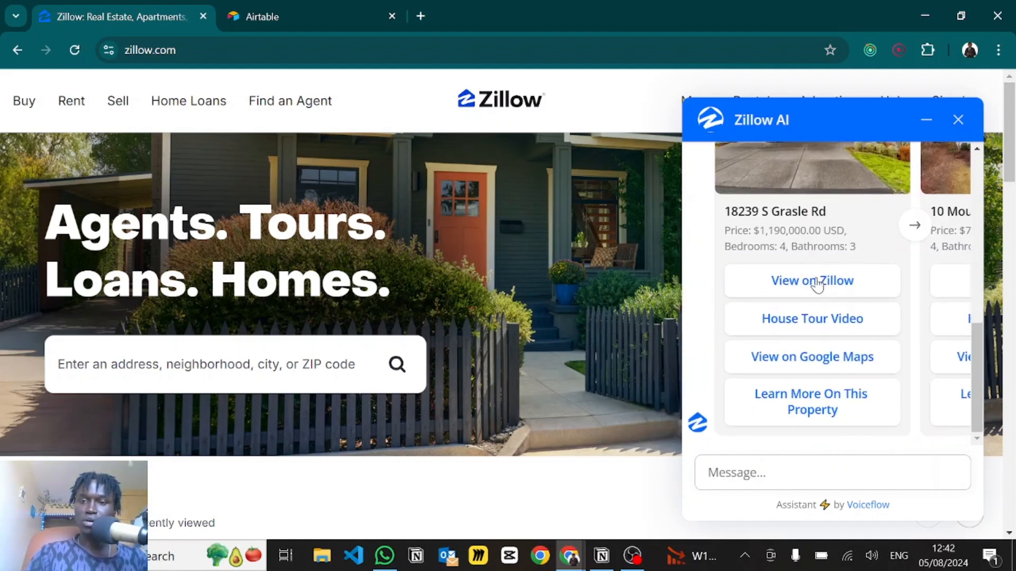
- Open the first listing's Zillow page in its own tab, then return to the chat
left_click(817, 283)
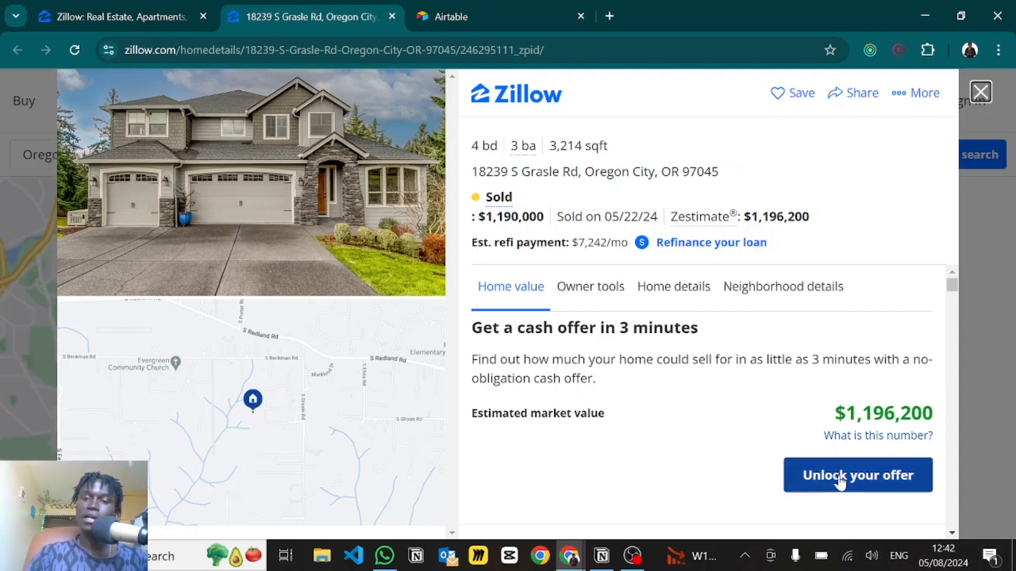
left_click(140, 13)
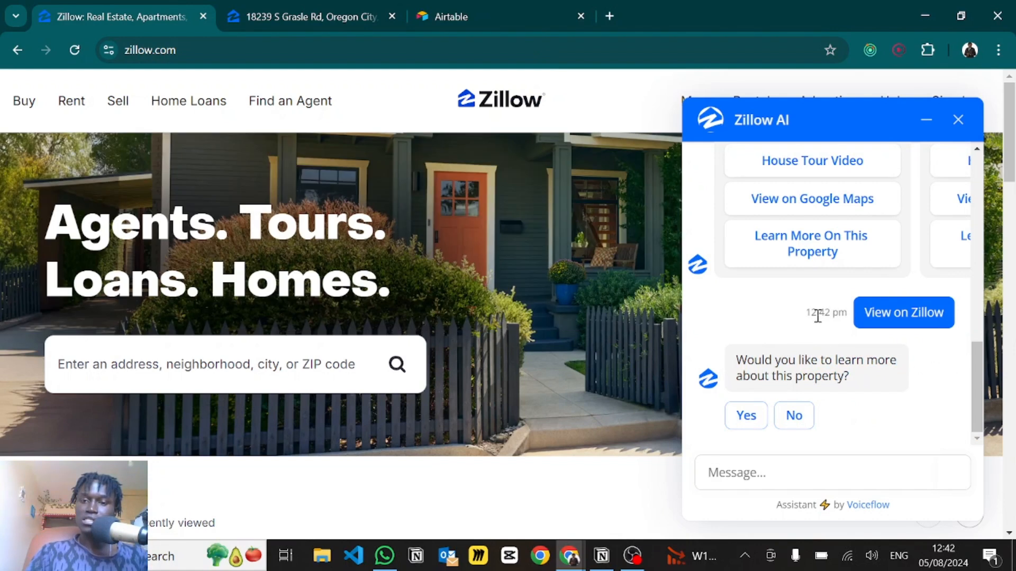
scroll(847, 317, "up", 3)
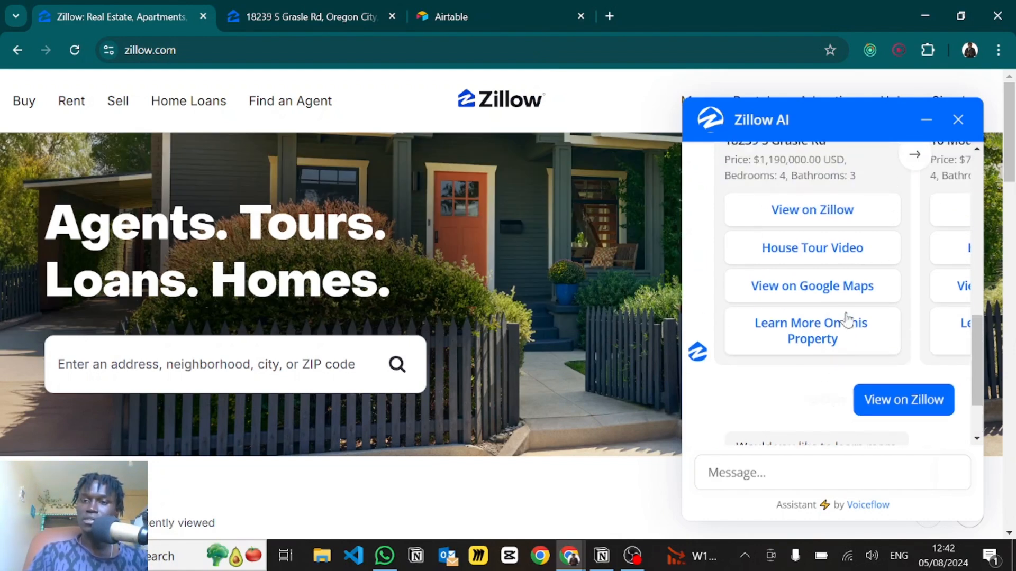
- Play the listing's house tour video full screen and seek to 0:28 before exiting
left_click(820, 282)
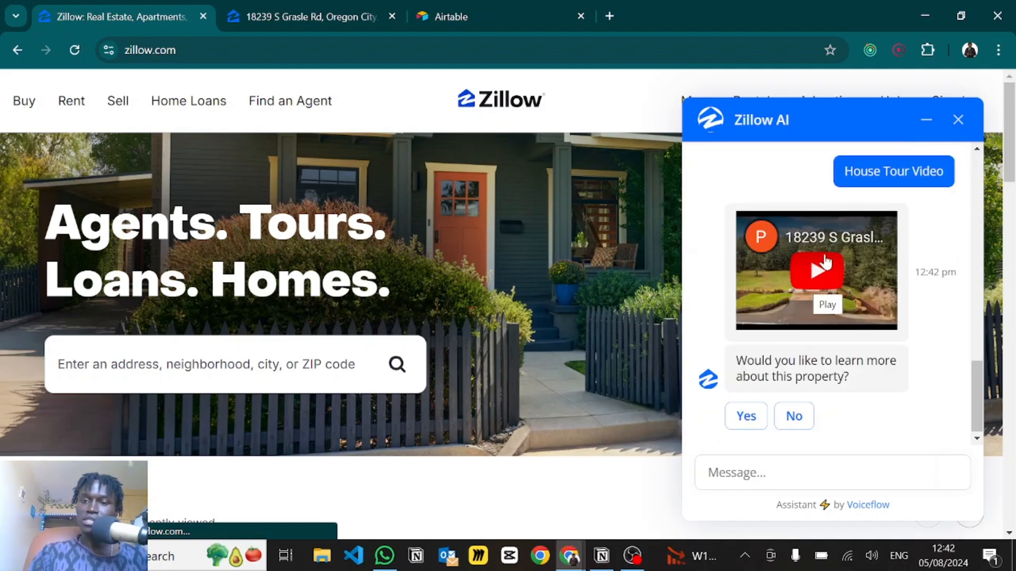
left_click(820, 267)
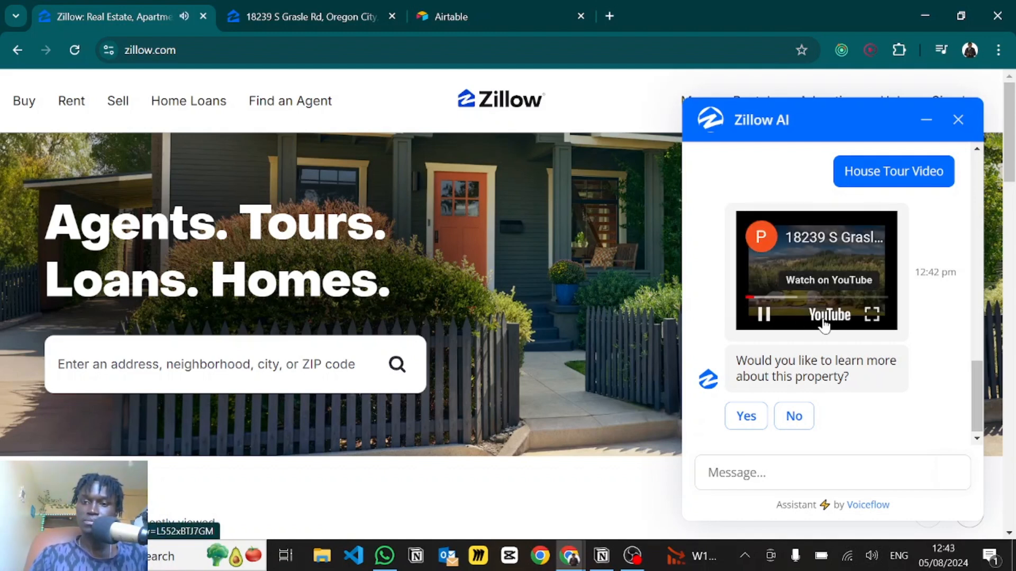
left_click(872, 313)
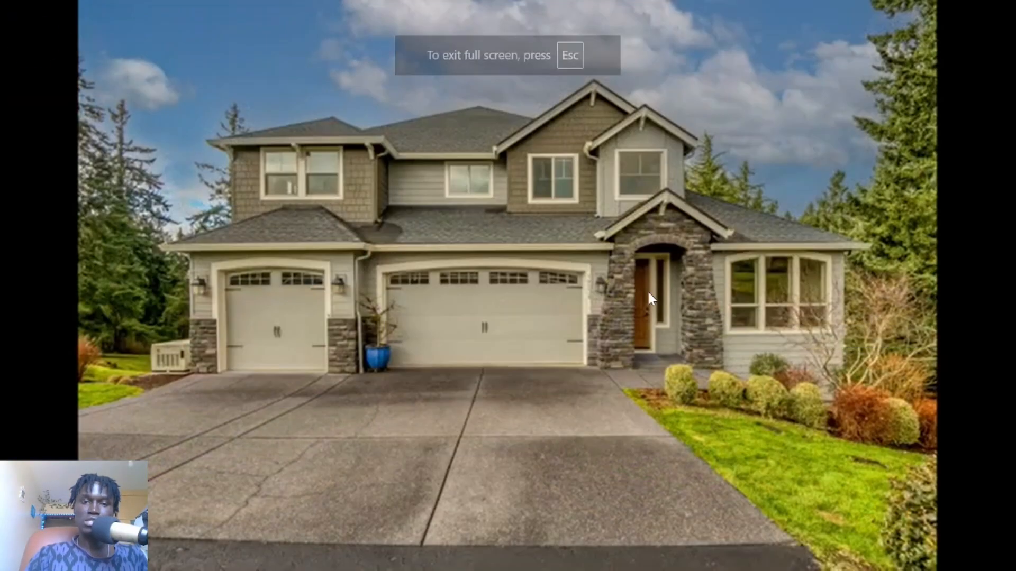
left_click(290, 528)
left_click(353, 528)
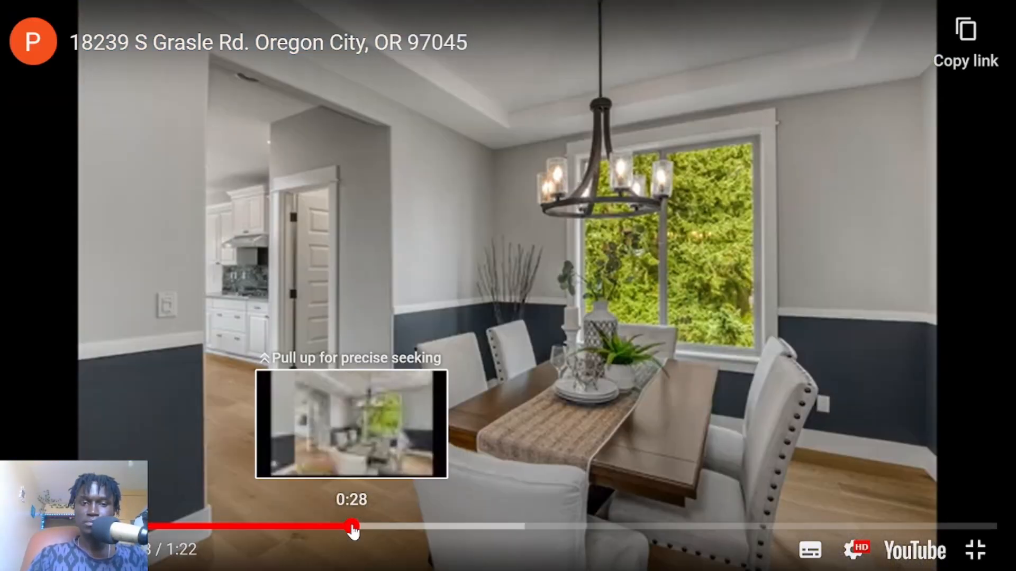
key("Escape")
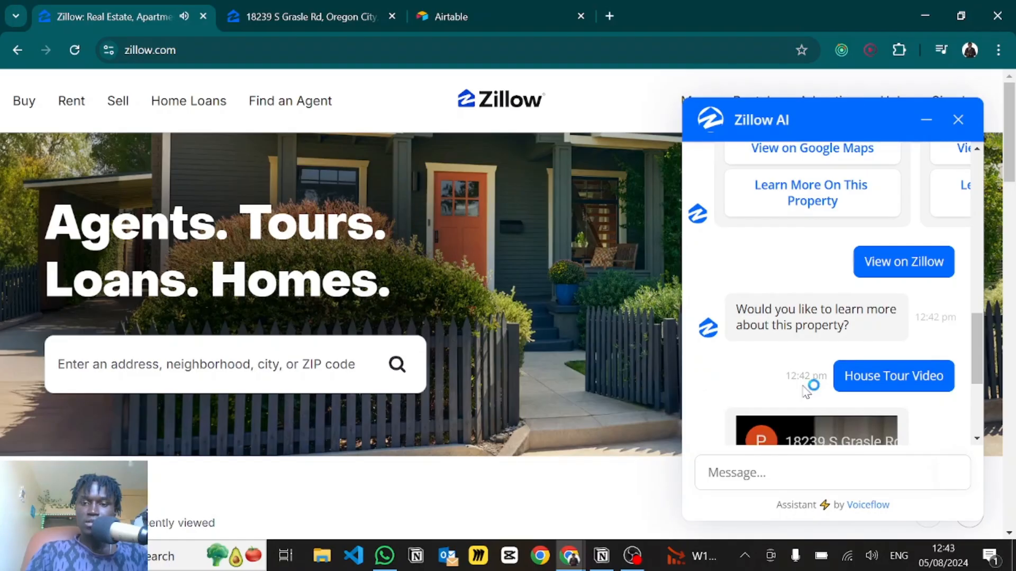
scroll(800, 317, "up", 3)
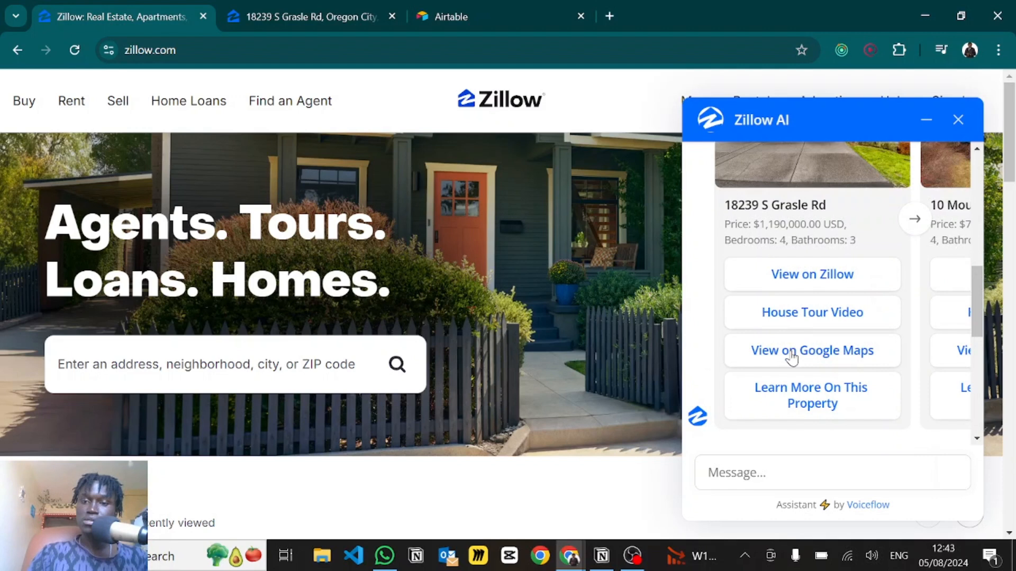
- Request the property's location and open the larger map in Google Maps
left_click(792, 353)
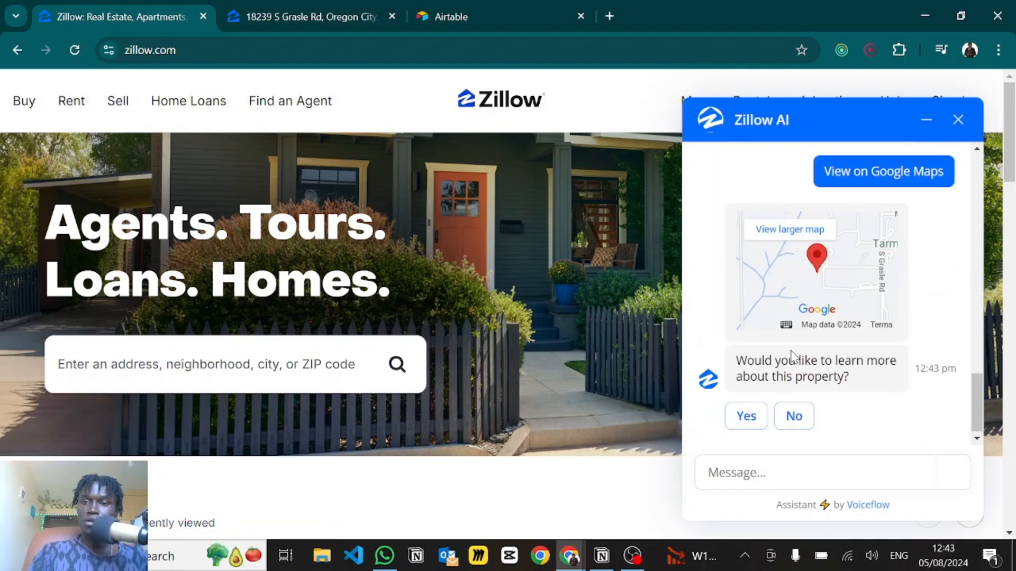
left_click(799, 231)
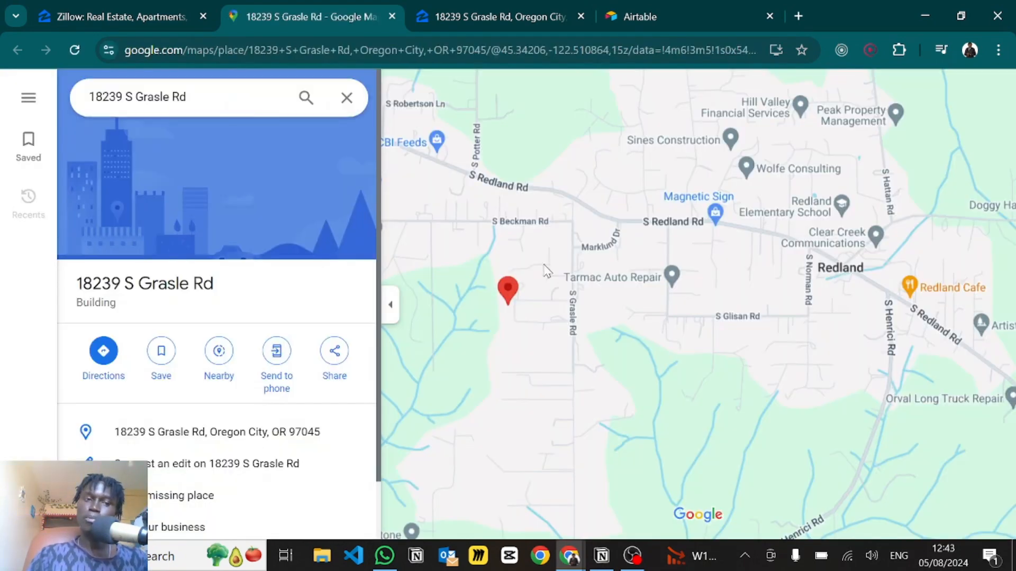
left_click_drag(215, 282, 76, 284)
left_click(135, 7)
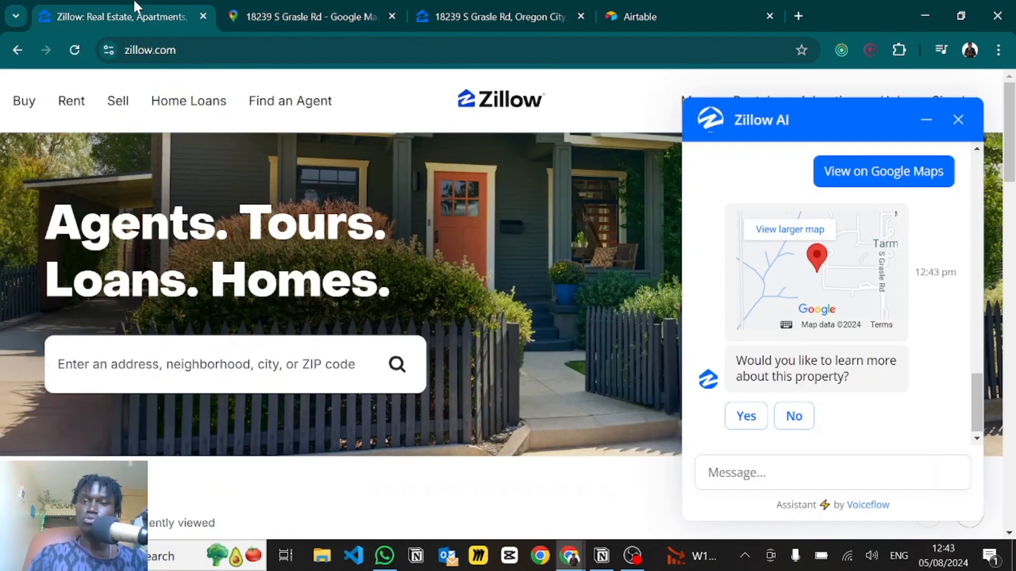
- Back in the Zillow chat, show the property's map reply and answer Yes to learn more
scroll(794, 270, "down", 5)
scroll(793, 271, "up", 2)
scroll(794, 271, "up", 5)
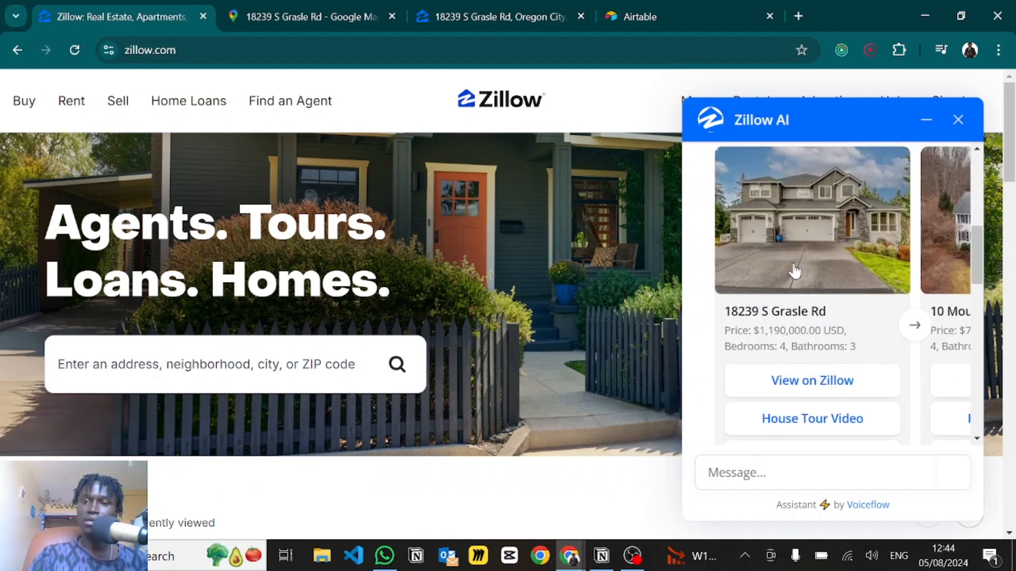
left_click_drag(731, 312, 829, 313)
scroll(828, 296, "down", 4)
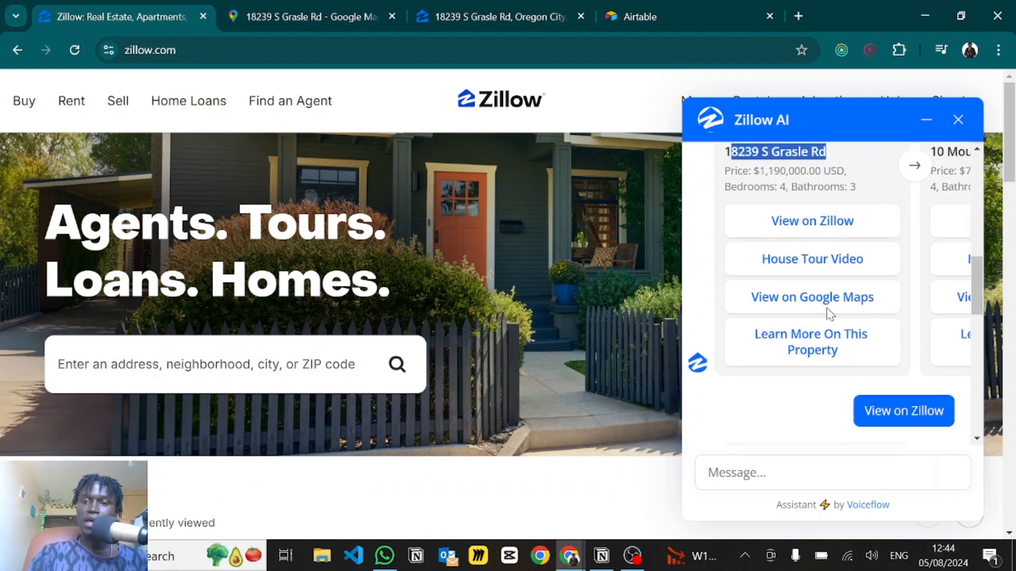
left_click(812, 236)
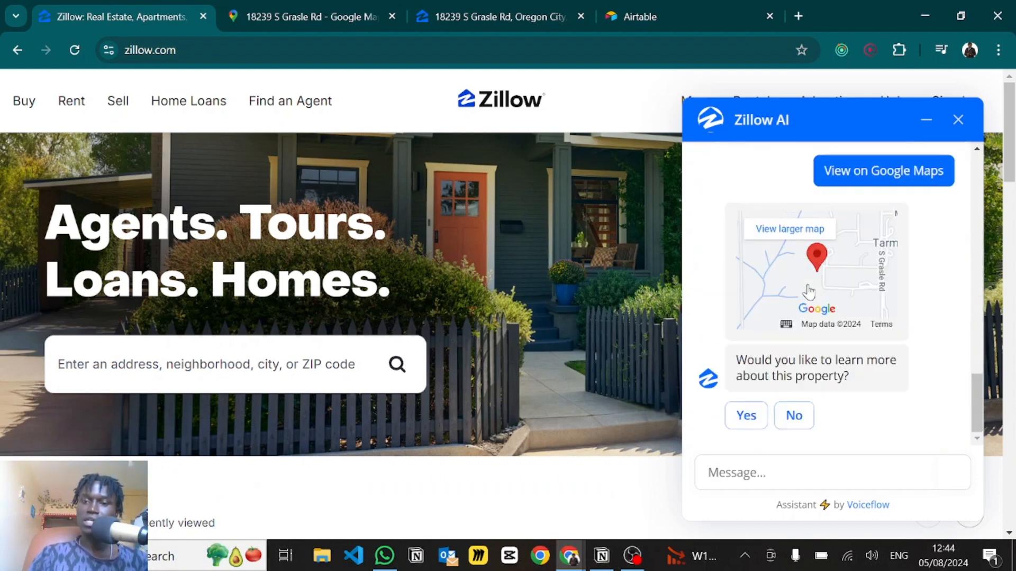
left_click(746, 428)
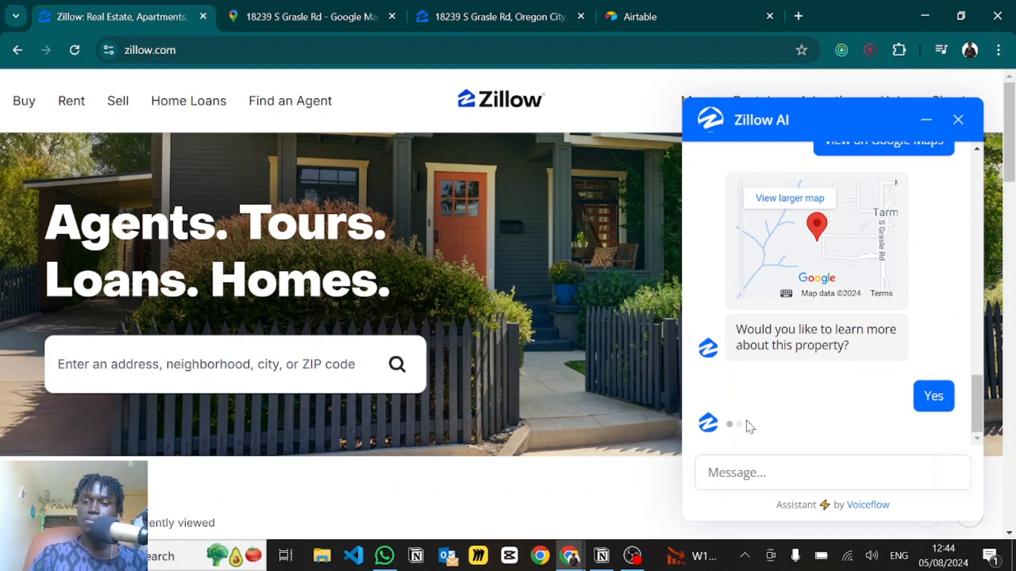
- Ask the assistant about the property tax rate and the estimated rent you could charge
left_click(716, 474)
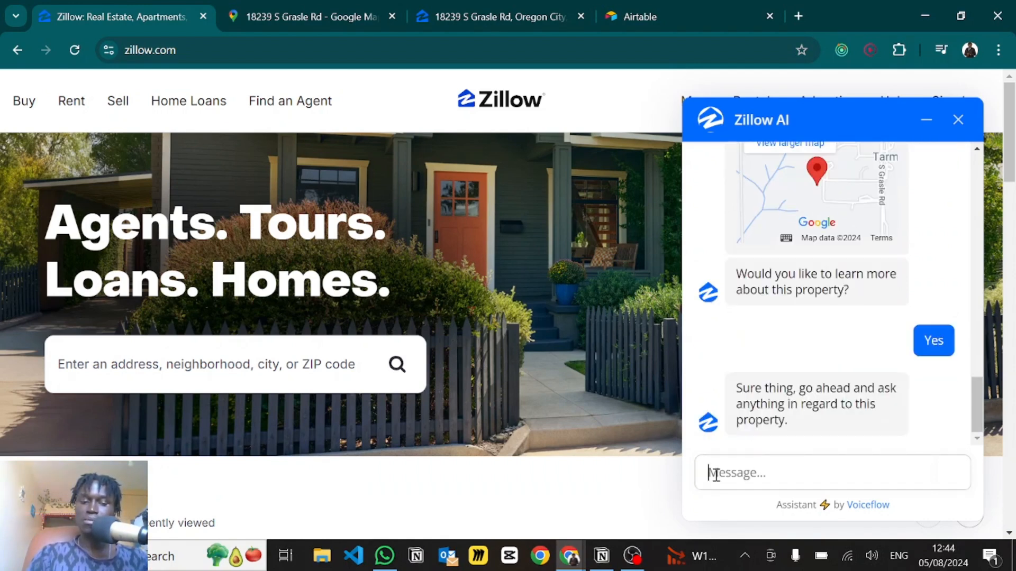
type("Whats the propert")
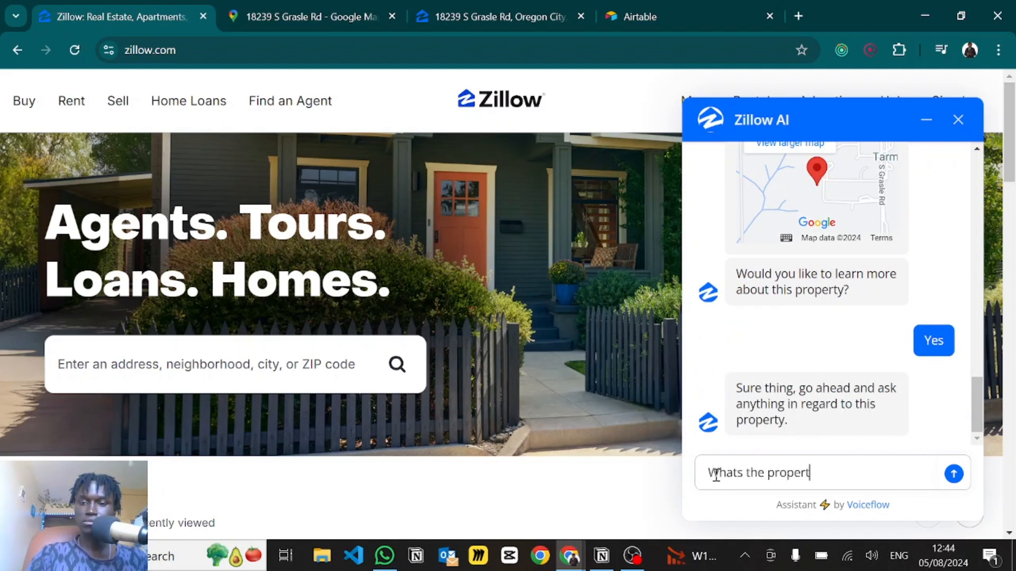
type("y tax rate")
key("Return")
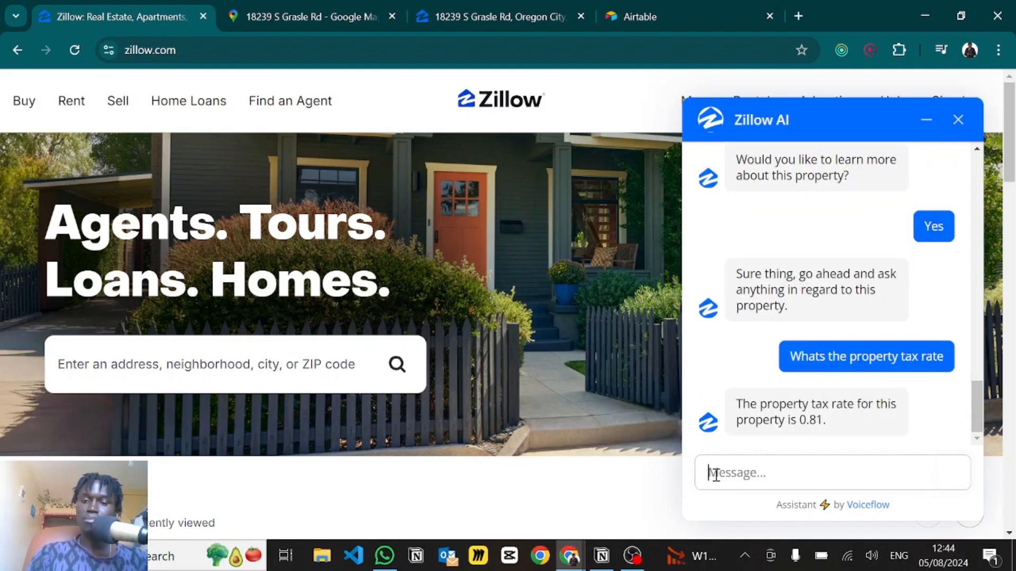
type("If I were to")
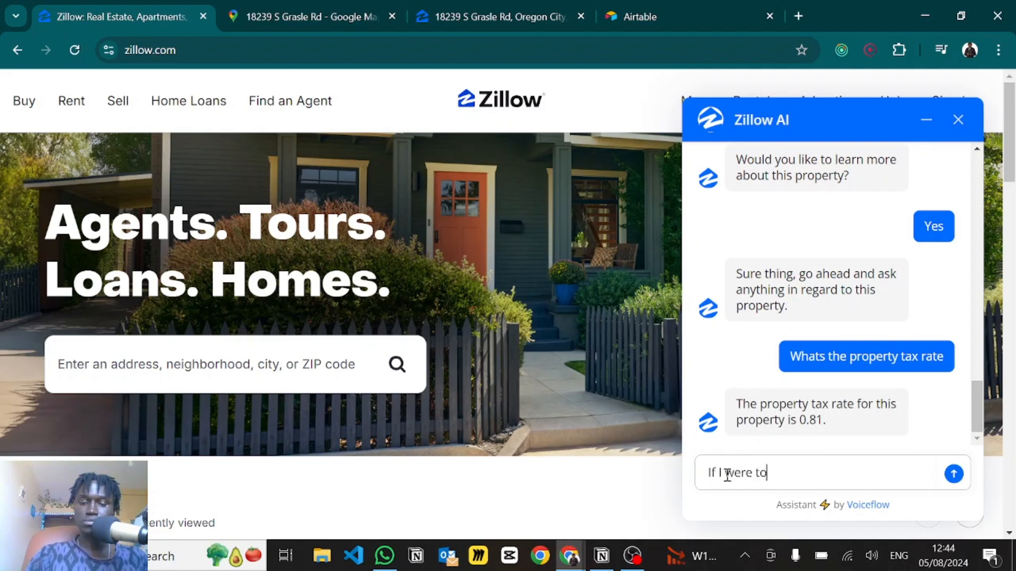
type(" rent out the property, how much do you estimate I can charge")
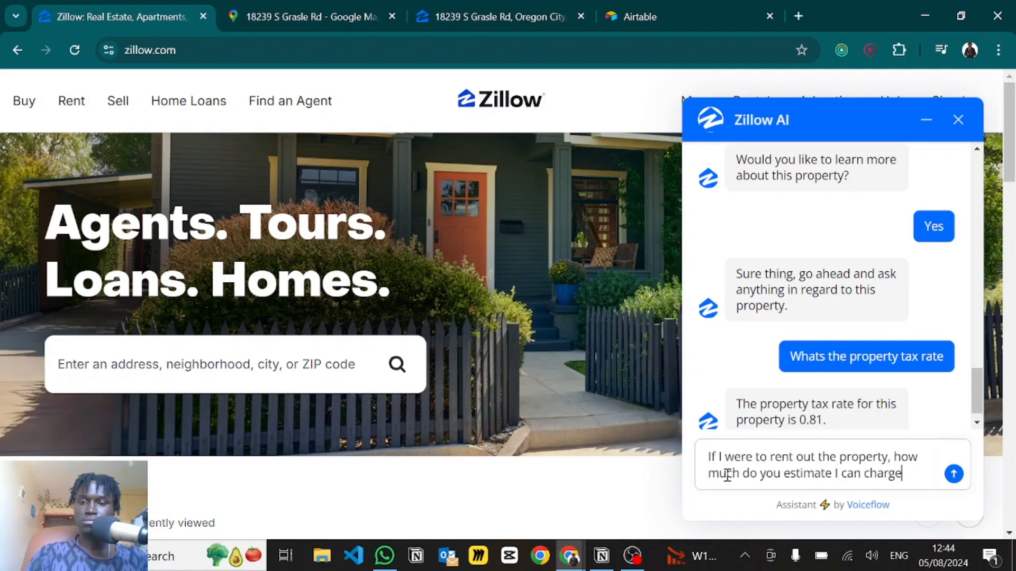
key("Return")
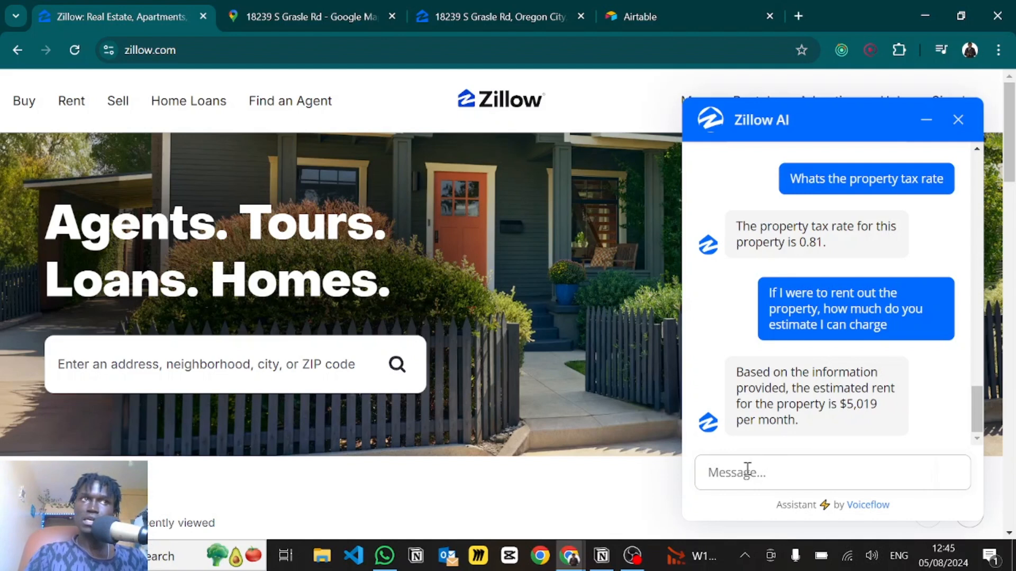
- Ask when the property was built and whether there are schools nearby
type("When was it built")
key("Return")
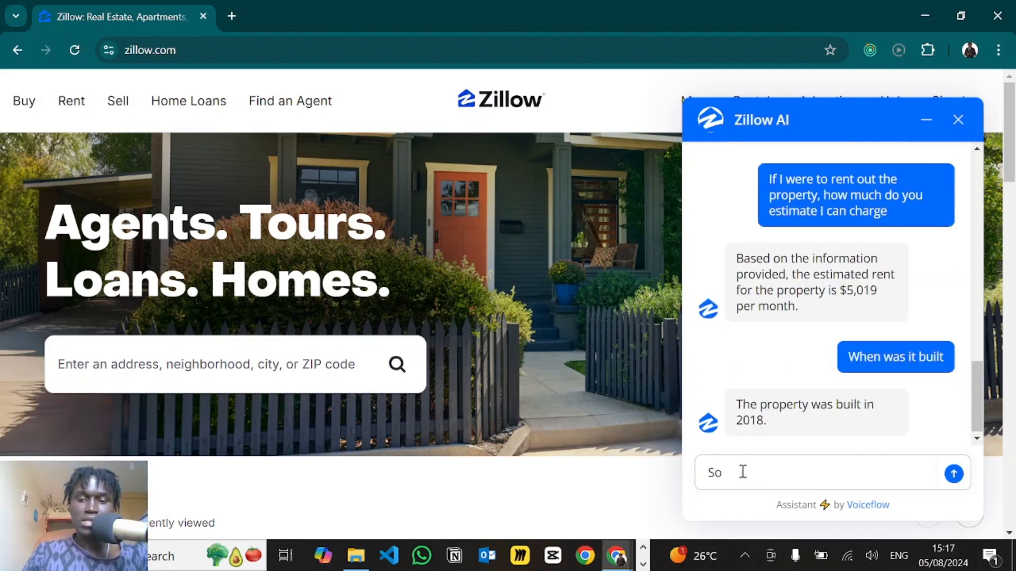
key("BackSpace")
key("BackSpace")
type("Are")
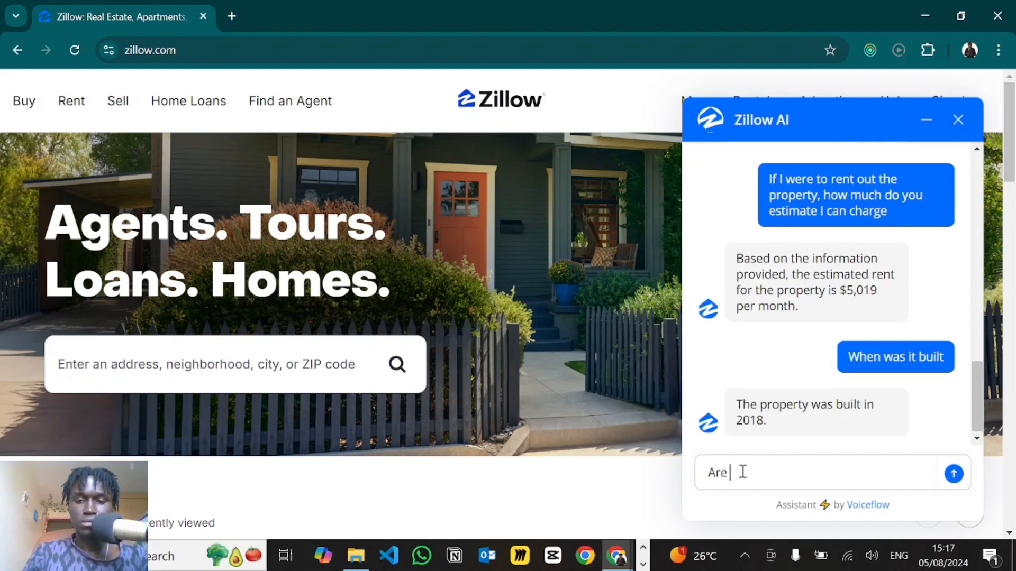
type(" there any schools around there")
key("Return")
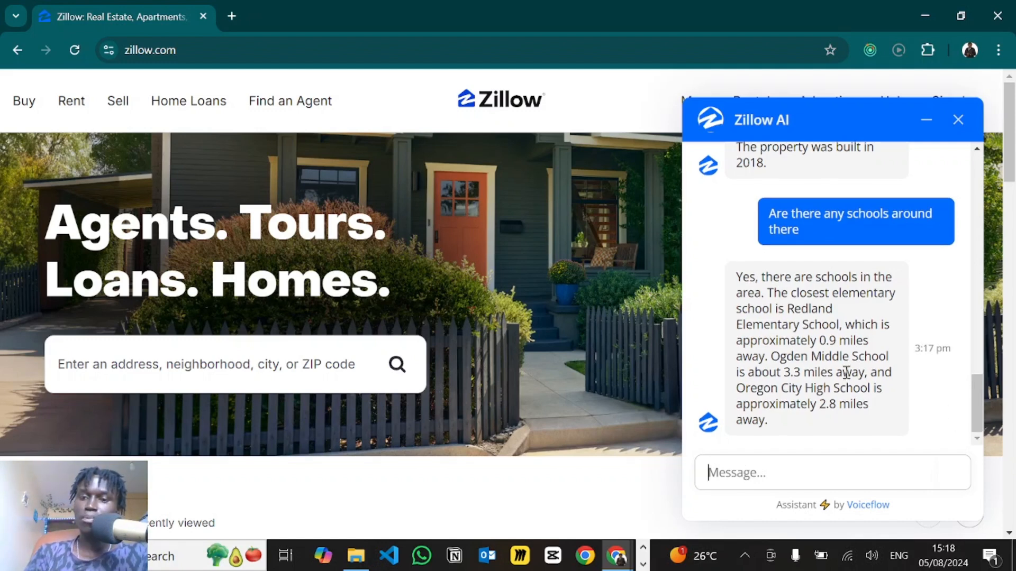
- Ask 'How do I proceed with making the purchase'
scroll(842, 402, "down", 1)
left_click(732, 471)
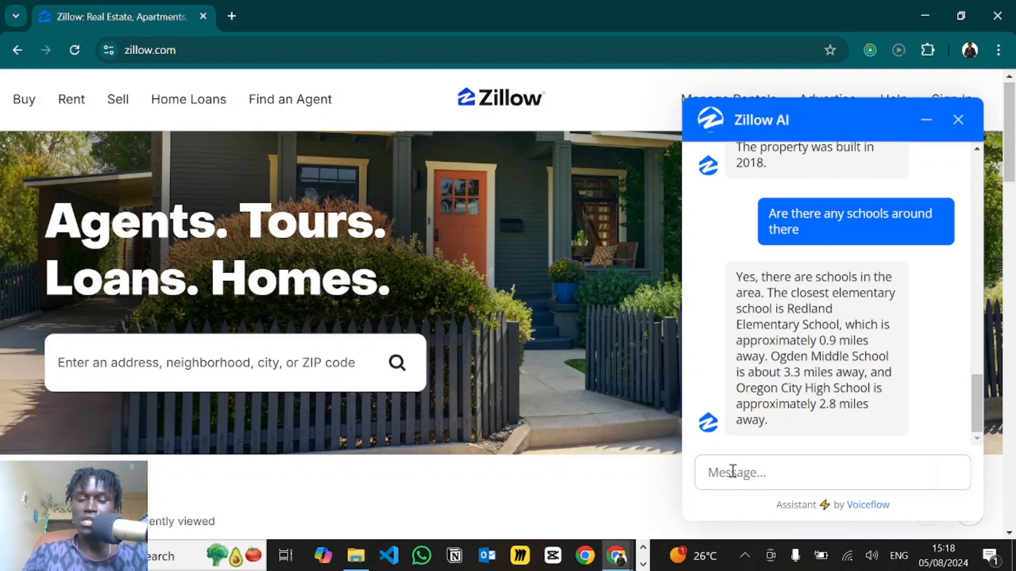
type("How do I proceed with making the purchase")
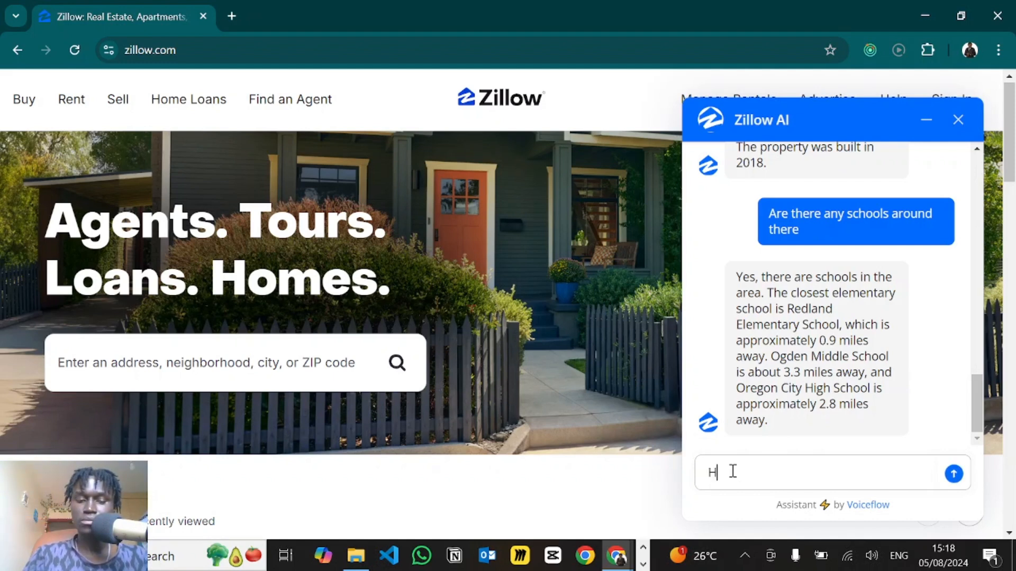
key("Return")
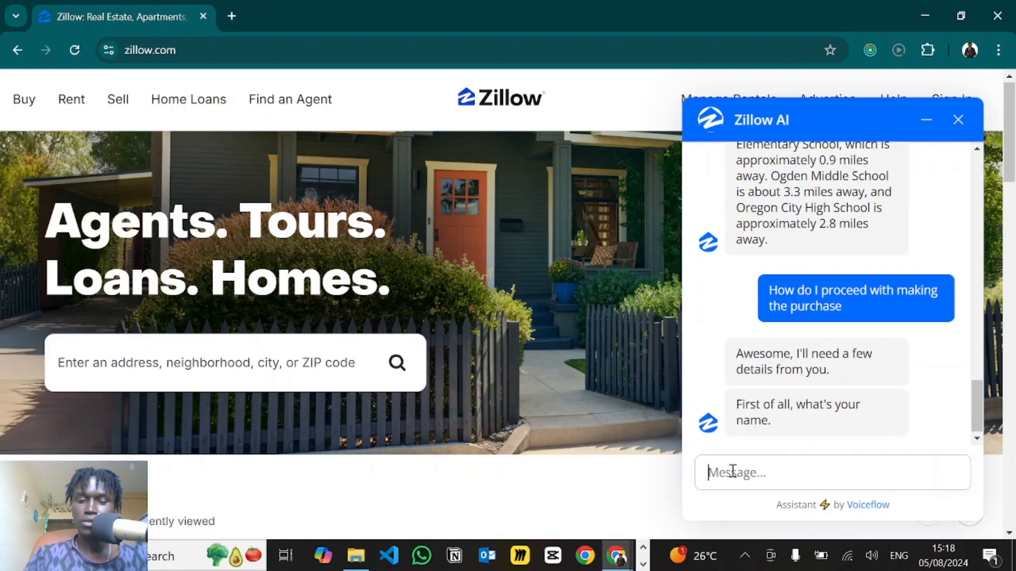
- Send the buyer's full name, e-mail address and phone number to the assistant
key("Return")
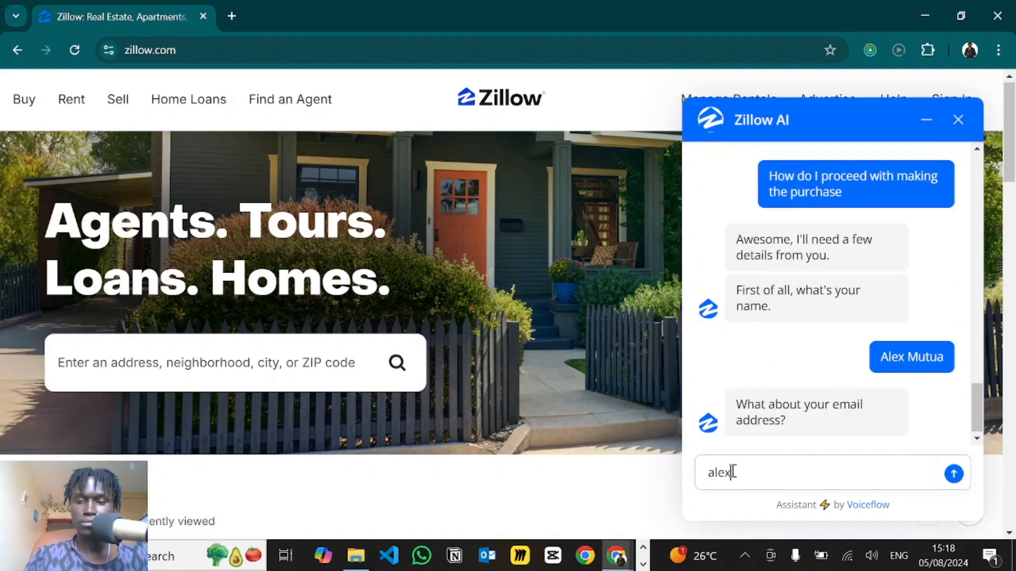
key("Return")
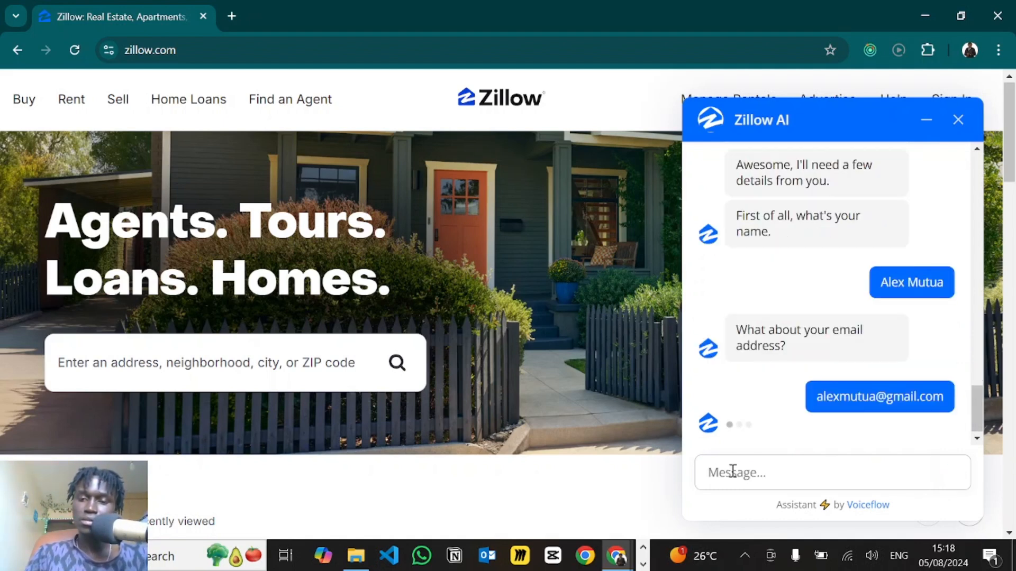
key("Return")
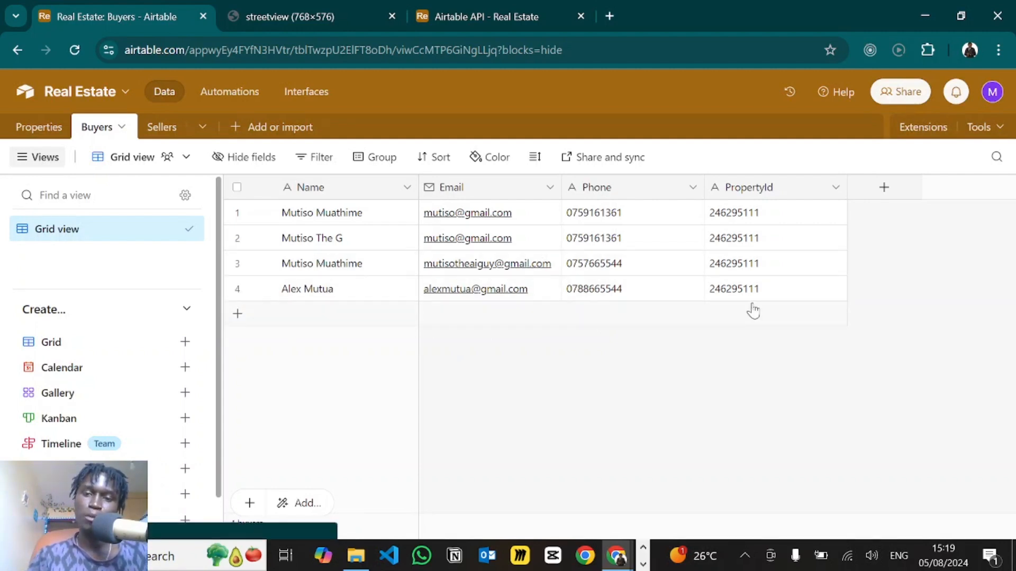
- Switch back to the Zillow chat window
key("alt+Tab")
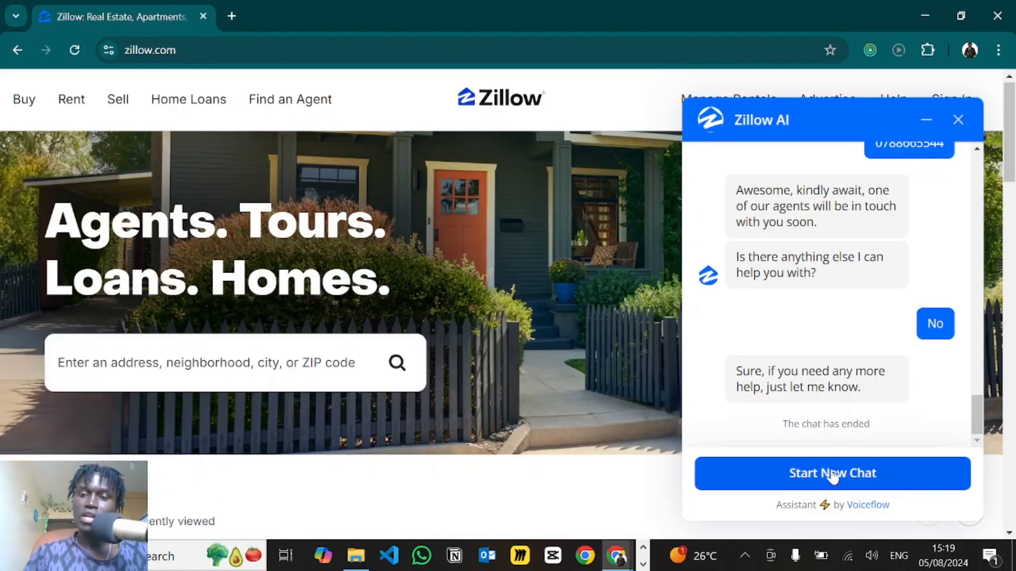
- Start a new chat saying 'I want to sell my home'
left_click(824, 475)
left_click(764, 471)
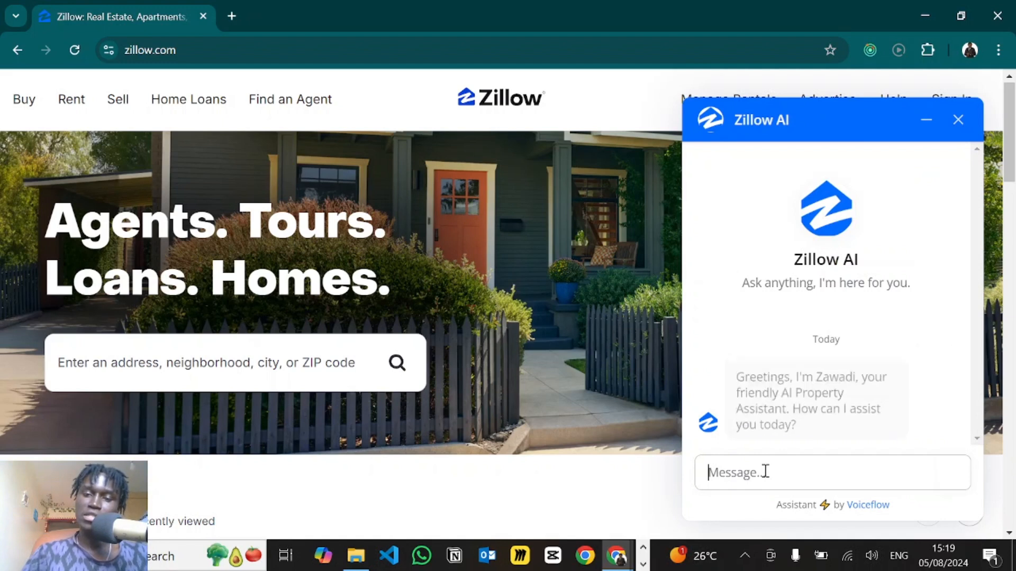
type("I want to sell my home")
key("Return")
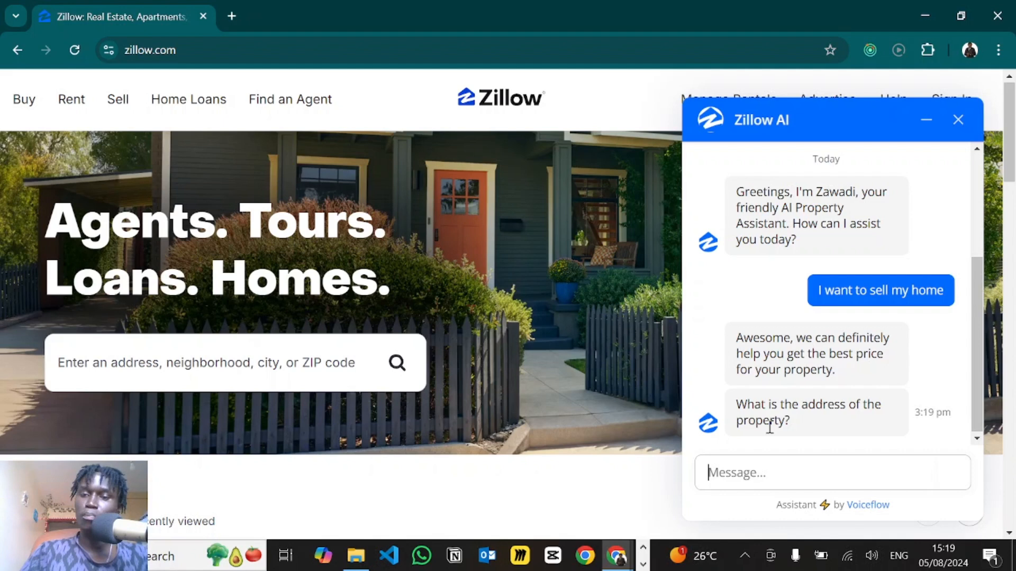
- Answer with the property's address, an asking price of Ksh 15000000 and a 3 months timeline
left_click(739, 465)
type("1234 Main Street Nairobi")
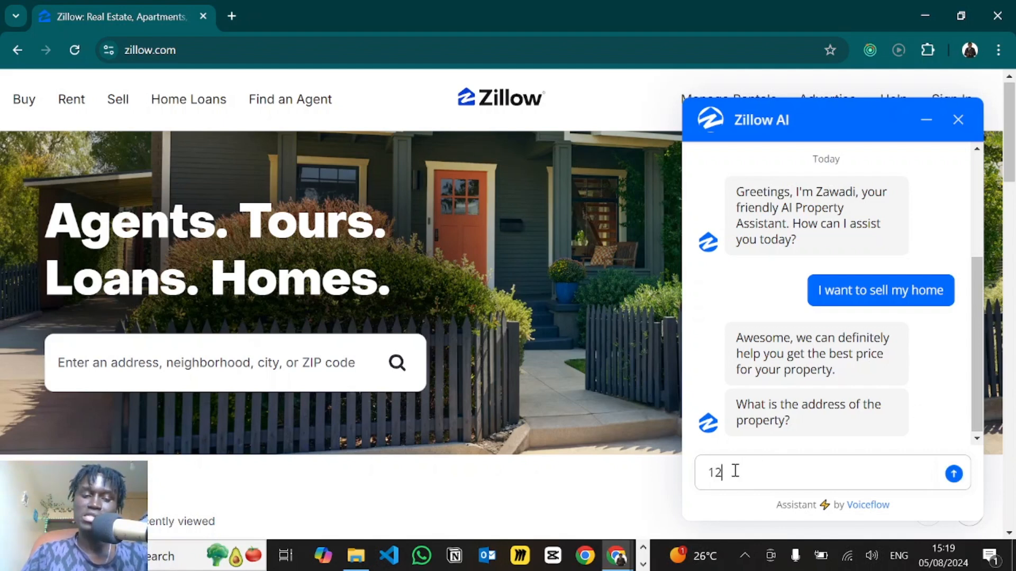
key("Return")
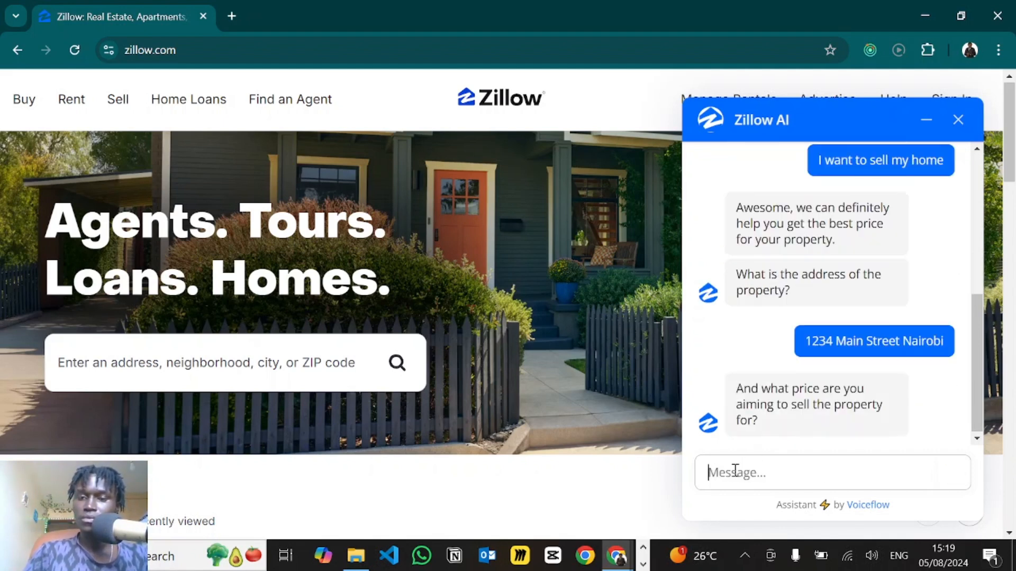
type("Ksh 15000000")
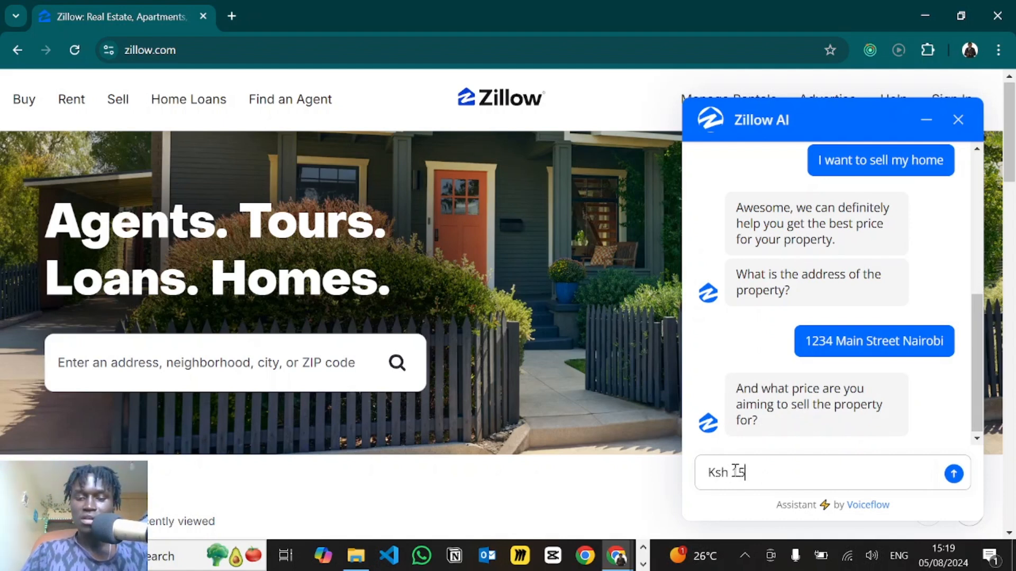
key("Return")
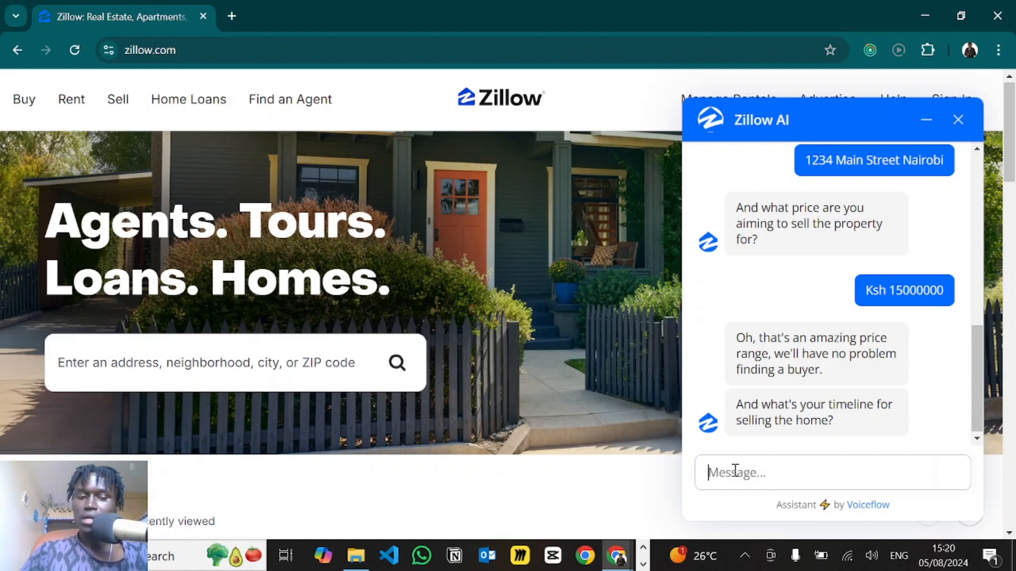
type("3 months")
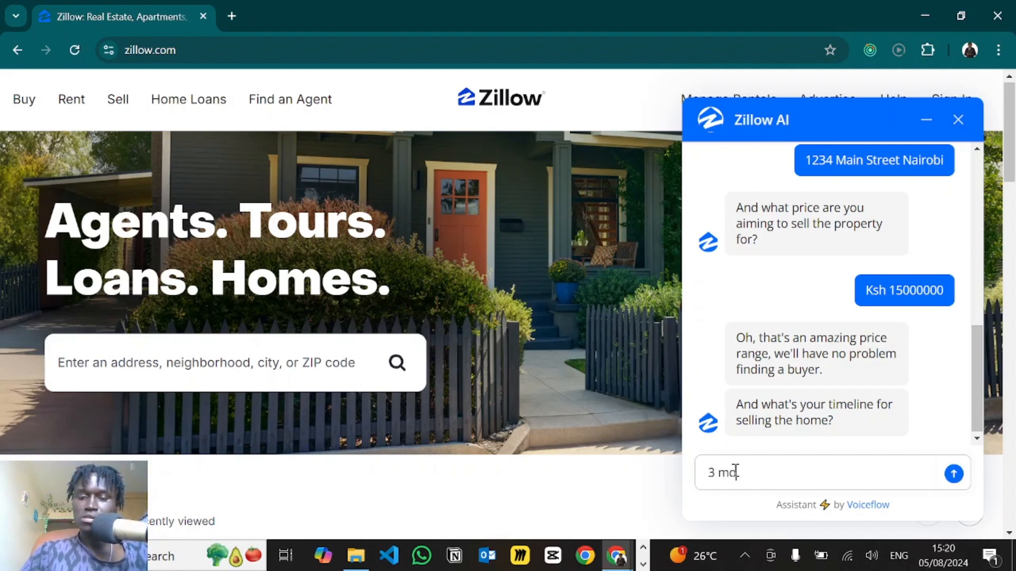
key("Return")
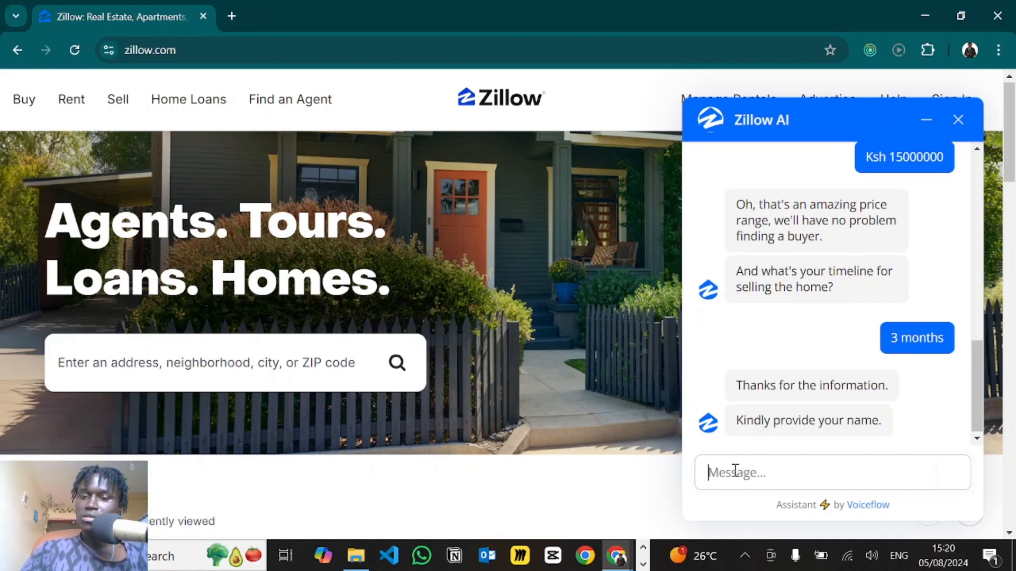
- Give the seller's name, e-mail and phone number, decline further help, and open Airtable's Sellers table
left_click(734, 470)
type("M")
key("BackSpace")
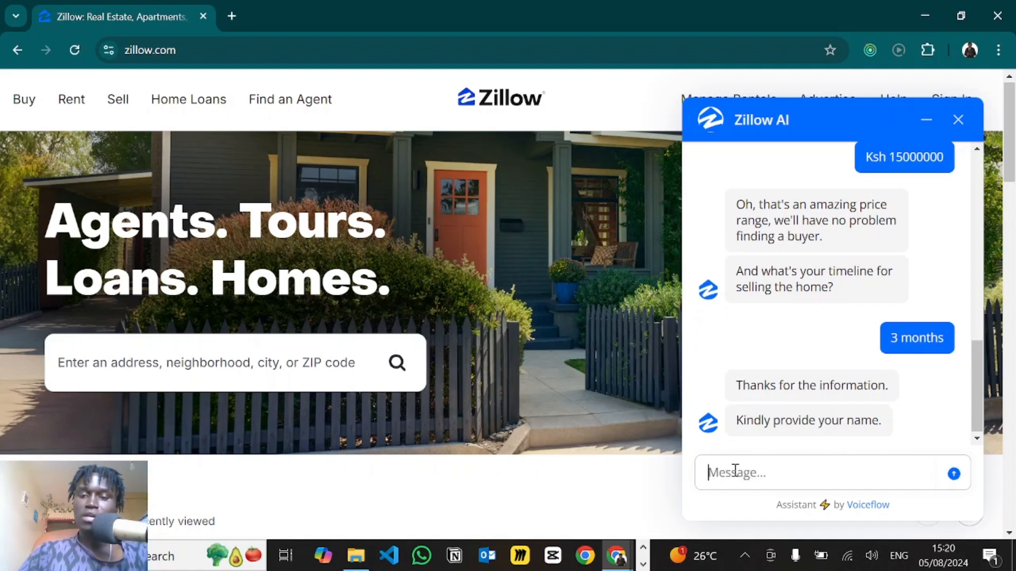
key("Return")
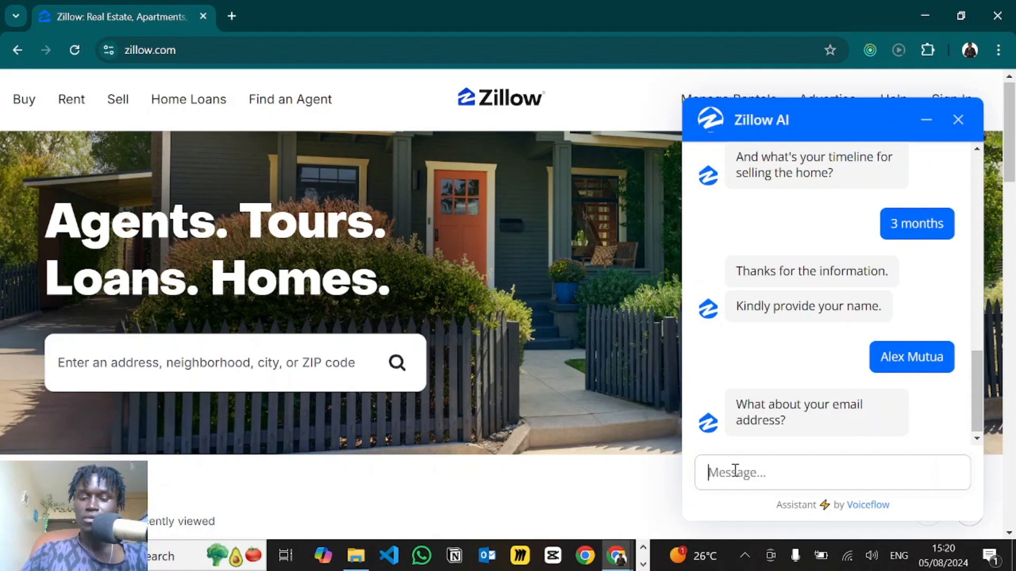
key("Return")
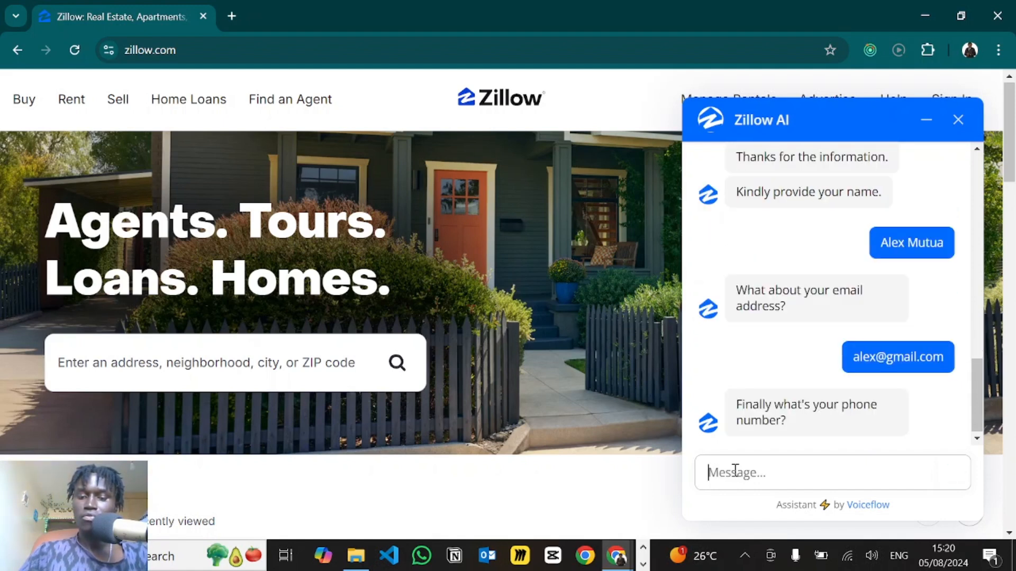
key("Return")
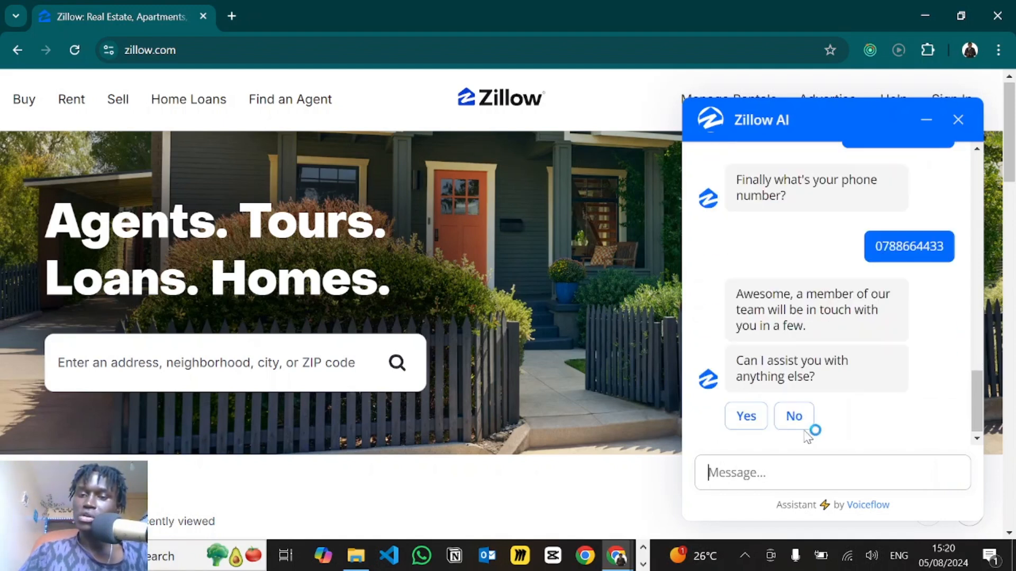
left_click(795, 416)
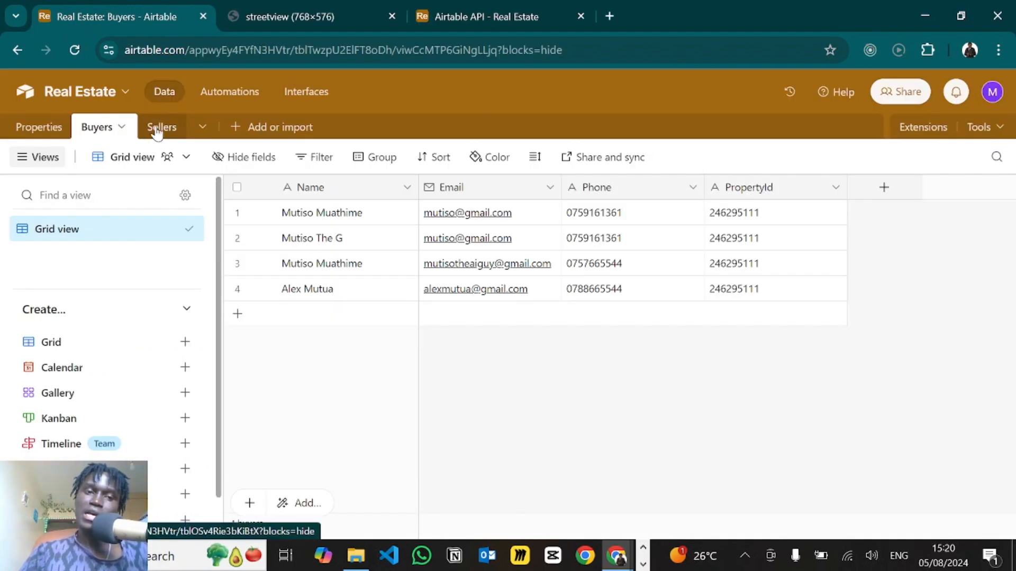
left_click(158, 129)
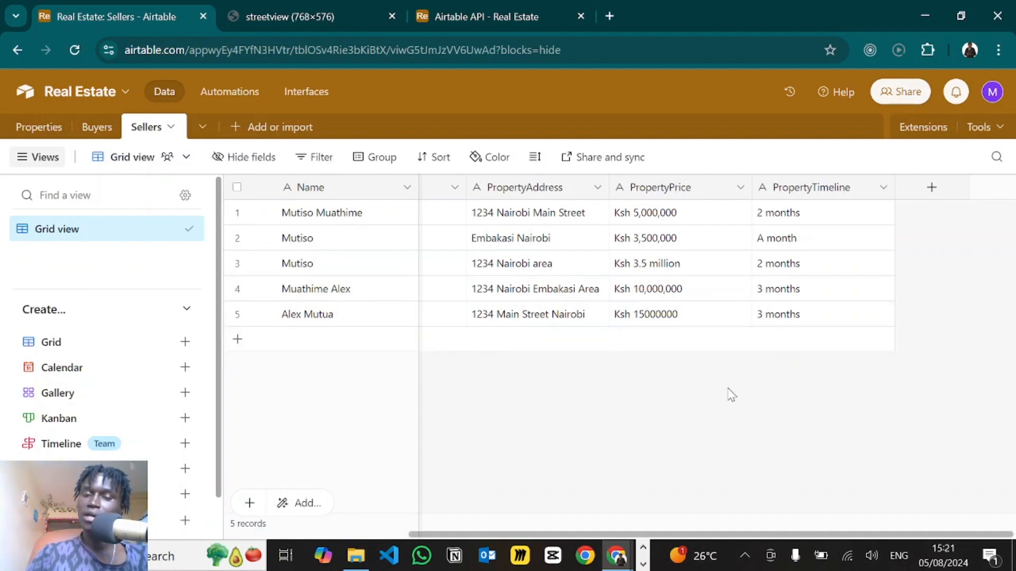
- Scroll across the Sellers grid to inspect the new fifth record's address, price, timeline and contact columns
scroll(513, 425, "left", 2)
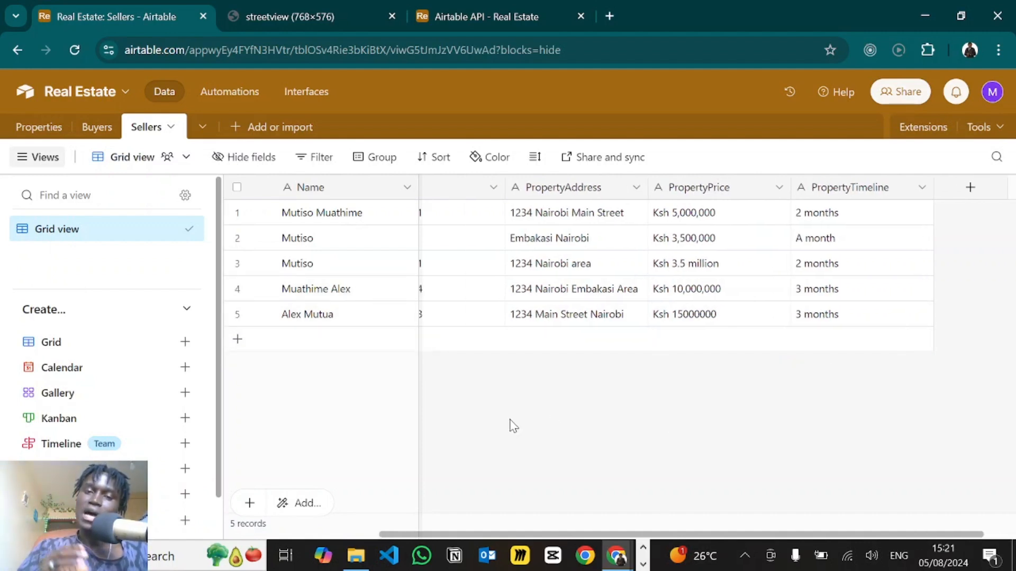
scroll(514, 426, "left", 4)
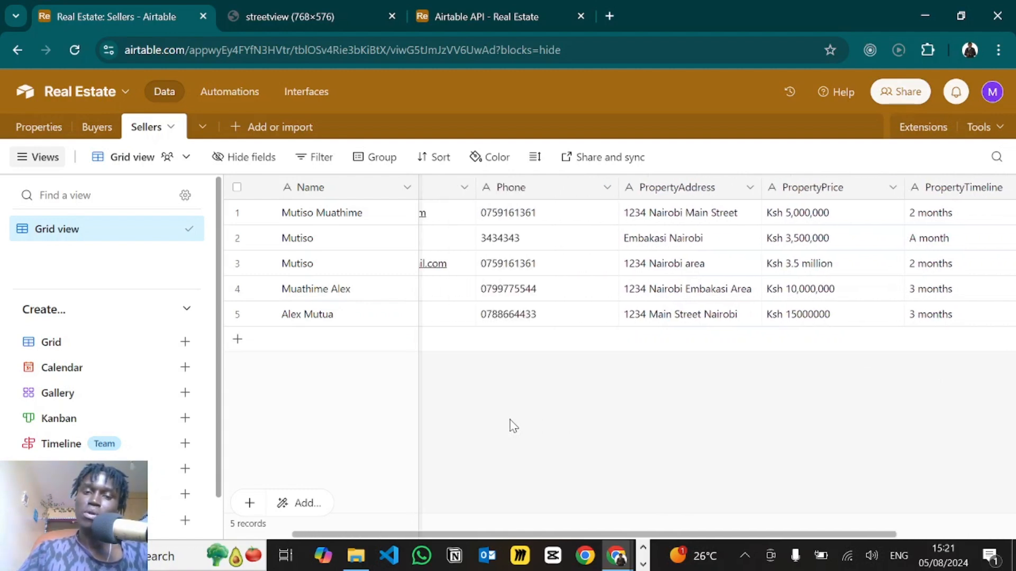
scroll(514, 426, "left", 3)
scroll(513, 426, "right", 1)
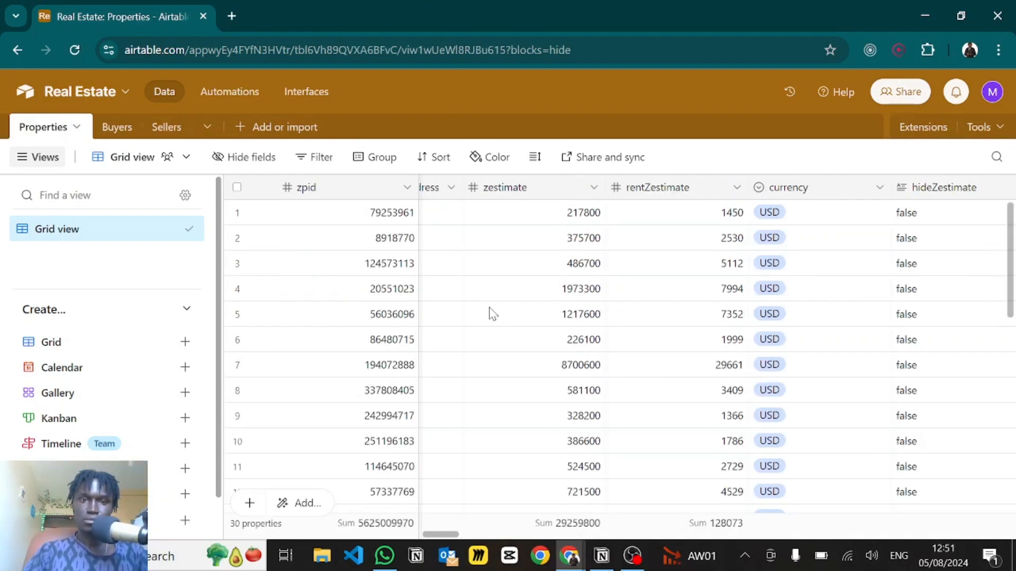
scroll(493, 314, "left", 10)
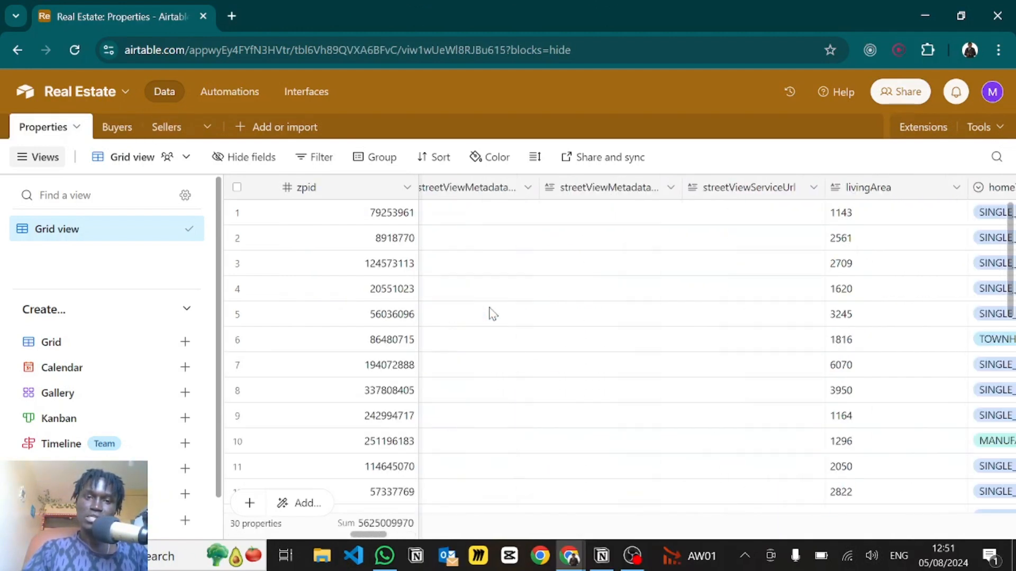
scroll(493, 314, "left", 10)
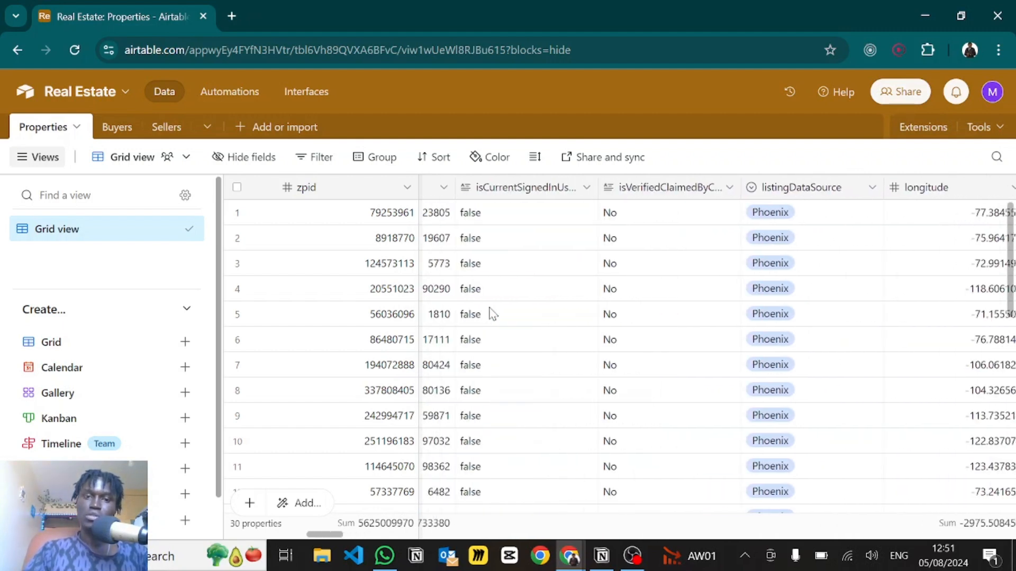
scroll(493, 314, "left", 10)
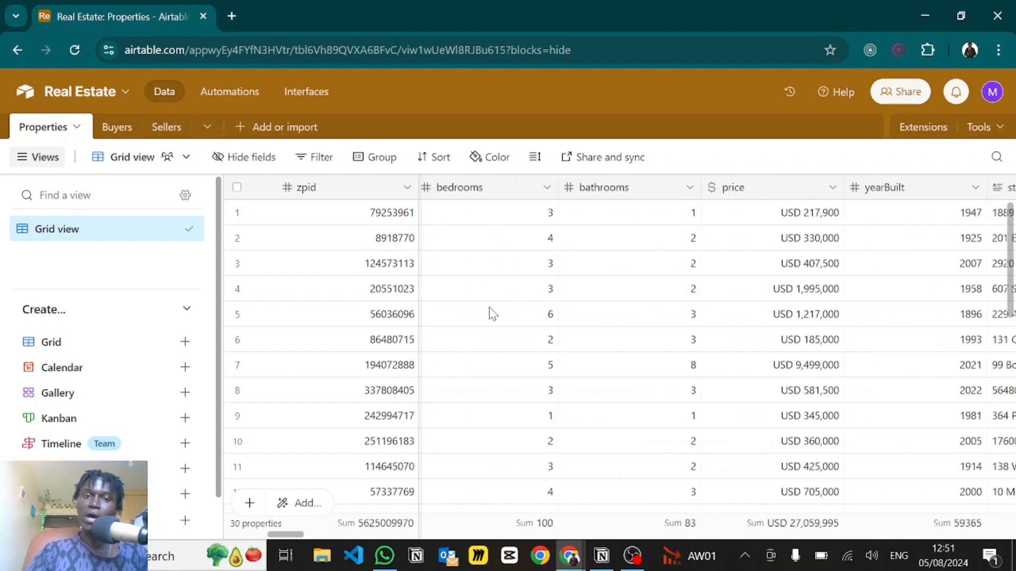
scroll(492, 314, "left", 3)
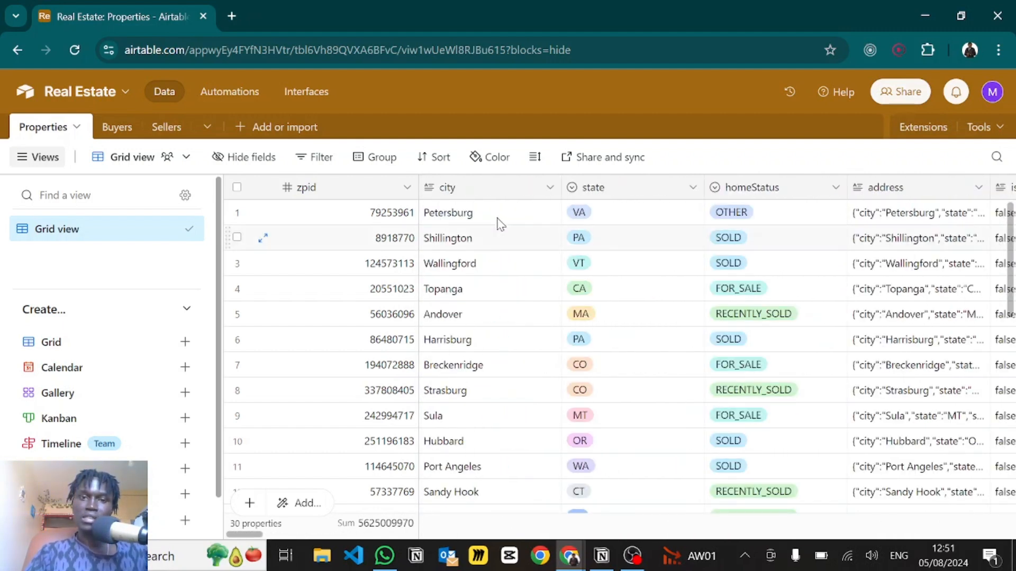
scroll(671, 294, "right", 3)
scroll(673, 295, "right", 2)
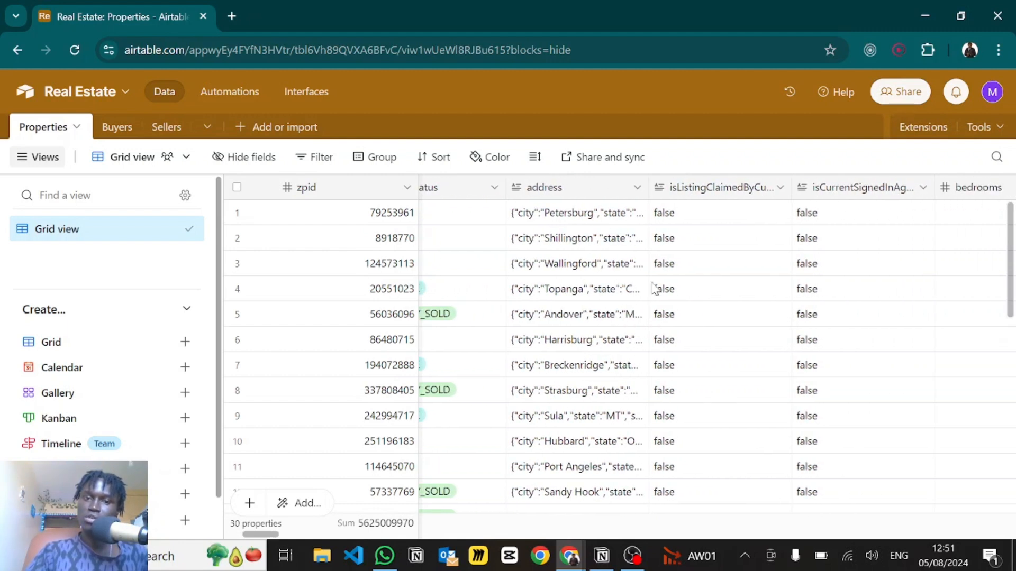
scroll(799, 352, "right", 10)
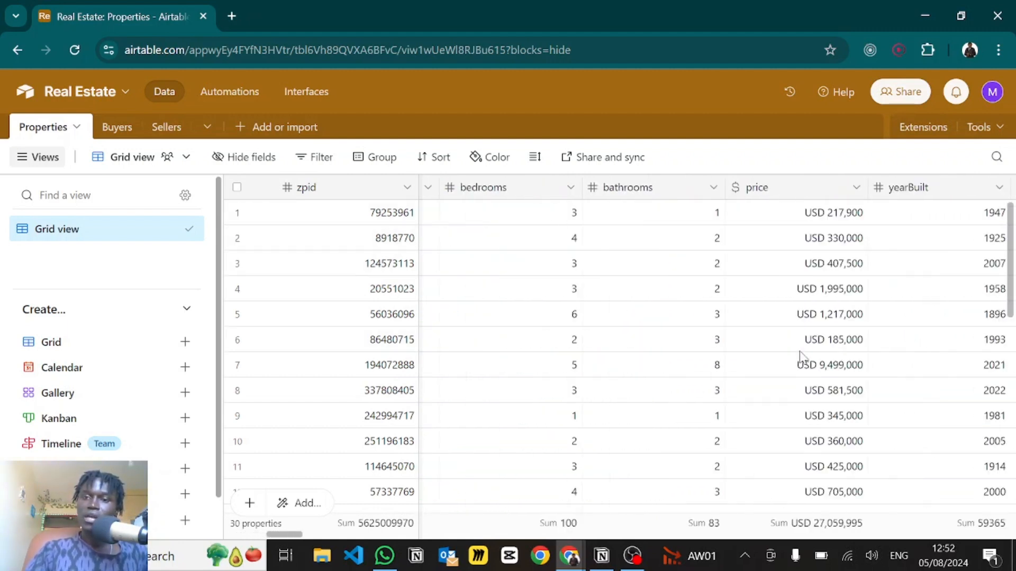
scroll(799, 358, "right", 2)
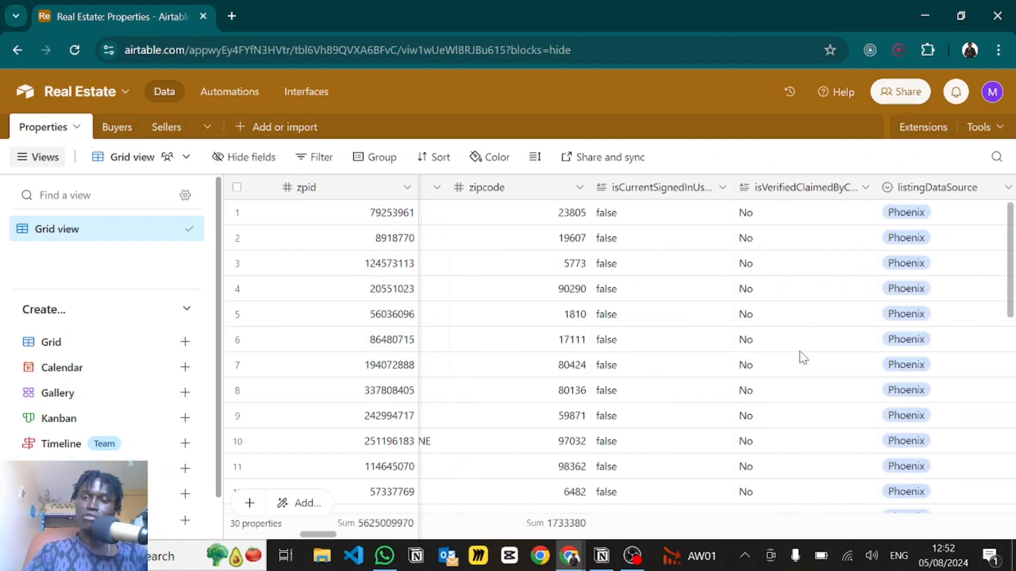
- Load brightdata.com in a new browser tab
left_click(224, 15)
type("bright")
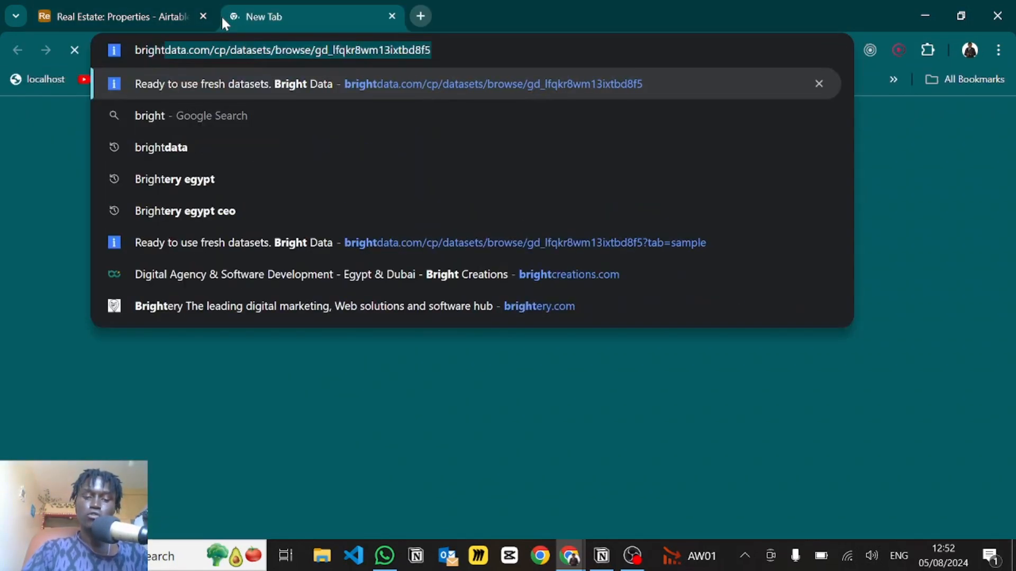
type("data.com")
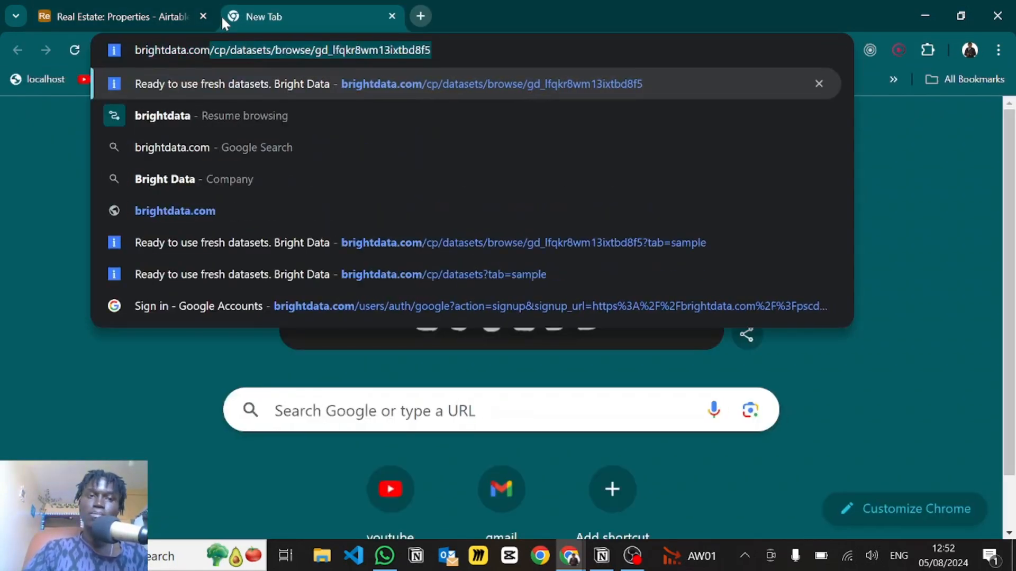
key("Delete")
key("Return")
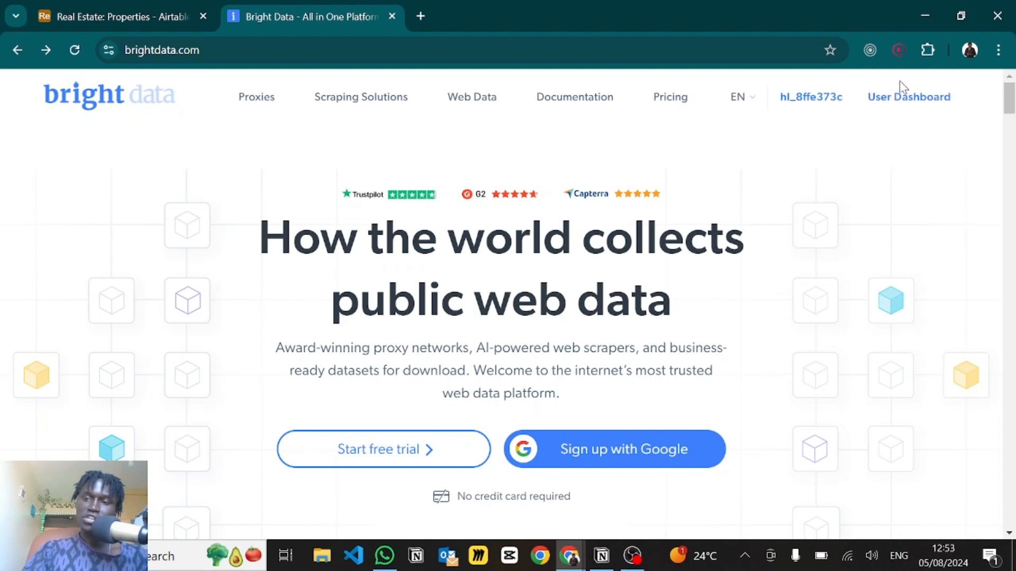
- Go to the Bright Data user dashboard and its Web Data datasets section
left_click(894, 101)
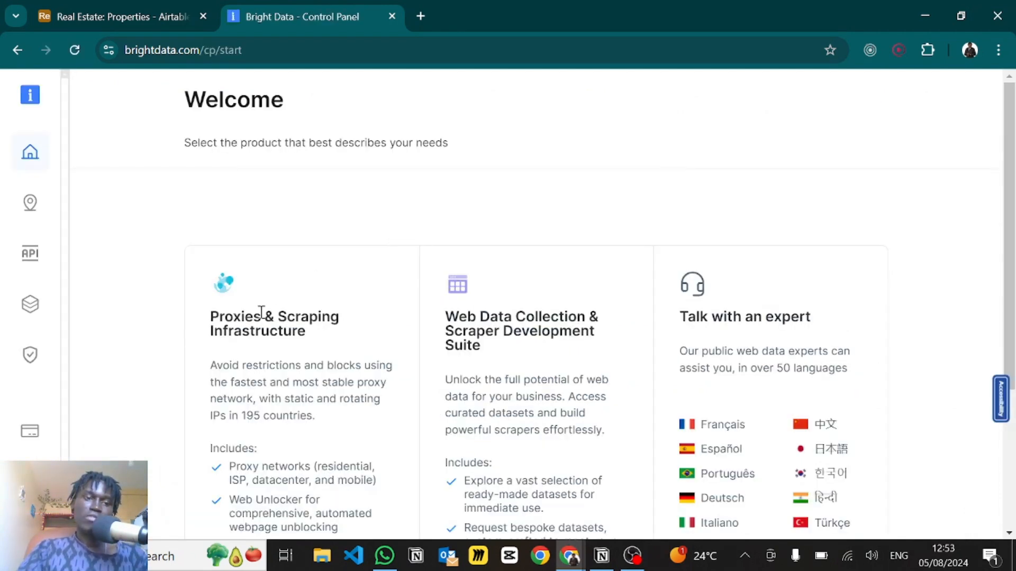
scroll(263, 315, "down", 1)
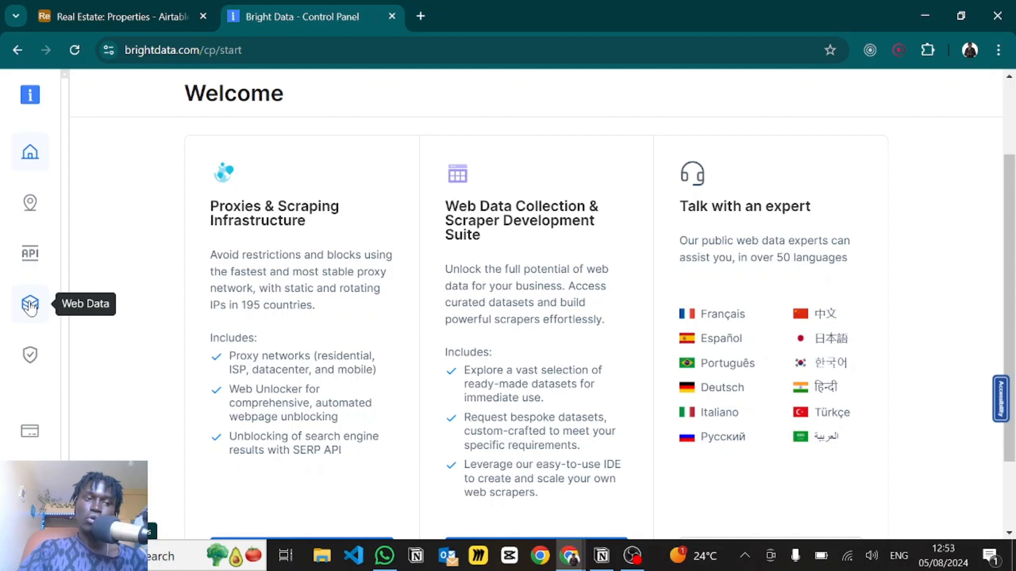
left_click(30, 306)
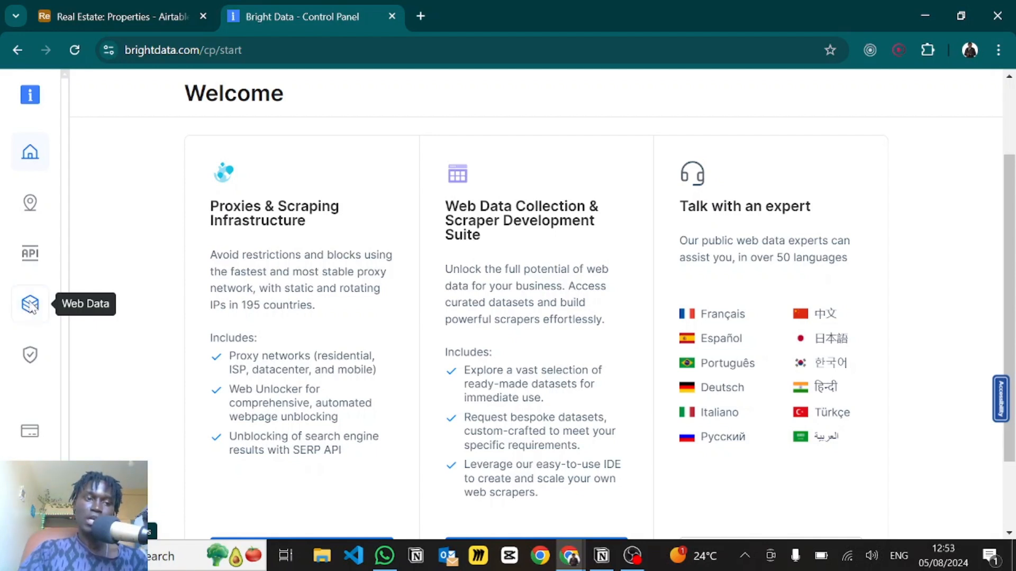
- Search 'zillow', open the Zillow properties listing information dataset, browse its samples and start a filter
type("z")
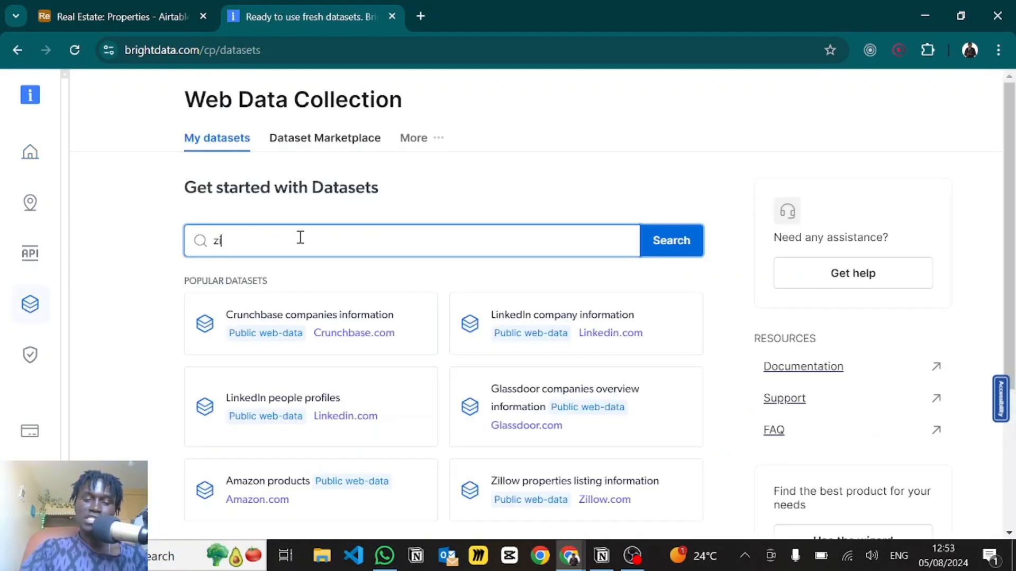
type("illow")
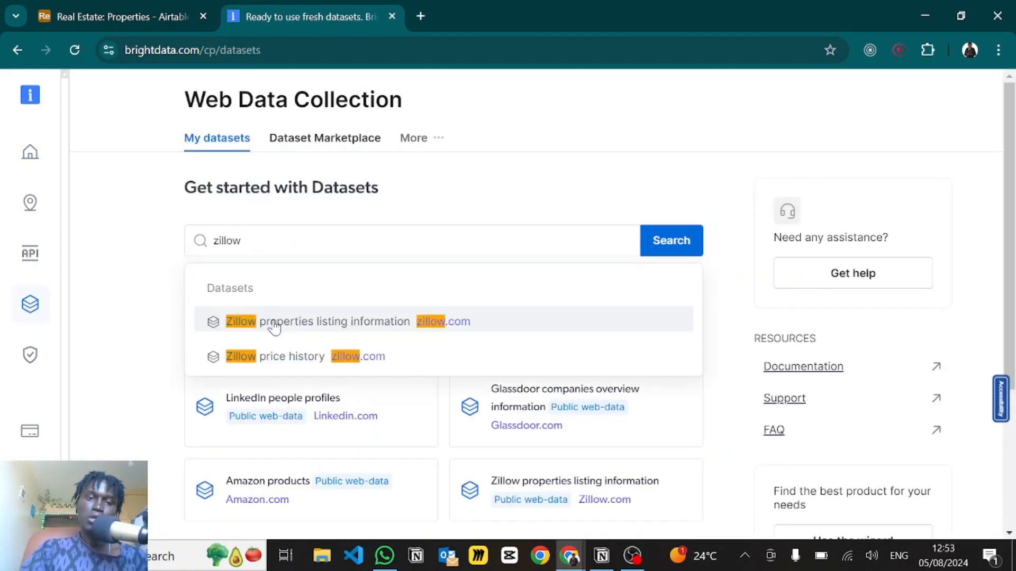
left_click(274, 328)
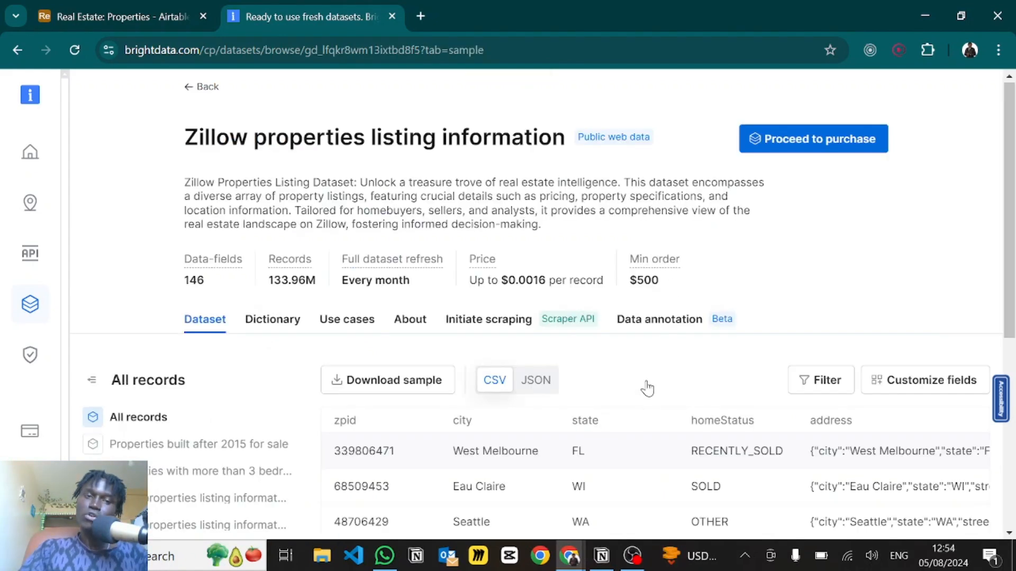
scroll(1010, 286, "down", 5)
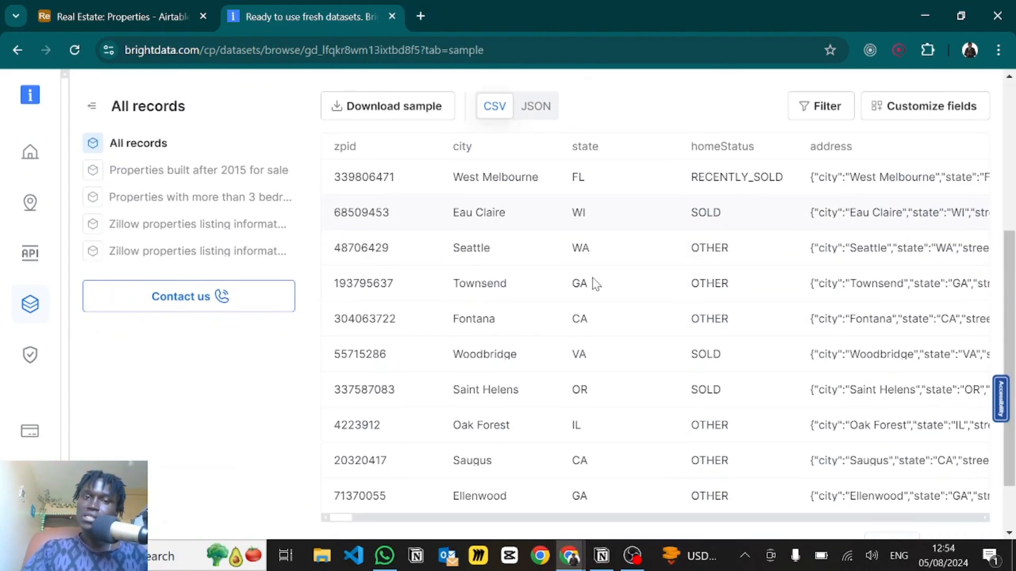
scroll(591, 284, "up", 1)
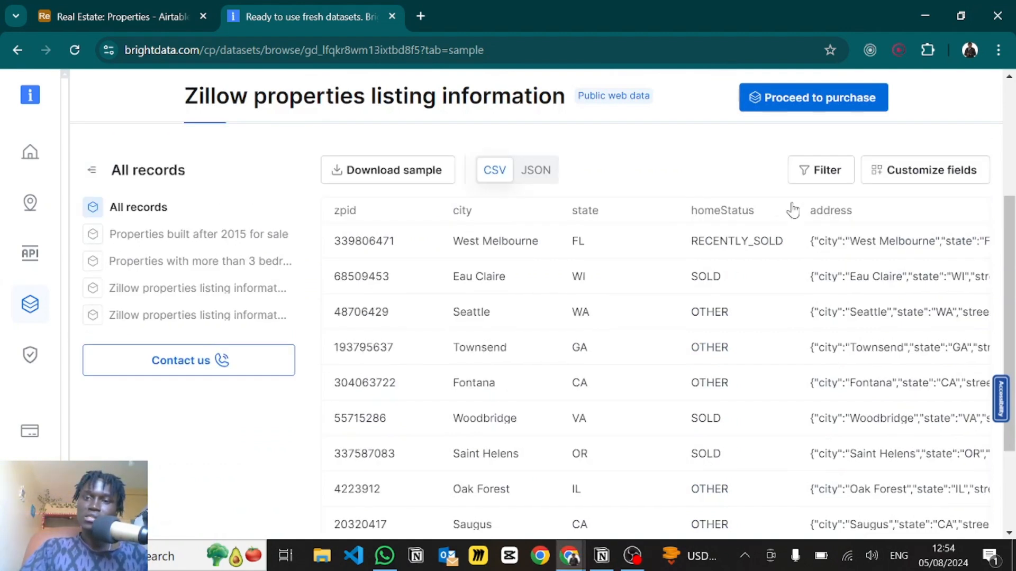
scroll(817, 169, "up", 2)
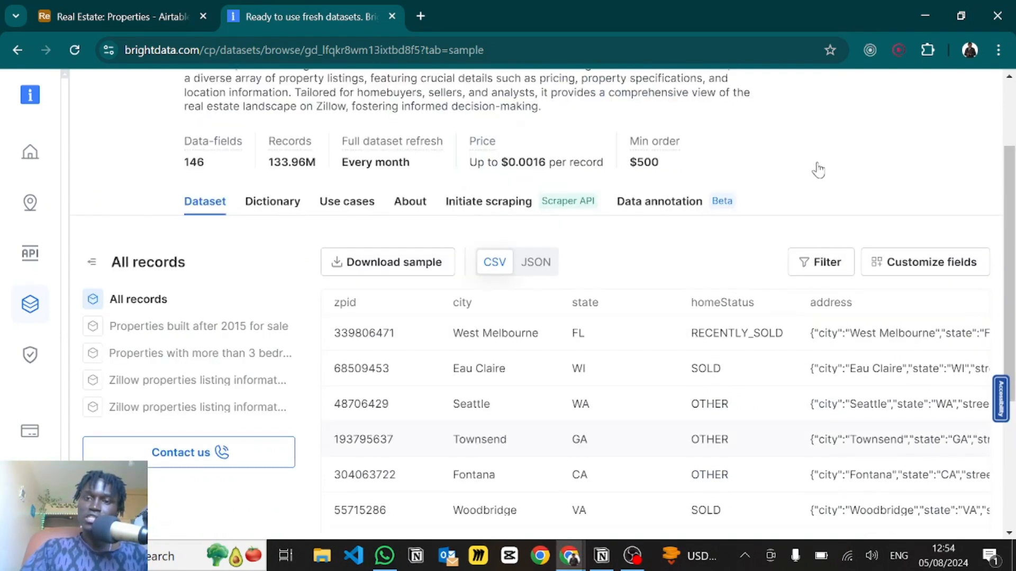
left_click(812, 267)
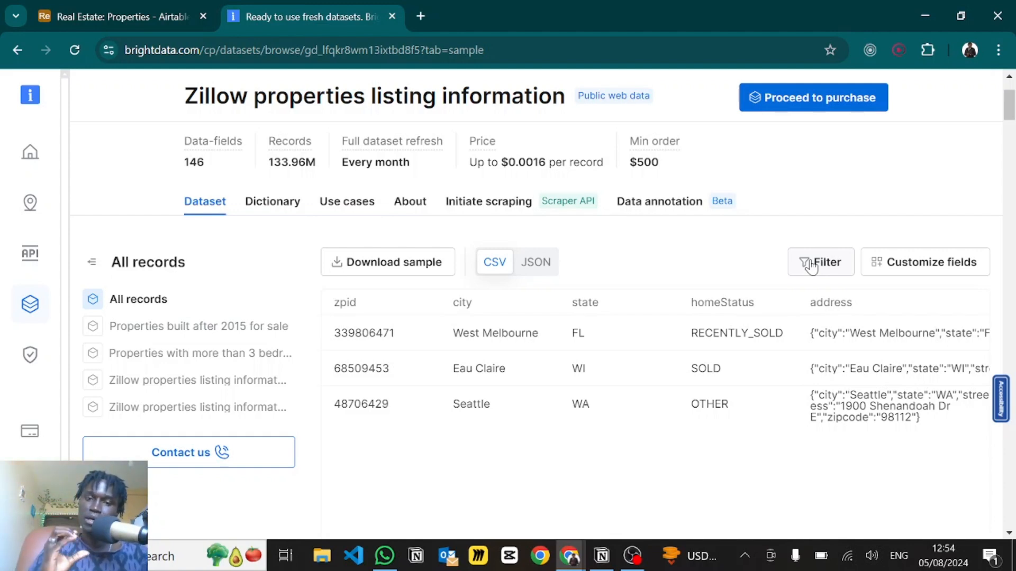
left_click(812, 266)
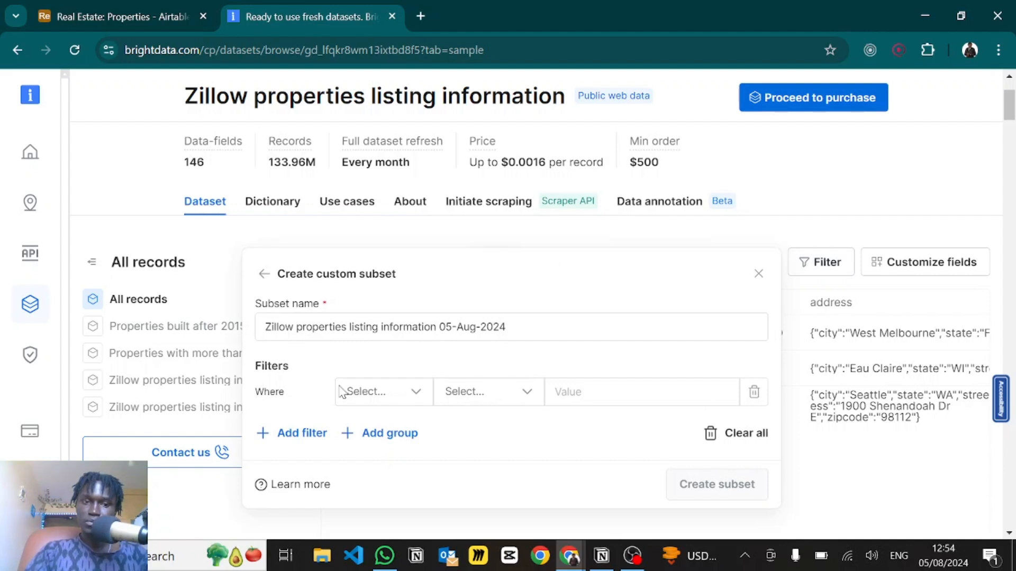
- Filter the Zillow listings to those where virtualTourUrl includes youtu.be
left_click(367, 391)
type("virt")
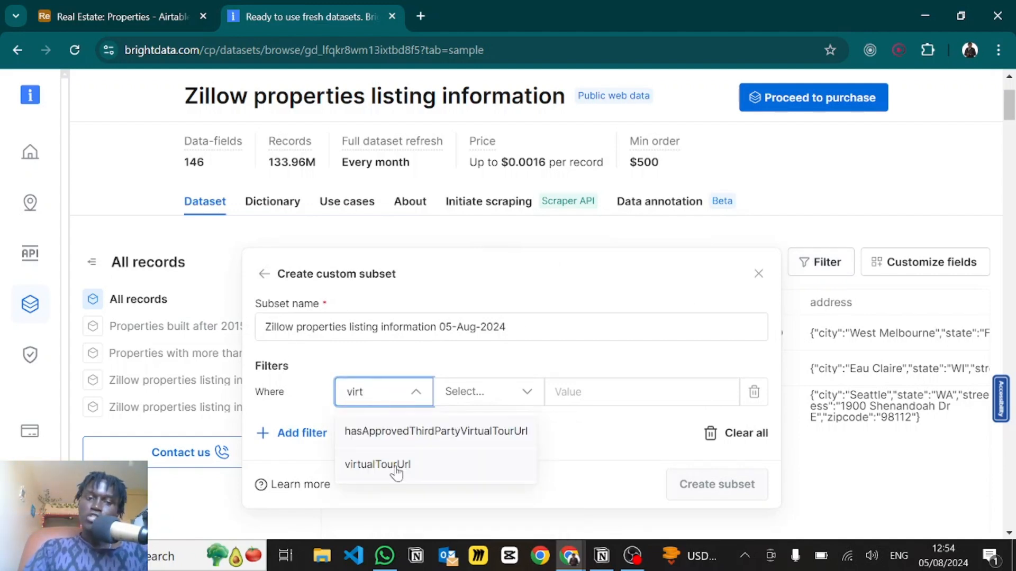
left_click(397, 465)
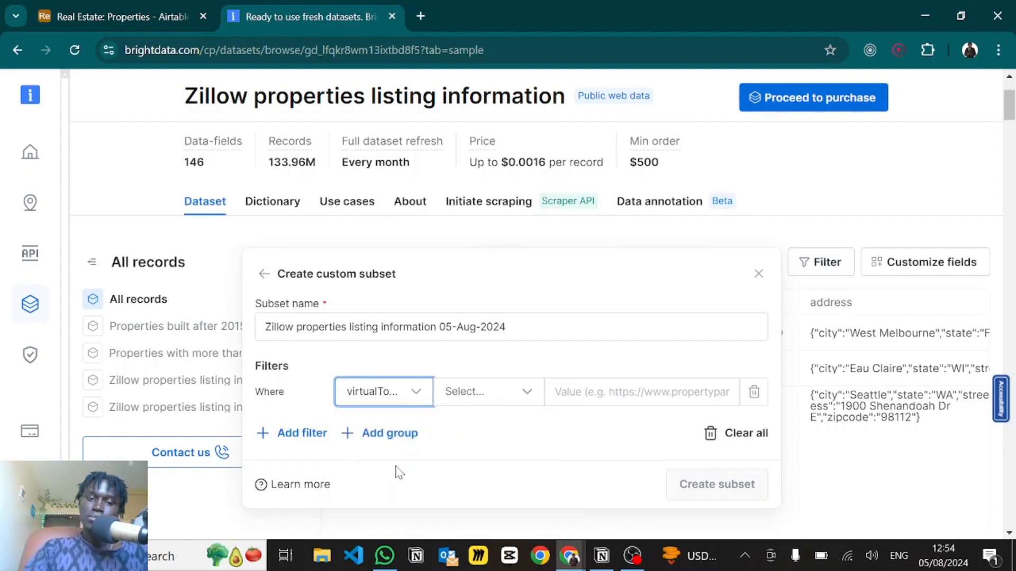
left_click(468, 392)
scroll(491, 502, "down", 2)
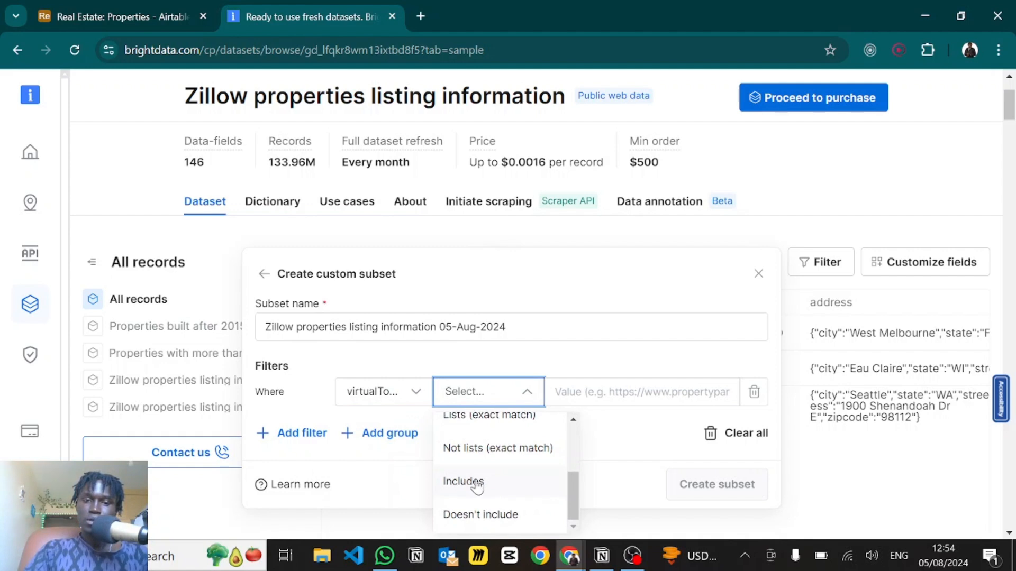
left_click(456, 481)
left_click(600, 390)
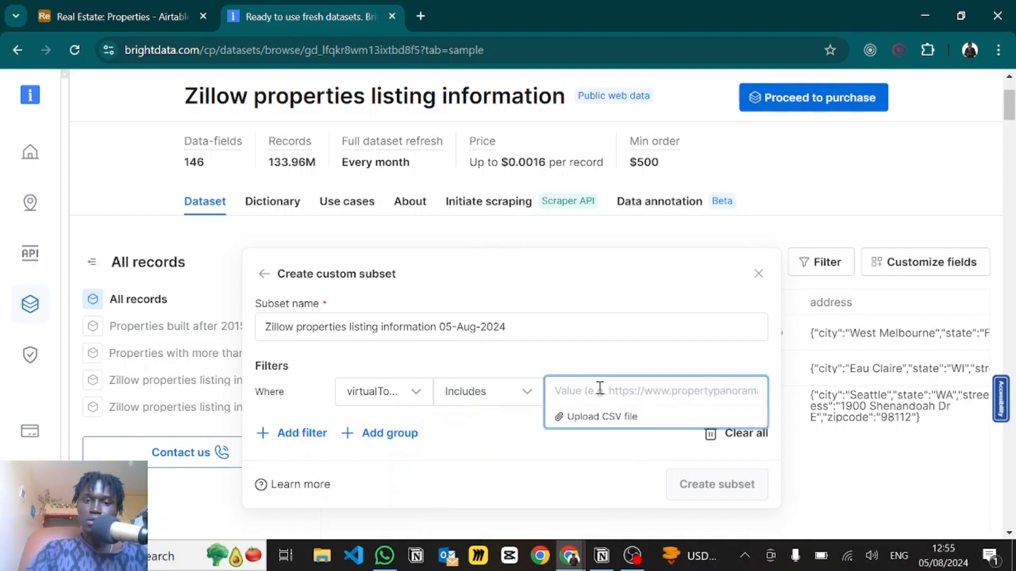
type("youtu.be")
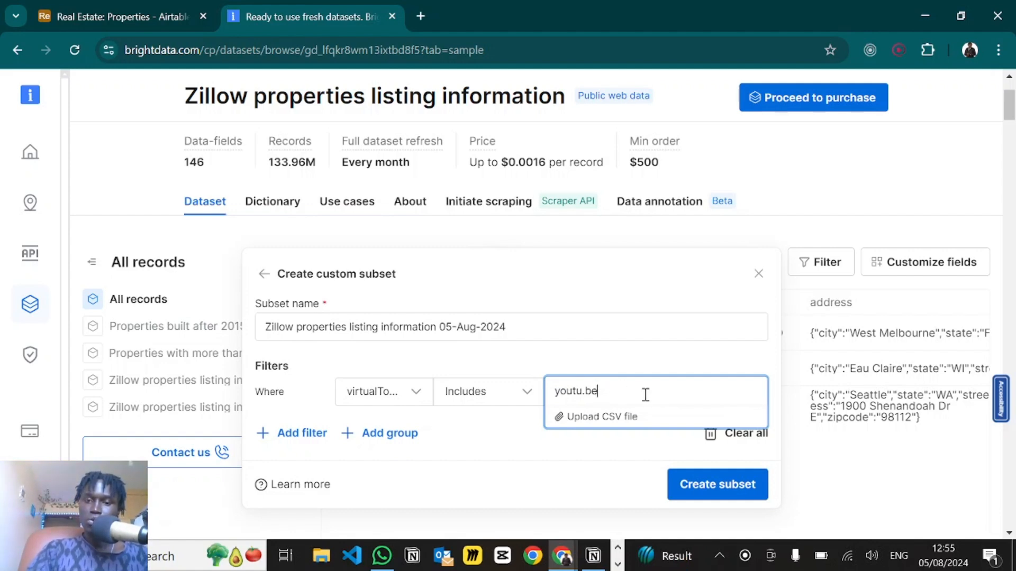
- Create the filtered subset, download a sample, and close the Bright Data tab
left_click(696, 490)
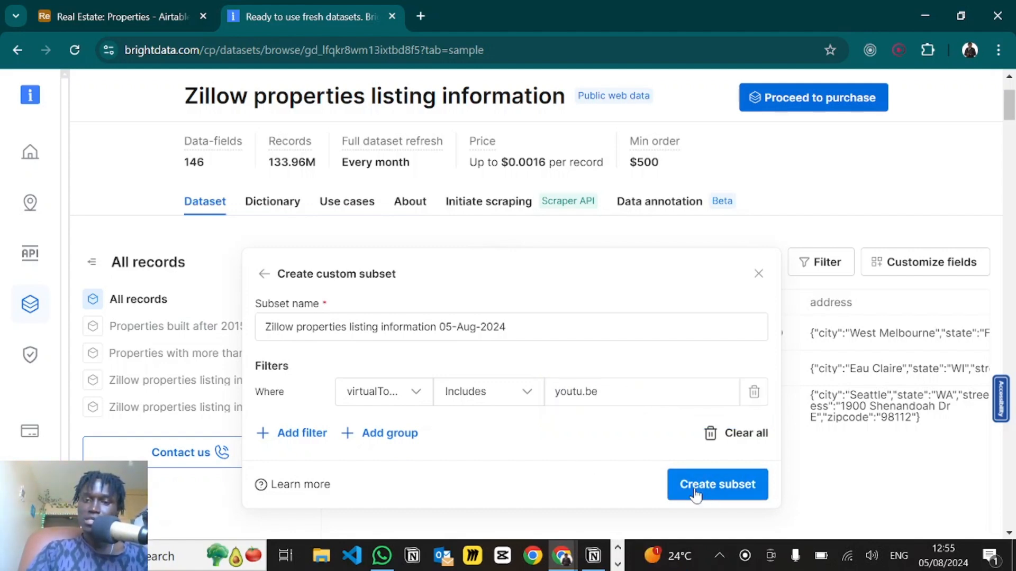
left_click(567, 386)
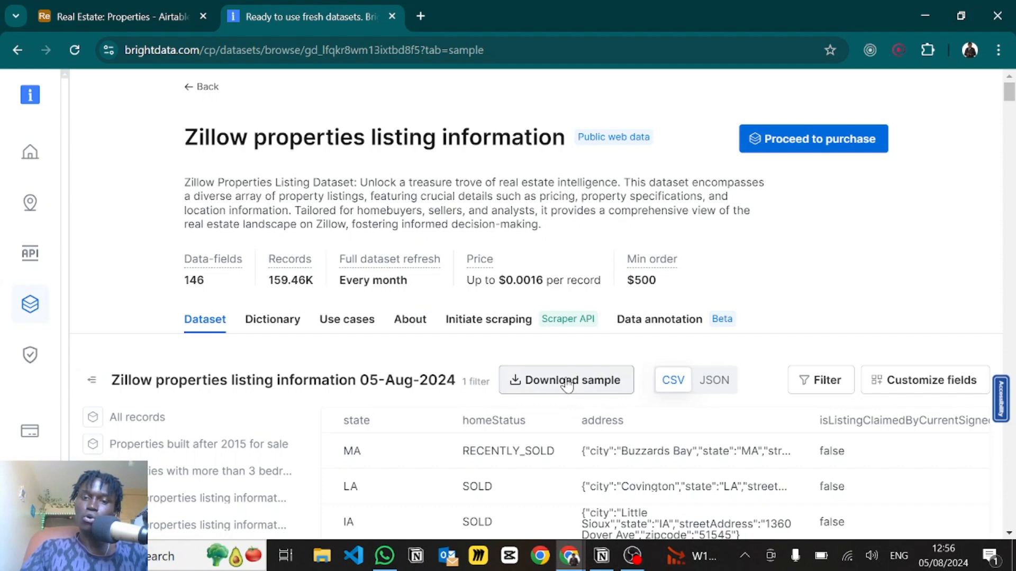
key("ctrl+w")
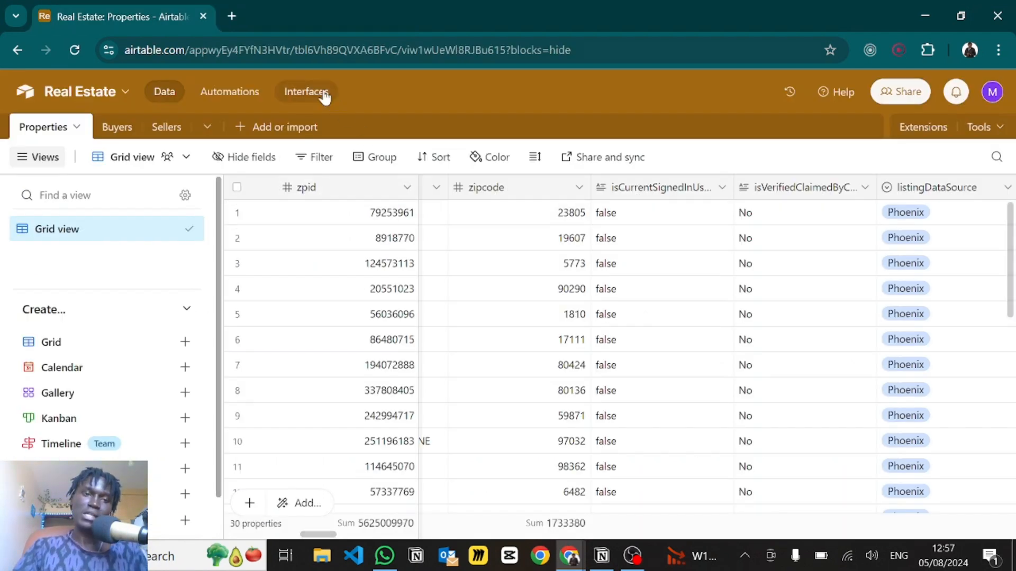
- Go to airtable.com in a new browser tab
left_click(231, 12)
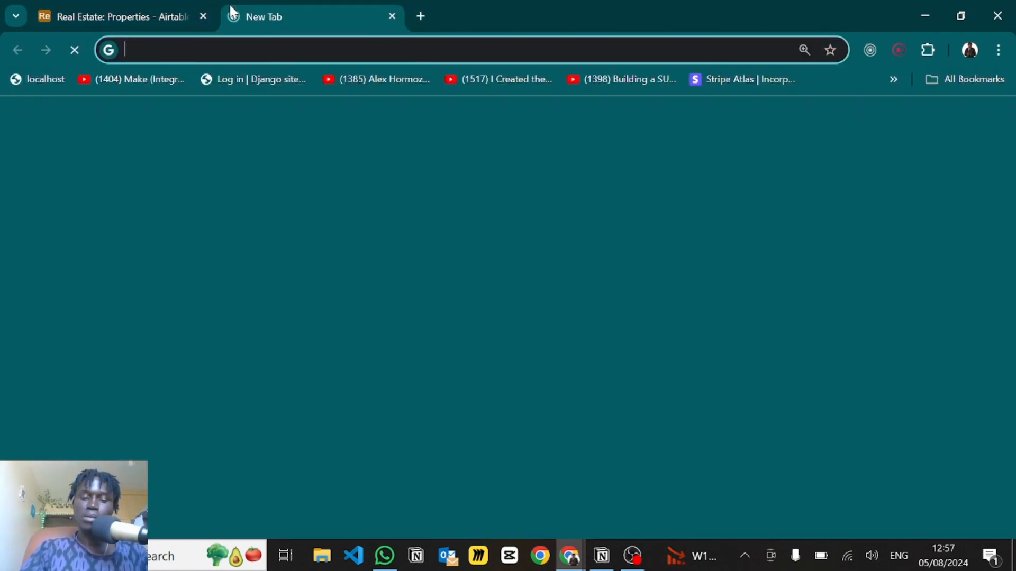
type("ai")
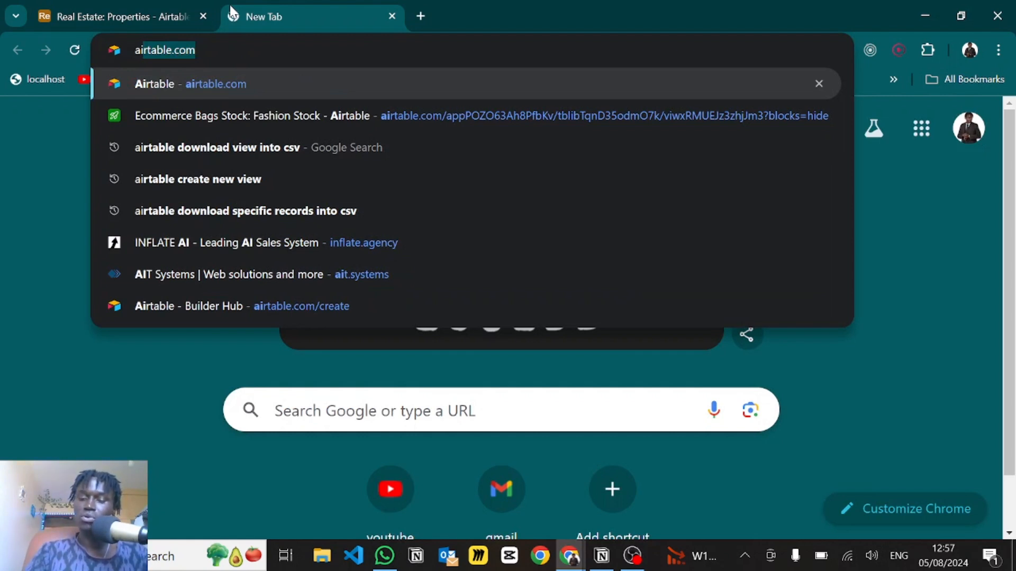
type("rtable.com")
key("Return")
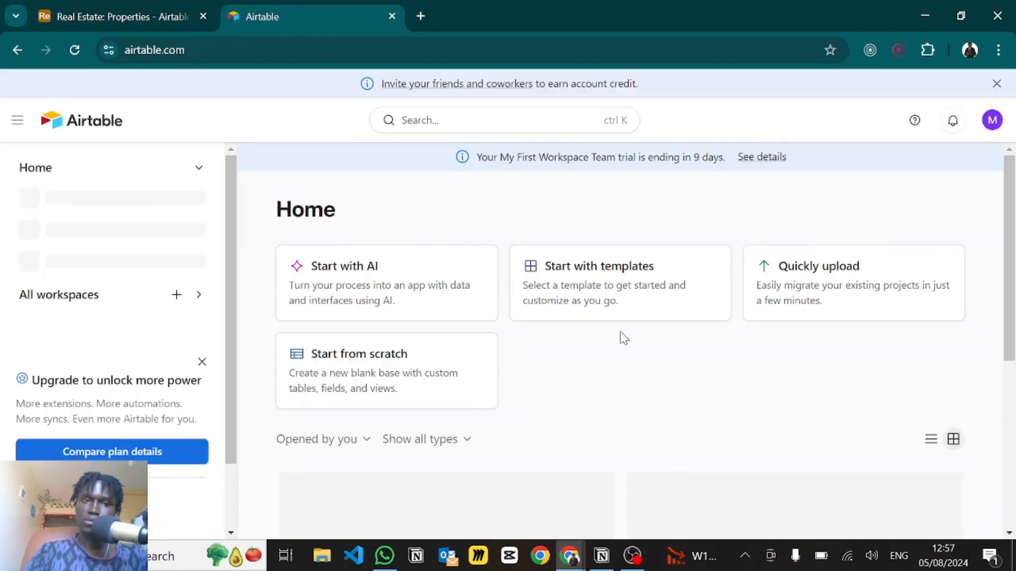
- Start a CSV import, browse the Downloads folder, then cancel the file picker
left_click(802, 282)
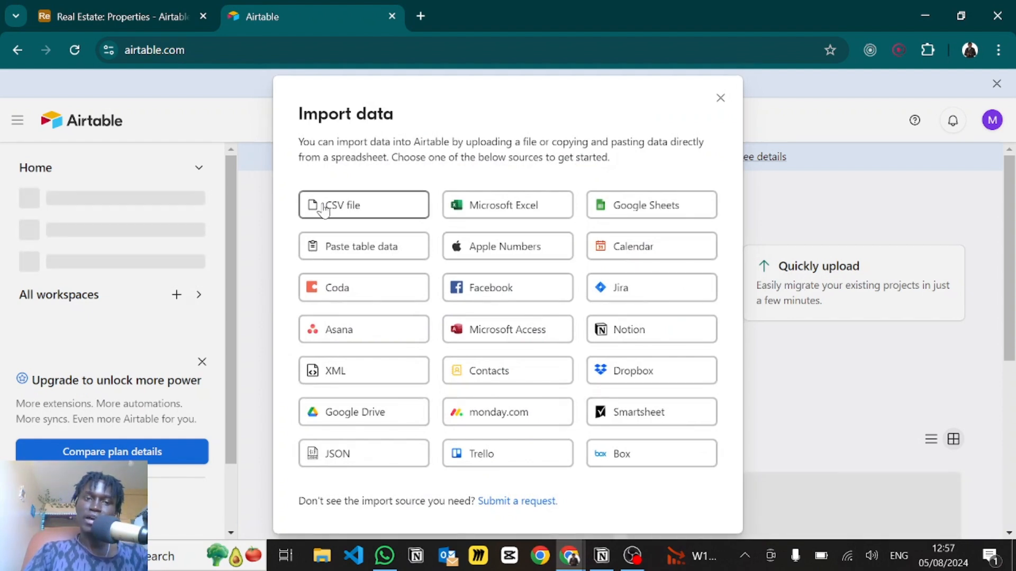
left_click(324, 207)
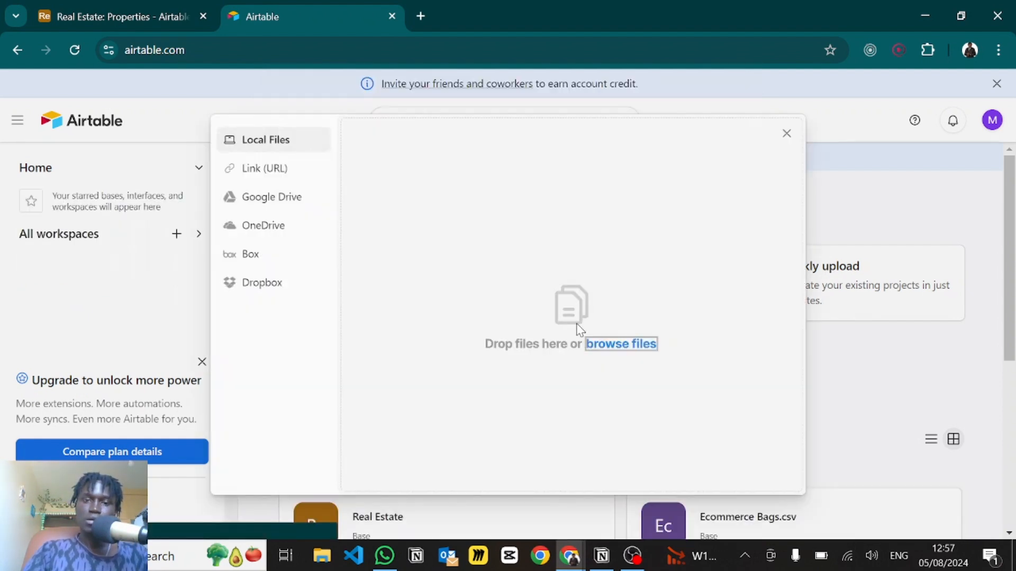
left_click(619, 345)
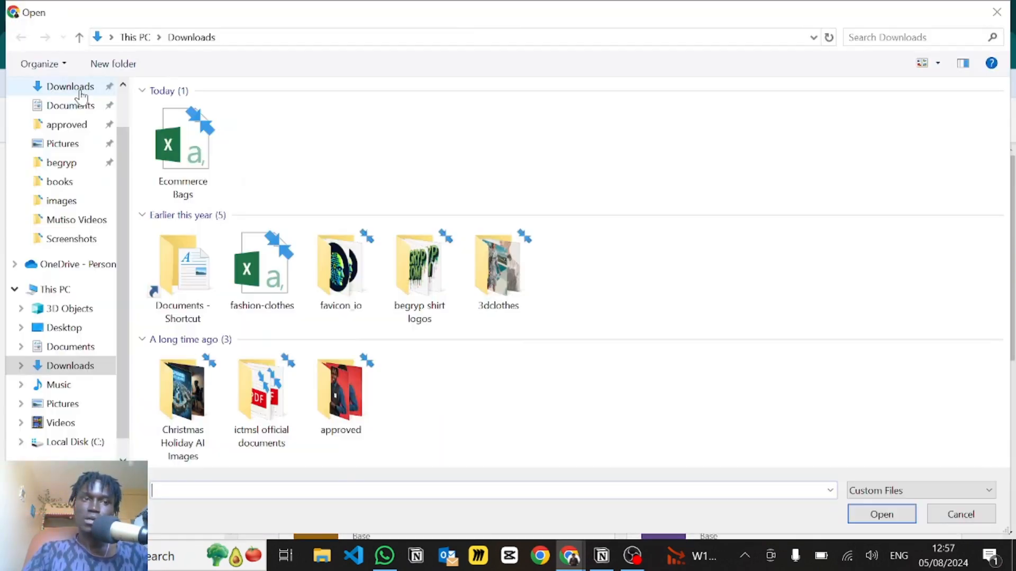
left_click(74, 89)
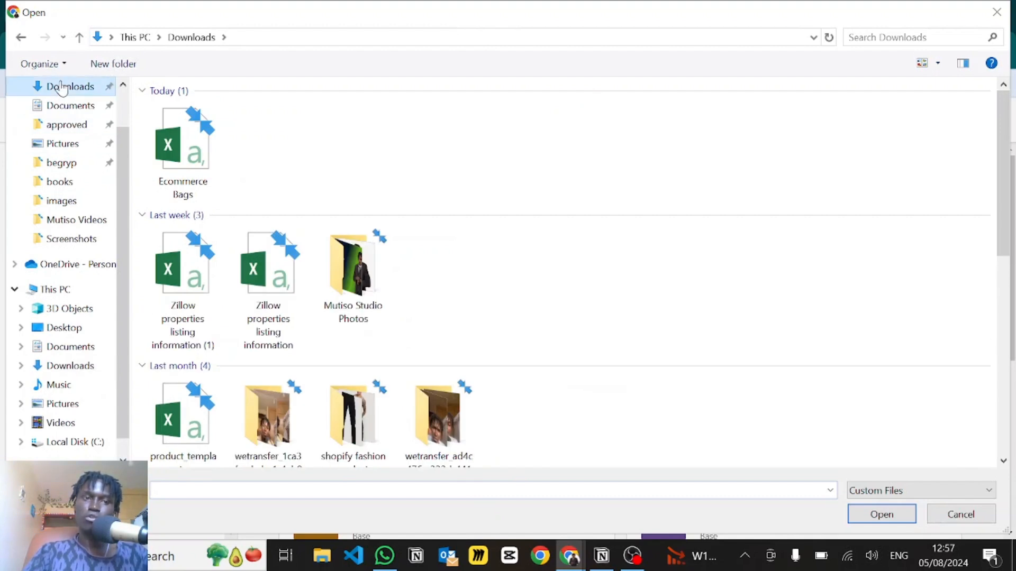
scroll(318, 275, "down", 3)
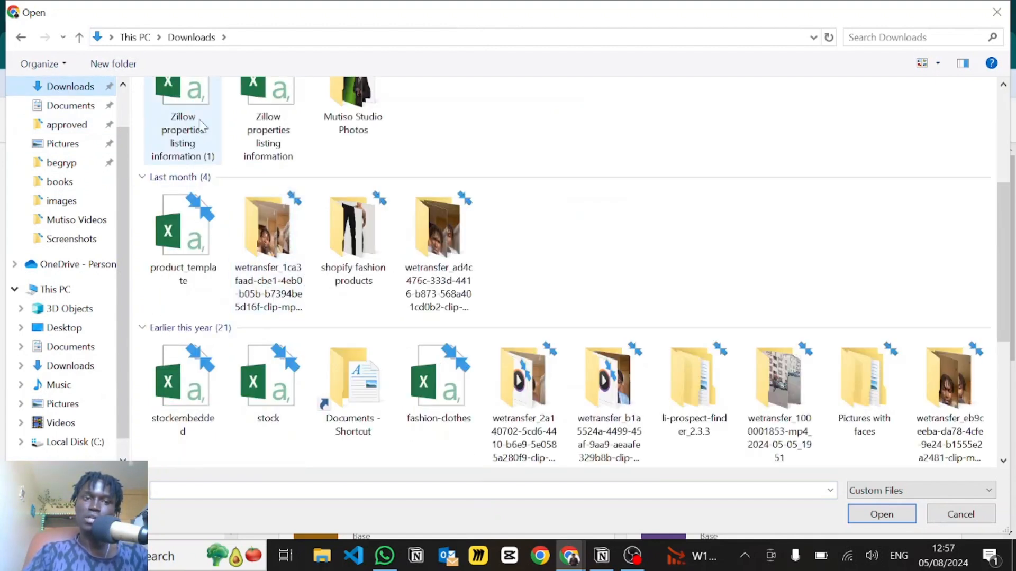
left_click(997, 11)
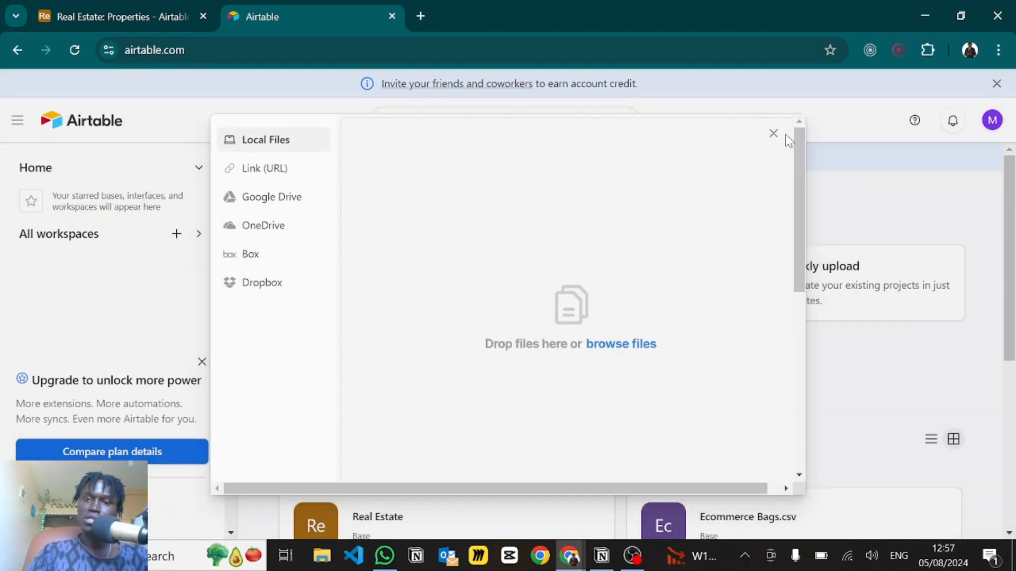
- Close the upload window and open the Real Estate base
scroll(676, 325, "down", 3)
scroll(702, 472, "down", 1)
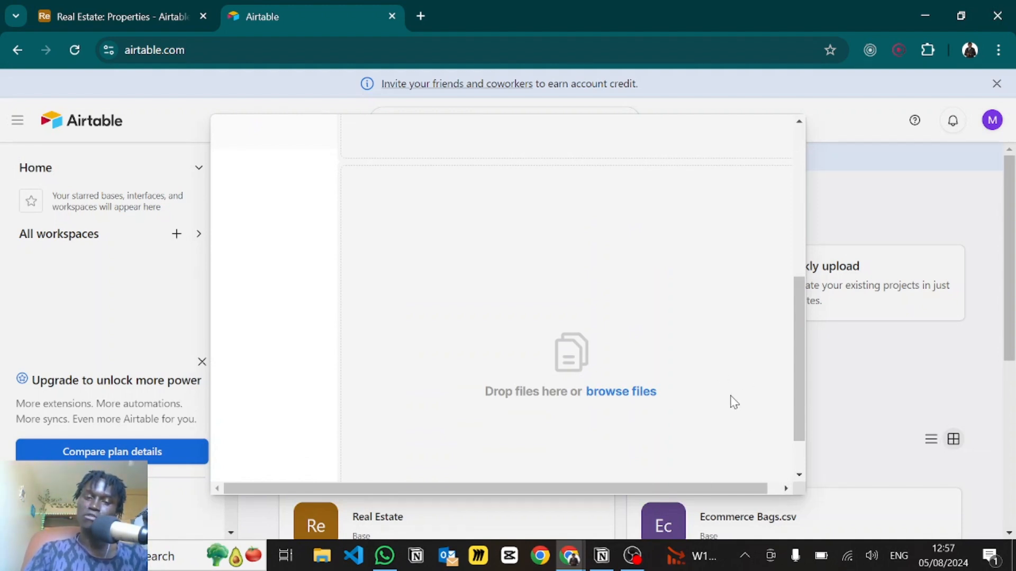
left_click(899, 176)
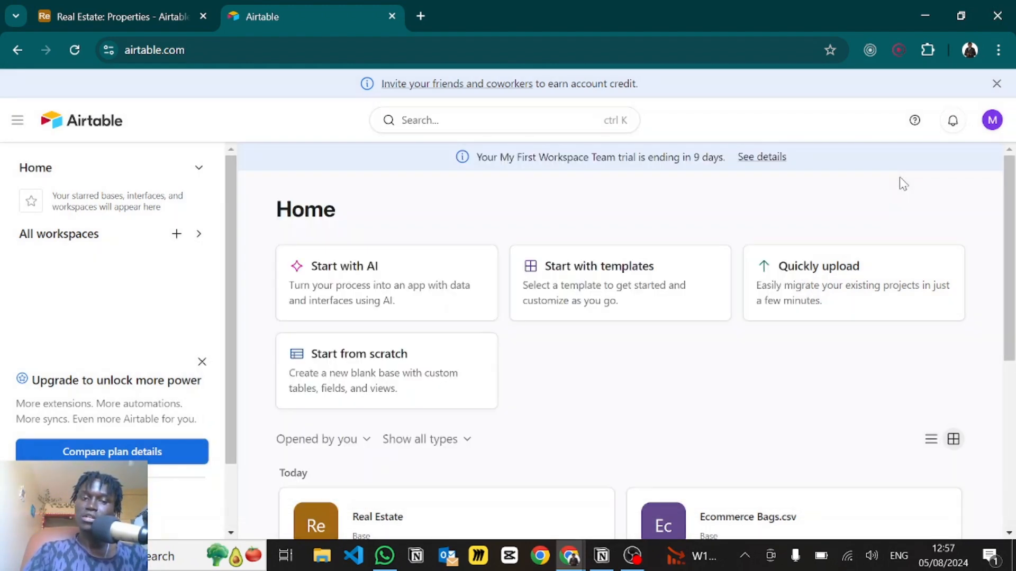
scroll(478, 325, "down", 5)
left_click(377, 354)
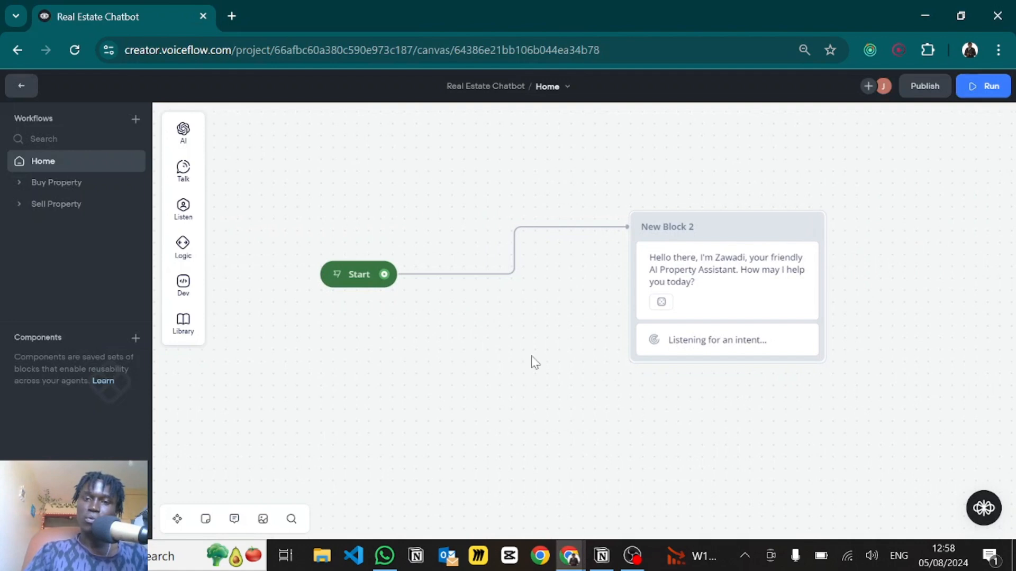
- Generate three more variants of the greeting message's text
left_click(714, 282)
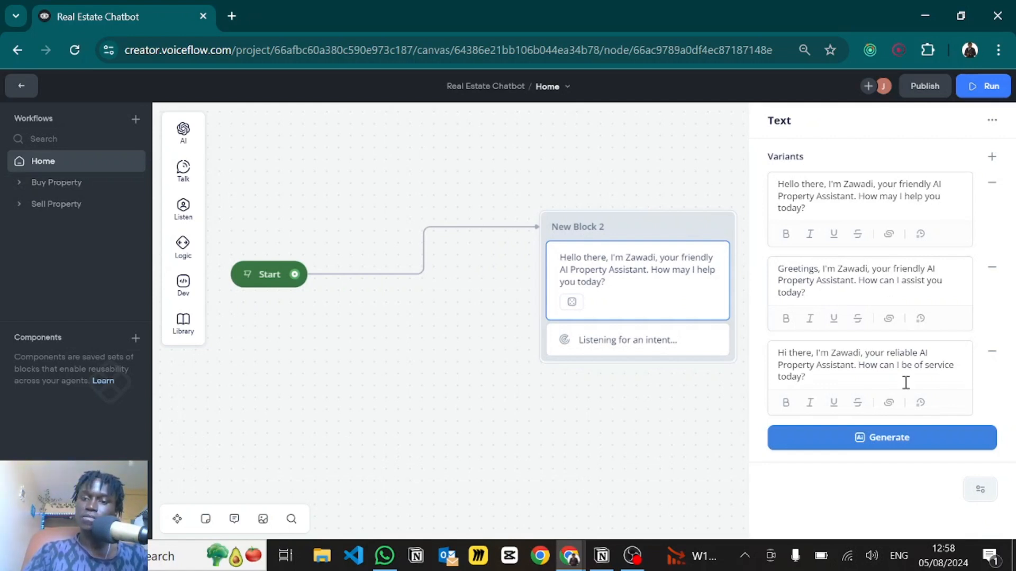
left_click(858, 450)
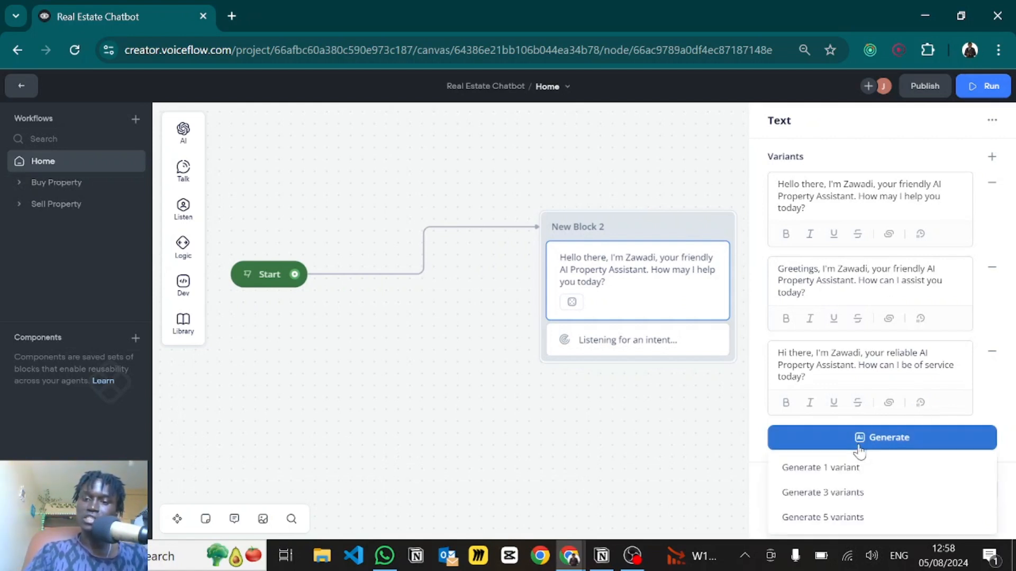
left_click(816, 493)
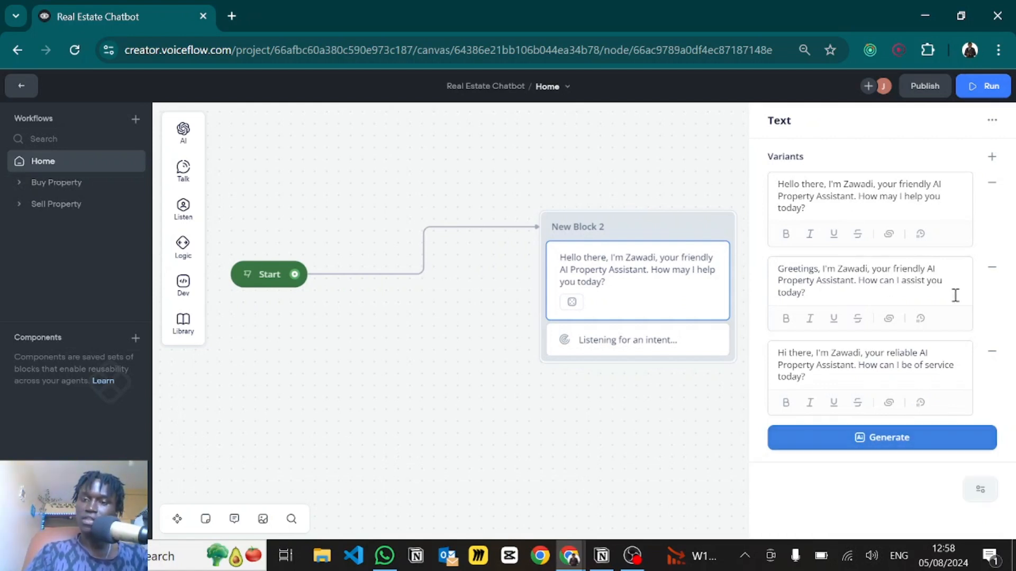
left_click(609, 433)
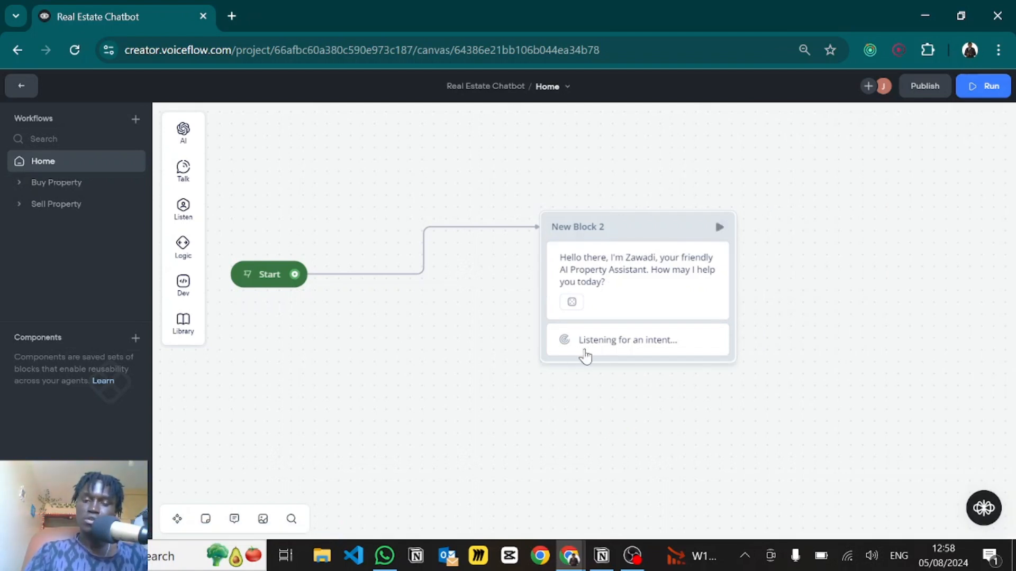
- Inspect the intent-listening step, trial-add then undo a Choice step, and open Buy Property
left_click(584, 357)
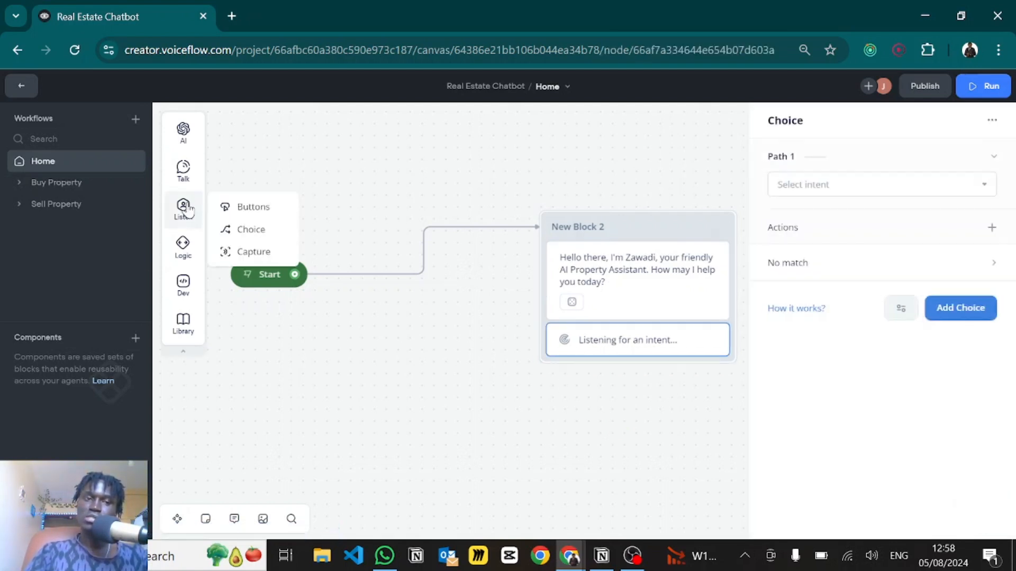
mouse_move(186, 209)
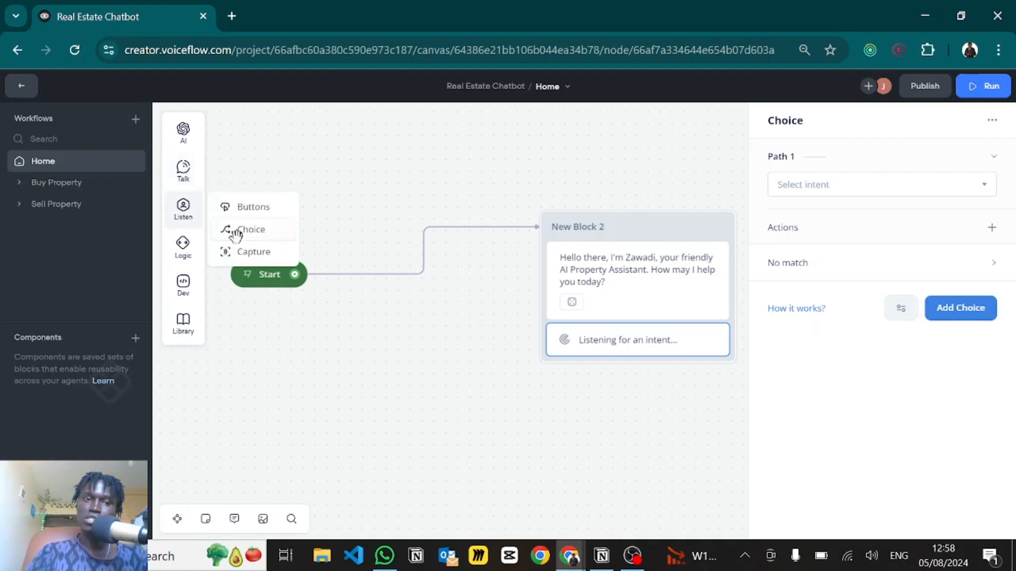
left_click_drag(406, 343, 388, 420)
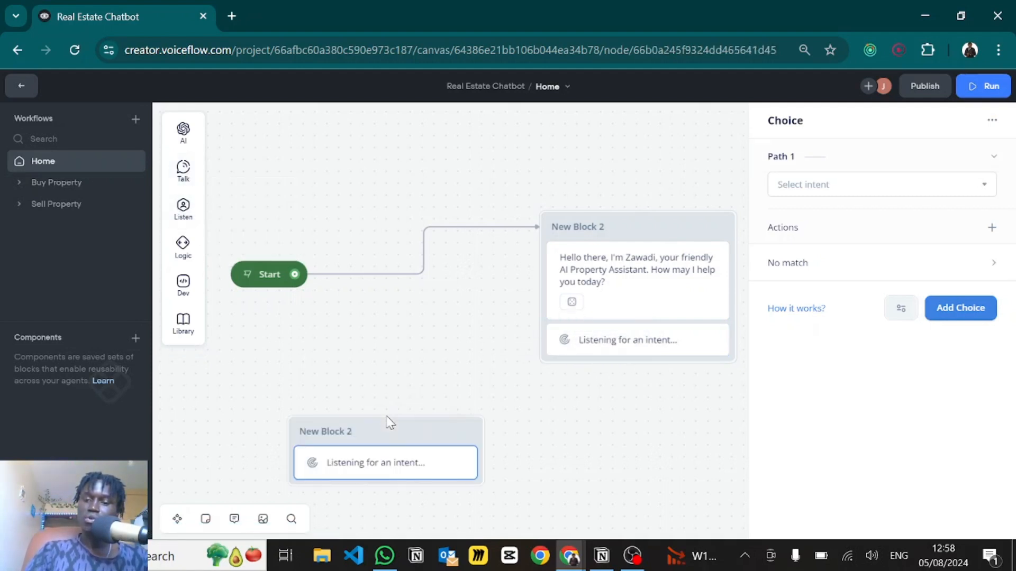
key("ctrl+z")
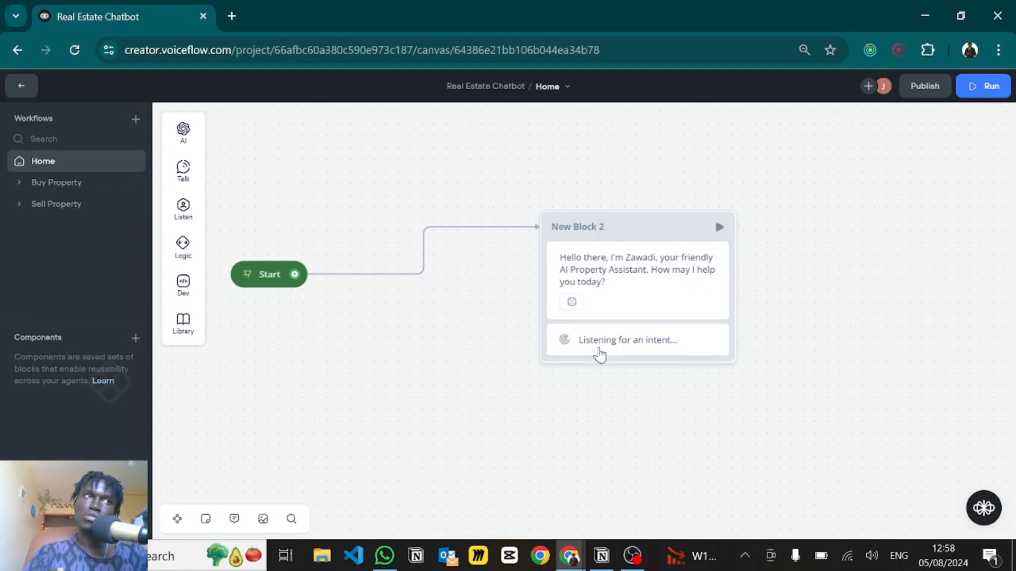
left_click(55, 183)
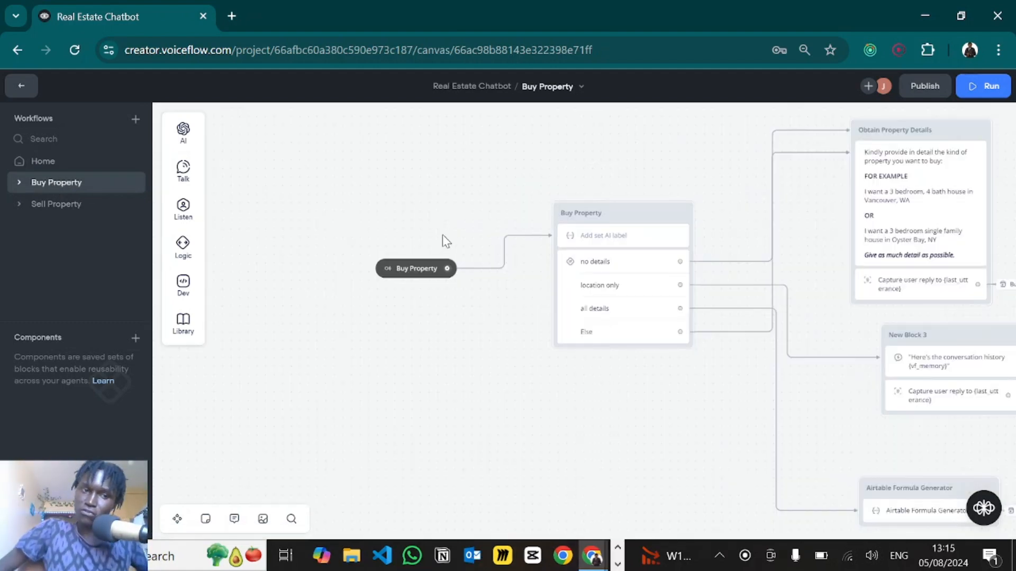
- Go back to the workflows list and open the agent's Intents page
left_click(22, 90)
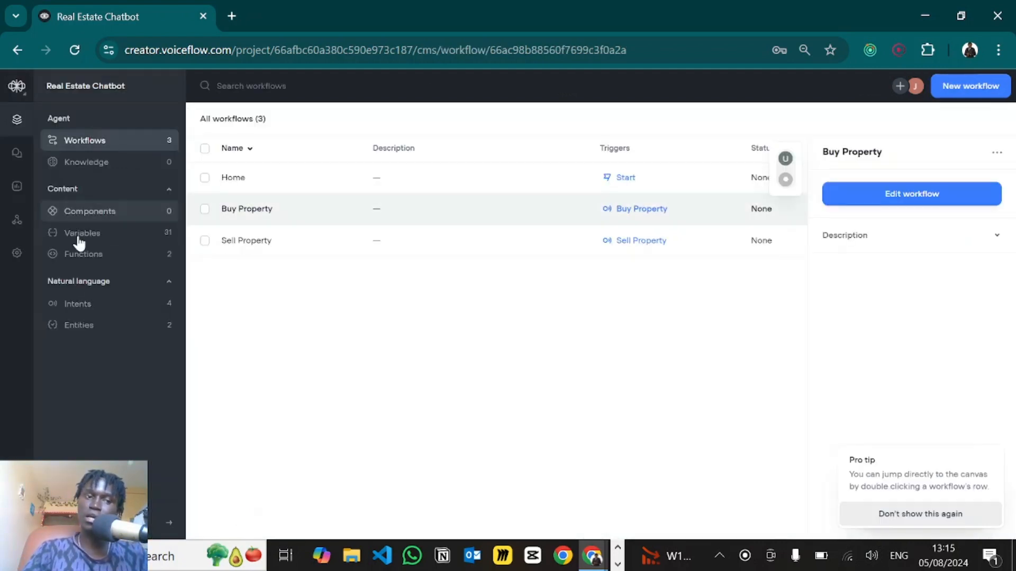
left_click(73, 303)
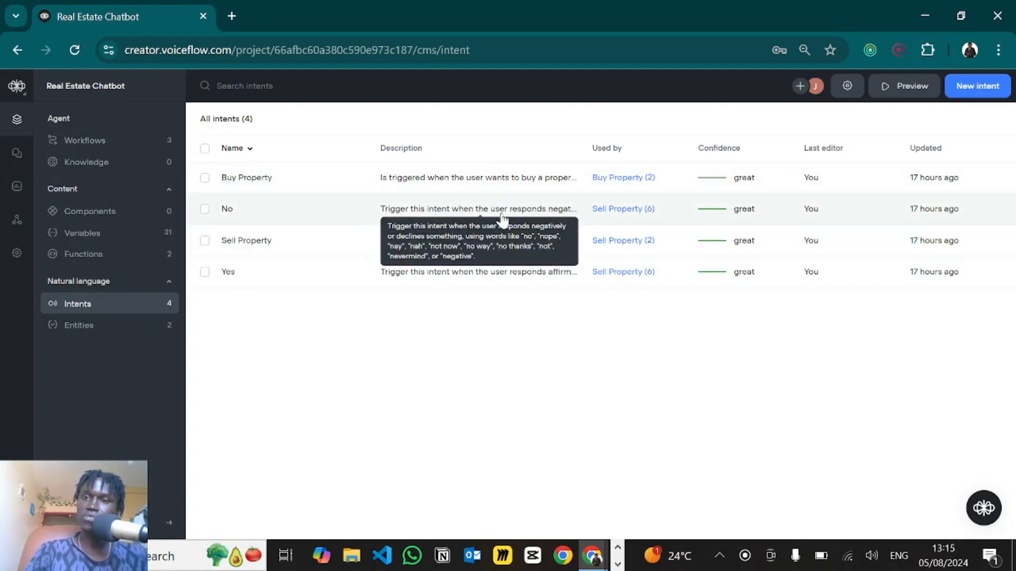
left_click(964, 88)
type("Buy Property")
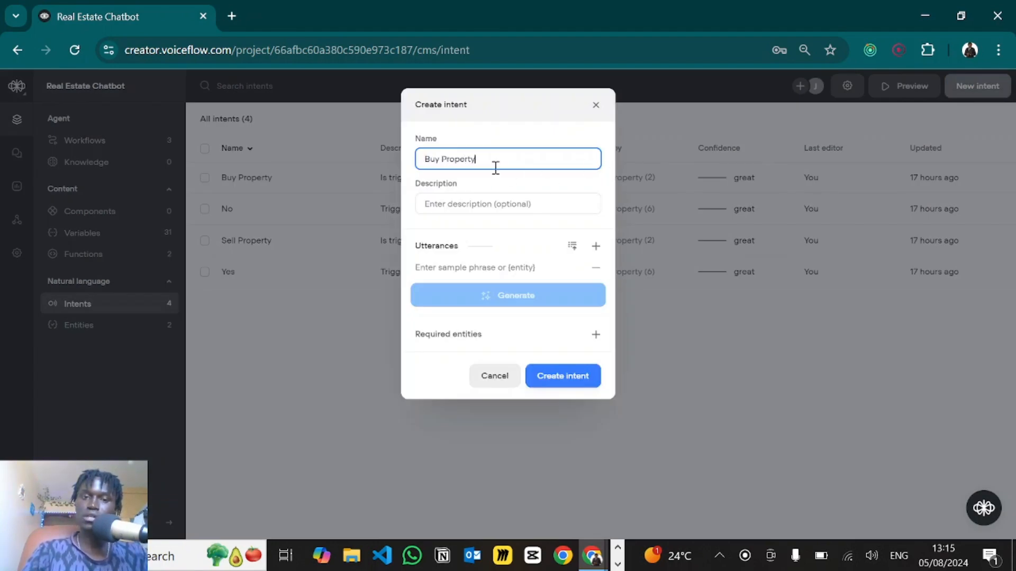
left_click(476, 201)
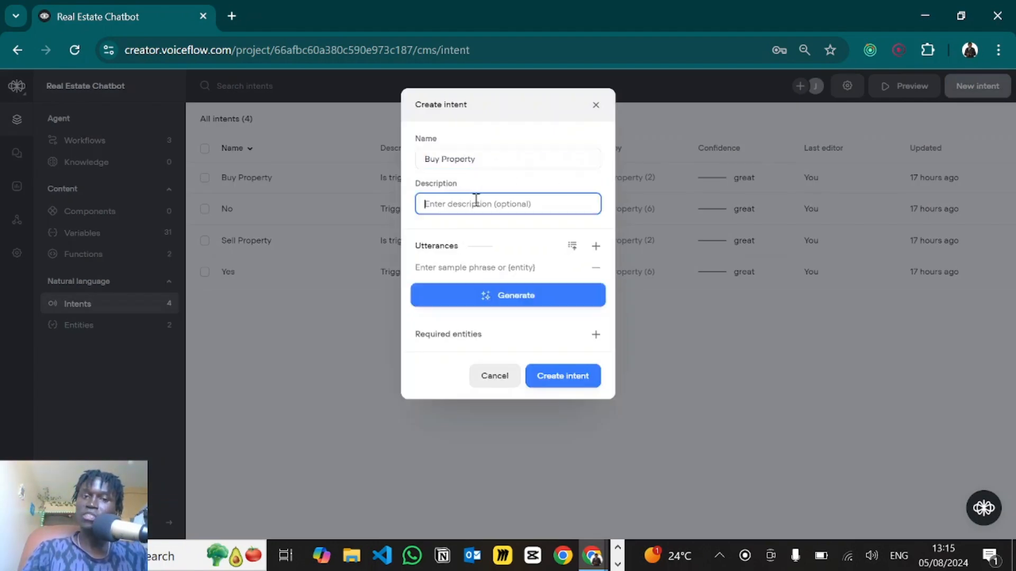
type("csdd")
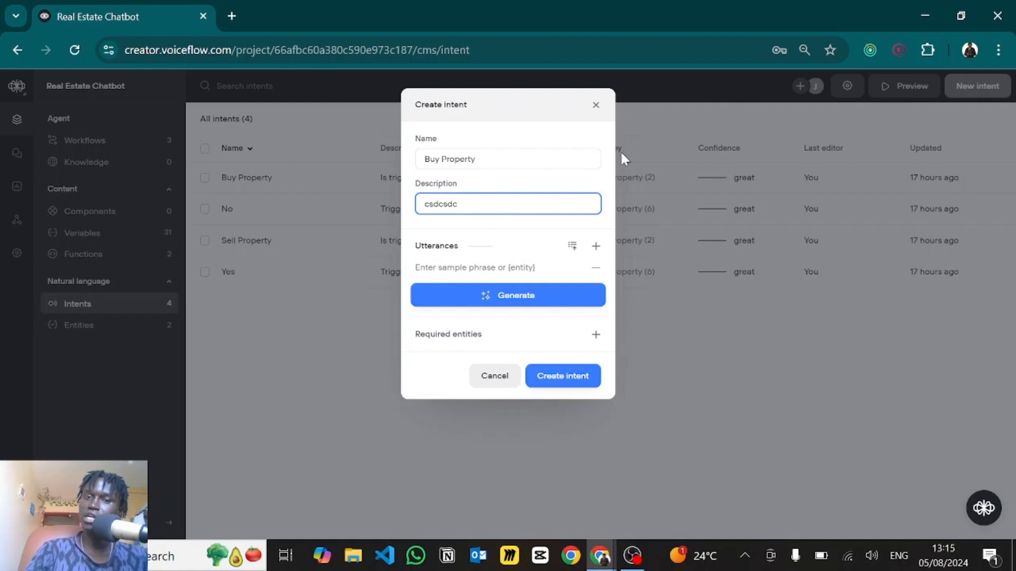
left_click(593, 106)
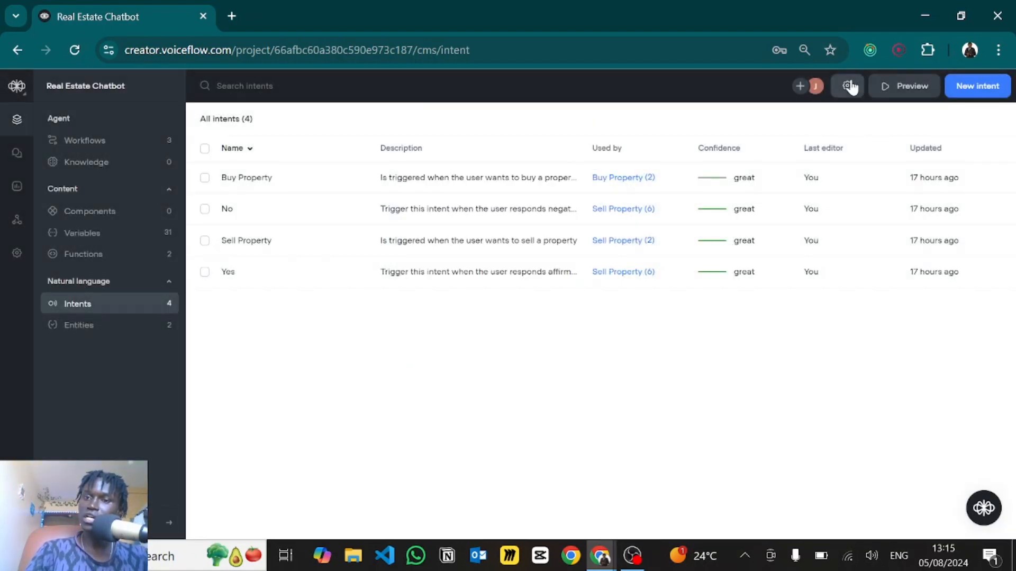
left_click(848, 87)
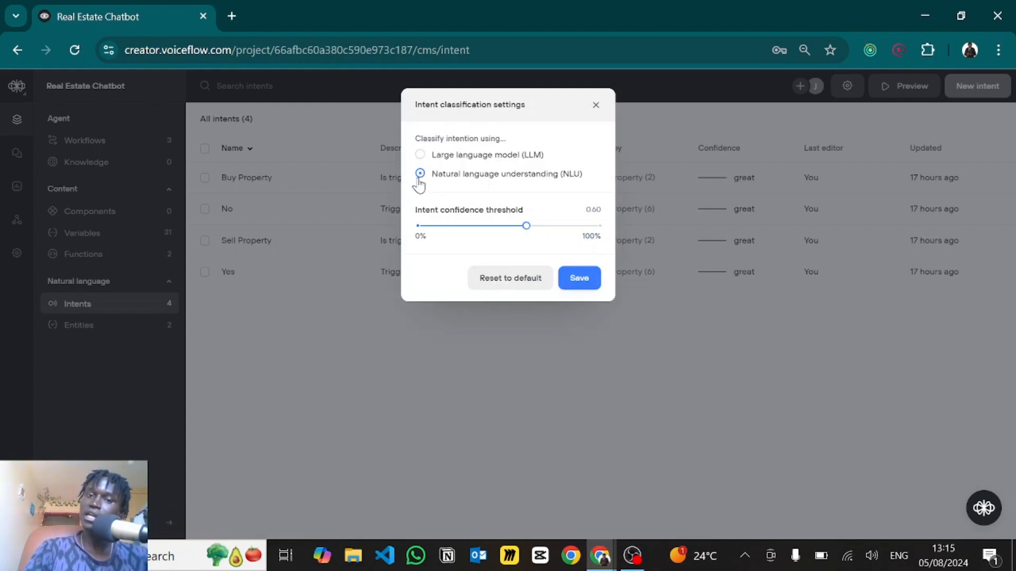
left_click(596, 105)
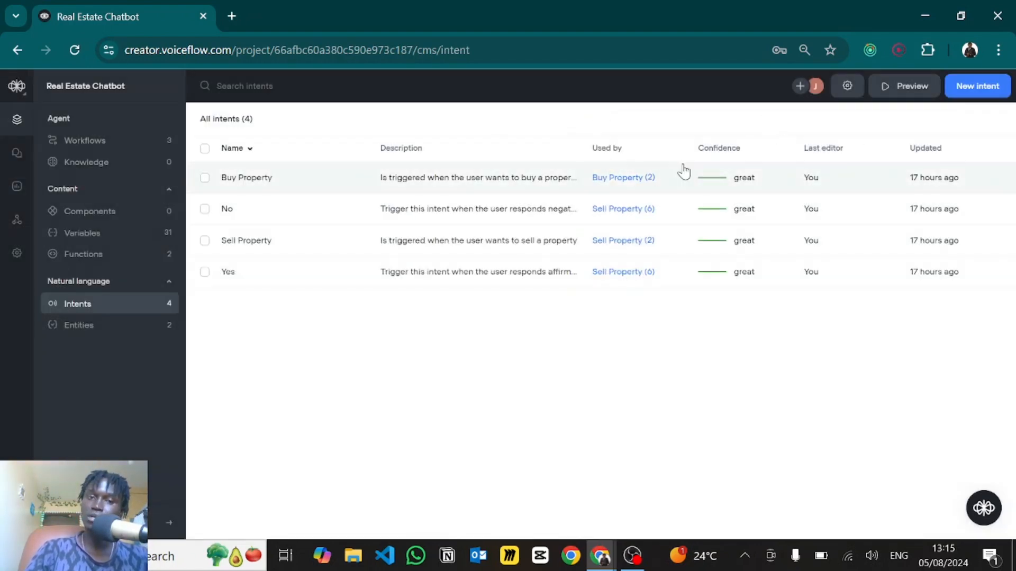
- Review all 19 Buy Property sample phrases, then close its details
left_click(284, 183)
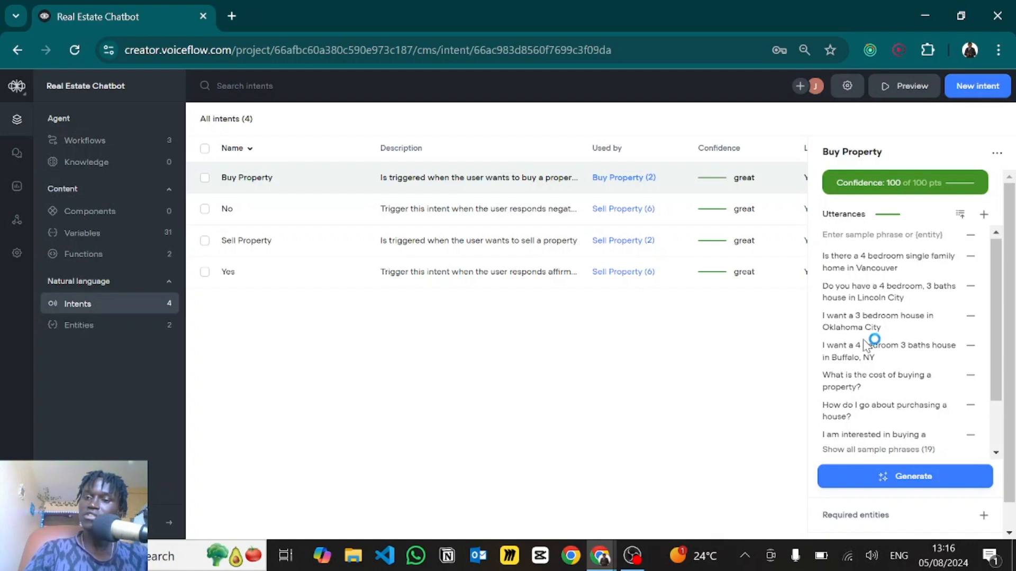
scroll(863, 338, "down", 1)
scroll(863, 338, "up", 1)
scroll(866, 345, "down", 2)
scroll(867, 345, "down", 1)
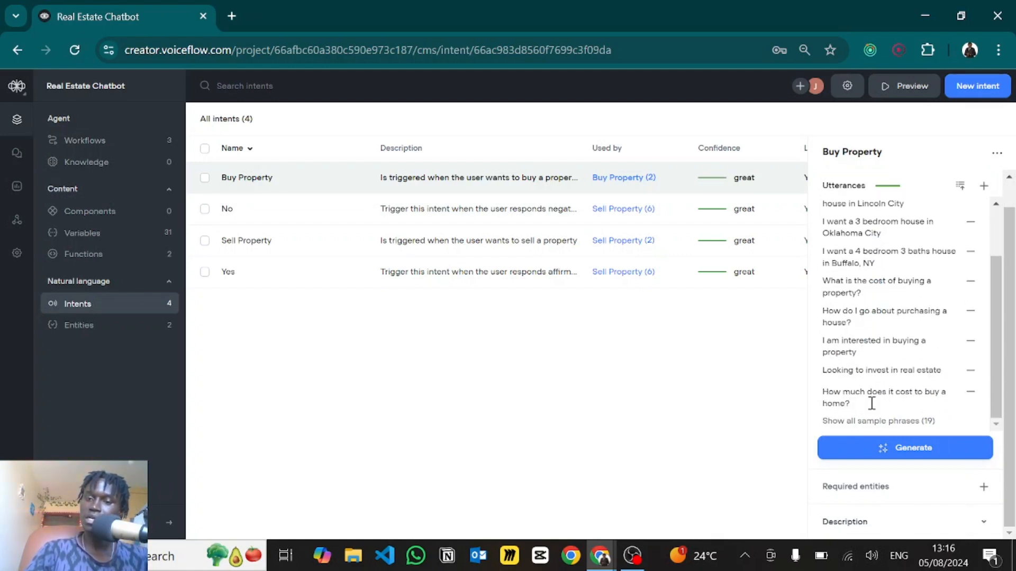
left_click(870, 423)
scroll(862, 349, "down", 5)
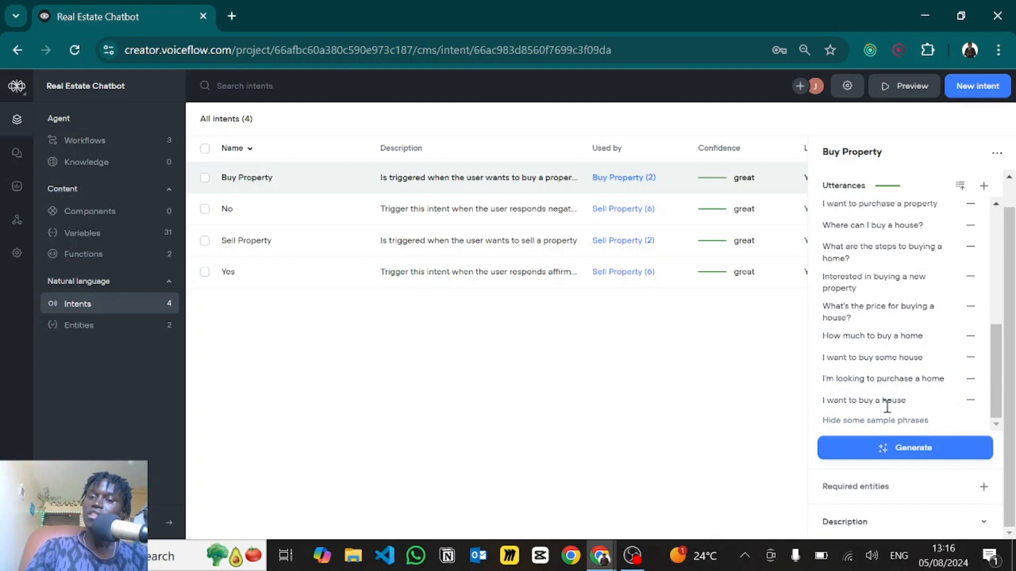
scroll(846, 365, "up", 1)
scroll(868, 344, "down", 1)
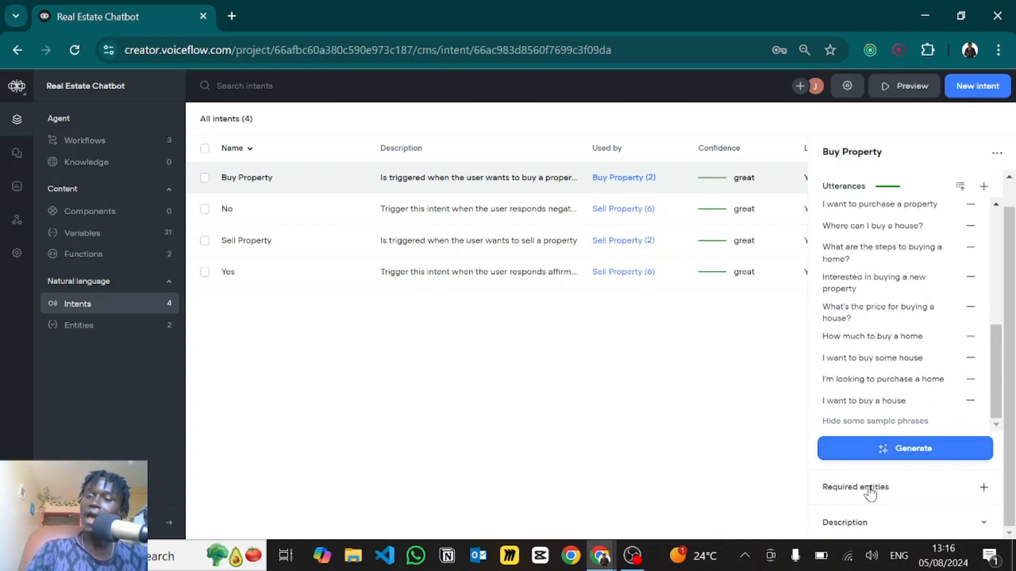
scroll(875, 394, "up", 3)
scroll(878, 398, "up", 3)
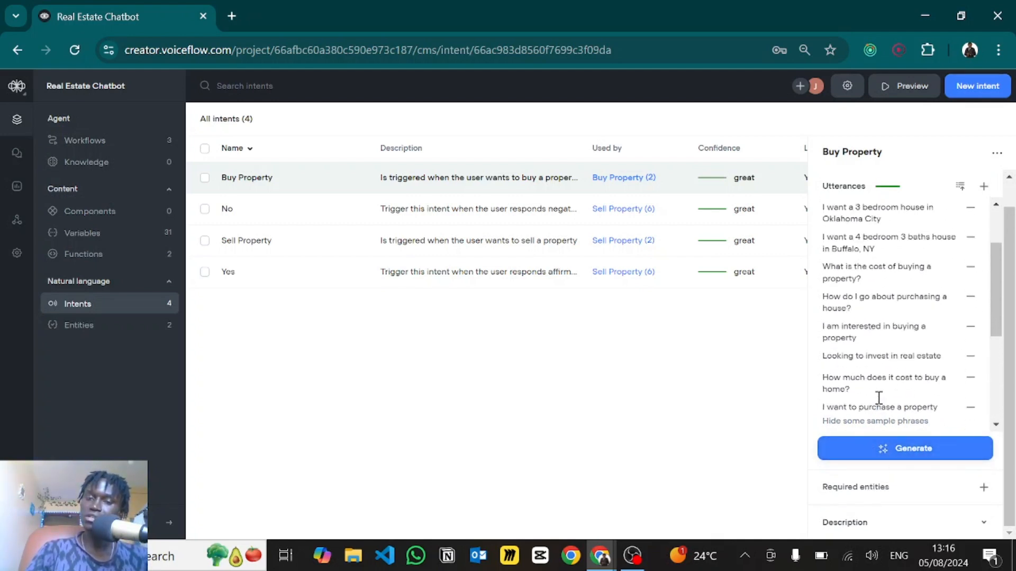
left_click(630, 389)
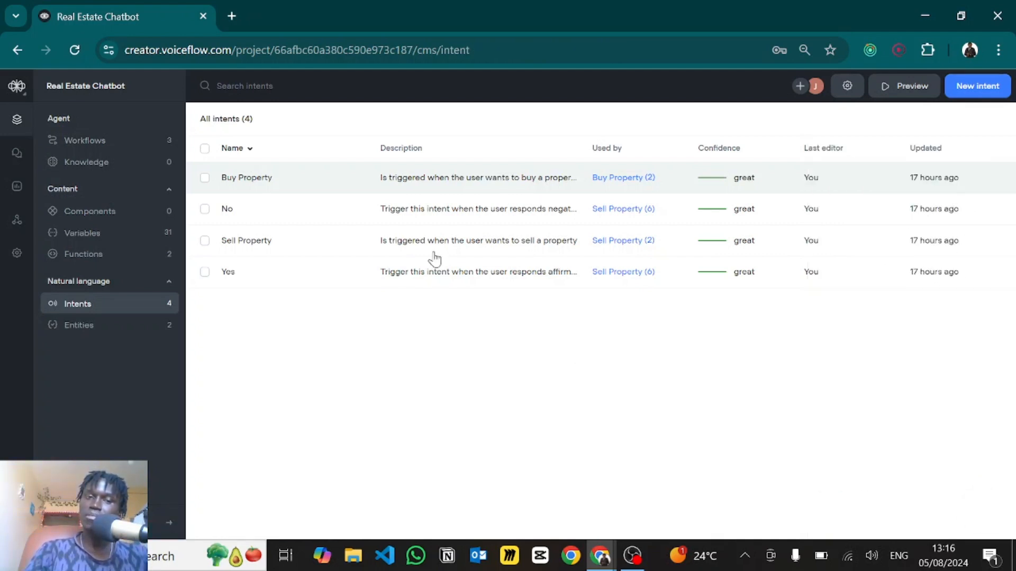
- Open the Sell Property intent and expand all 16 of its sample phrases
left_click(394, 249)
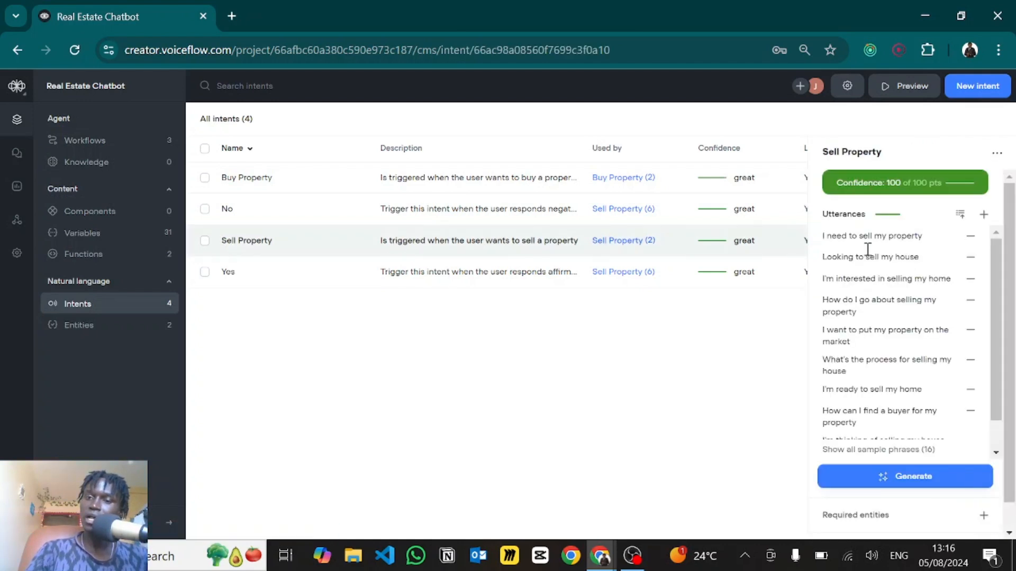
scroll(828, 299, "down", 1)
scroll(828, 301, "up", 1)
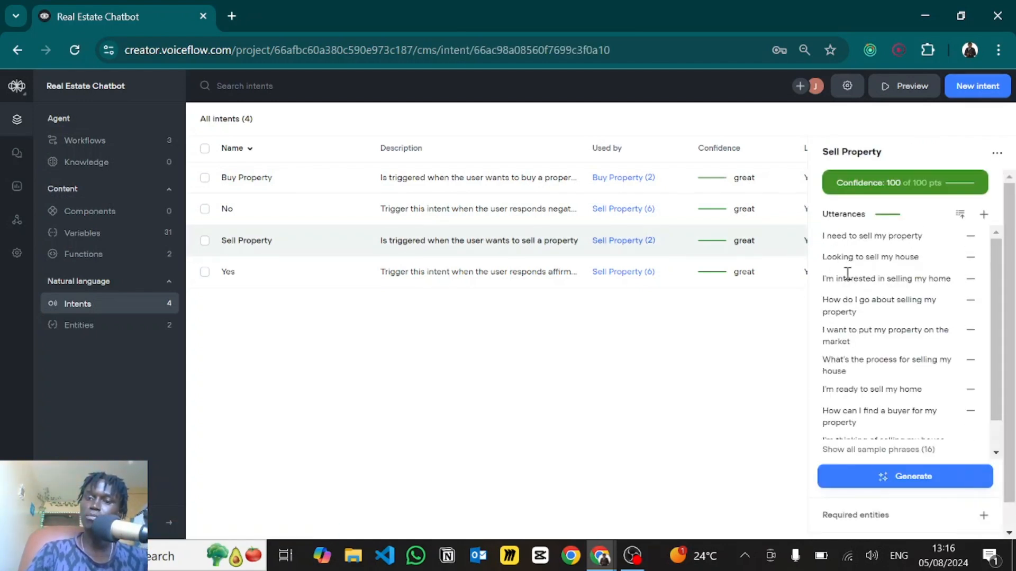
scroll(880, 300, "down", 3)
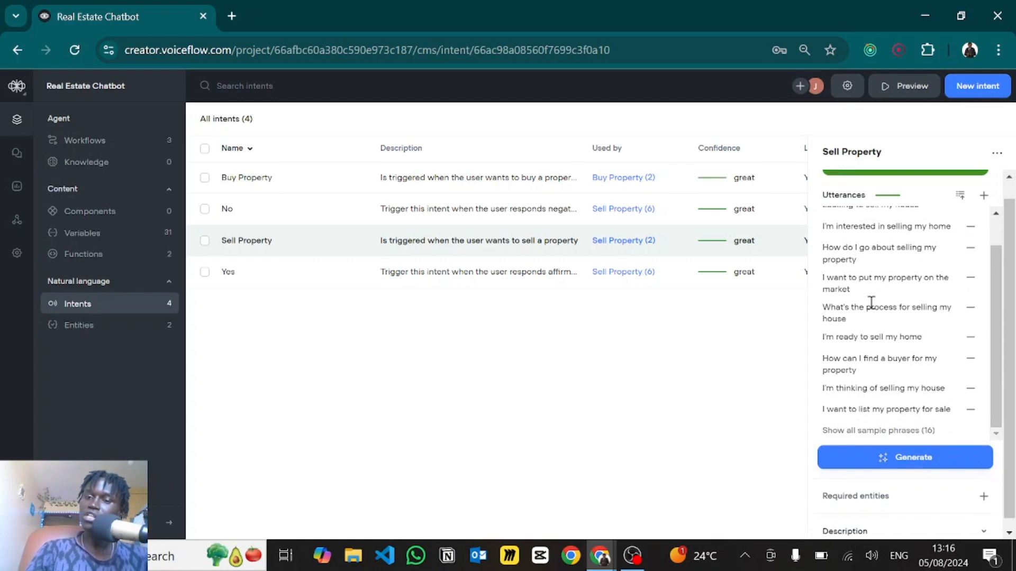
left_click(862, 430)
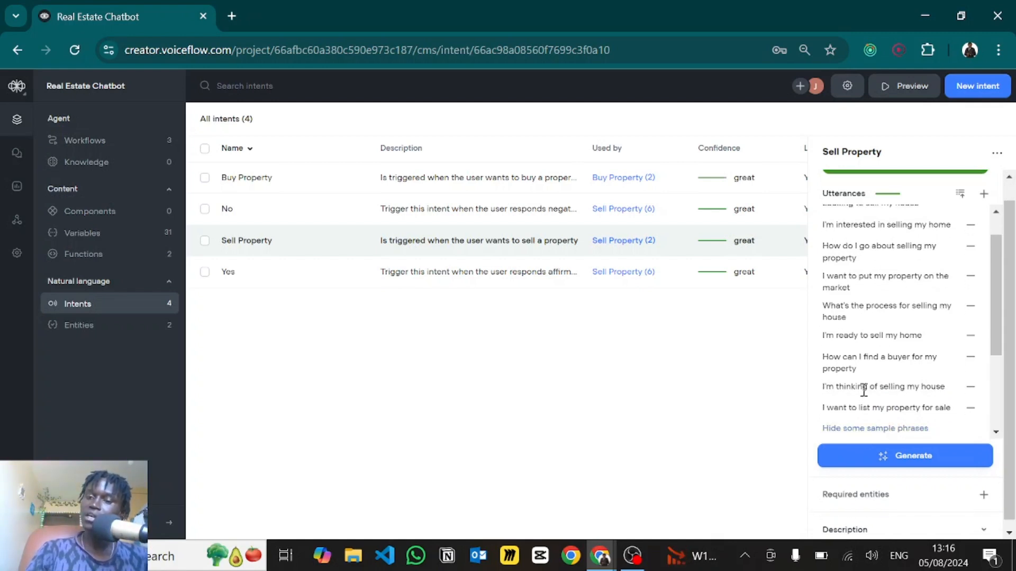
scroll(862, 386, "down", 3)
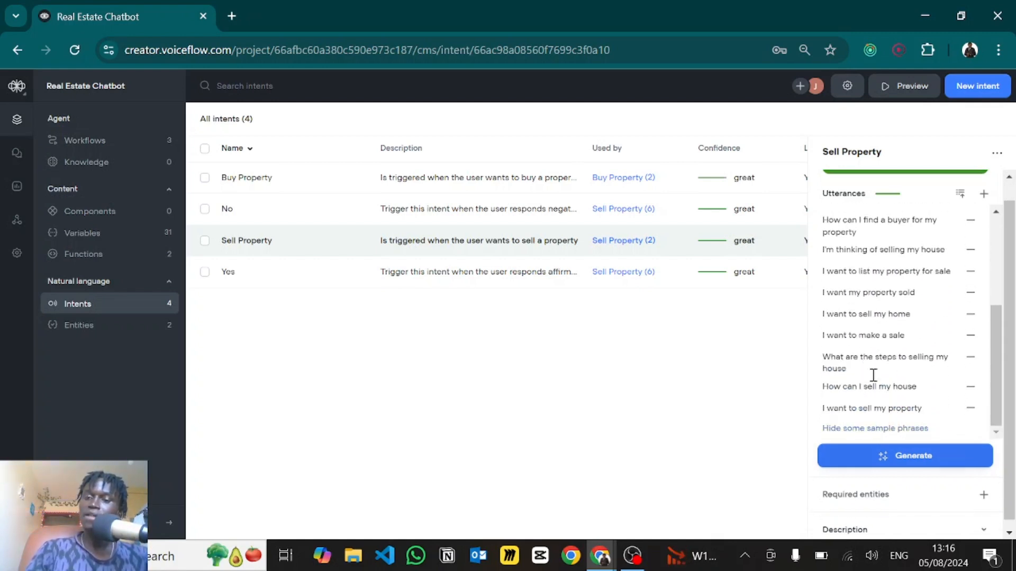
scroll(884, 294, "up", 2)
scroll(884, 298, "up", 2)
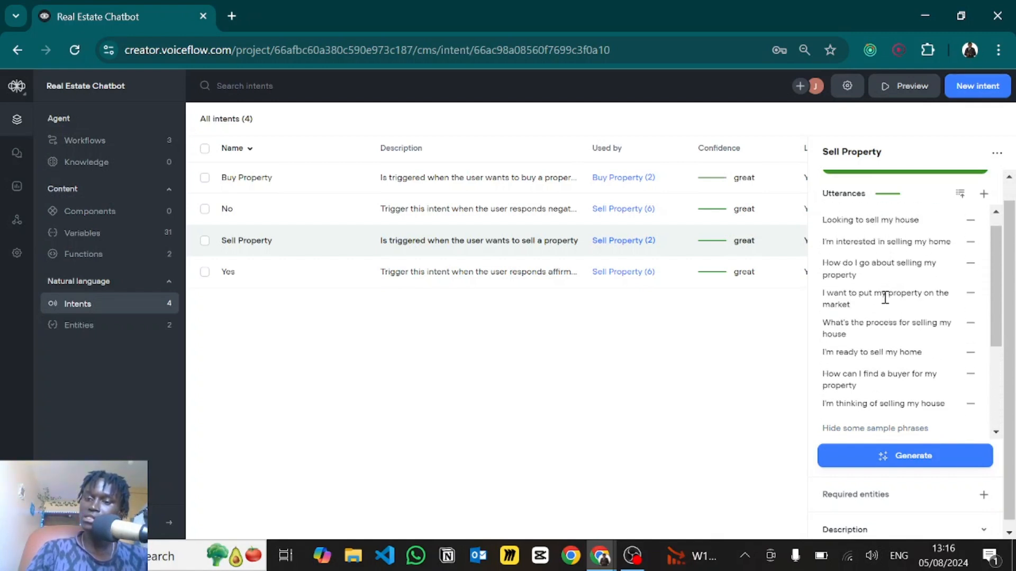
- Dismiss the phrase-generation options, check the confidence score, and close Sell Property
left_click(877, 456)
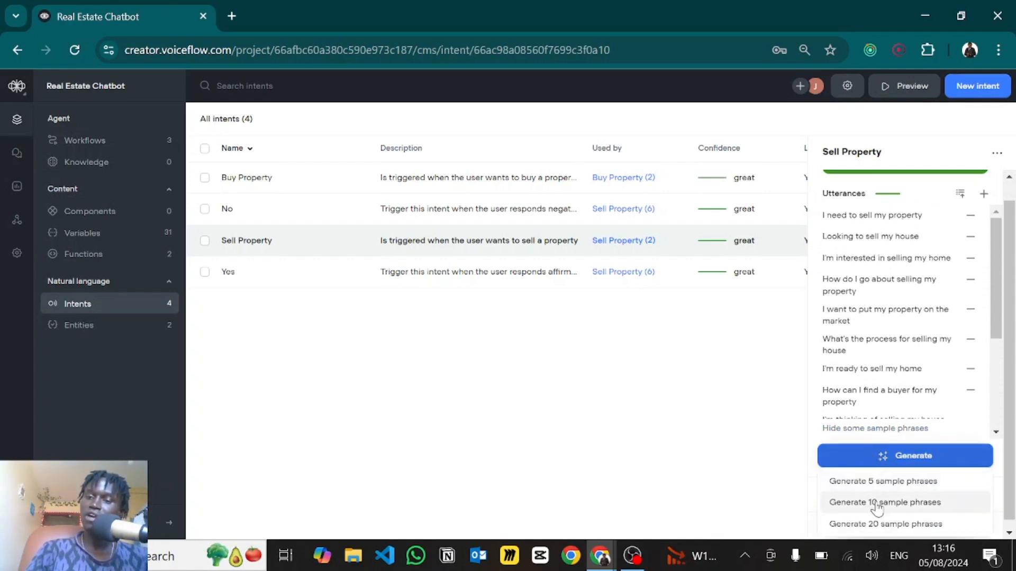
left_click(880, 481)
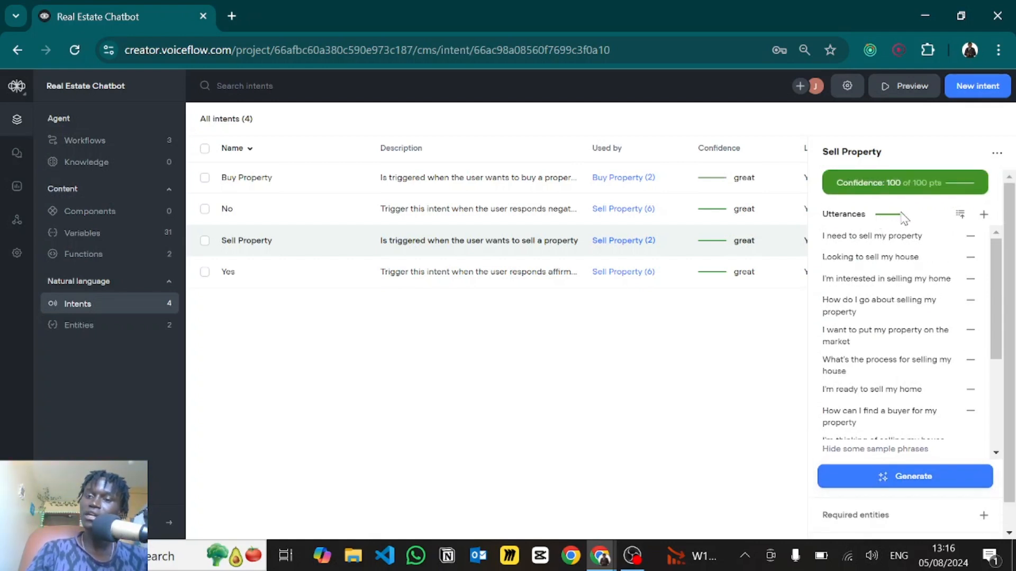
left_click(900, 185)
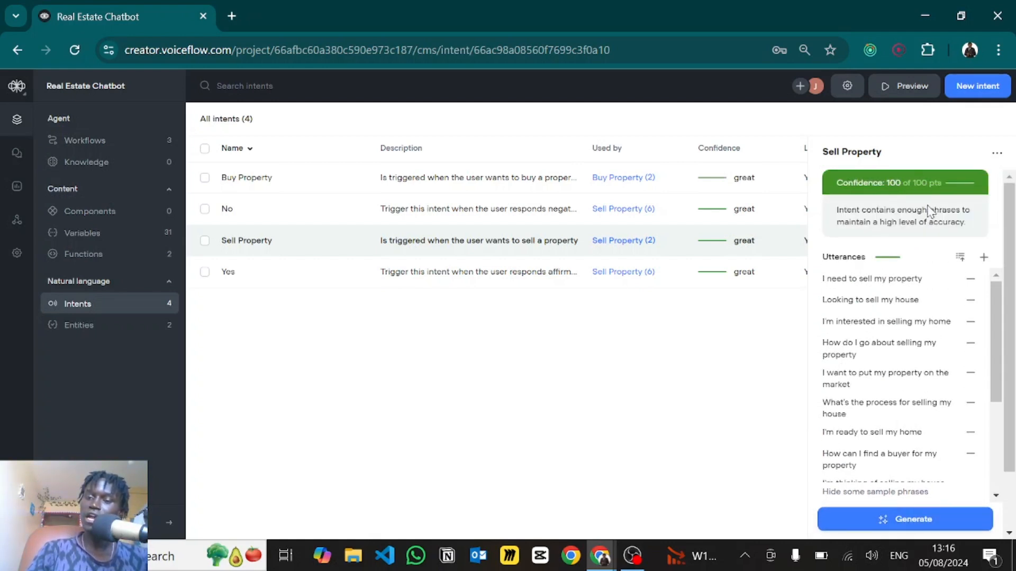
scroll(926, 349, "down", 2)
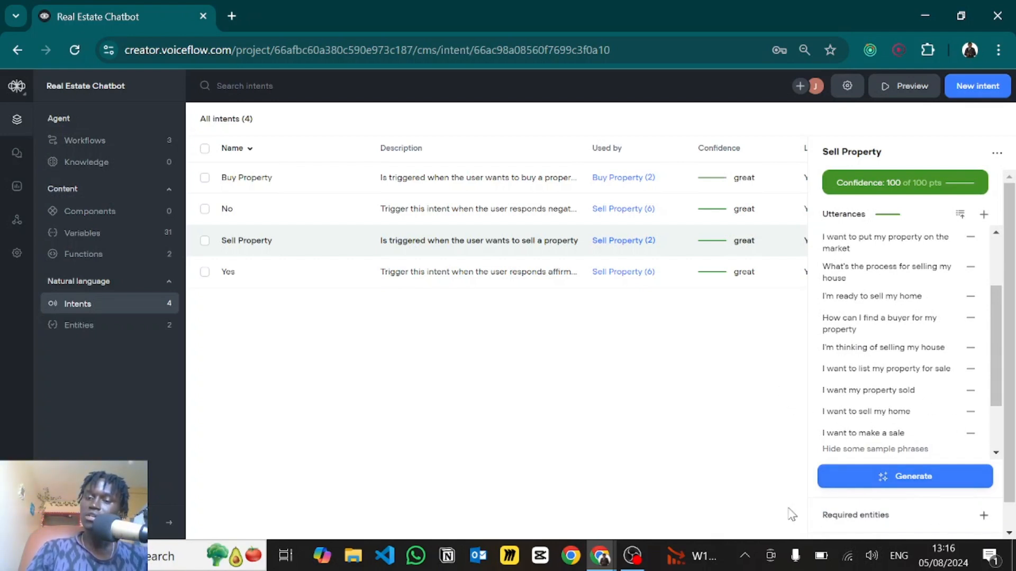
left_click(683, 433)
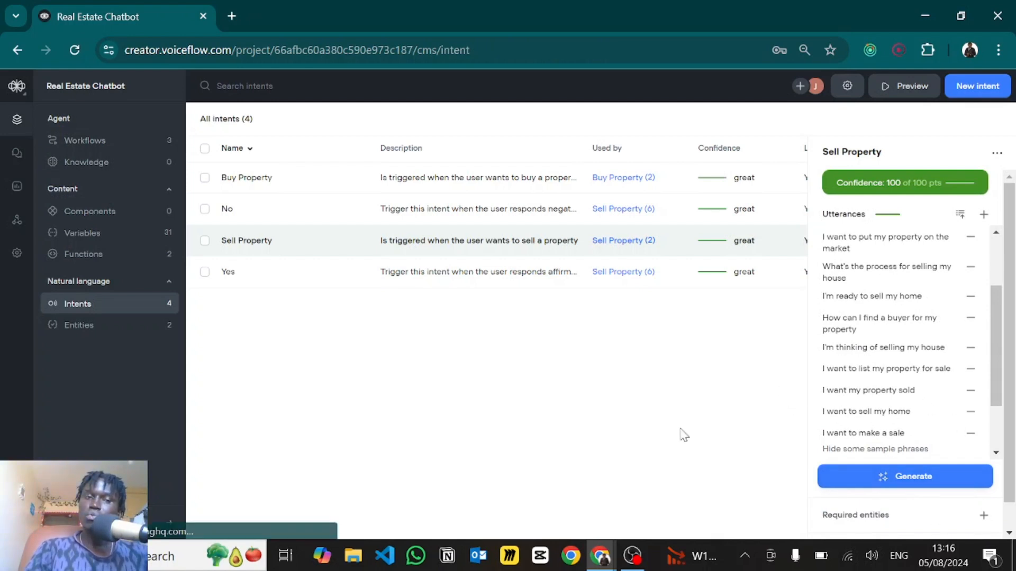
- Go to Workflows and open the Buy Property AI step that classifies buyer details
left_click(84, 143)
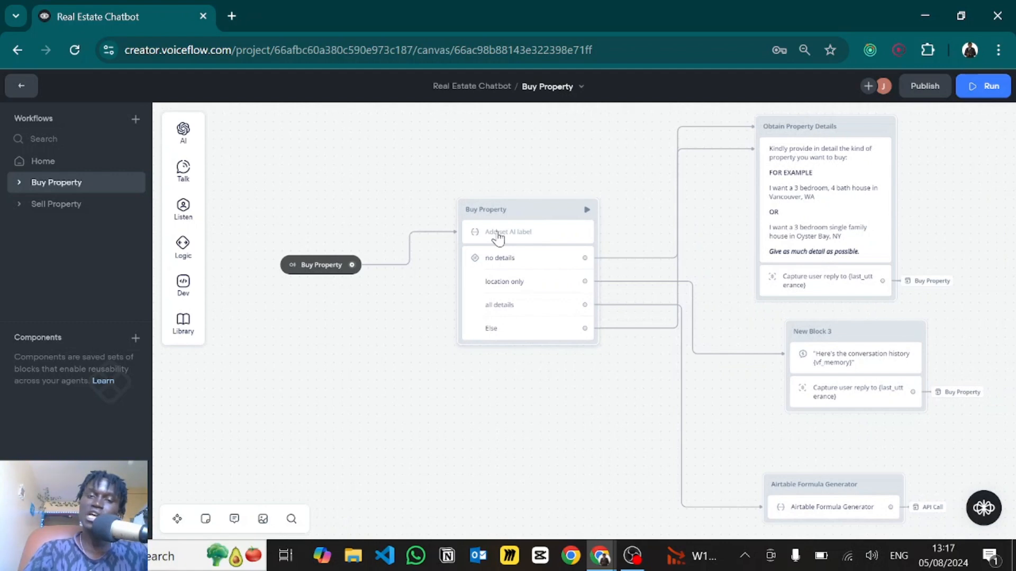
left_click(497, 236)
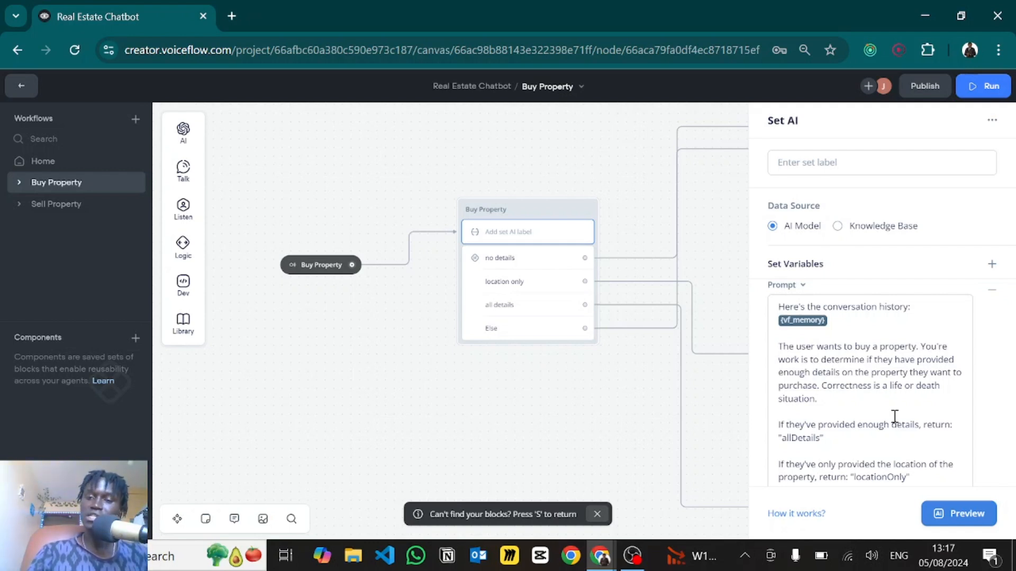
scroll(838, 396, "down", 1)
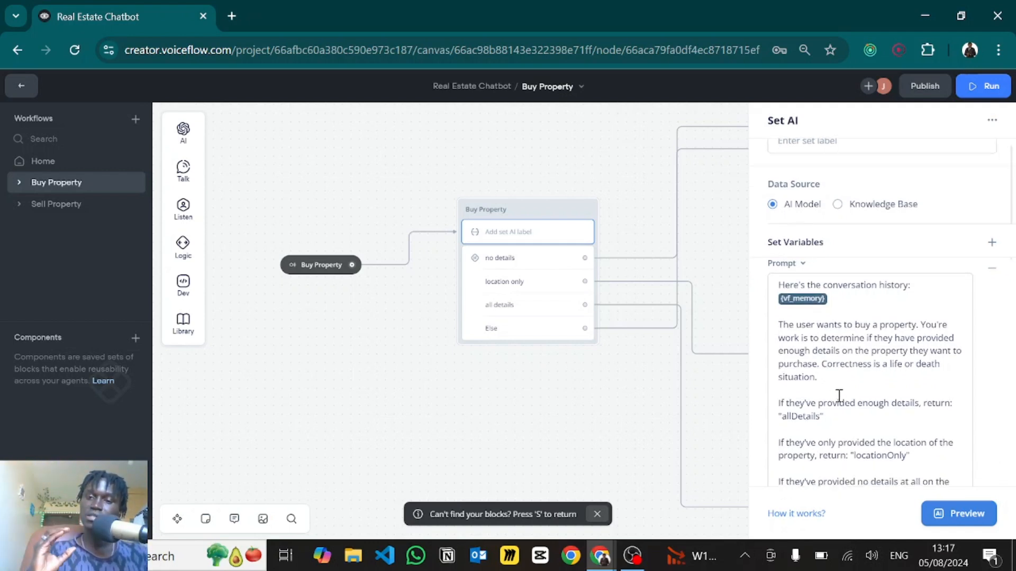
scroll(838, 391, "down", 3)
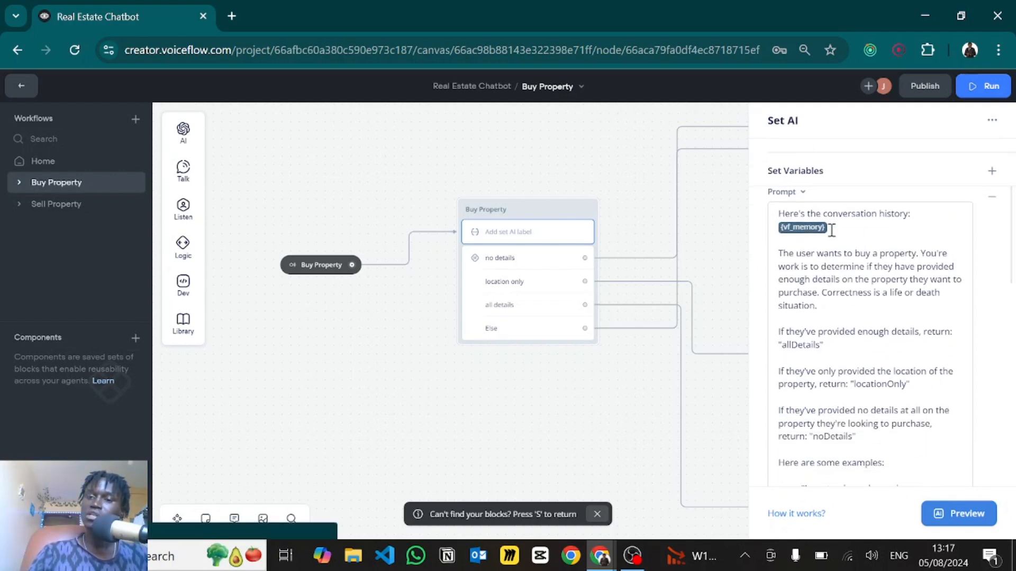
left_click_drag(834, 229, 768, 236)
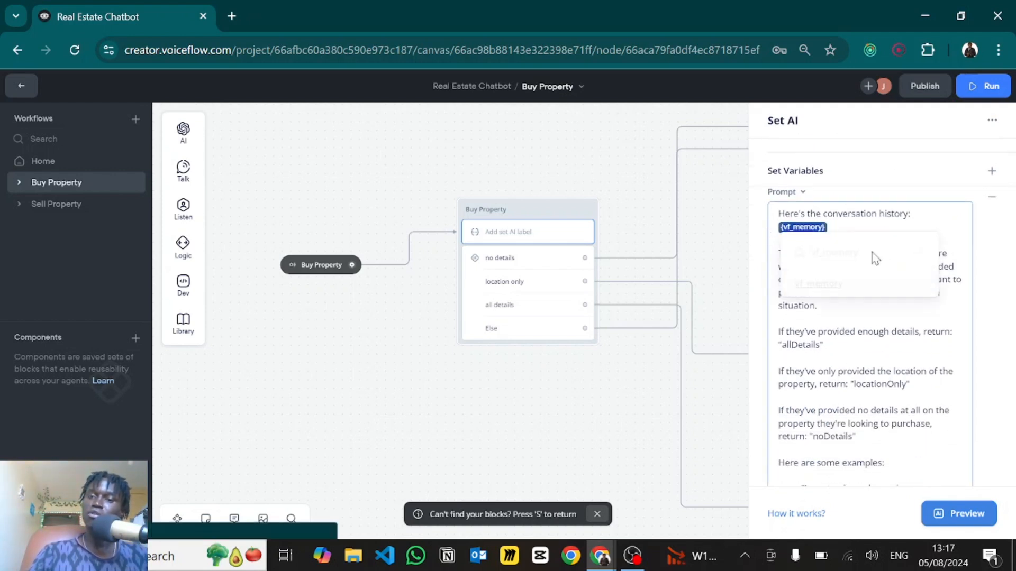
left_click(926, 304)
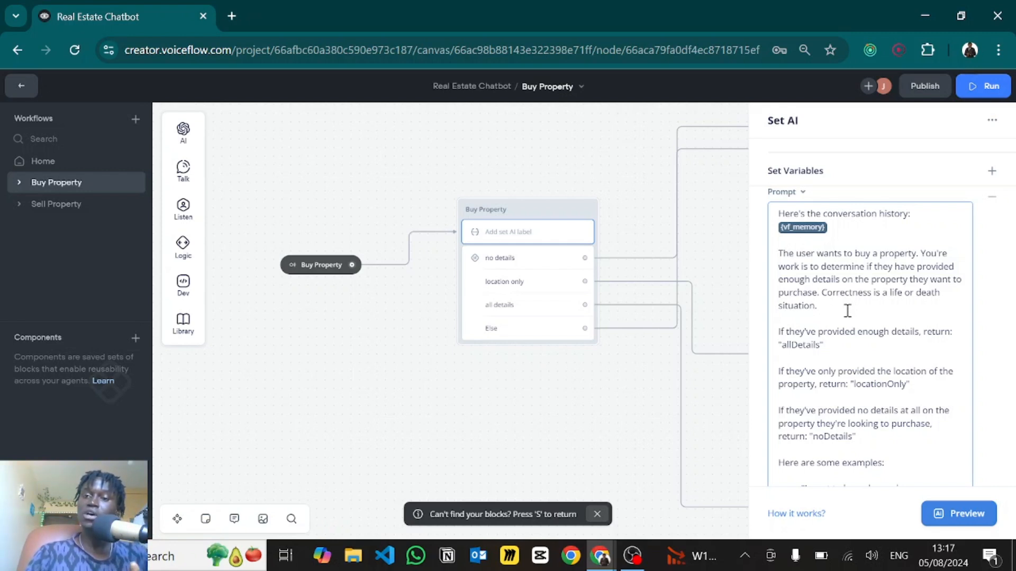
left_click_drag(818, 307, 818, 288)
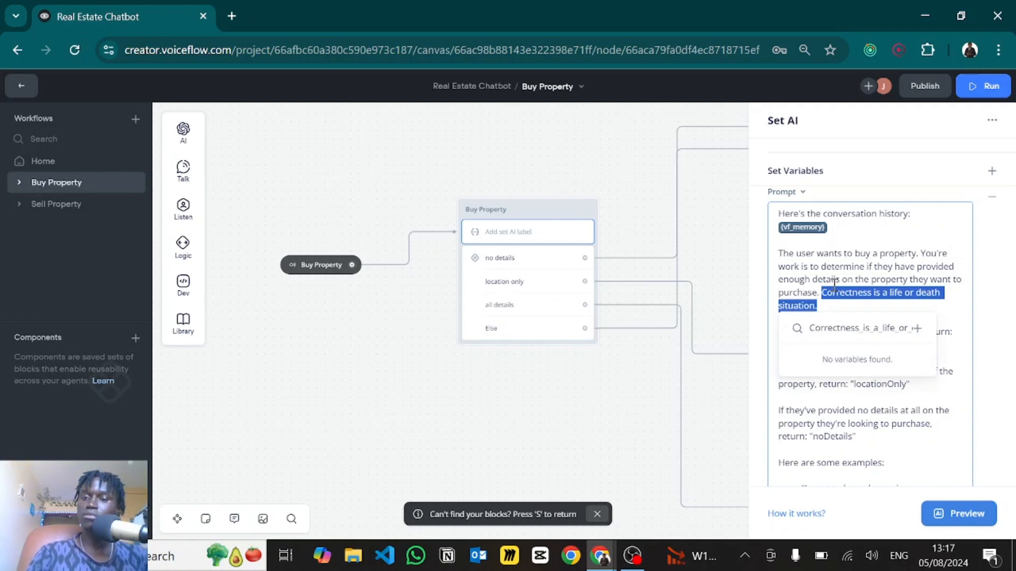
left_click(834, 284)
scroll(828, 329, "down", 2)
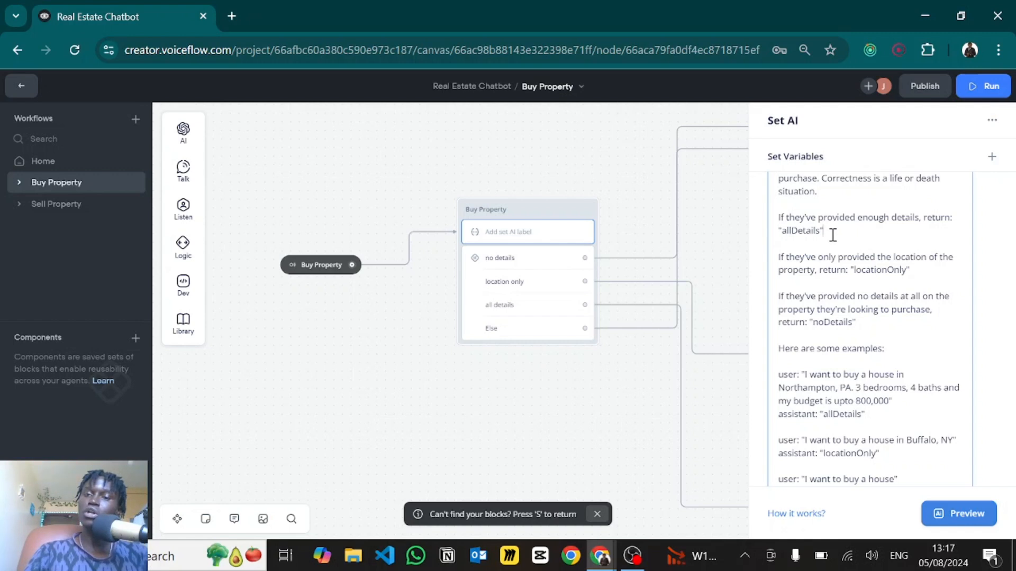
left_click_drag(833, 235, 770, 235)
key("Escape")
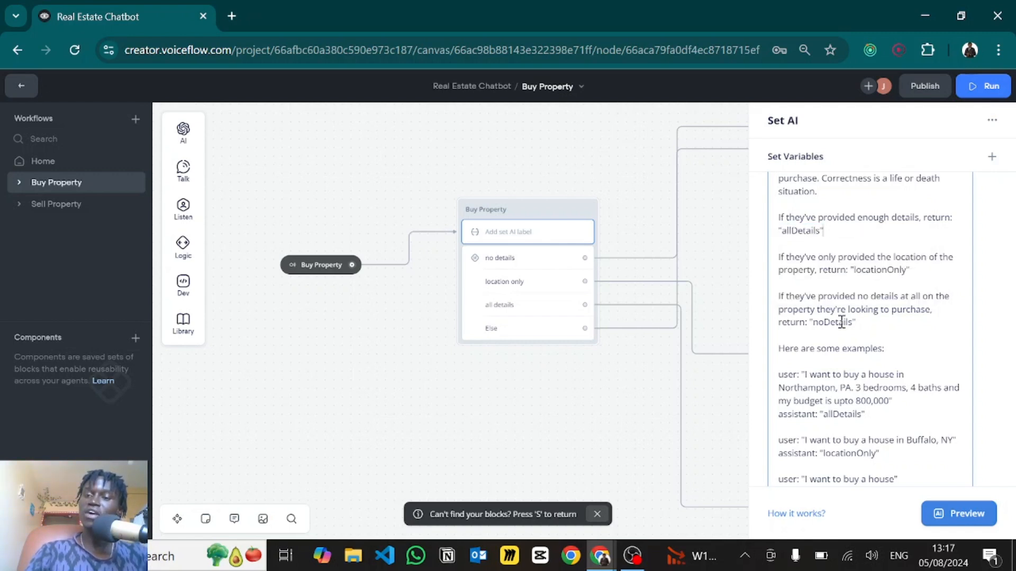
scroll(841, 322, "down", 1)
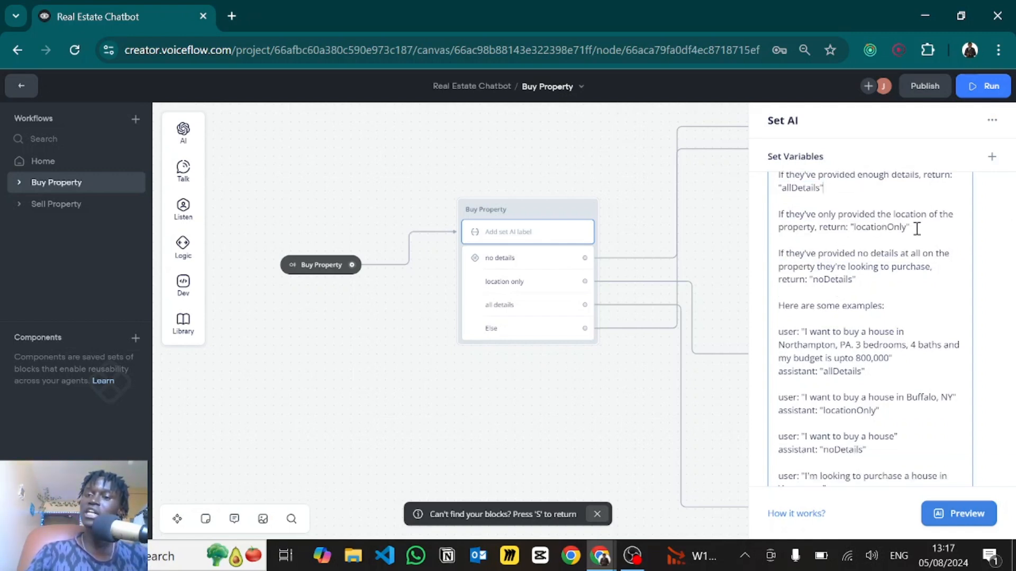
left_click_drag(920, 226, 853, 212)
key("Escape")
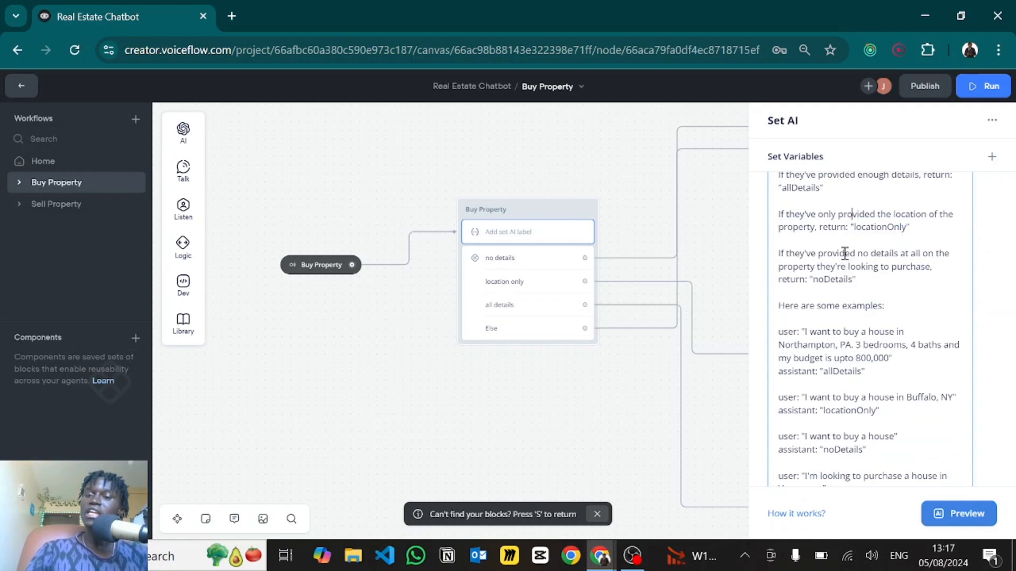
scroll(836, 254, "down", 1)
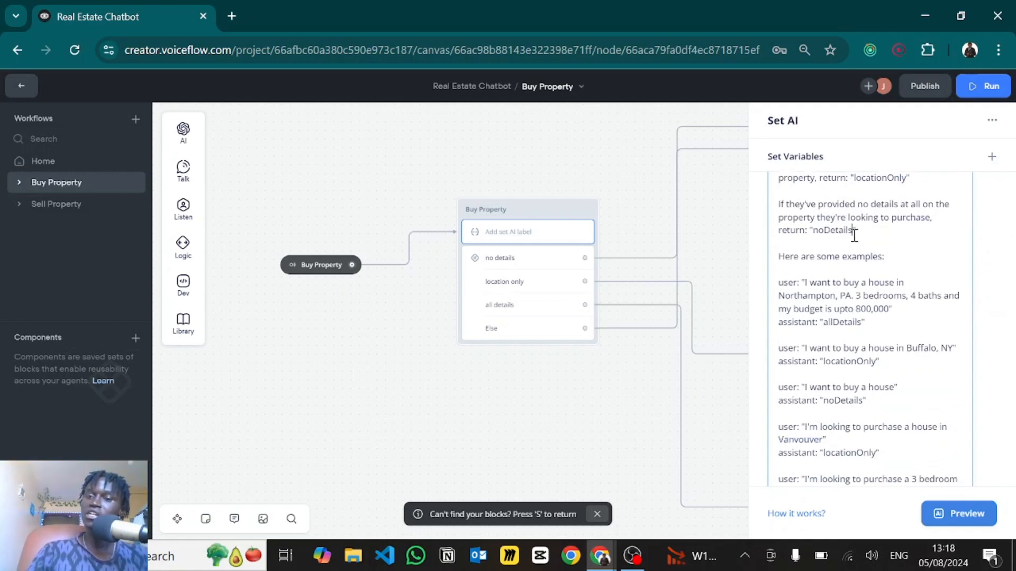
left_click_drag(852, 230, 815, 235)
key("Escape")
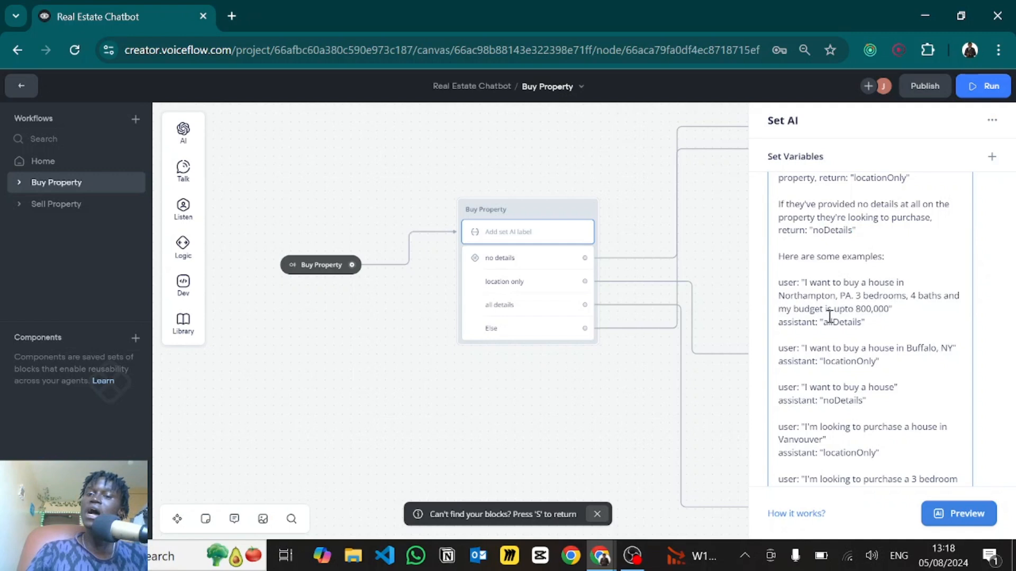
scroll(831, 296, "down", 2)
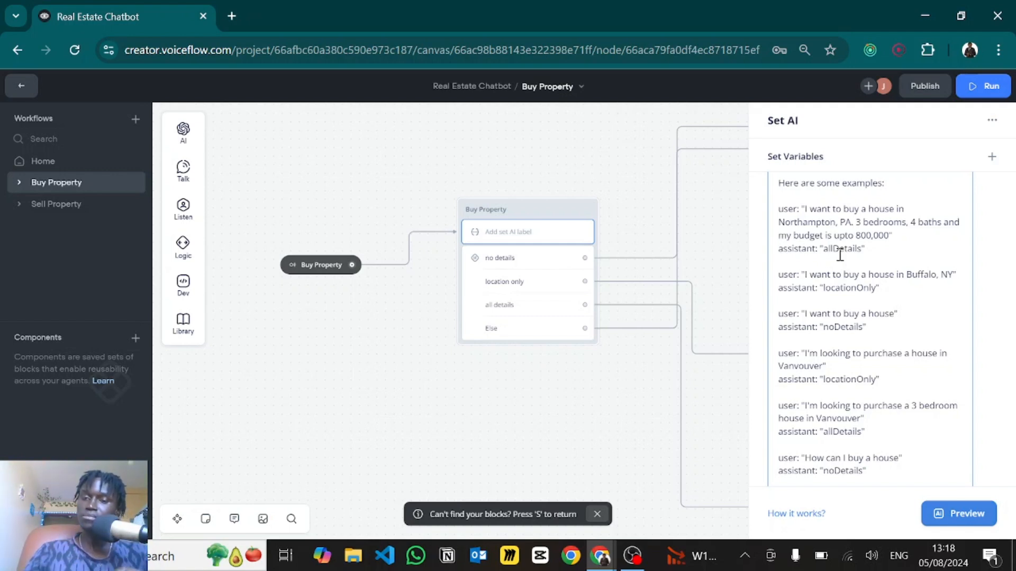
double_click(791, 209)
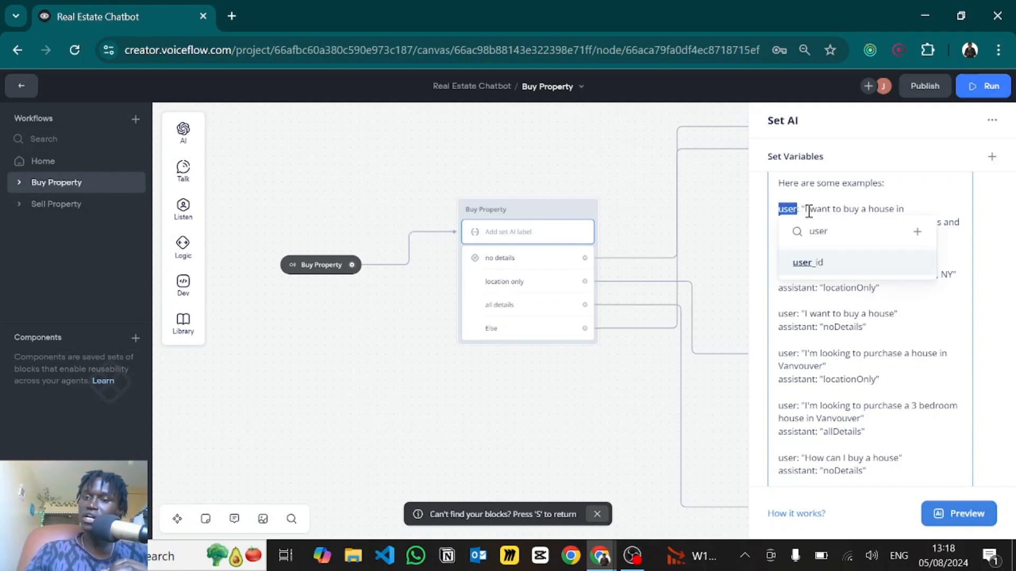
double_click(794, 288)
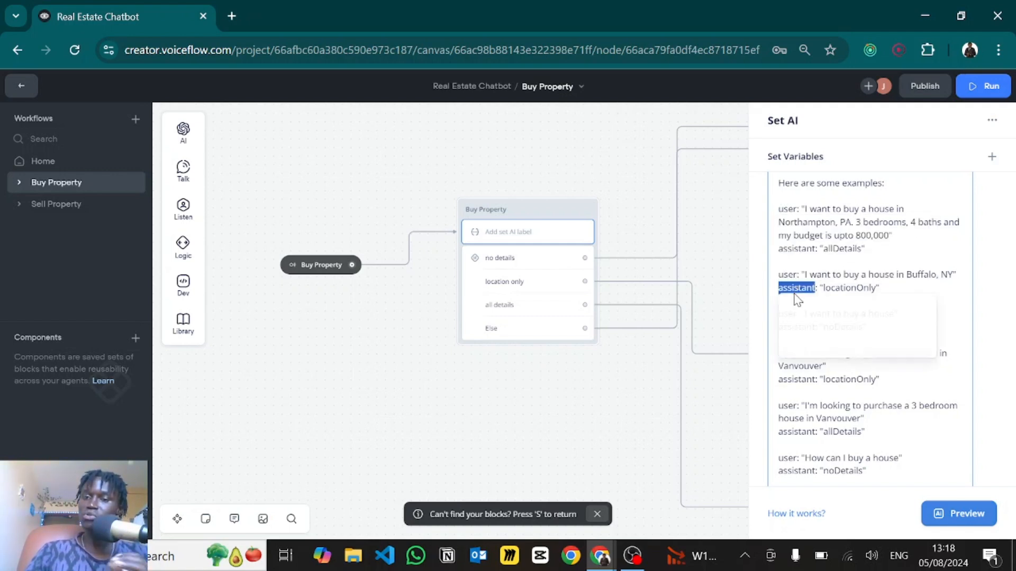
left_click(826, 234)
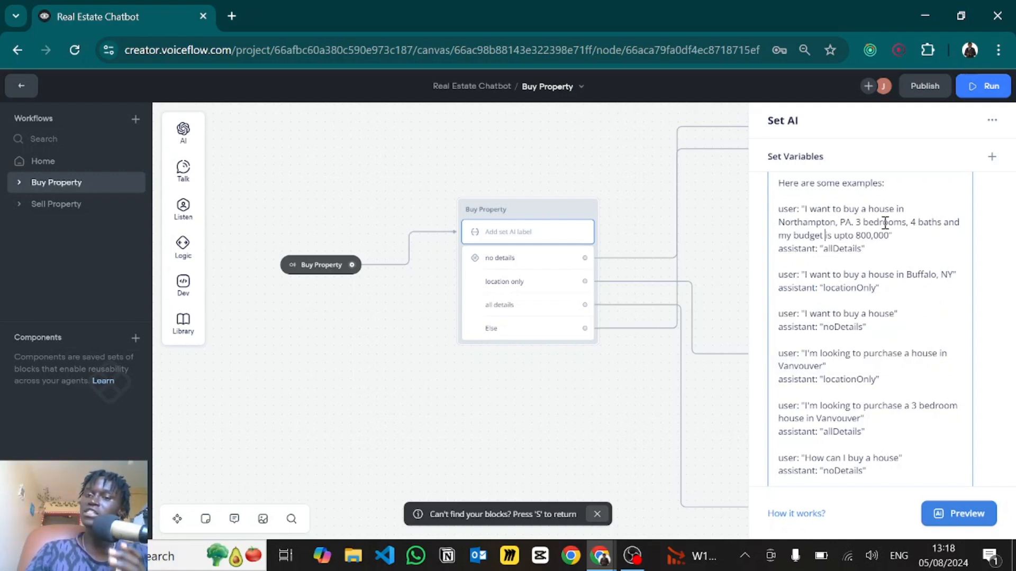
double_click(843, 249)
left_click(852, 205)
scroll(827, 282, "down", 1)
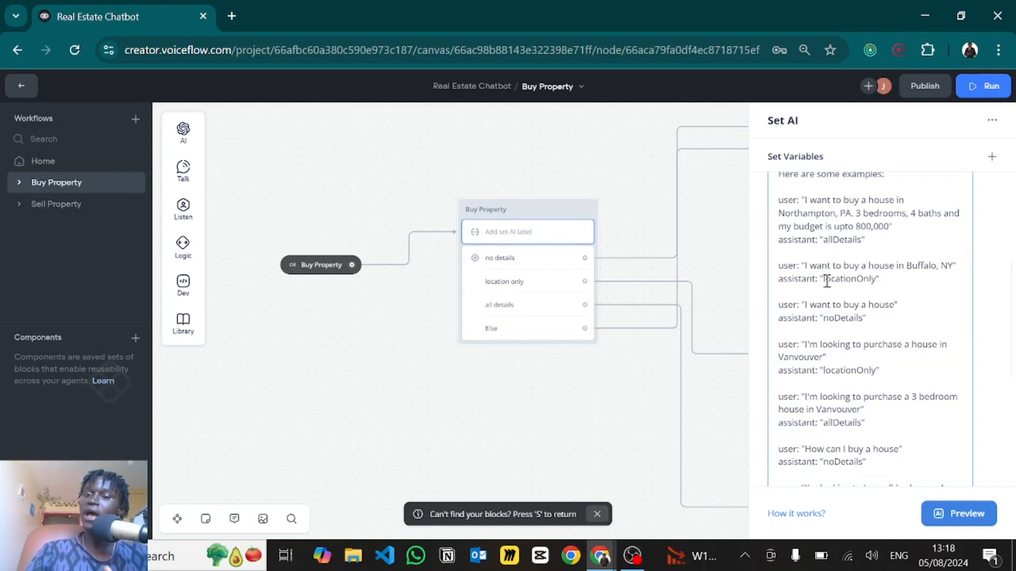
scroll(827, 282, "down", 1)
scroll(838, 395, "down", 2)
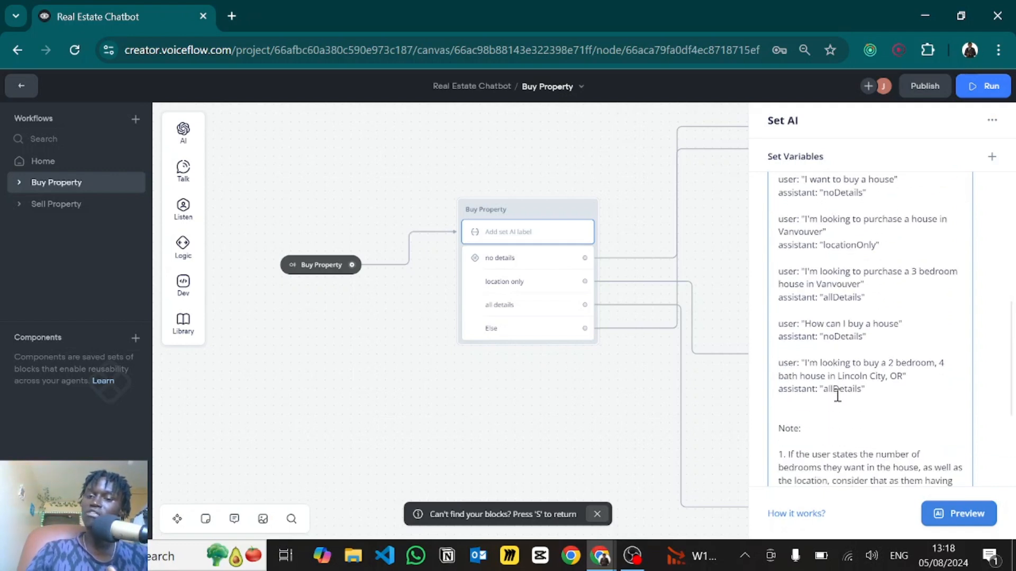
scroll(837, 396, "up", 1)
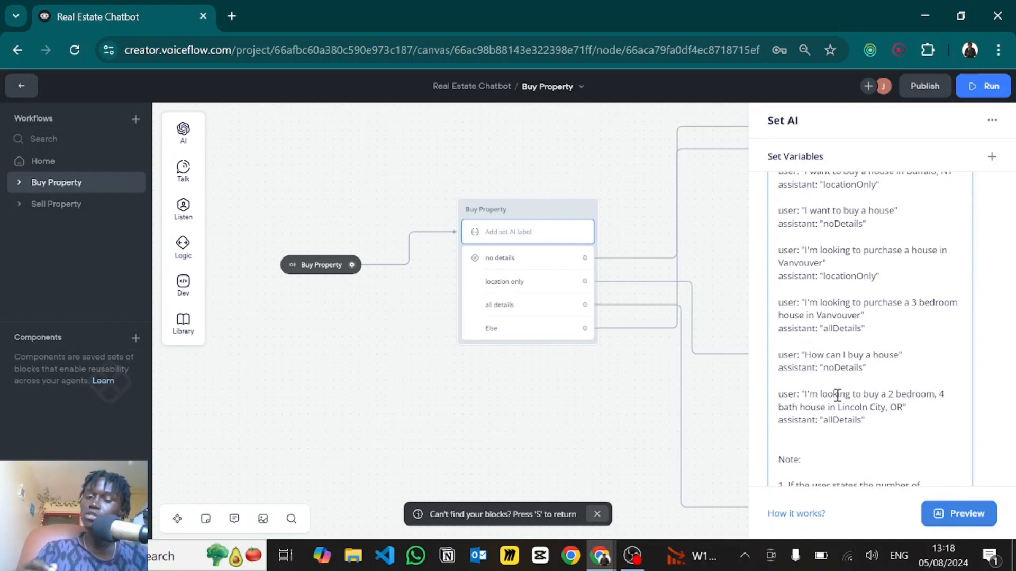
scroll(838, 396, "down", 5)
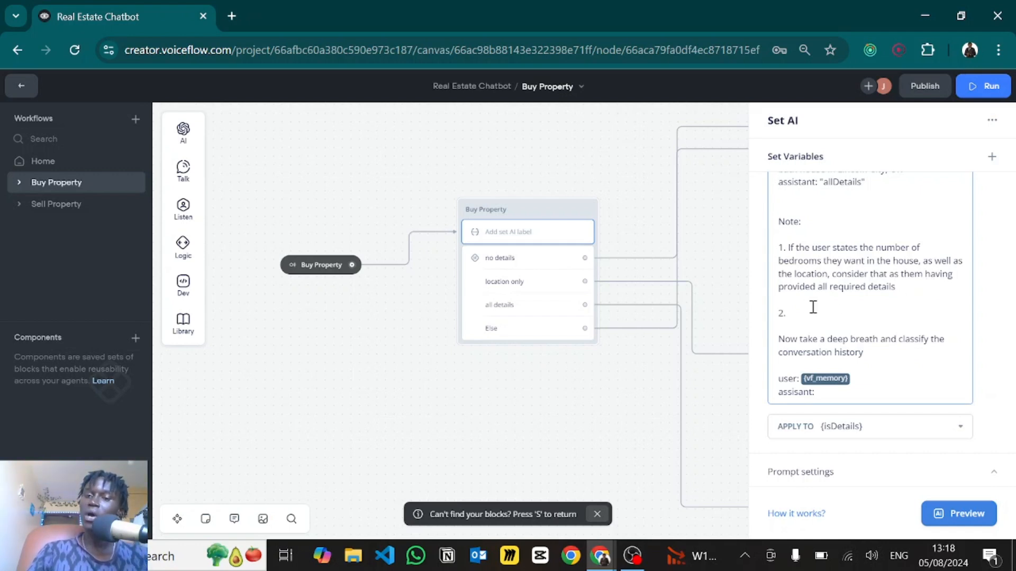
- Remove the empty note item, review the prompt and its isDetails variable, then close the panel
key("BackSpace")
key("BackSpace")
key("BackSpace")
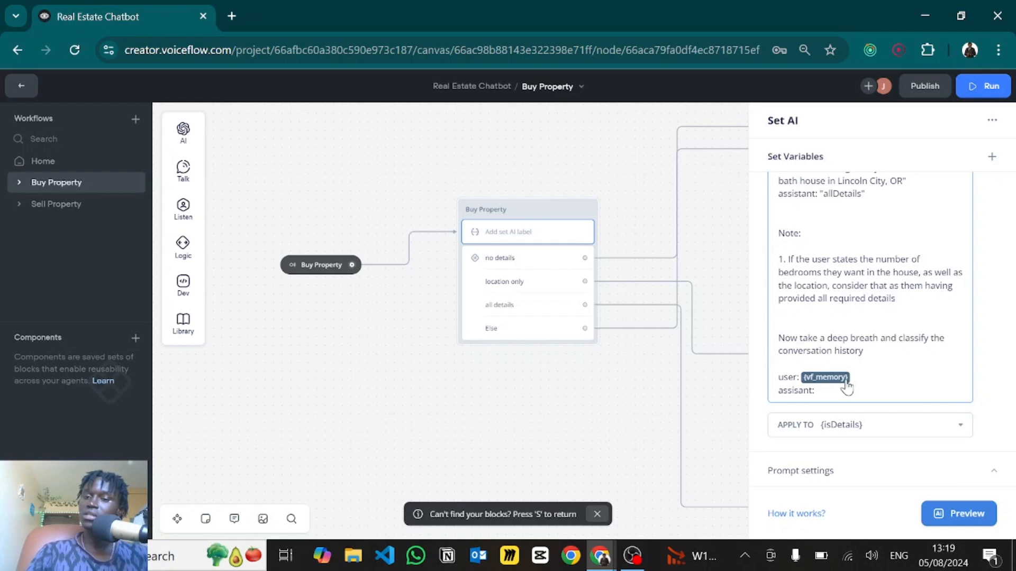
left_click_drag(805, 378, 798, 378)
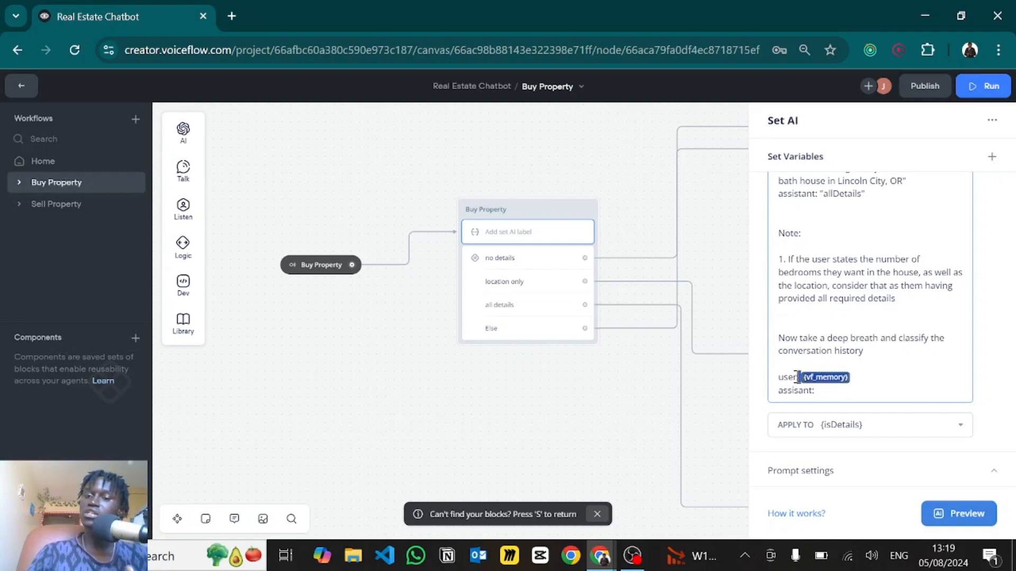
left_click(803, 327)
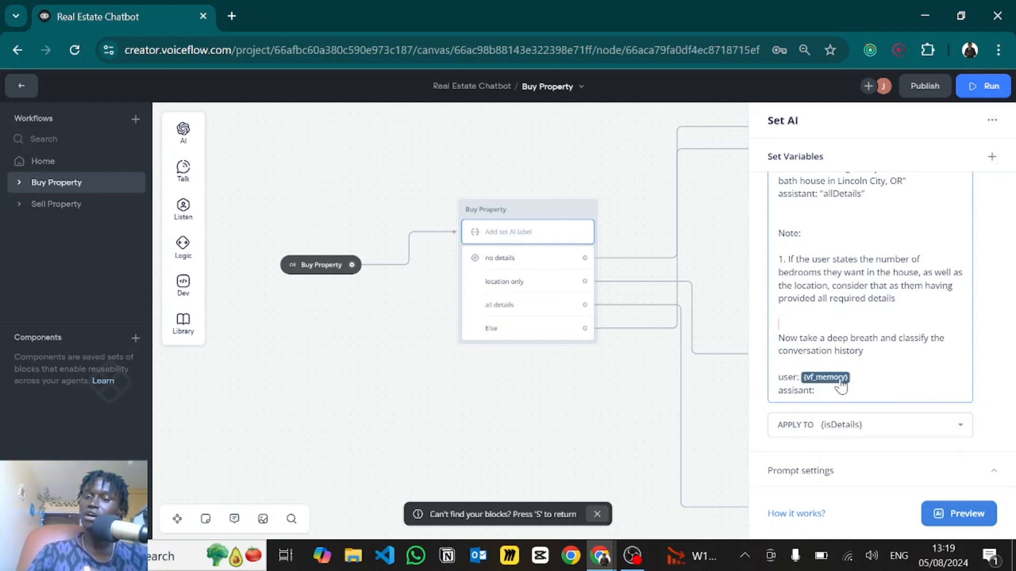
left_click_drag(785, 395, 822, 394)
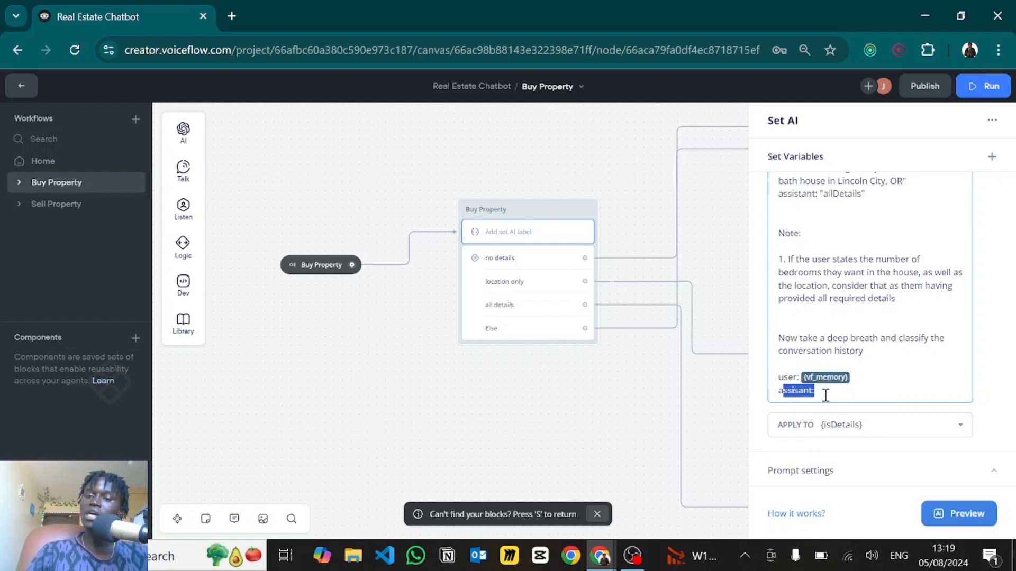
left_click(824, 395)
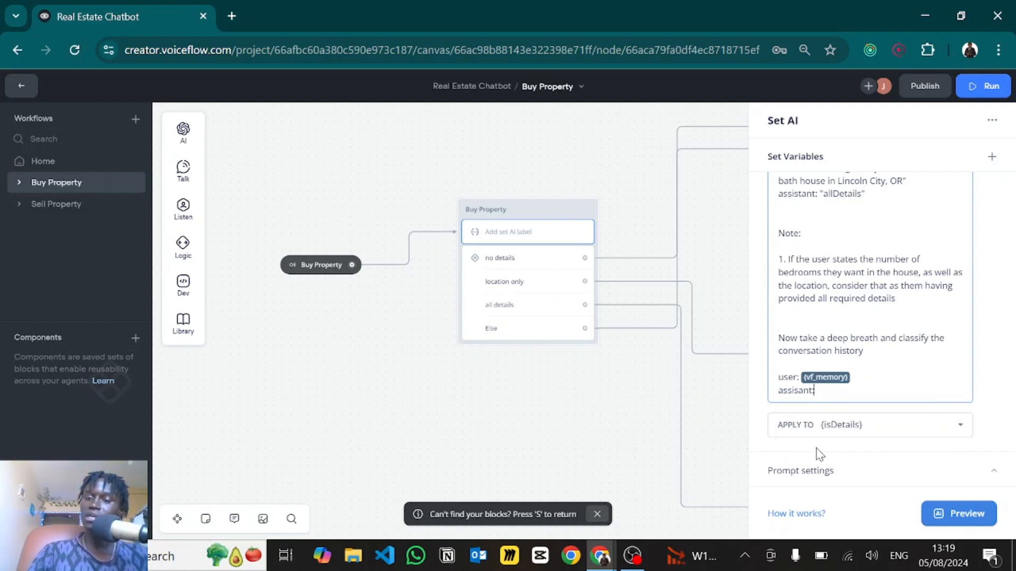
left_click(858, 450)
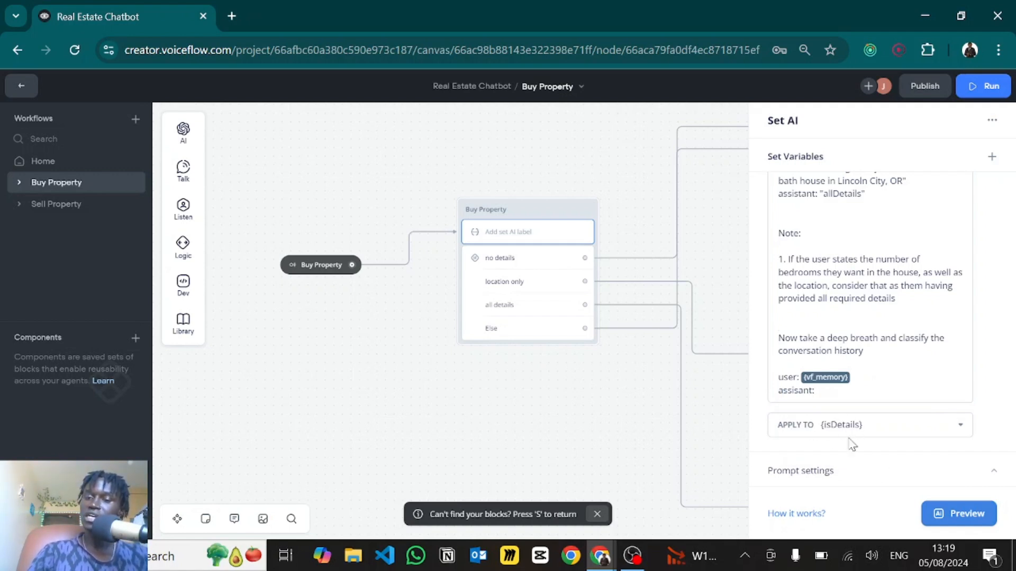
left_click(857, 425)
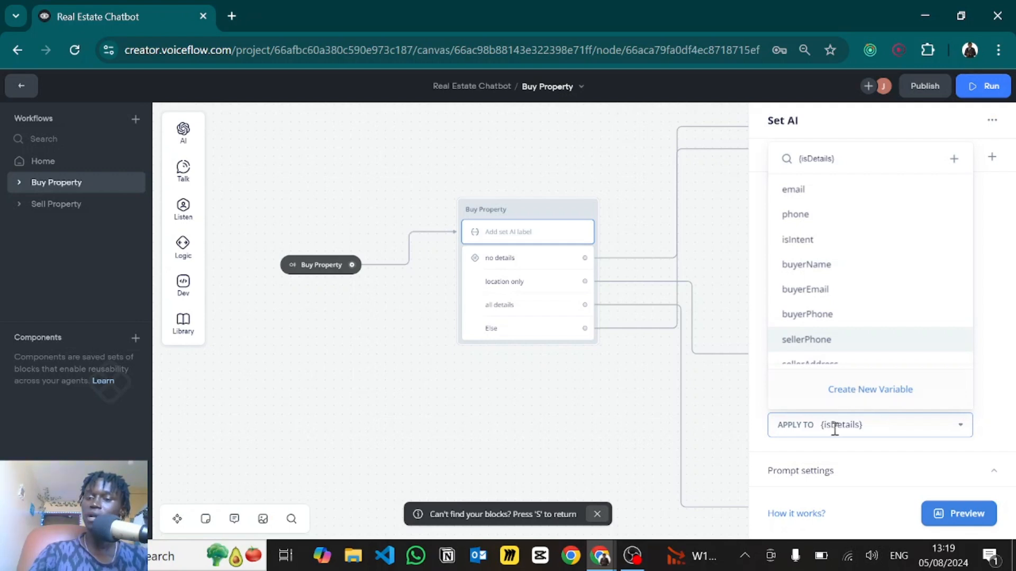
left_click(604, 439)
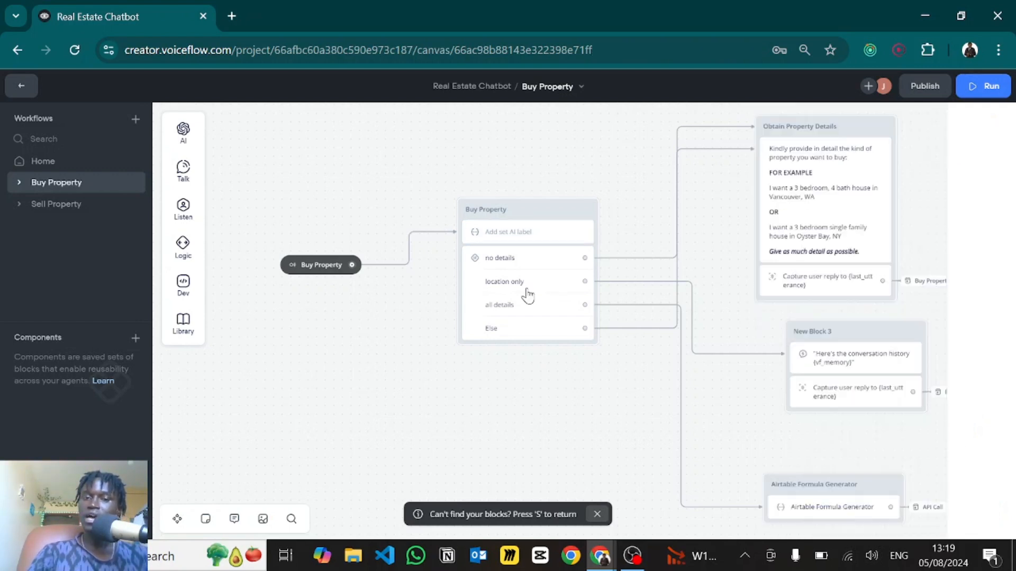
left_click(526, 289)
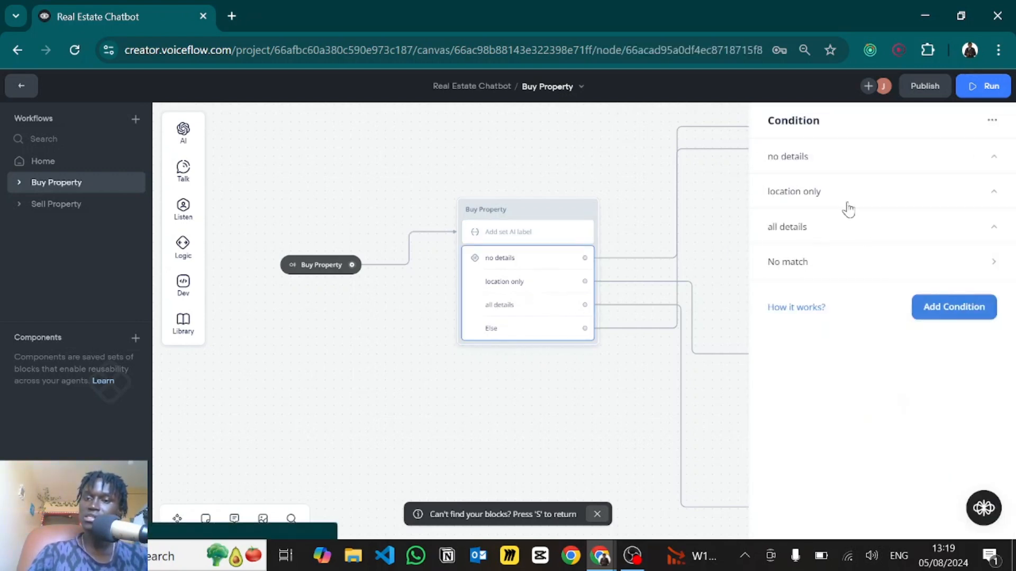
left_click(807, 168)
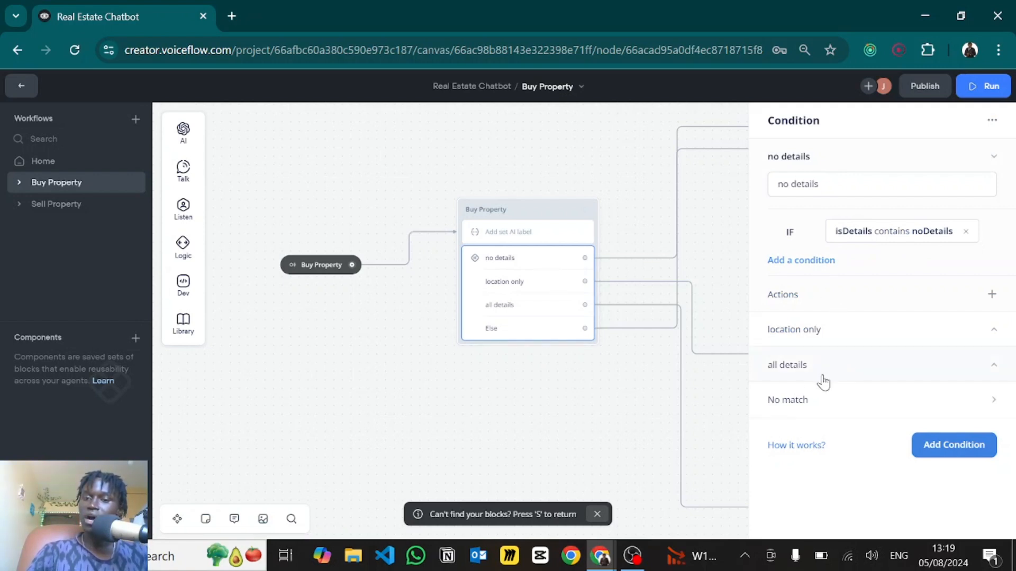
left_click(799, 334)
scroll(809, 338, "down", 1)
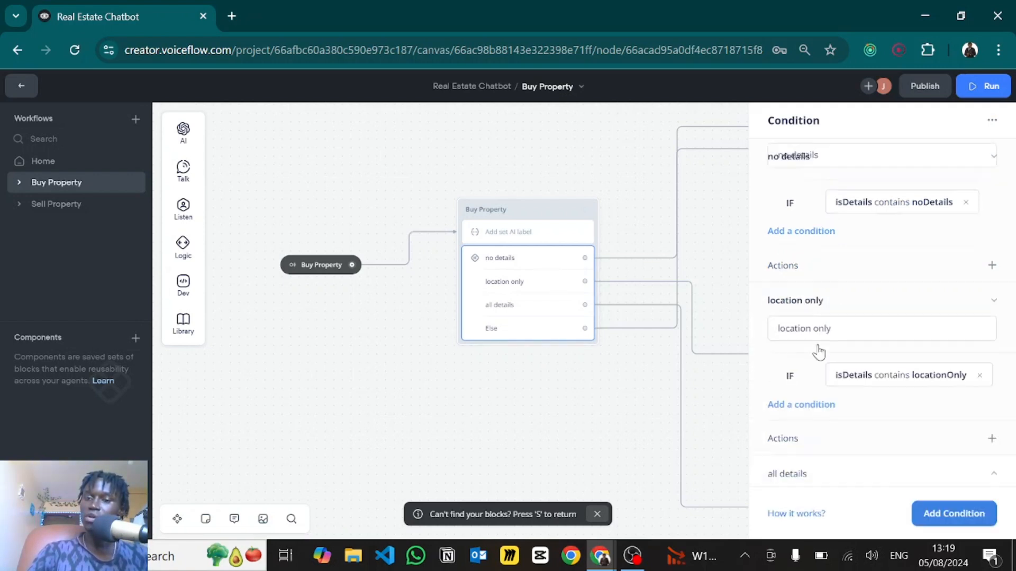
scroll(819, 352, "down", 1)
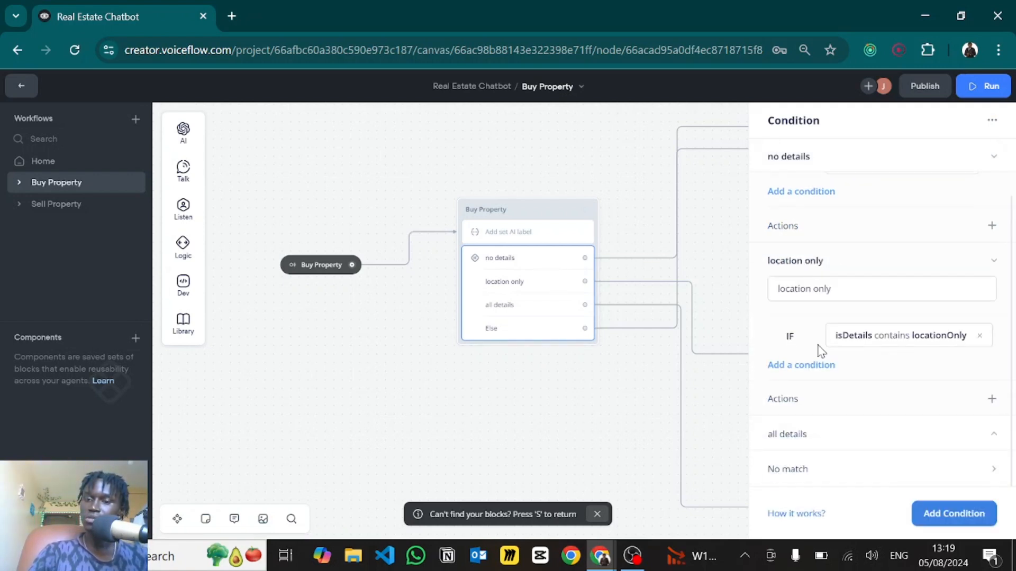
left_click(790, 435)
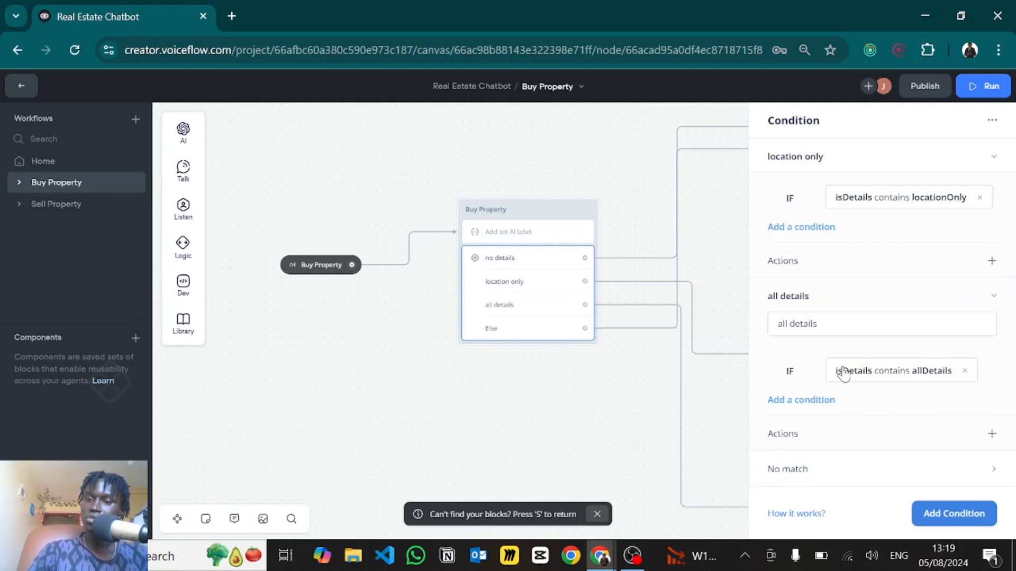
left_click(783, 473)
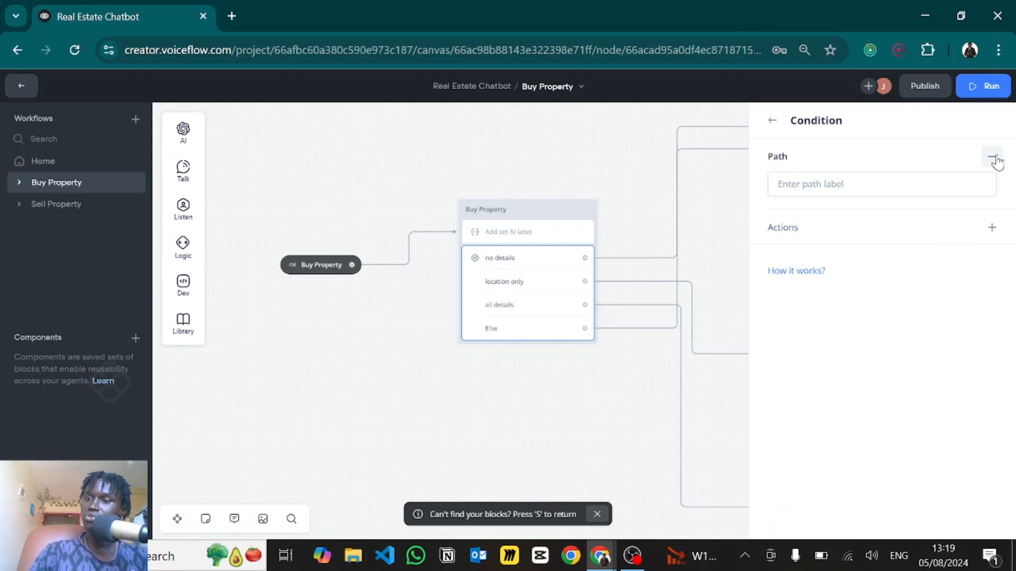
left_click(594, 354)
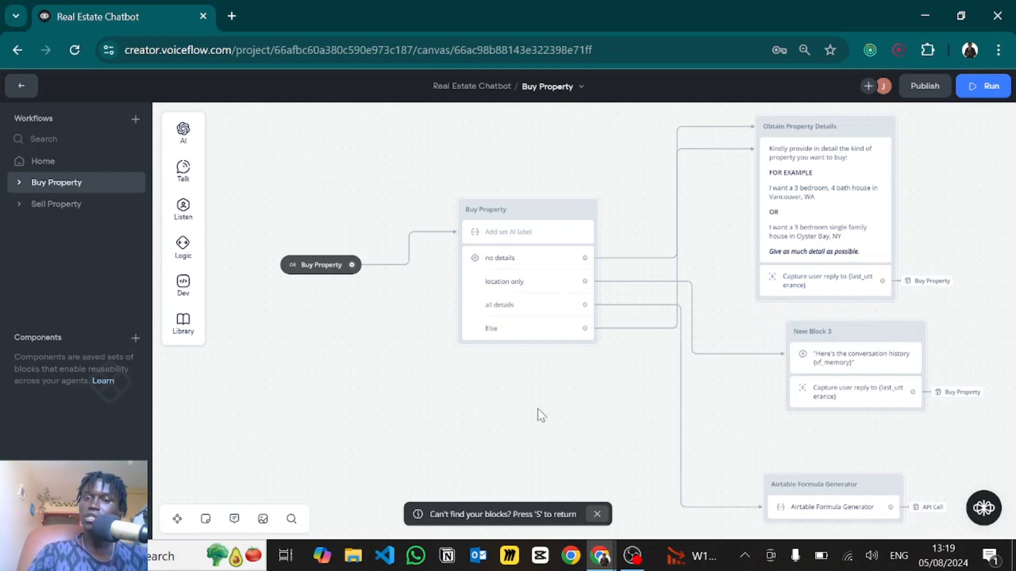
left_click_drag(537, 409, 434, 456)
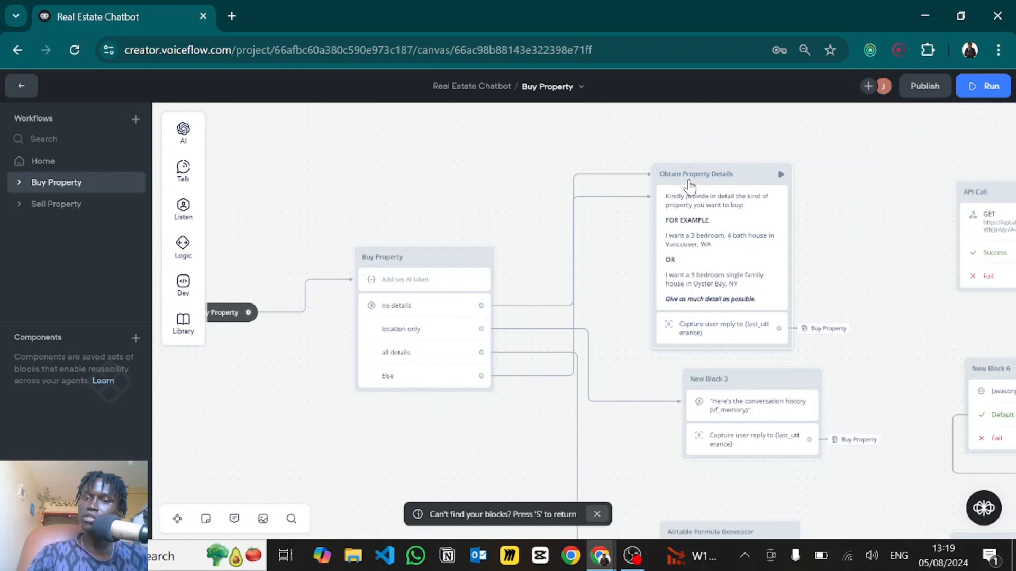
left_click(702, 218)
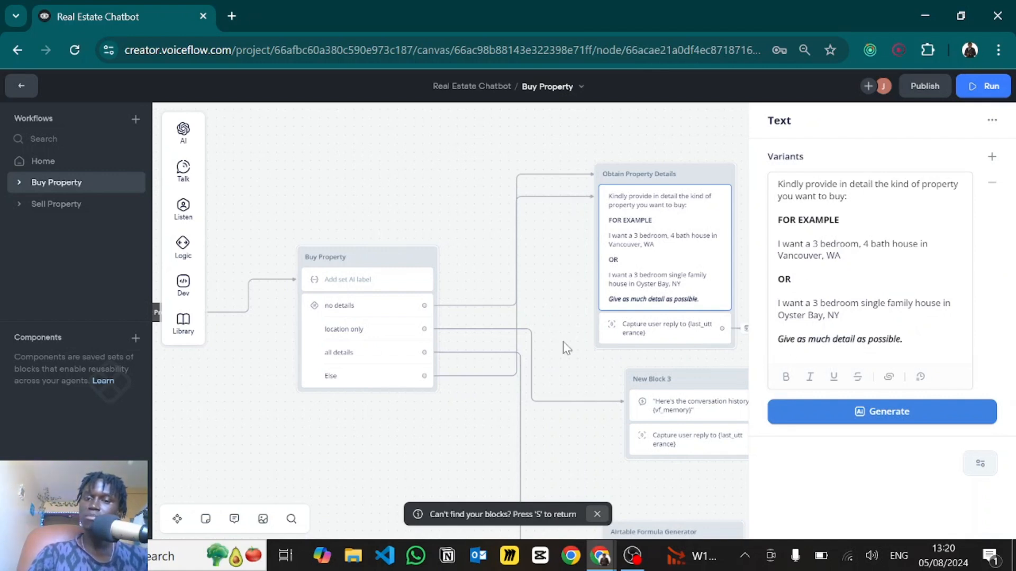
left_click(665, 328)
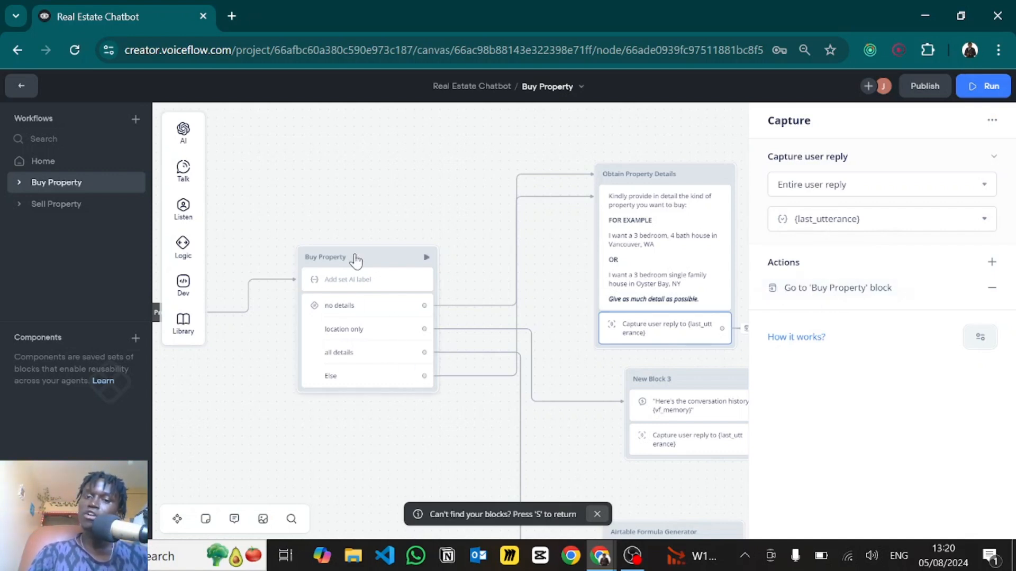
left_click(545, 252)
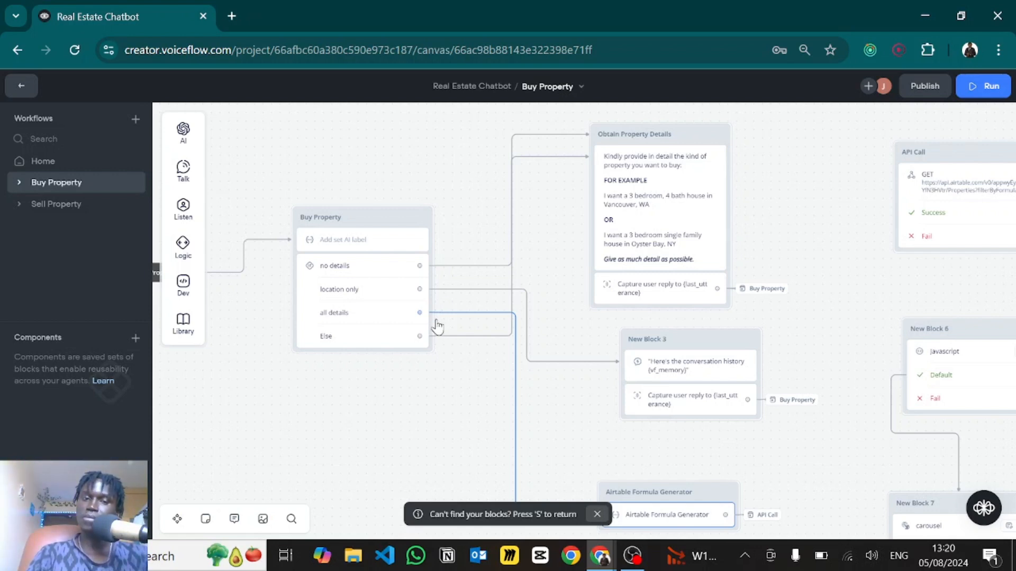
scroll(413, 307, "right", 2)
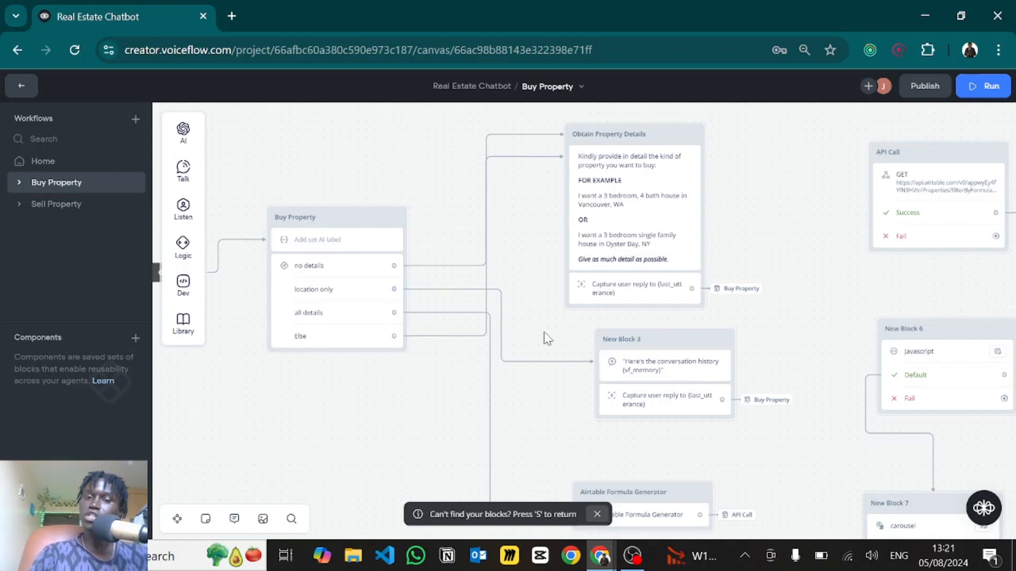
left_click(629, 375)
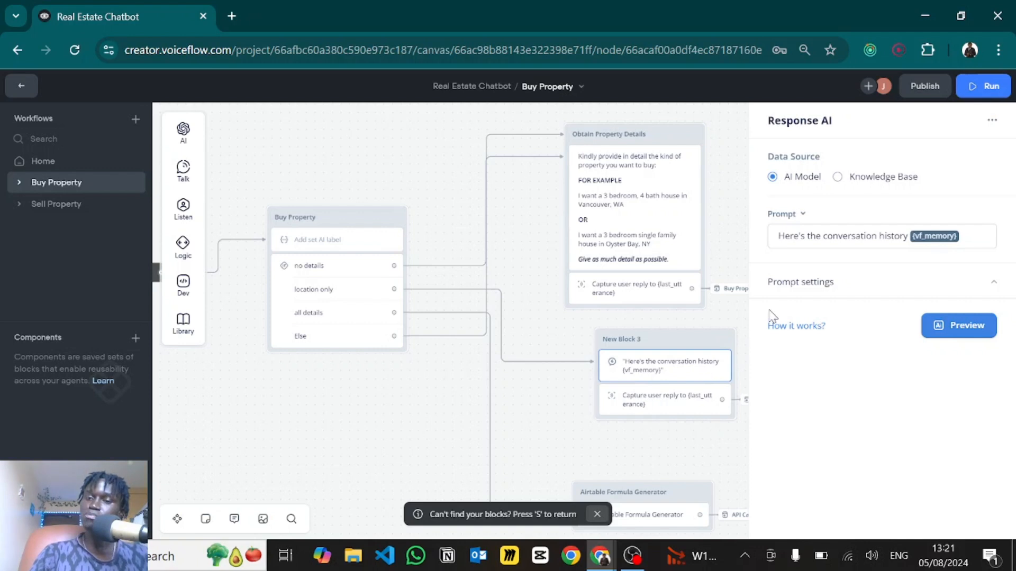
left_click_drag(798, 241, 961, 234)
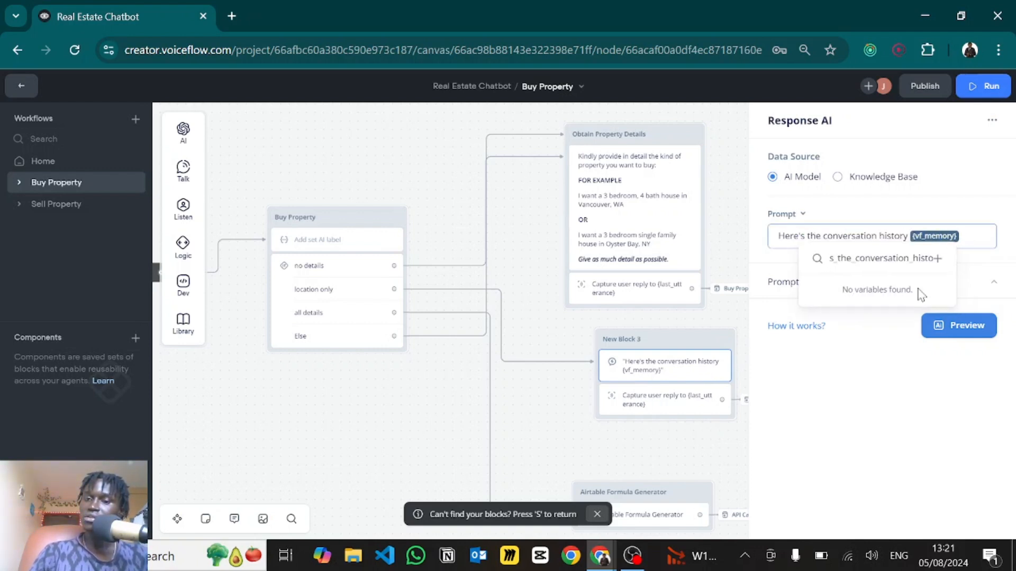
left_click(774, 292)
left_click(772, 288)
scroll(823, 322, "down", 4)
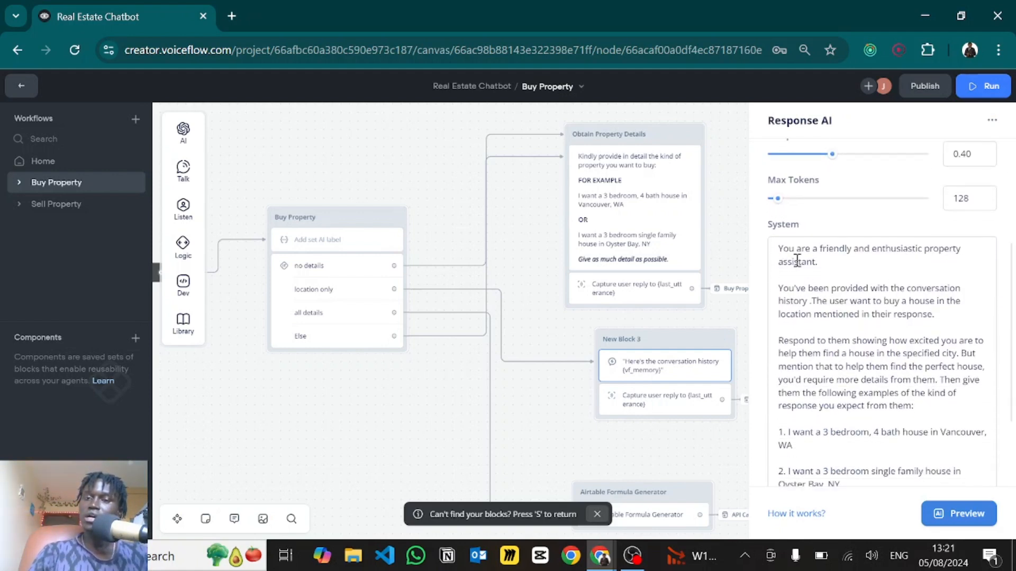
scroll(816, 279, "down", 1)
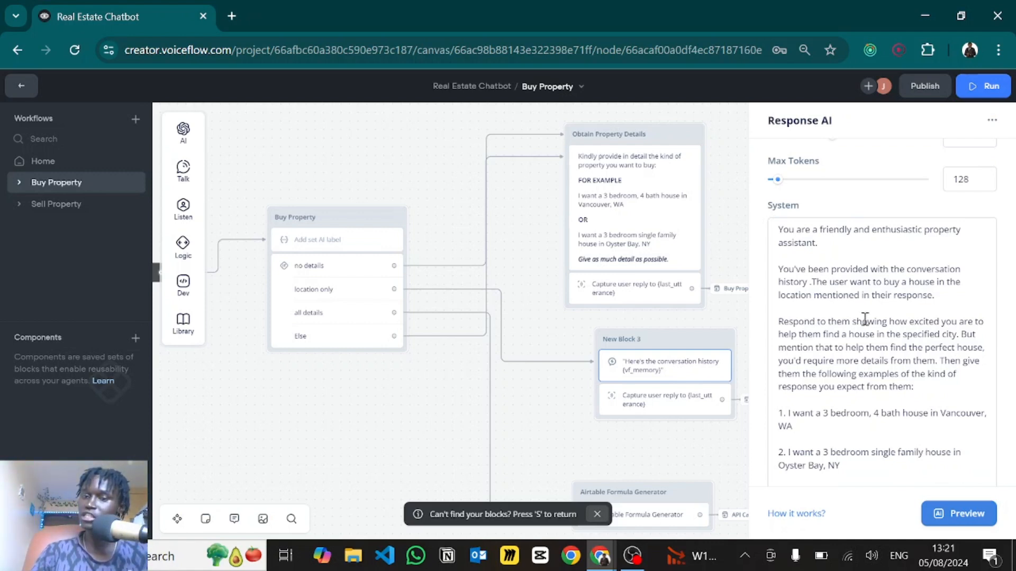
scroll(865, 319, "down", 3)
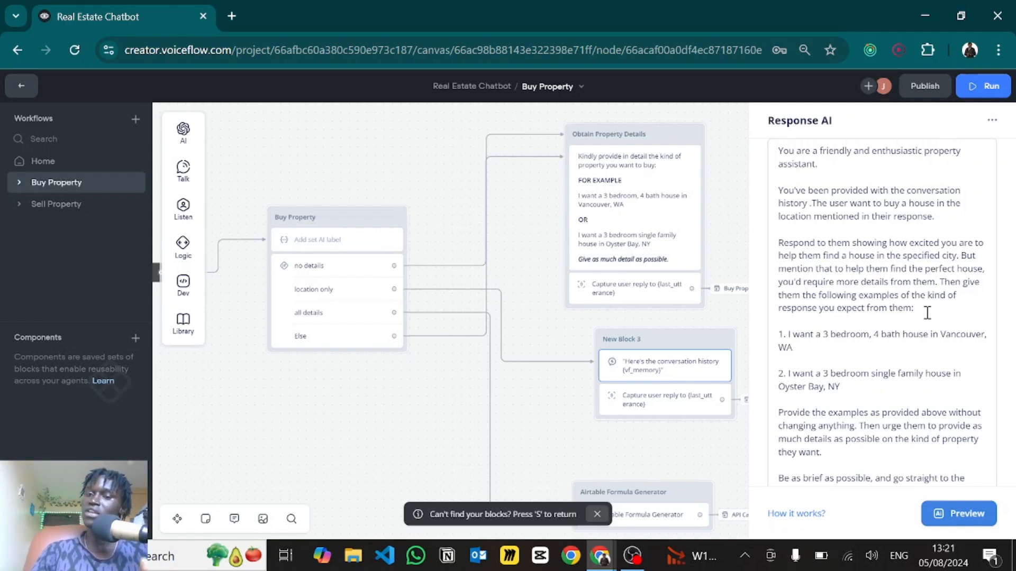
scroll(834, 307, "down", 1)
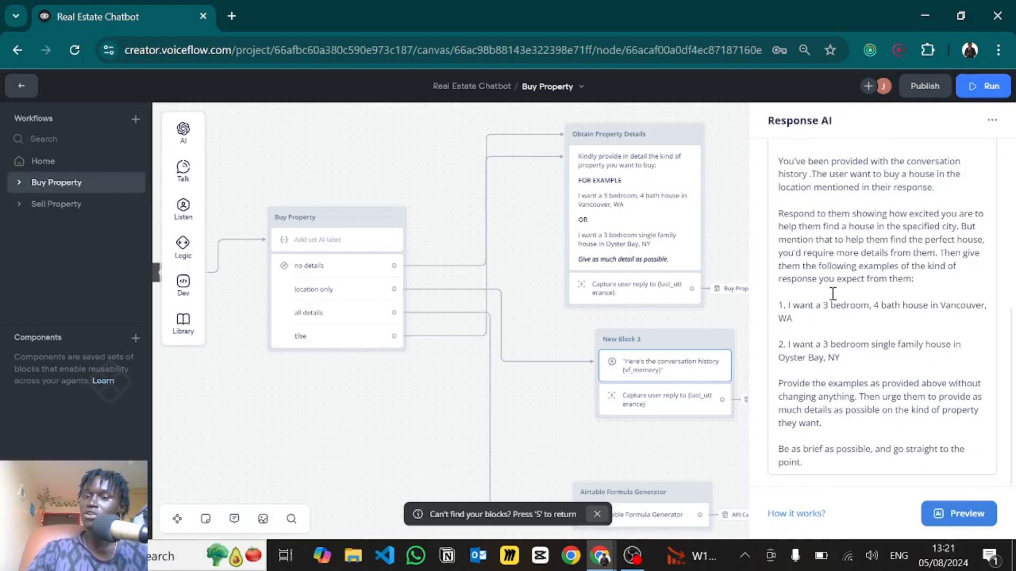
left_click_drag(860, 363, 779, 332)
left_click(829, 357)
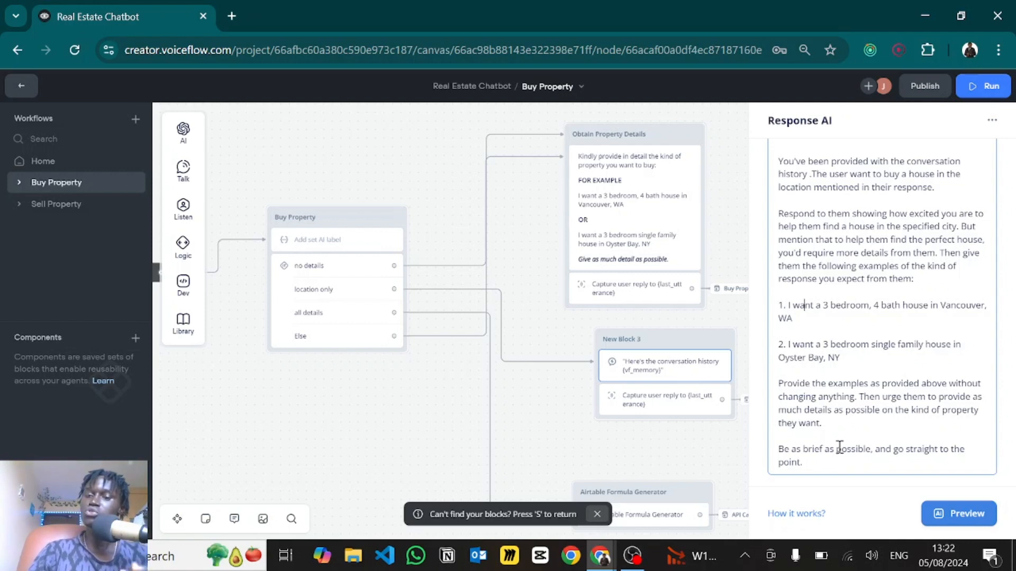
scroll(849, 391, "up", 5)
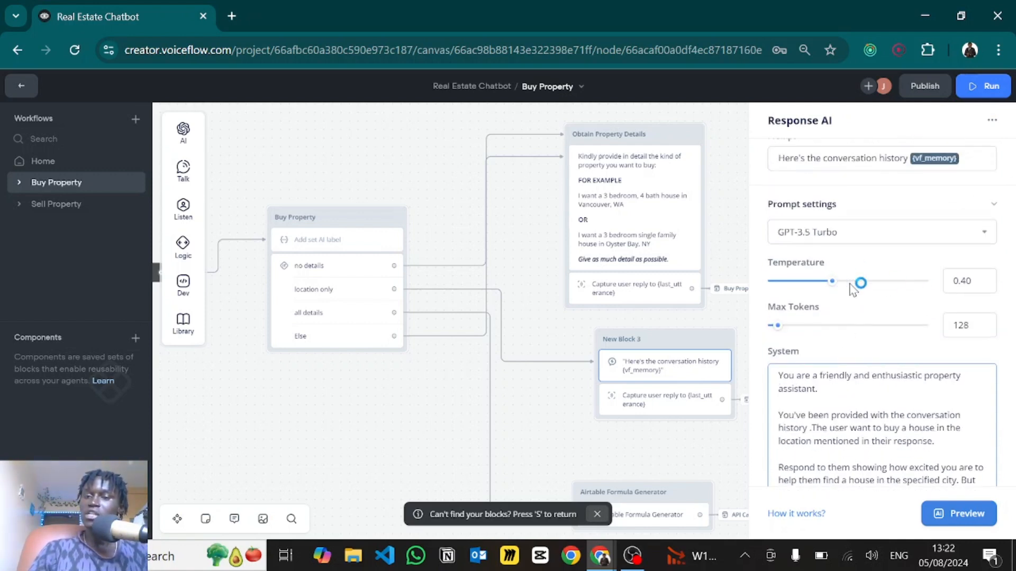
left_click(811, 239)
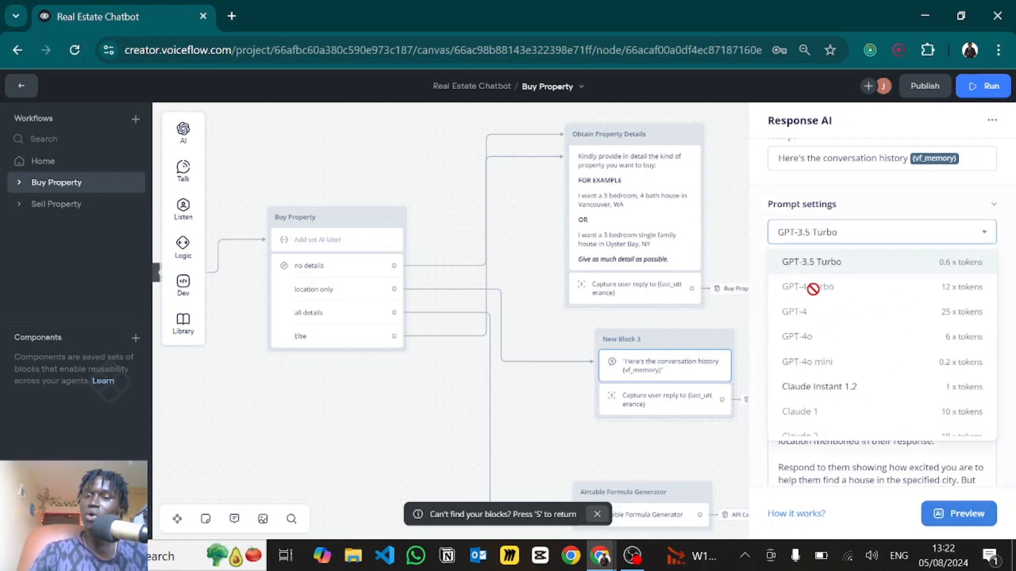
left_click(755, 199)
left_click(514, 299)
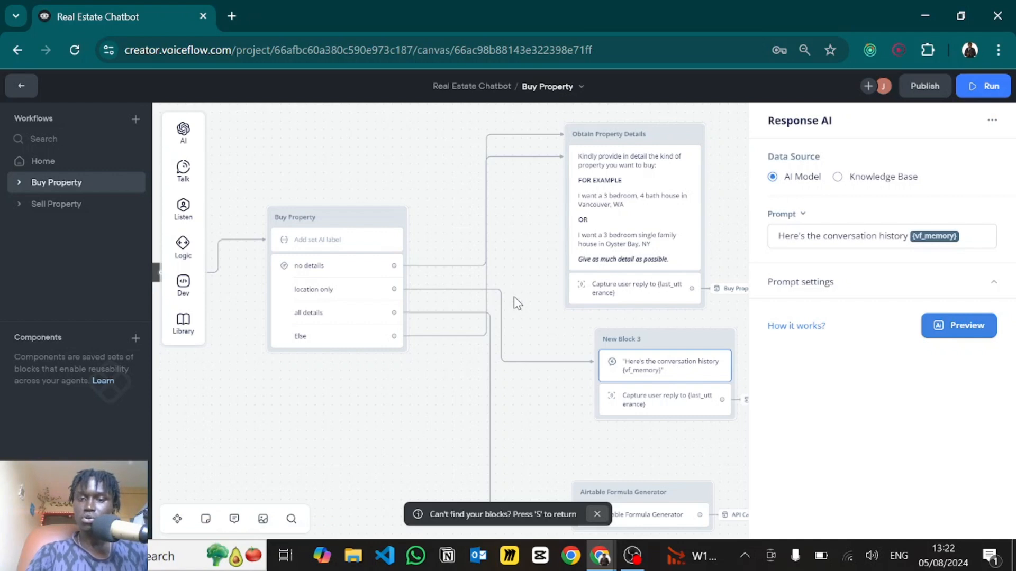
- Pan down to the Airtable Formula Generator step and open its Set AI editor
scroll(535, 358, "down", 3)
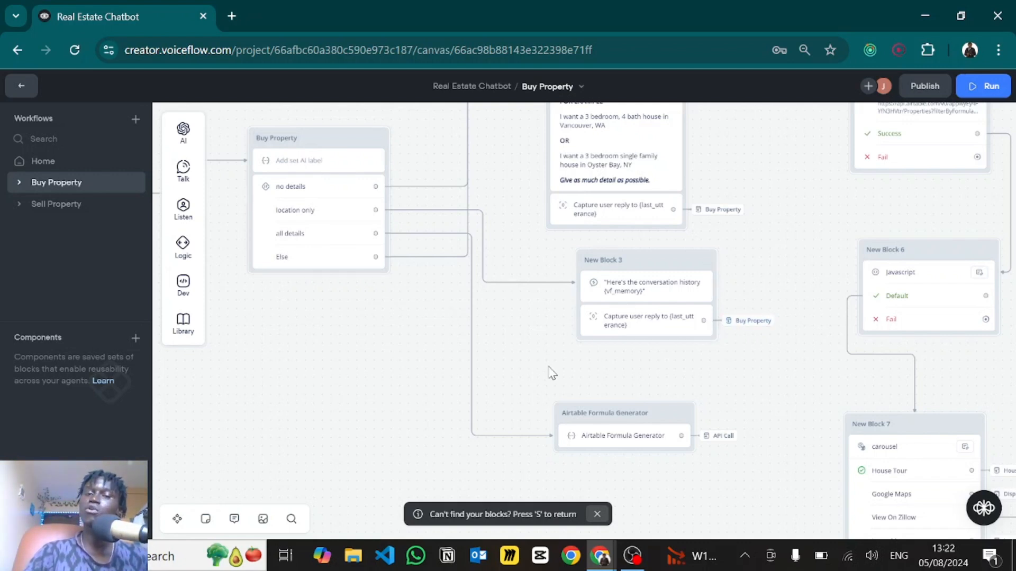
left_click_drag(539, 317, 530, 274)
scroll(423, 301, "up", 3)
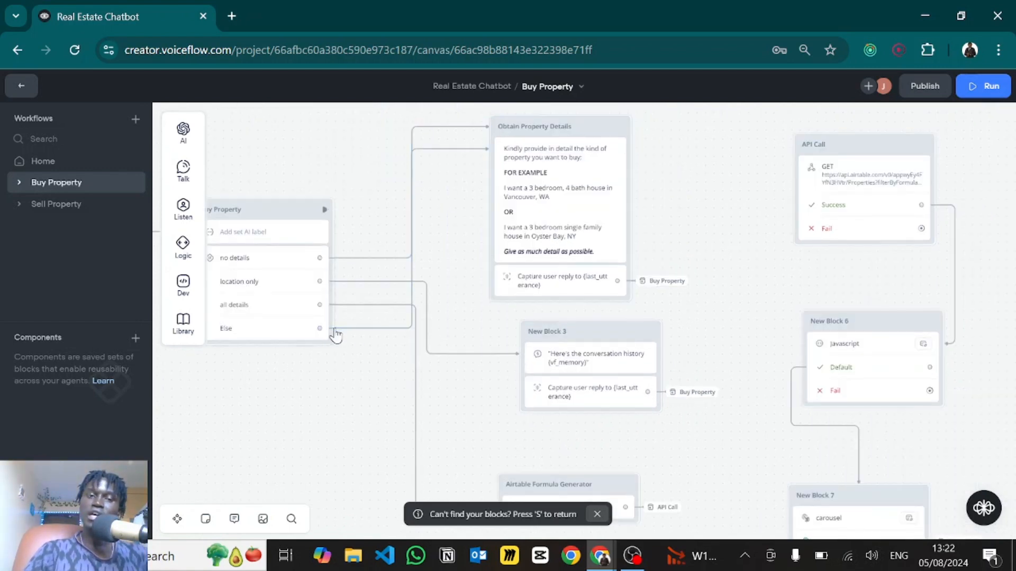
scroll(353, 418, "left", 2)
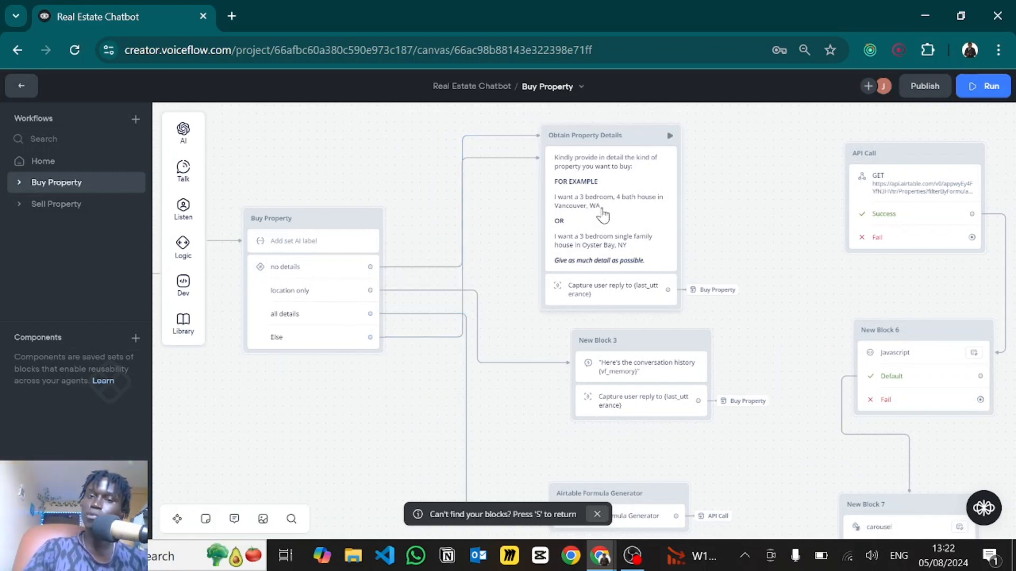
scroll(382, 331, "down", 3)
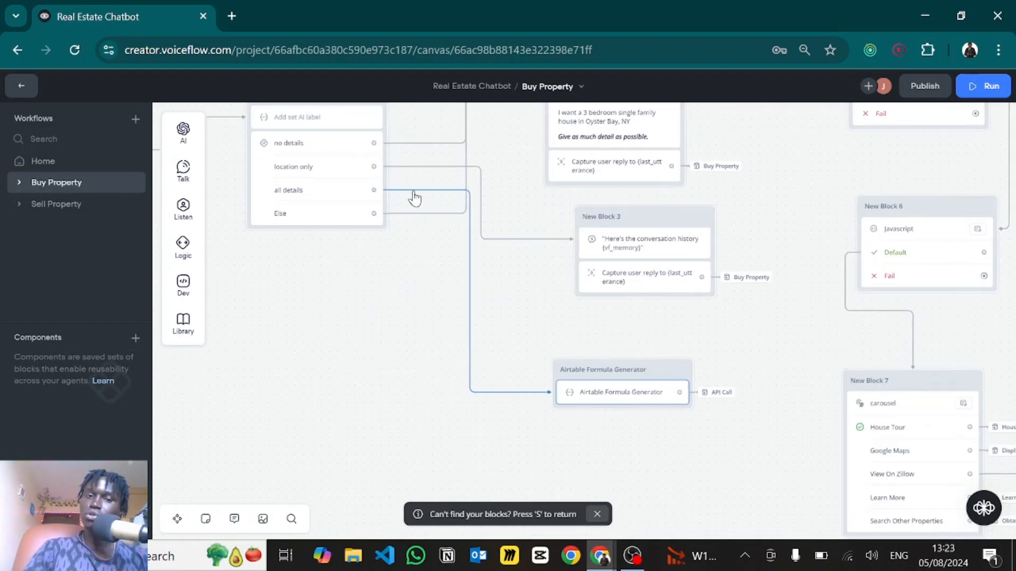
left_click(629, 395)
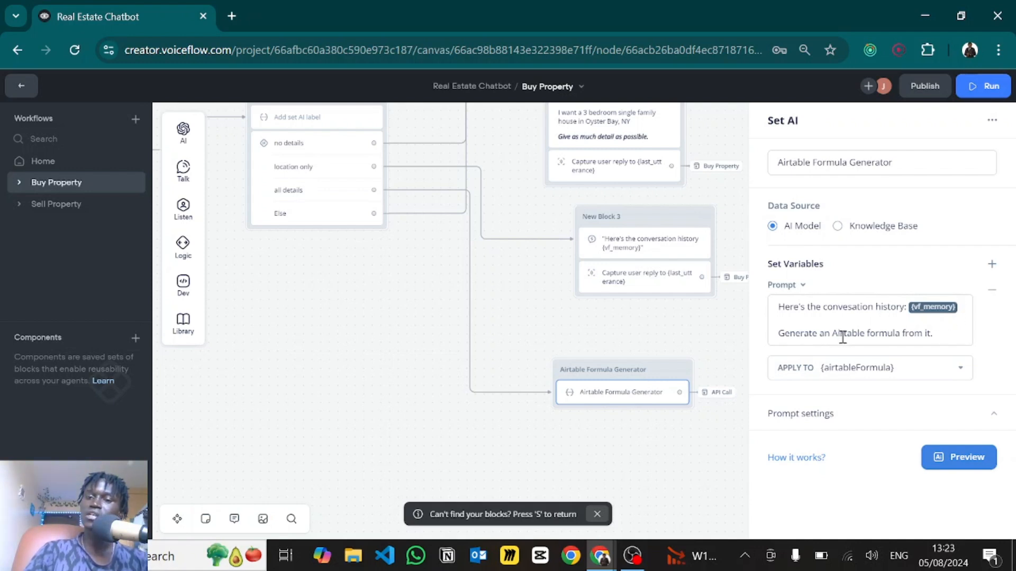
- Review the prompt's ending and confirm the result is stored in airtableFormula
left_click_drag(818, 335, 939, 337)
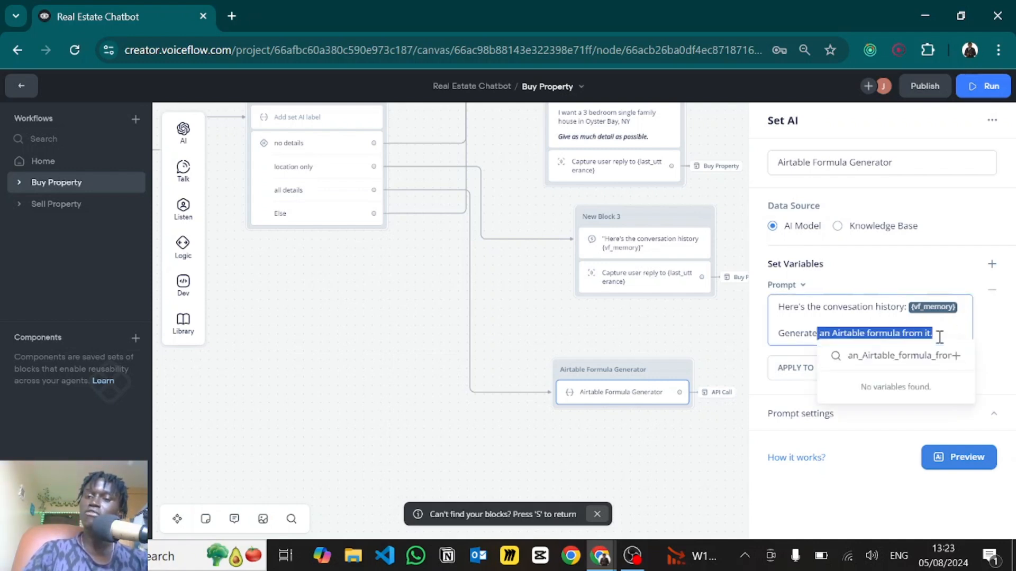
left_click(937, 335)
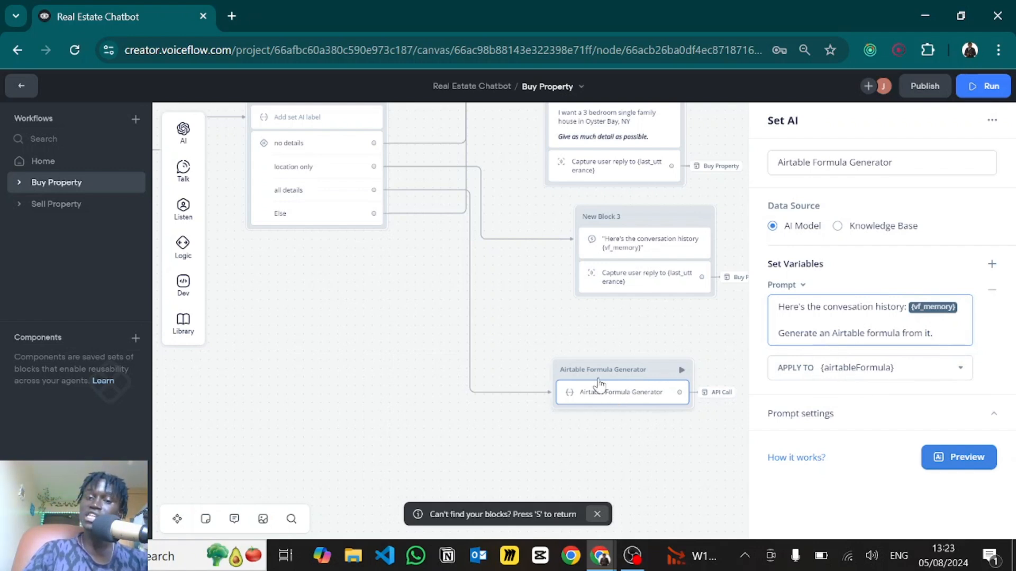
left_click(846, 372)
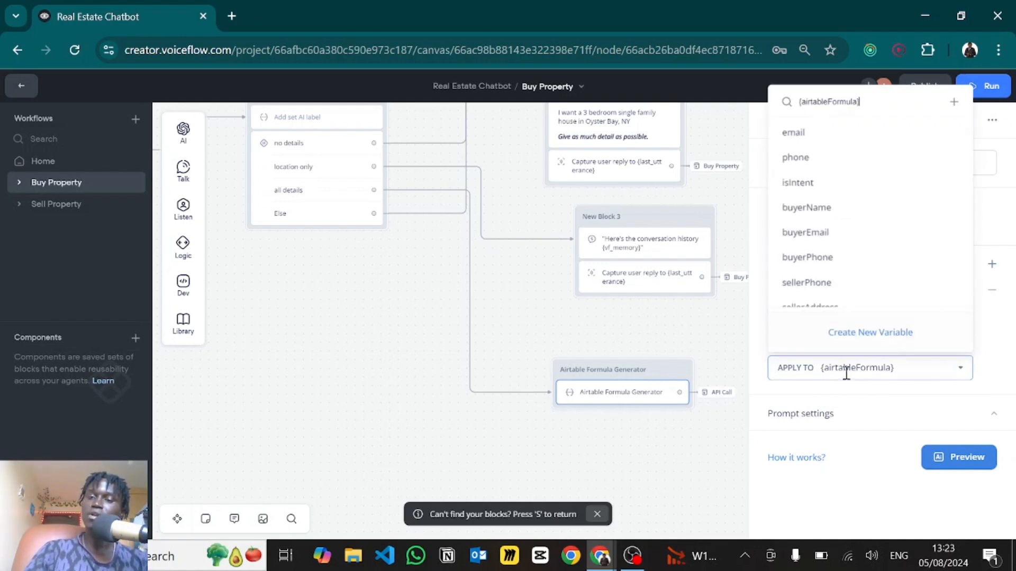
left_click(852, 390)
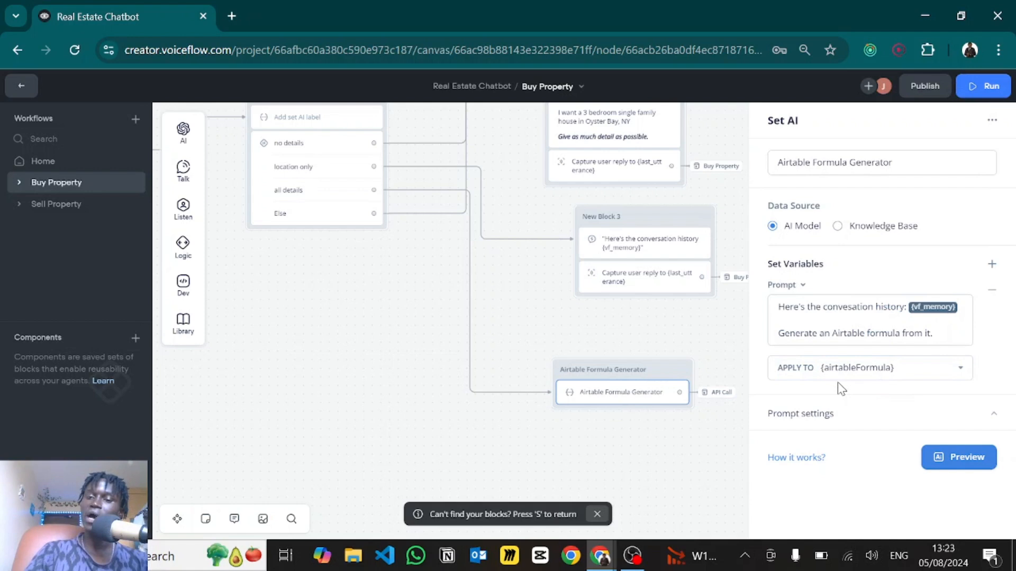
- Expand the prompt settings and slide the temperature up to 1.00 and back down
left_click(800, 415)
scroll(802, 421, "down", 3)
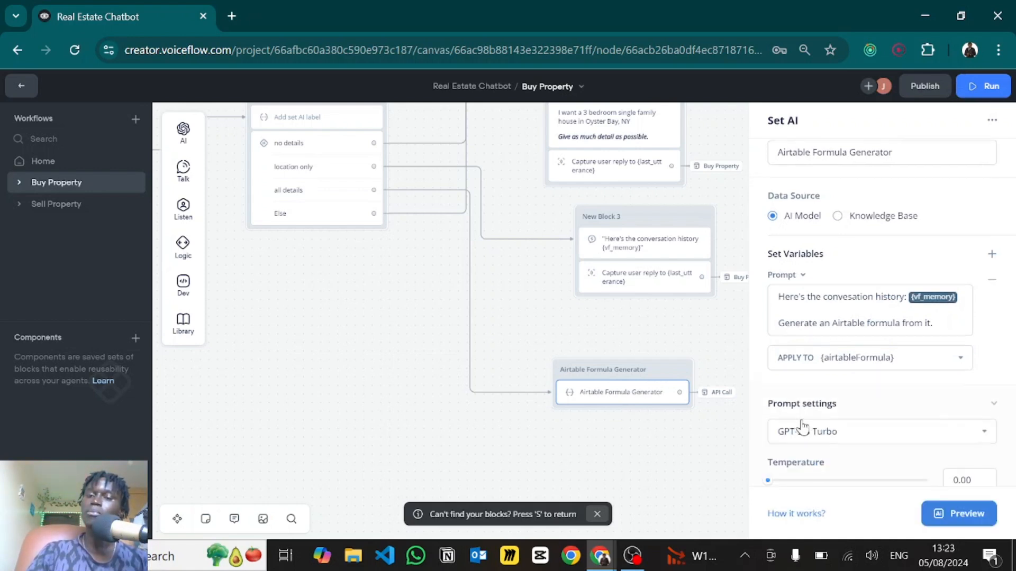
scroll(802, 420, "down", 2)
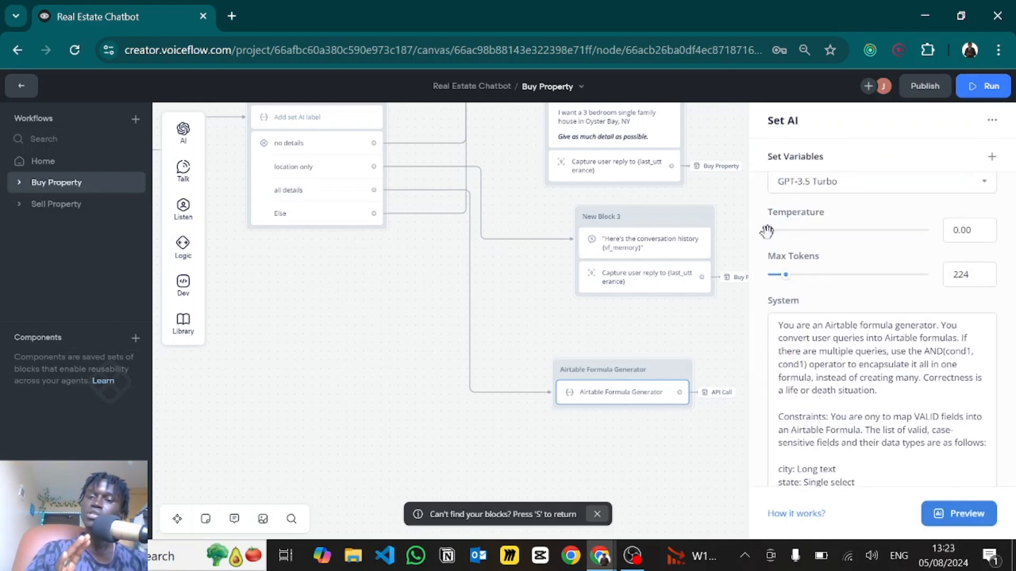
left_click_drag(767, 231, 945, 243)
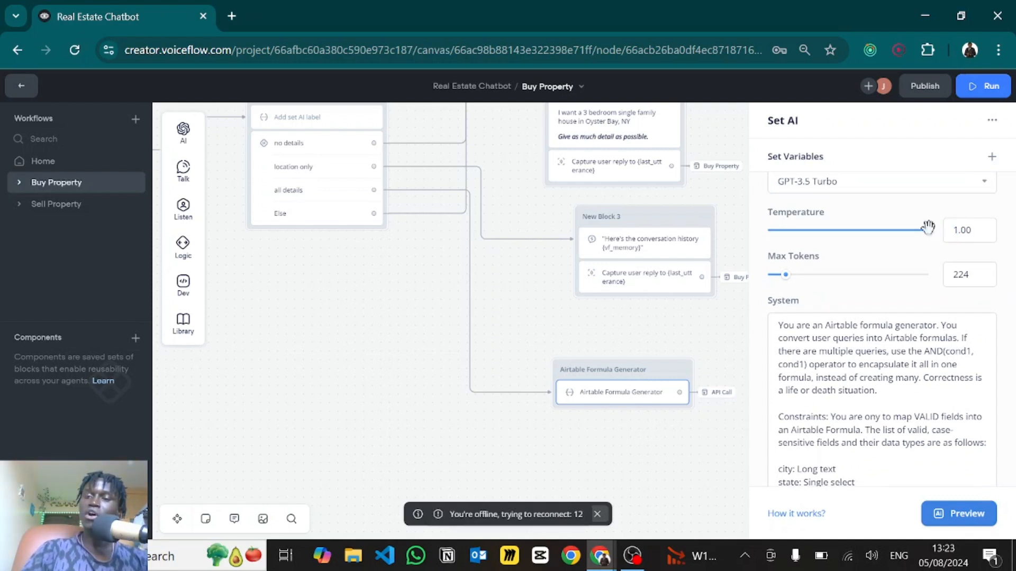
left_click_drag(923, 230, 771, 229)
- Scroll through the formula generator's system prompt, deleting one stray character
left_click(838, 405)
scroll(830, 359, "down", 1)
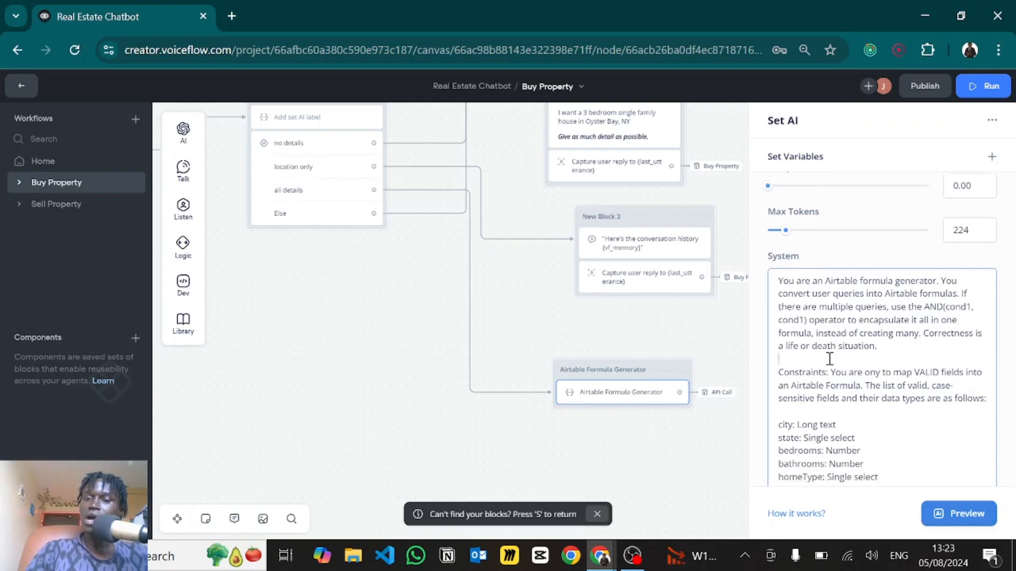
scroll(829, 360, "down", 1)
scroll(830, 359, "down", 1)
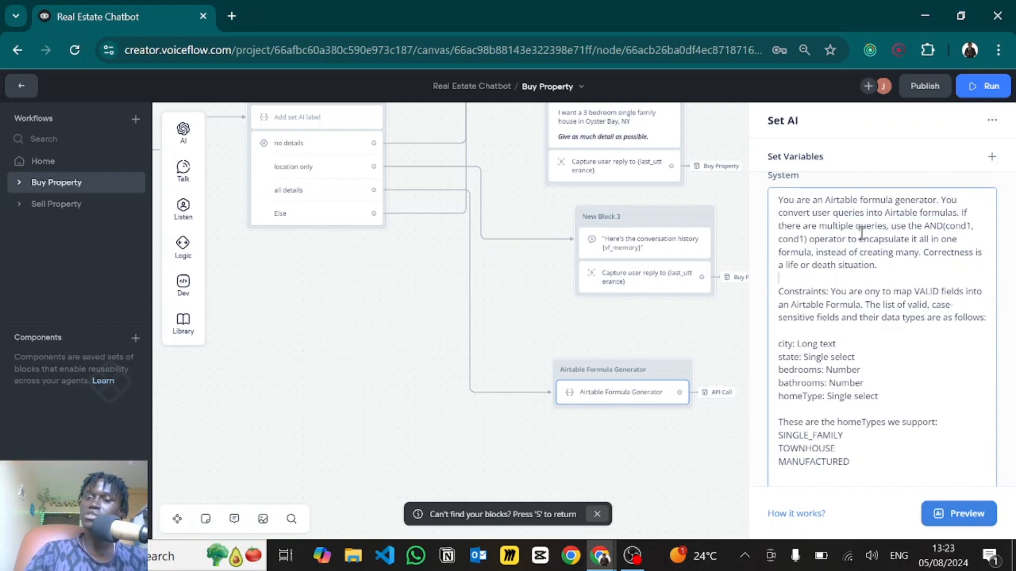
scroll(850, 267, "down", 3)
scroll(876, 249, "up", 3)
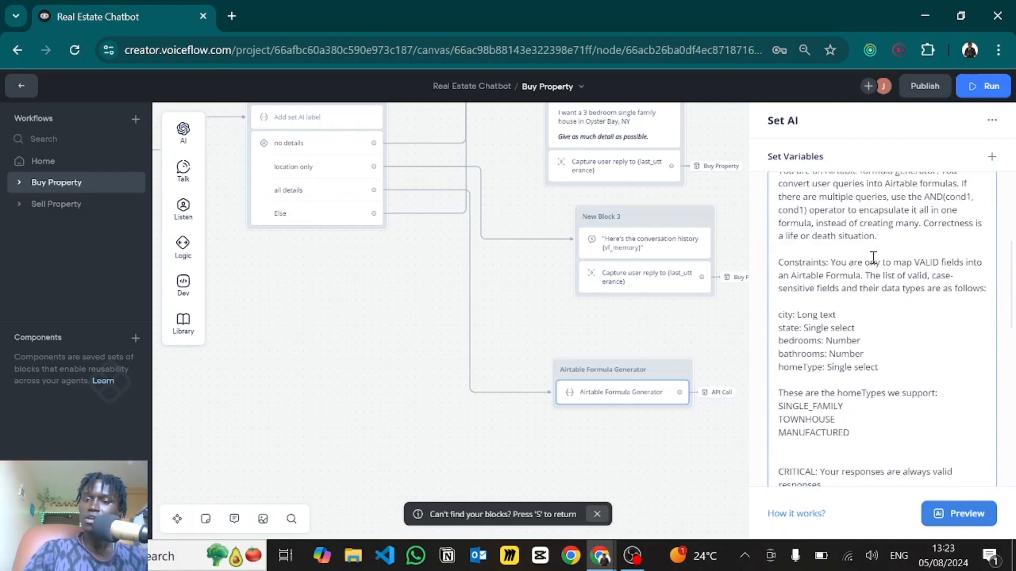
left_click(874, 258)
key("BackSpace")
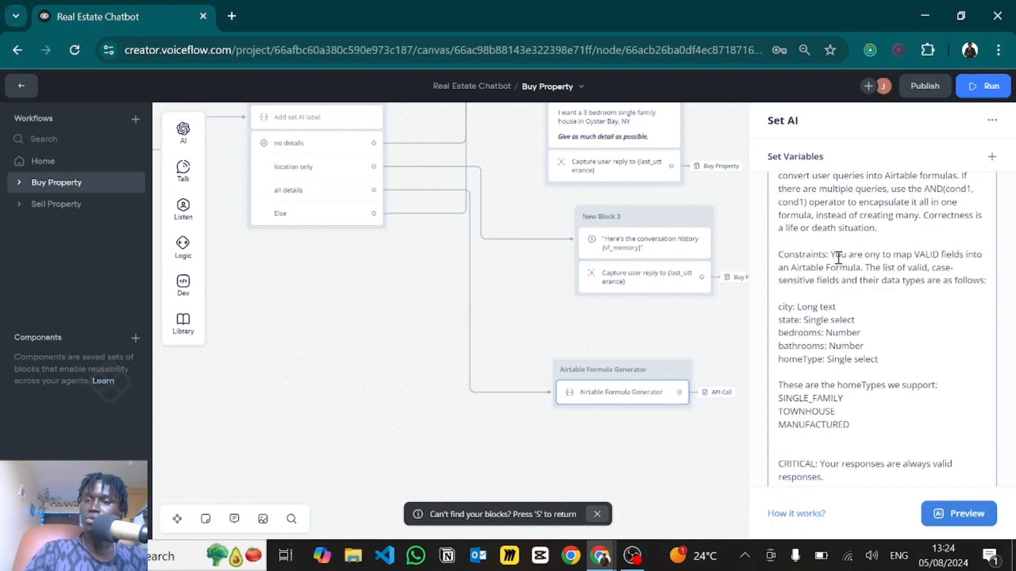
scroll(838, 258, "down", 1)
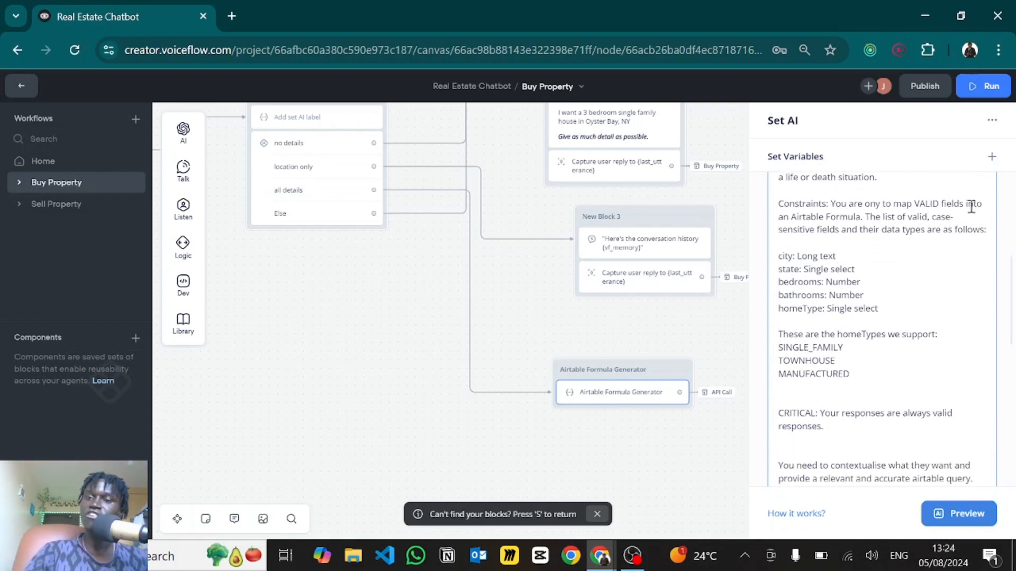
scroll(880, 247, "down", 1)
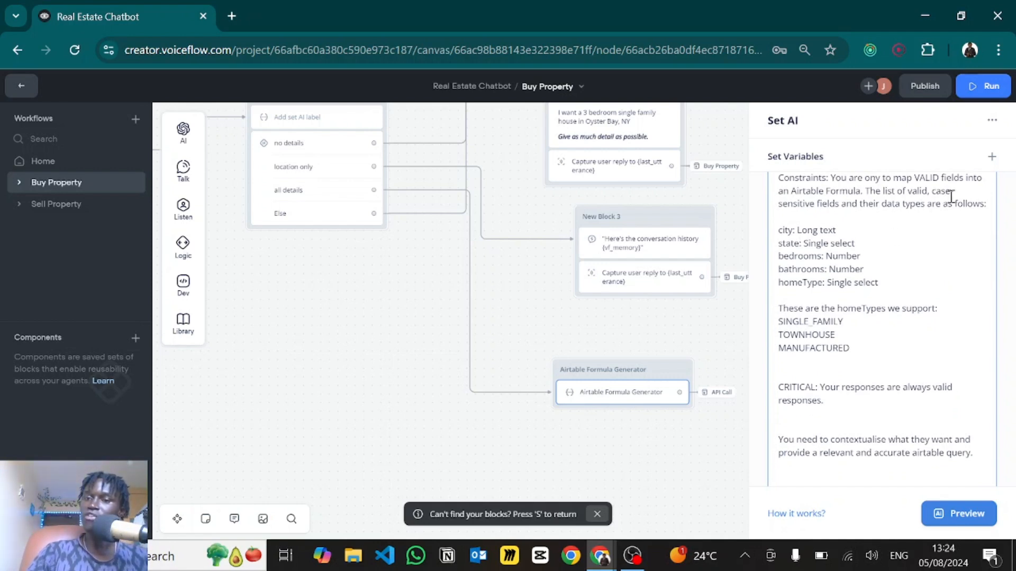
scroll(855, 297, "down", 1)
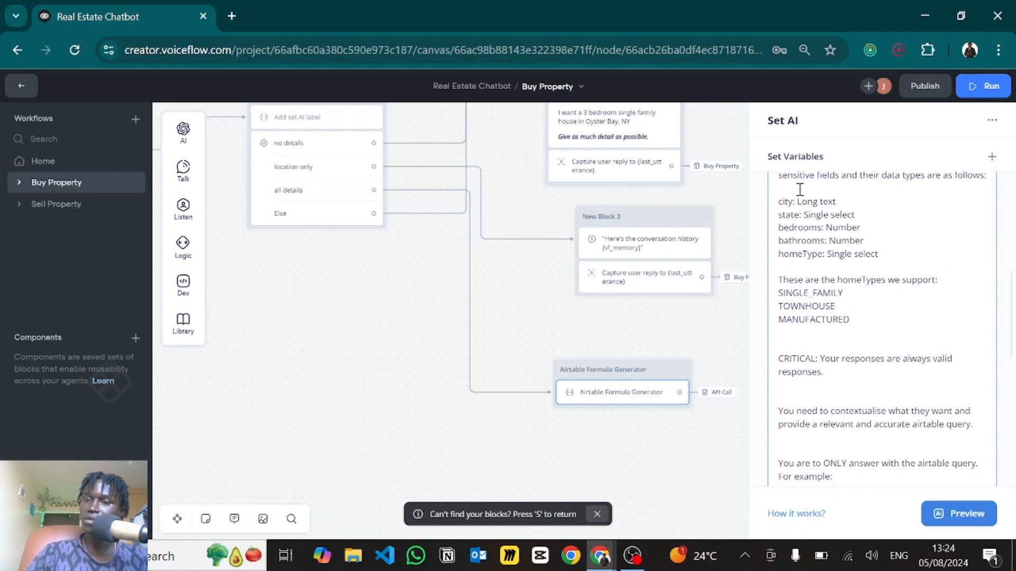
- Highlight city's Long text type in the prompt and compare with Airtable's city field settings
double_click(785, 202)
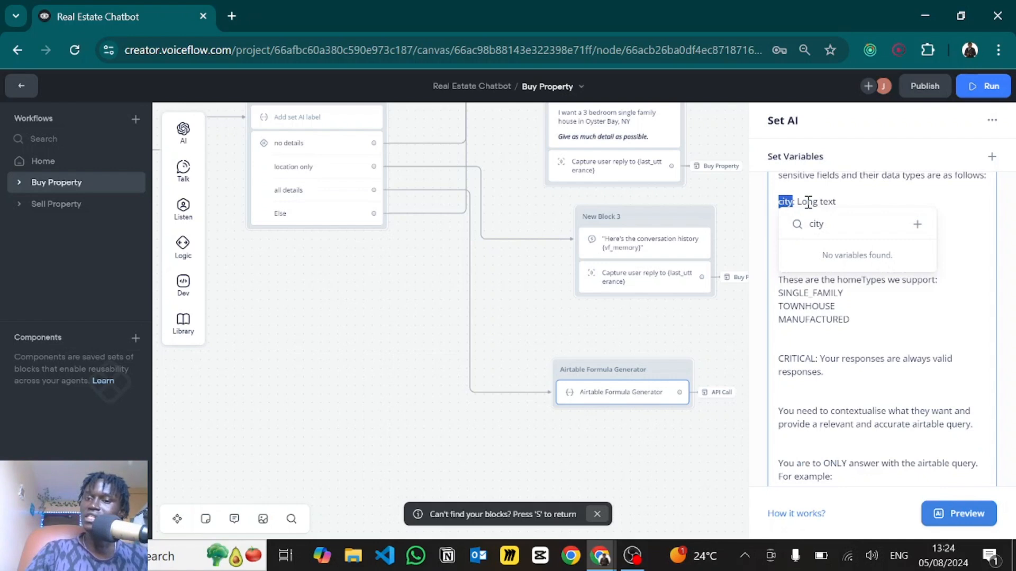
left_click(808, 203)
left_click_drag(842, 201, 799, 203)
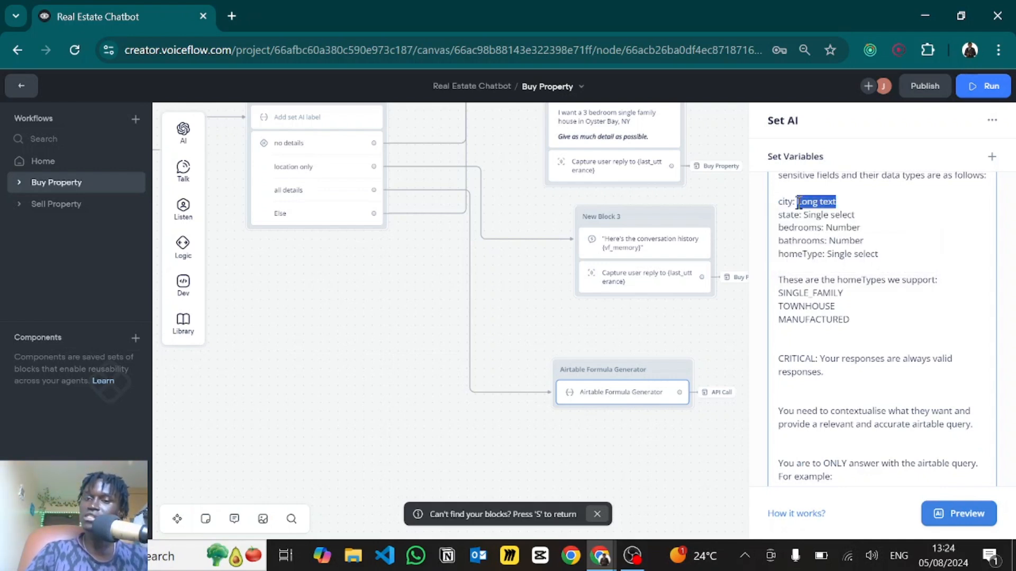
key("alt+Tab")
key("Tab")
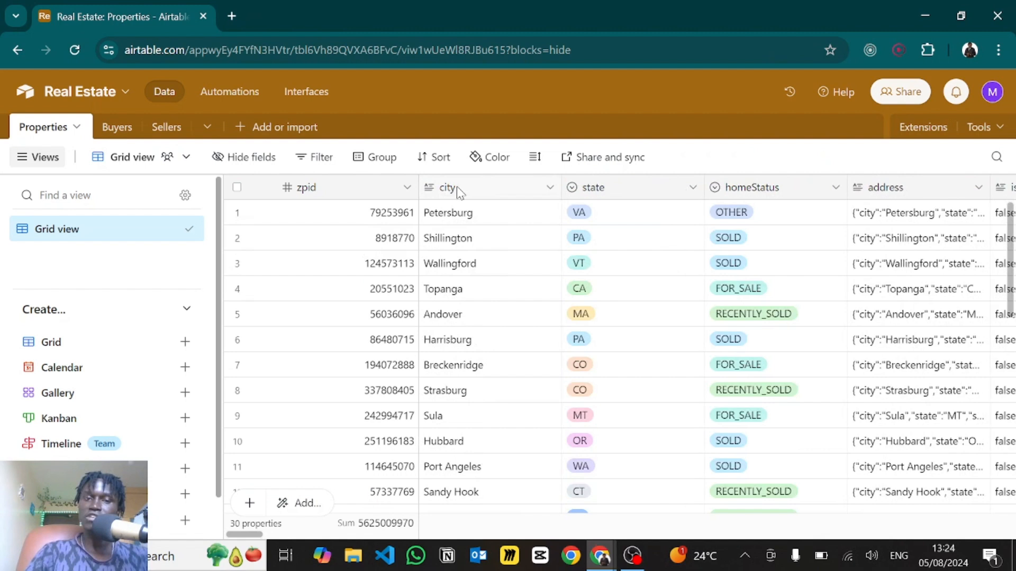
double_click(458, 191)
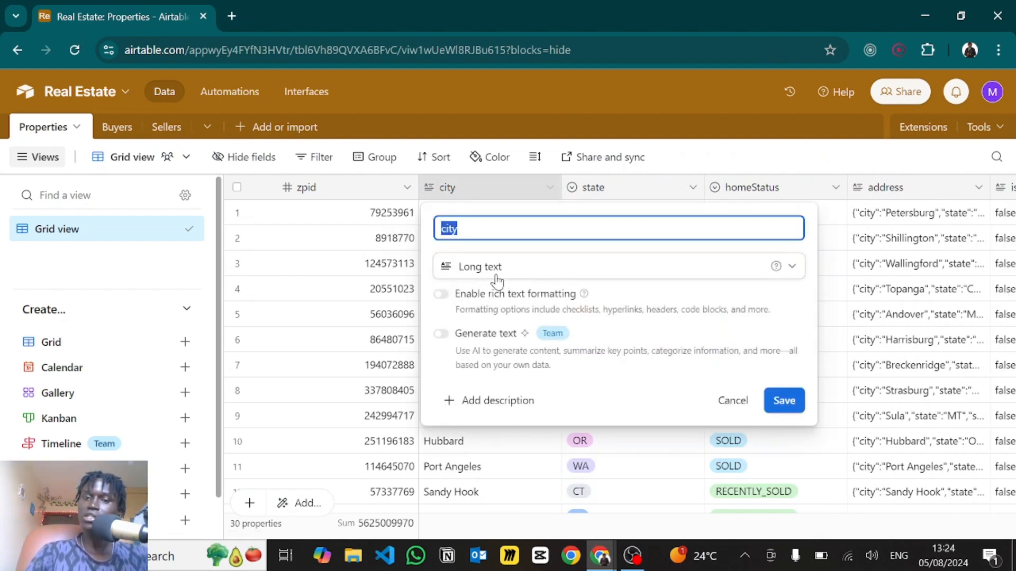
key("alt+Tab")
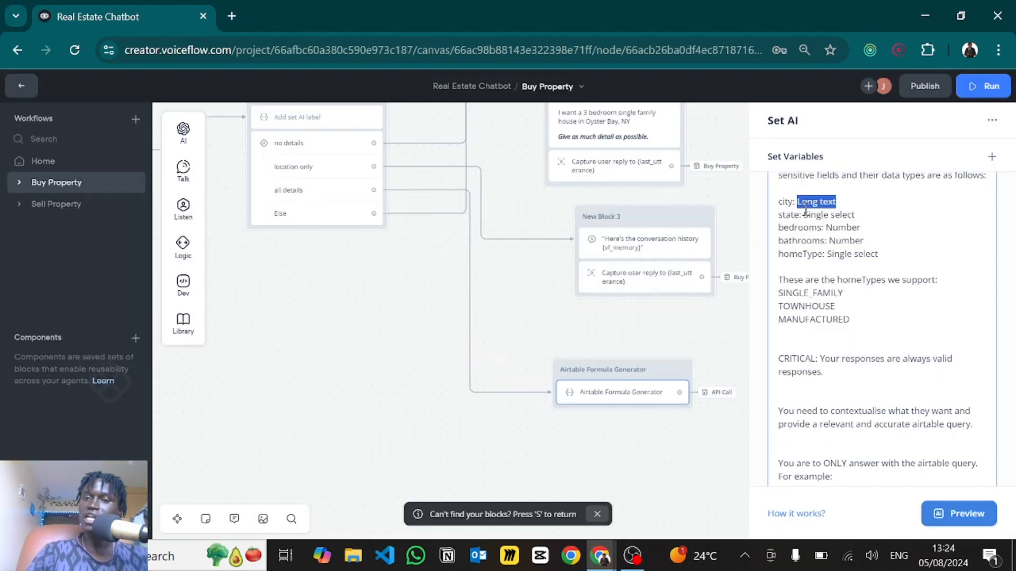
- Highlight the bedrooms, bathrooms and homeType field-type lines in the formula generator's system prompt
left_click(828, 219)
left_click_drag(879, 255, 778, 218)
left_click(868, 213)
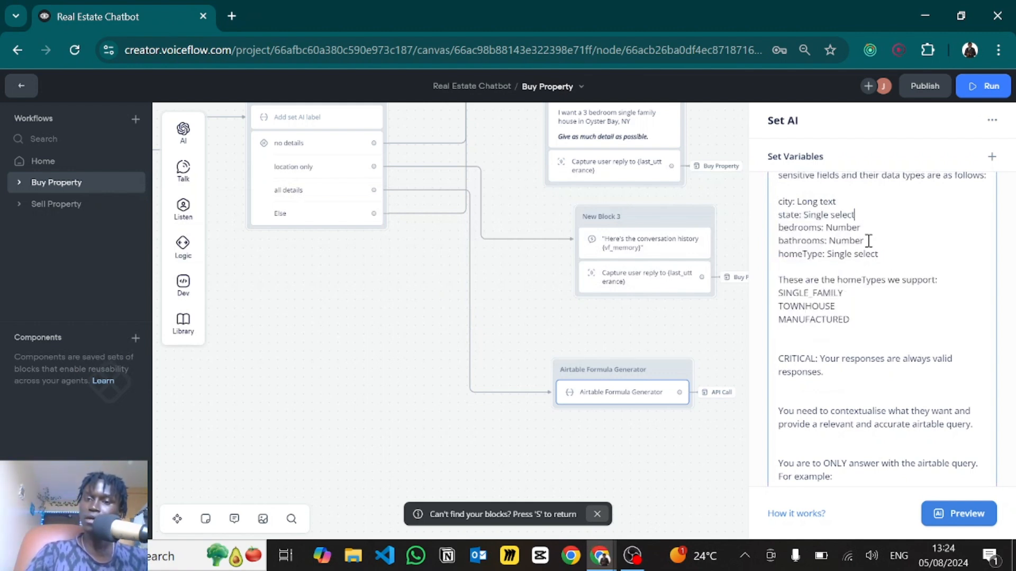
scroll(841, 265, "down", 1)
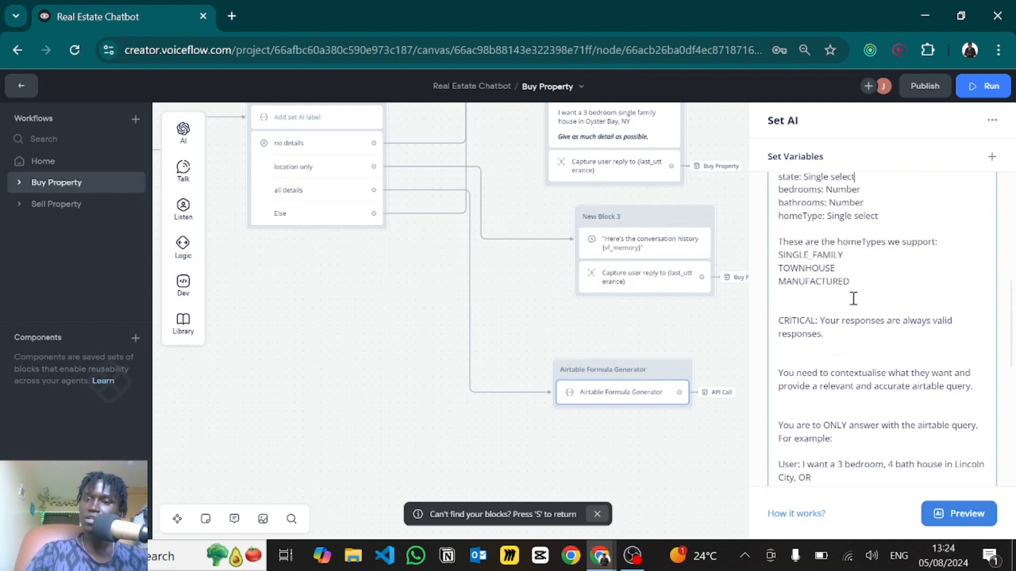
scroll(852, 297, "down", 1)
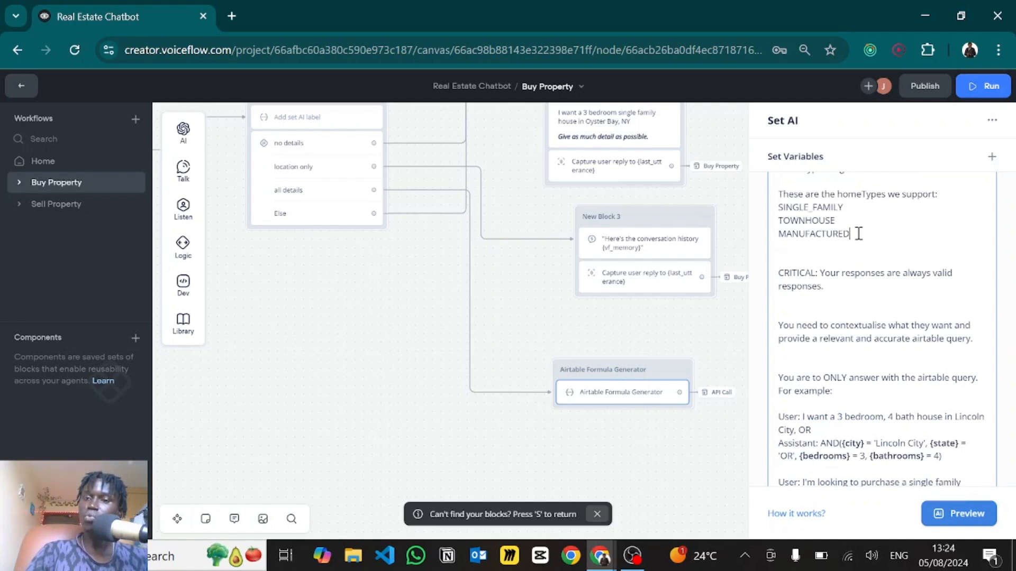
- Highlight the supported home types list, picking out SINGLE_FAMILY and TOWNHOUSE
left_click_drag(850, 234, 777, 206)
left_click(861, 200)
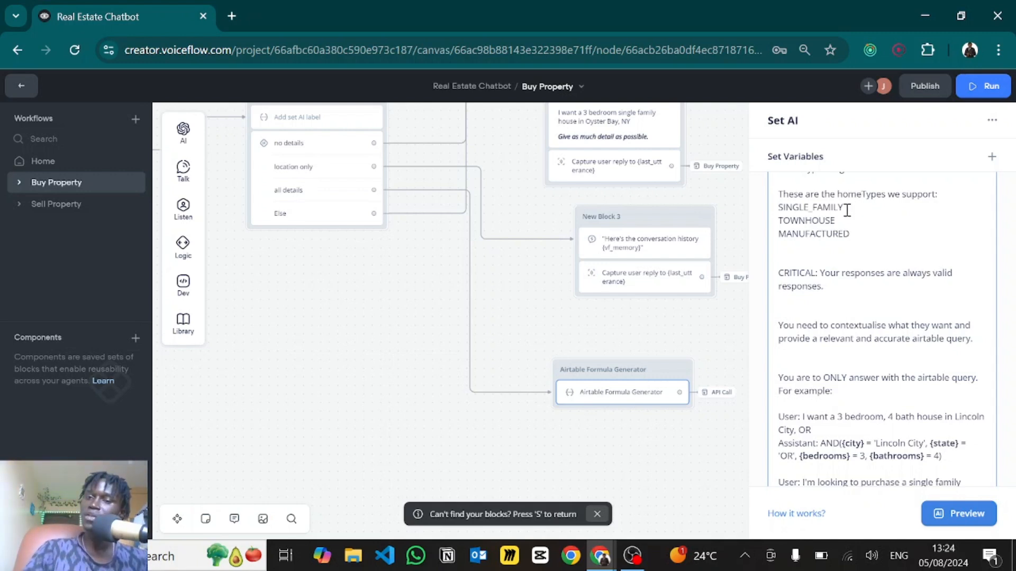
left_click_drag(843, 208, 779, 208)
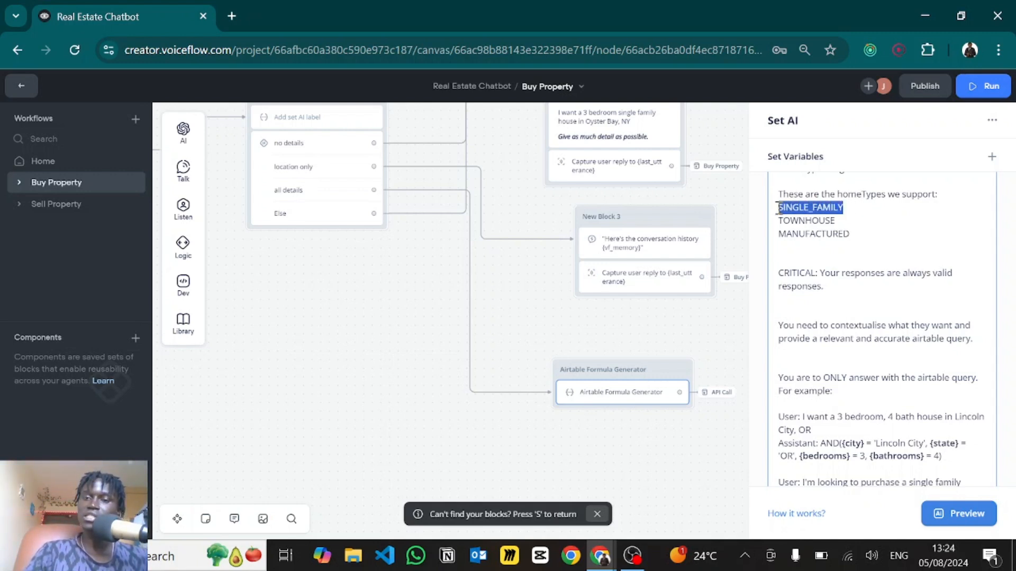
left_click(869, 201)
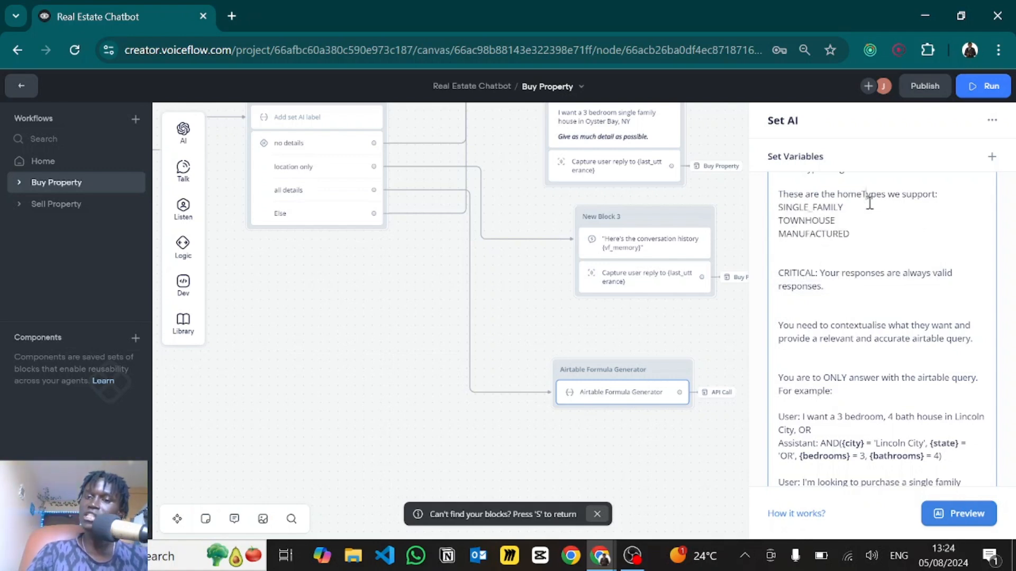
left_click_drag(836, 221, 777, 222)
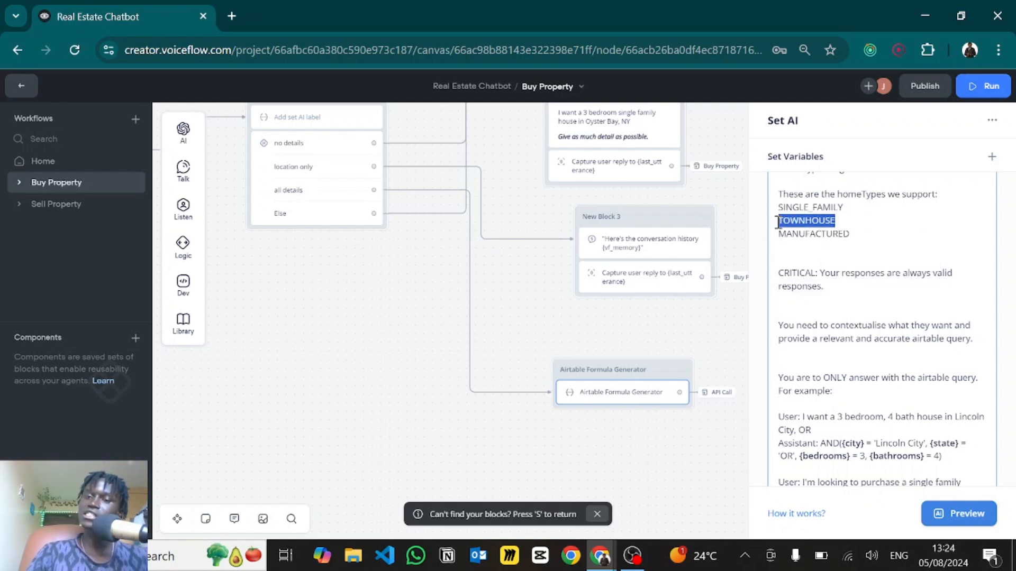
left_click(851, 196)
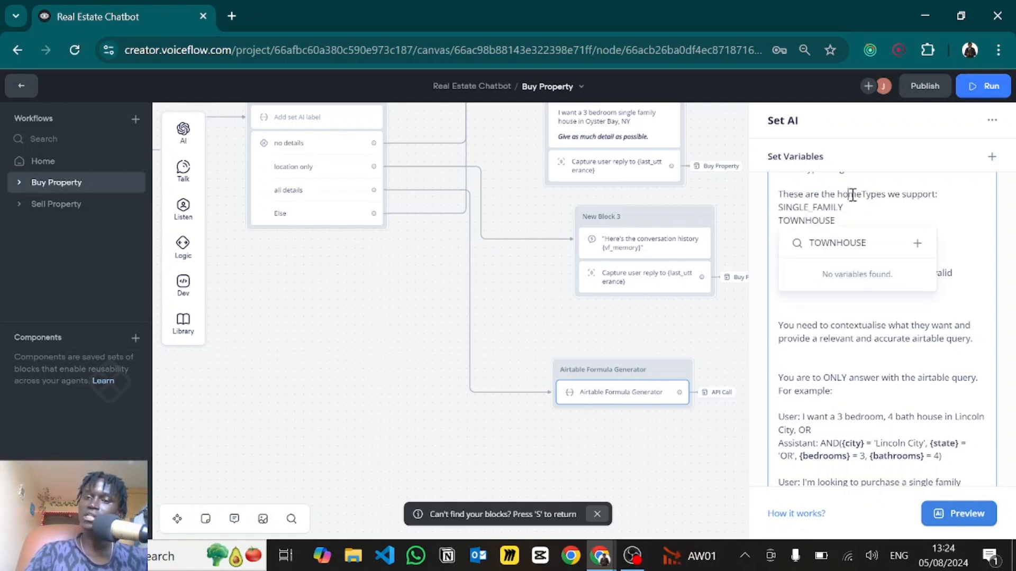
scroll(840, 285, "down", 2)
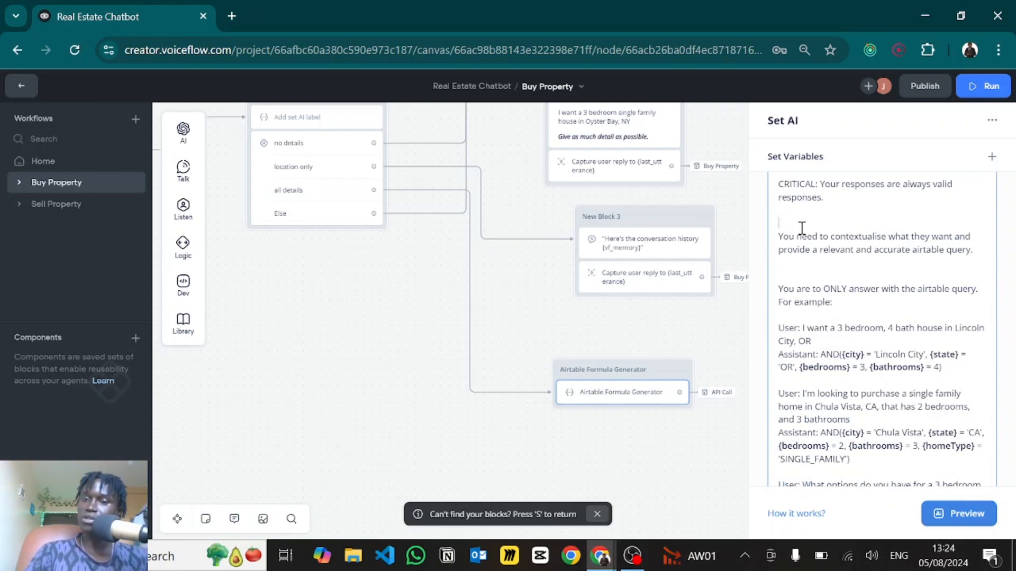
scroll(802, 228, "down", 1)
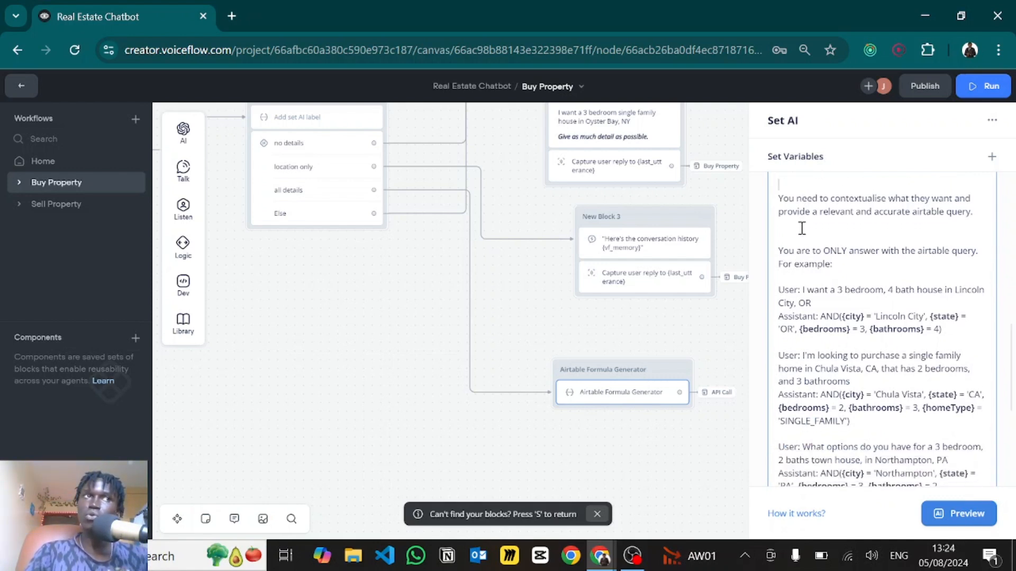
scroll(802, 228, "up", 1)
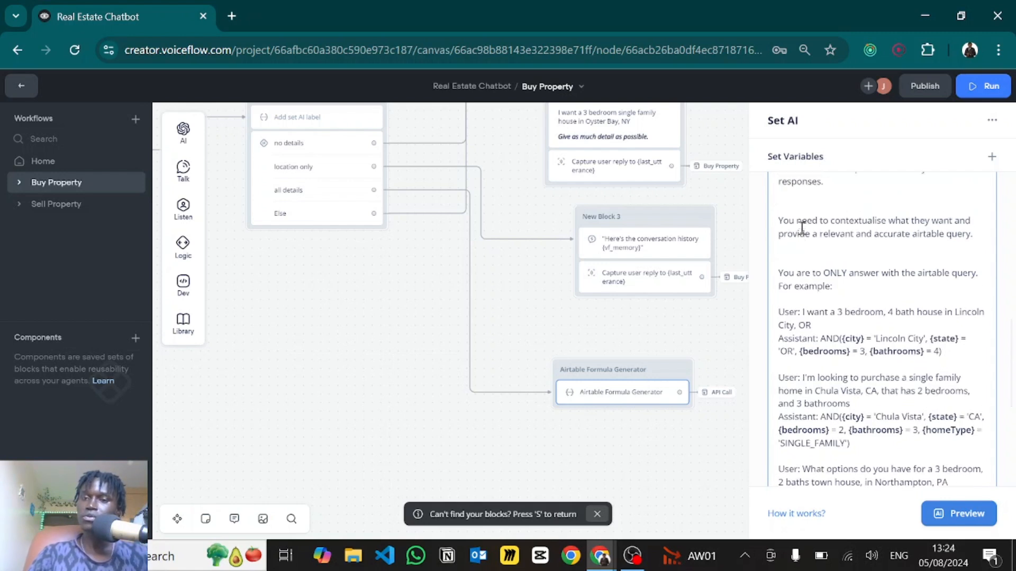
scroll(827, 240, "down", 1)
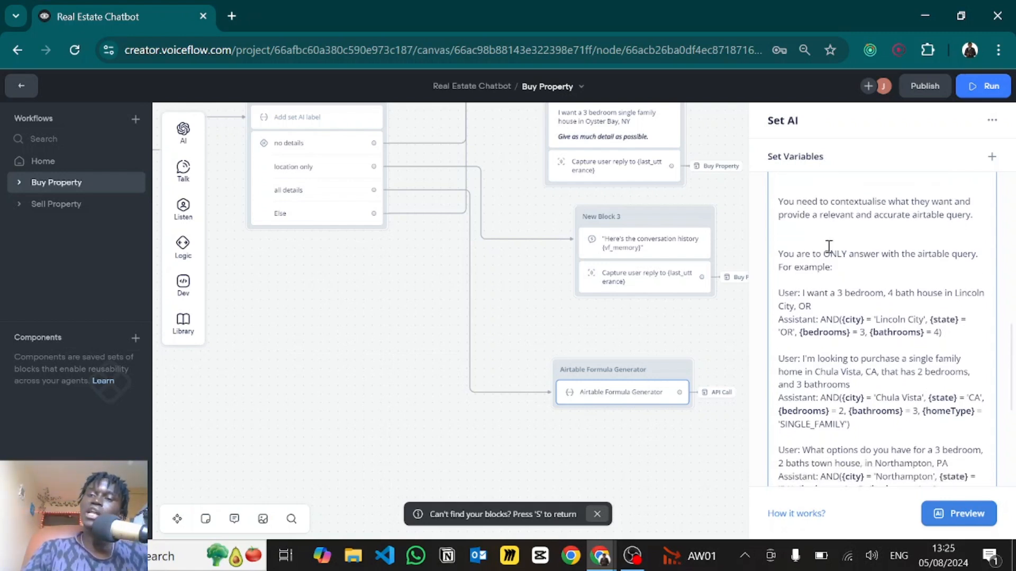
scroll(820, 241, "down", 1)
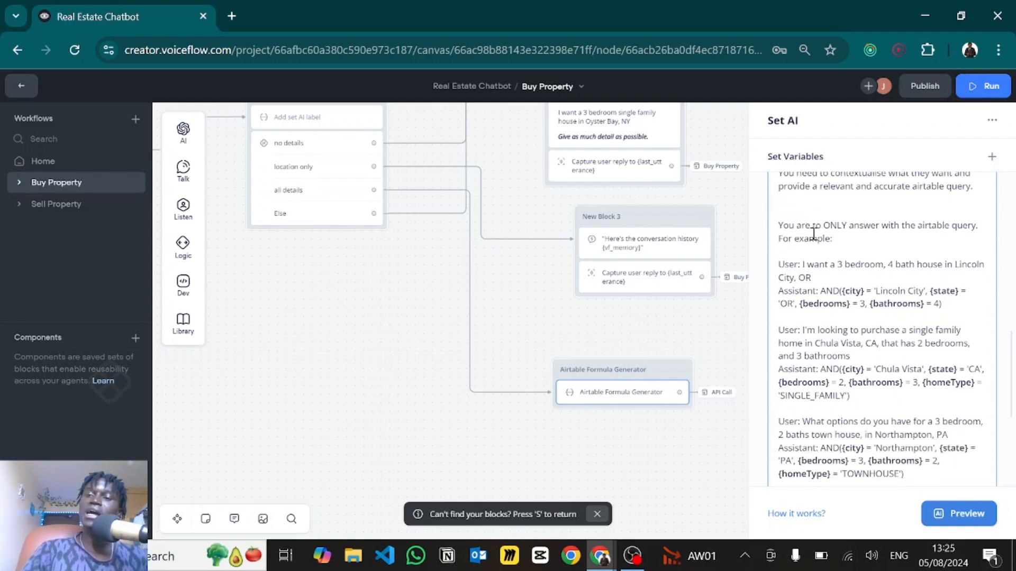
scroll(813, 233, "down", 1)
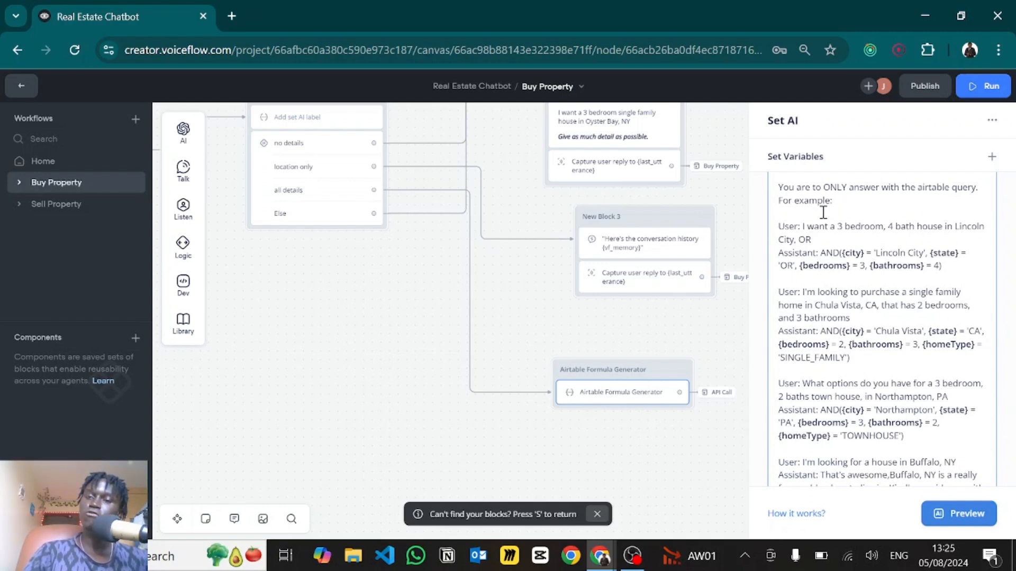
left_click_drag(802, 227, 834, 238)
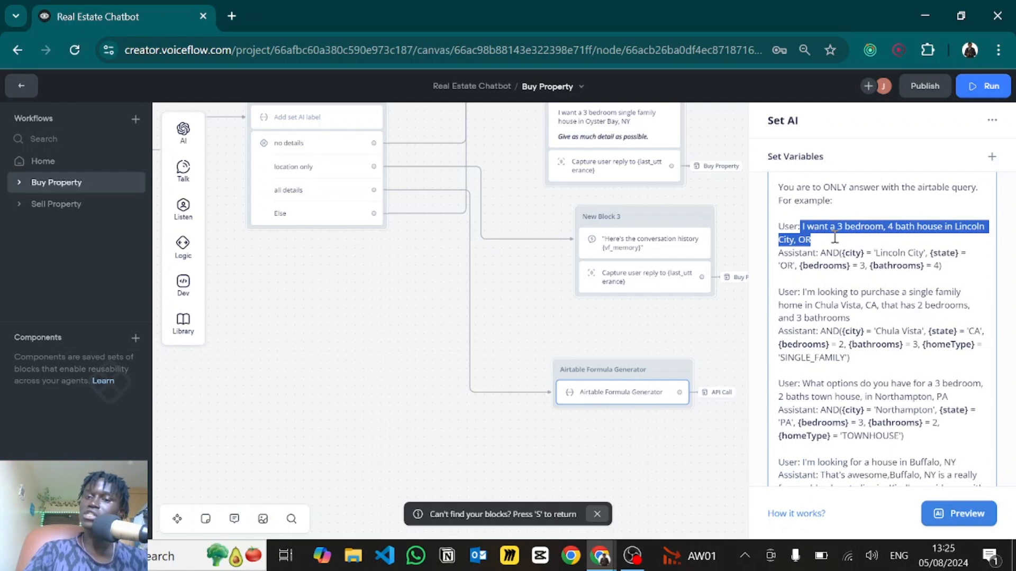
left_click(967, 269)
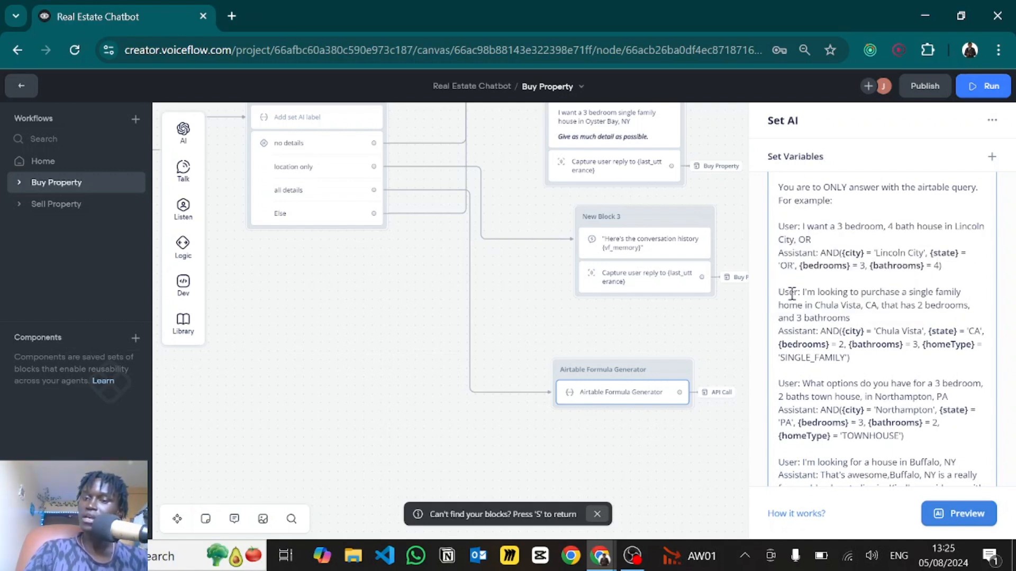
scroll(820, 312, "down", 2)
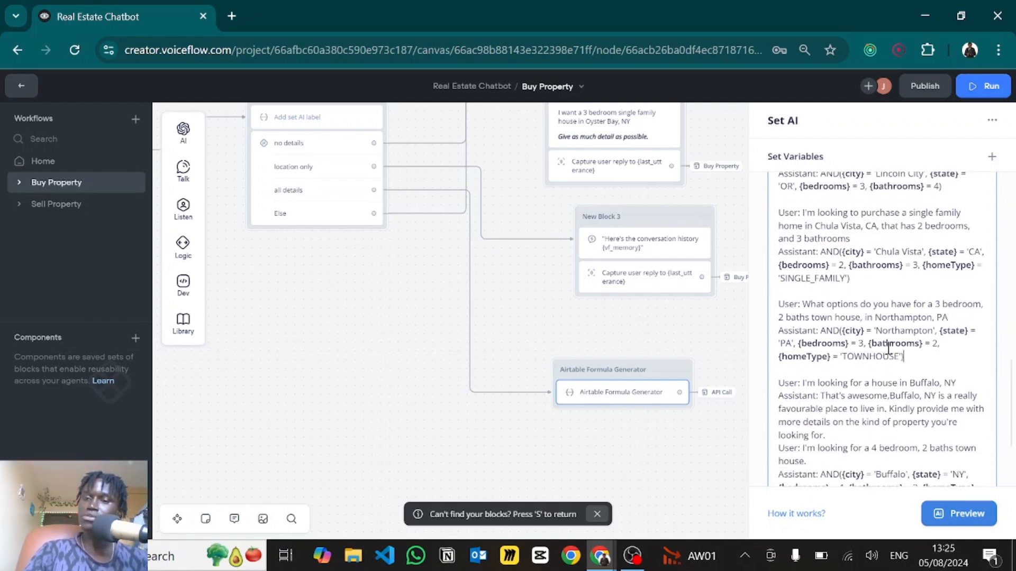
left_click_drag(910, 358, 778, 232)
left_click(805, 251)
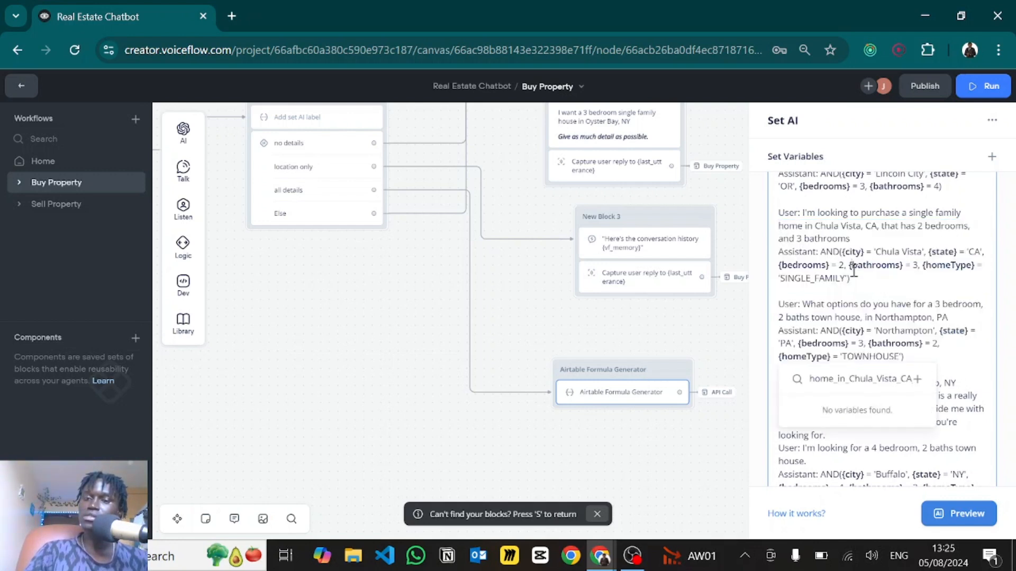
scroll(797, 245, "down", 3)
scroll(806, 302, "down", 1)
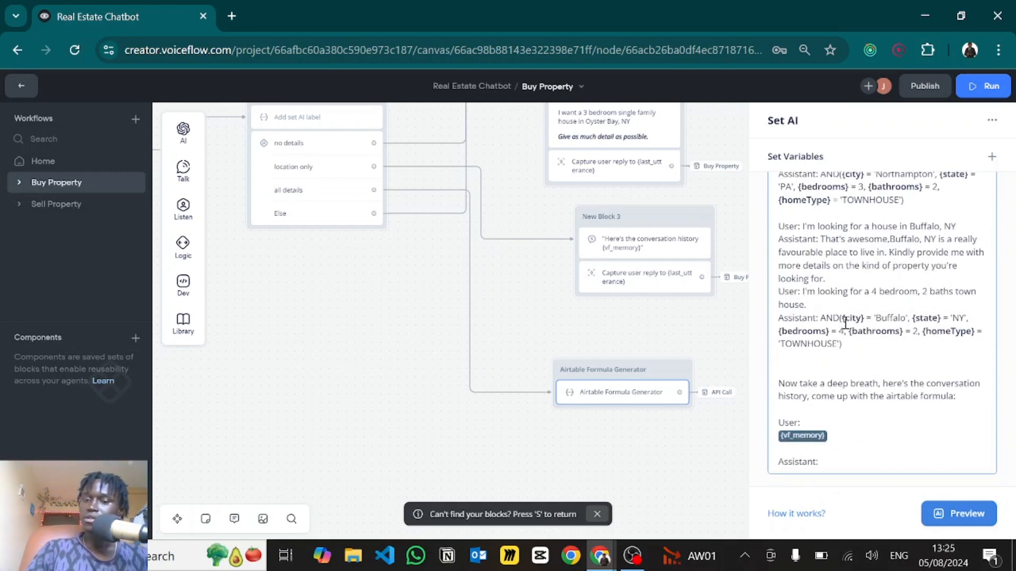
left_click_drag(806, 306, 798, 231)
left_click(815, 311)
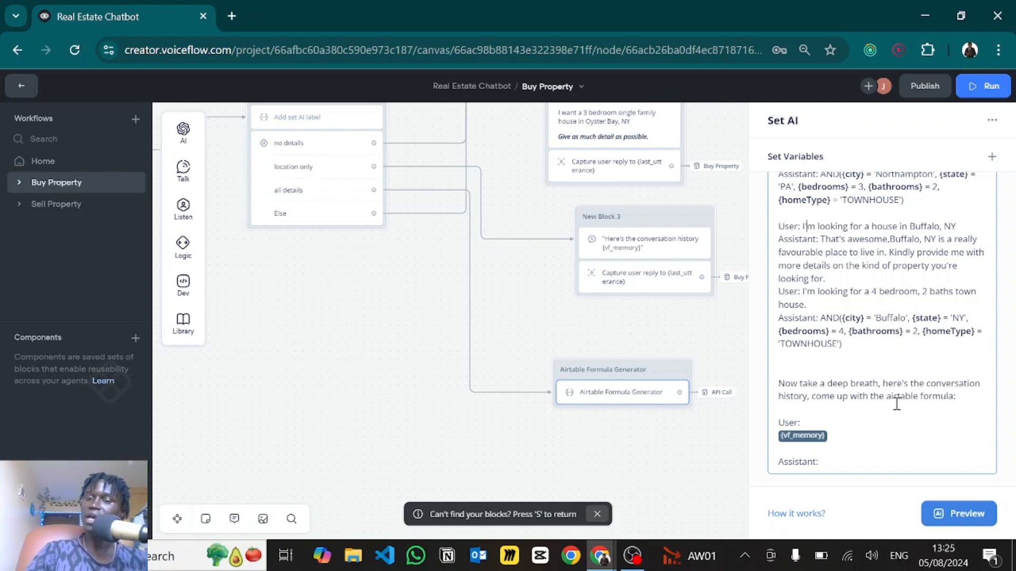
left_click_drag(841, 439, 775, 425)
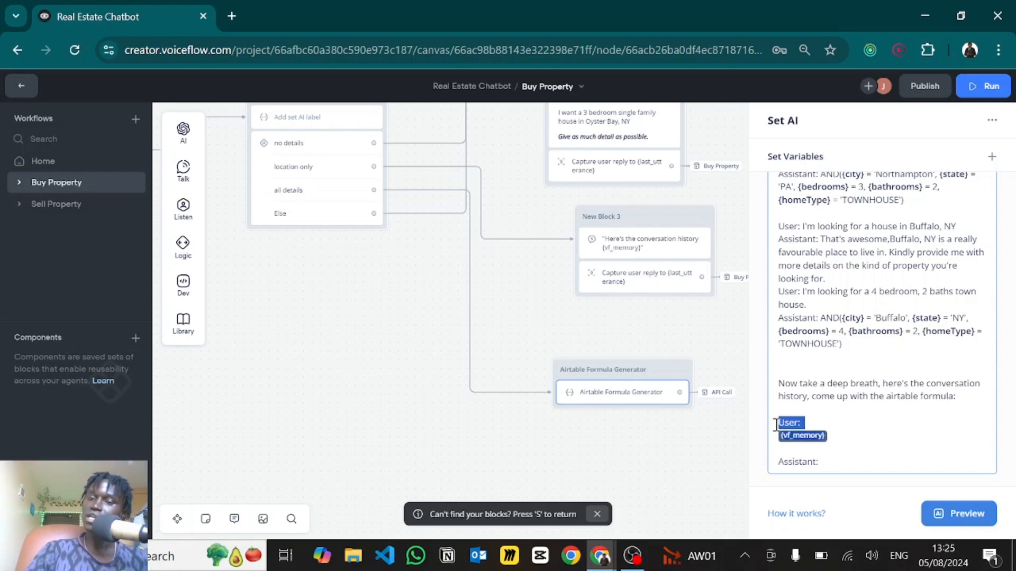
left_click(886, 421)
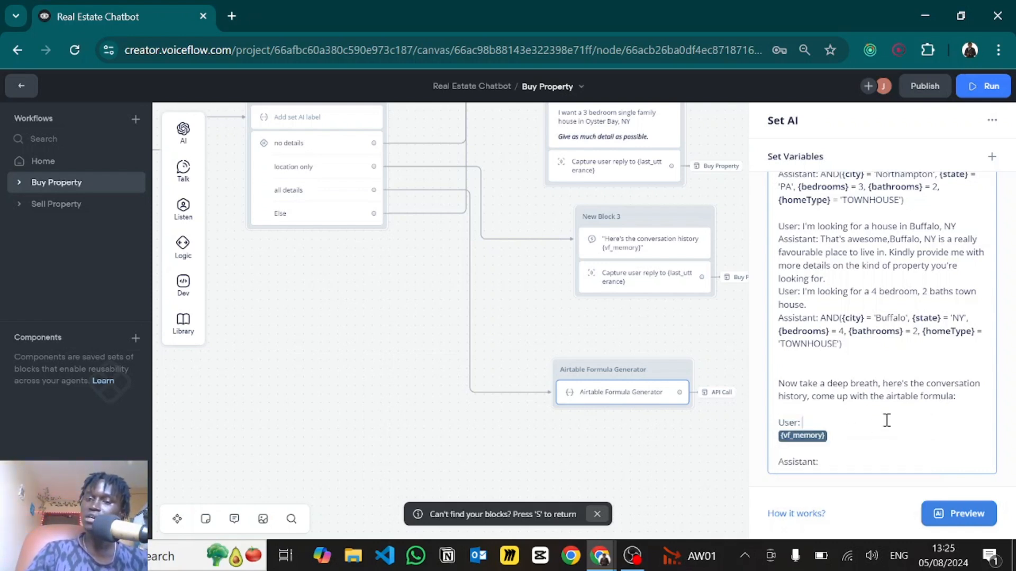
left_click(824, 463)
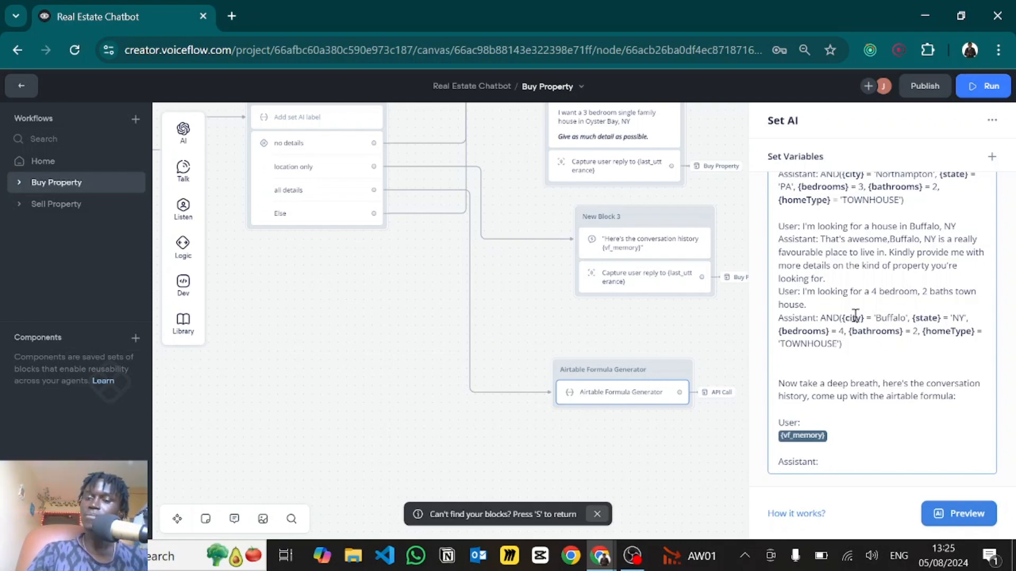
scroll(856, 316, "up", 1)
scroll(855, 316, "down", 1)
scroll(841, 315, "up", 5)
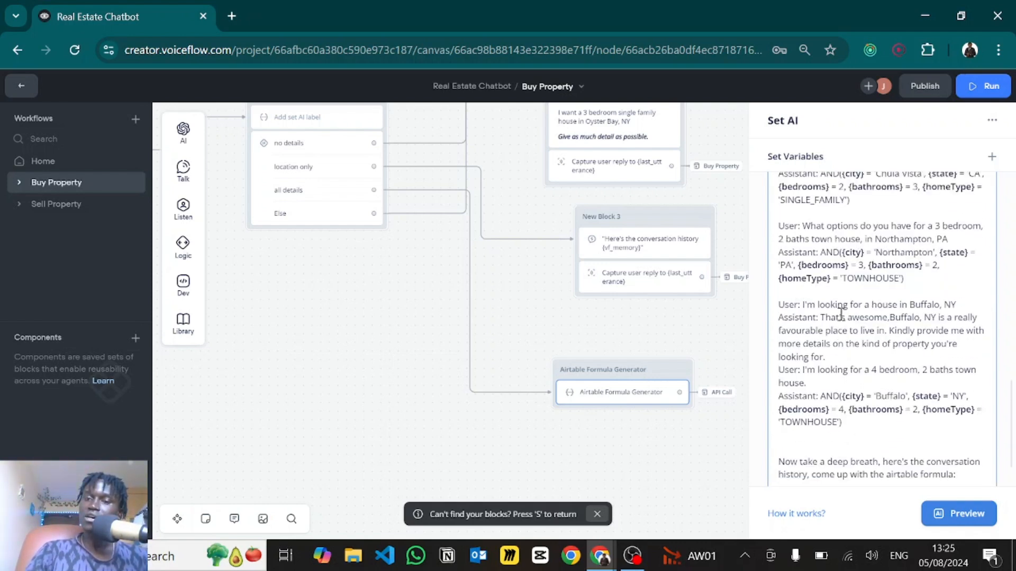
scroll(841, 315, "up", 4)
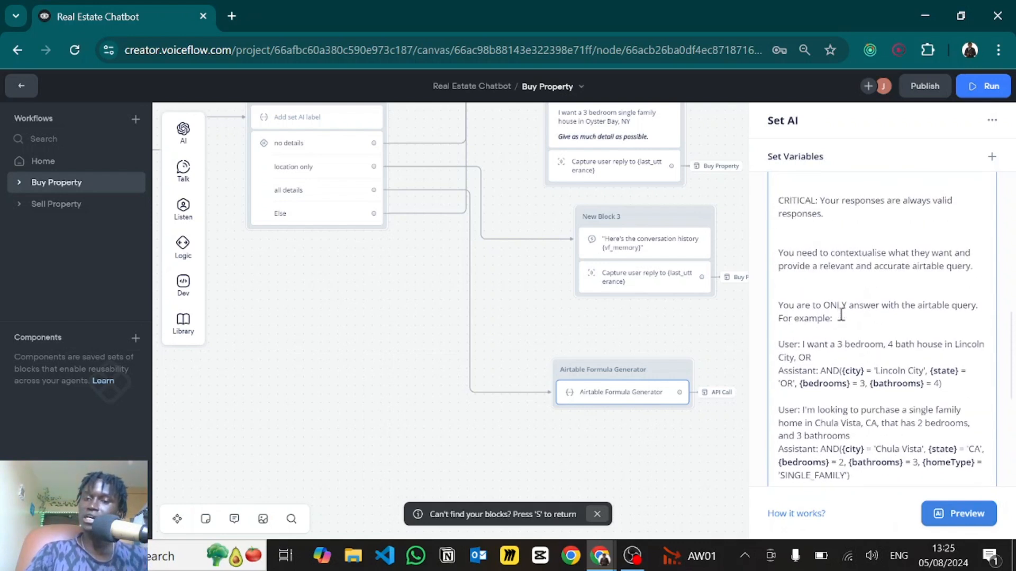
scroll(841, 316, "down", 2)
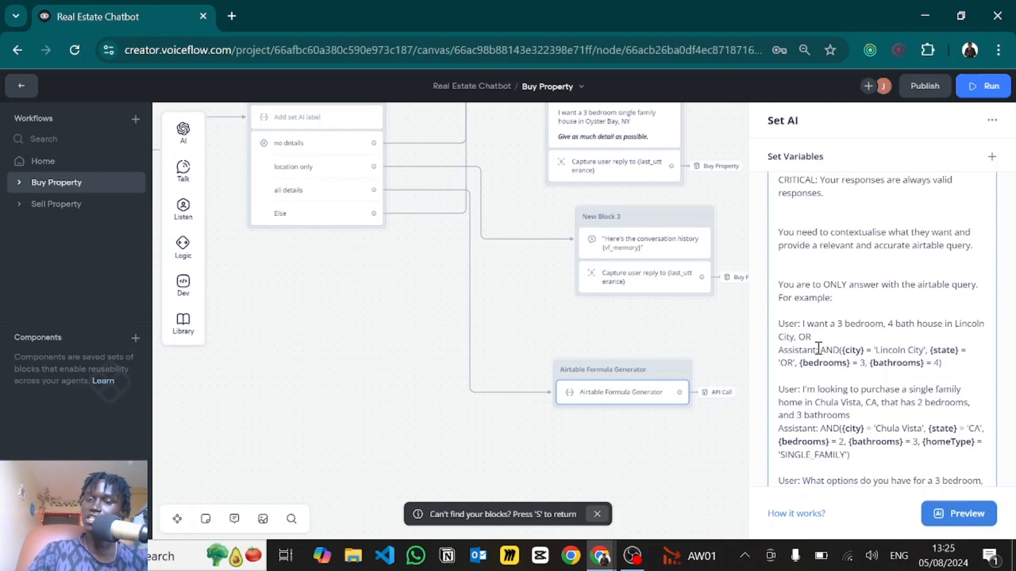
left_click_drag(819, 350, 874, 352)
left_click(844, 327)
scroll(844, 327, "down", 2)
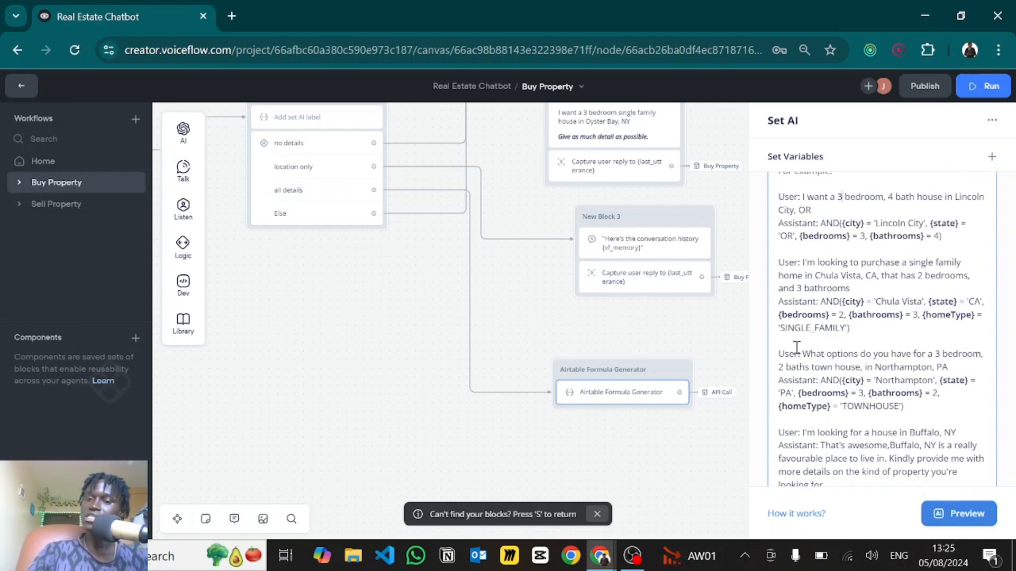
scroll(814, 413, "down", 4)
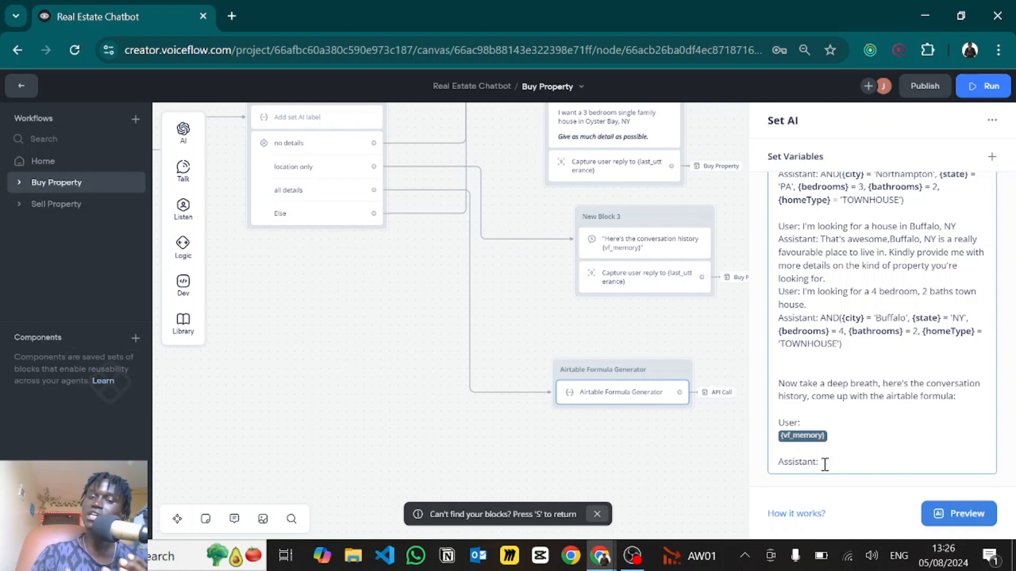
- Jump from the formula generator to the linked API Call block and open its request settings
left_click(669, 465)
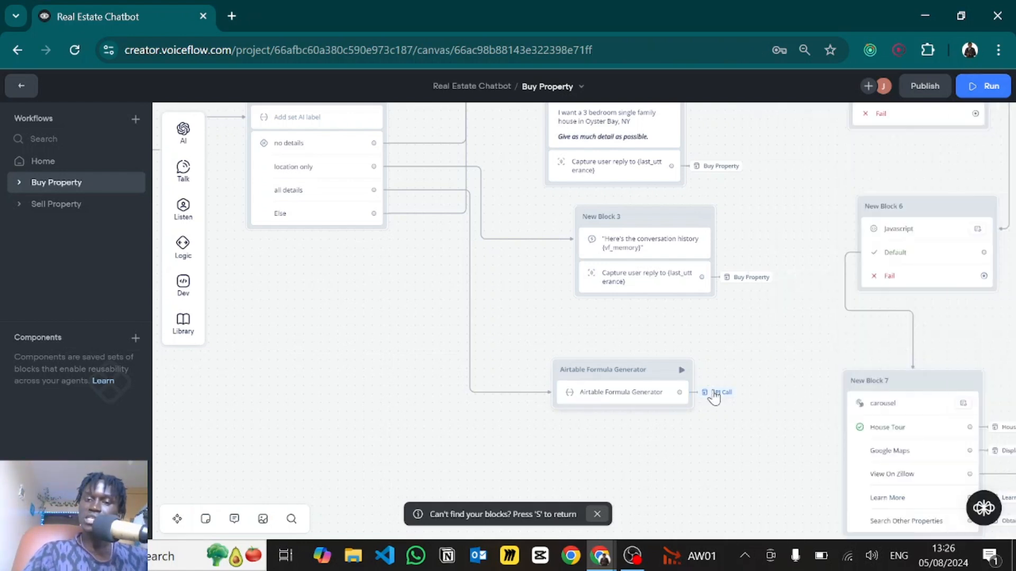
mouse_move(711, 396)
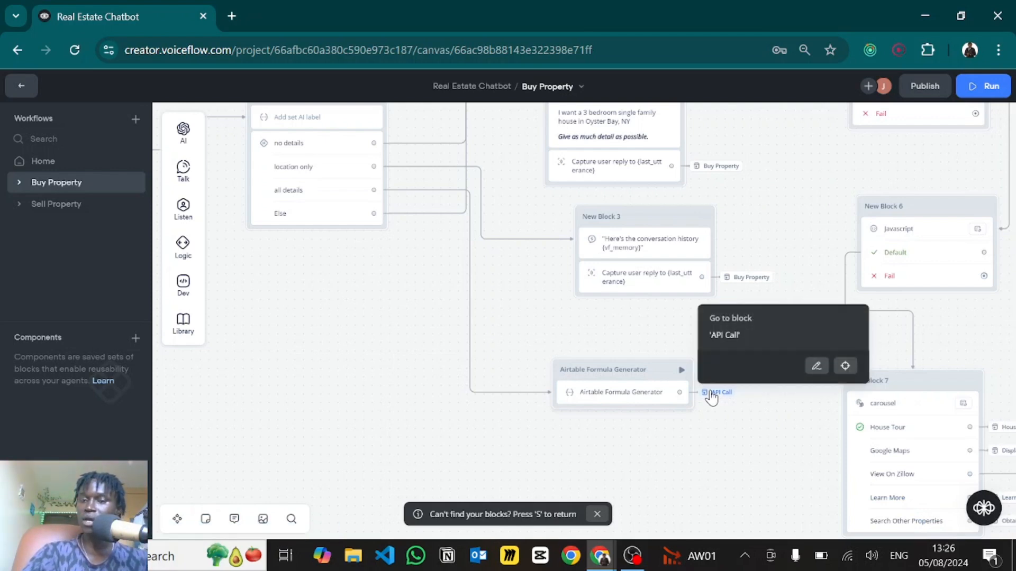
left_click(845, 367)
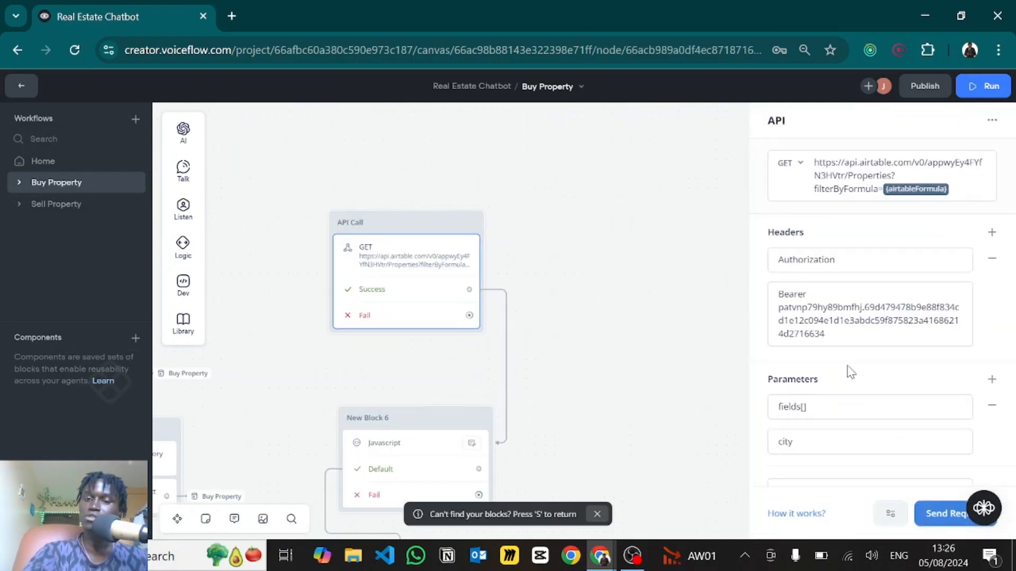
left_click(585, 340)
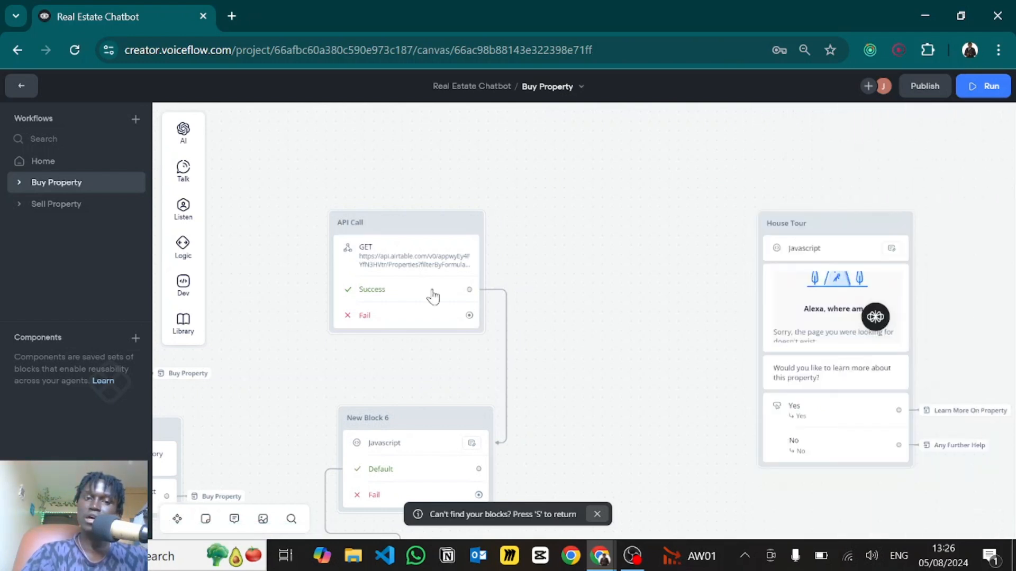
left_click(401, 290)
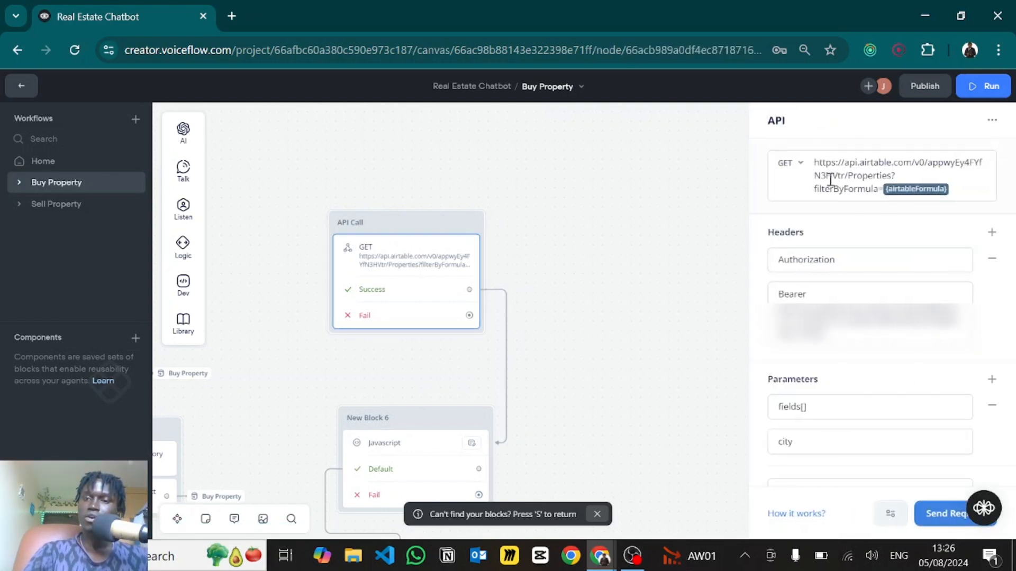
double_click(890, 176)
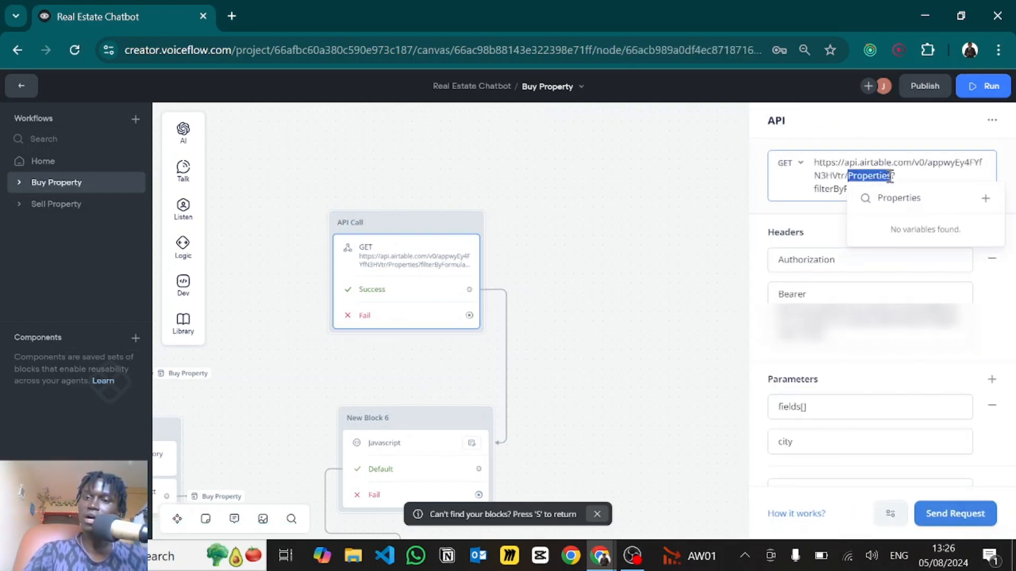
left_click(826, 174)
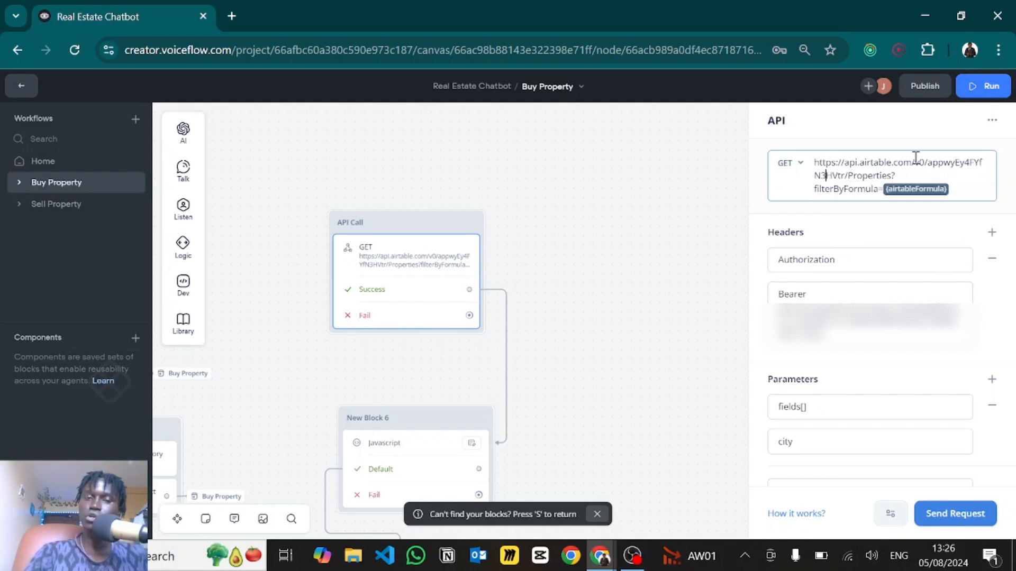
key("alt+Tab")
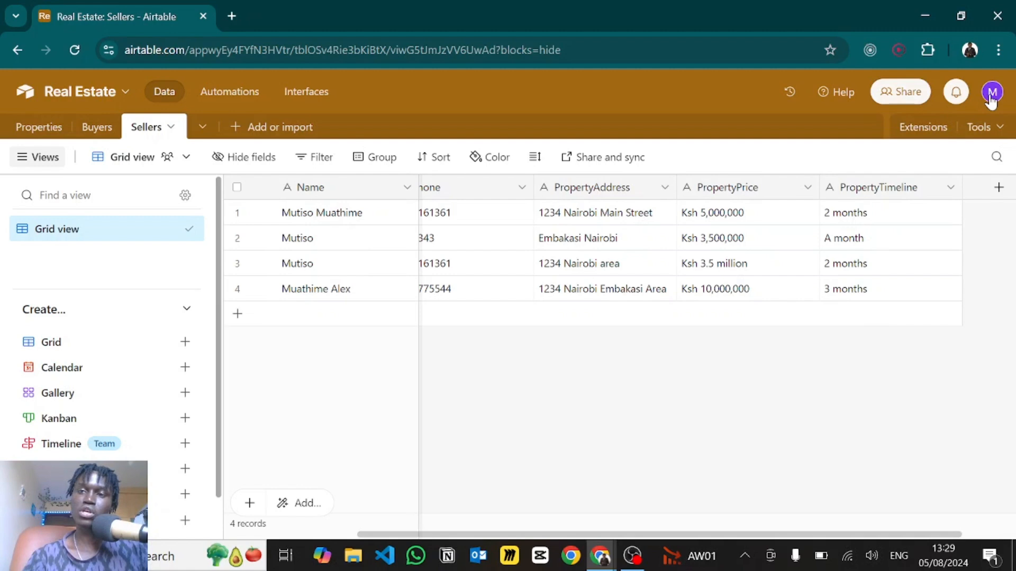
left_click(992, 92)
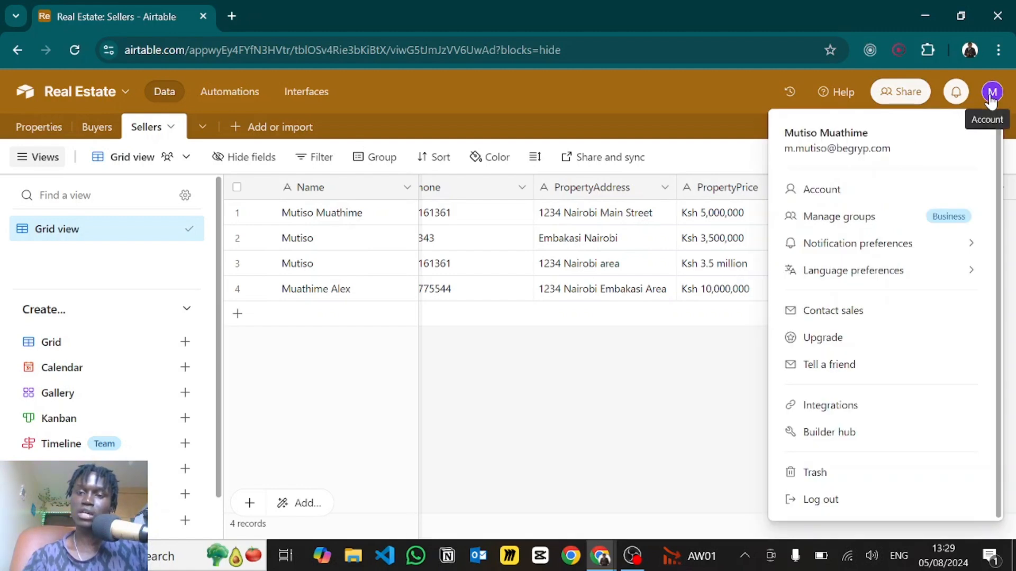
- Open the Builder Hub's Personal access tokens page from the Airtable account menu
left_click(811, 437)
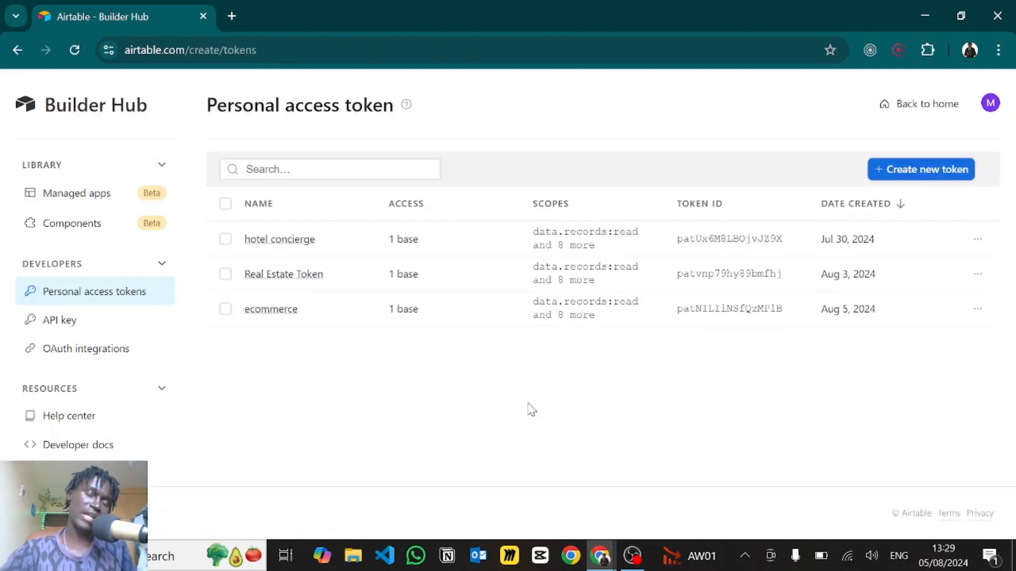
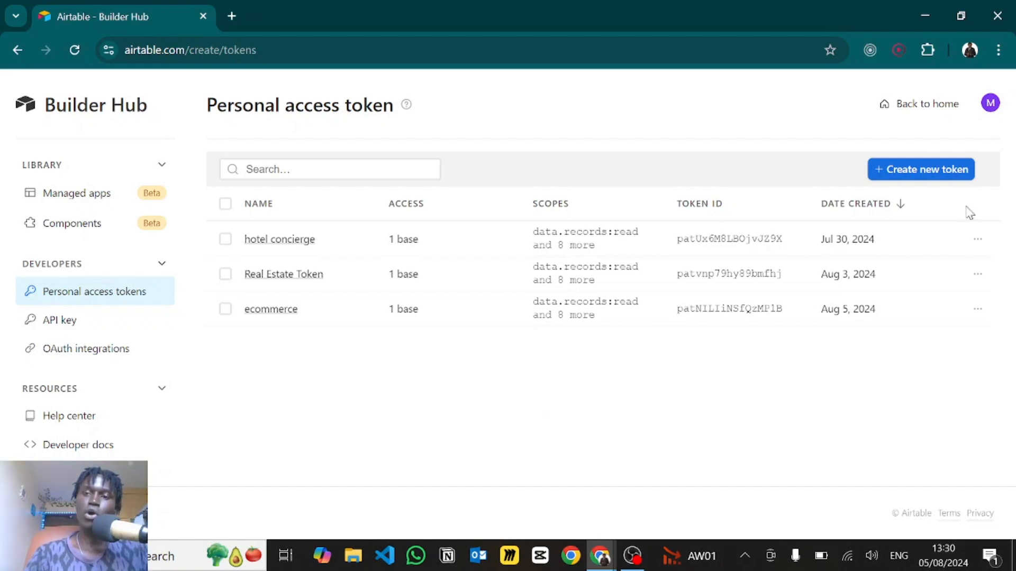
- Start a new personal access token with scopes from data.records:read through user.email:read
left_click(909, 170)
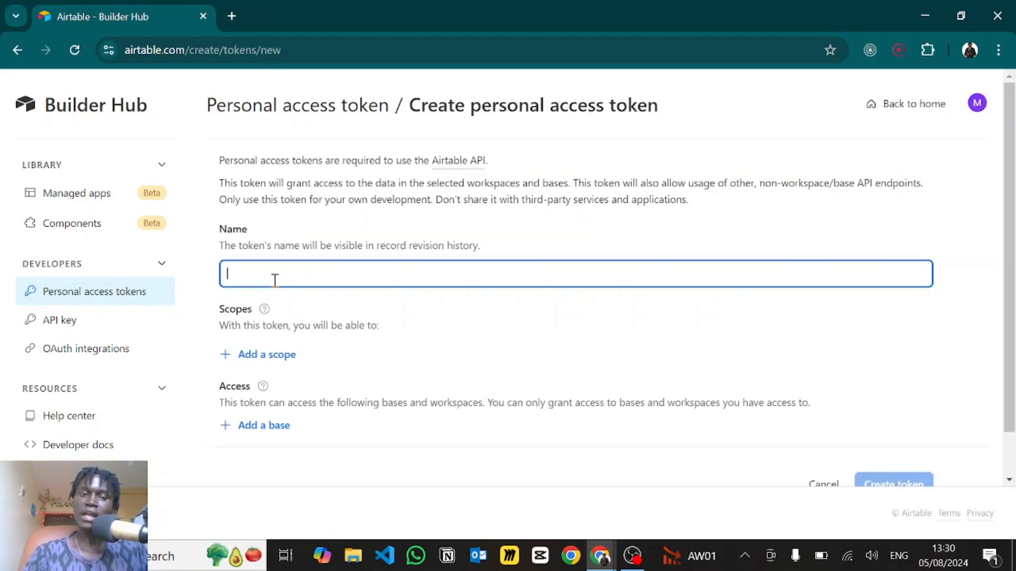
left_click(248, 361)
left_click(316, 231)
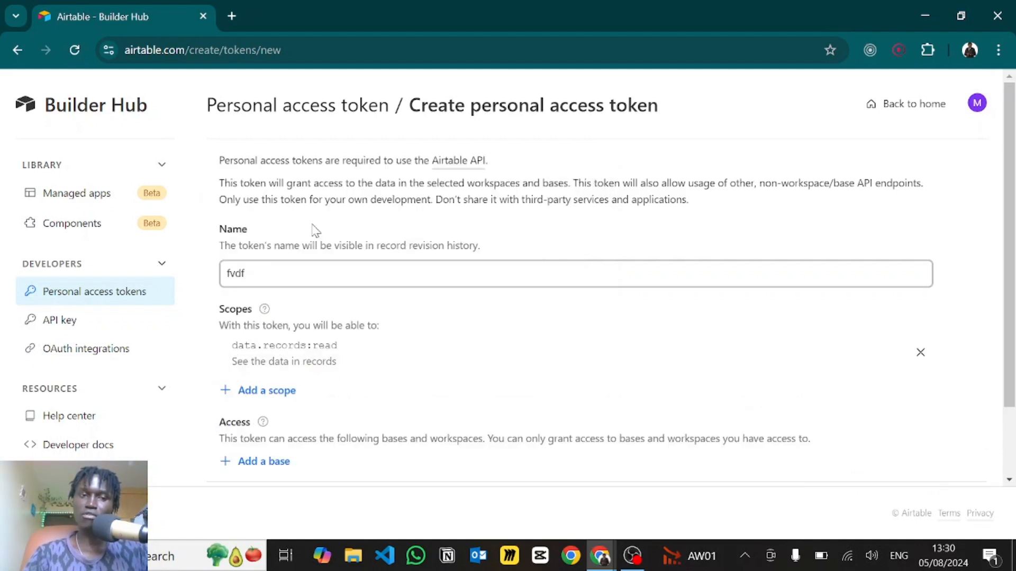
left_click(257, 394)
left_click(278, 259)
left_click(267, 427)
left_click(277, 297)
left_click(273, 462)
left_click(276, 329)
scroll(275, 318, "down", 4)
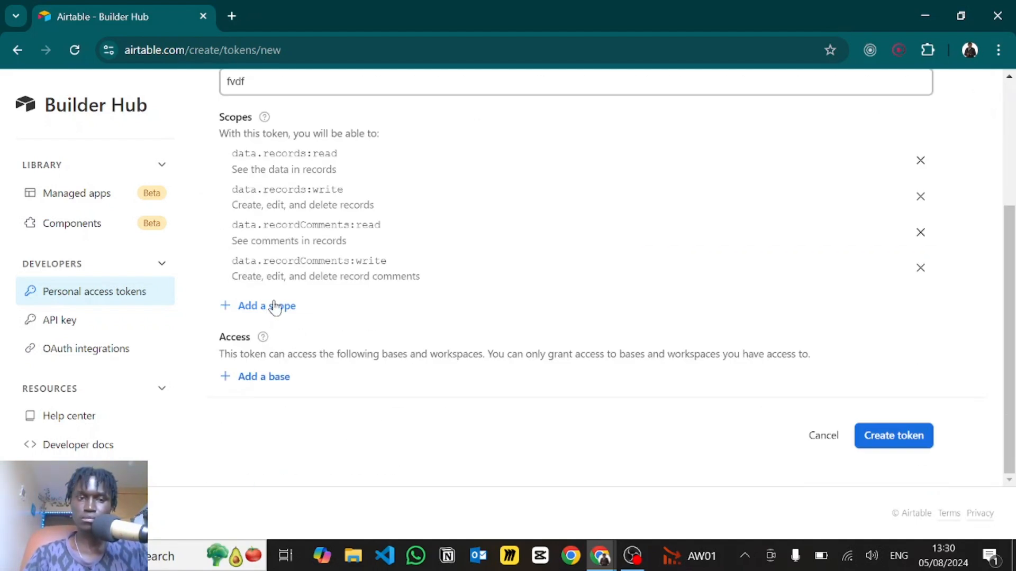
left_click(274, 306)
left_click(295, 224)
left_click(276, 377)
left_click(289, 248)
left_click(276, 413)
left_click(288, 316)
left_click(277, 448)
left_click(290, 414)
scroll(315, 323, "down", 3)
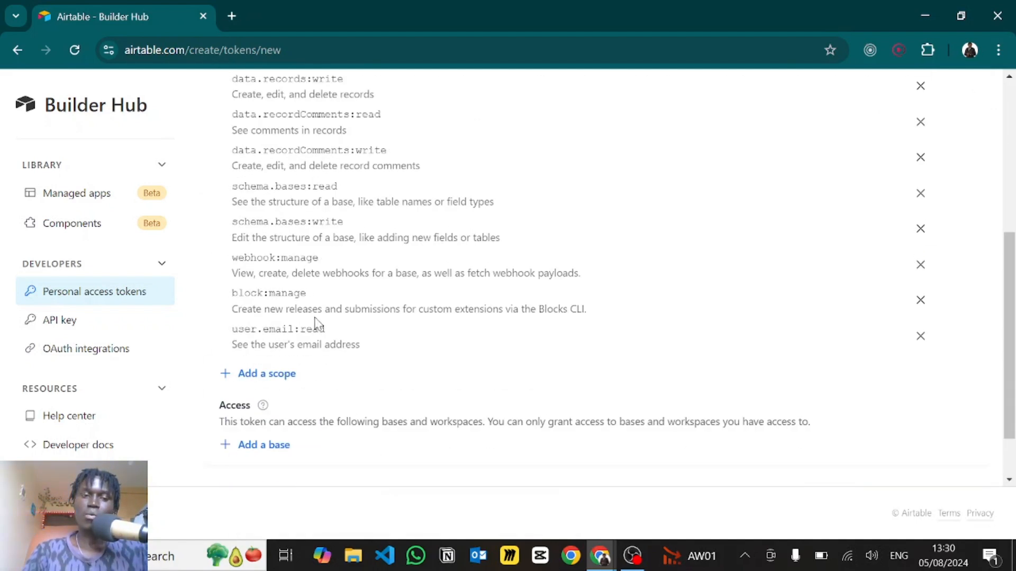
- Grant the token access to the Real Estate base, then abandon the unfinished token
left_click(248, 377)
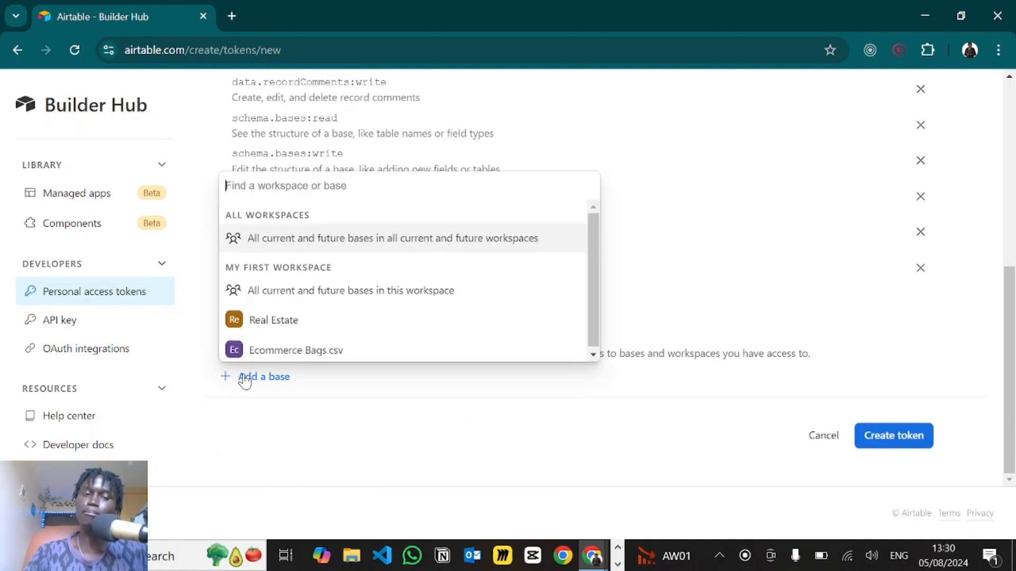
left_click(272, 323)
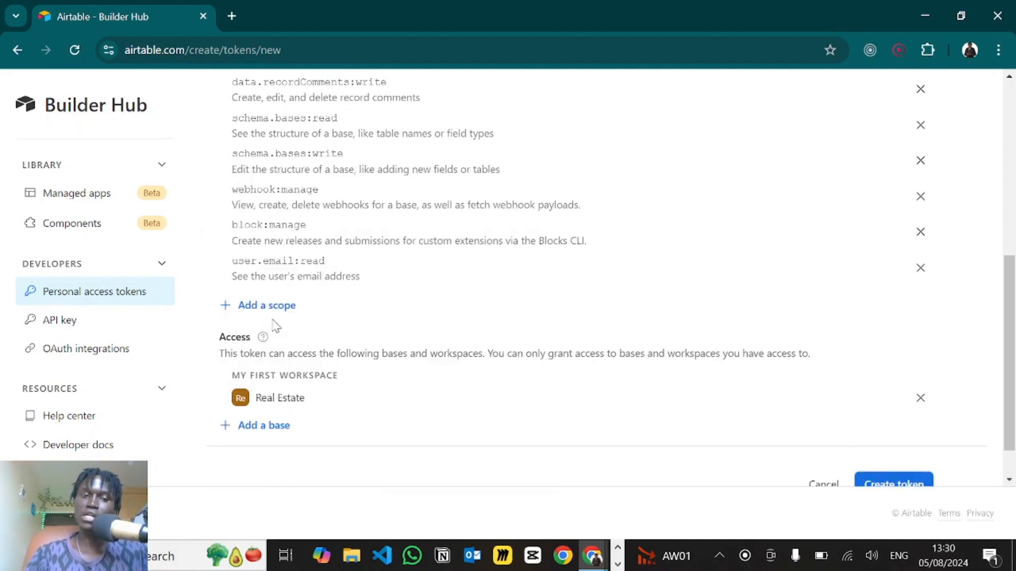
scroll(373, 406, "down", 1)
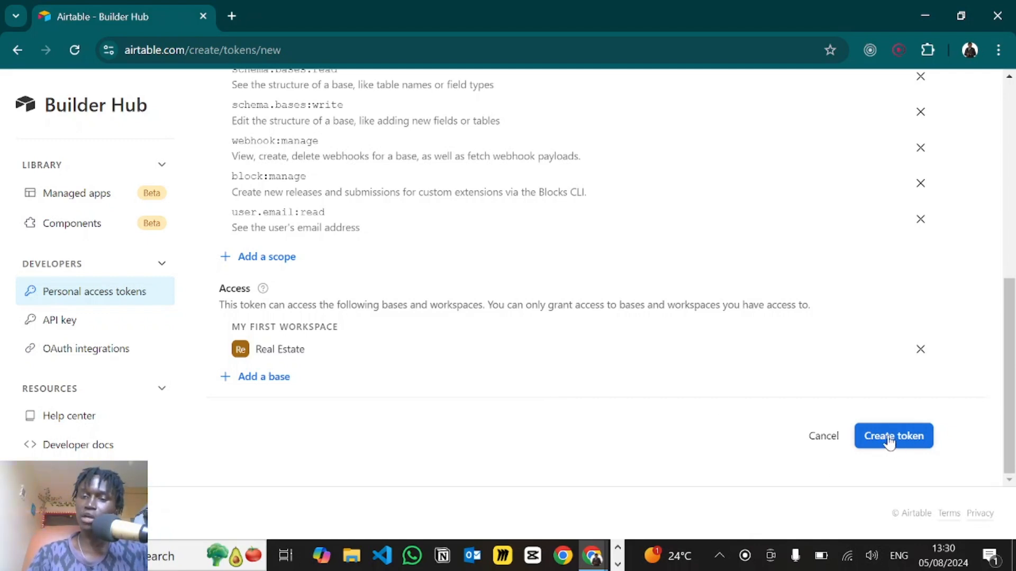
left_click(815, 437)
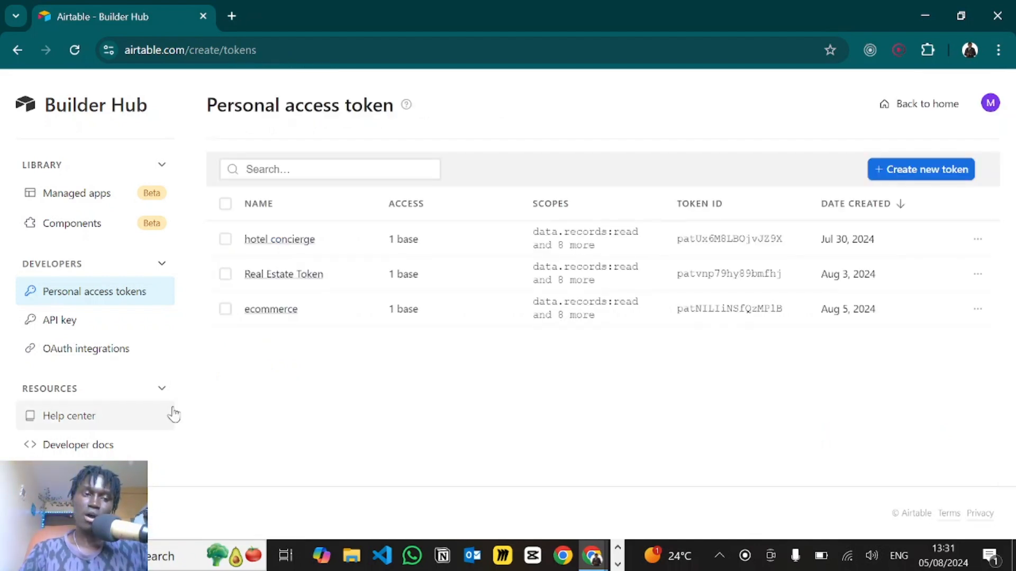
- Open the Real Estate base's Web API docs and select the Properties List records example URL
left_click(66, 447)
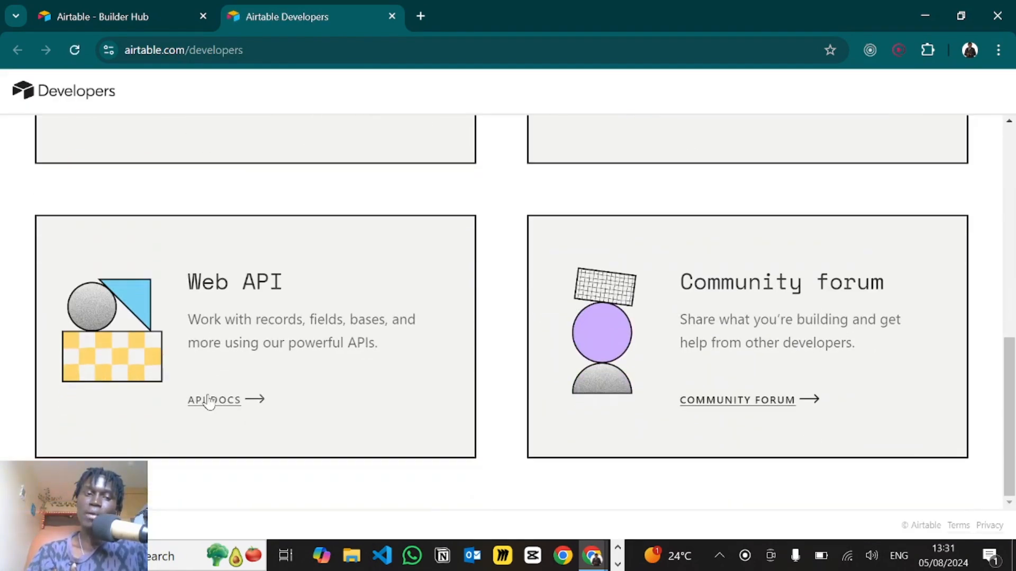
left_click(210, 401)
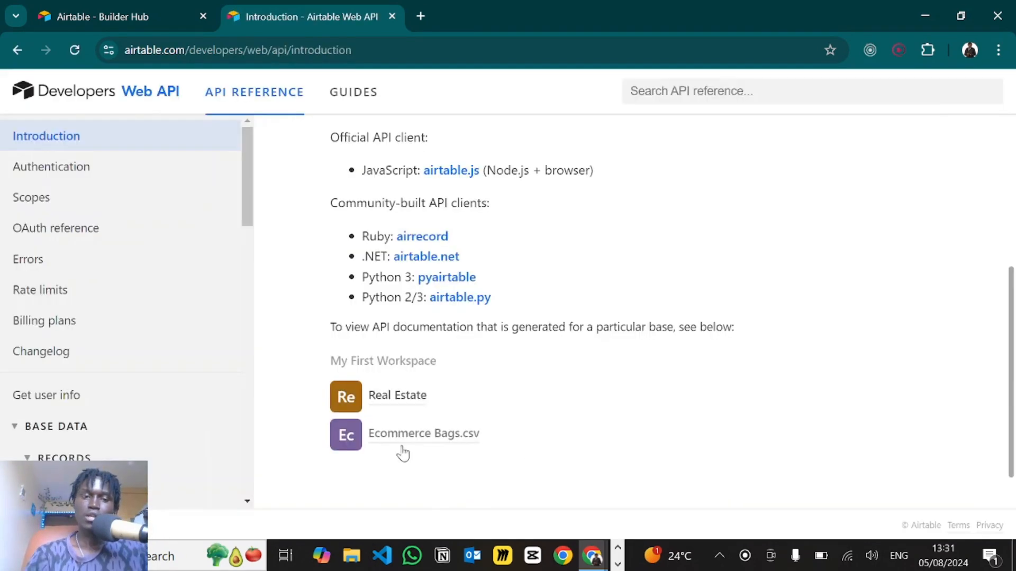
scroll(465, 399, "down", 1)
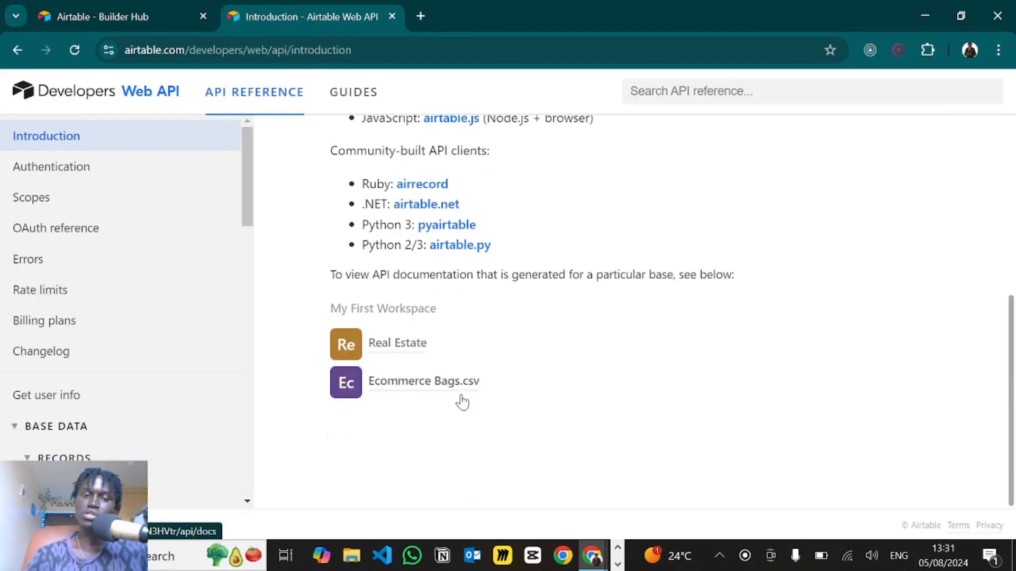
left_click(379, 353)
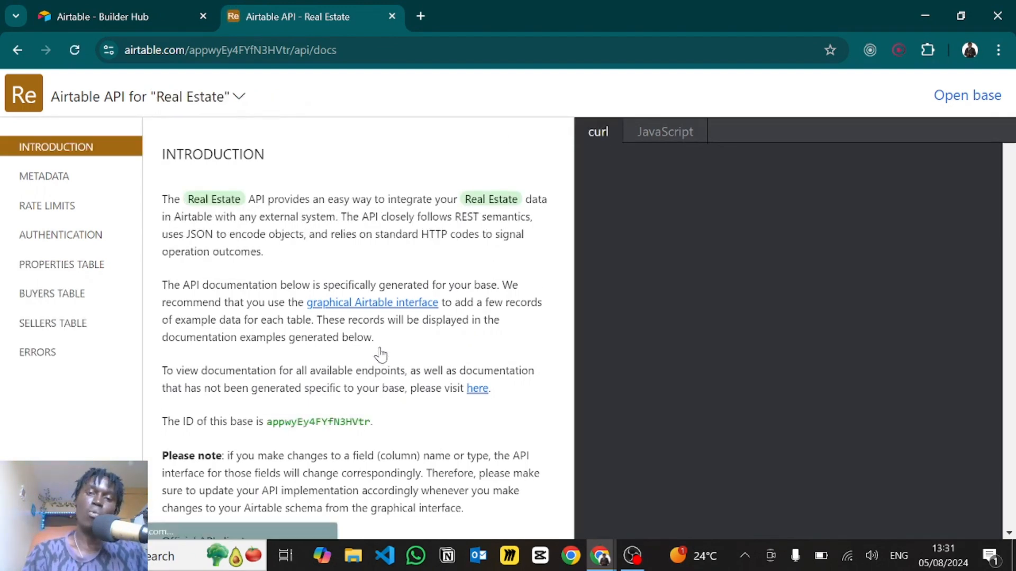
left_click(73, 274)
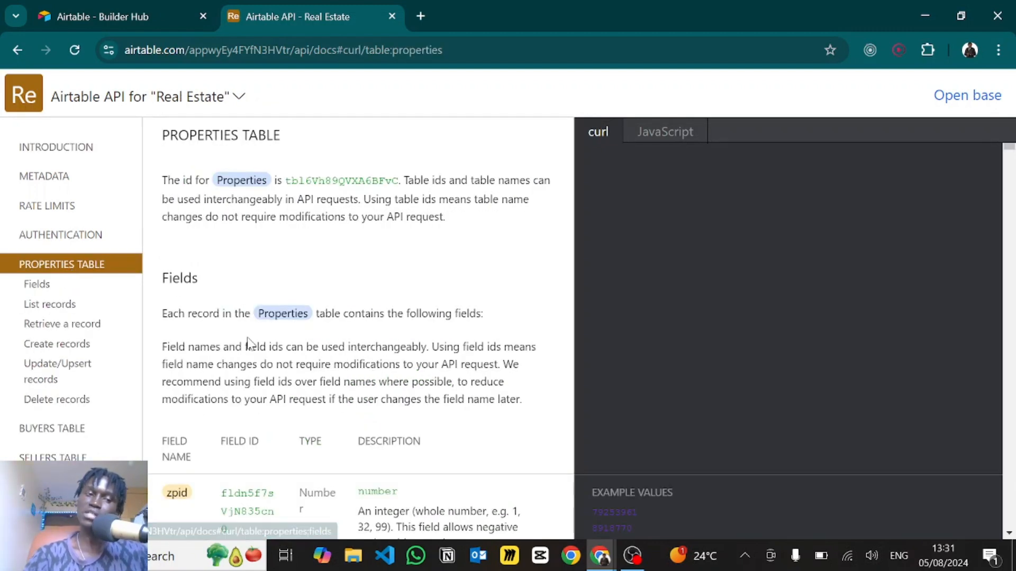
scroll(250, 360, "down", 2)
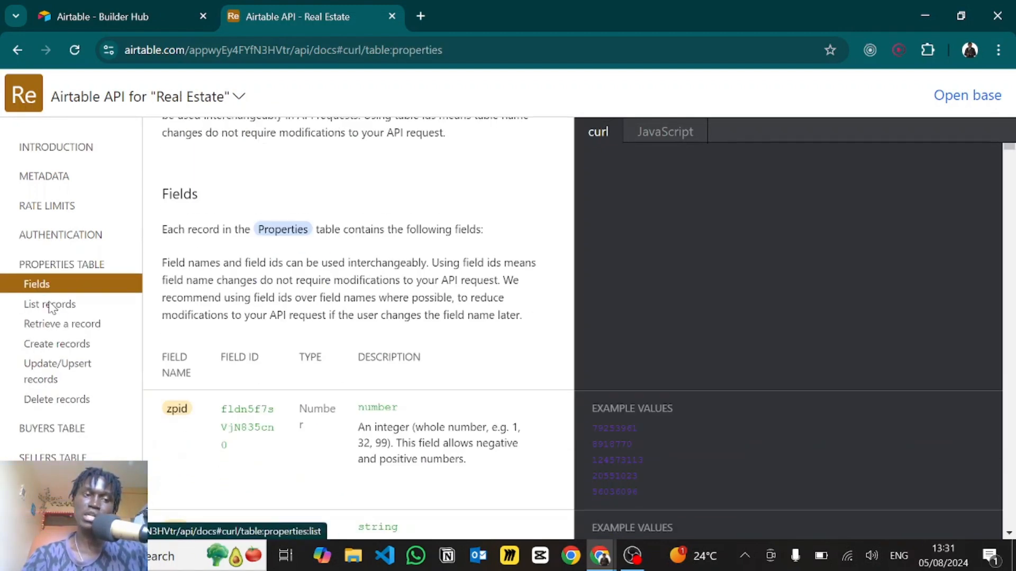
left_click(51, 308)
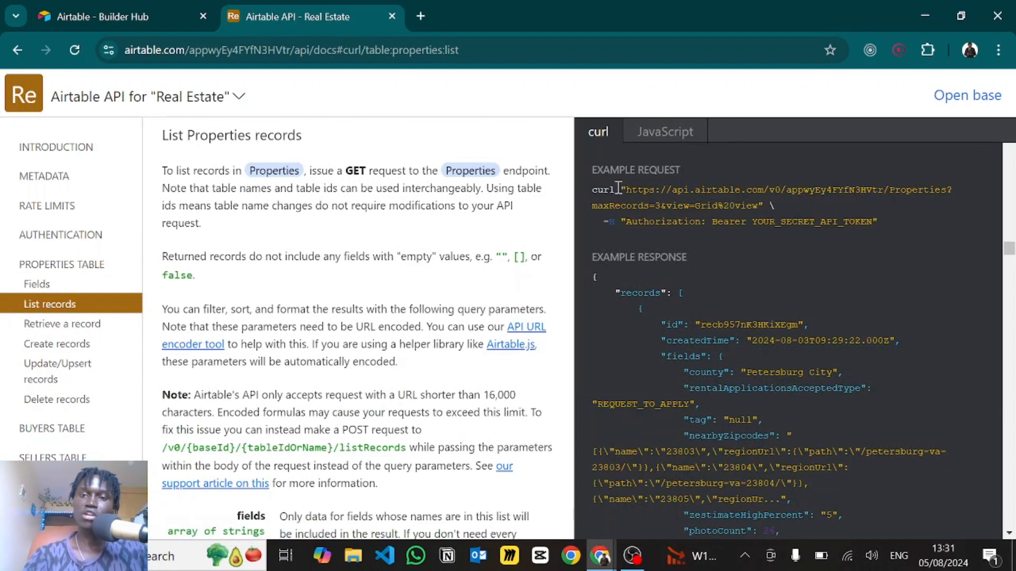
left_click_drag(629, 192, 942, 191)
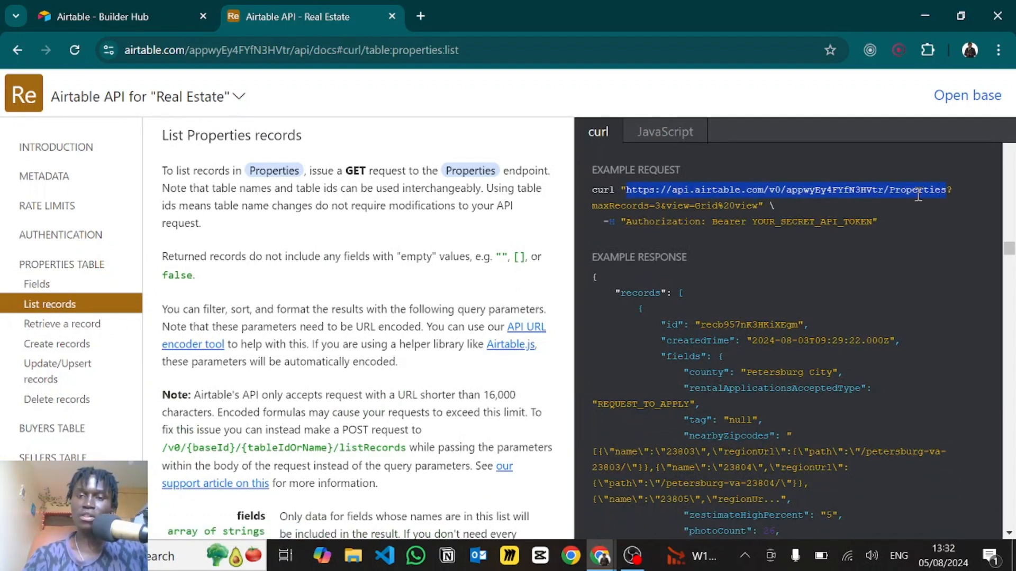
key("alt+Tab")
key("alt+Tab")
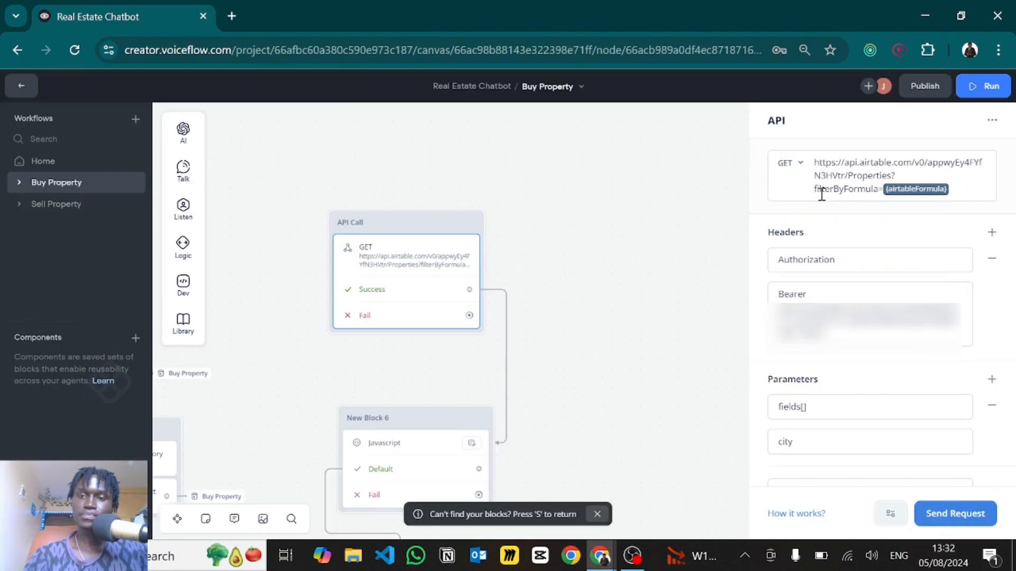
- Replace the API Call's endpoint with the Airtable Properties URL
left_click_drag(890, 176, 808, 169)
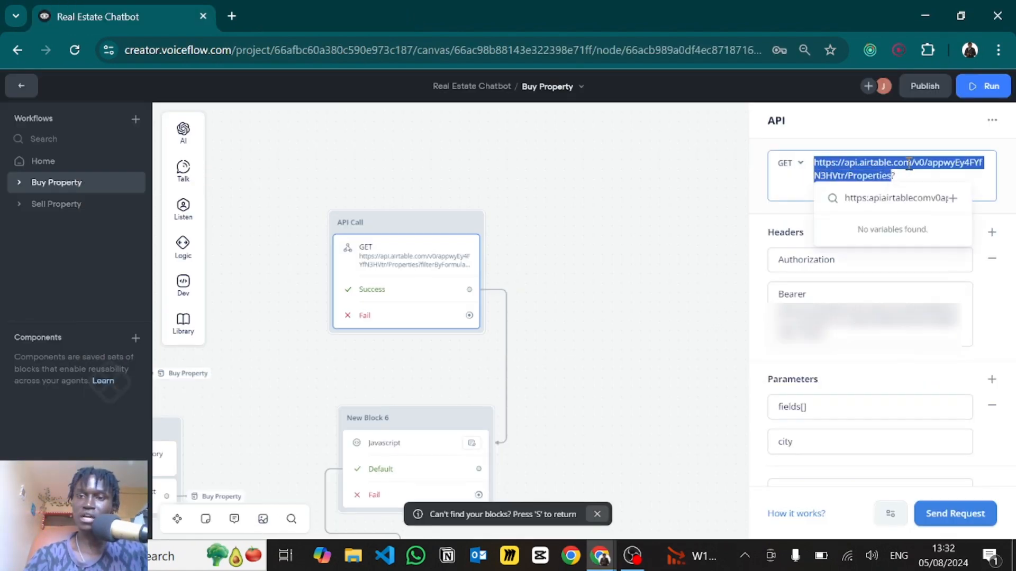
left_click(894, 175)
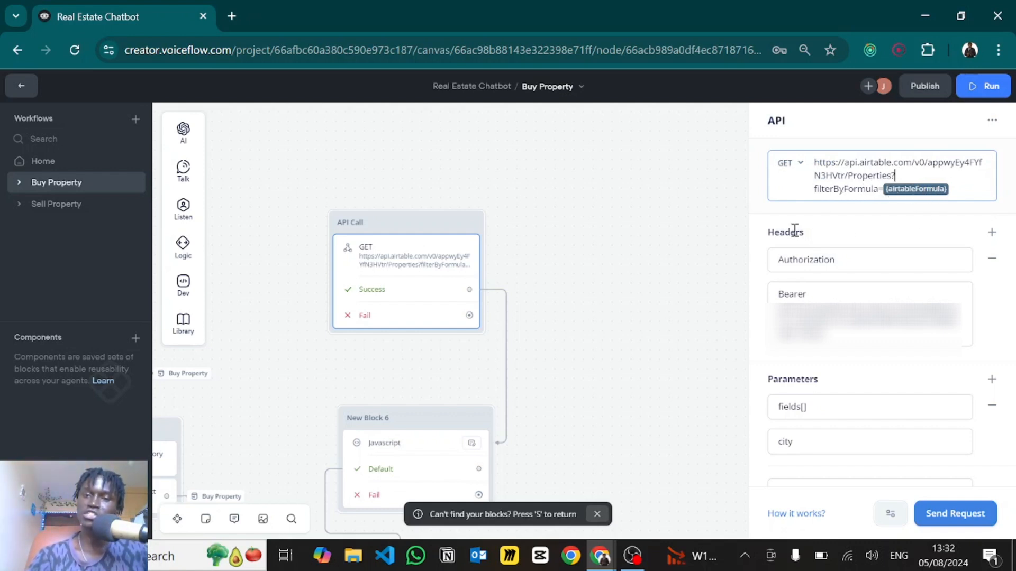
scroll(823, 235, "down", 1)
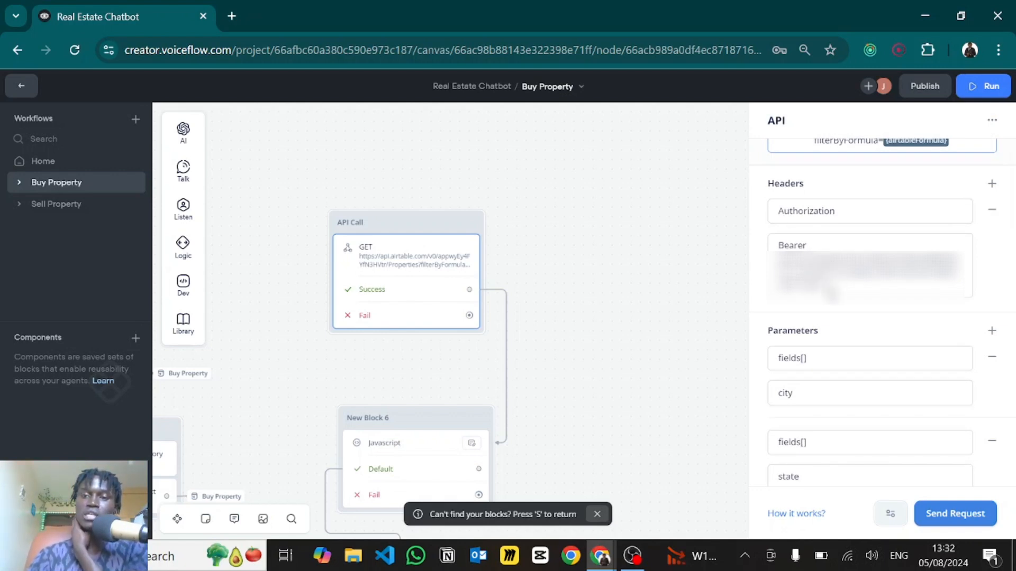
- Swap the access token in as the Bearer authorization header value
left_click(832, 293)
double_click(810, 280)
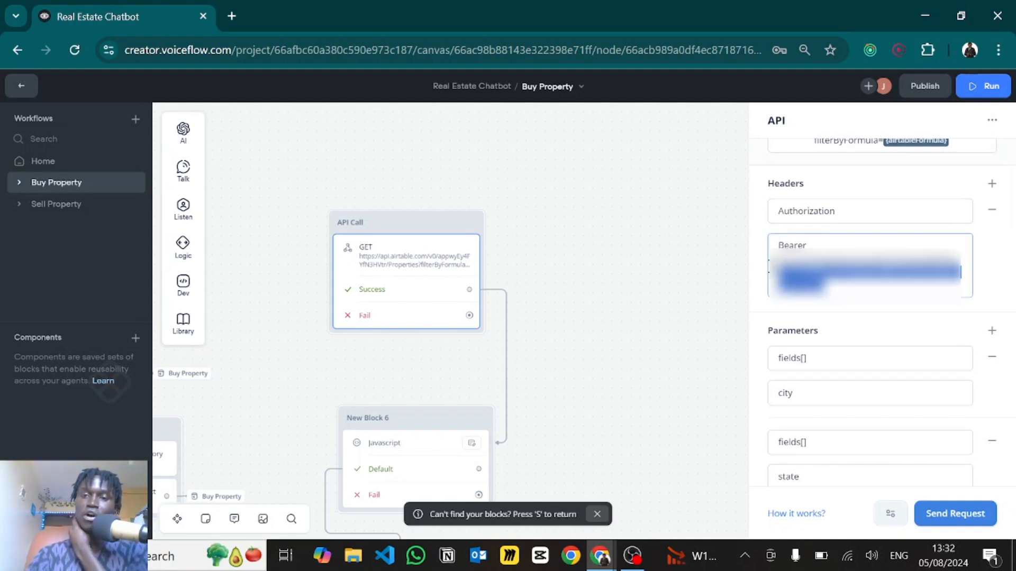
key("ctrl+a")
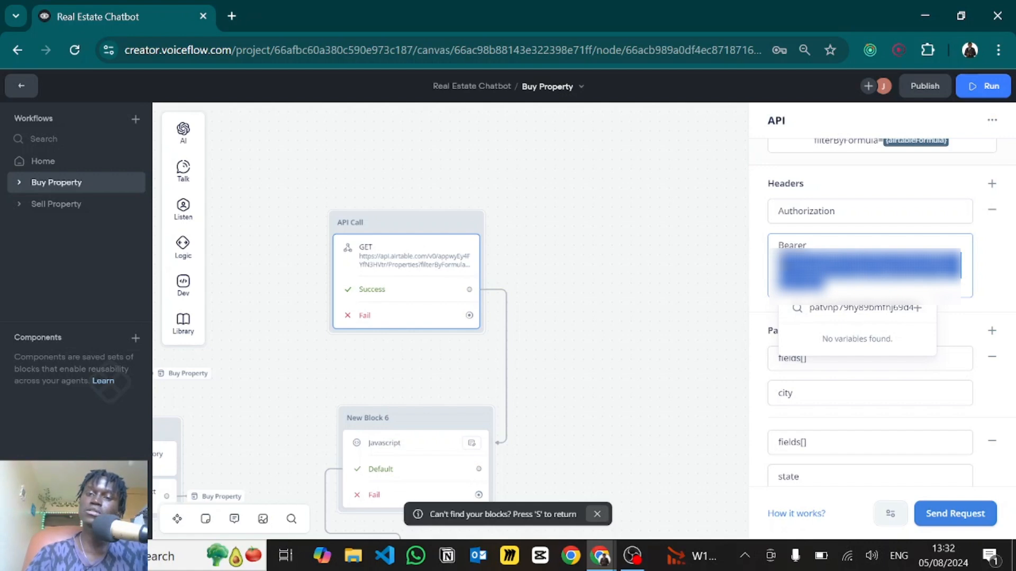
key("Escape")
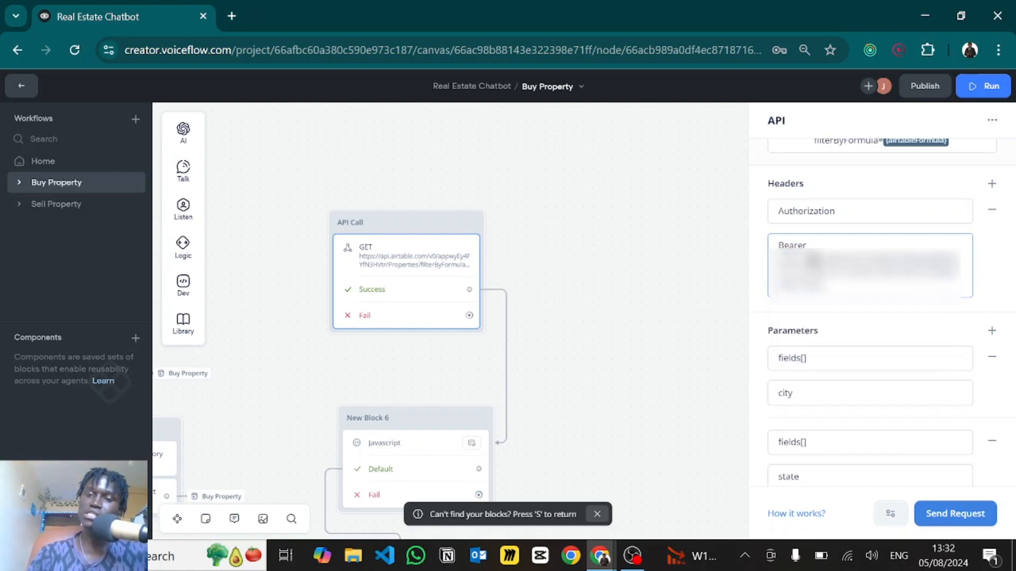
scroll(819, 331, "down", 1)
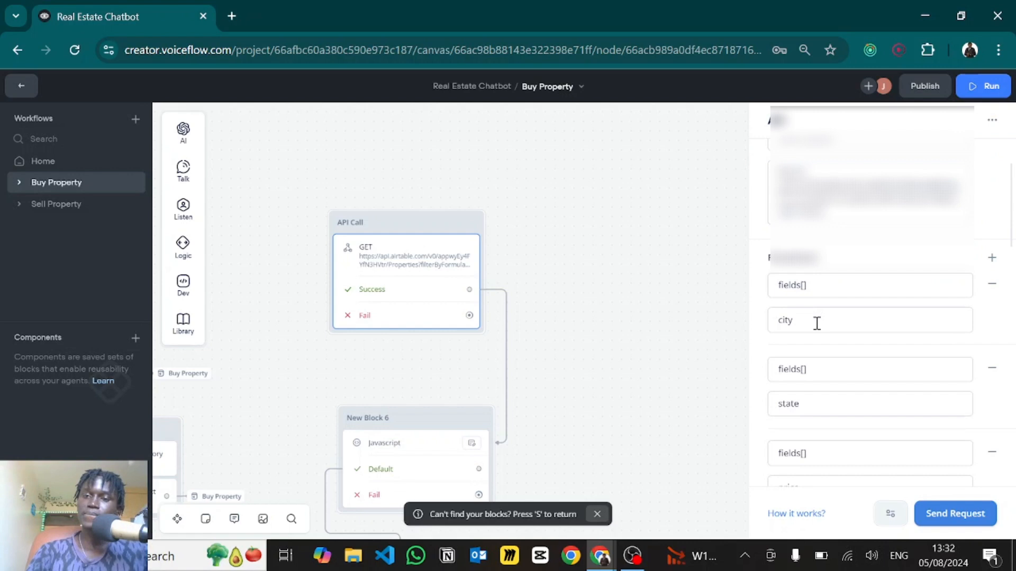
scroll(817, 323, "down", 2)
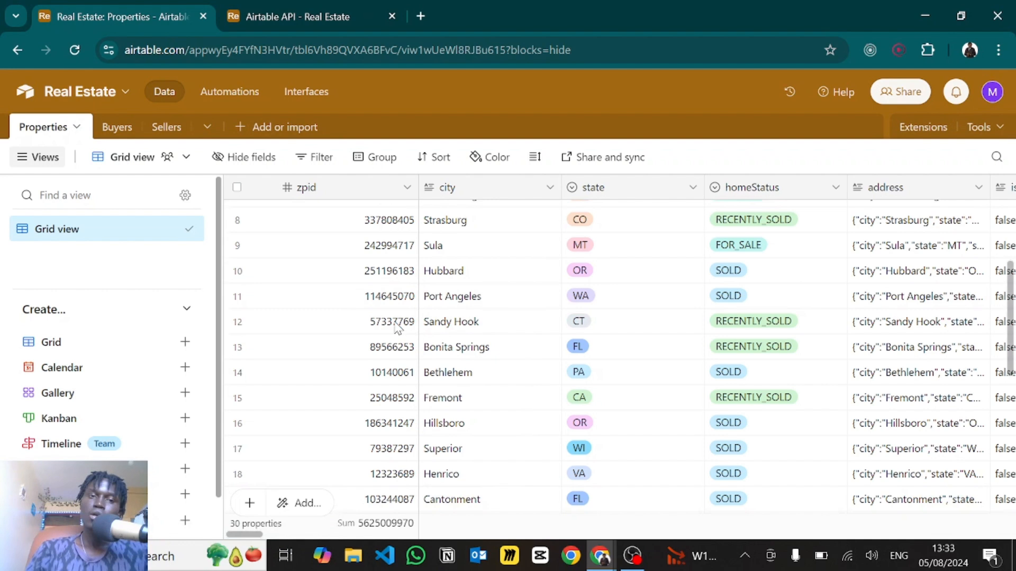
scroll(645, 331, "up", 5)
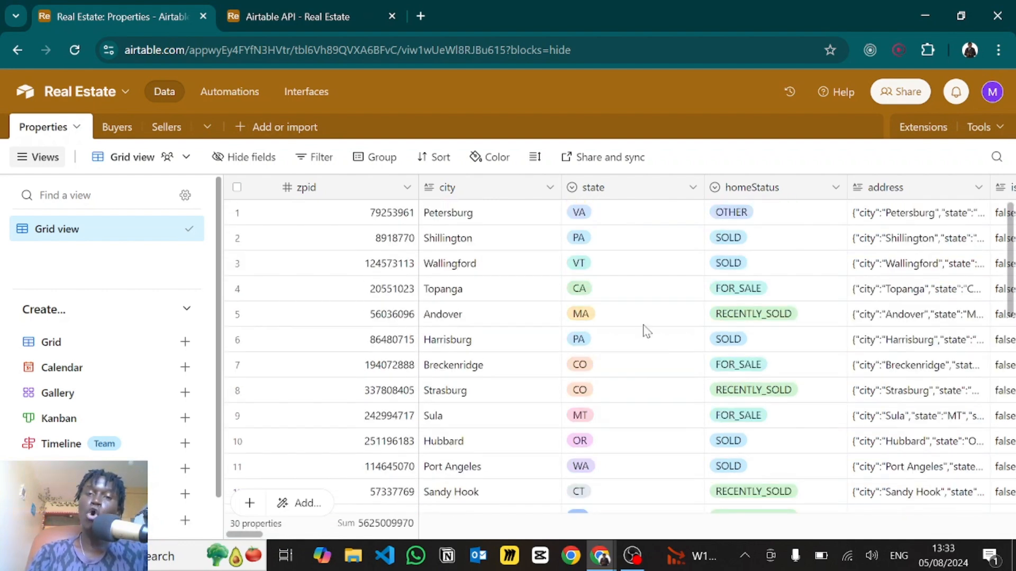
- Scroll the Properties grid right to the nearbyCities column, then return to Voiceflow
scroll(646, 331, "right", 10)
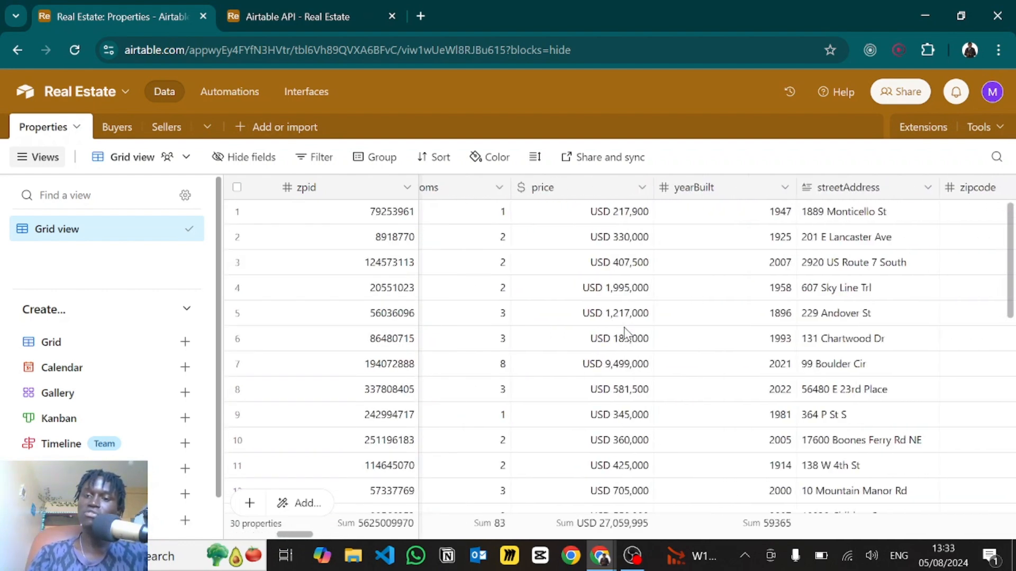
scroll(626, 332, "right", 15)
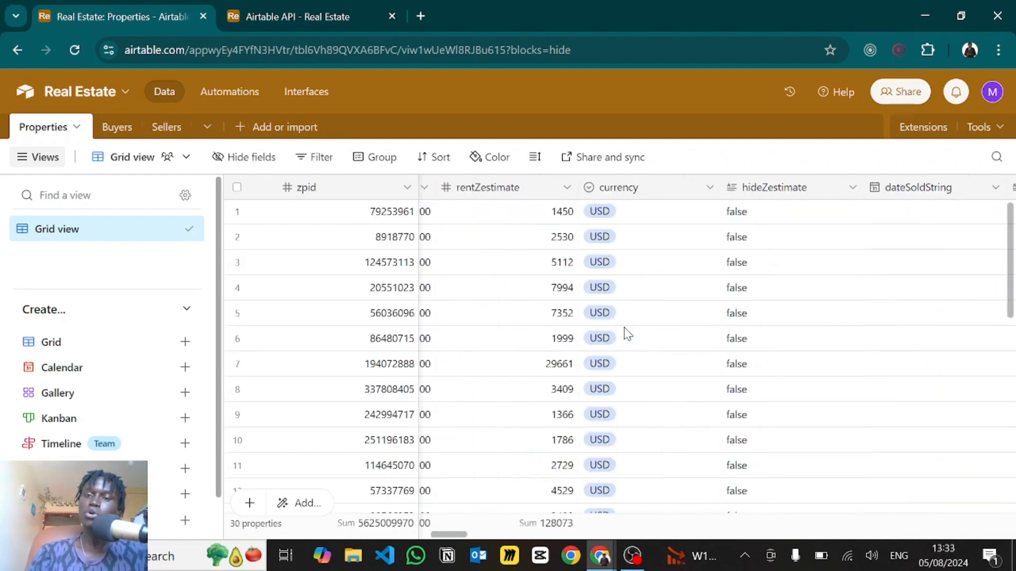
scroll(626, 332, "right", 15)
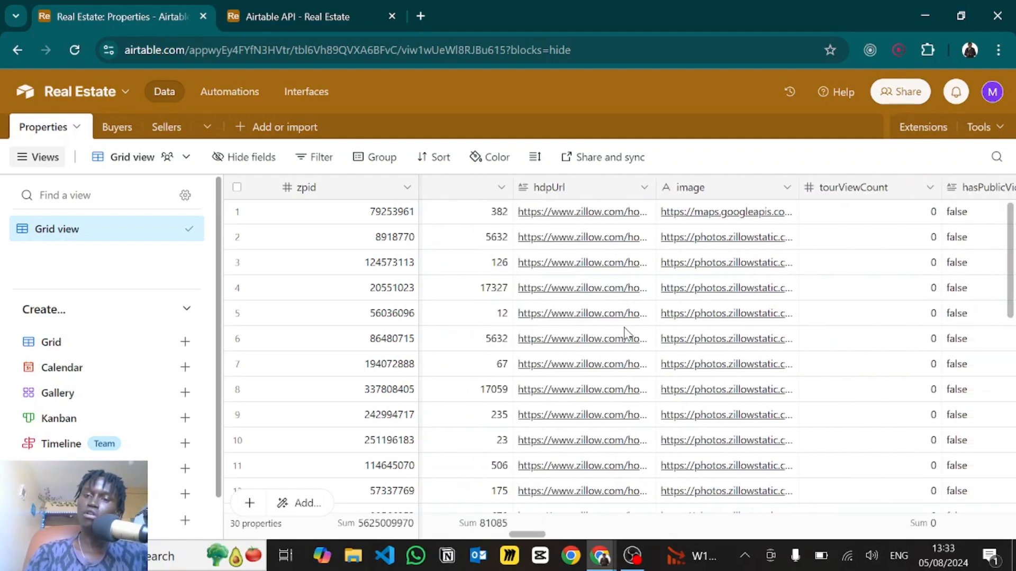
scroll(626, 333, "right", 15)
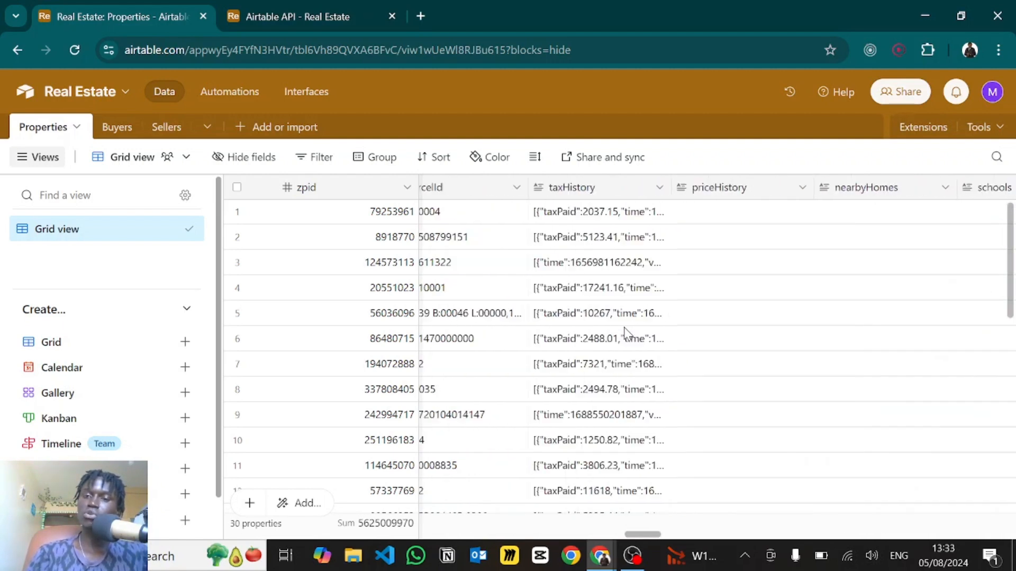
scroll(626, 332, "right", 10)
key("alt+Tab")
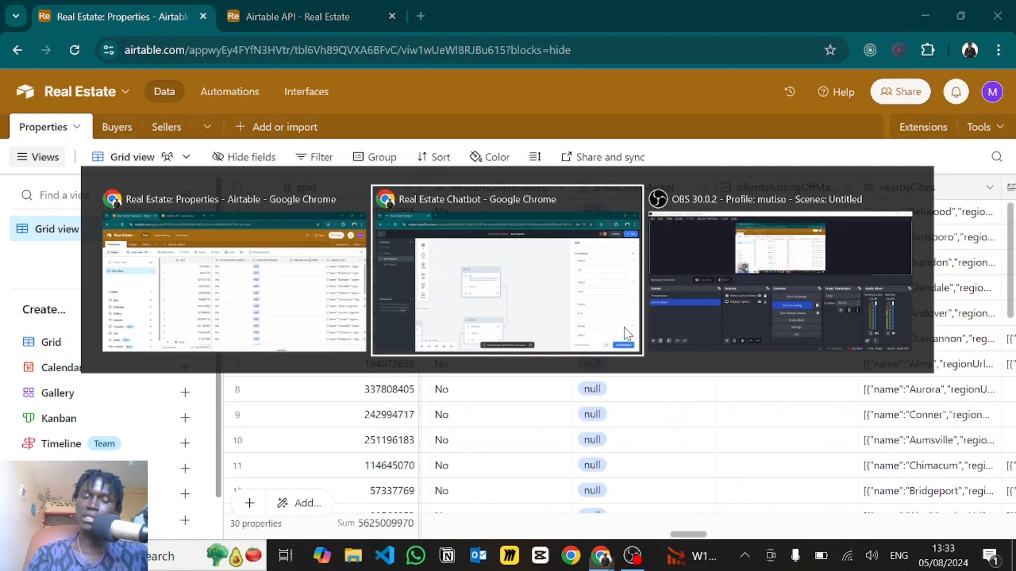
- Inspect the first fields[] parameter key and its city value
scroll(873, 196, "up", 3)
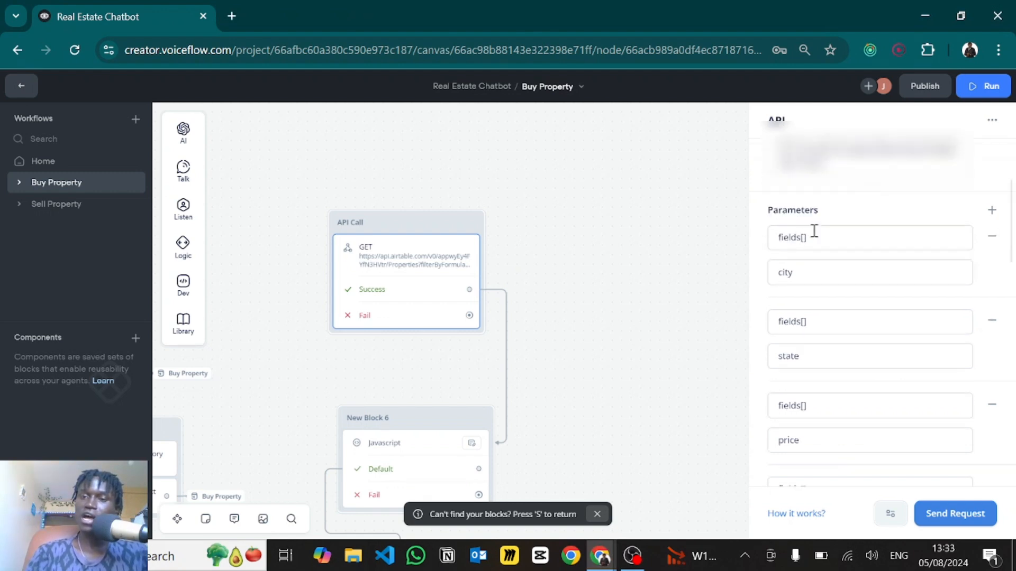
left_click_drag(799, 238, 808, 238)
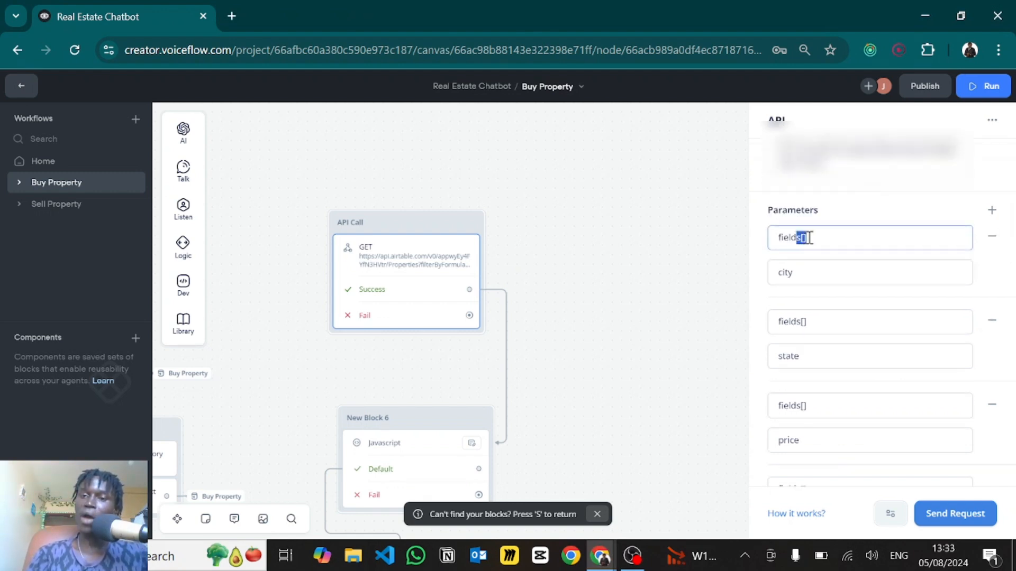
left_click(809, 237)
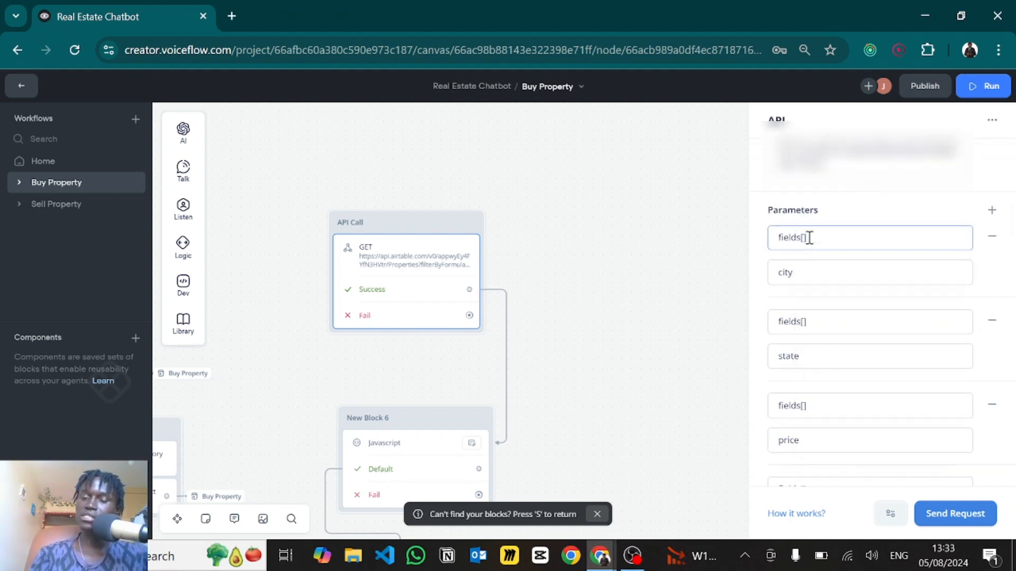
left_click(796, 276)
double_click(788, 276)
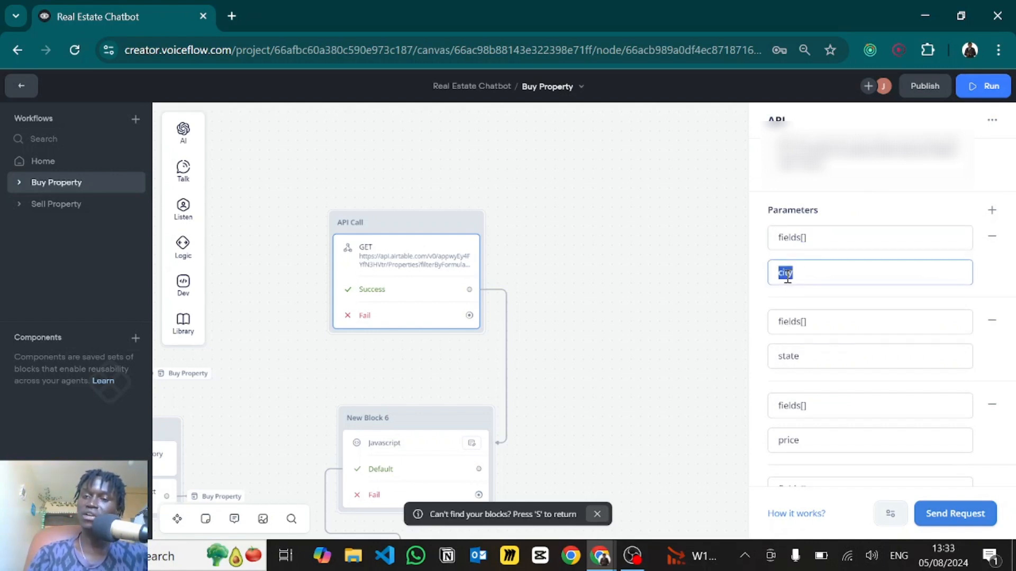
left_click(823, 274)
scroll(820, 303, "down", 1)
scroll(819, 303, "down", 6)
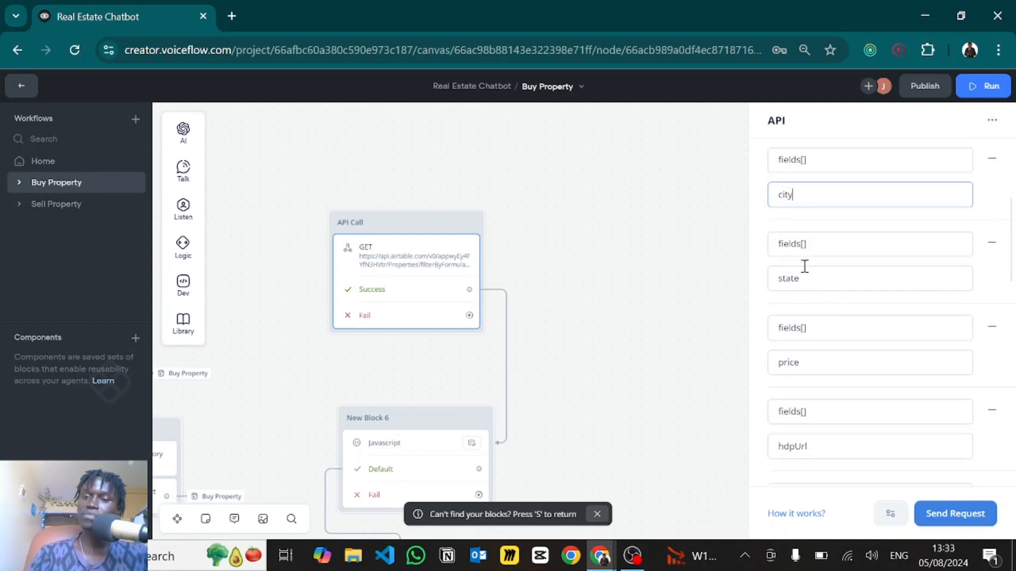
scroll(809, 322, "down", 3)
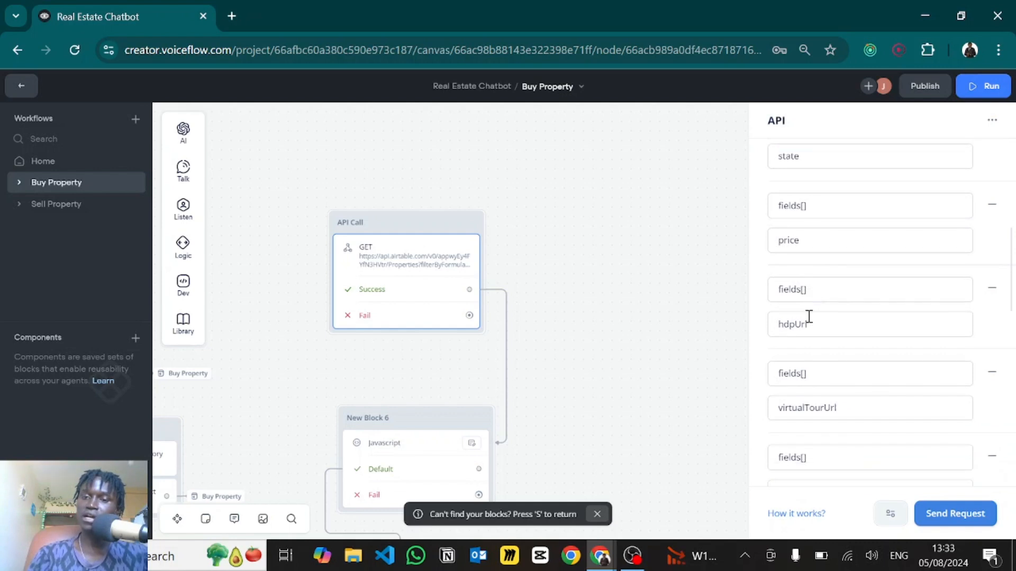
- Check the hdpUrl and virtualTourUrl field values further down the parameters
double_click(817, 289)
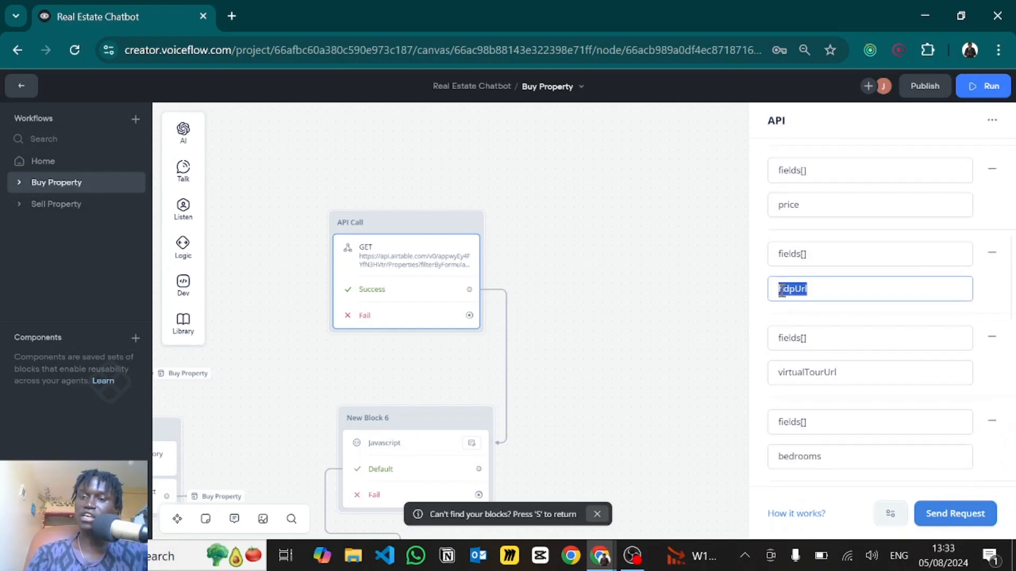
left_click(839, 283)
scroll(839, 283, "down", 2)
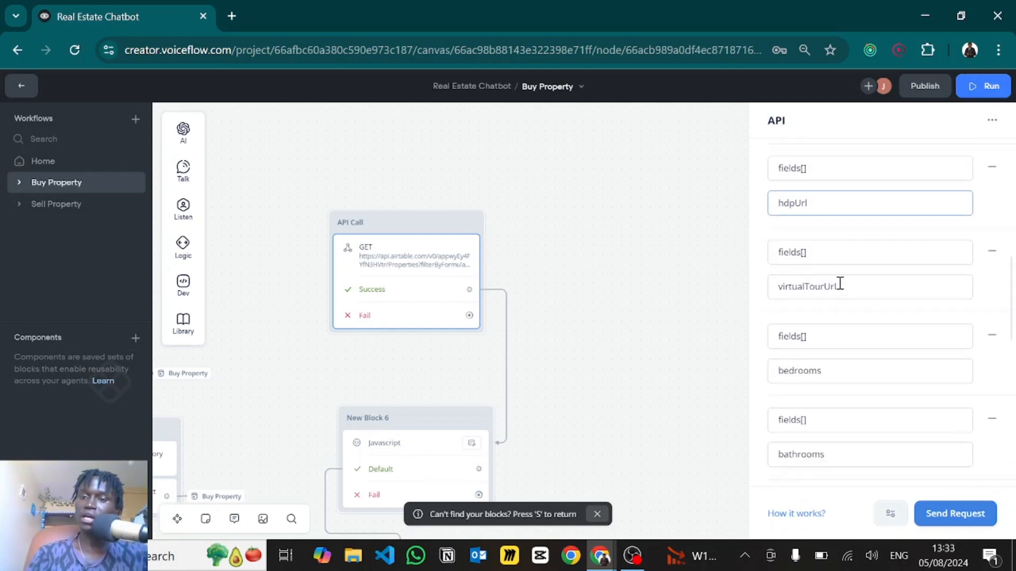
double_click(855, 283)
left_click(852, 278)
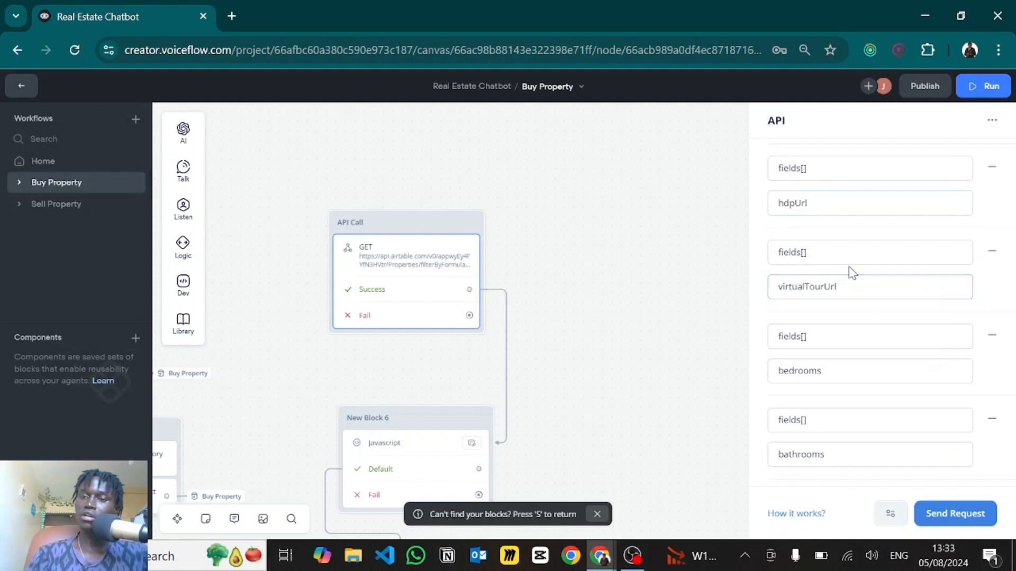
scroll(850, 272, "down", 2)
scroll(850, 272, "down", 2)
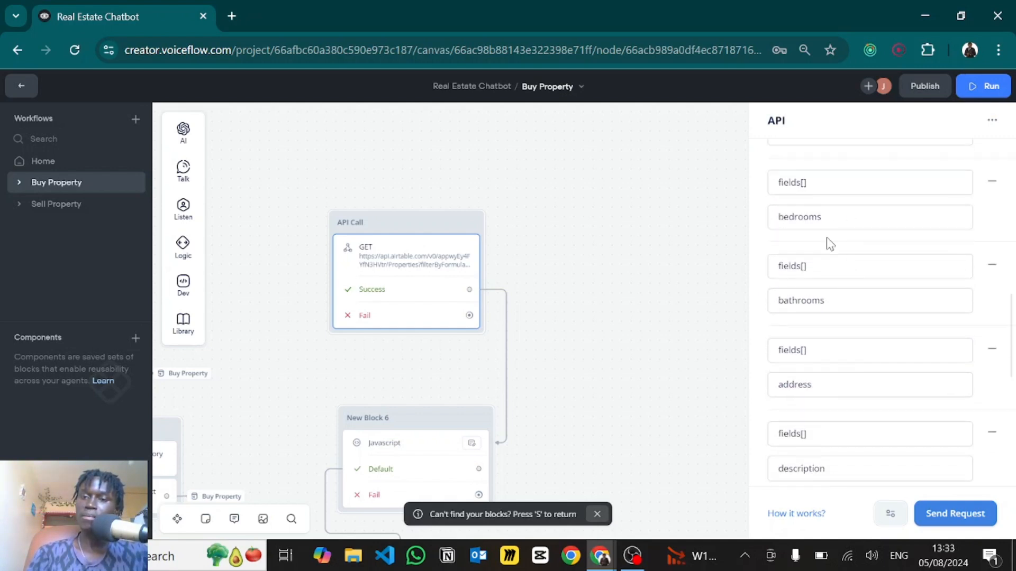
scroll(829, 243, "down", 2)
scroll(829, 243, "down", 4)
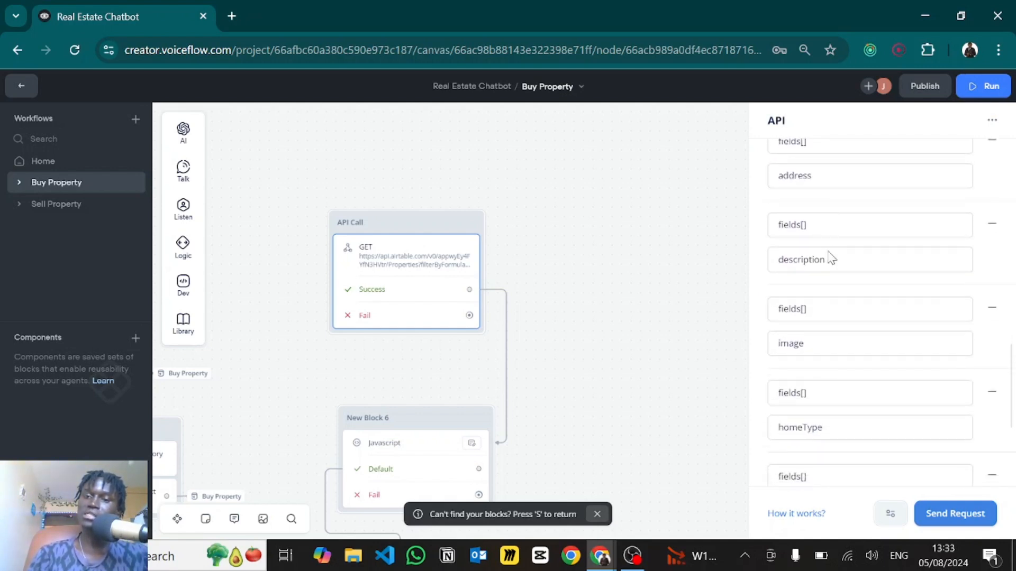
scroll(831, 252, "down", 4)
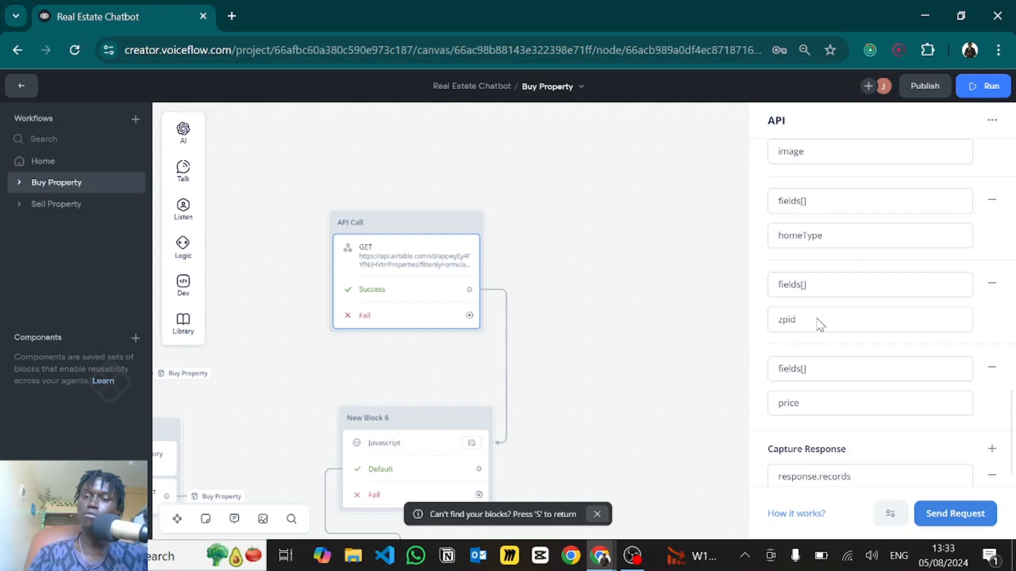
scroll(820, 373, "down", 1)
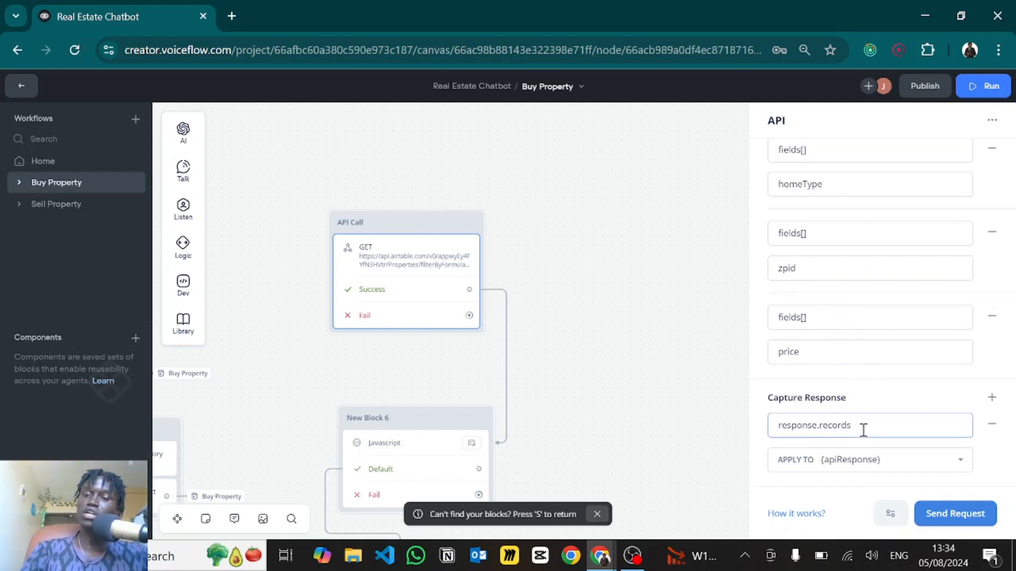
- Verify the response.records capture saves into apiResponse and close the API editor
left_click_drag(850, 426, 773, 428)
key("ctrl+c")
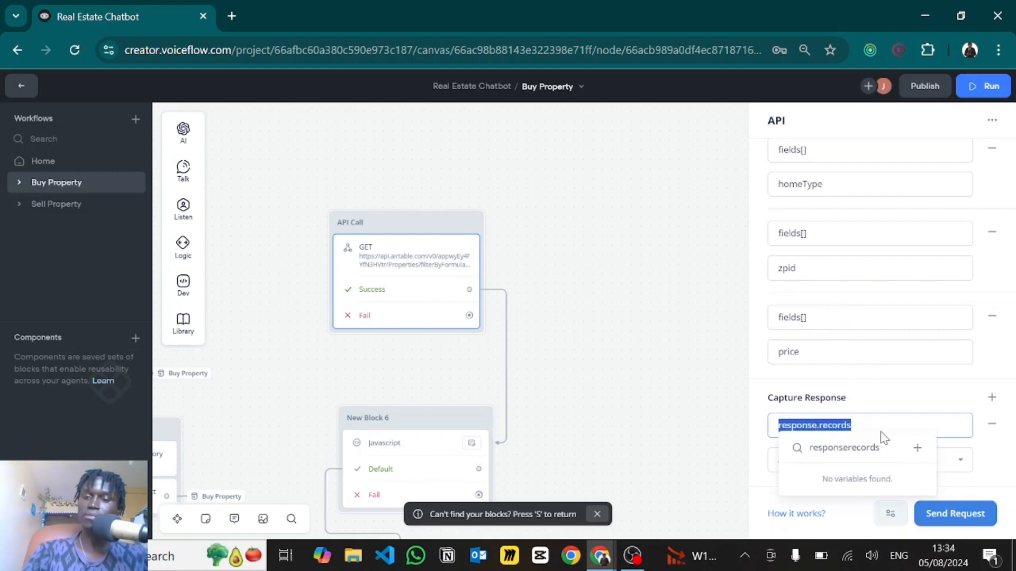
key("Escape")
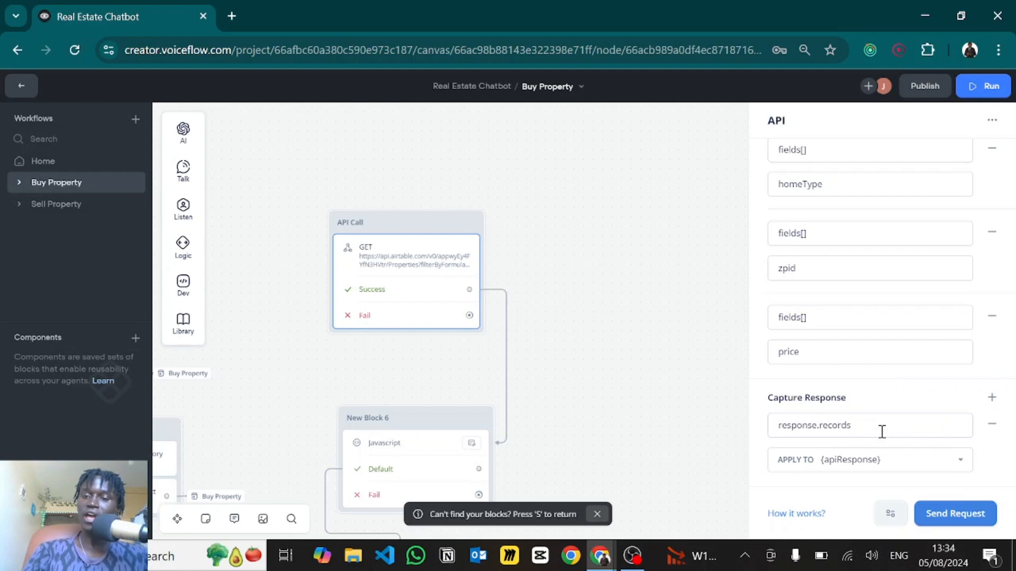
left_click(857, 469)
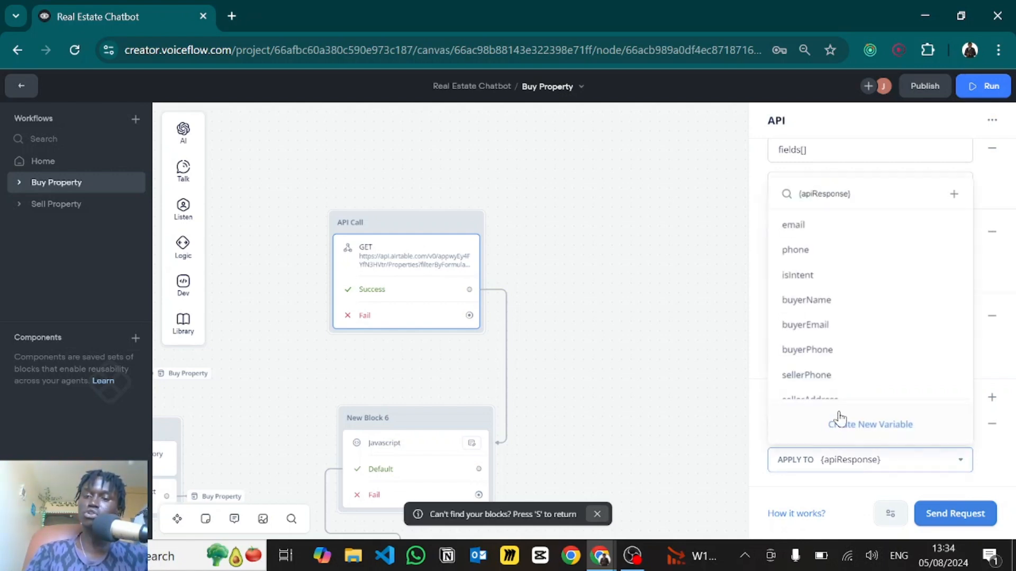
left_click(746, 405)
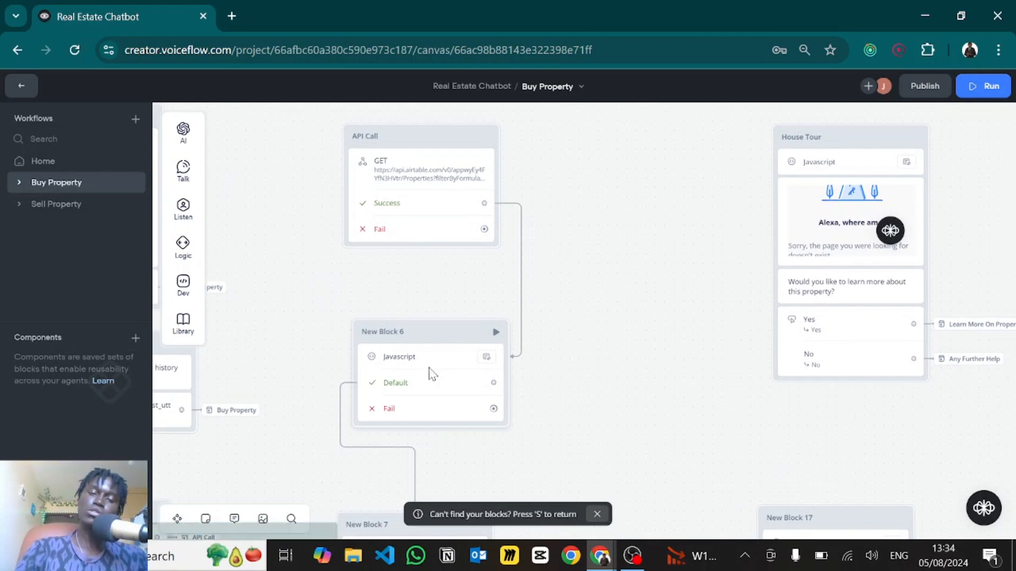
- Open New Block 6's JavaScript step and expand its editor to full width
left_click(429, 370)
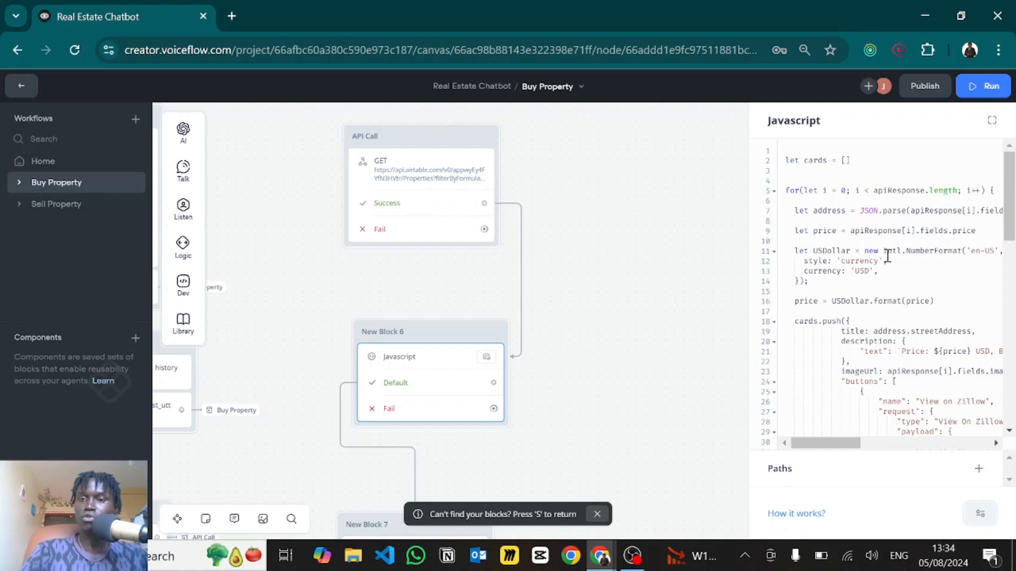
mouse_move(861, 166)
left_mouse_down()
mouse_move(794, 156)
mouse_move(862, 170)
left_mouse_up()
scroll(889, 321, "down", 5)
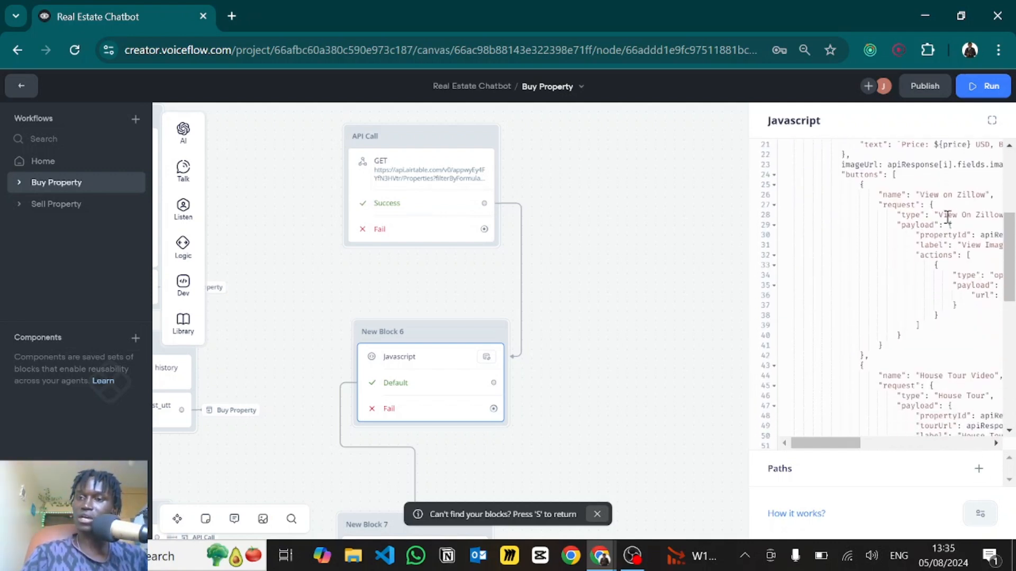
left_click(991, 120)
scroll(627, 283, "down", 8)
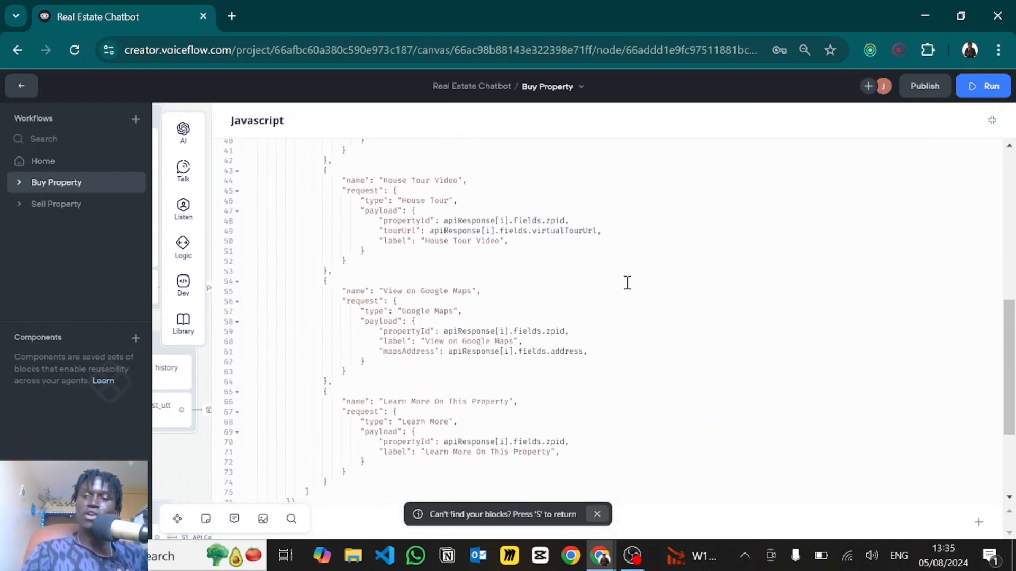
scroll(627, 283, "up", 13)
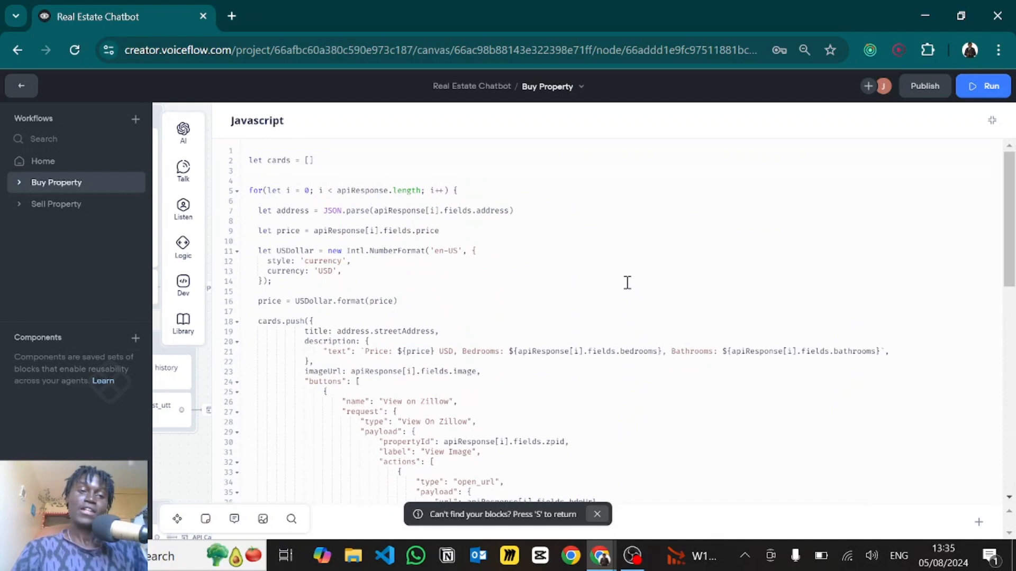
- Walk through the cards array, the apiResponse loop and the address variable on line 7
left_click_drag(320, 159, 235, 161)
left_click(353, 200)
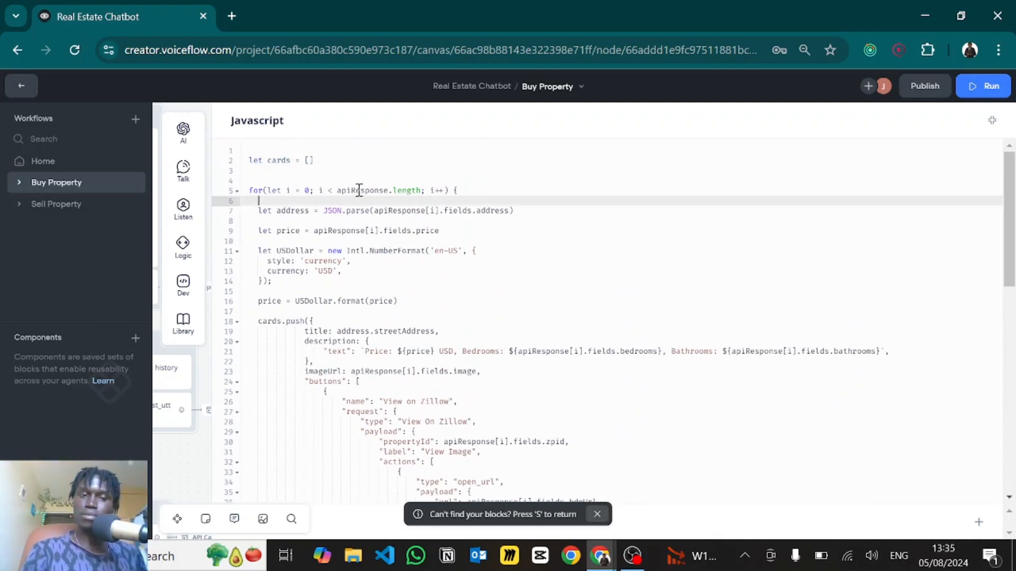
mouse_move(316, 161)
left_mouse_down()
mouse_move(243, 164)
mouse_move(313, 168)
left_mouse_up()
left_click(316, 164)
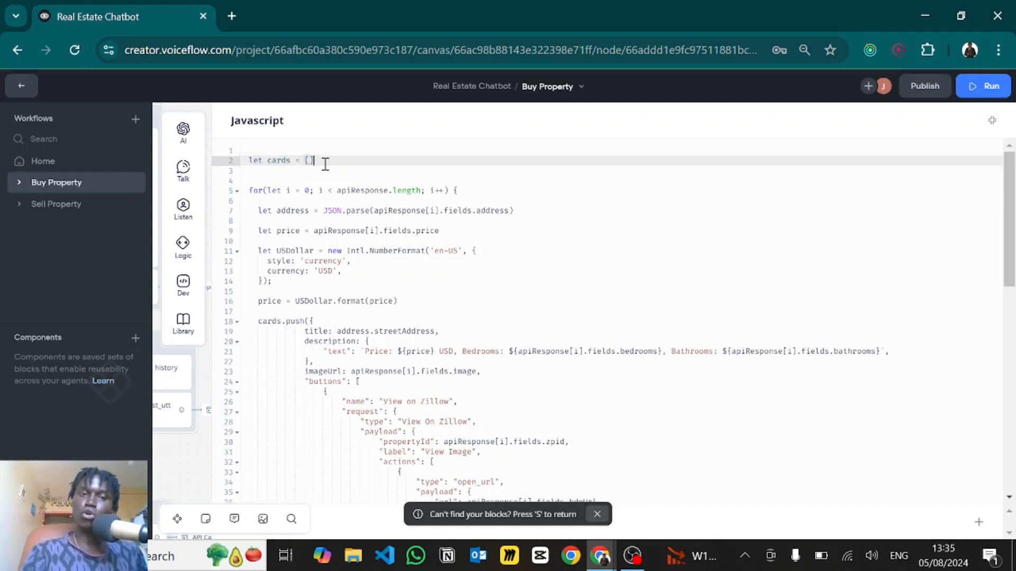
key("Down")
key("Down")
key("Down")
key("Down")
key("Down")
key("End")
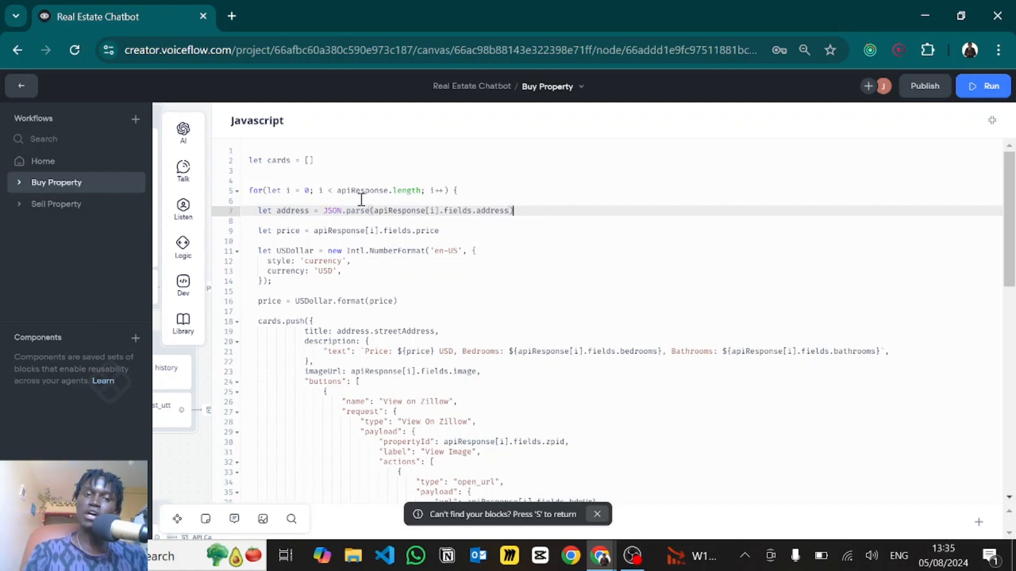
double_click(361, 191)
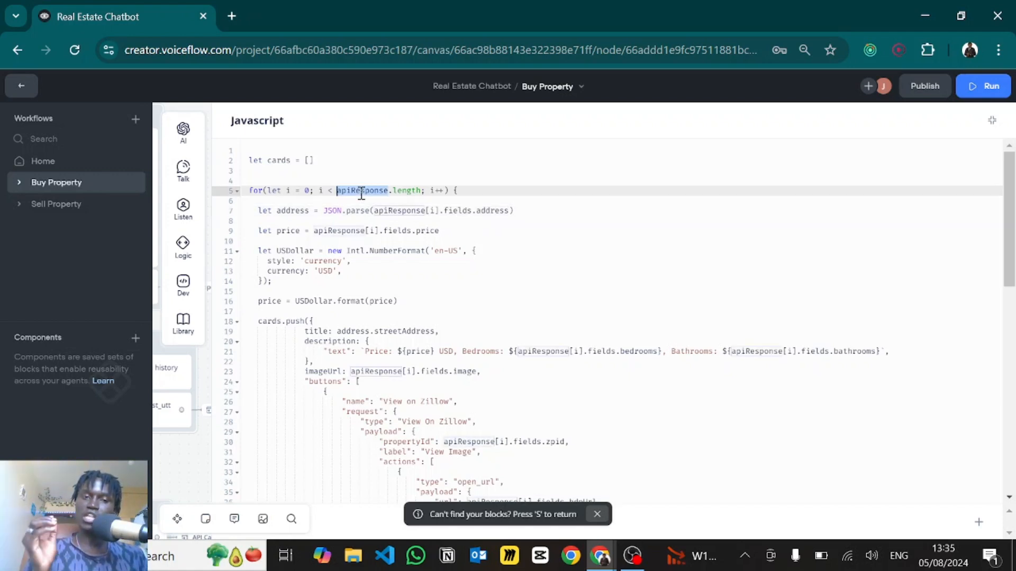
left_click(255, 211)
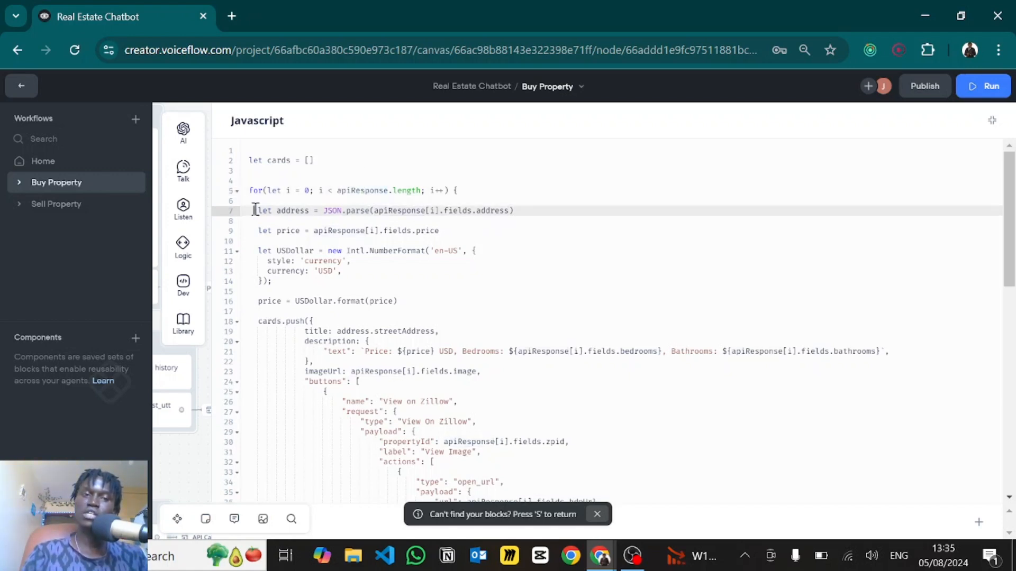
double_click(292, 211)
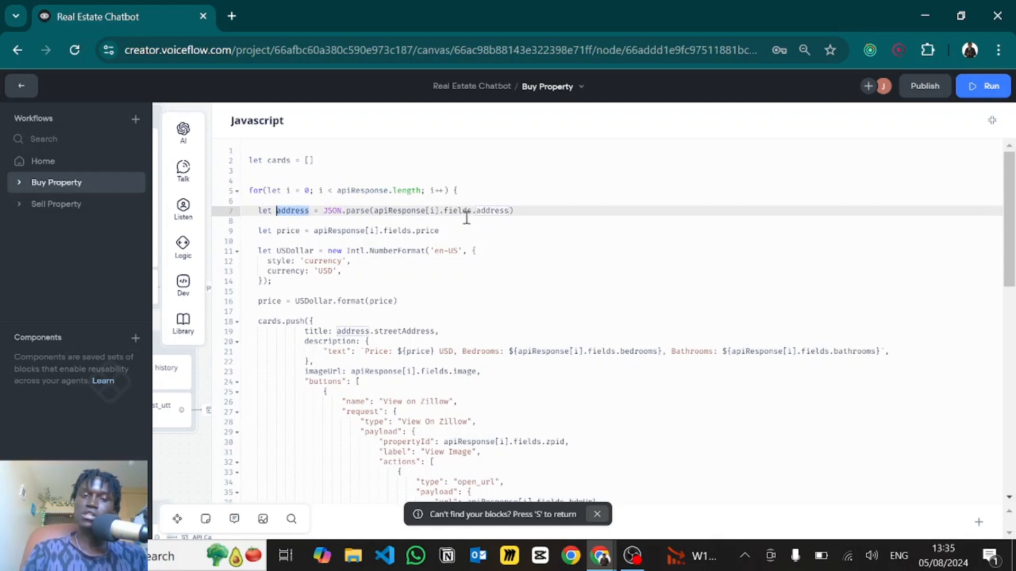
left_click(539, 216)
- Expand row 1's address JSON in Airtable, then return to the Voiceflow JavaScript editor
key("alt+Tab")
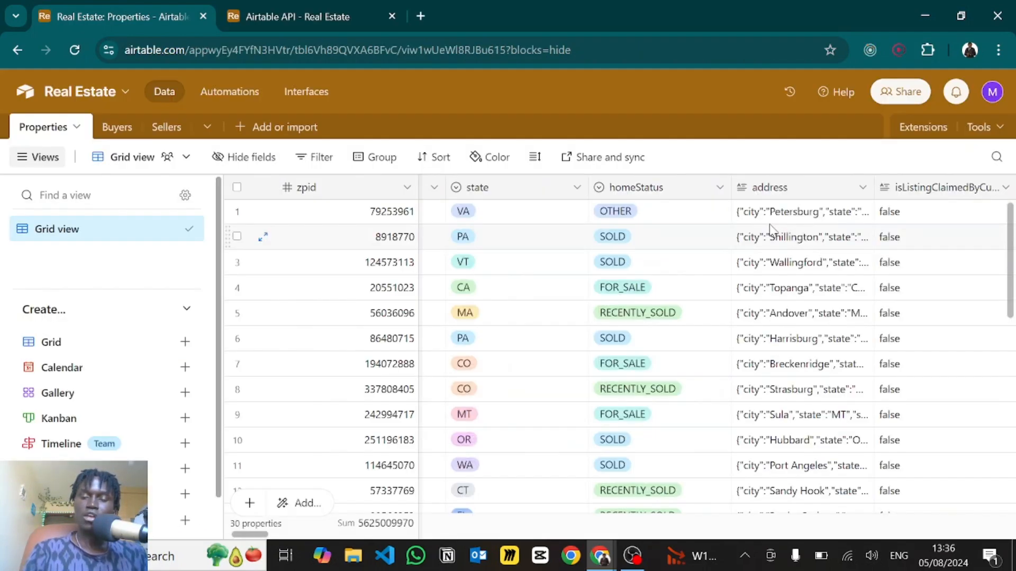
double_click(760, 219)
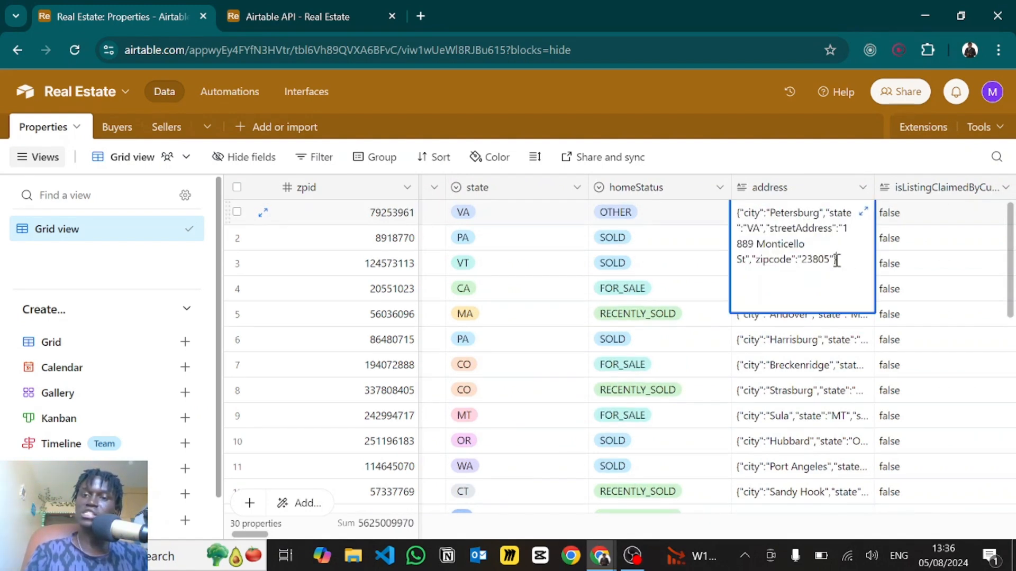
left_click(901, 239)
key("alt+Tab")
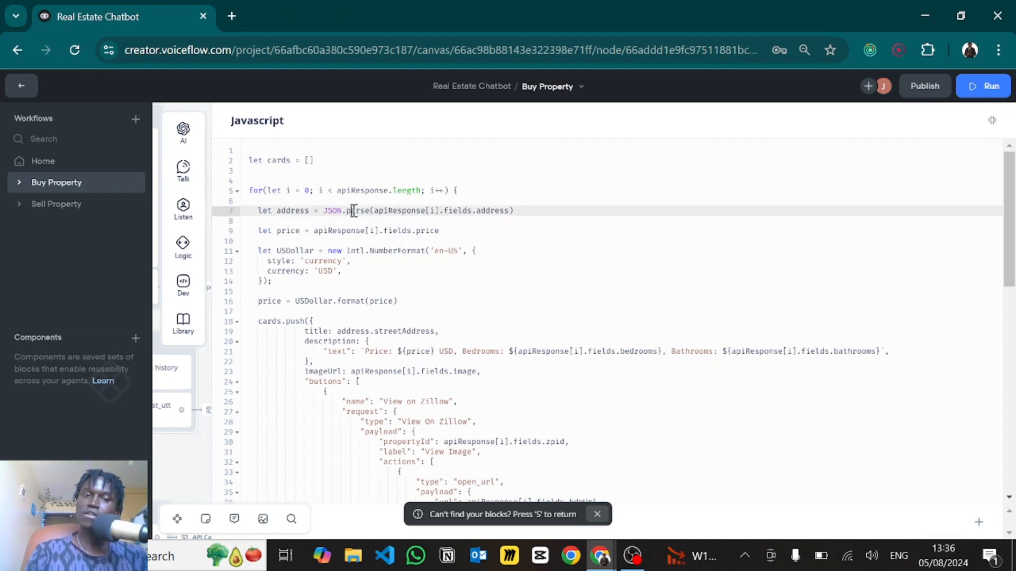
double_click(351, 211)
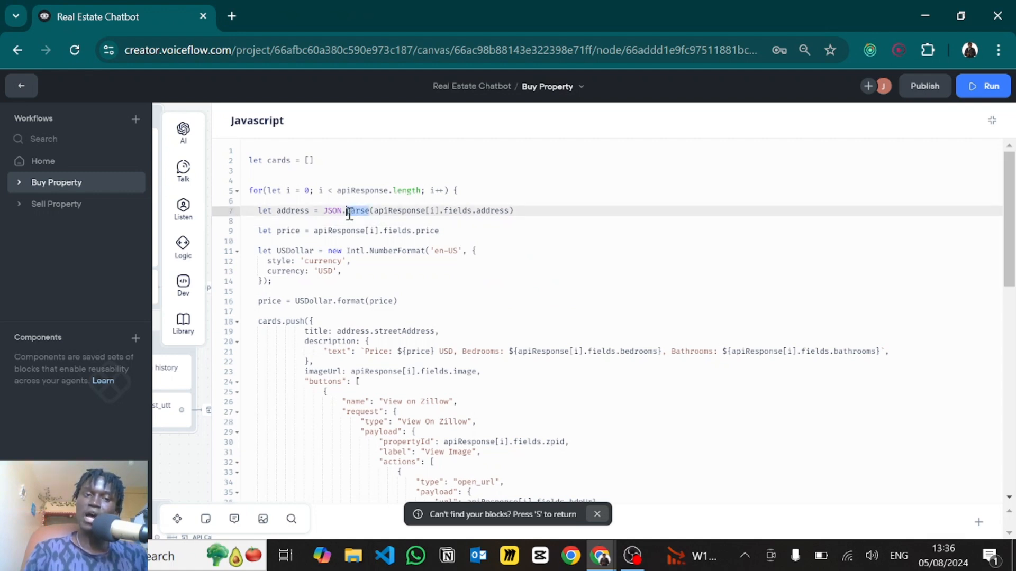
left_click(427, 211)
scroll(379, 270, "down", 1)
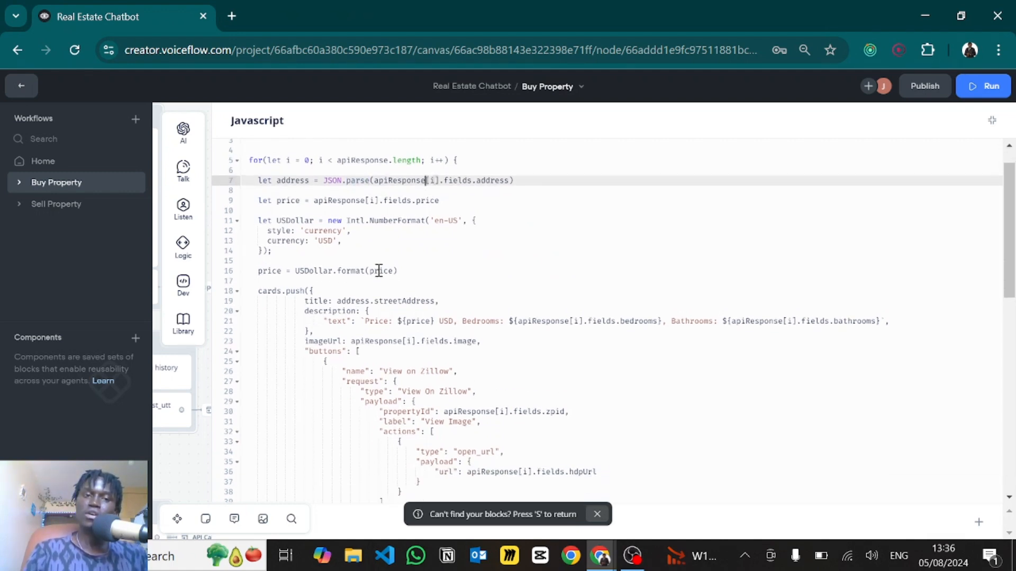
double_click(284, 199)
left_click(410, 198)
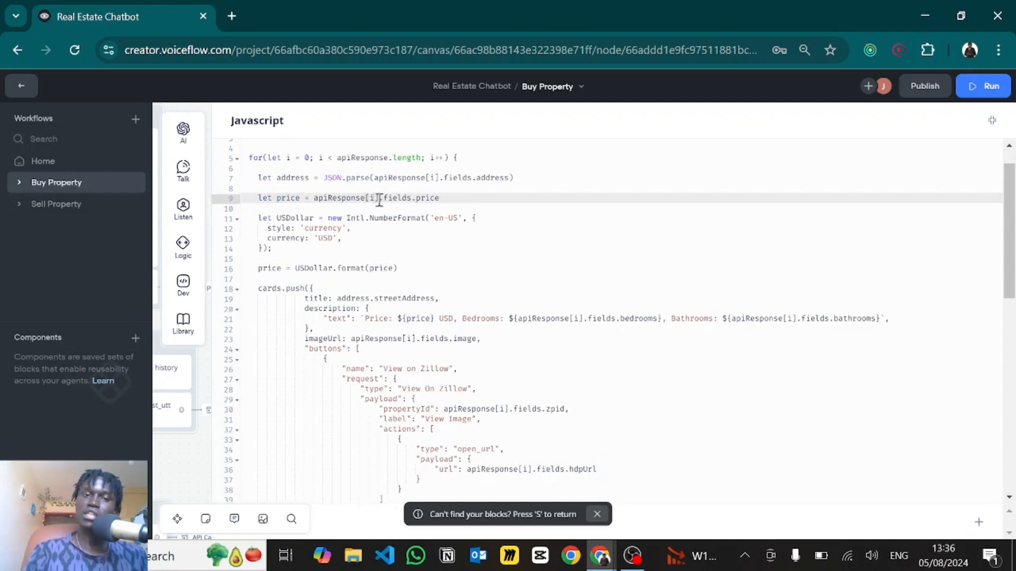
left_click_drag(380, 199, 365, 198)
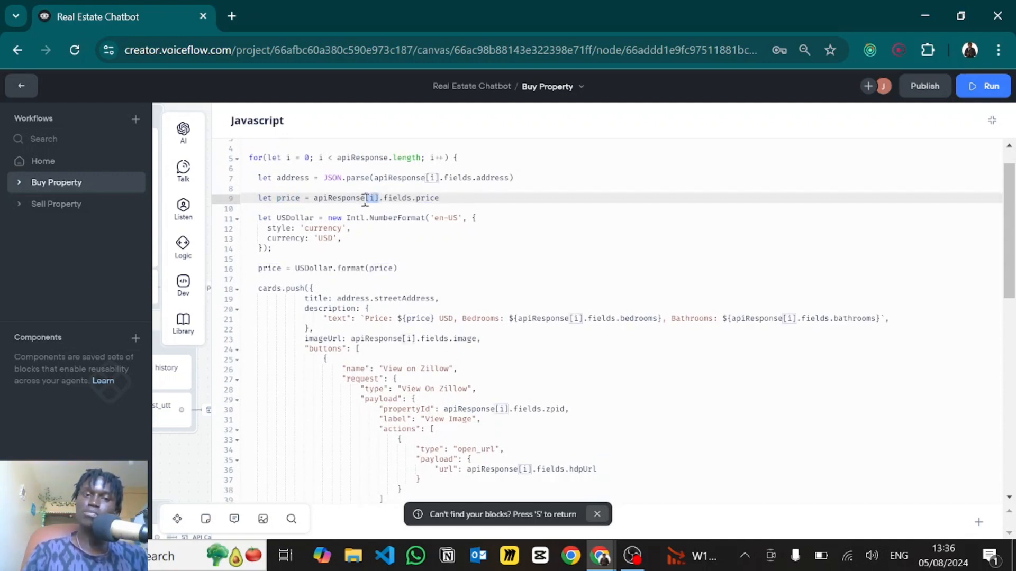
left_click(394, 198)
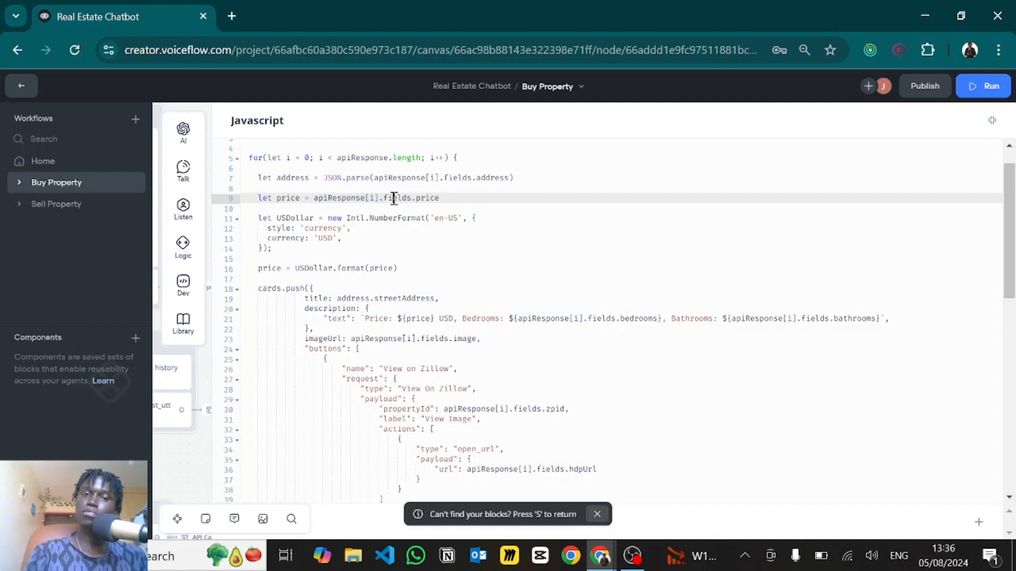
double_click(426, 197)
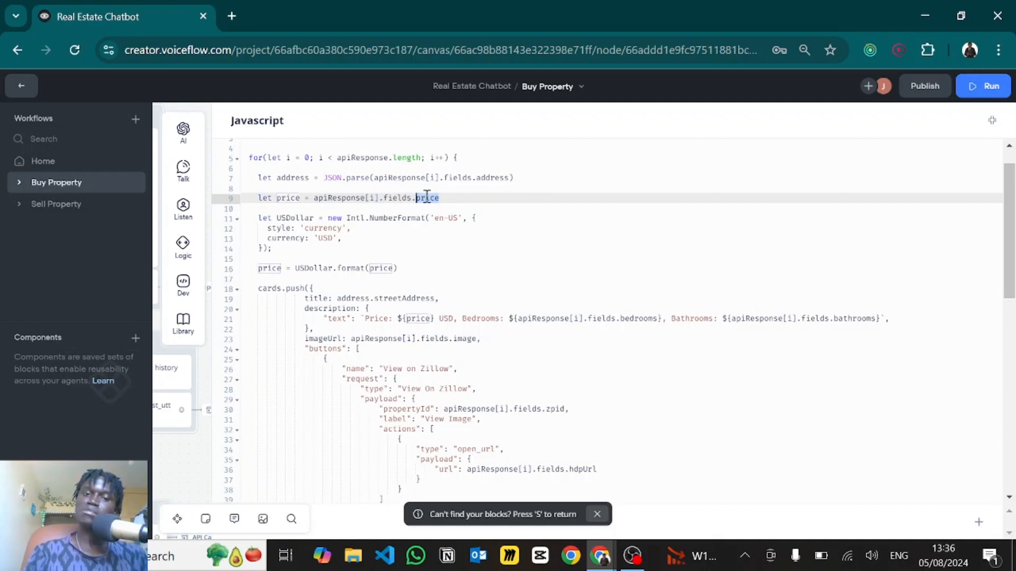
left_click(470, 197)
scroll(335, 238, "down", 2)
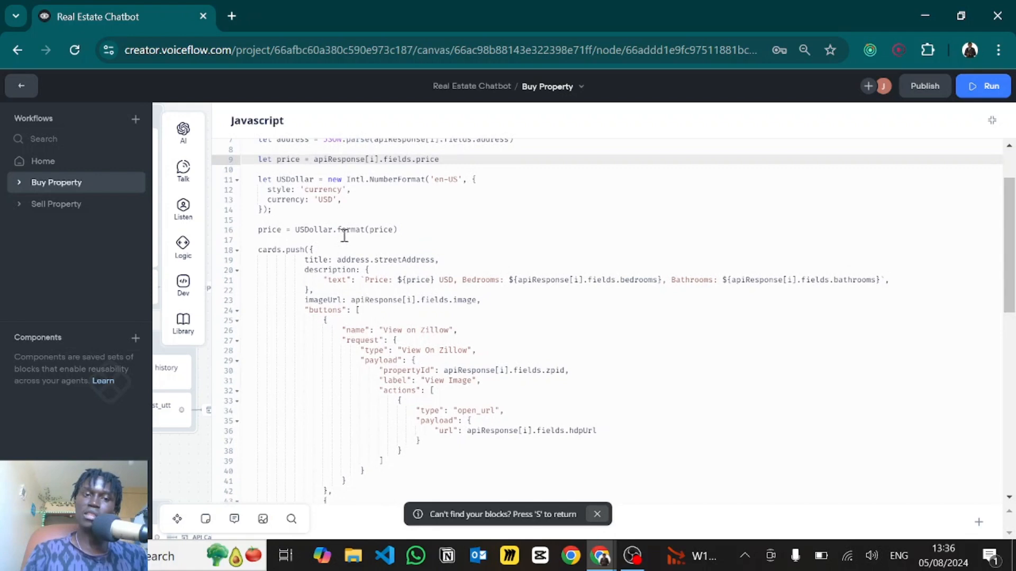
left_click_drag(416, 230, 258, 232)
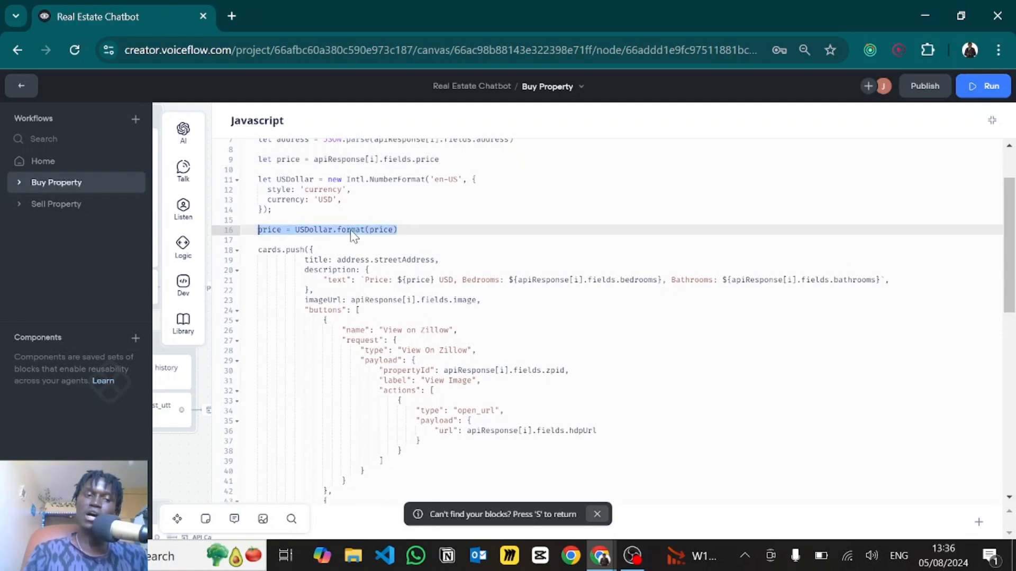
left_click(433, 212)
scroll(432, 215, "down", 2)
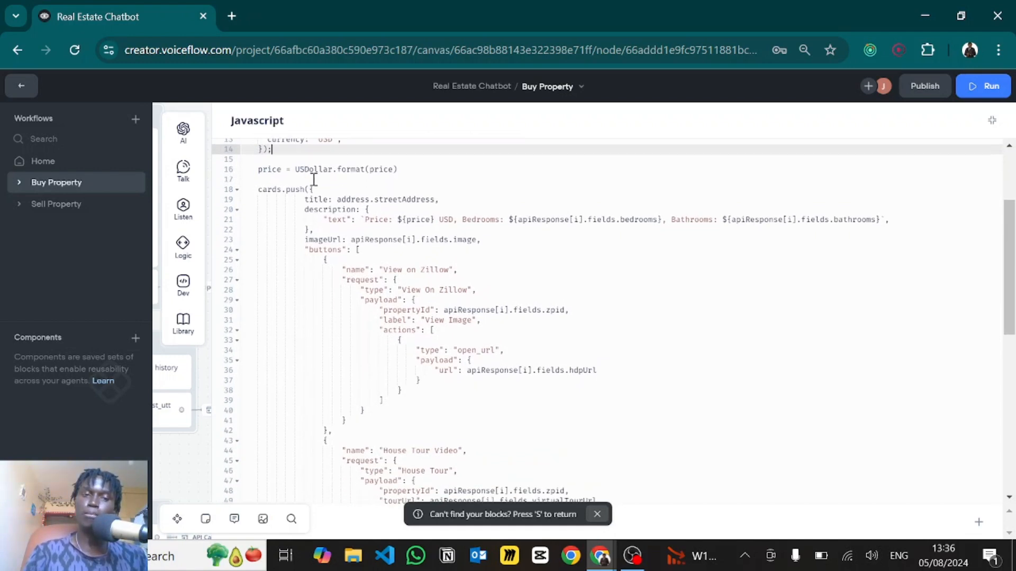
double_click(269, 190)
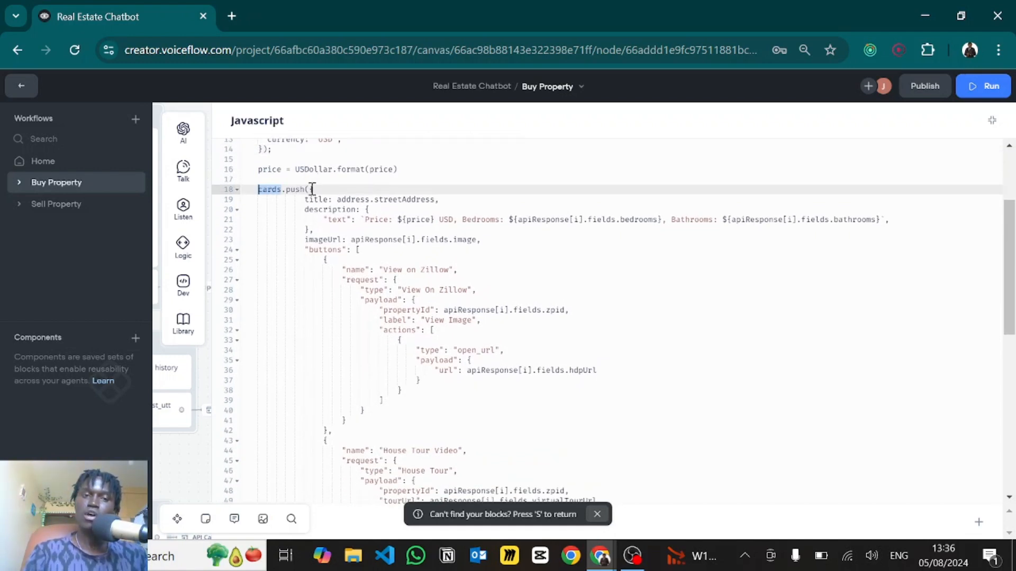
left_click_drag(312, 190, 375, 331)
left_click(349, 233)
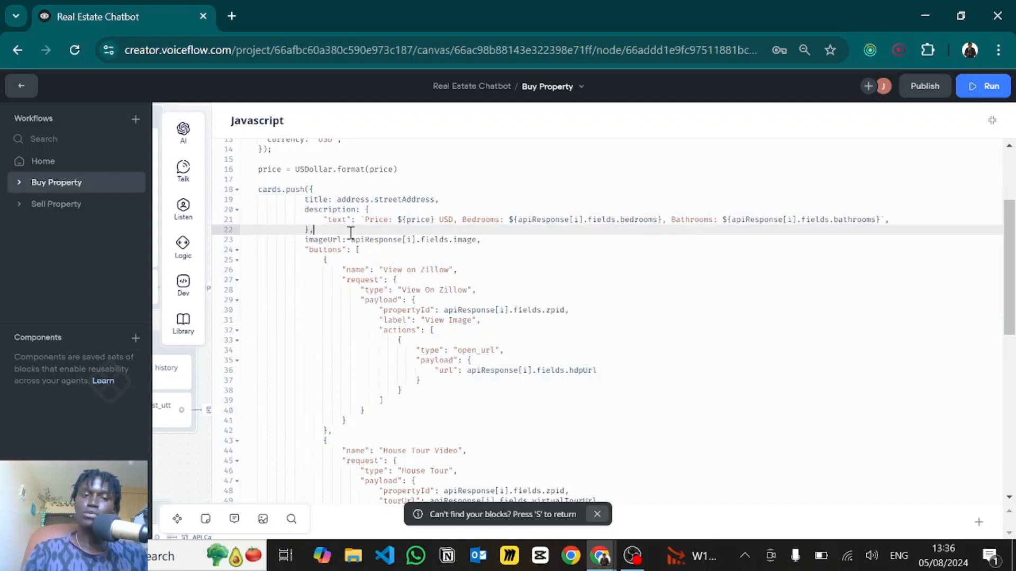
scroll(351, 233, "down", 1)
scroll(344, 214, "down", 1)
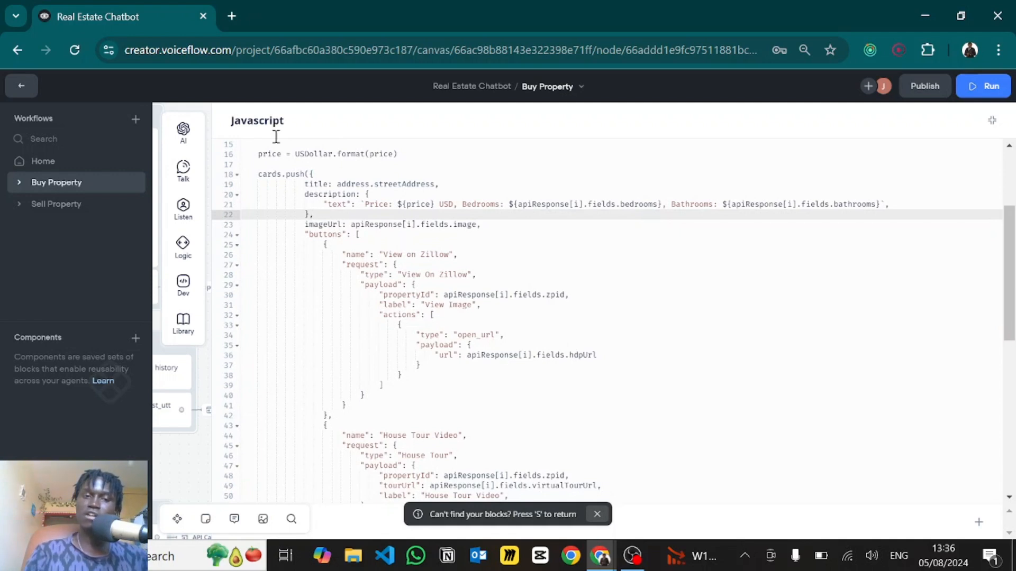
scroll(365, 243, "up", 1)
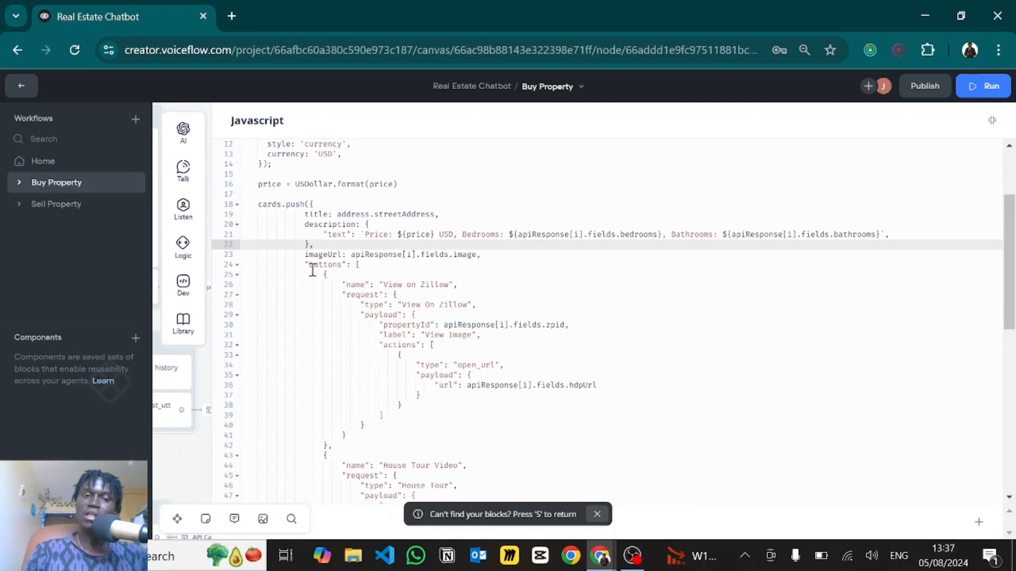
left_click(353, 235)
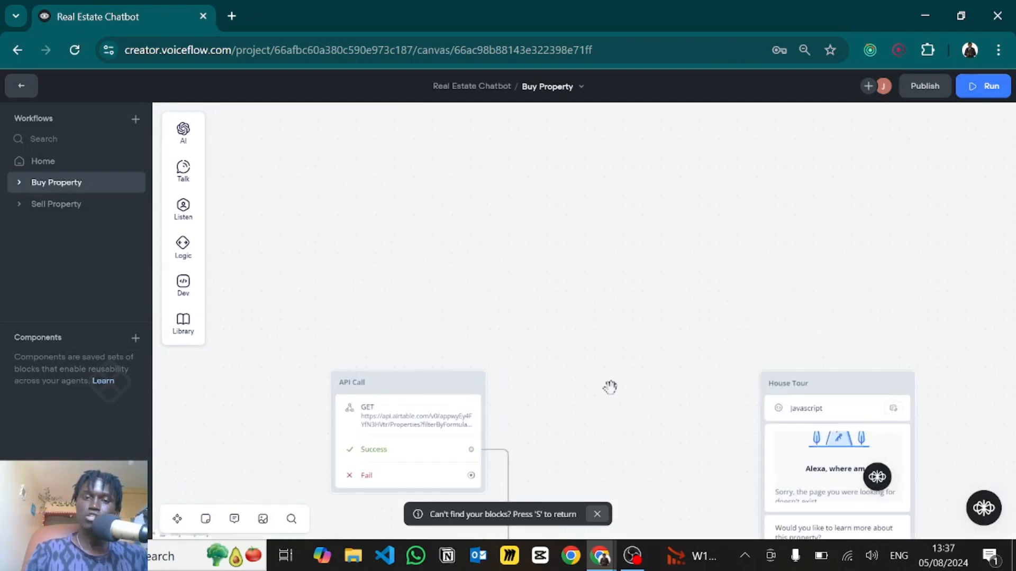
- Place a new Carousel block in empty canvas space
left_click_drag(610, 388, 614, 408)
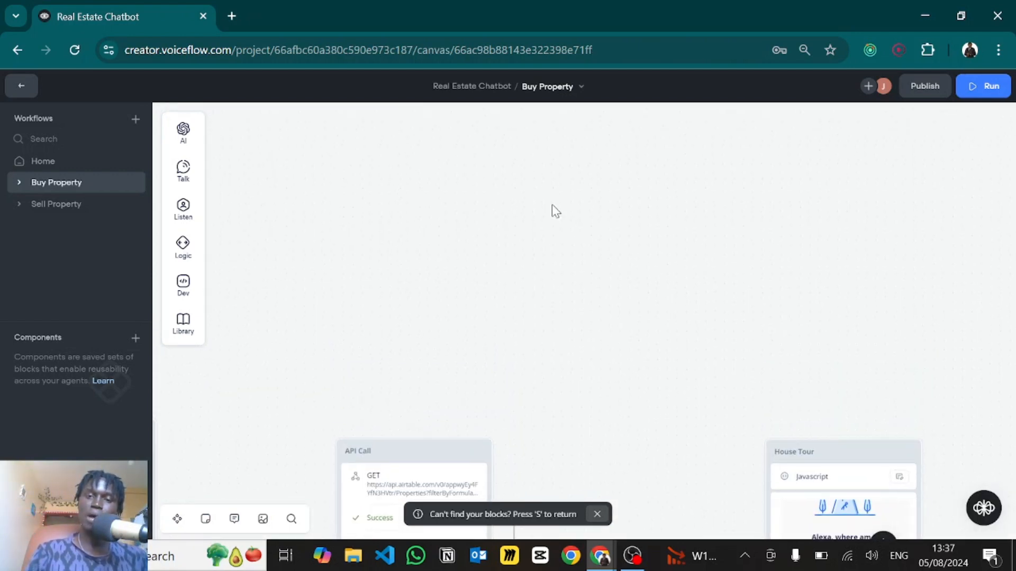
left_click_drag(549, 252, 536, 357)
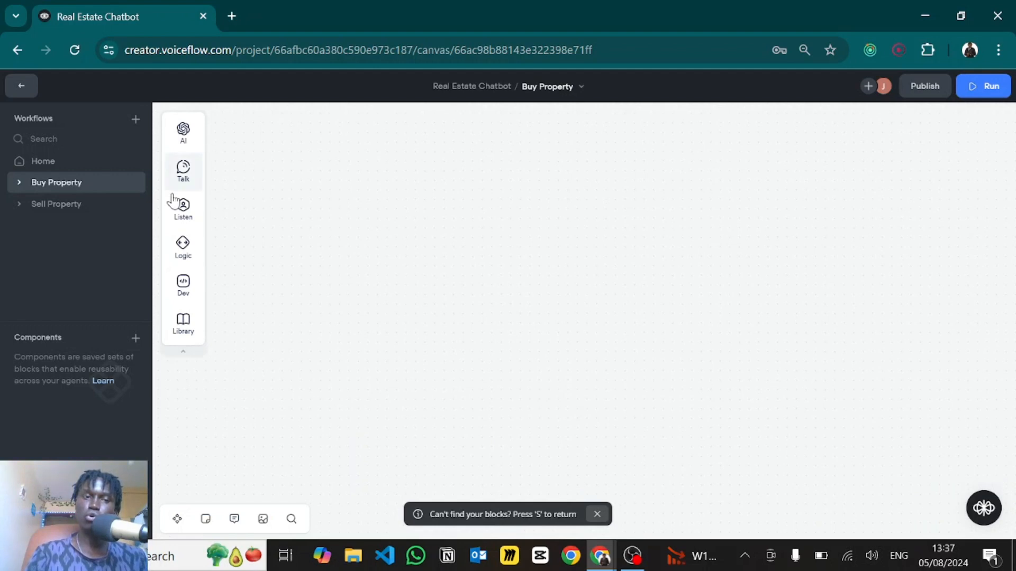
mouse_move(187, 181)
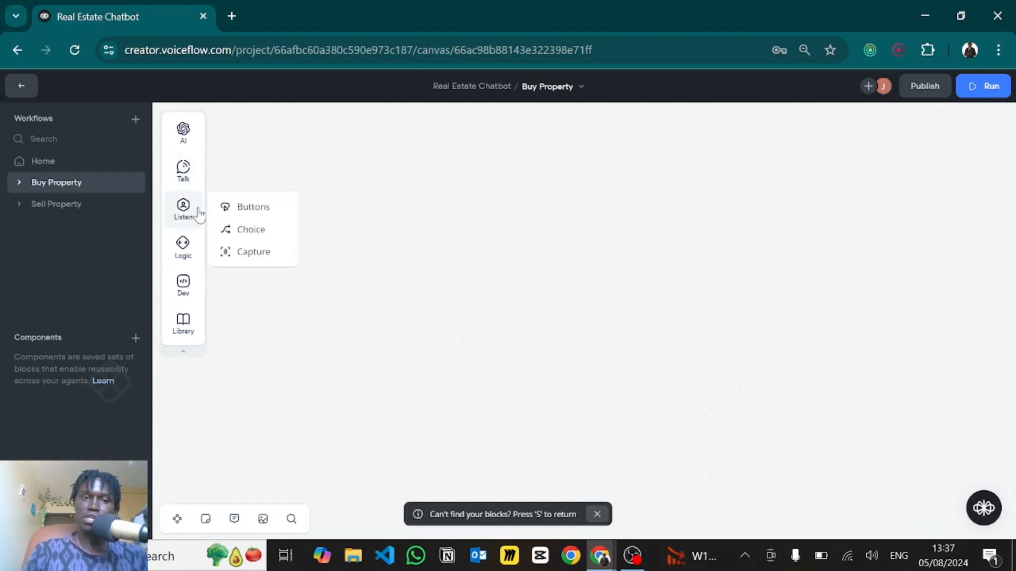
left_click_drag(240, 236, 471, 229)
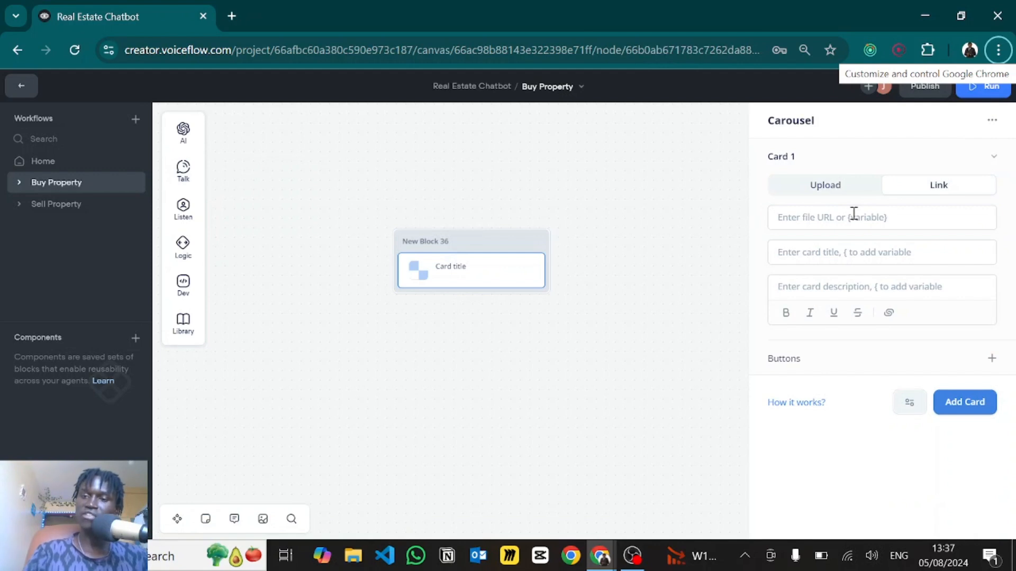
- Fill the first card with the Street View image, title dfvsdf and description sdcsdfv
left_click(854, 213)
key("ctrl+v")
left_click(805, 330)
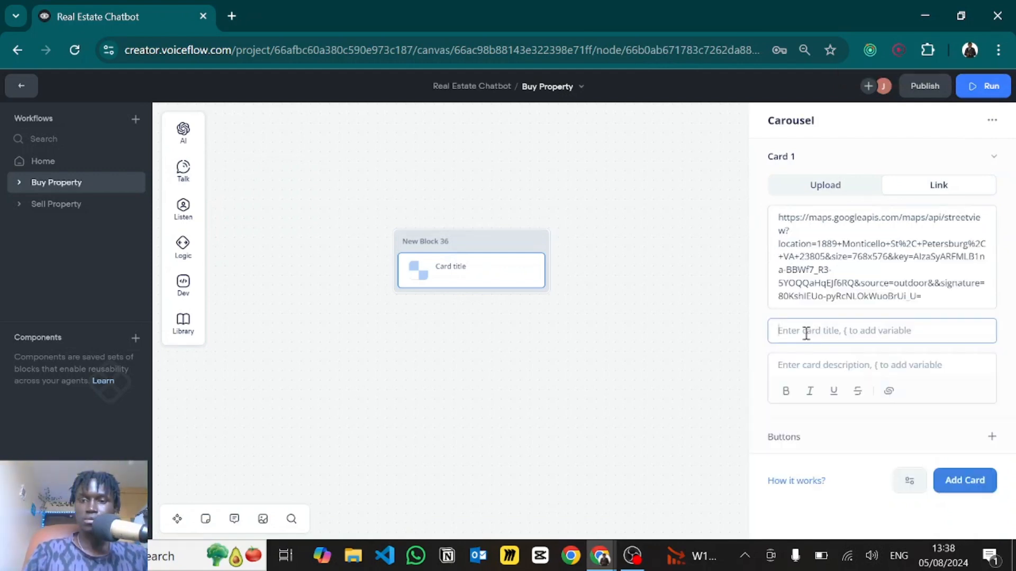
type("dfvsdf")
scroll(802, 362, "down", 1)
scroll(803, 365, "down", 1)
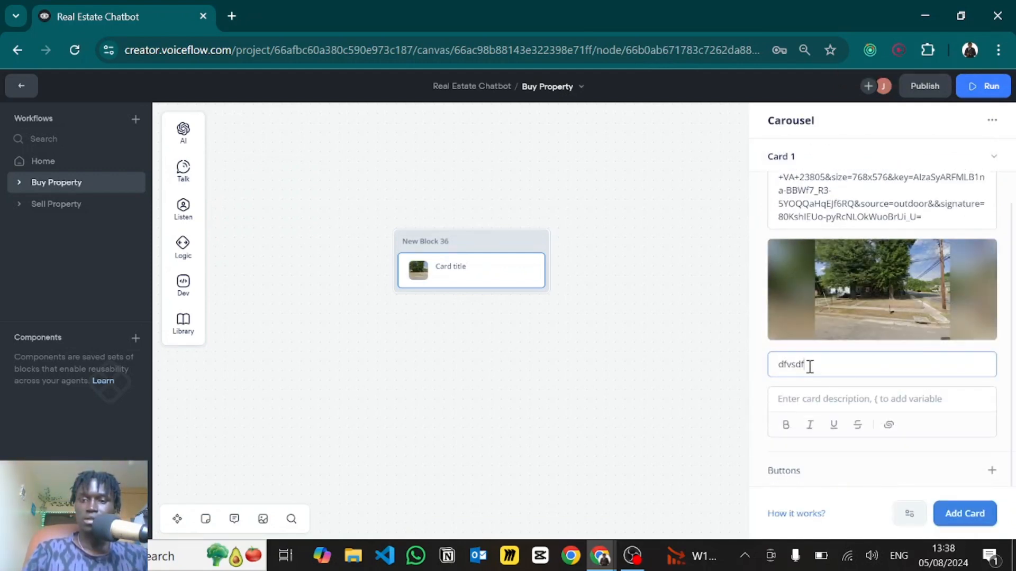
left_click(812, 400)
type("sdcsdfv")
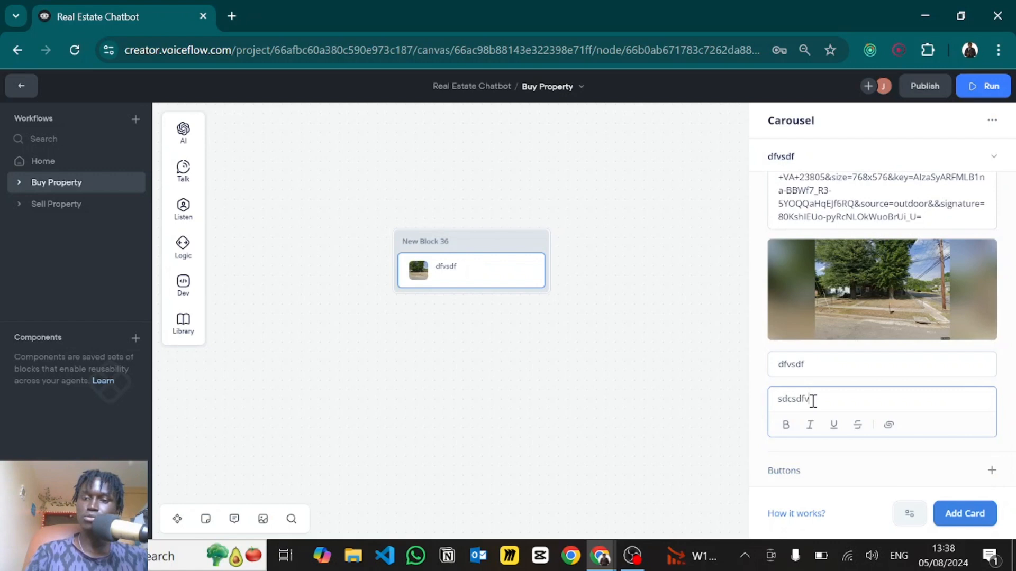
- Add two buttons, Btn 1 and Btn 2, to the dfvsdf card
left_click(991, 470)
type("Btn 1")
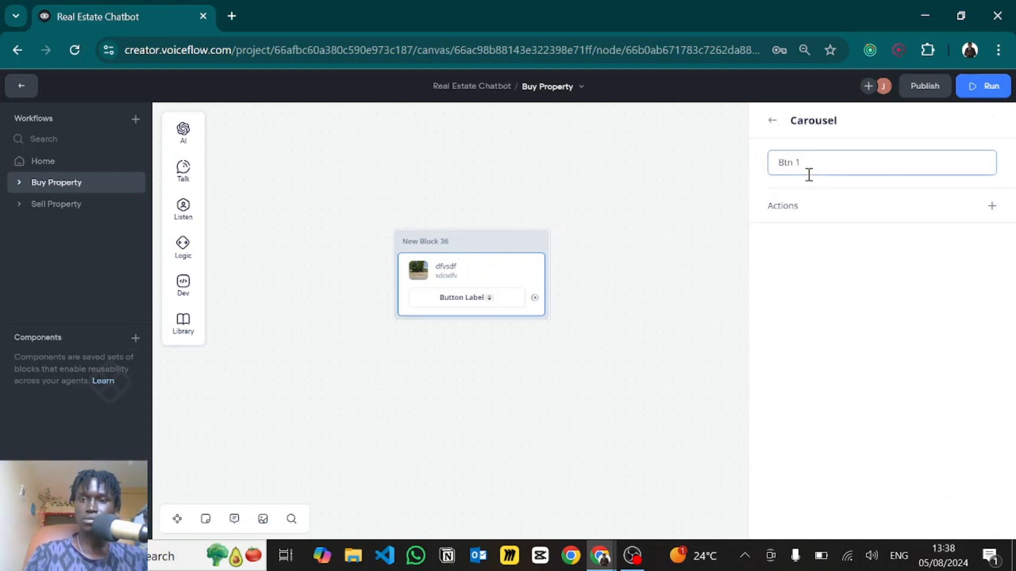
left_click(775, 127)
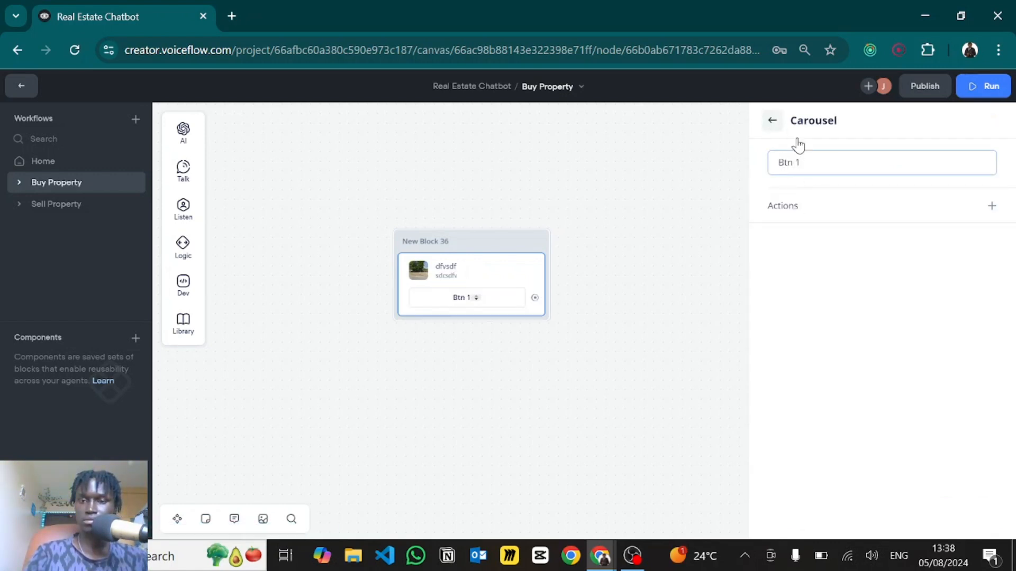
left_click(991, 437)
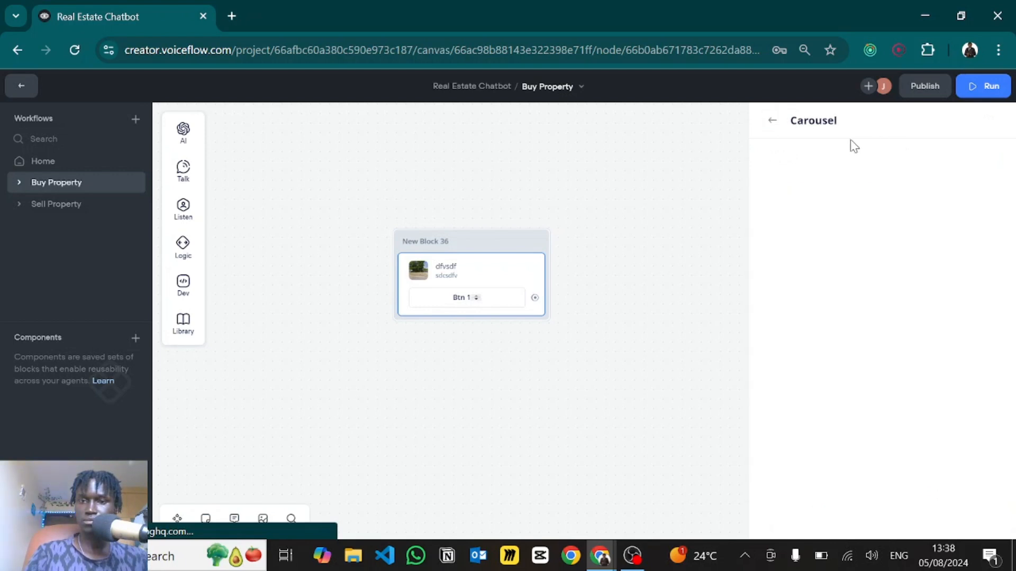
left_click(801, 167)
type("Btn 1")
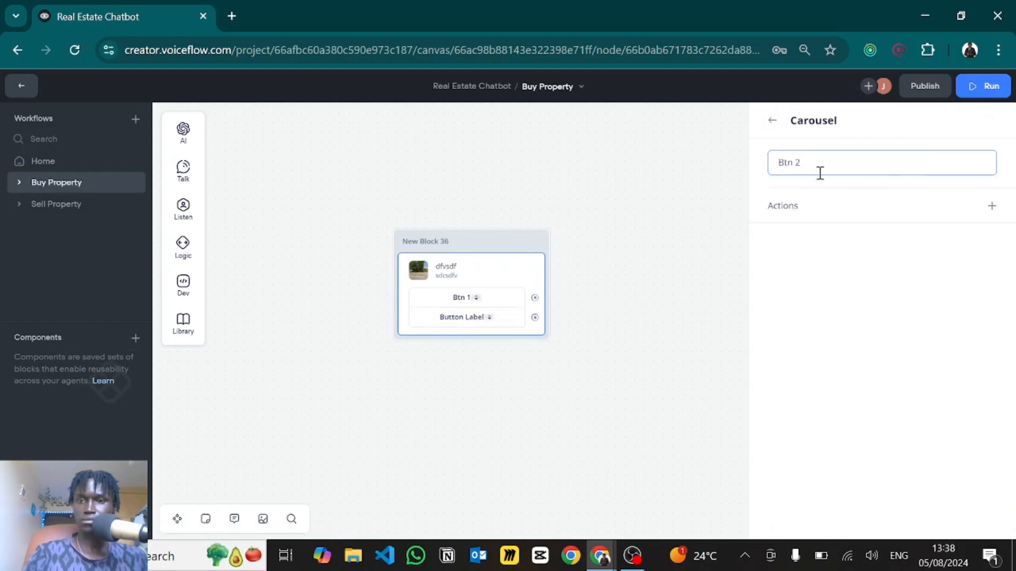
left_click(774, 125)
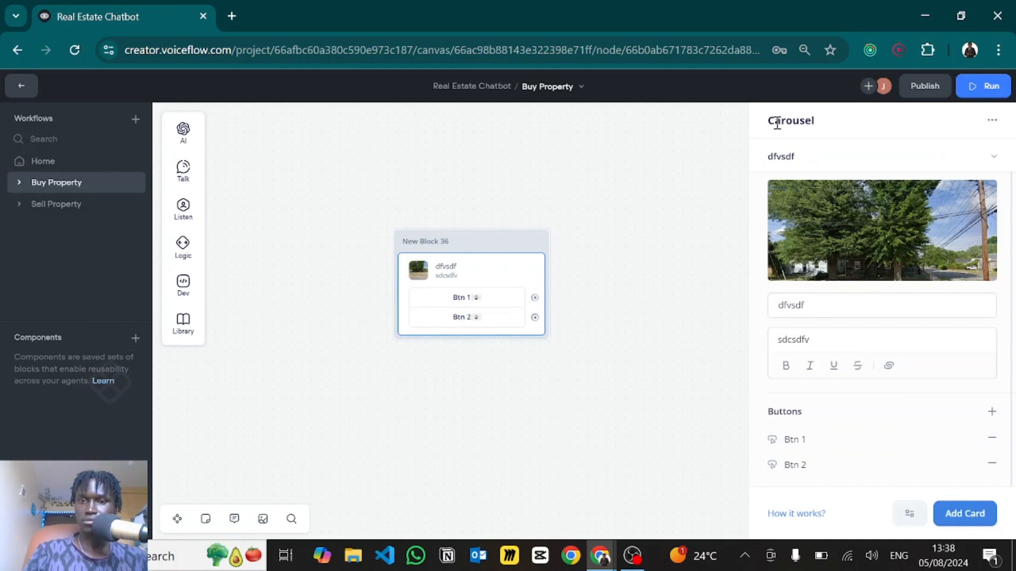
- Add a second card with the Street View image, title scdf and description sdvcsd
left_click(952, 505)
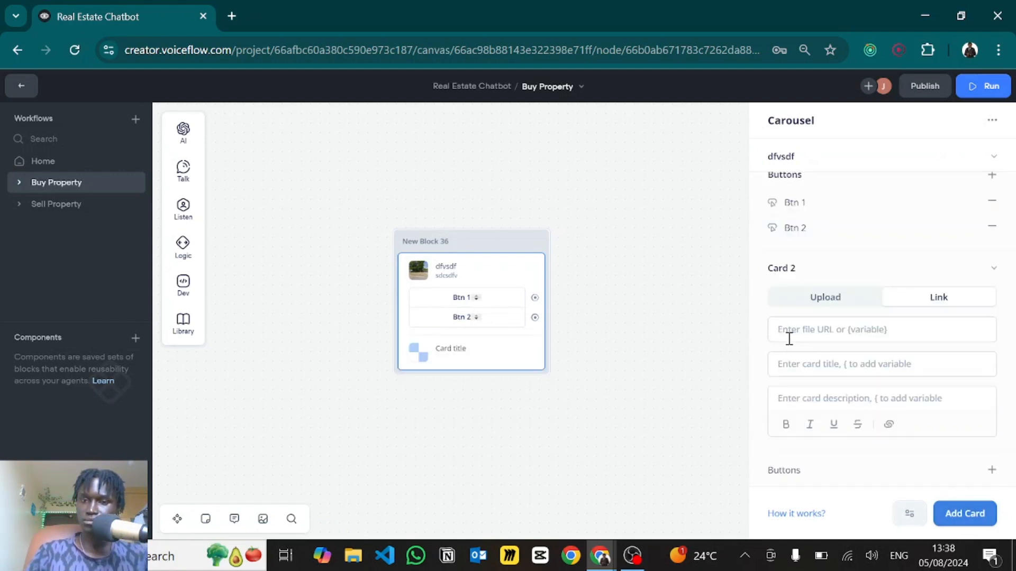
left_click(789, 332)
key("ctrl+v")
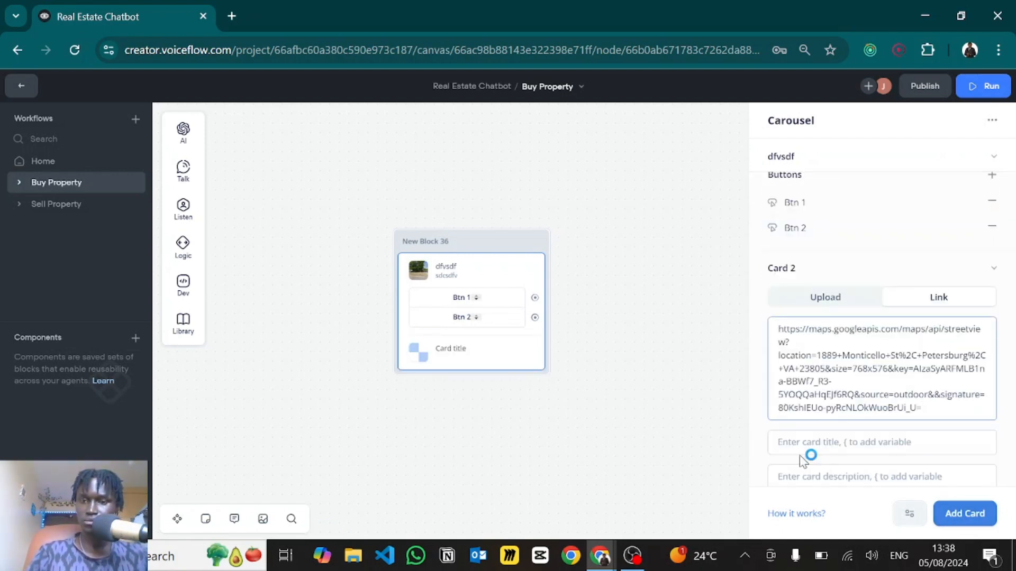
scroll(796, 445, "down", 3)
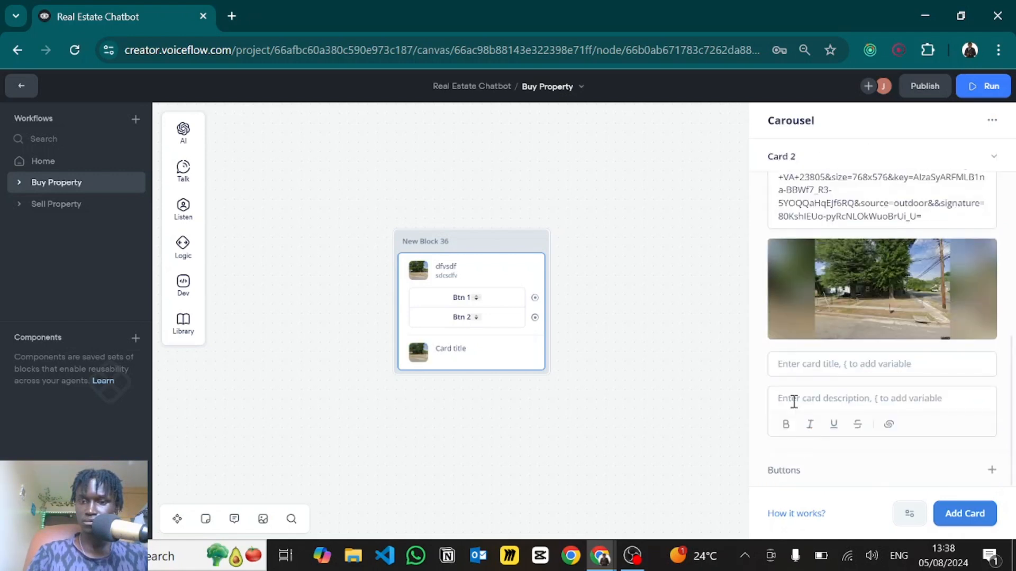
left_click(795, 369)
type("scdf")
left_click(799, 391)
type("sdvcsd")
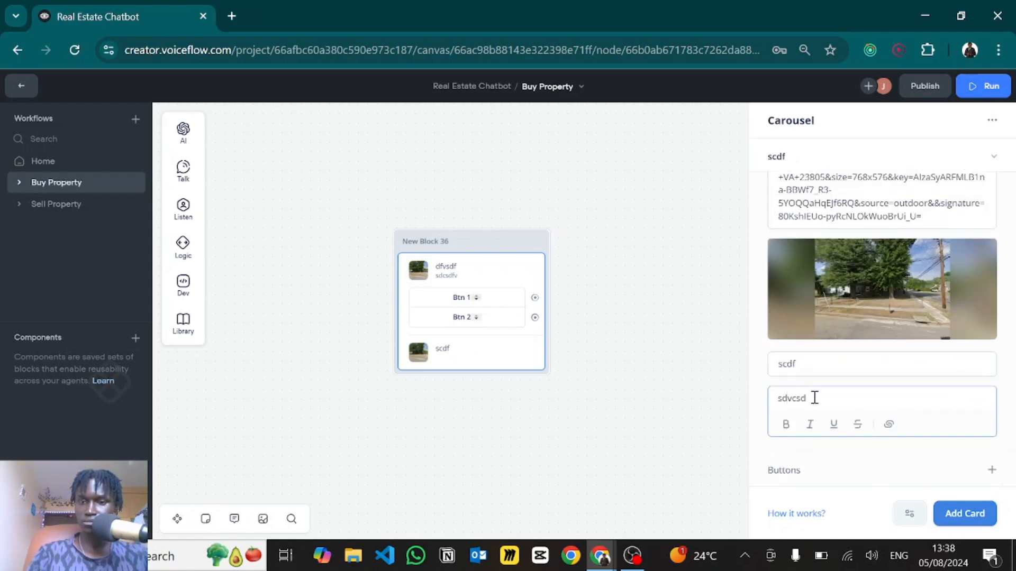
- Give the scdf card buttons labelled Btn 1 and Btn 2
left_click(992, 470)
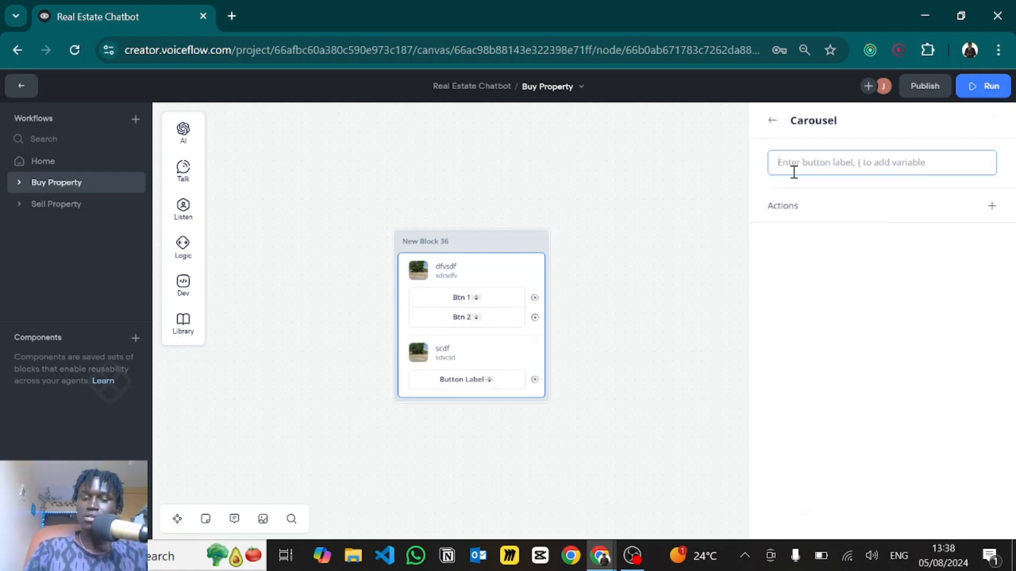
type("Btn 1")
left_click(772, 121)
left_click(785, 196)
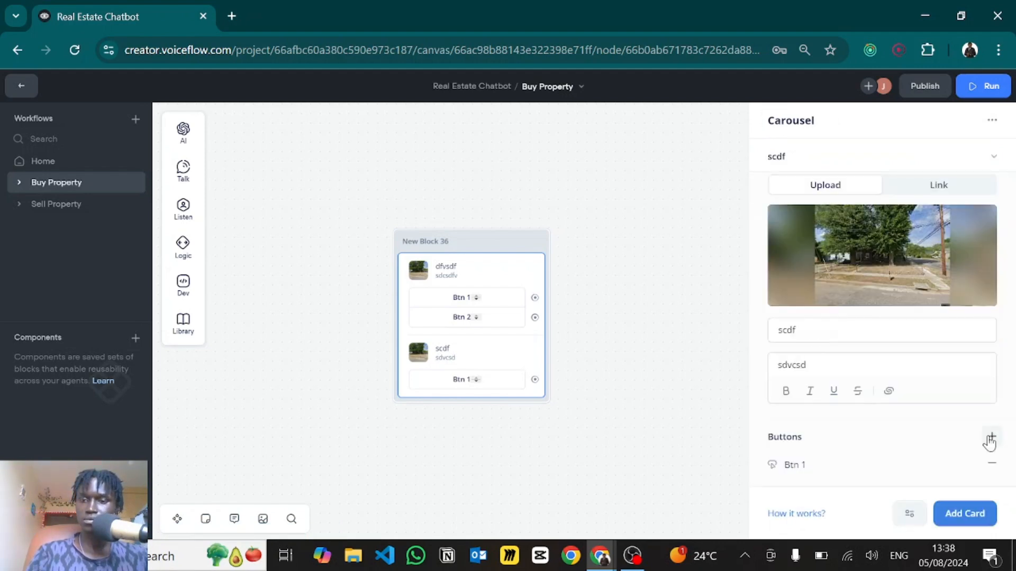
left_click(991, 439)
type("Btn 2")
left_click(652, 213)
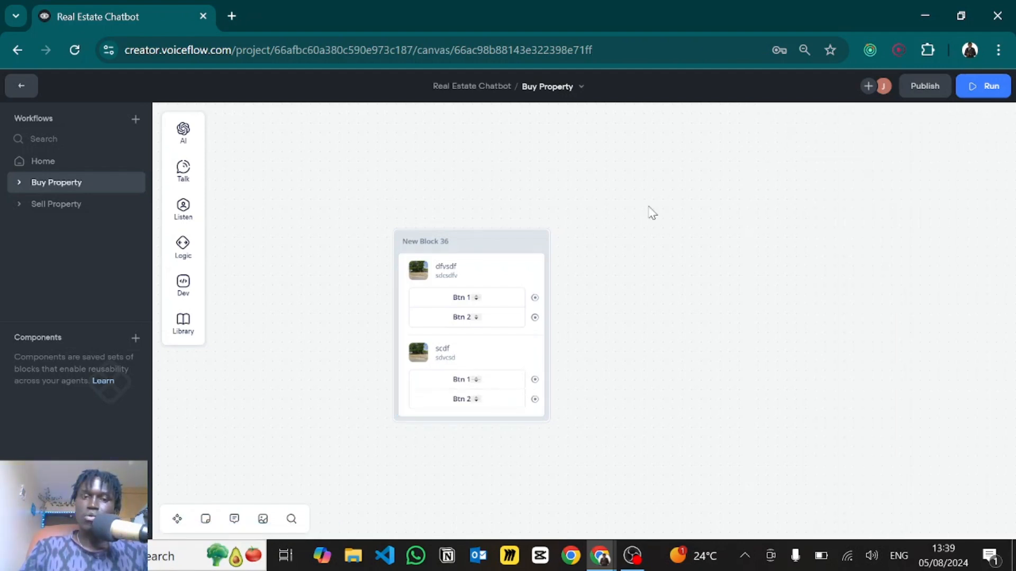
- Filter DevTools' Network panel to 'interact' requests and start a test run from New Block 36
scroll(612, 236, "down", 1)
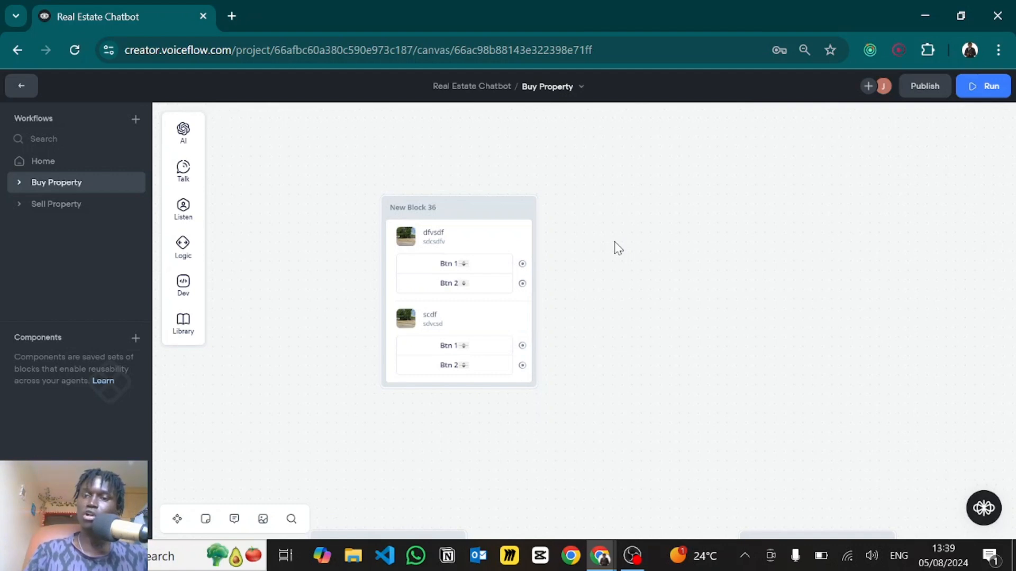
key("F12")
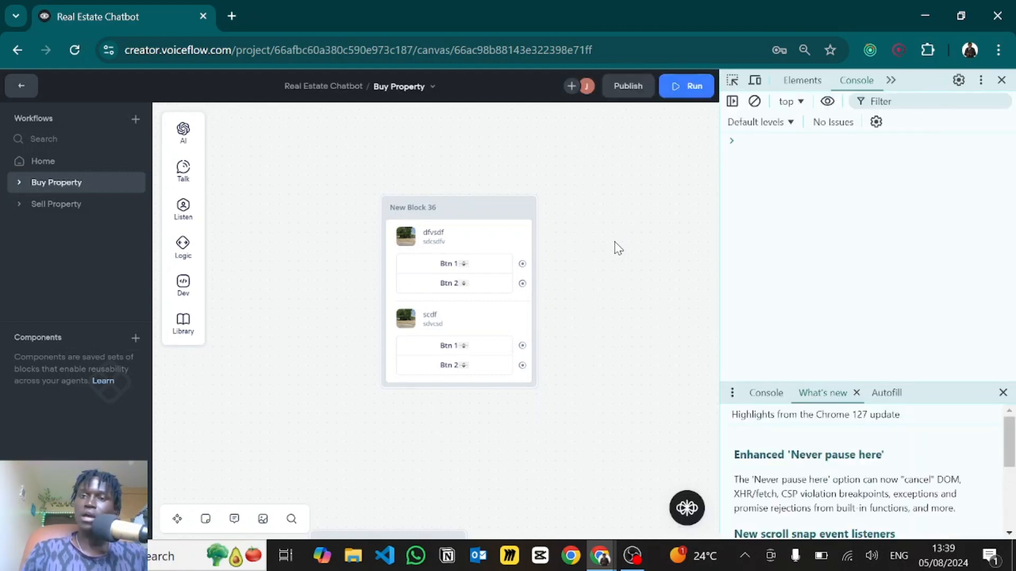
left_click(835, 80)
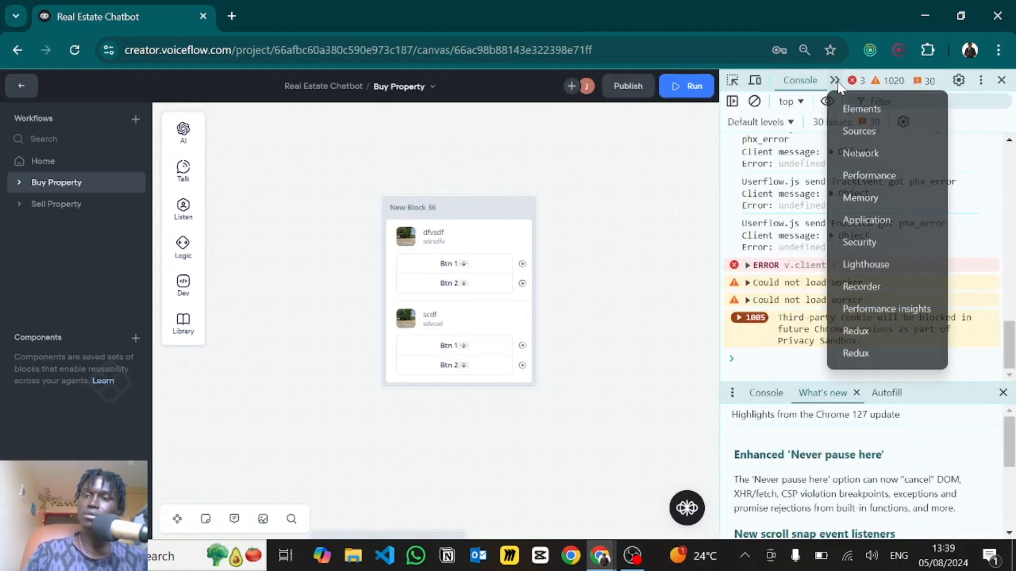
key("Escape")
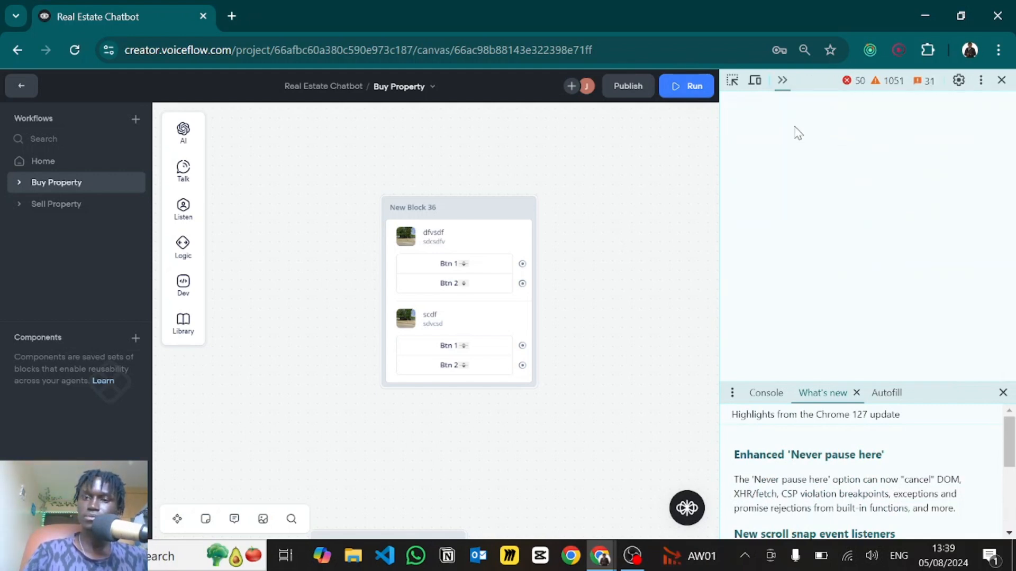
left_click(777, 143)
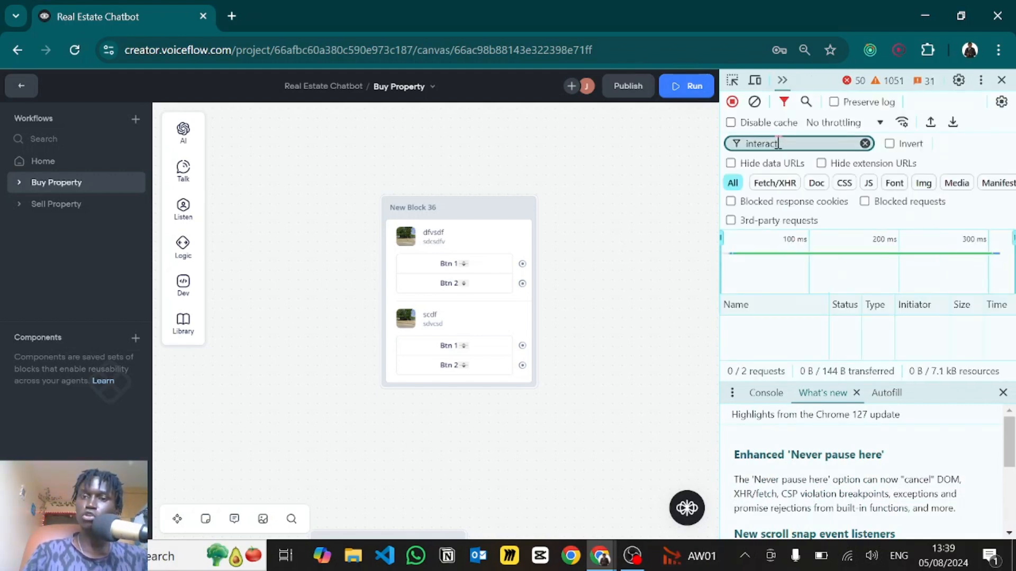
key("BackSpace")
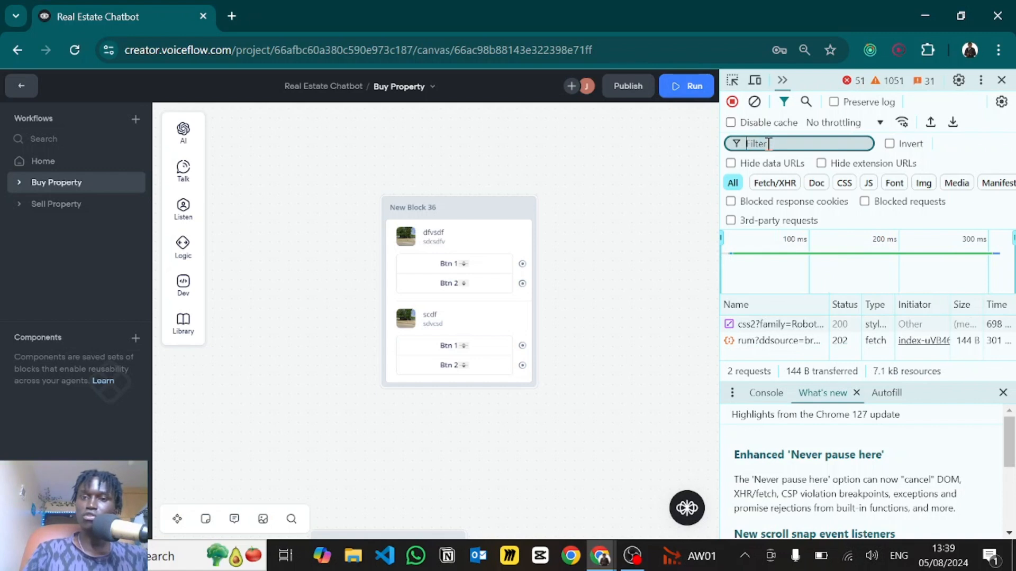
type("interact")
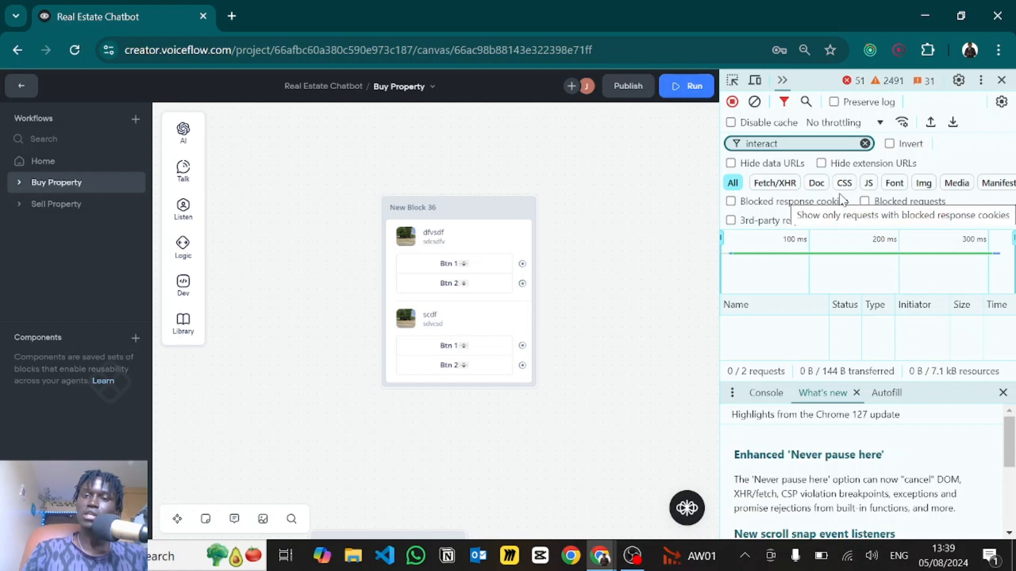
left_click(523, 209)
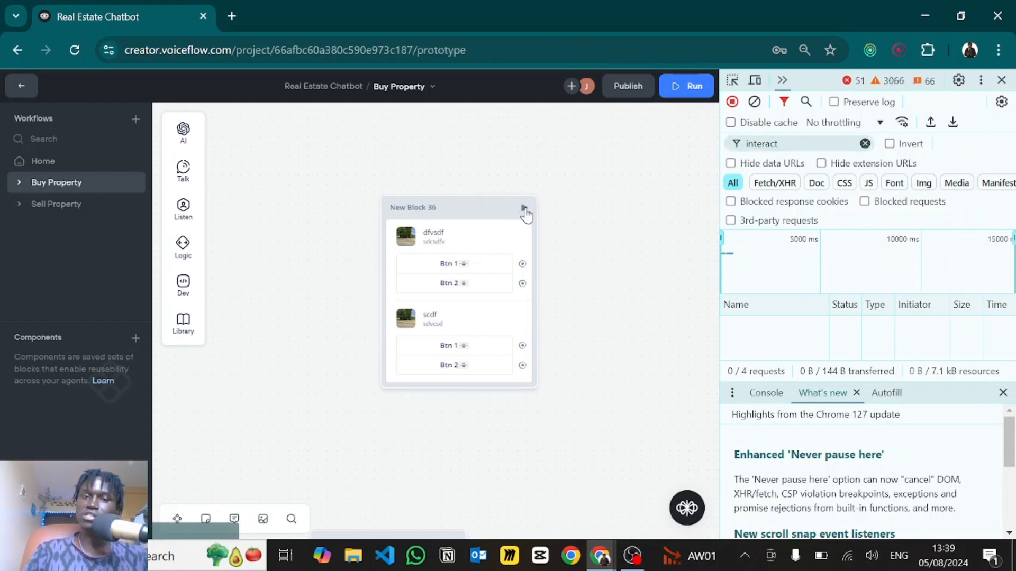
- Close the Console drawer and bring up the interact request's response JSON
left_click(1002, 392)
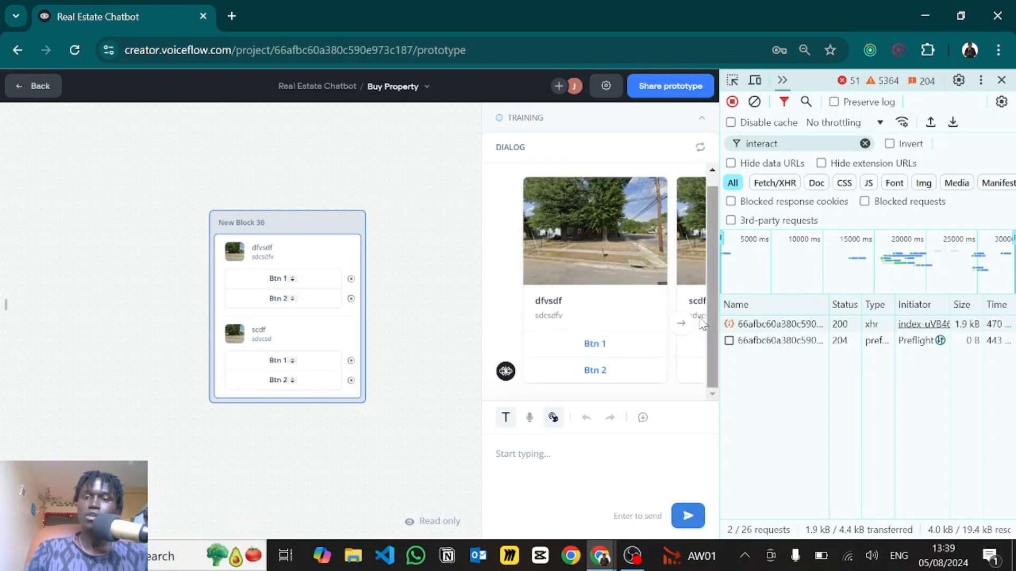
left_click(681, 325)
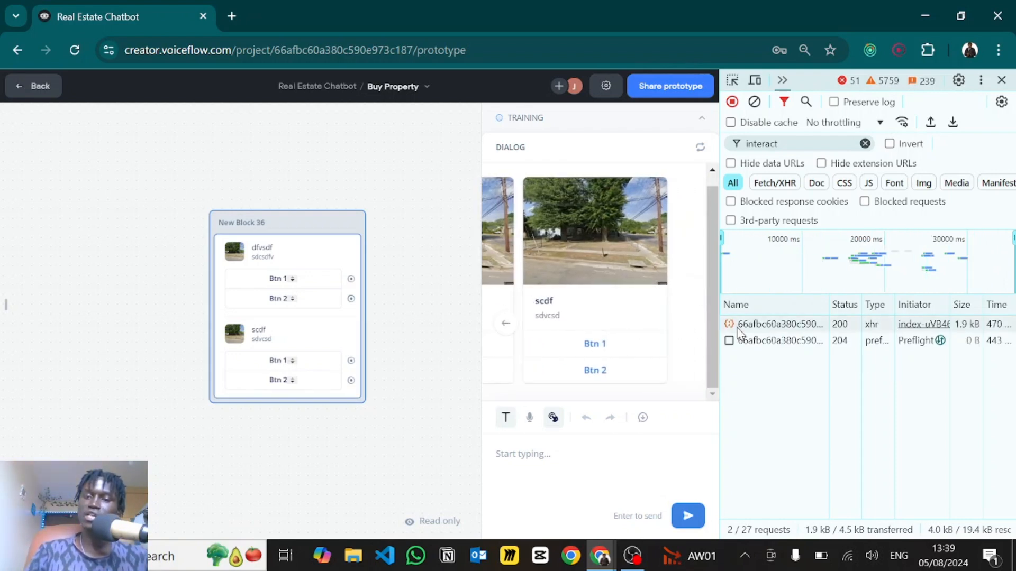
left_click(768, 328)
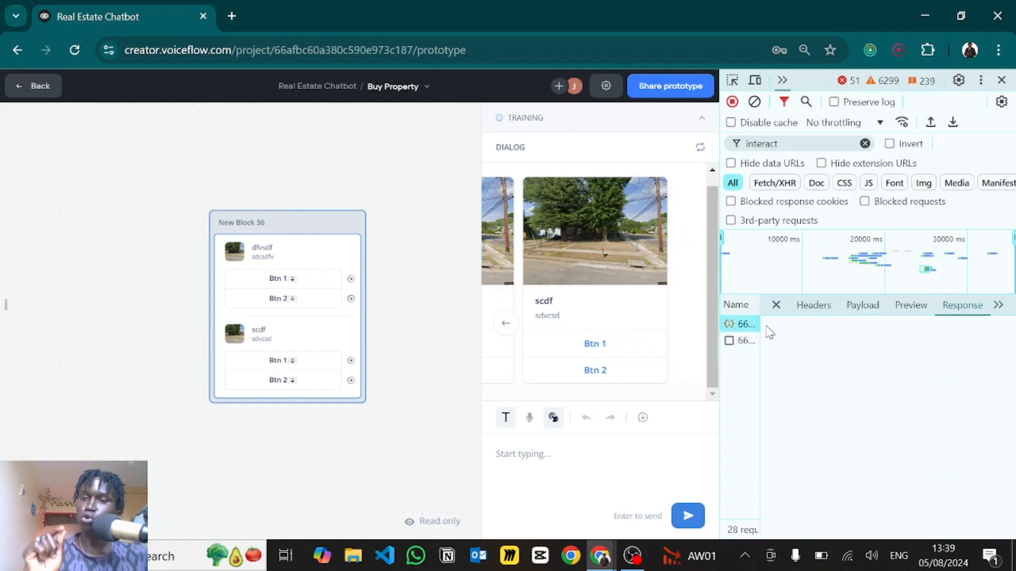
left_click(775, 305)
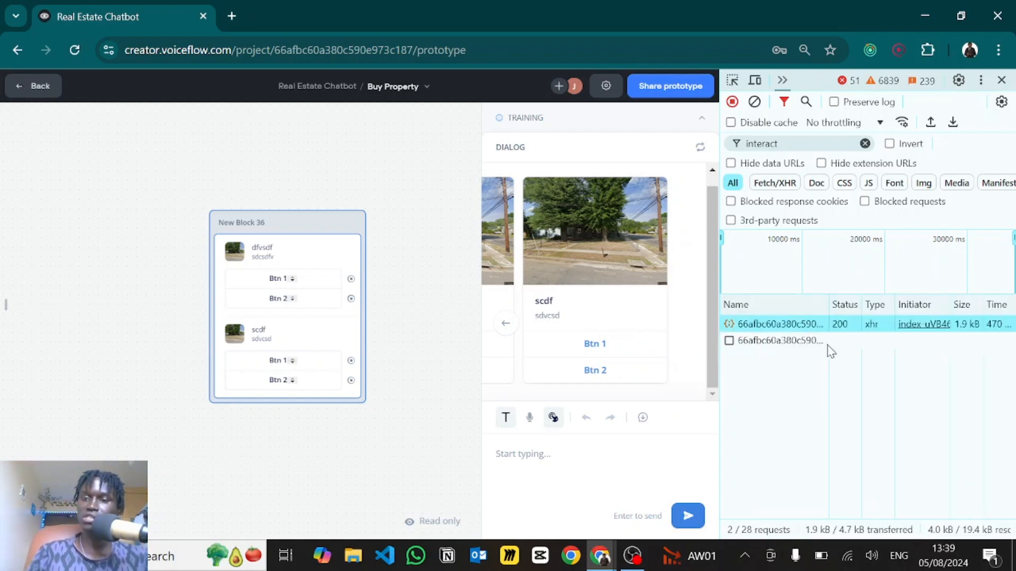
left_click(778, 324)
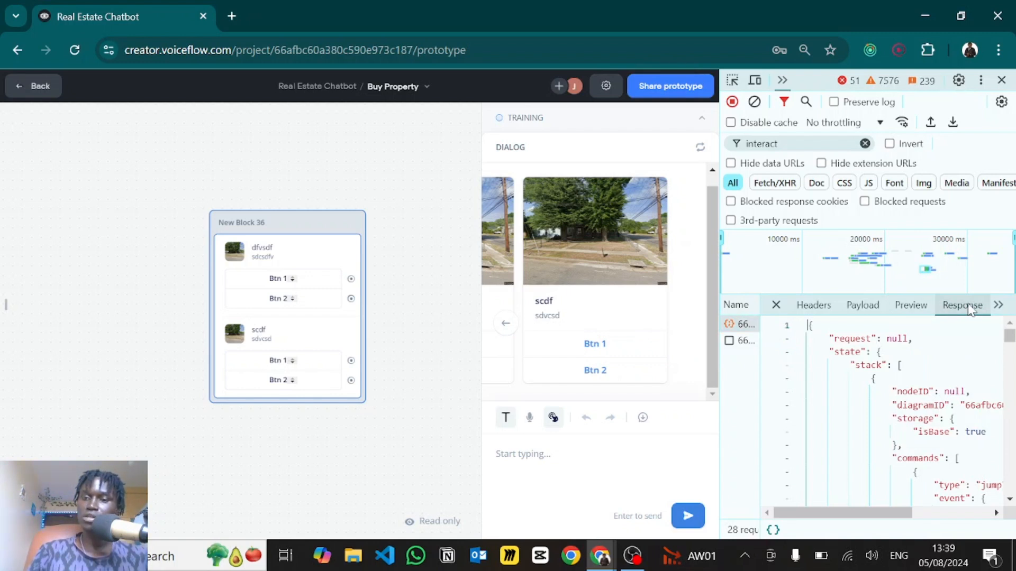
- Collapse the state object, find the carousel trace, and copy its payload JSON
left_click(797, 352)
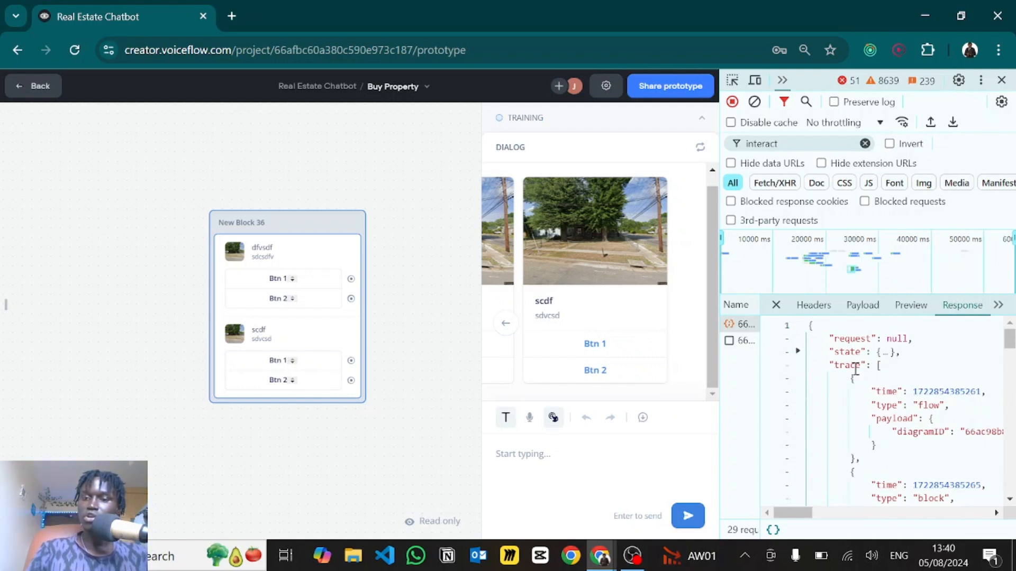
scroll(857, 378, "down", 3)
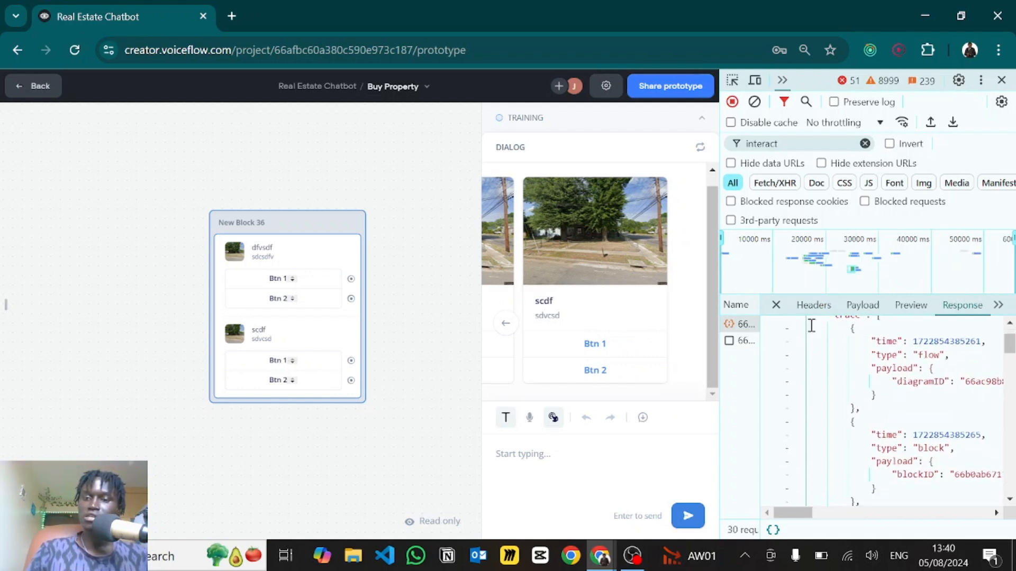
scroll(862, 398, "down", 6)
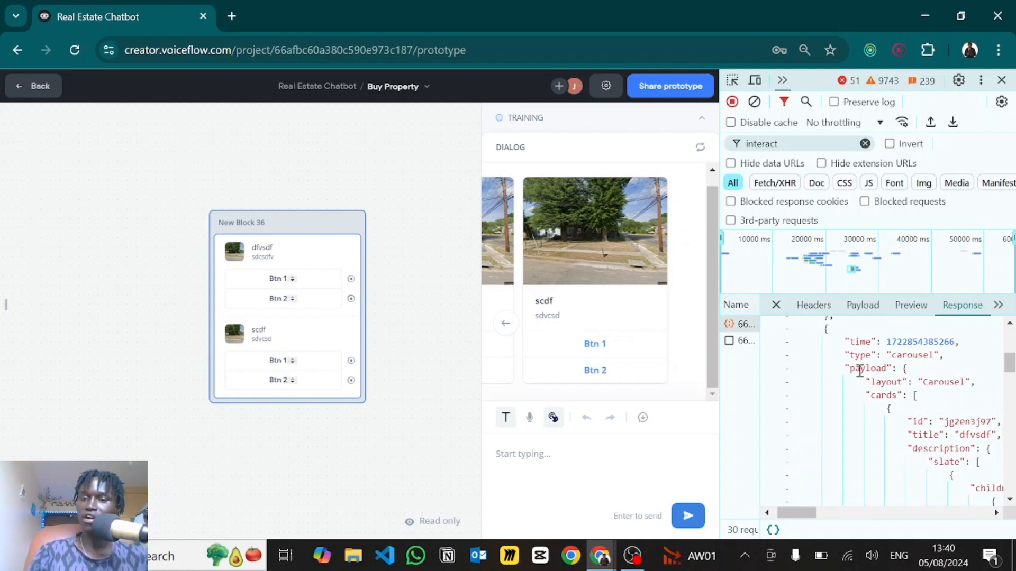
scroll(868, 354, "down", 1)
left_click(847, 350)
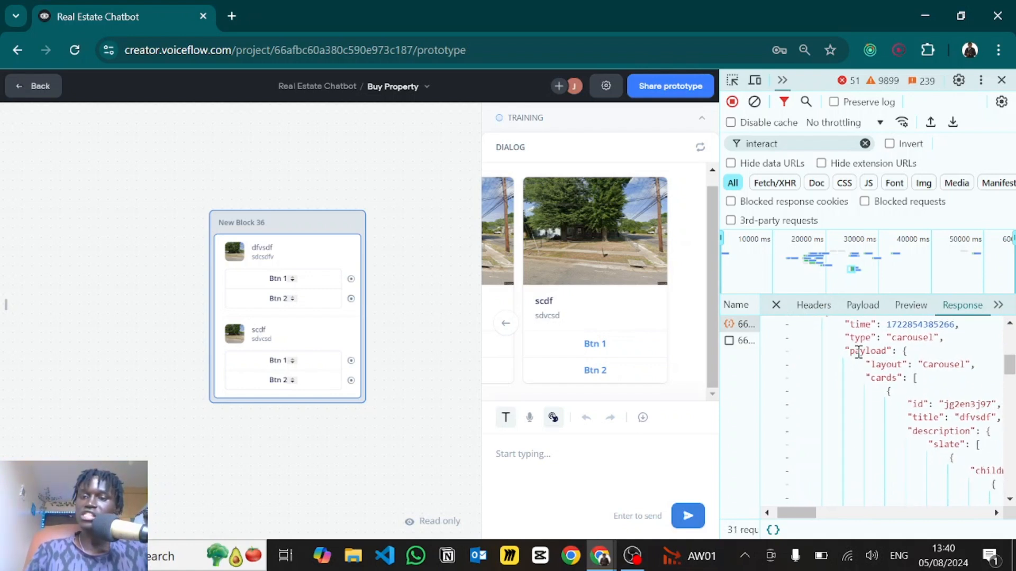
left_click(797, 350)
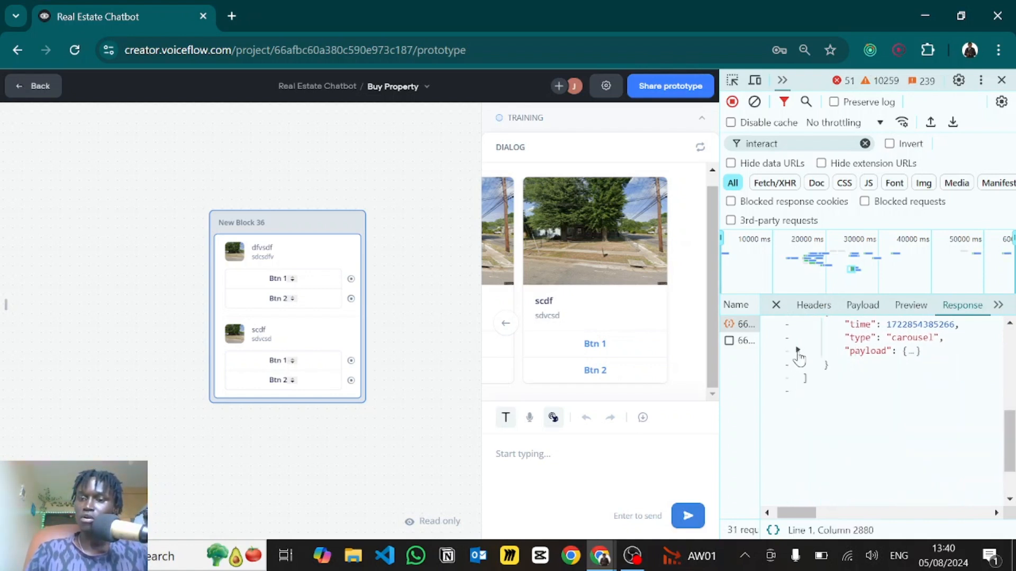
left_click(919, 352)
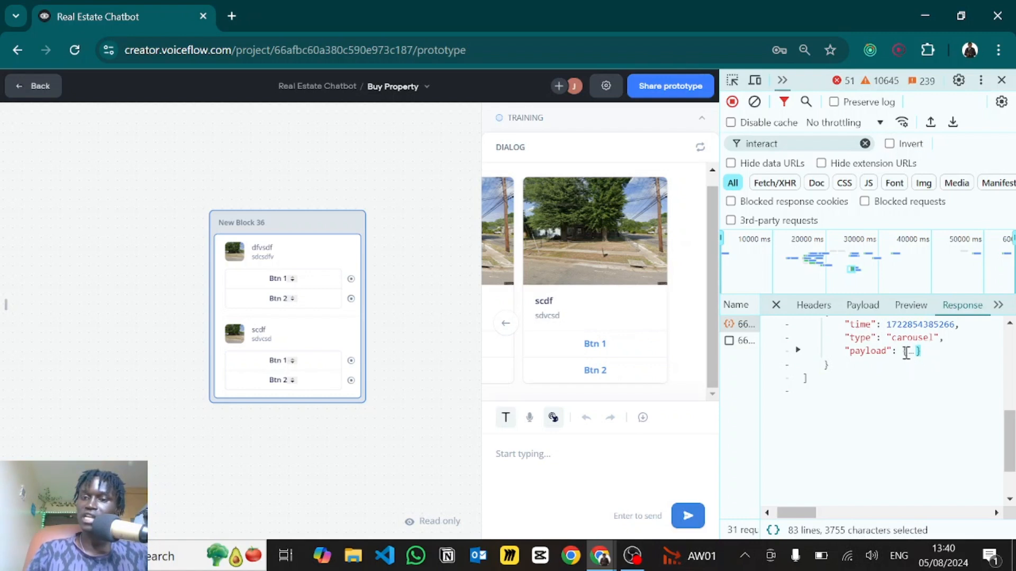
left_click(906, 353)
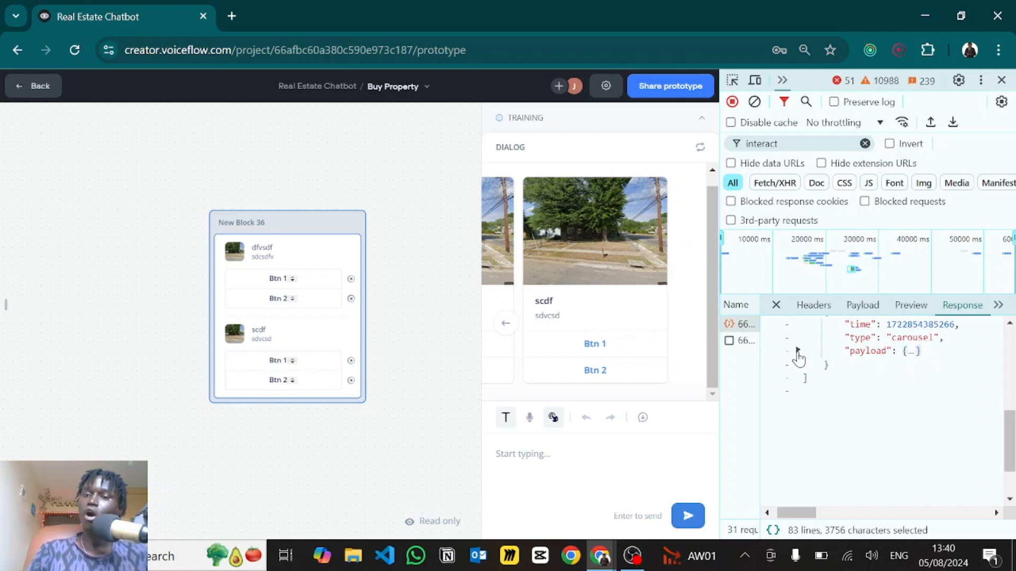
left_click(797, 352)
right_click(920, 432)
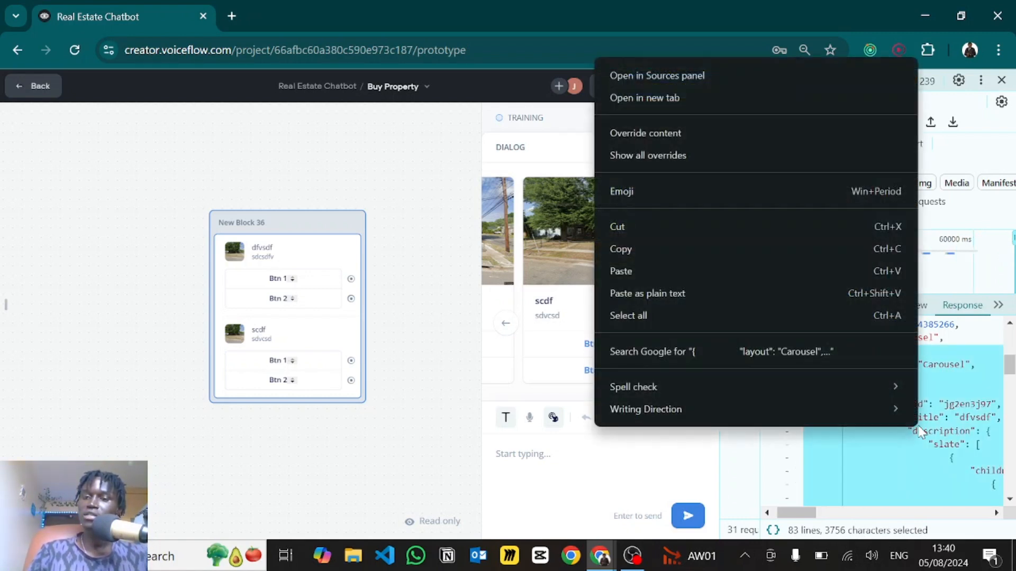
left_click(628, 250)
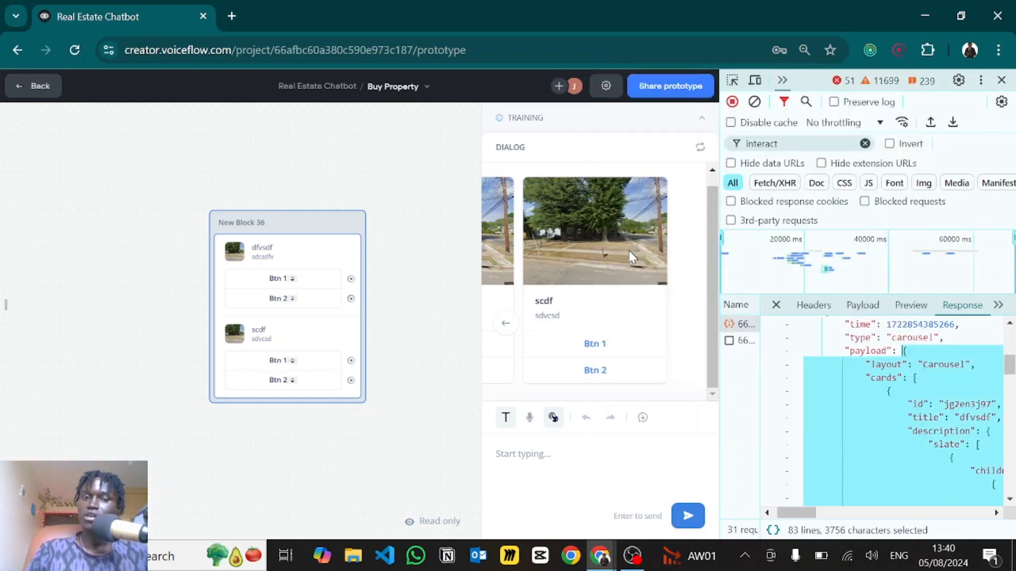
left_click(412, 277)
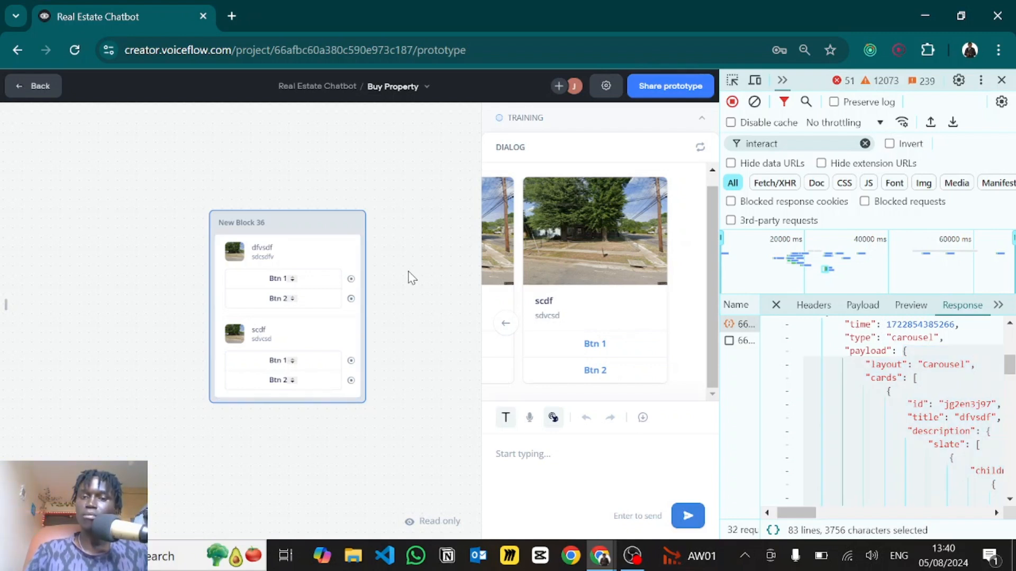
- Return to the Voiceflow canvas and add a Custom Action step beside New Block 36
left_click(1001, 81)
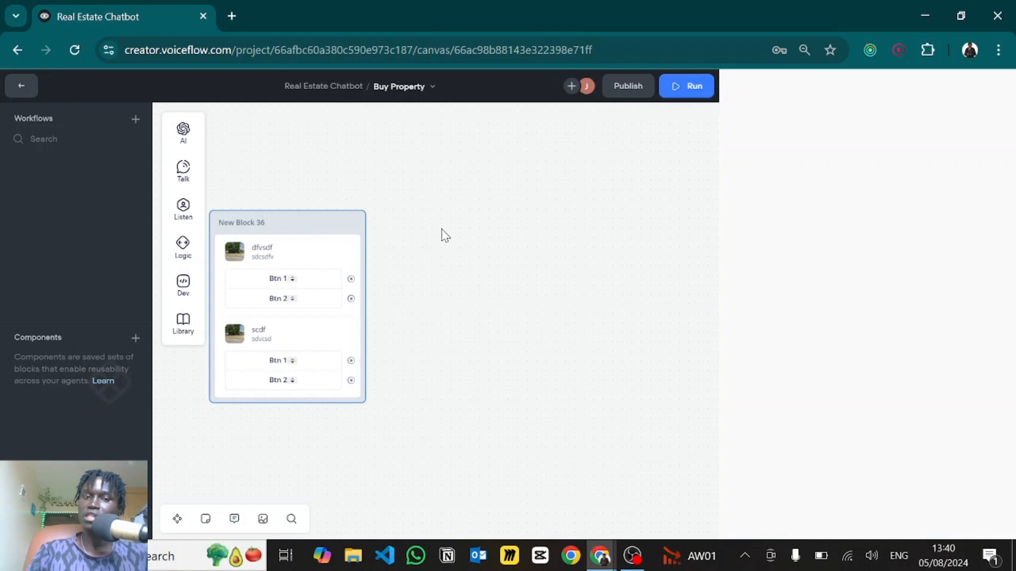
left_click_drag(481, 221, 511, 203)
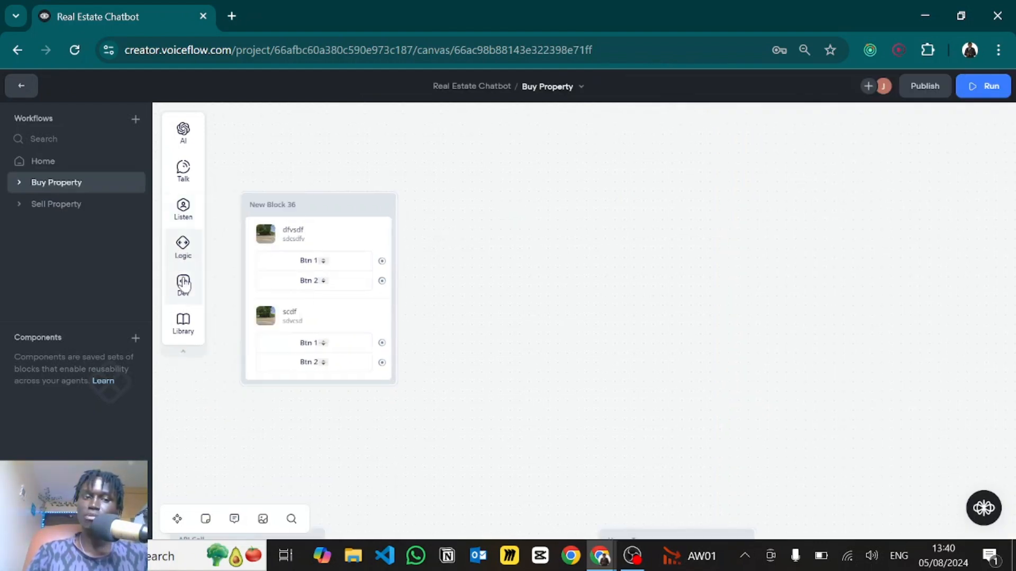
mouse_move(197, 291)
left_click_drag(249, 351, 506, 274)
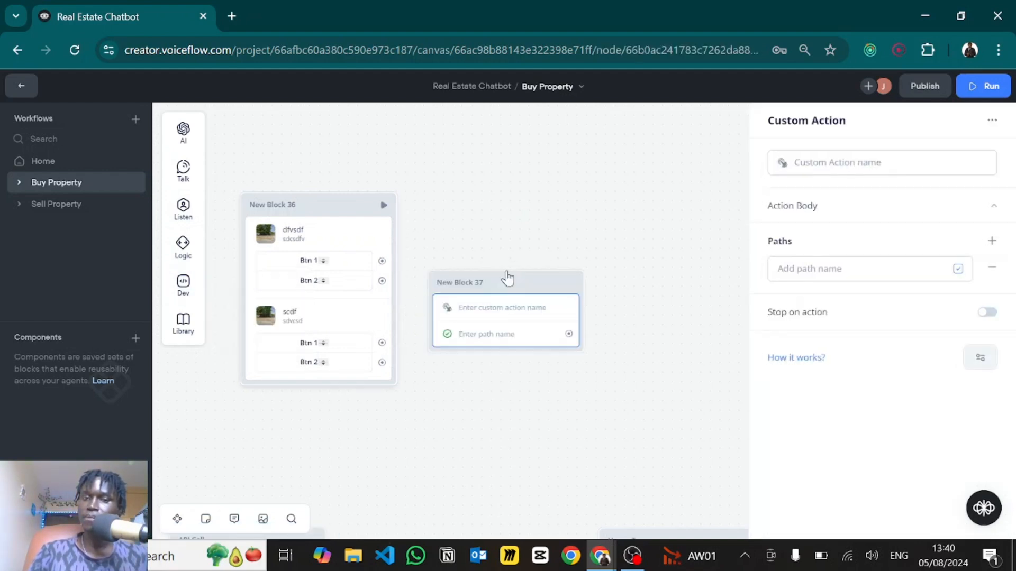
- Name the custom action 'carousel' and paste the copied carousel JSON as its body
left_click(829, 167)
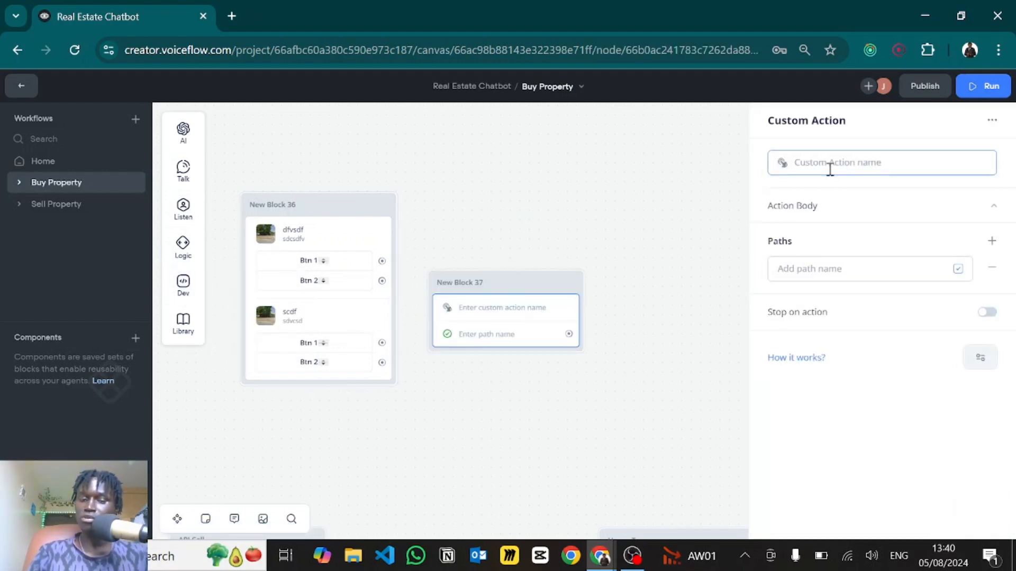
type("carousel")
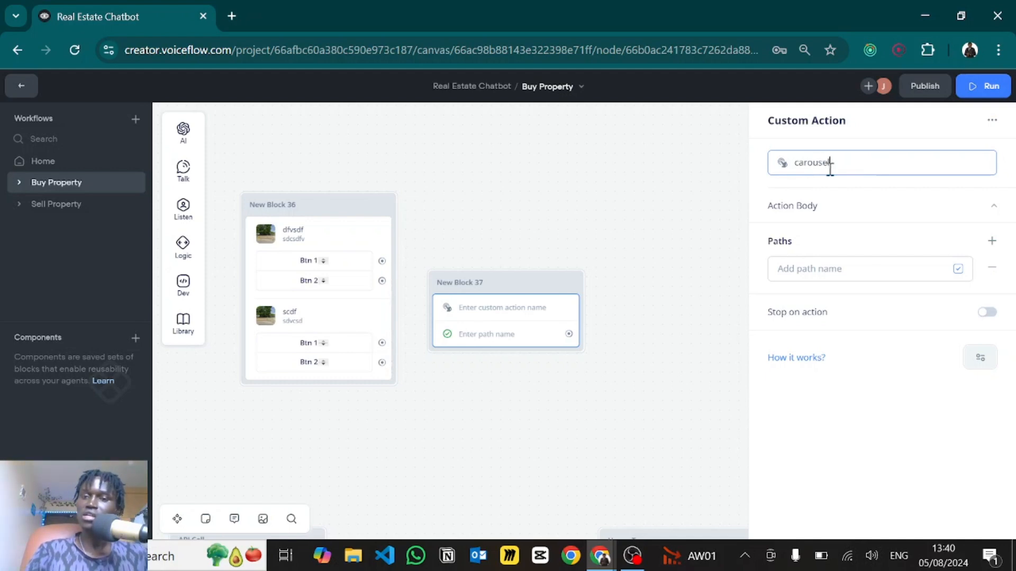
left_click(845, 208)
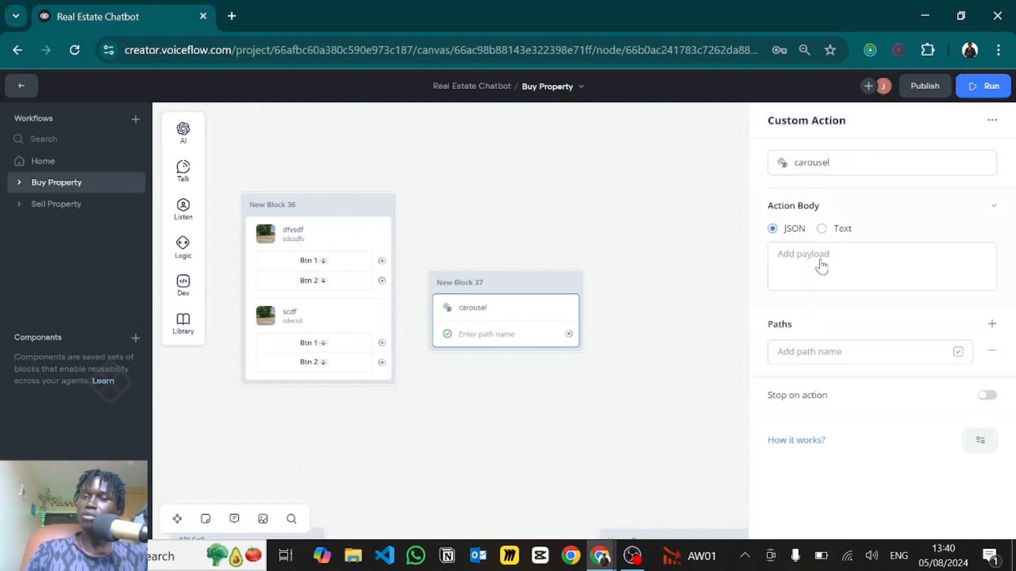
left_click(800, 269)
key("ctrl+v")
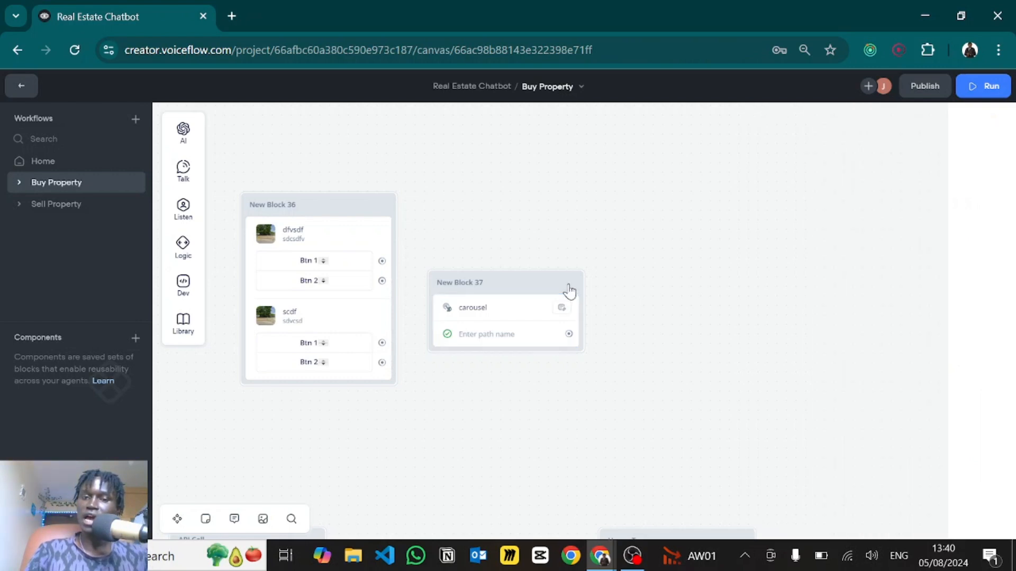
left_click(570, 285)
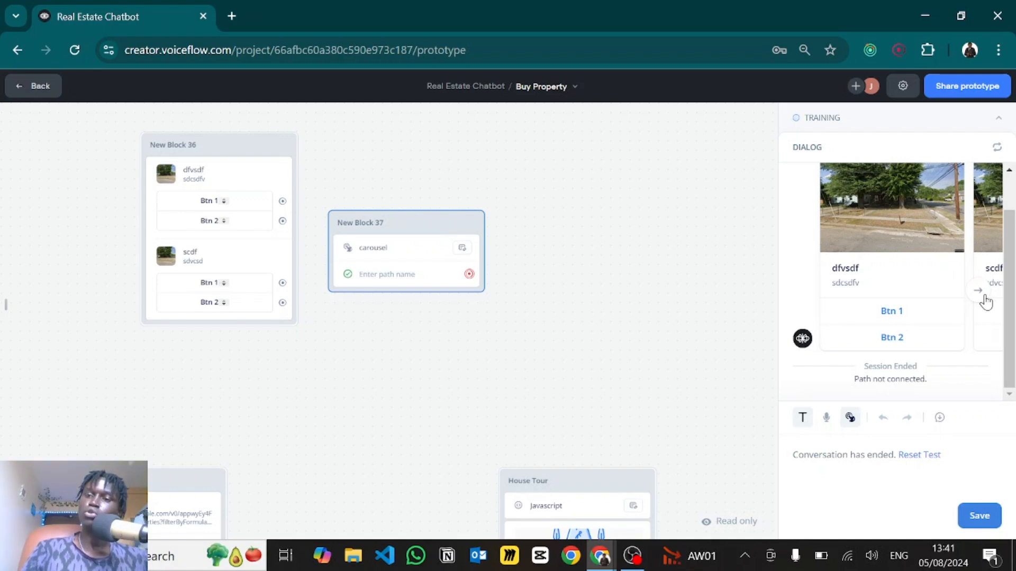
left_click(978, 290)
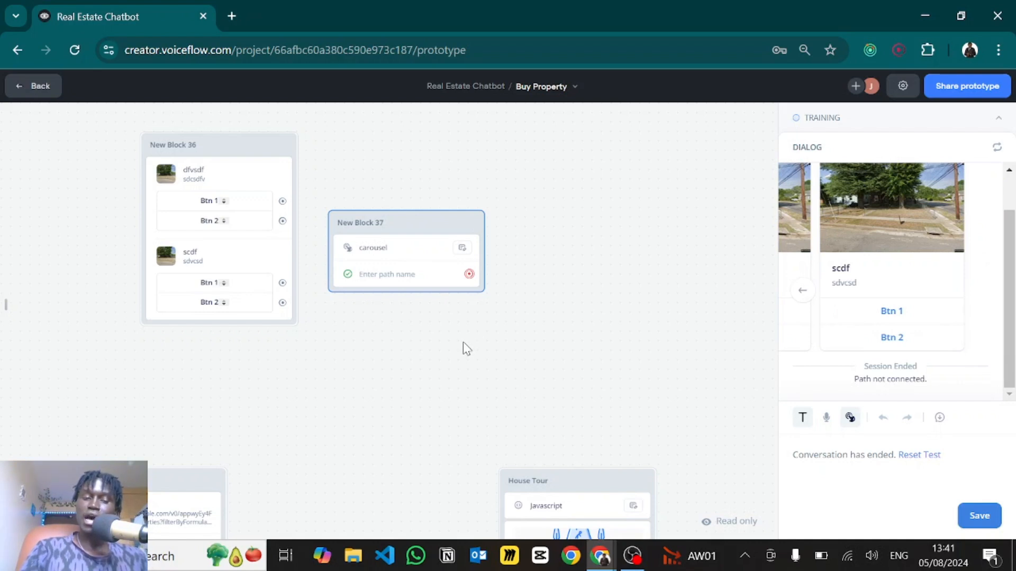
key("Escape")
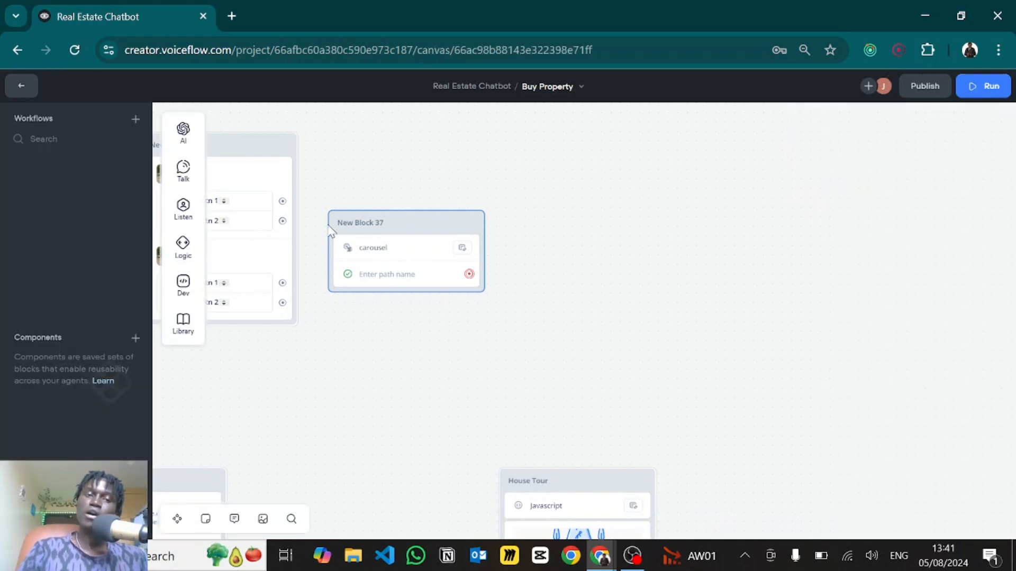
- Pan the canvas and box-select the test blocks New Block 36 and New Block 37
mouse_move(185, 209)
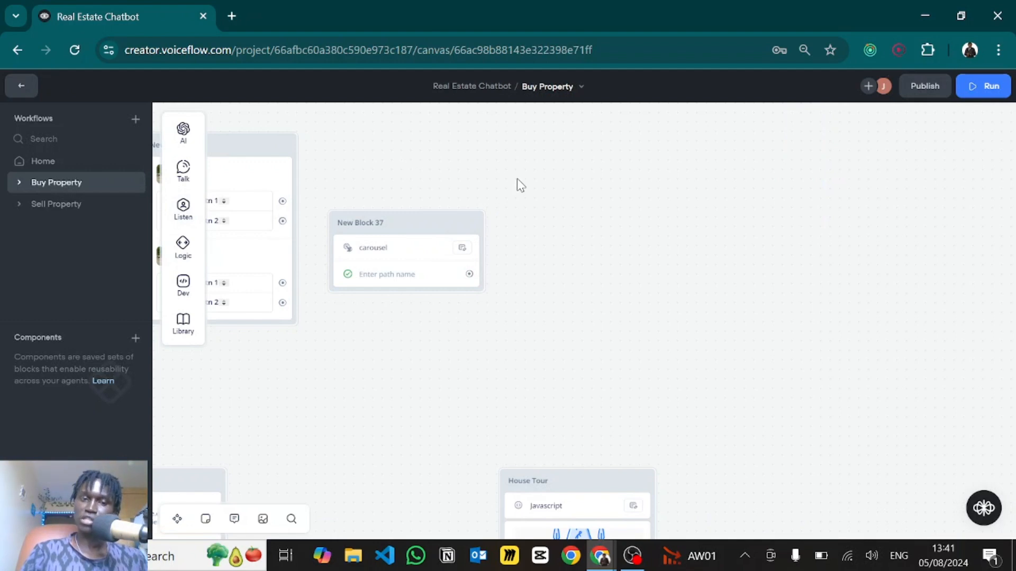
left_click_drag(447, 165, 533, 189)
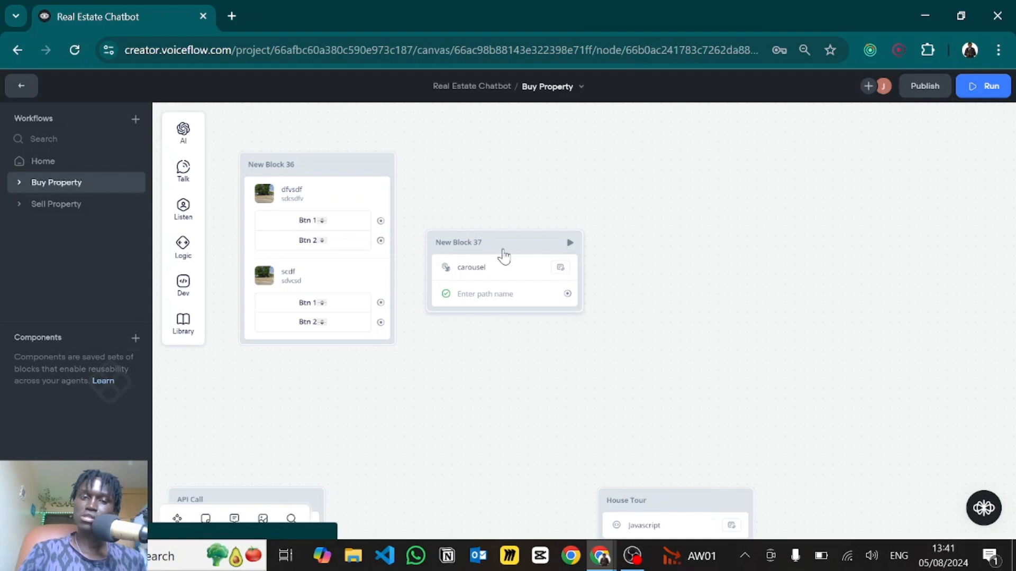
left_click_drag(669, 386, 697, 371)
left_click_drag(697, 371, 270, 116)
- Delete the test blocks New Block 36 and New Block 37
key("Delete")
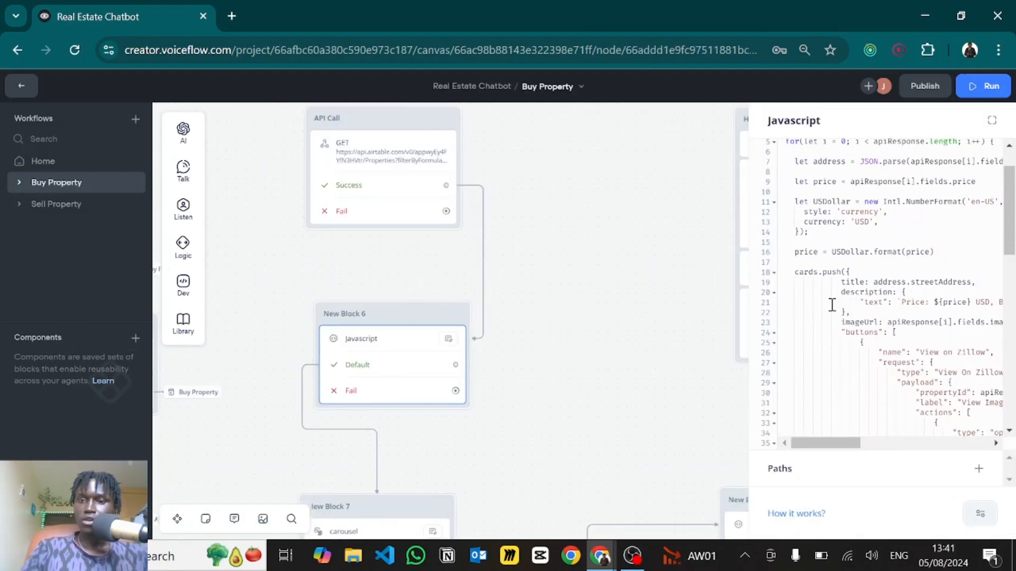
scroll(831, 305, "down", 1)
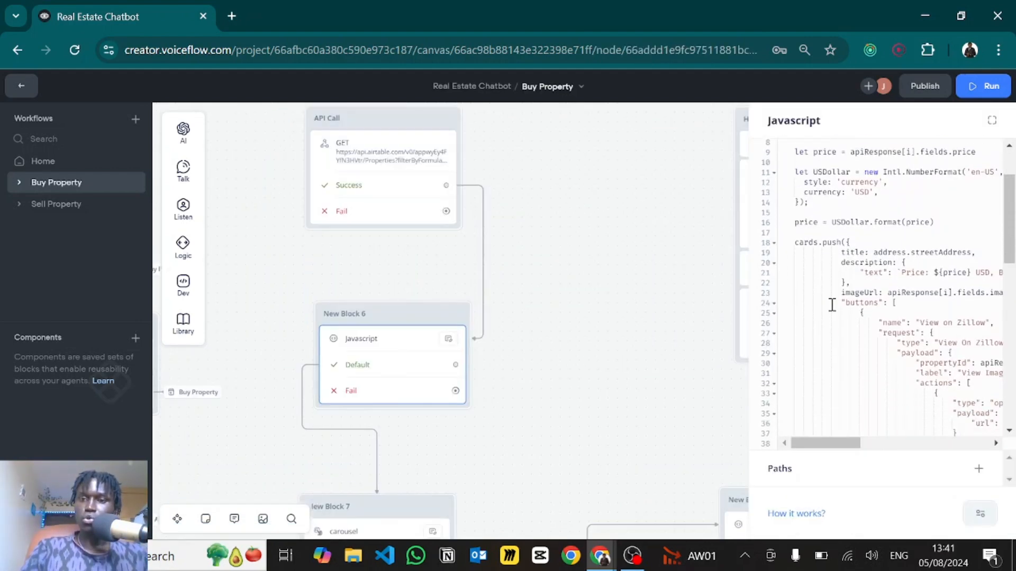
scroll(852, 248, "down", 5)
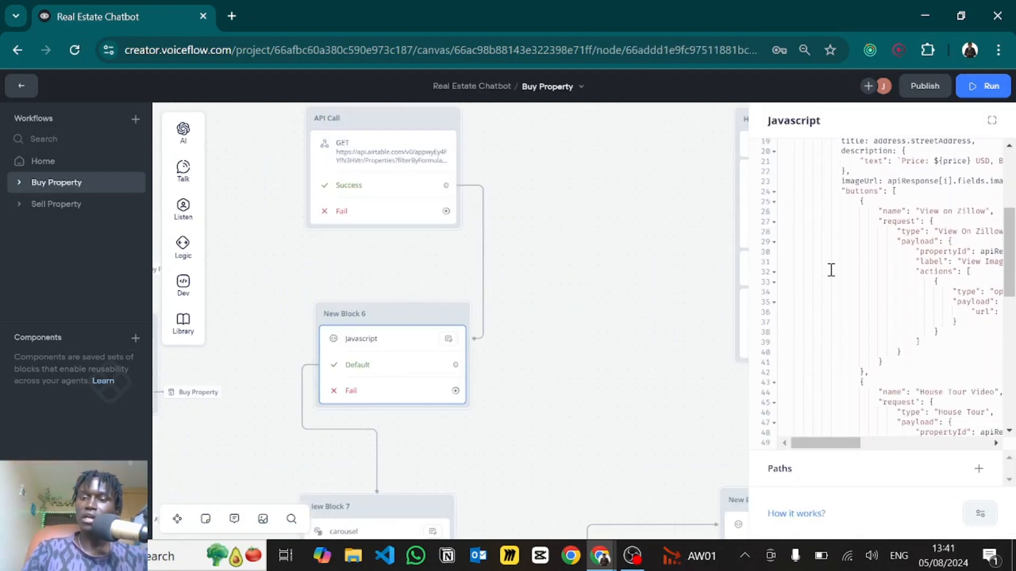
scroll(831, 270, "down", 6)
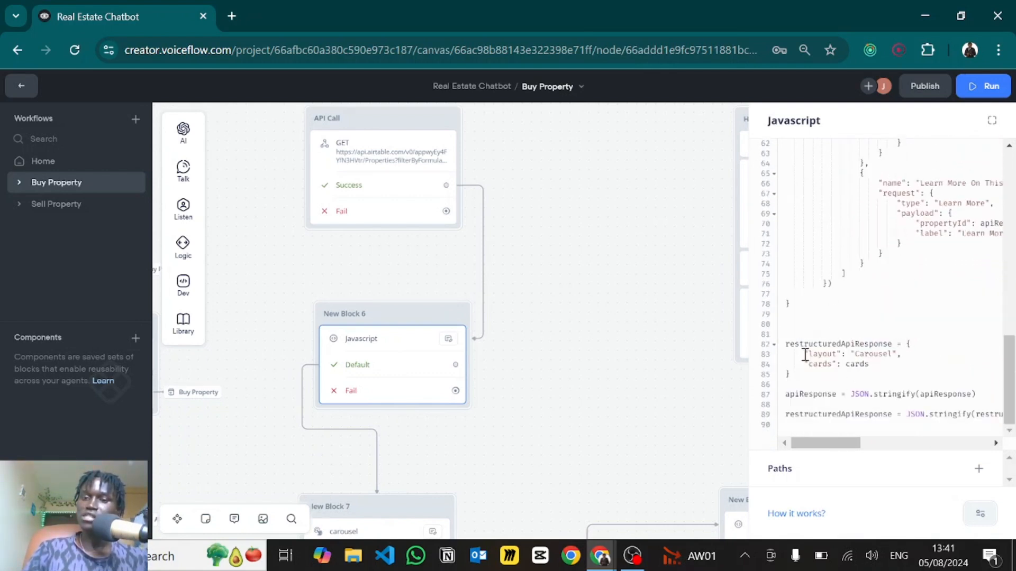
- Review the Carousel layout, cards entry and street-address card title in the JavaScript
left_click_drag(804, 353, 894, 355)
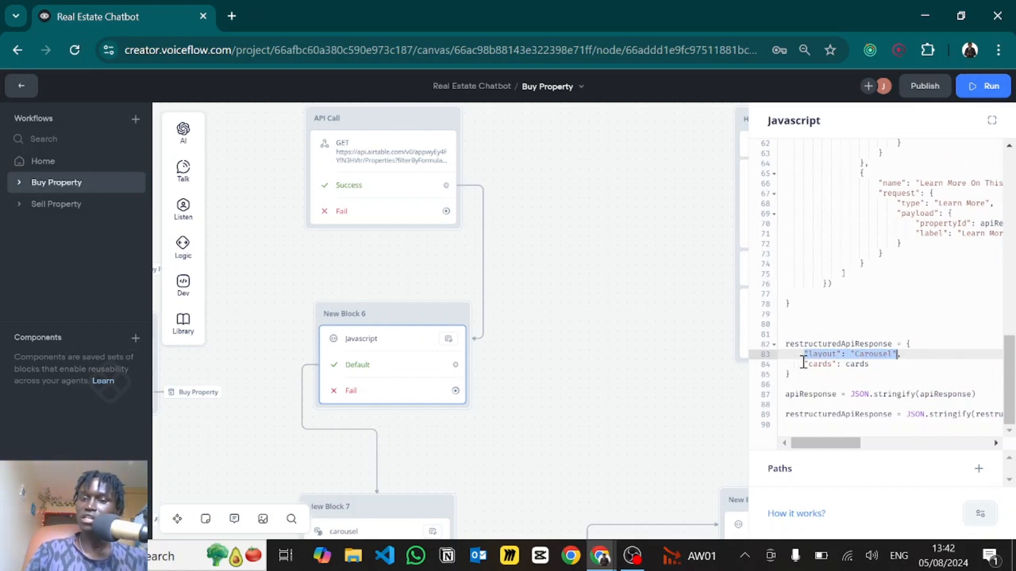
left_click_drag(804, 363, 845, 363)
double_click(860, 365)
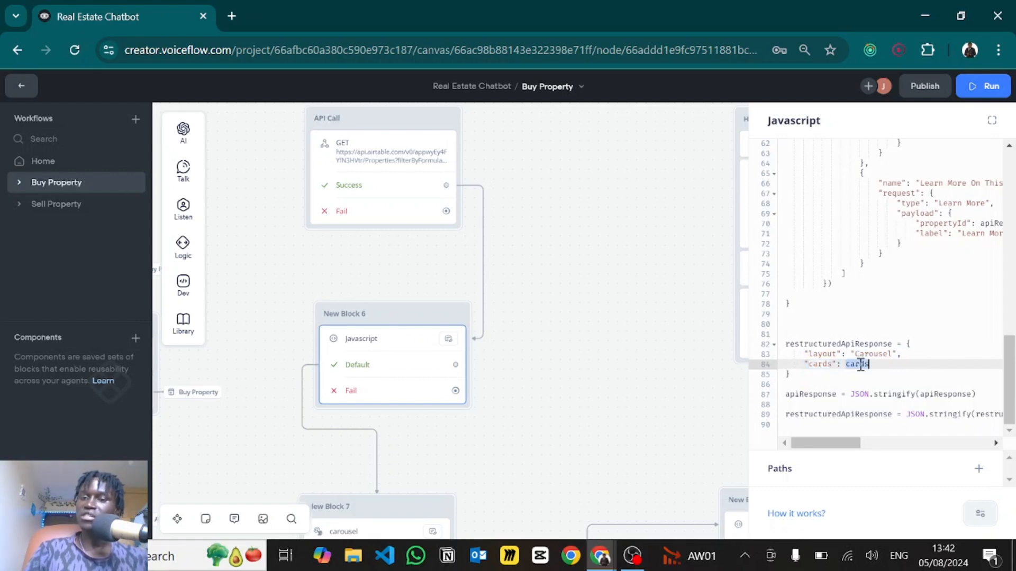
scroll(852, 318, "up", 10)
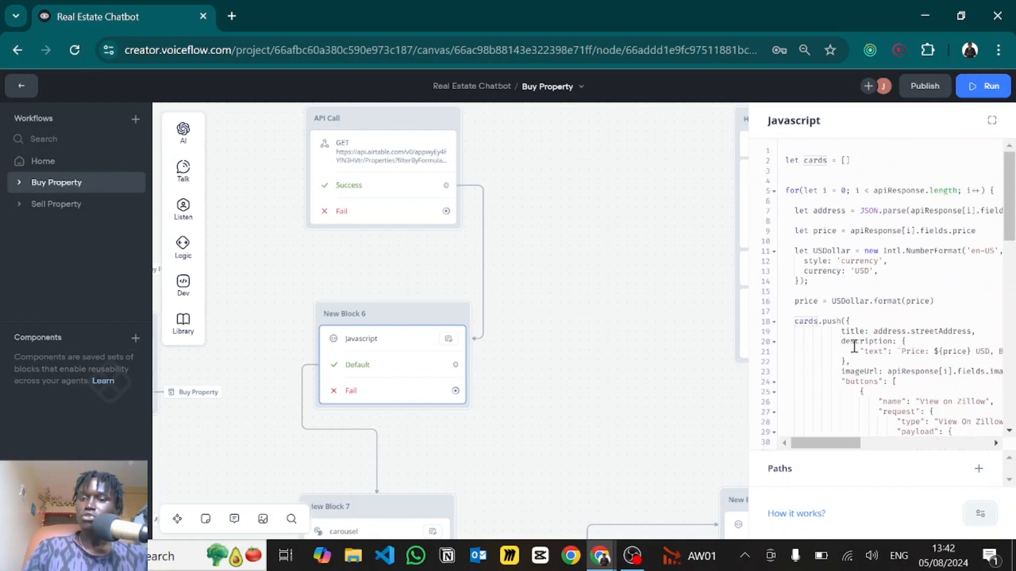
scroll(853, 345, "down", 1)
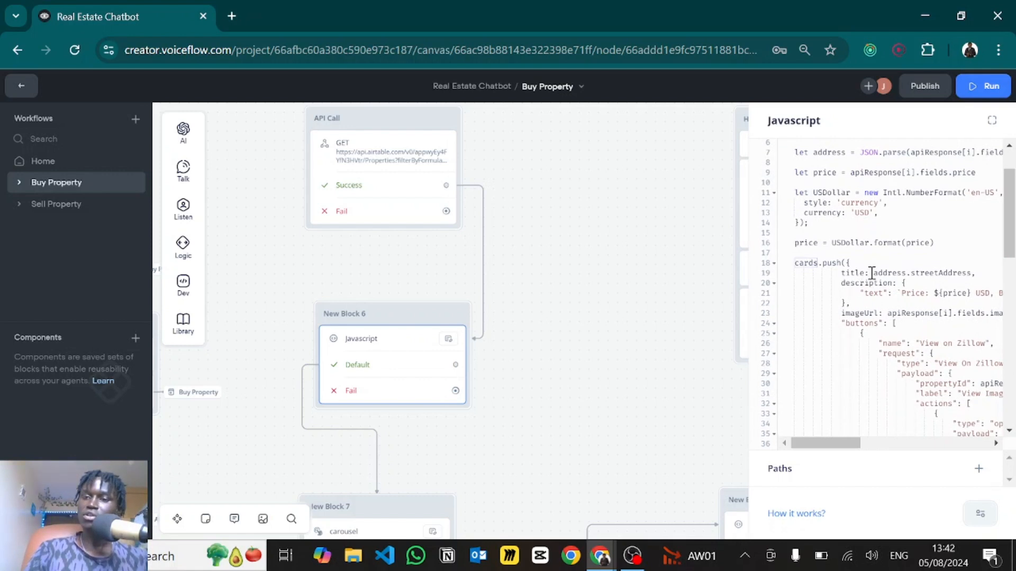
left_click_drag(872, 273, 968, 274)
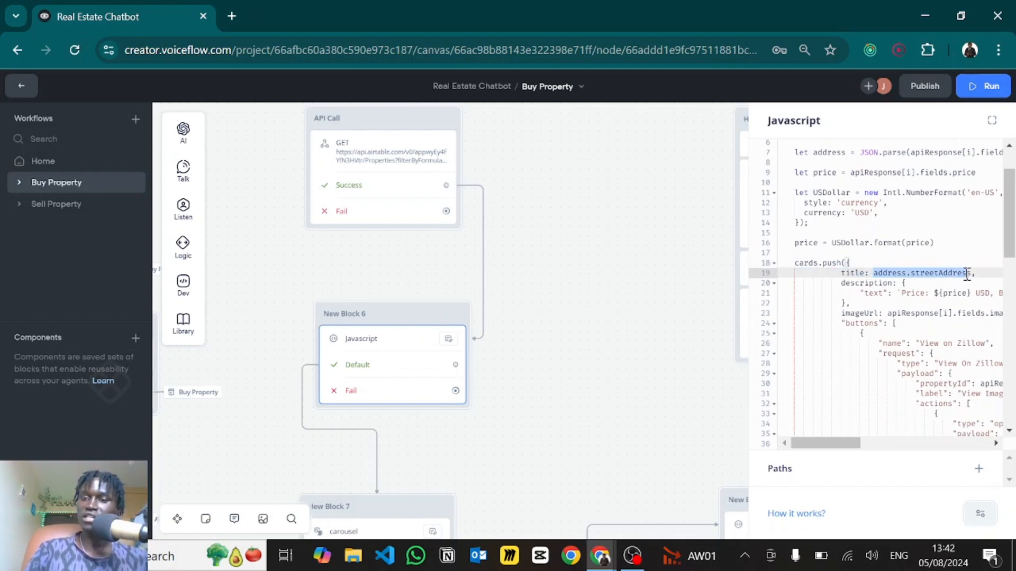
left_click(902, 264)
- Review the card's price description and image field in the code
scroll(902, 264, "down", 2)
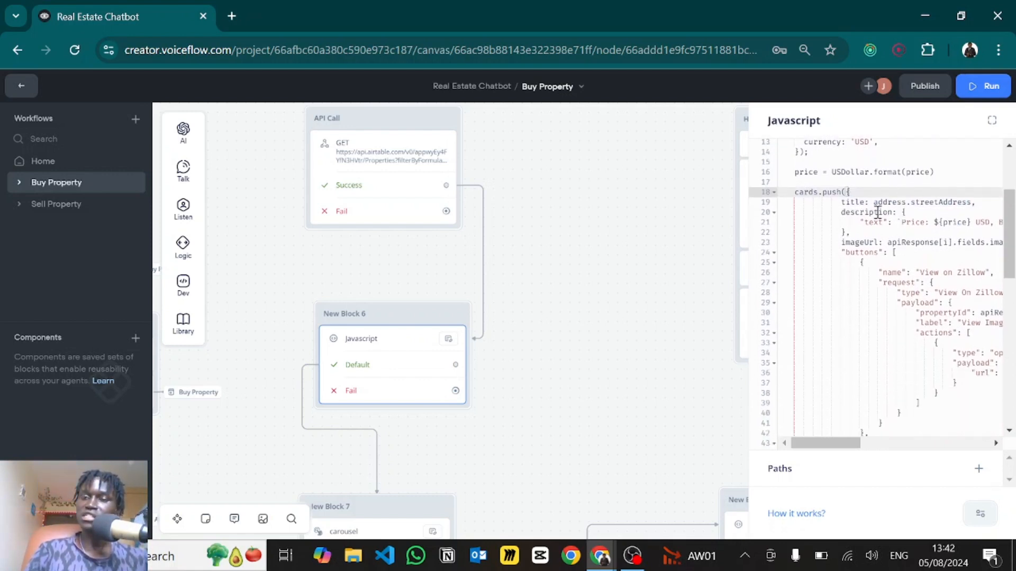
scroll(879, 238, "right", 2)
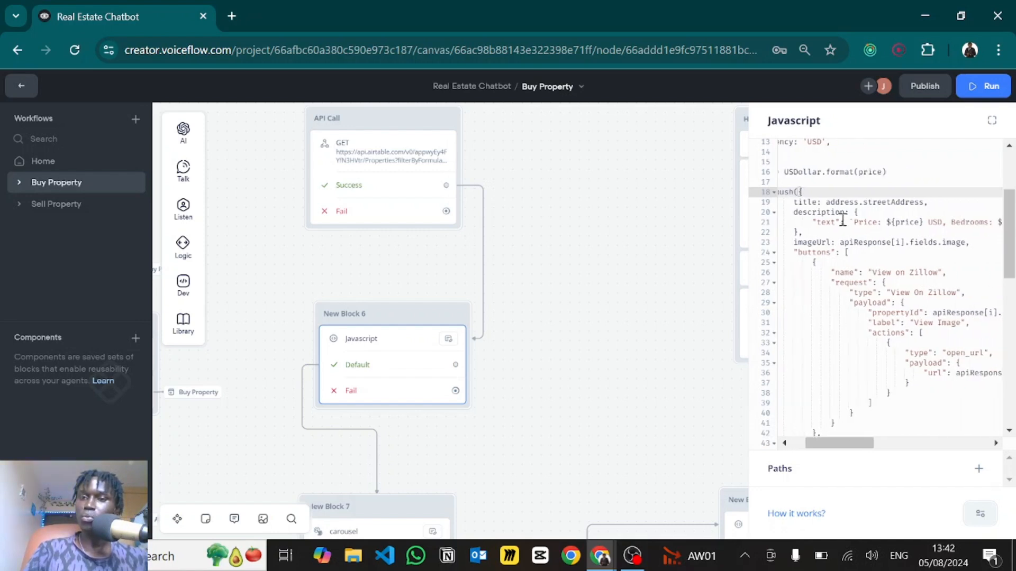
left_click_drag(857, 220, 926, 221)
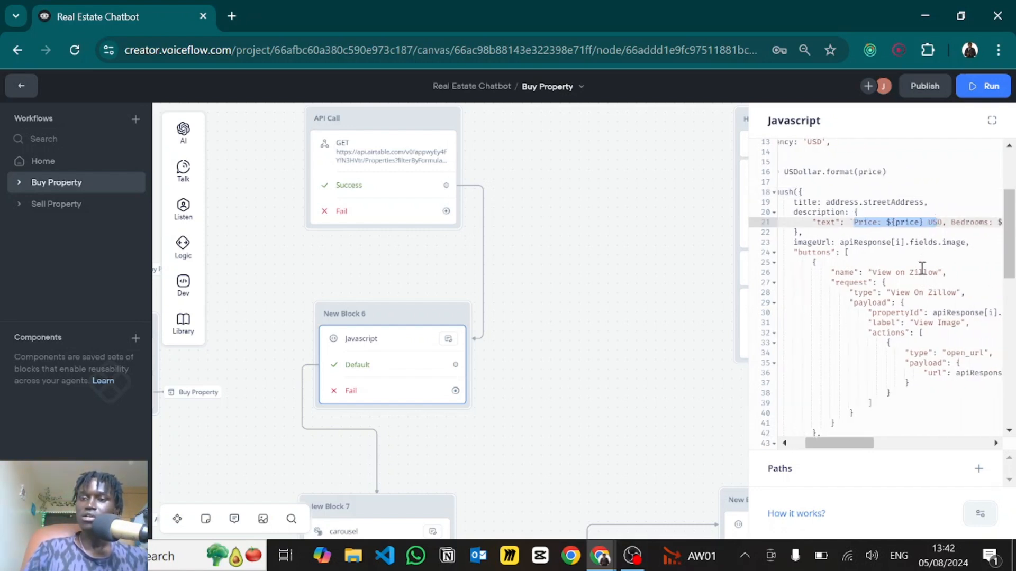
scroll(922, 268, "right", 6)
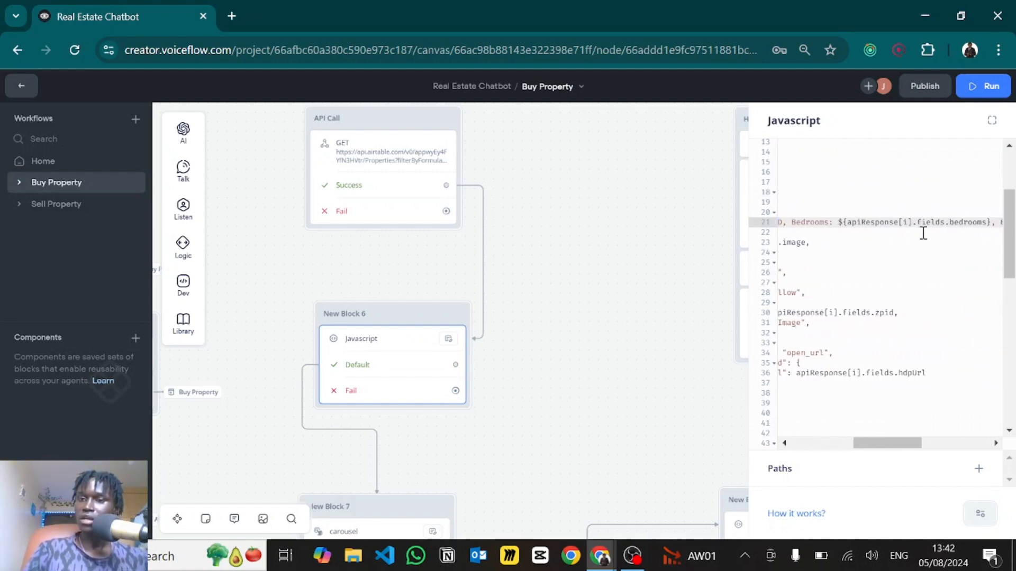
scroll(923, 234, "right", 8)
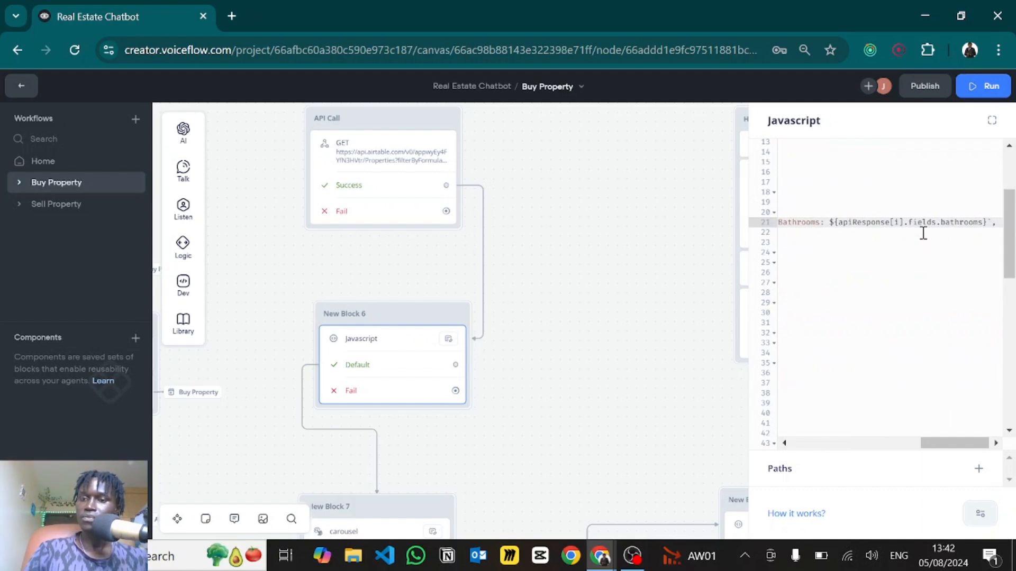
scroll(920, 228, "left", 10)
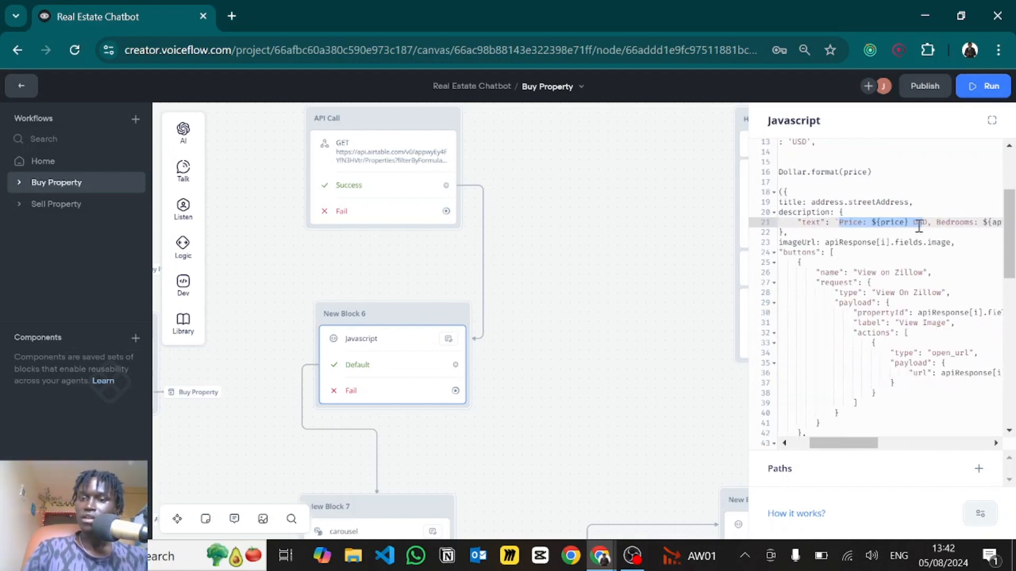
scroll(918, 227, "left", 1)
left_click_drag(858, 242, 983, 244)
left_click(919, 210)
- Review the View on Zillow button's request type, then bring New Block 7's carousel paths into view
scroll(857, 254, "down", 1)
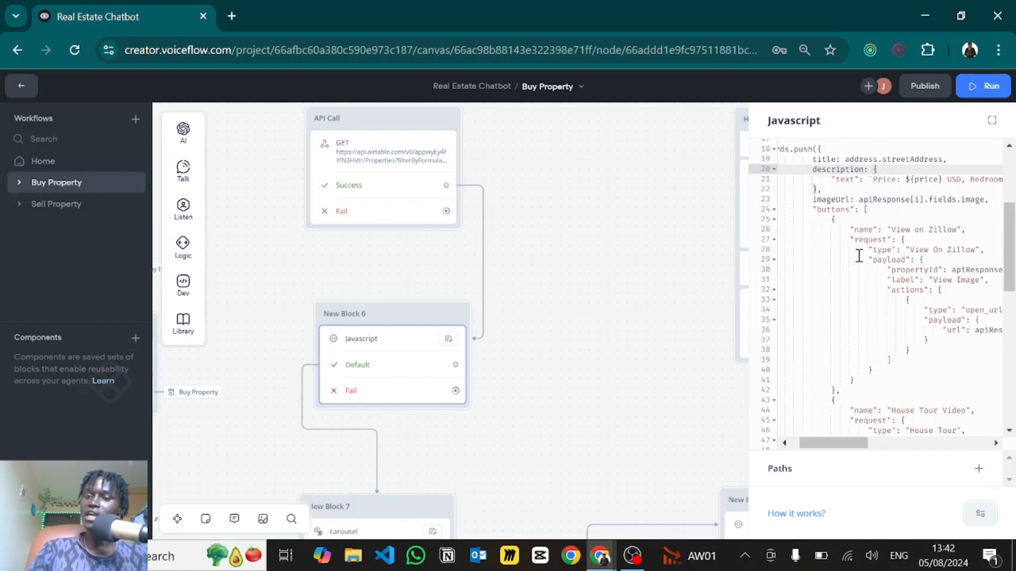
scroll(858, 255, "down", 3)
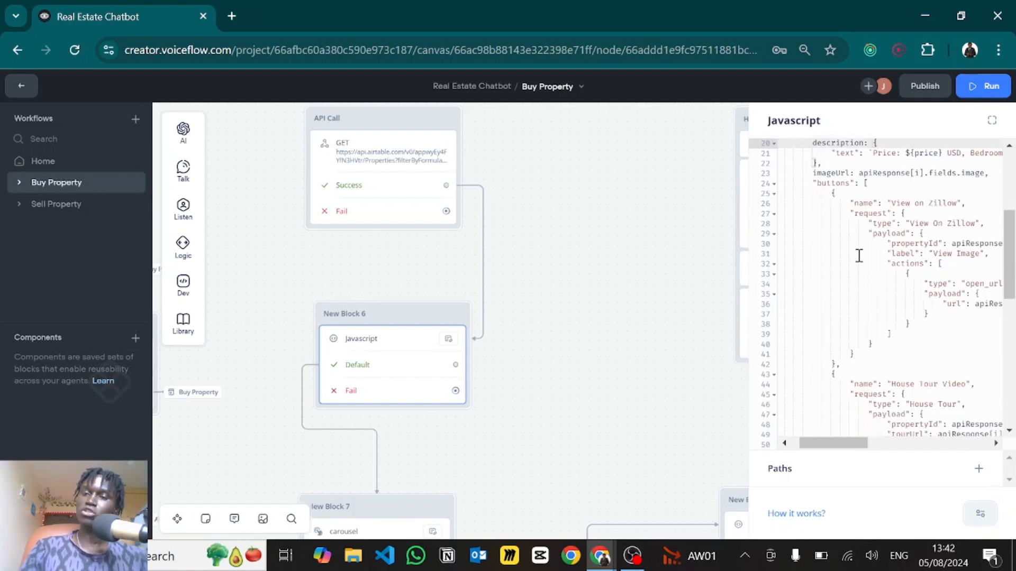
scroll(878, 341, "down", 2)
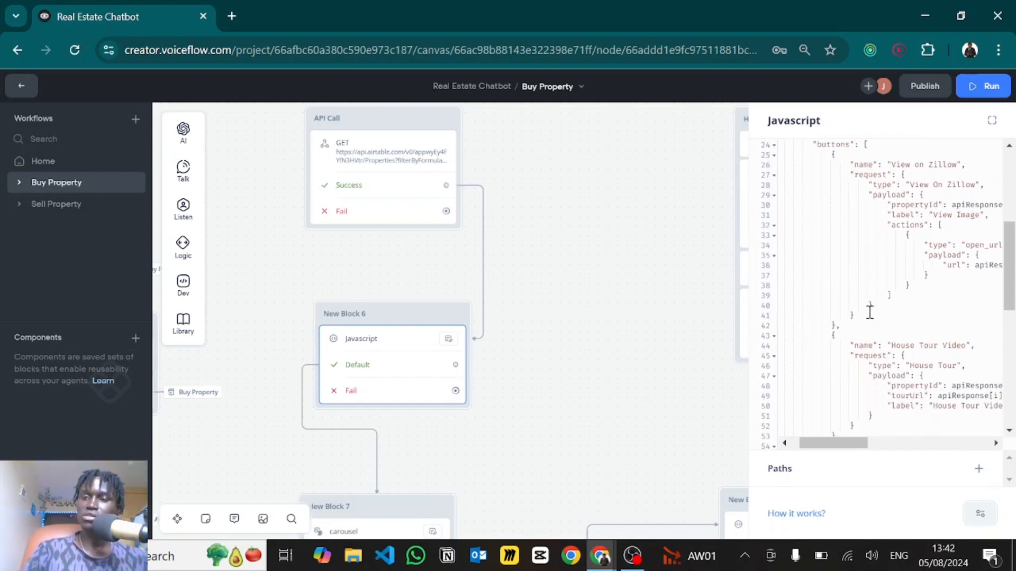
scroll(869, 311, "up", 3)
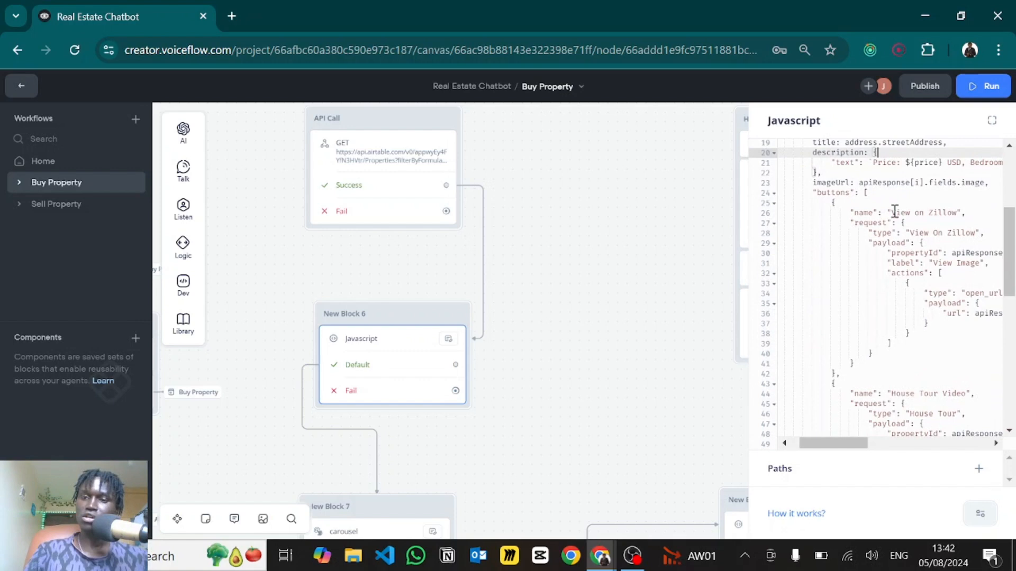
left_click_drag(894, 211, 958, 210)
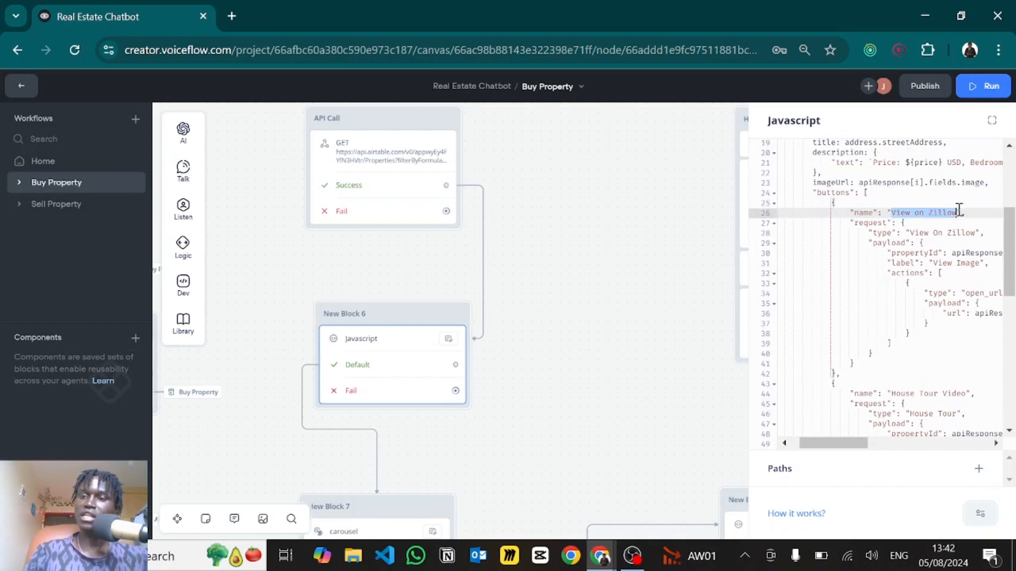
left_click(855, 225)
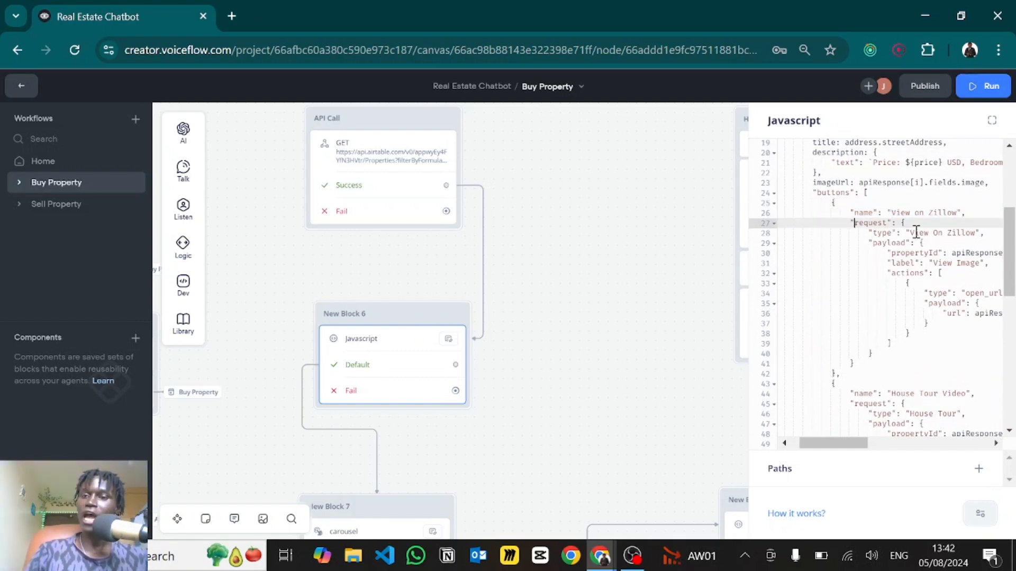
left_click_drag(911, 232, 973, 233)
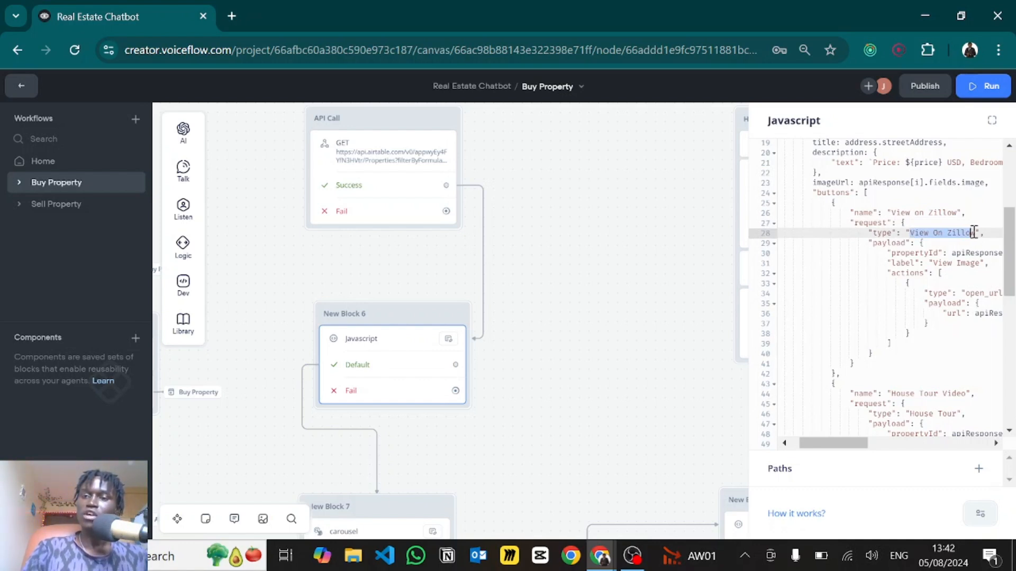
left_click(976, 232)
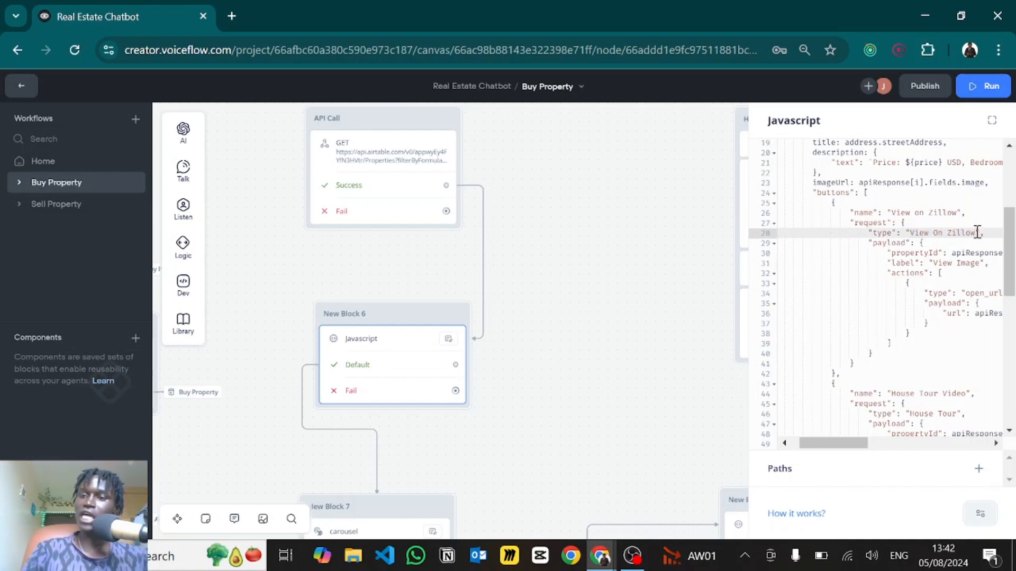
left_click_drag(976, 233, 908, 232)
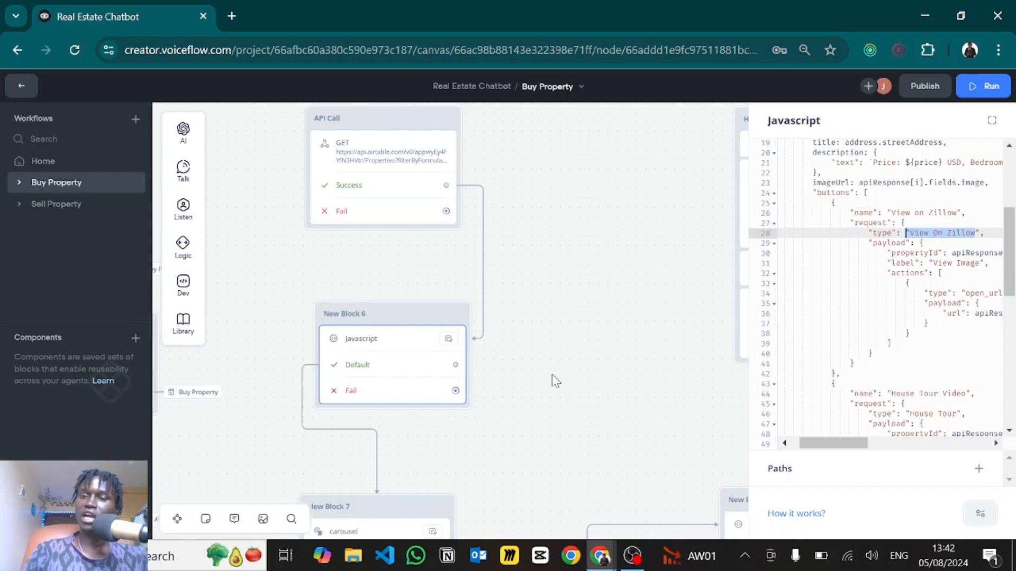
left_click_drag(519, 422, 530, 213)
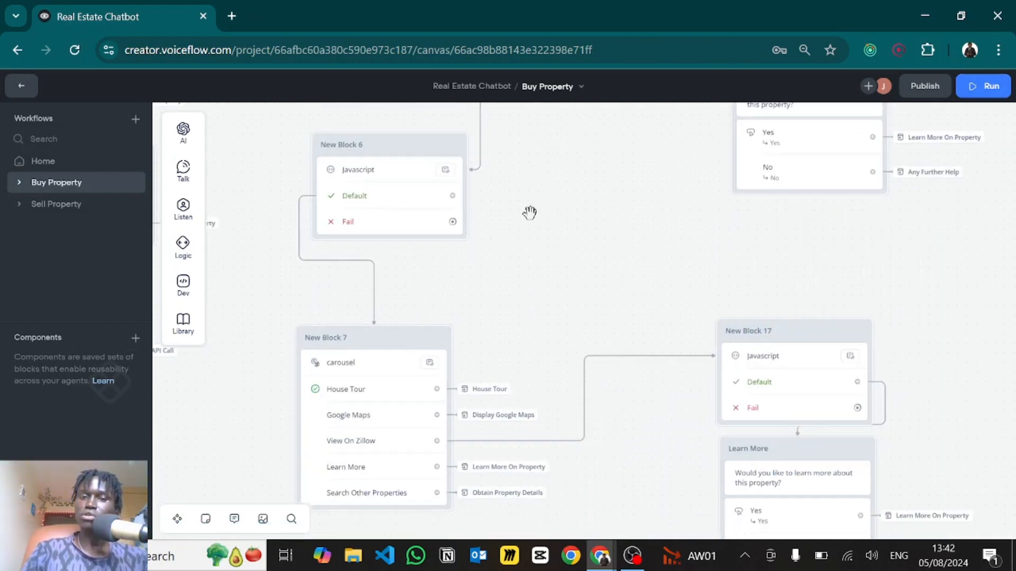
- Check the carousel's View On Zillow path, then bring up New Block 6's JavaScript code
left_click(339, 400)
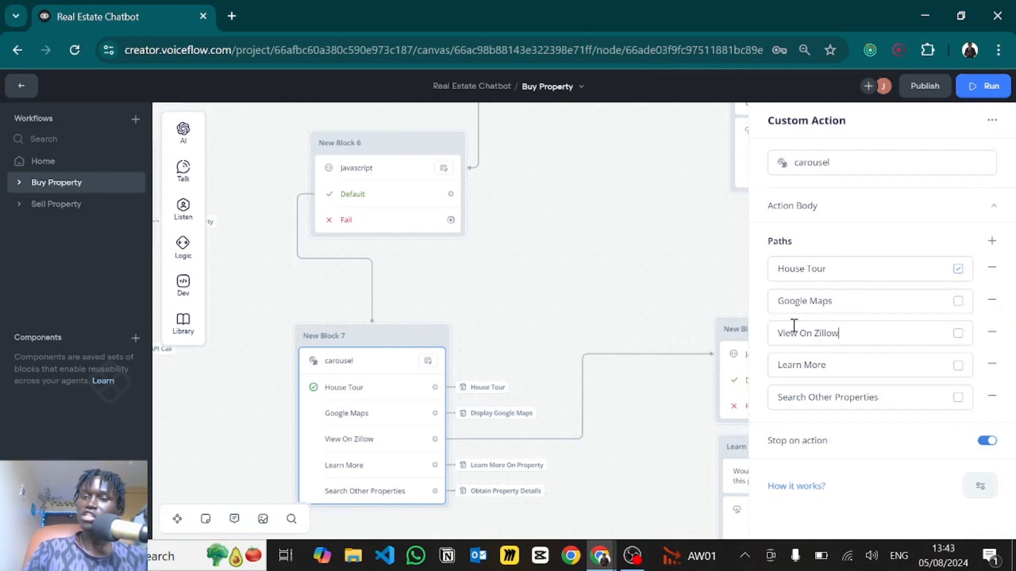
left_click(770, 328)
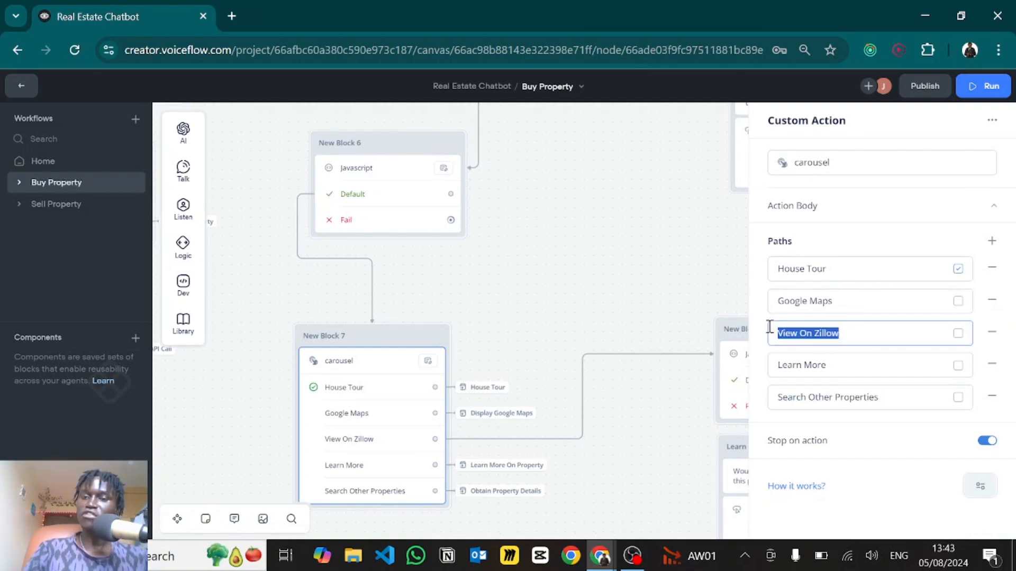
left_click(417, 204)
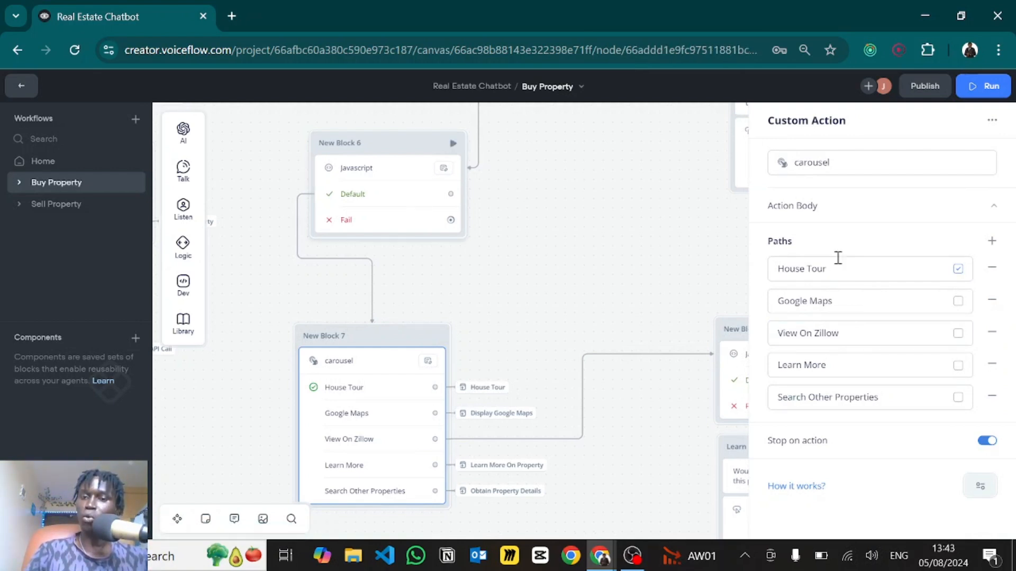
scroll(867, 326, "down", 5)
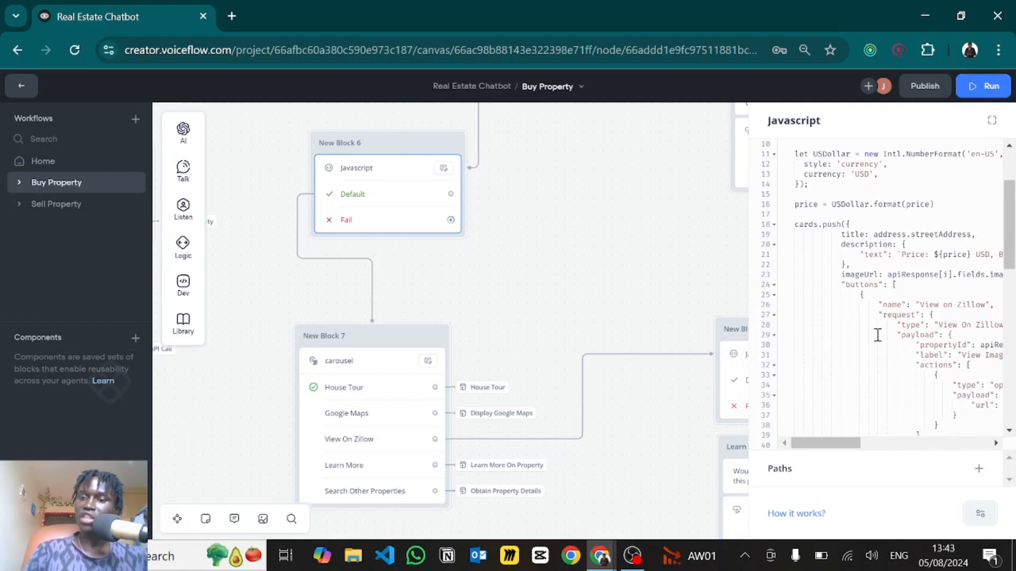
- Inspect the View On Zillow request type and propertyId expression in the button code
scroll(877, 335, "right", 3)
scroll(877, 335, "down", 1)
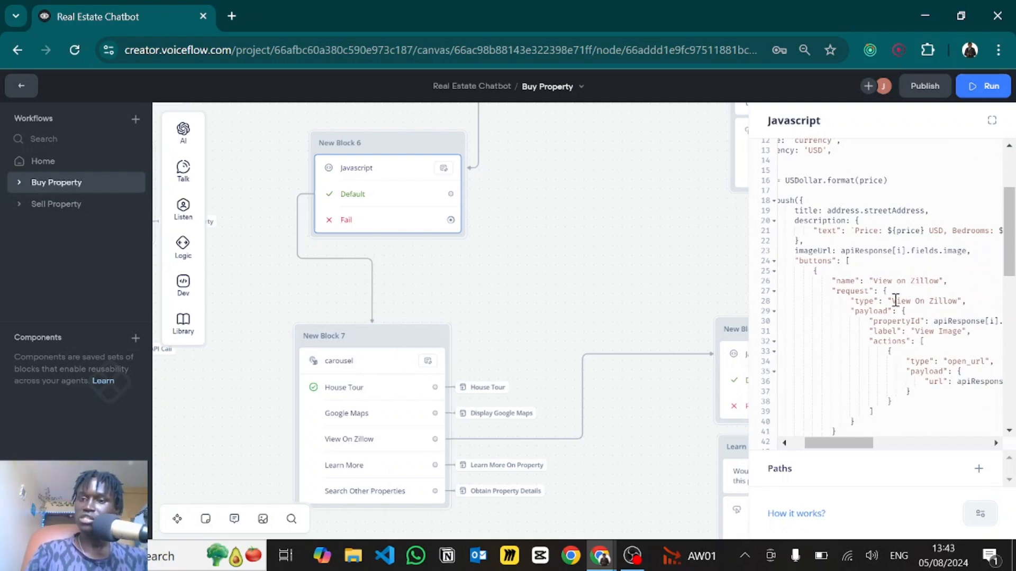
left_click_drag(894, 301, 962, 301)
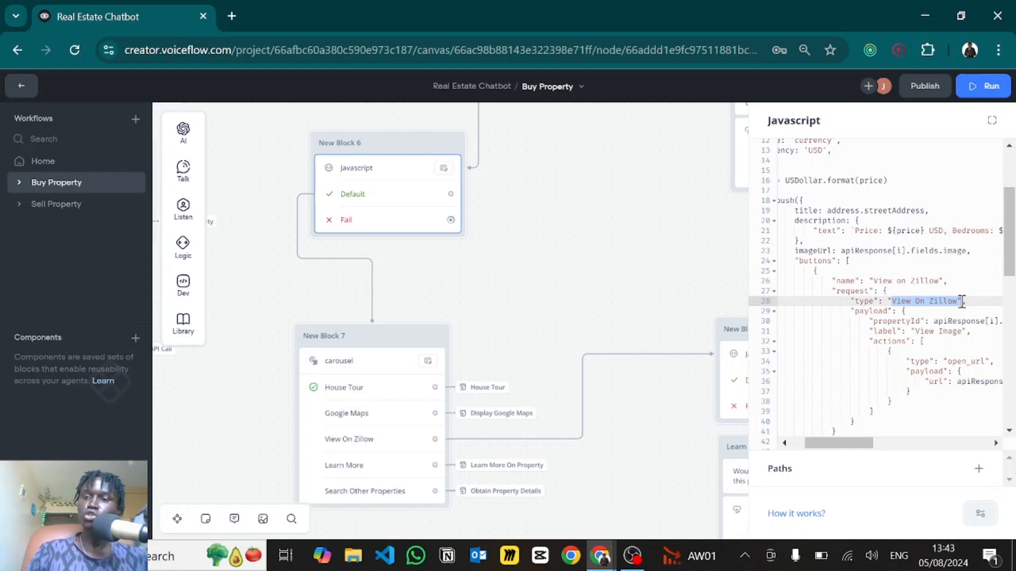
left_click(904, 272)
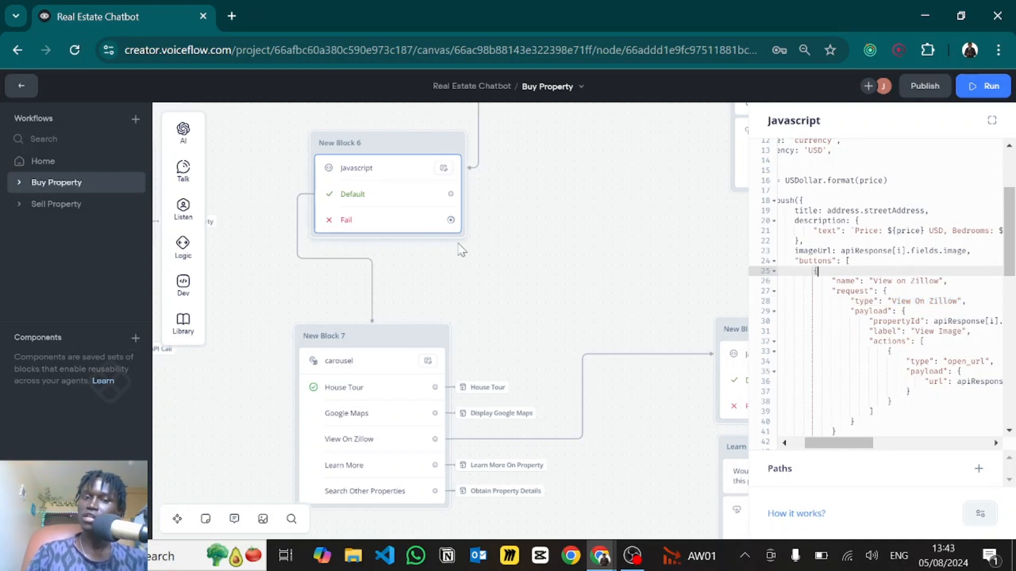
left_click(891, 290)
scroll(853, 324, "down", 2)
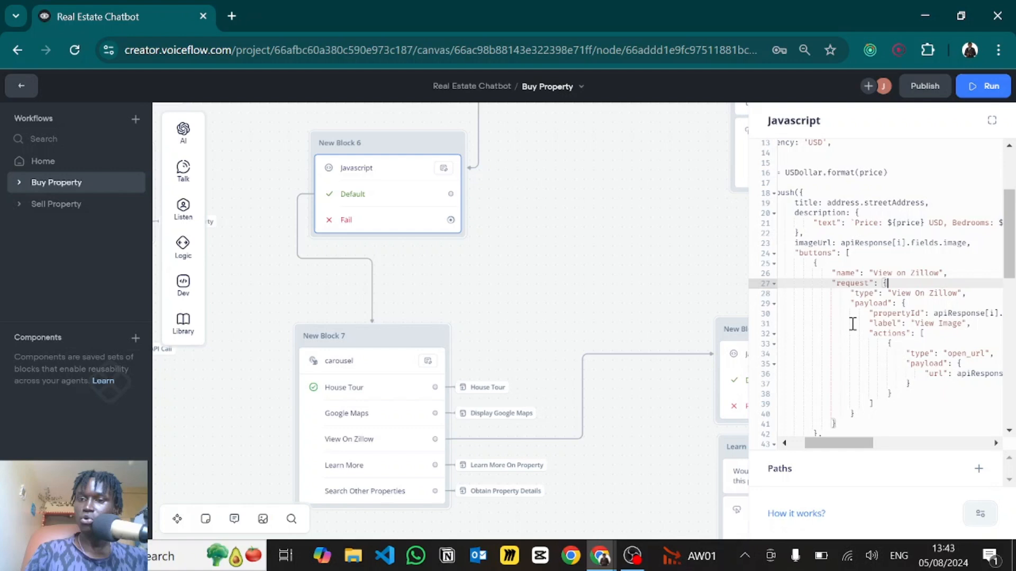
scroll(853, 324, "right", 2)
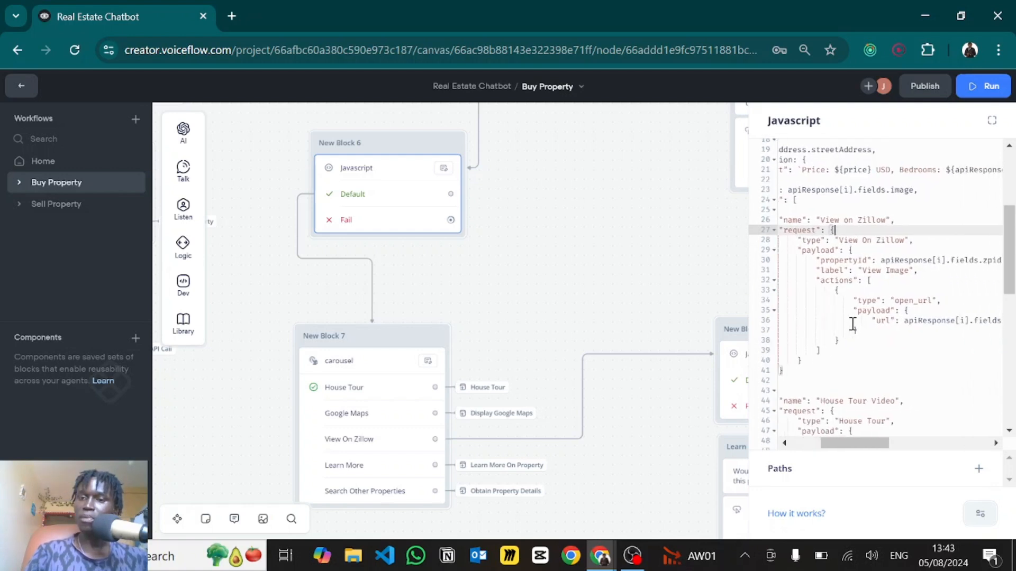
left_click(828, 260)
left_click_drag(891, 270, 962, 264)
left_click(881, 227)
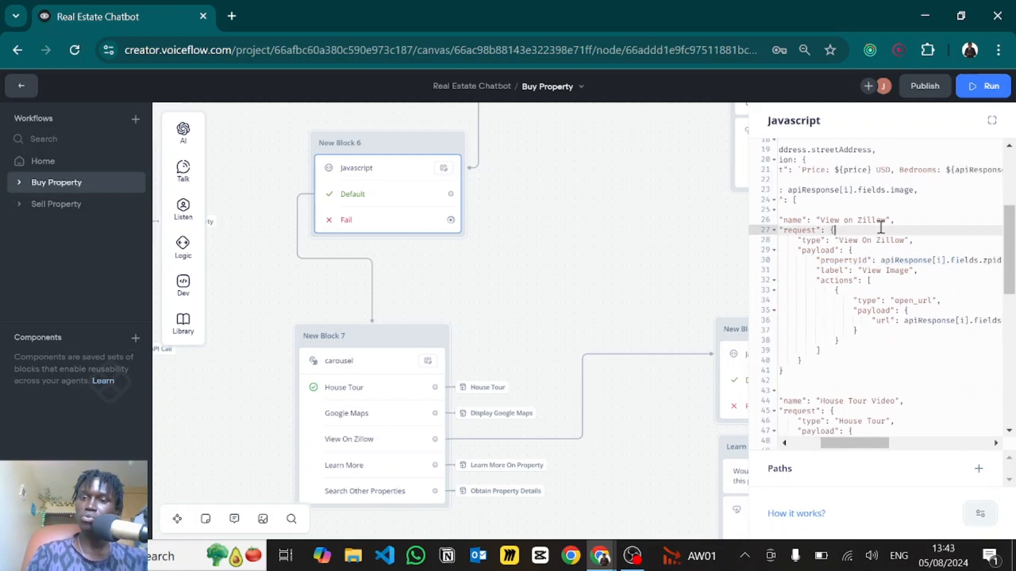
scroll(845, 247, "down", 1)
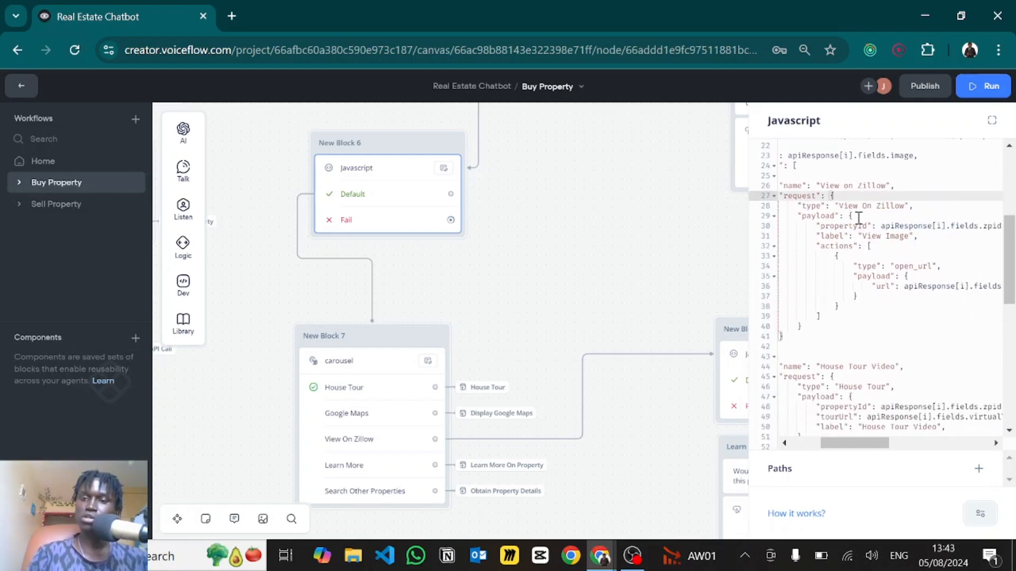
- Change the button label from 'View Image' to 'View On Zillow' and review the House Tour request
double_click(899, 236)
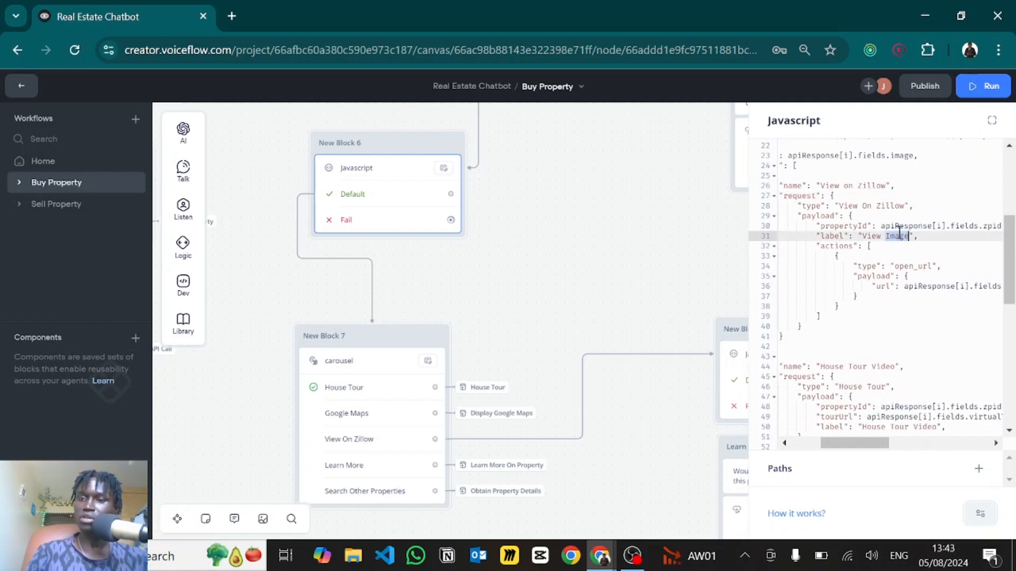
type("On Zillow")
scroll(870, 286, "down", 2)
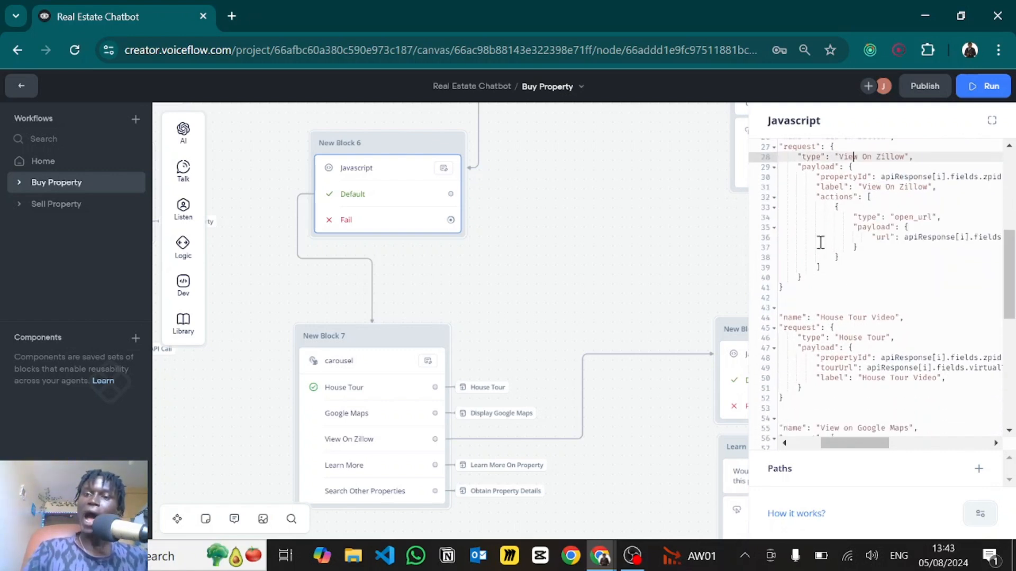
double_click(823, 197)
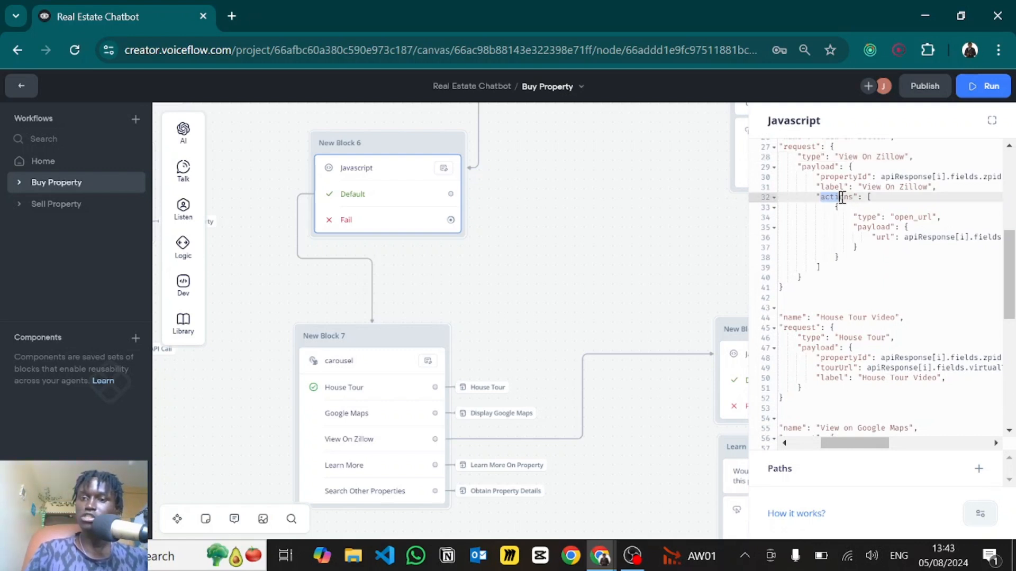
left_click(854, 199)
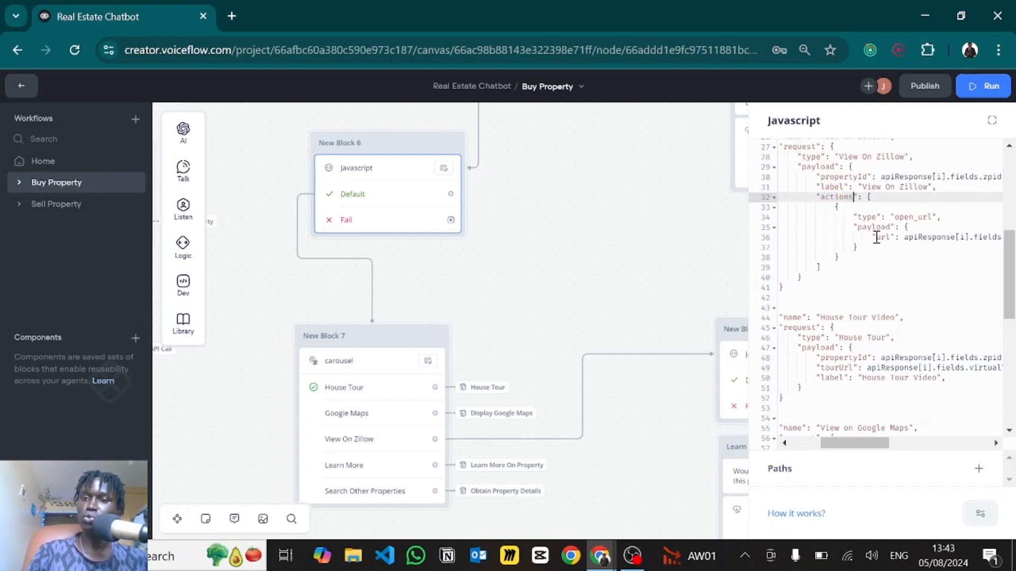
scroll(841, 222, "right", 2)
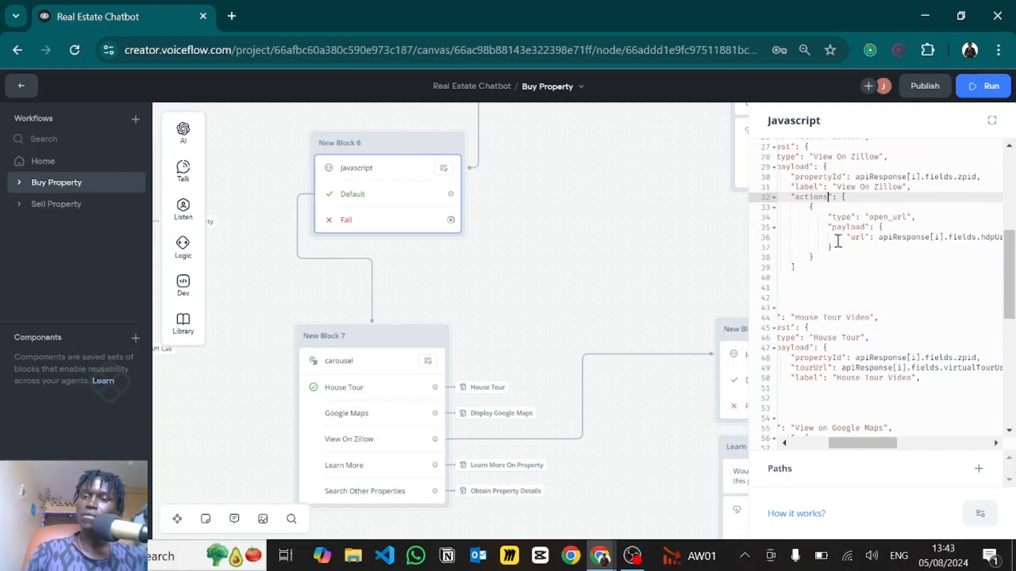
scroll(871, 240, "right", 4)
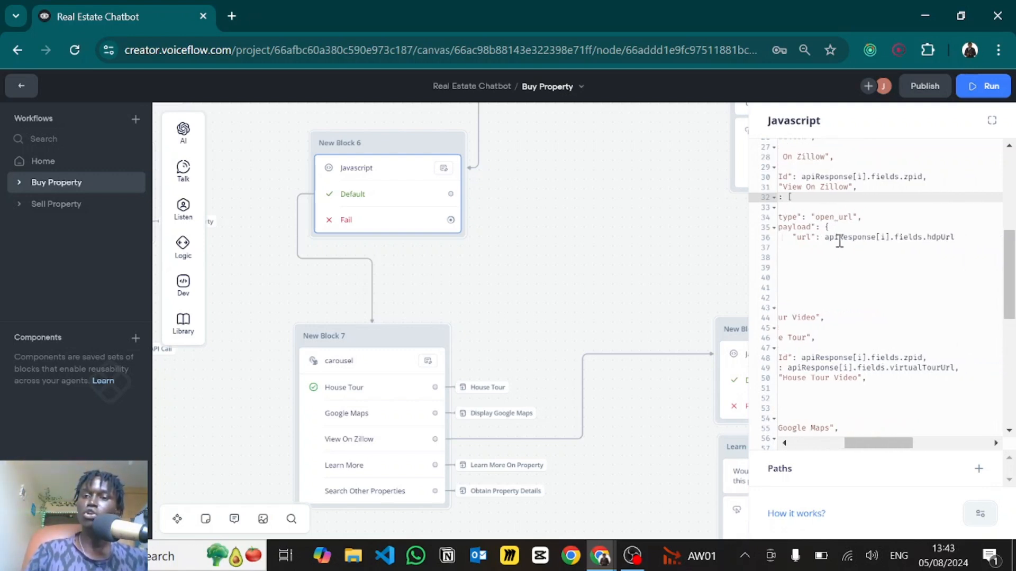
scroll(838, 240, "left", 5)
scroll(871, 291, "down", 3)
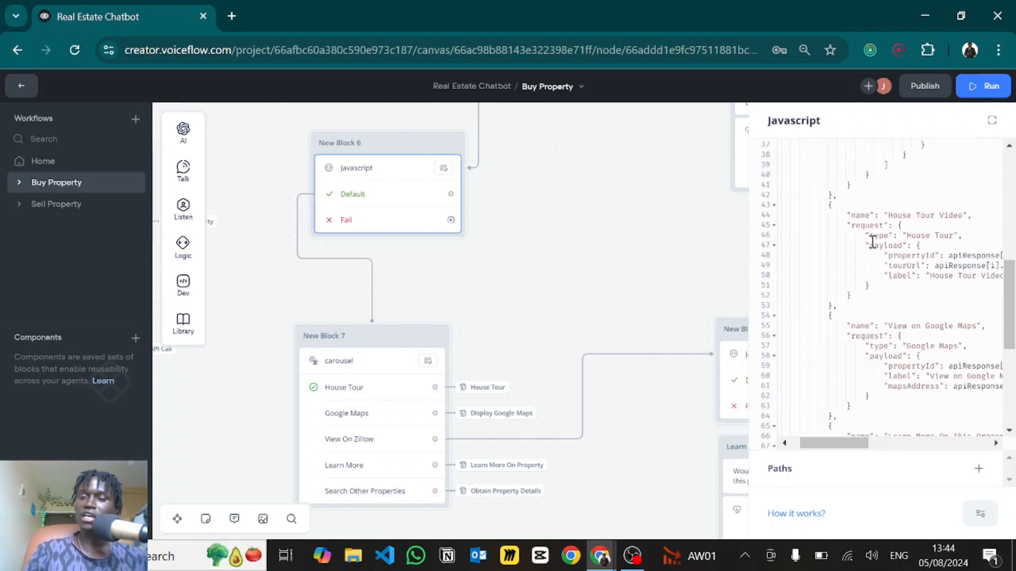
scroll(926, 242, "right", 2)
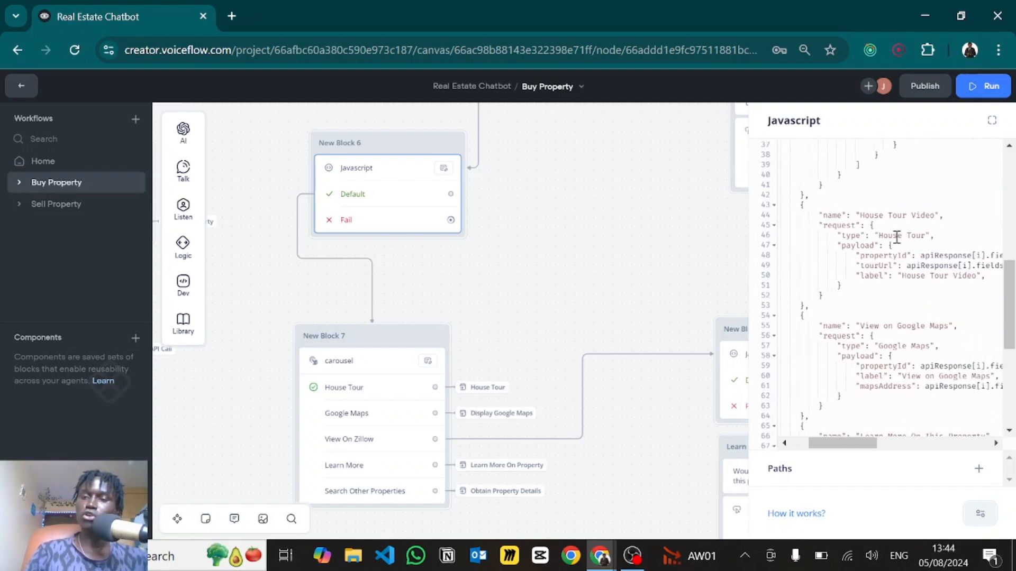
scroll(872, 233, "down", 2)
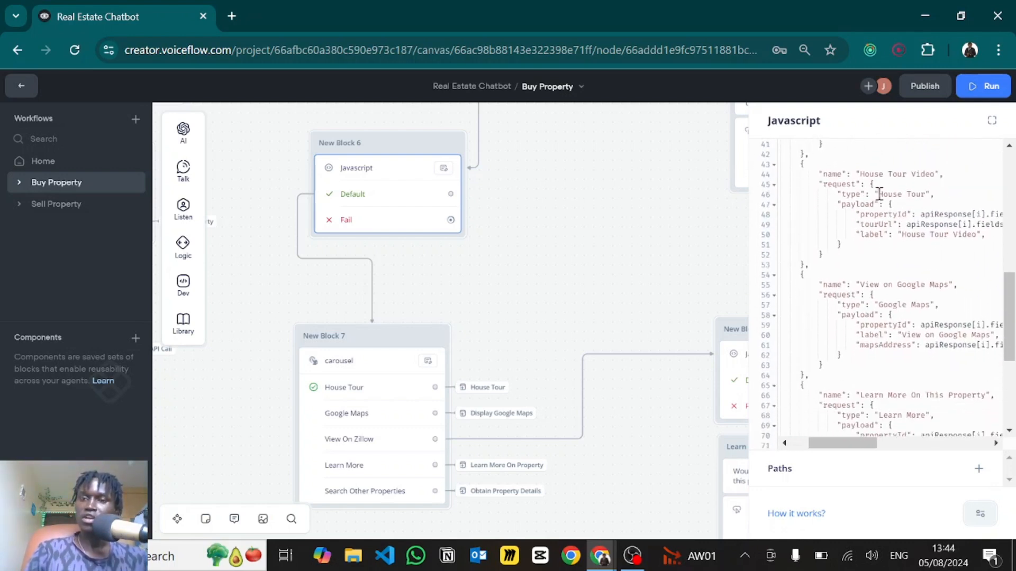
left_click_drag(880, 194, 926, 193)
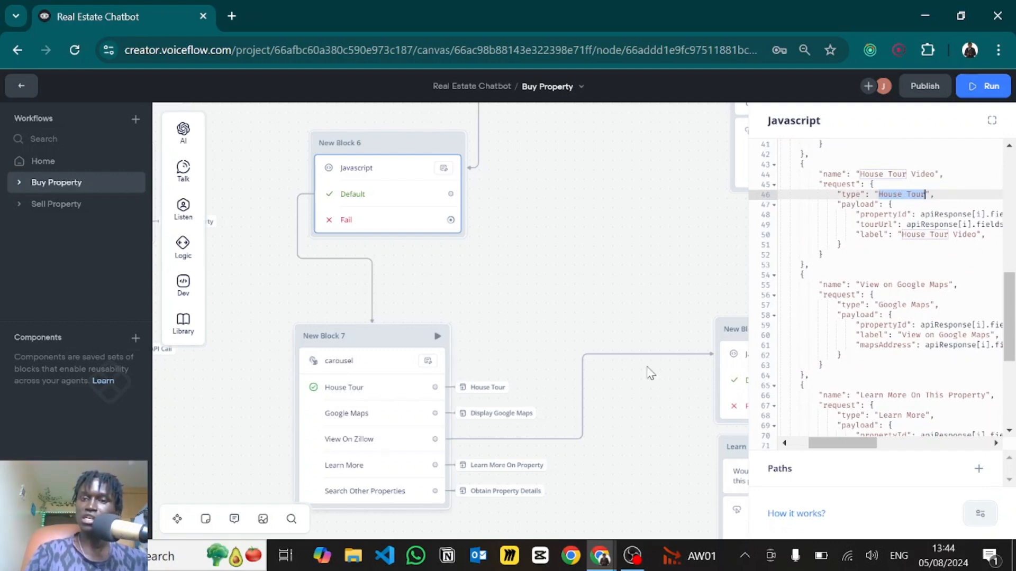
left_click(890, 278)
scroll(913, 219, "right", 2)
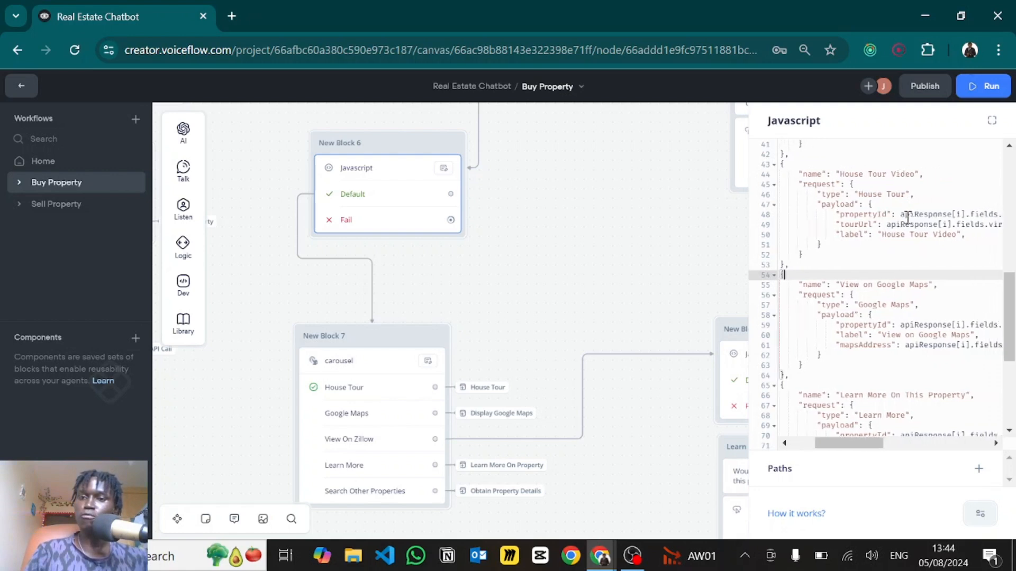
scroll(870, 227, "right", 2)
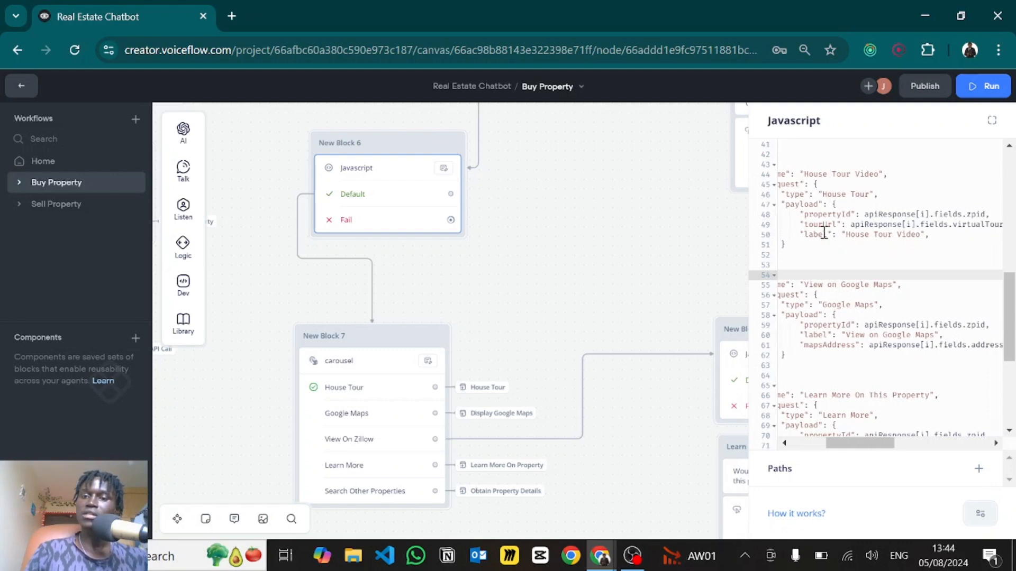
scroll(824, 234, "left", 4)
scroll(824, 234, "down", 3)
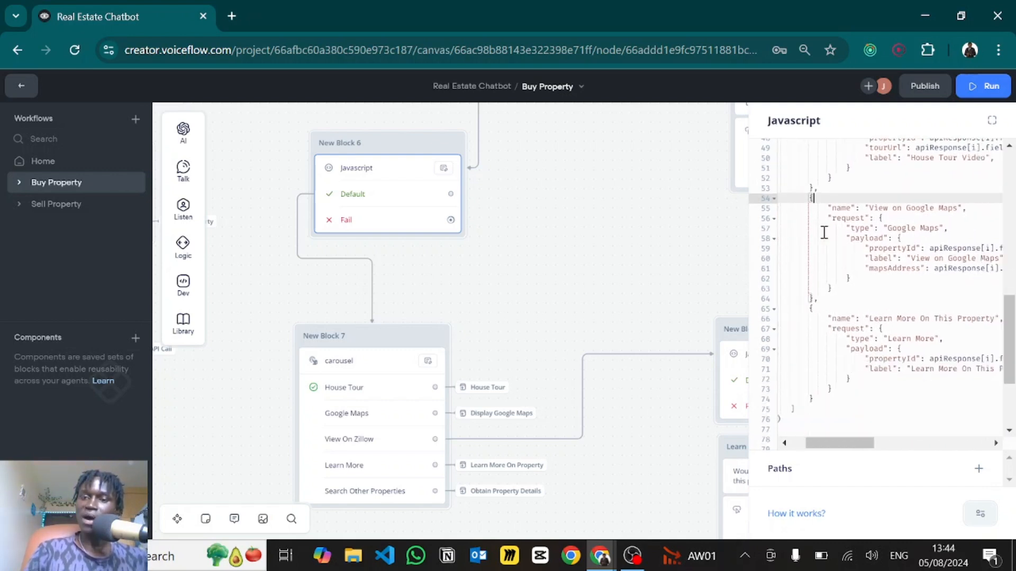
scroll(824, 233, "right", 1)
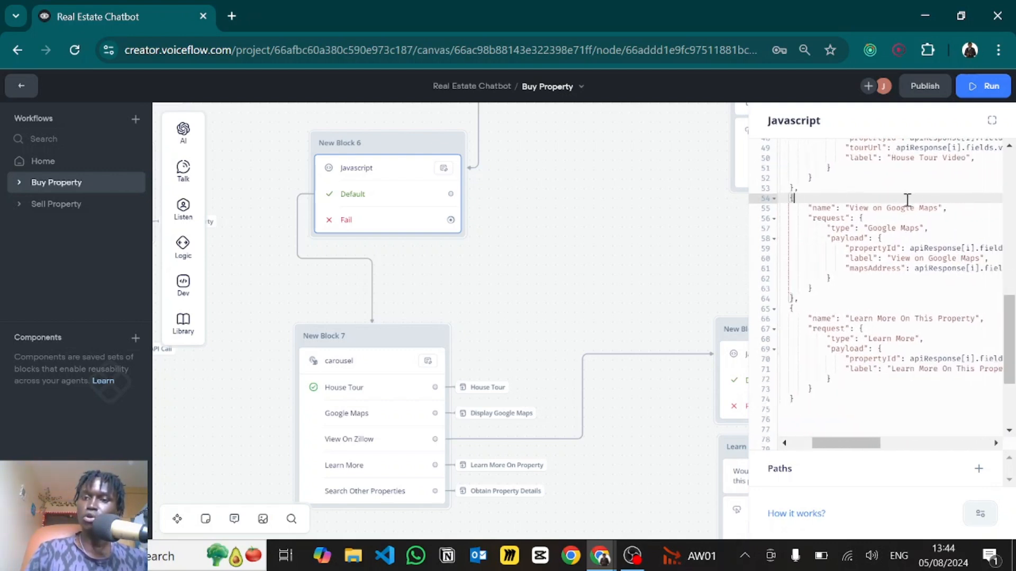
left_click(871, 228)
left_click_drag(888, 229, 917, 229)
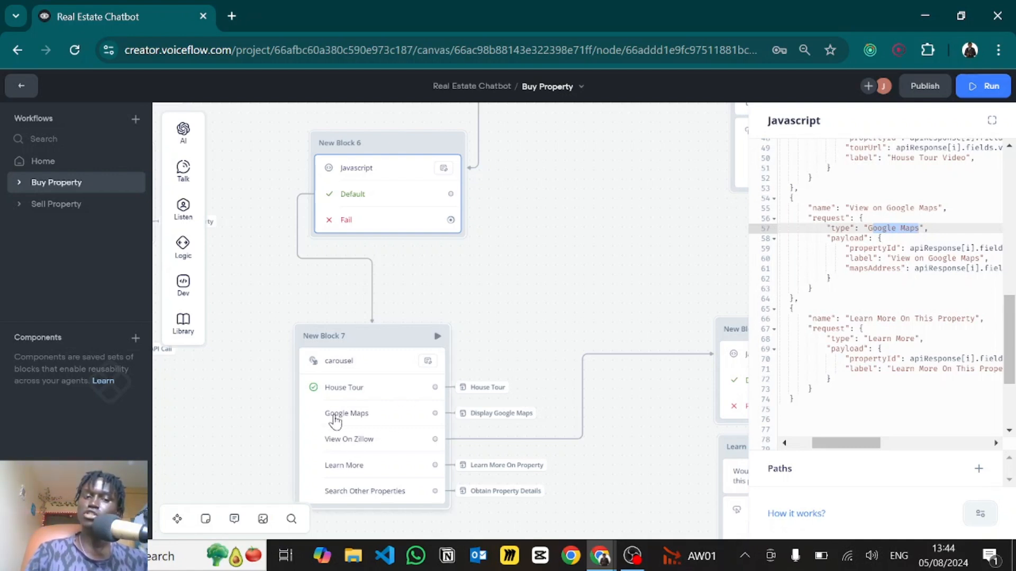
left_click(857, 272)
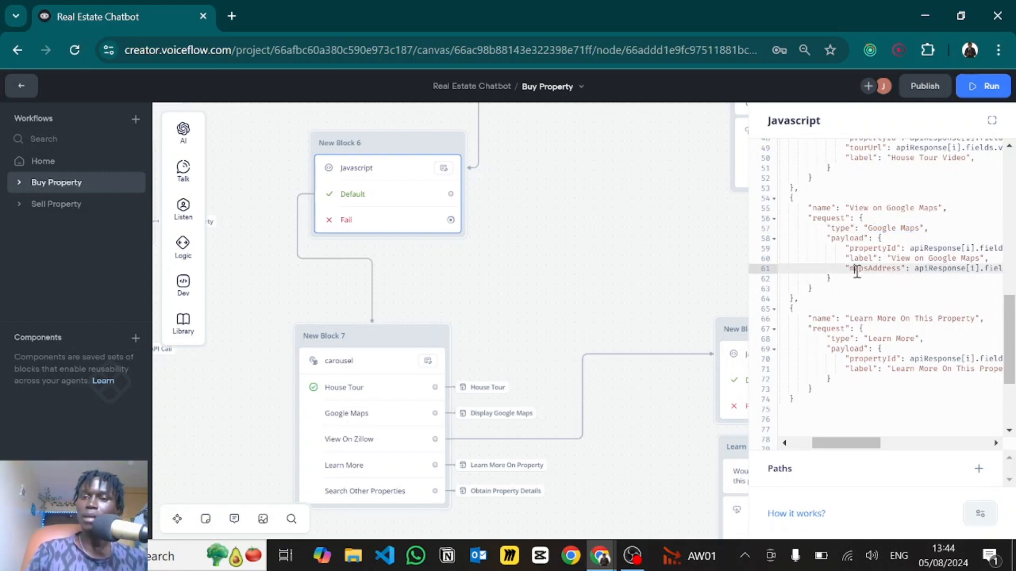
scroll(857, 271, "right", 2)
scroll(938, 256, "right", 2)
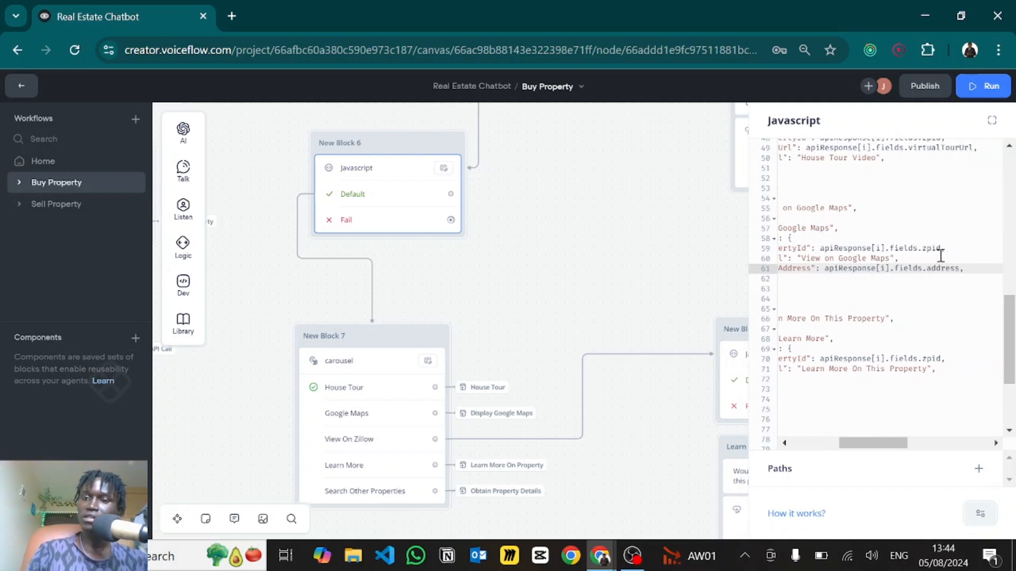
scroll(940, 256, "left", 1)
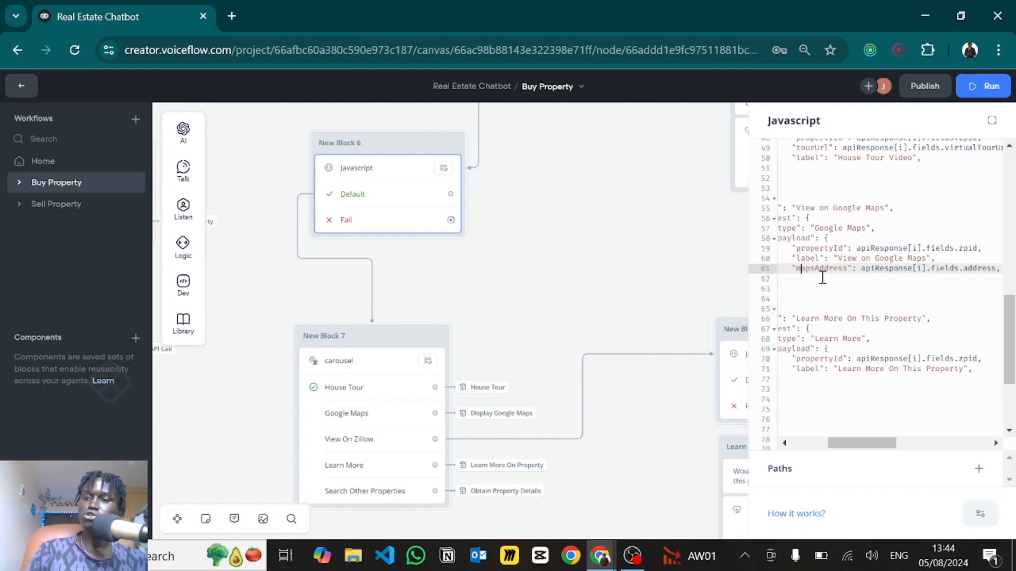
scroll(821, 272, "left", 2)
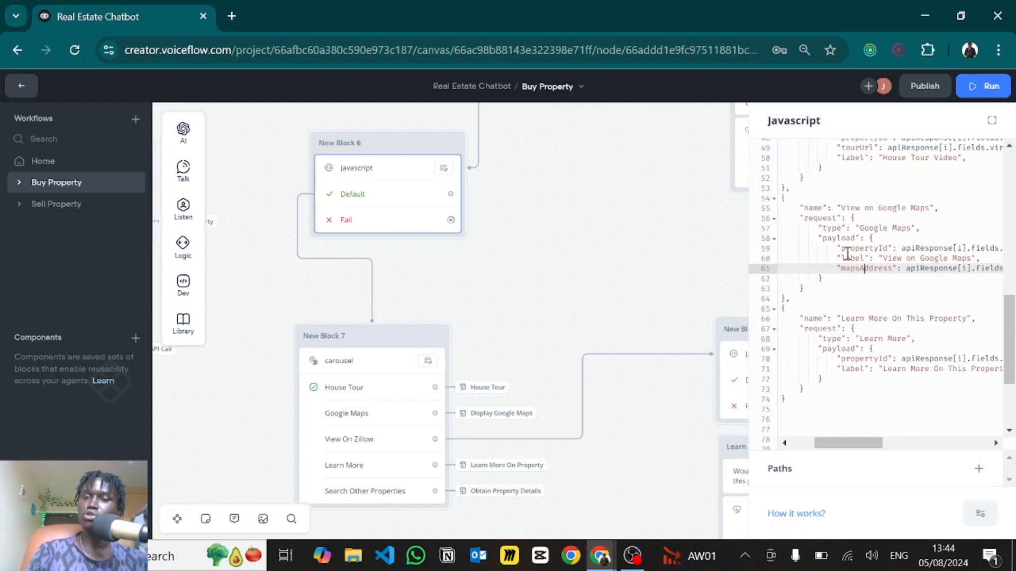
scroll(838, 281, "down", 5)
scroll(837, 281, "left", 2)
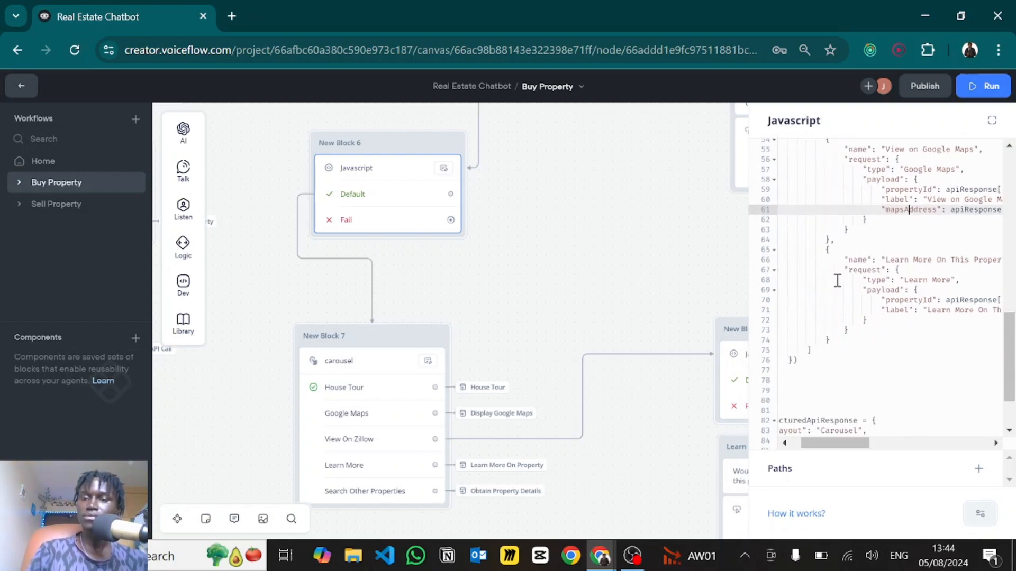
scroll(892, 267, "down", 1)
scroll(892, 267, "right", 1)
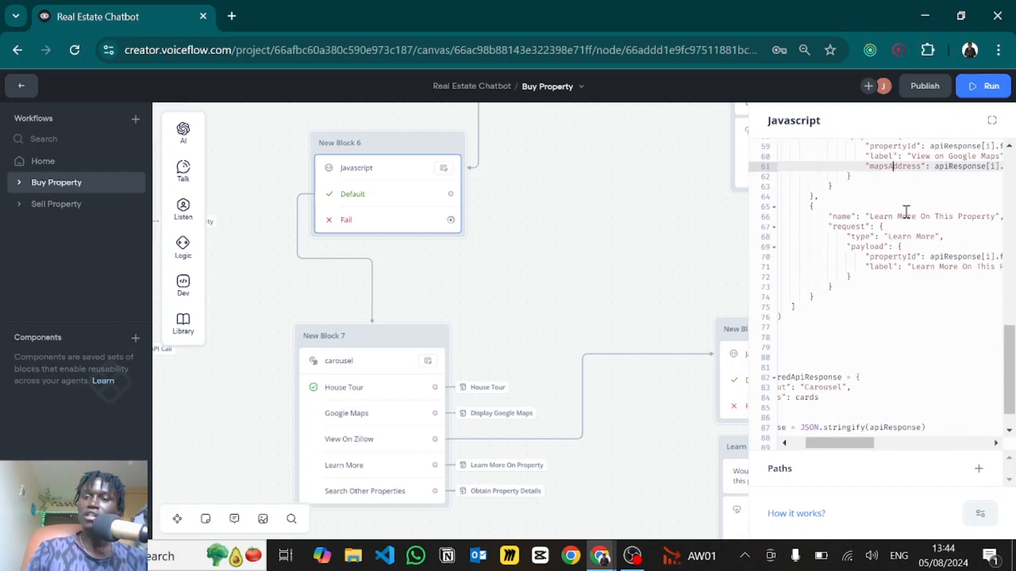
scroll(870, 217, "right", 1)
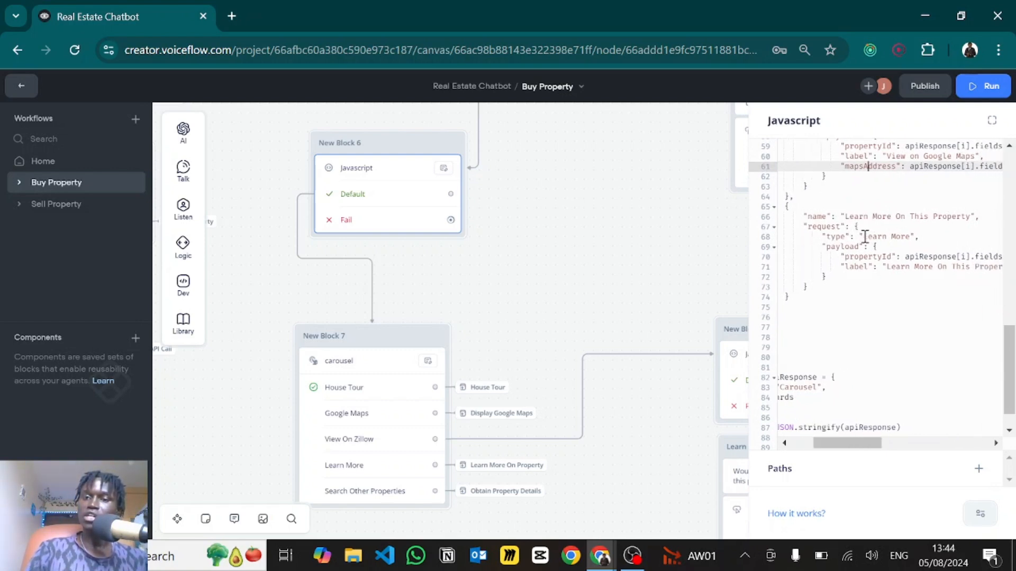
left_click_drag(865, 236, 896, 238)
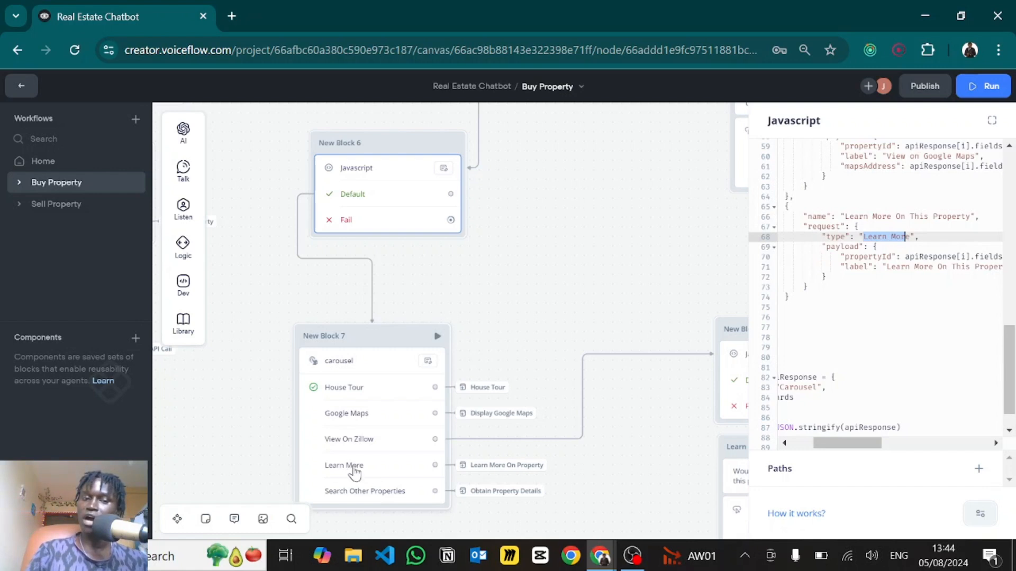
left_click(853, 256)
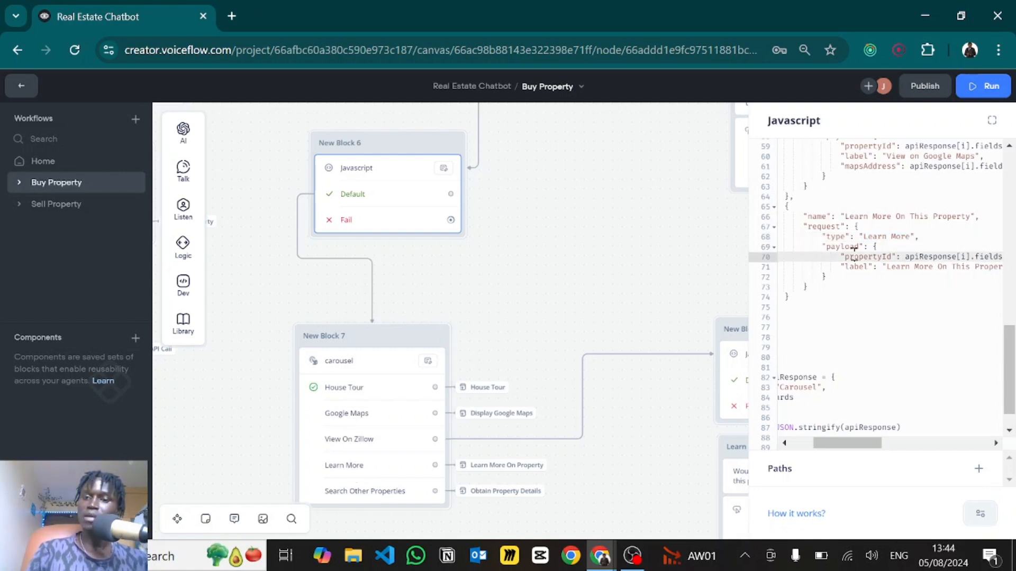
scroll(854, 249, "down", 1)
scroll(853, 249, "left", 3)
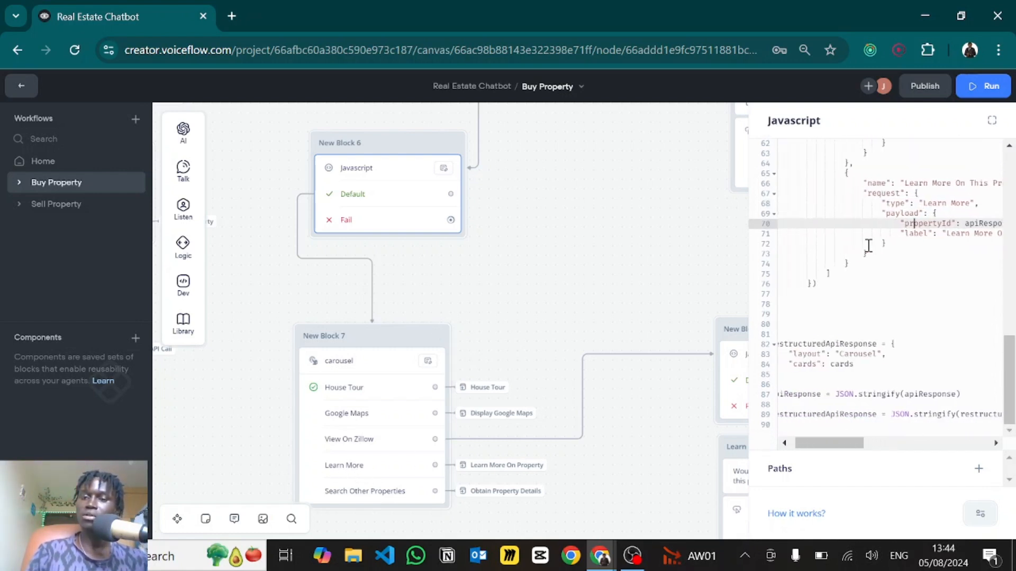
scroll(868, 246, "up", 6)
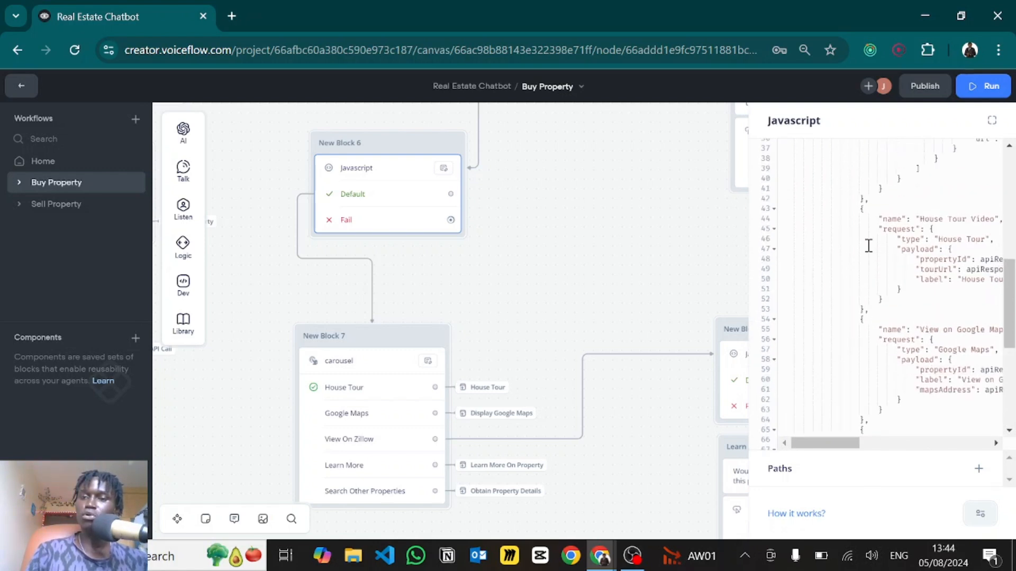
- Review the card-building code and the cards value in restructuredApiResponse
scroll(868, 246, "up", 8)
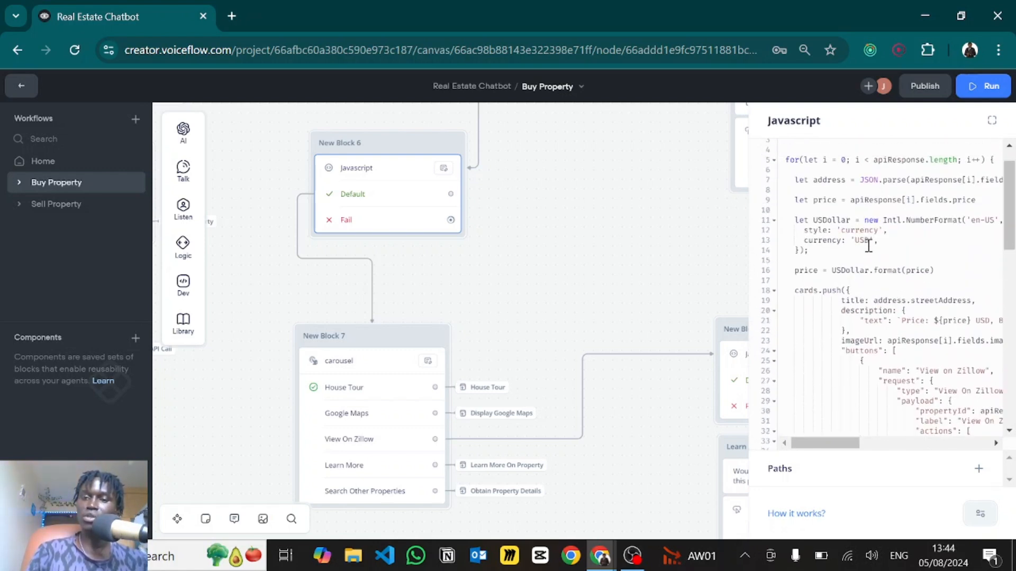
left_click(798, 291)
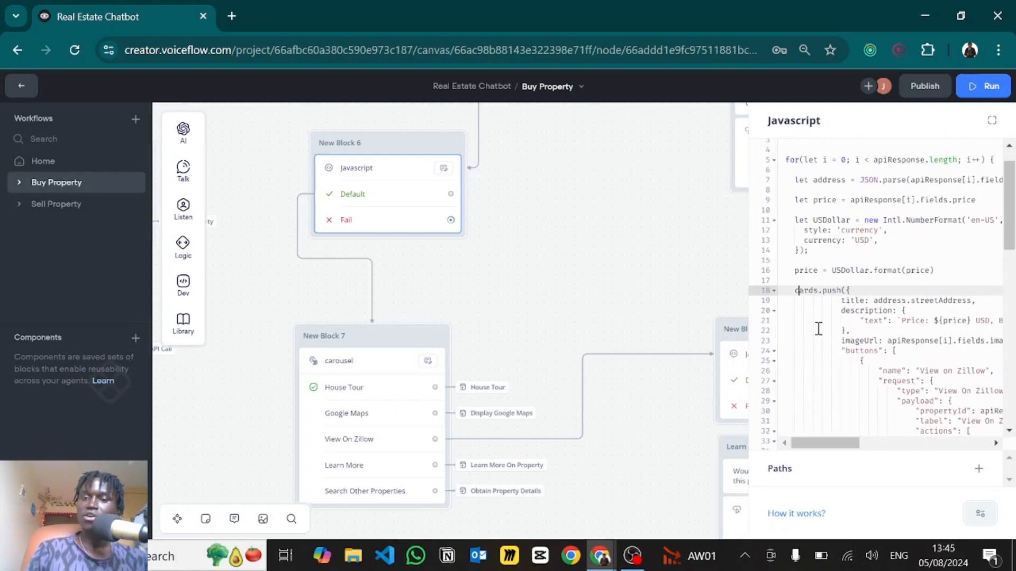
scroll(819, 328, "down", 15)
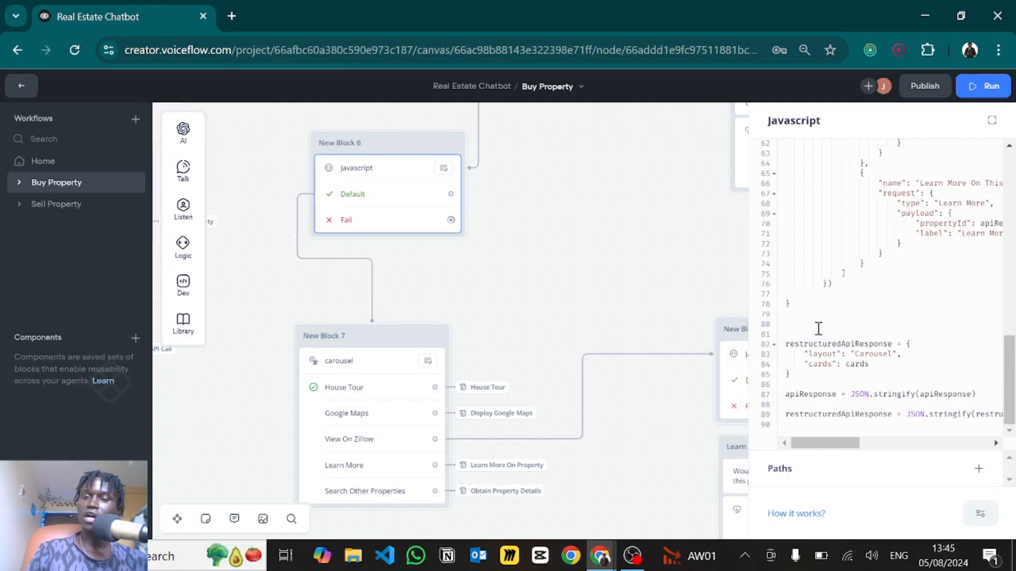
double_click(858, 364)
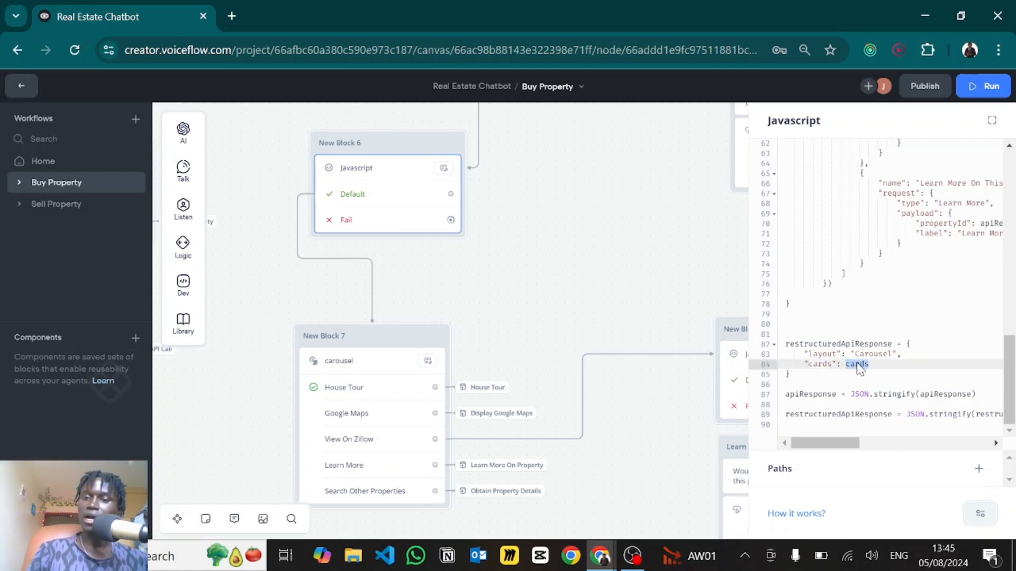
left_click(844, 316)
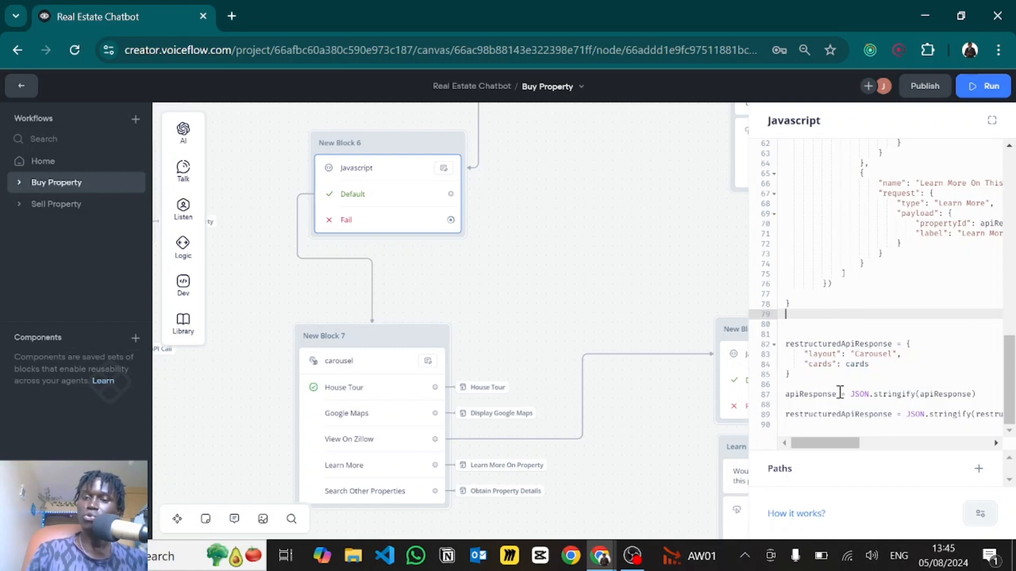
- Delete the 'apiResponse = JSON.stringify(apiResponse)' line, leaving only restructuredApiResponse stringified
left_click(786, 394)
left_click_drag(786, 394, 985, 394)
key("BackSpace")
key("BackSpace")
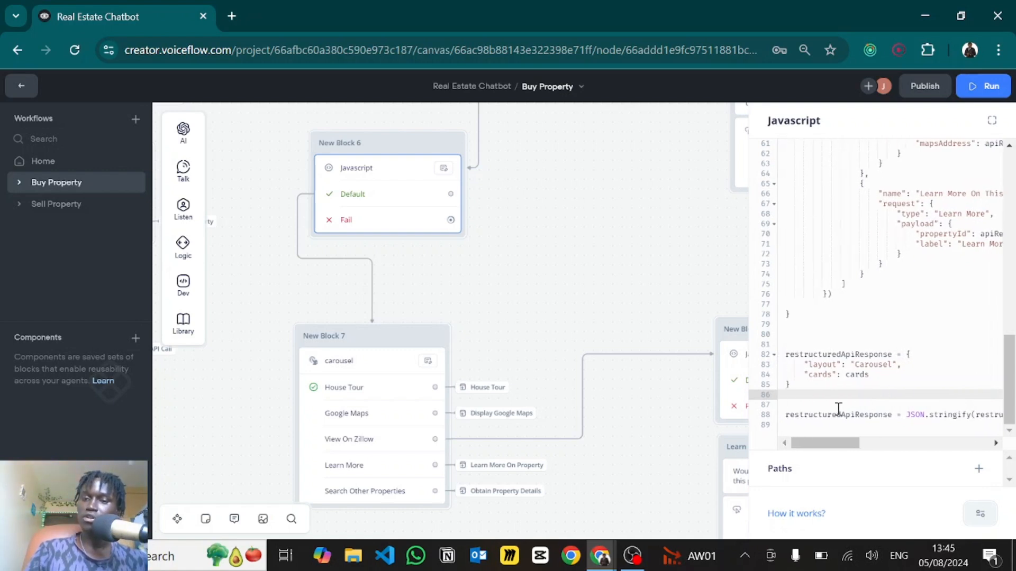
double_click(823, 417)
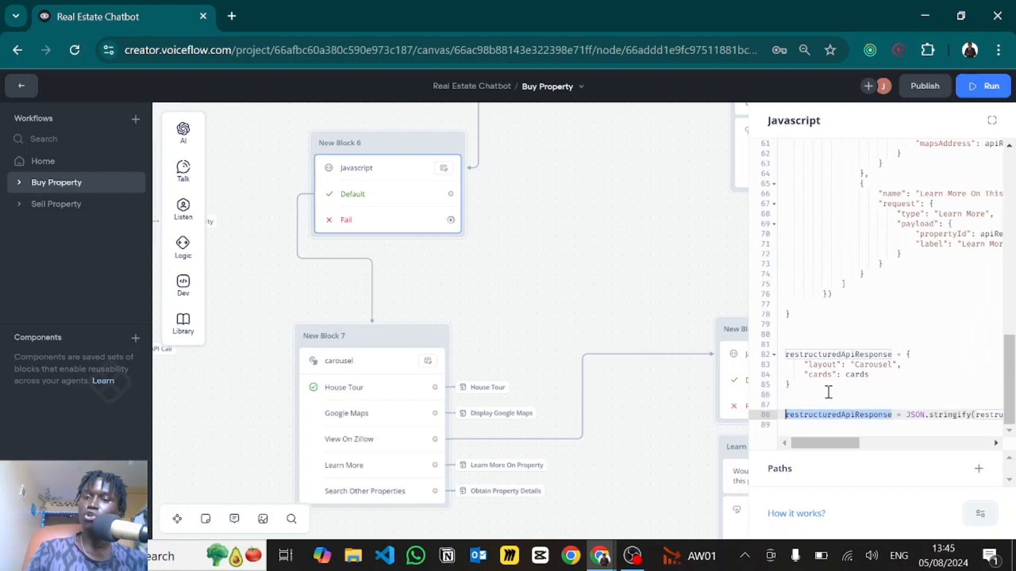
left_click(880, 394)
scroll(880, 392, "right", 2)
scroll(880, 392, "left", 2)
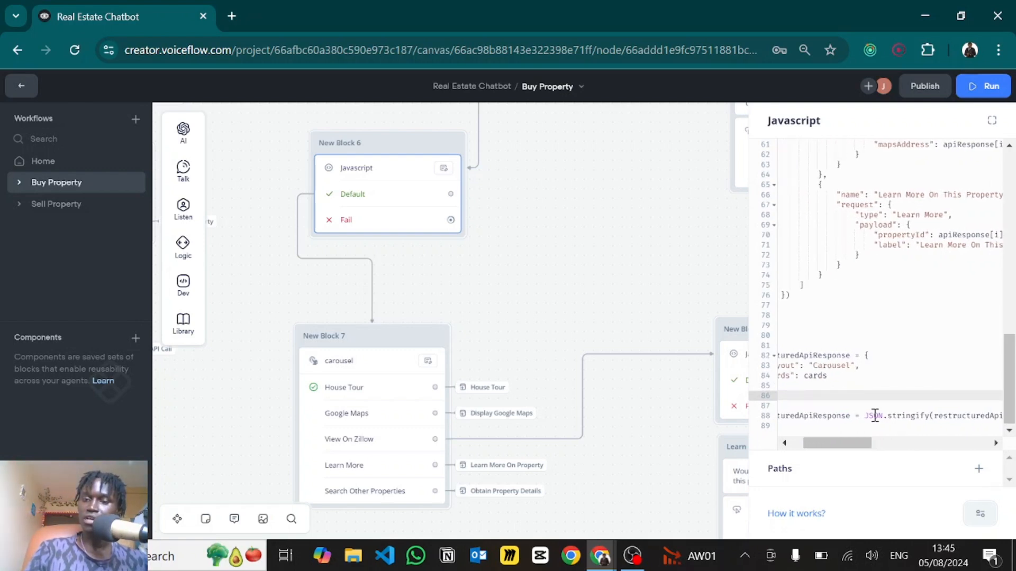
left_click_drag(866, 416, 937, 418)
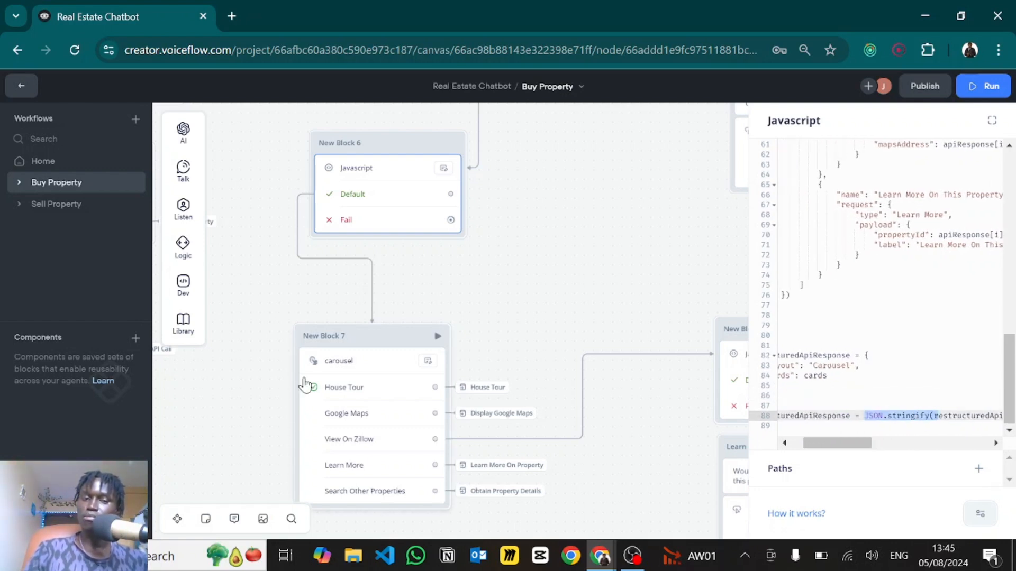
left_click(921, 416)
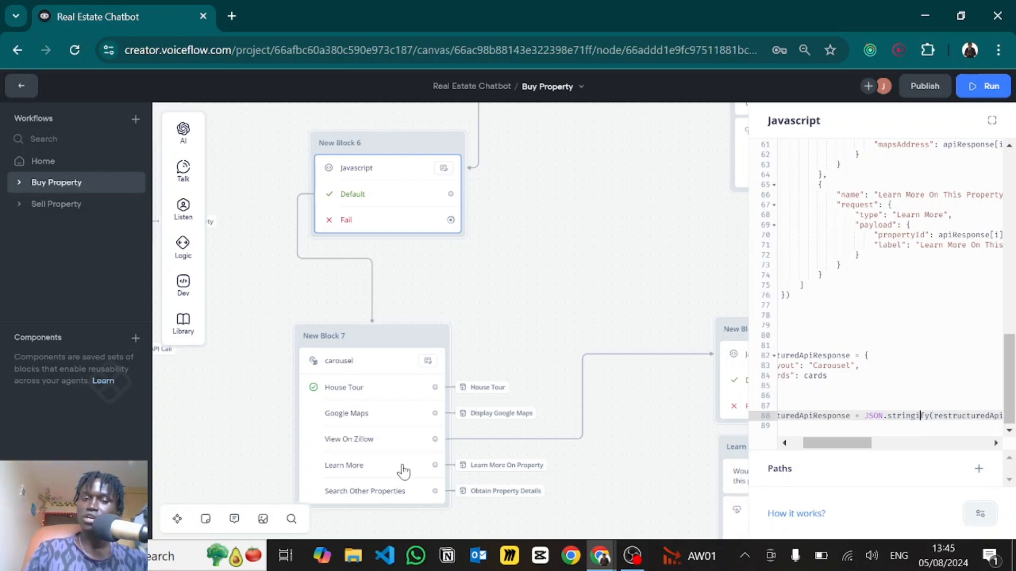
left_click(360, 386)
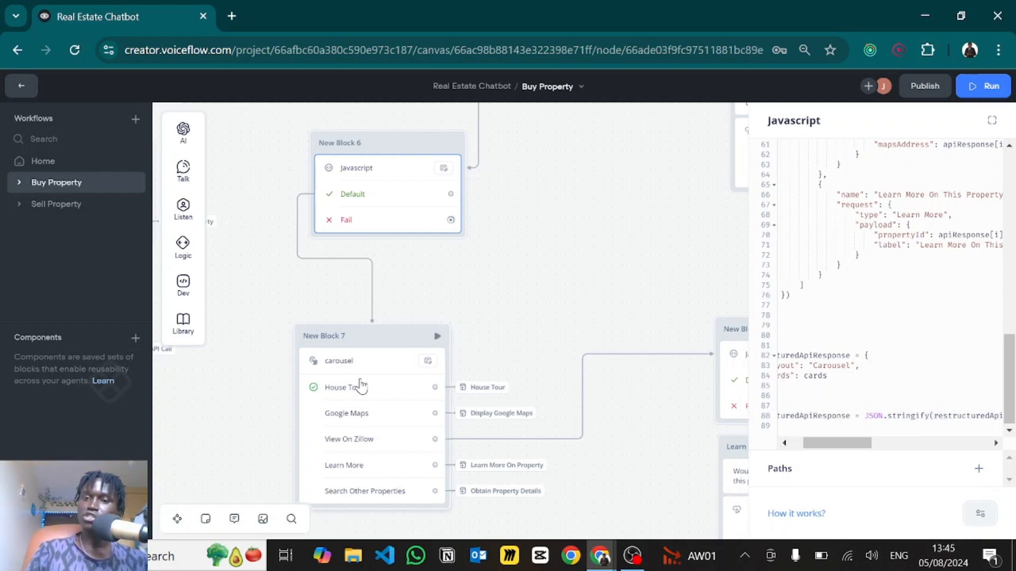
- Check the carousel action's name, its {restructuredApiResponse} body and its paths
left_click(840, 168)
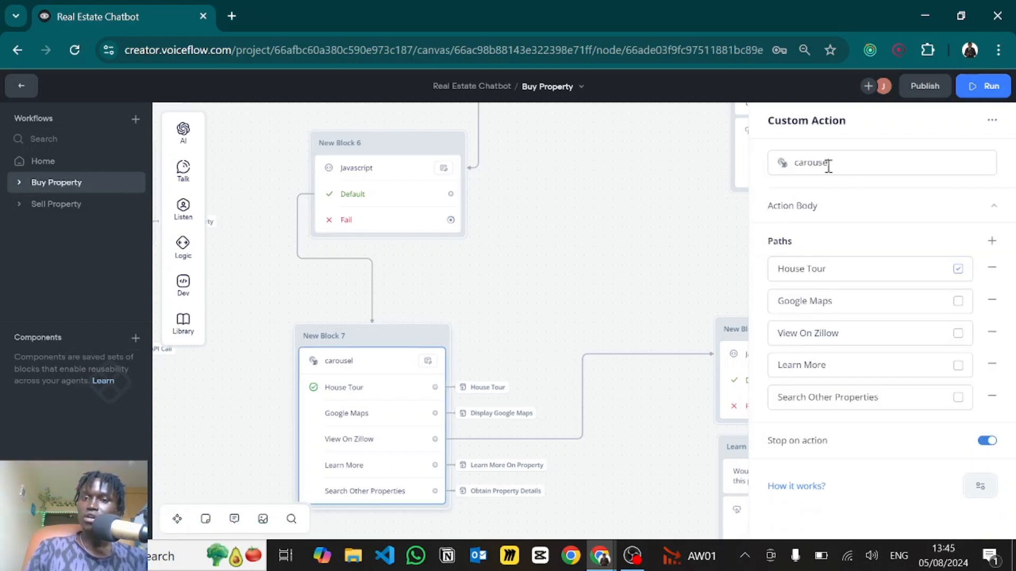
key("ctrl+a")
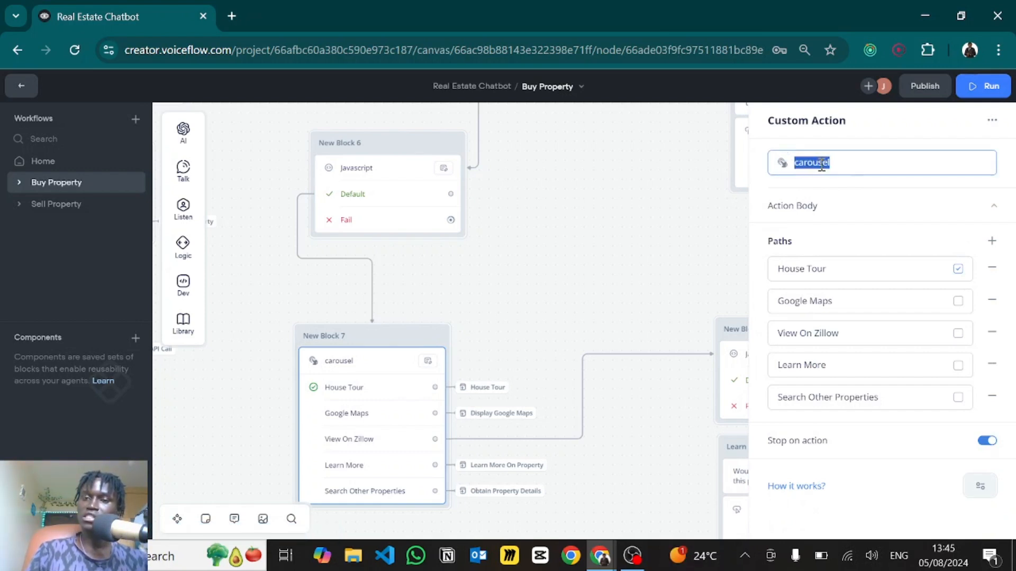
left_click(800, 208)
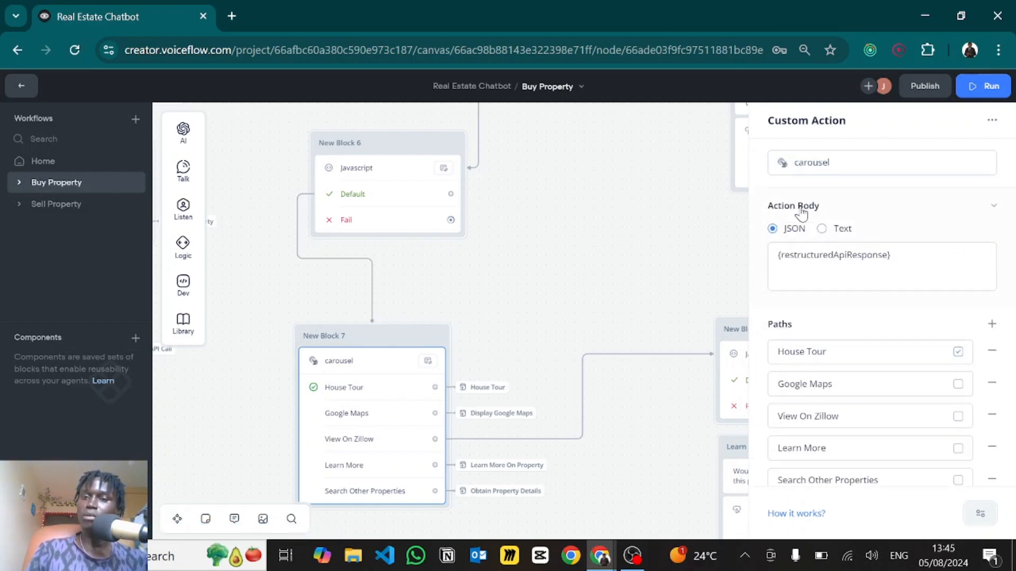
left_click(916, 261)
key("ctrl+a")
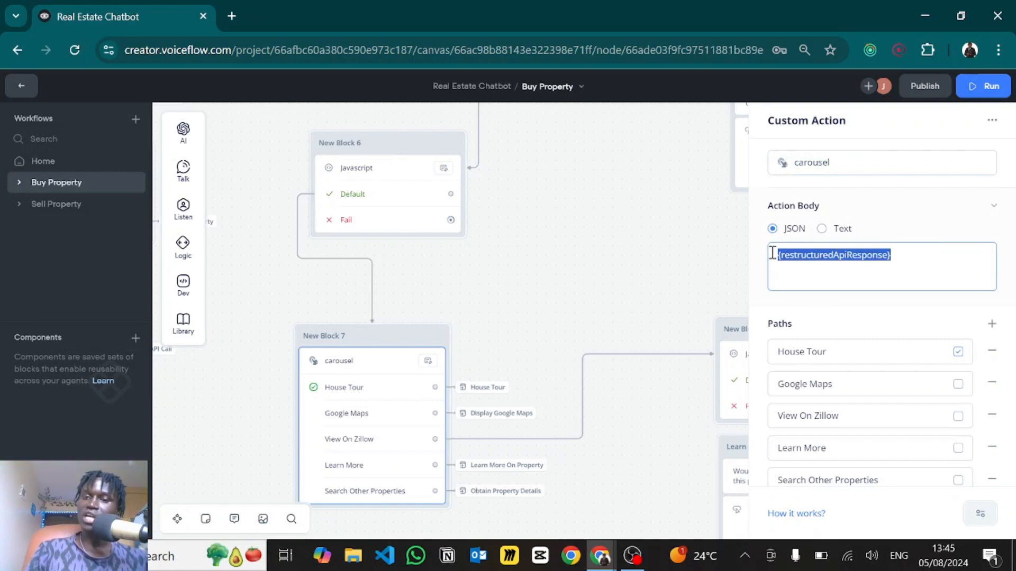
left_click(946, 265)
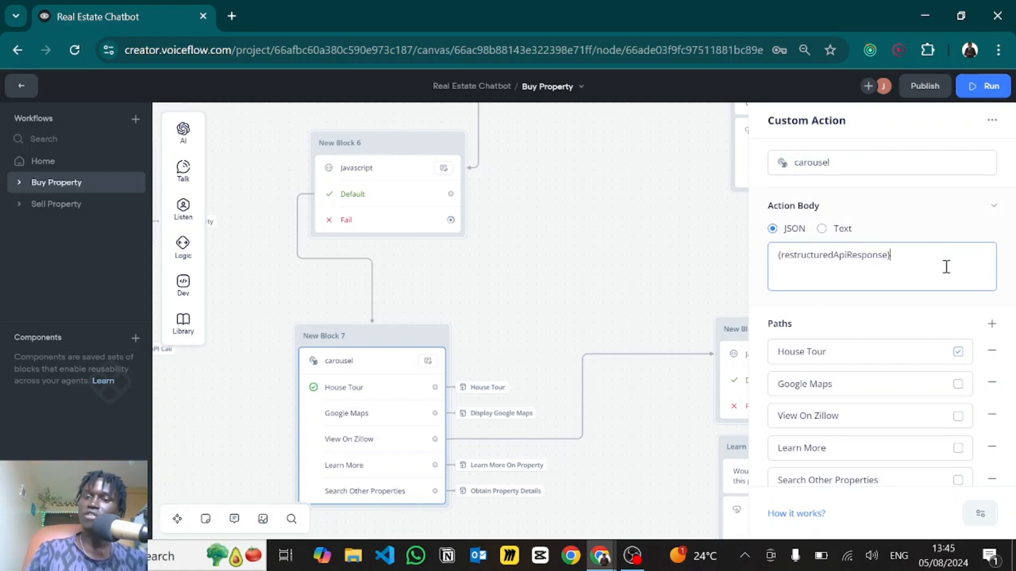
scroll(857, 315, "down", 1)
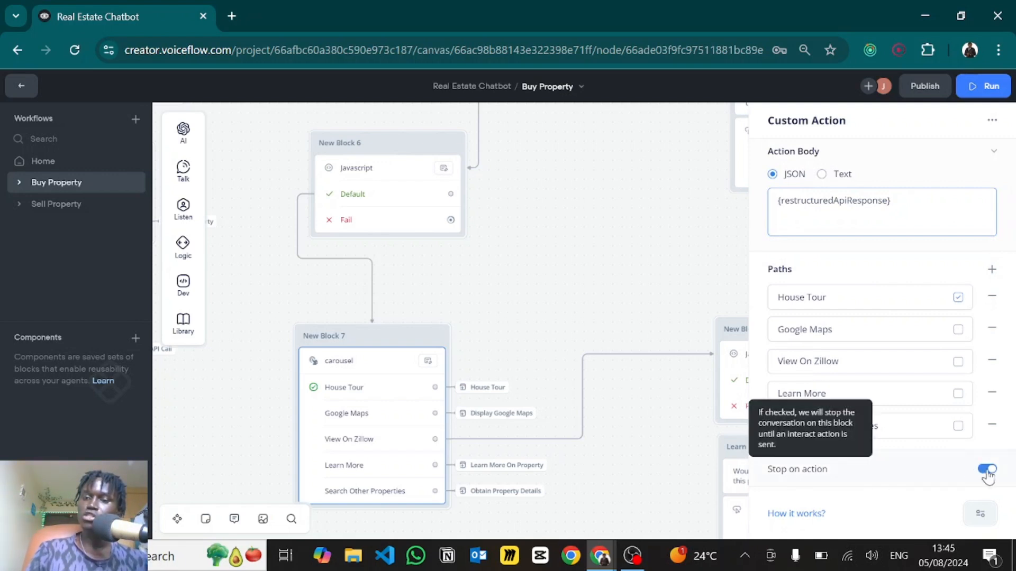
left_click(841, 254)
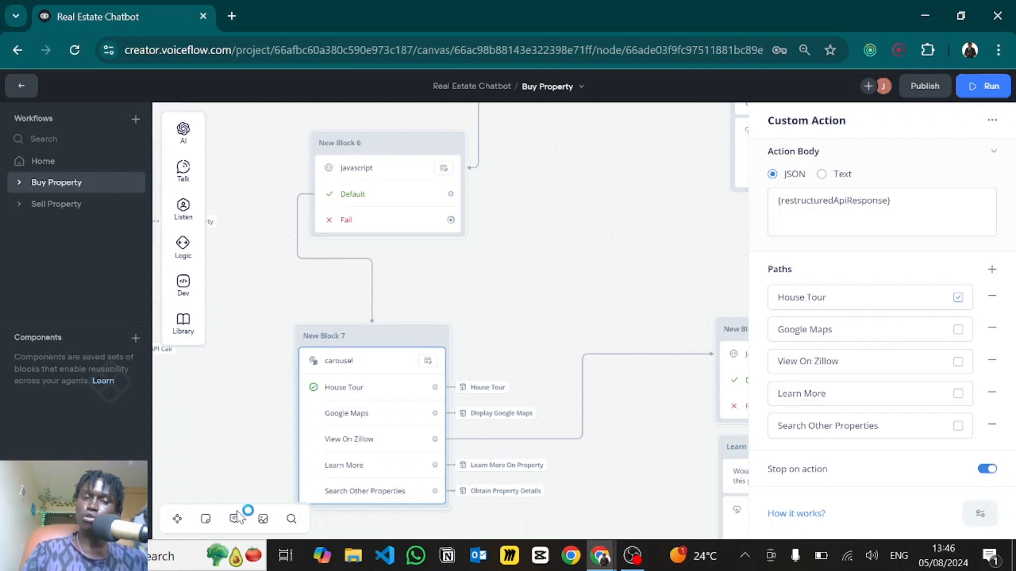
key("Escape")
left_click(367, 423)
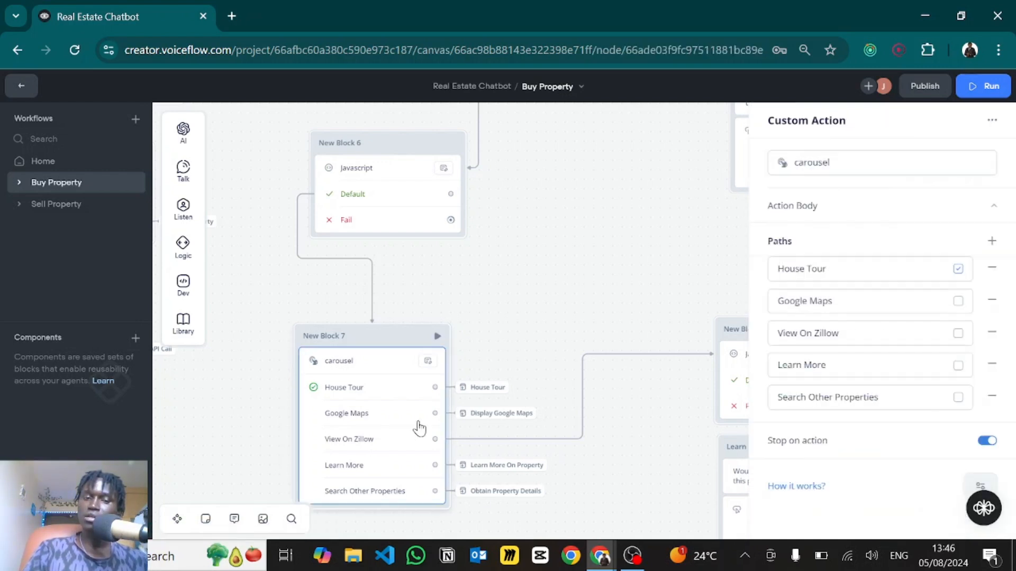
- Look at the global listen option, then jump to the House Tour block from its path link
left_click(982, 487)
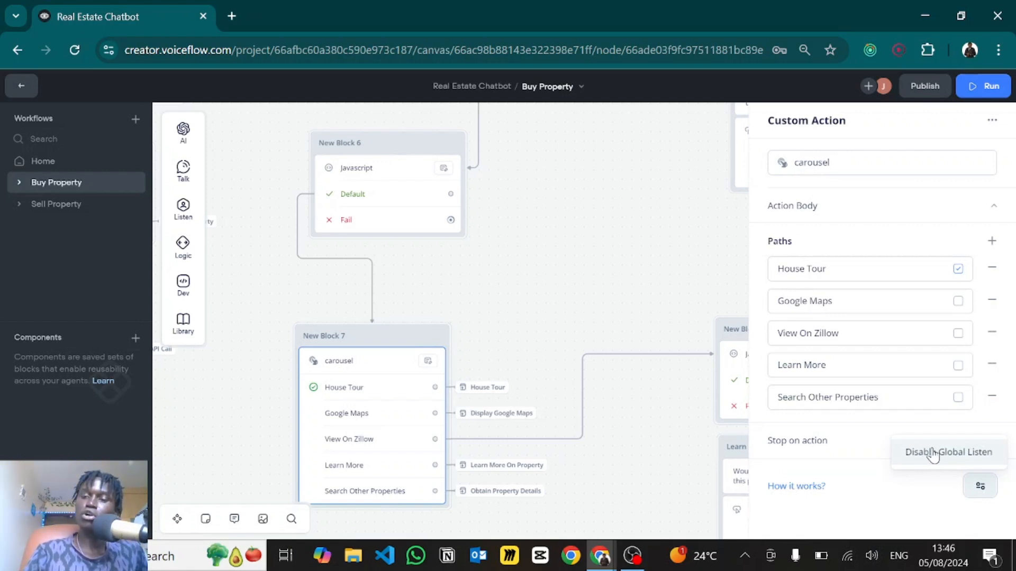
left_click(870, 516)
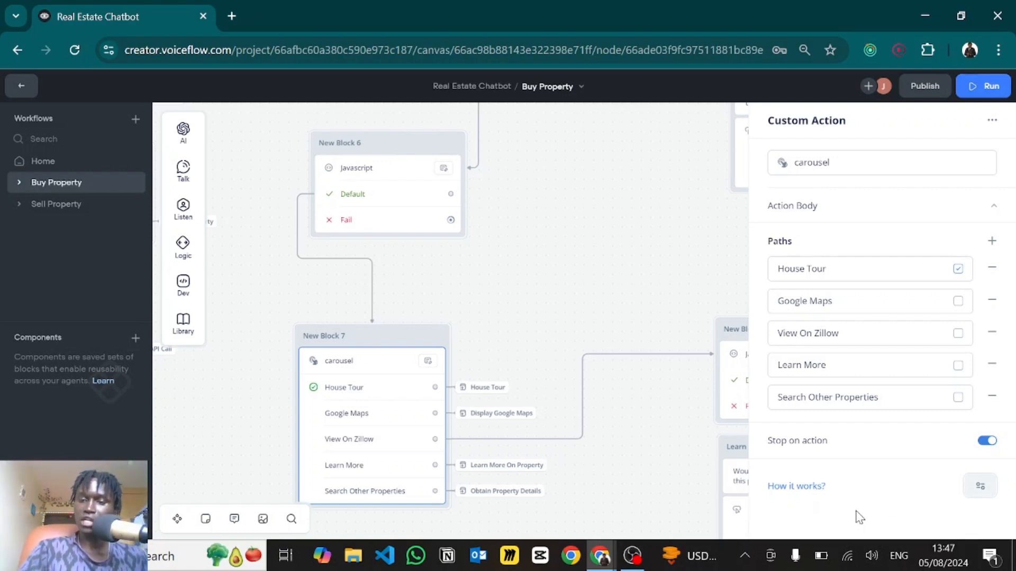
left_click_drag(565, 291, 545, 265)
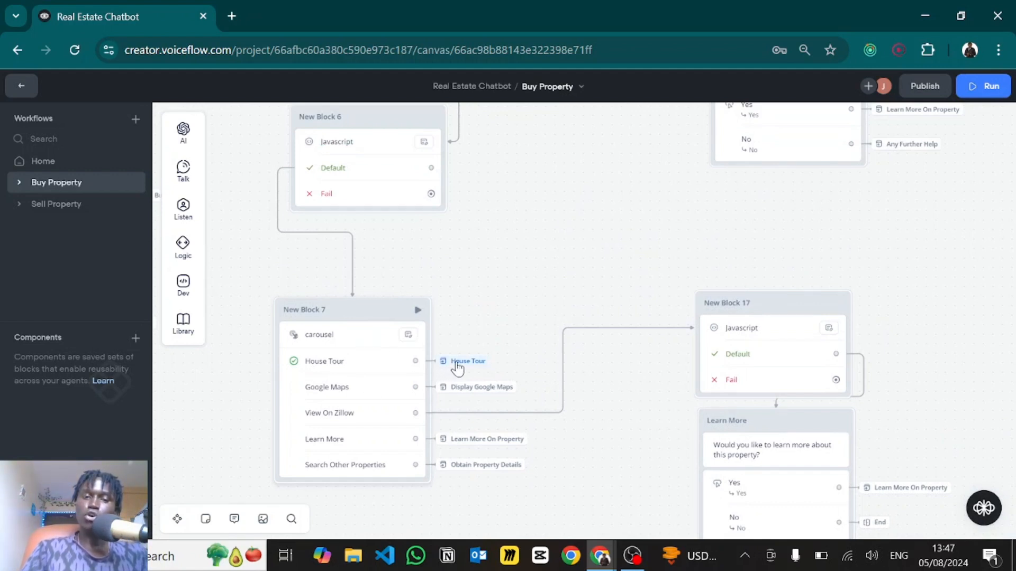
mouse_move(457, 366)
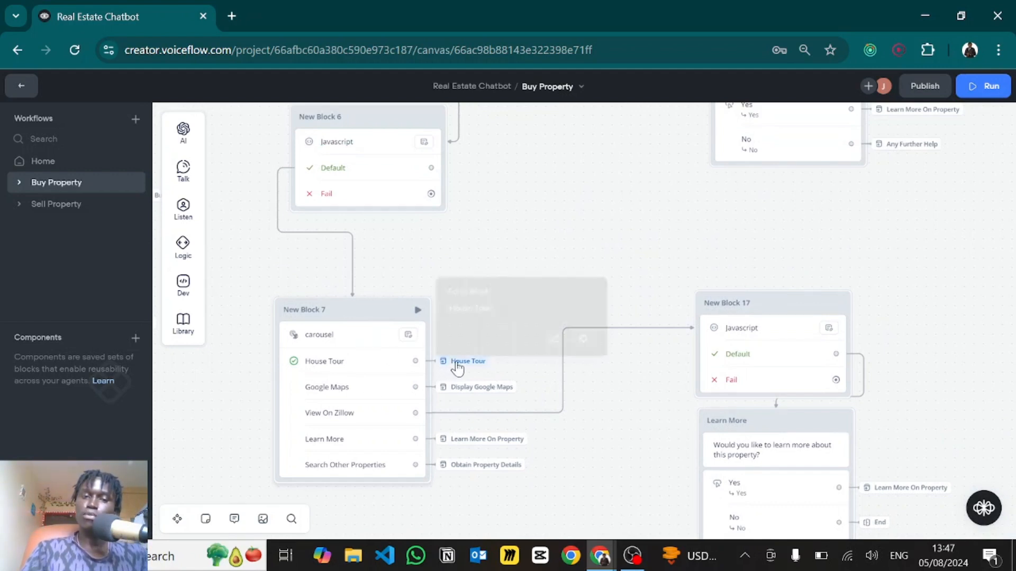
left_click(586, 337)
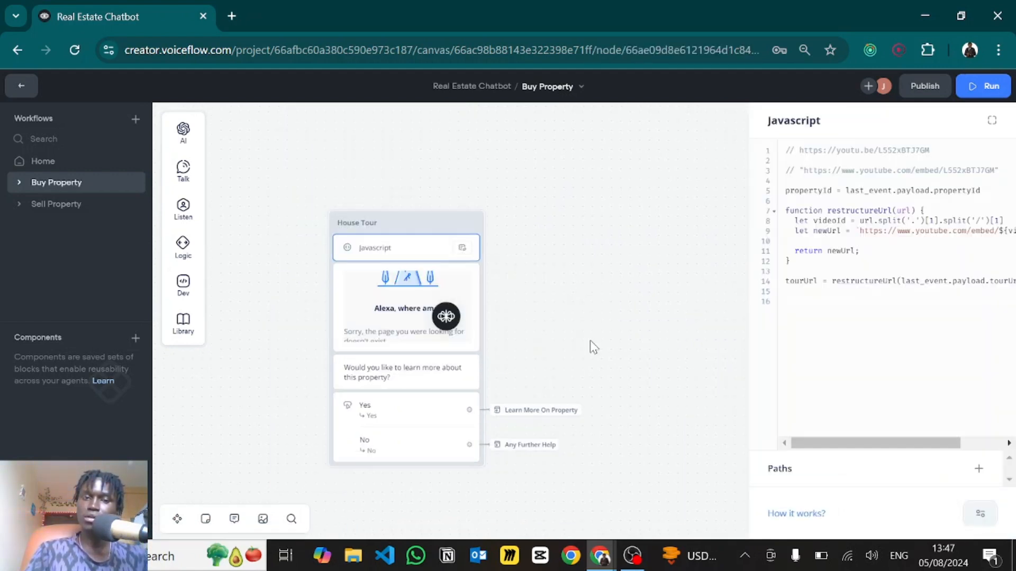
mouse_move(466, 228)
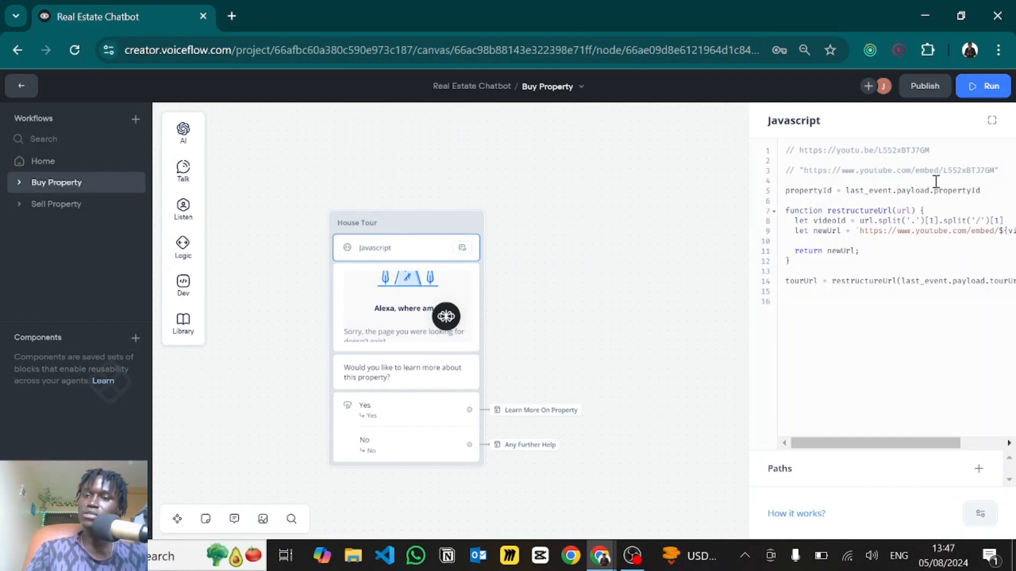
left_click_drag(847, 190, 979, 191)
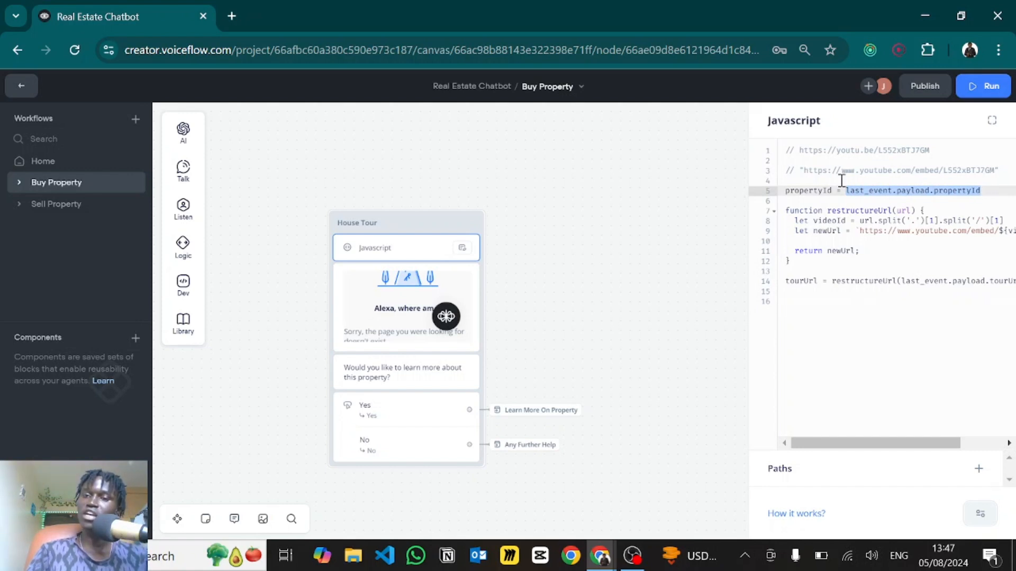
double_click(811, 190)
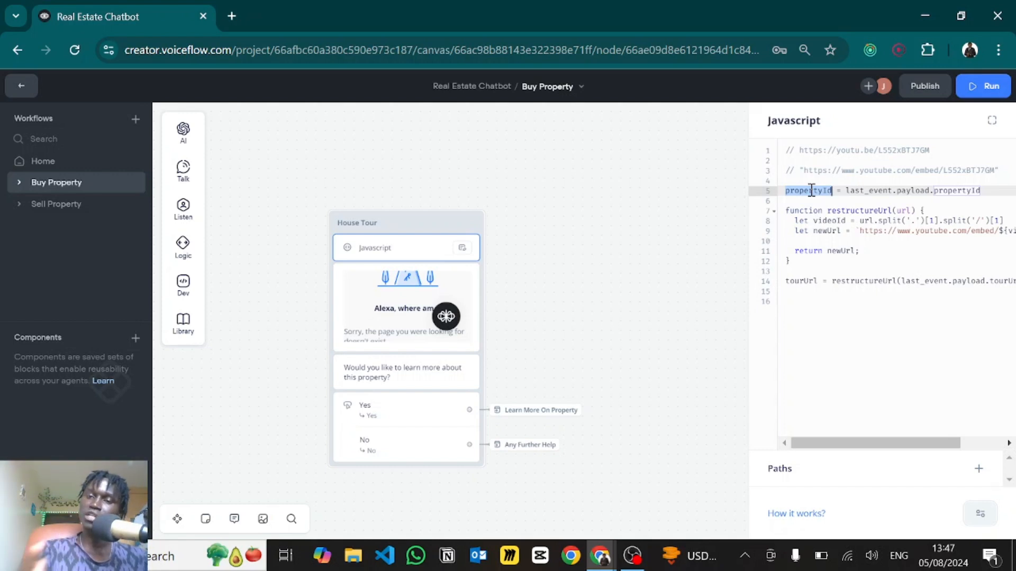
left_click(814, 213)
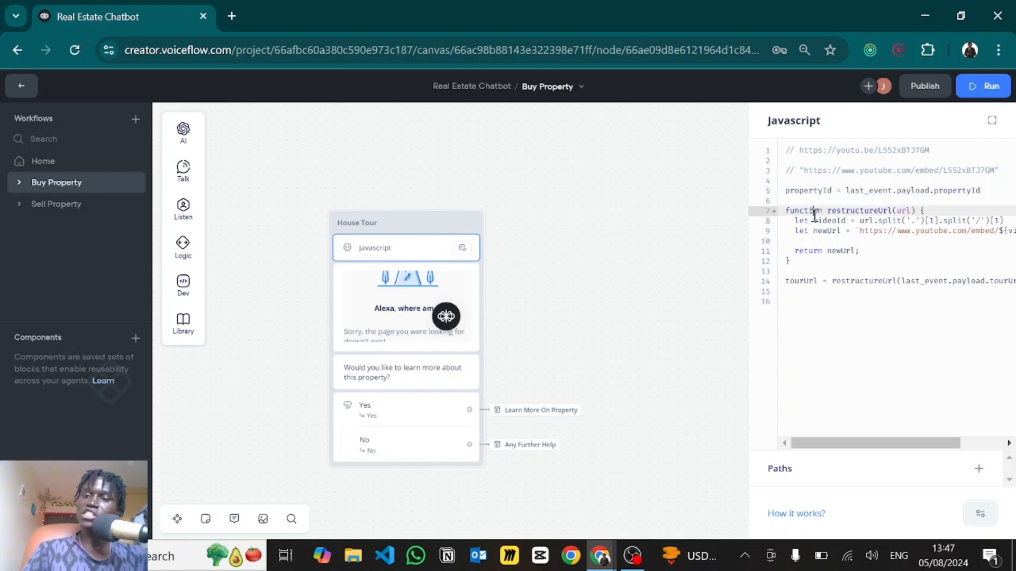
left_click(795, 263)
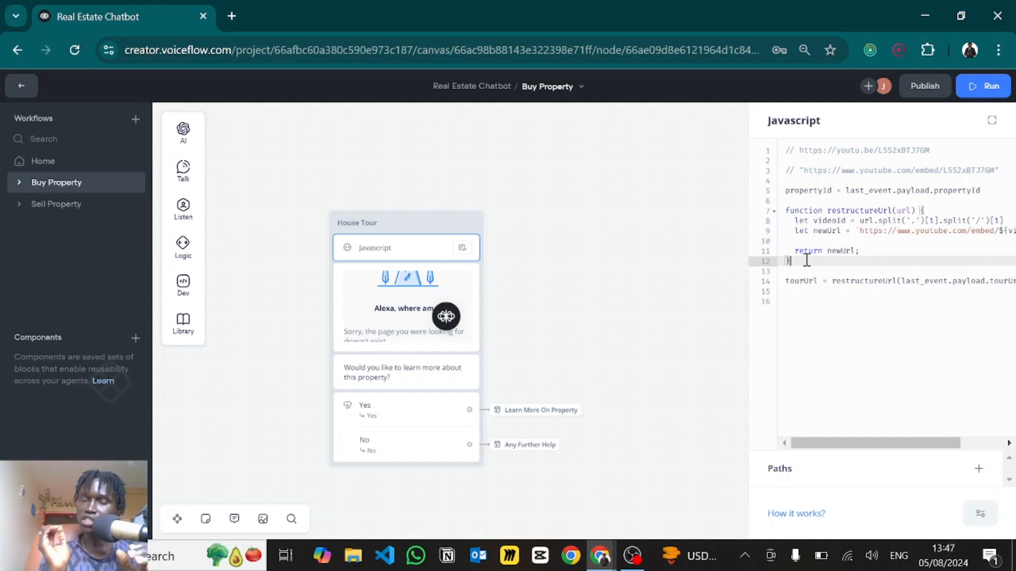
scroll(865, 233, "right", 2)
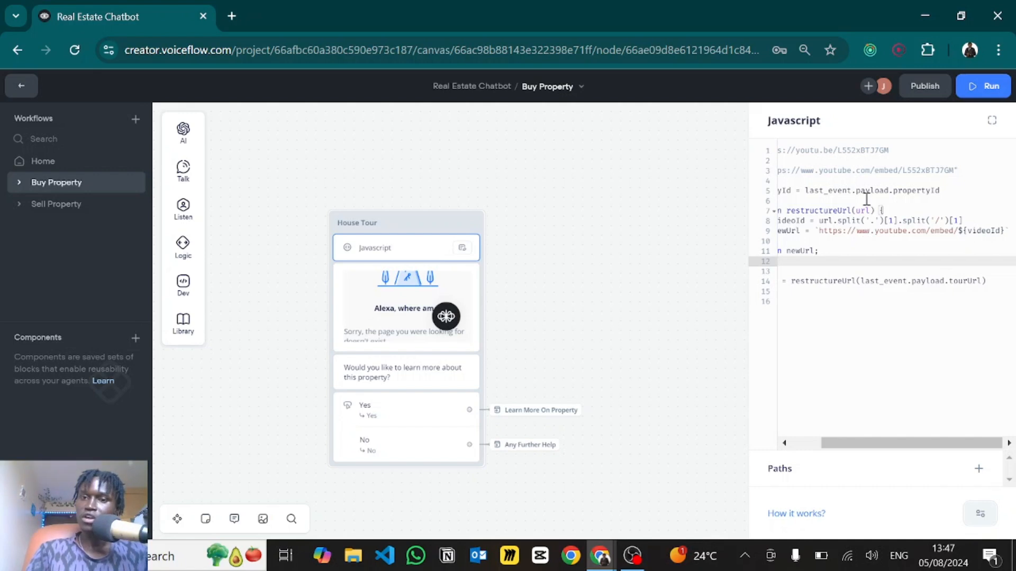
scroll(862, 193, "left", 3)
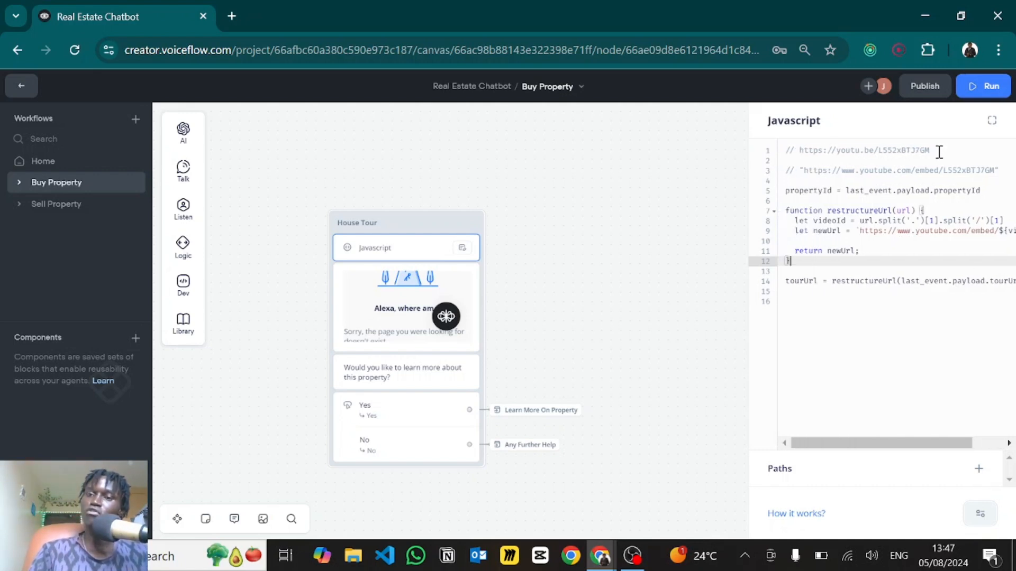
left_click_drag(936, 152, 802, 152)
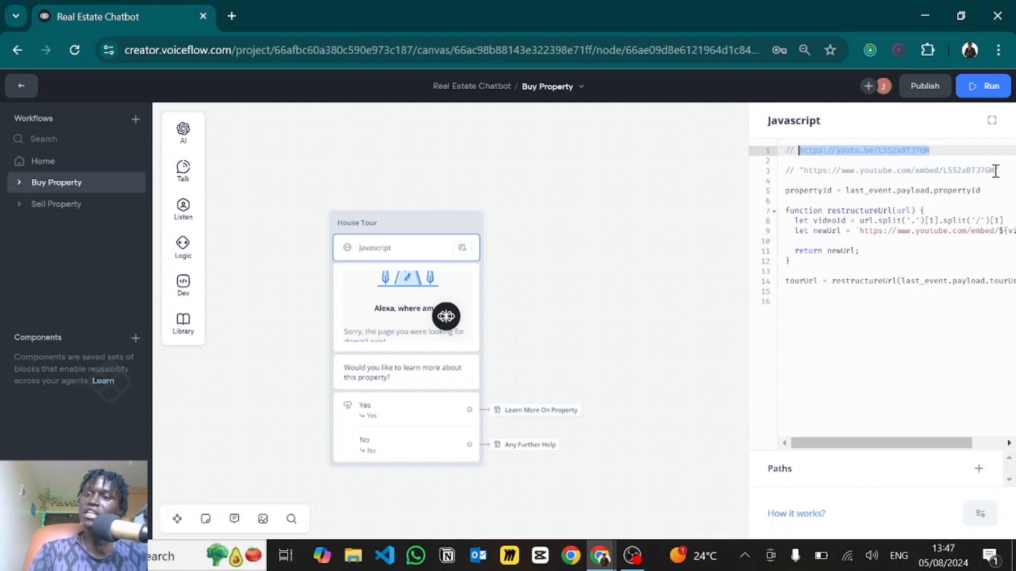
left_click_drag(995, 171, 813, 176)
left_click(819, 184)
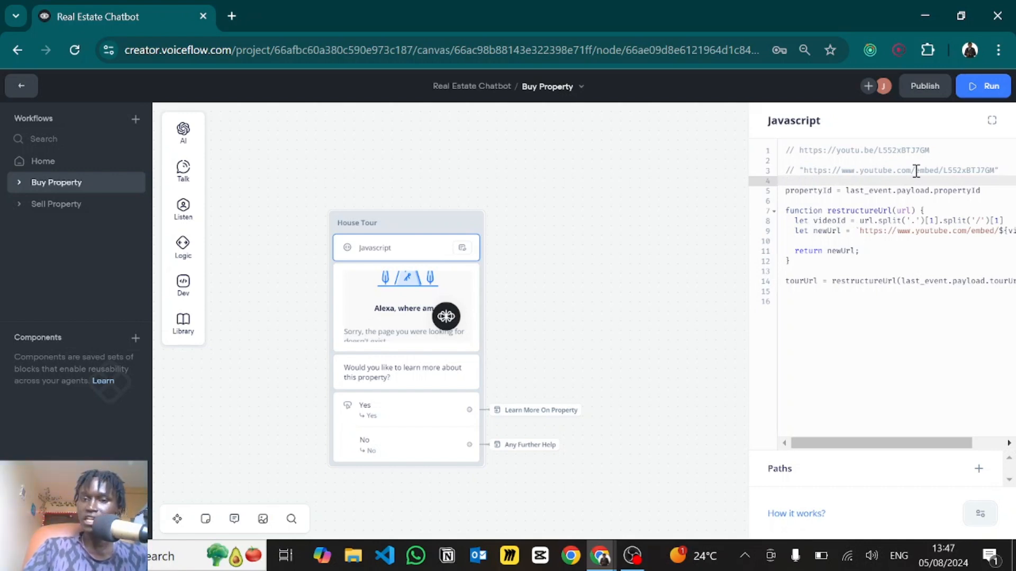
scroll(874, 287, "right", 3)
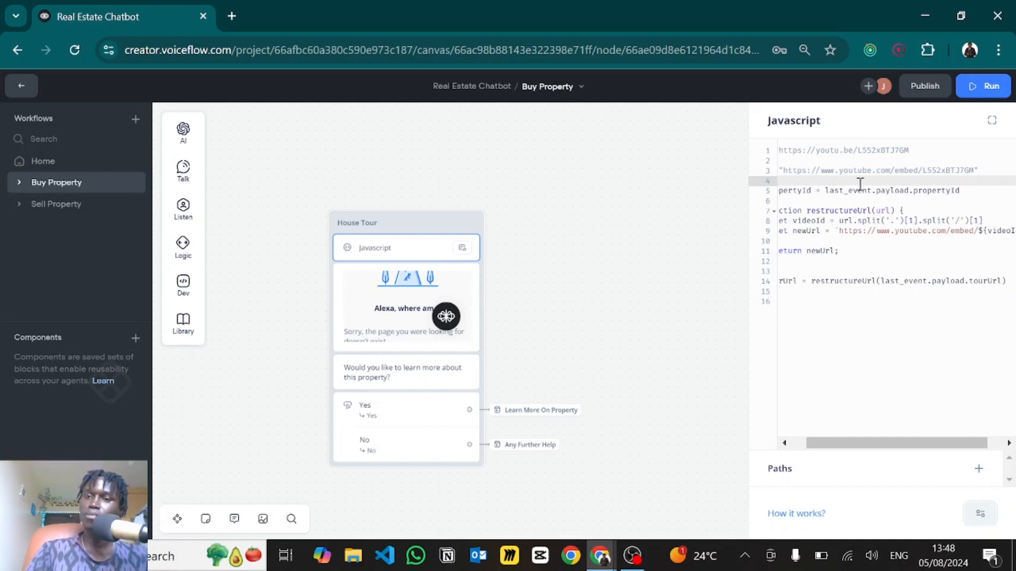
left_click_drag(844, 151, 915, 150)
left_click(842, 150)
left_click_drag(842, 151, 767, 154)
left_click(880, 185)
scroll(880, 185, "right", 2)
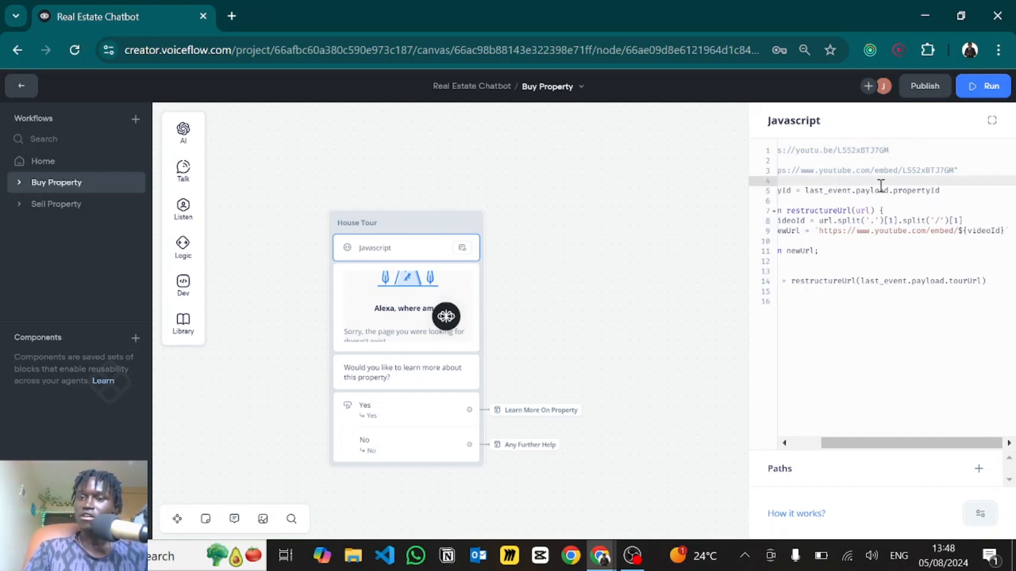
left_click(894, 221)
left_click_drag(884, 221, 899, 222)
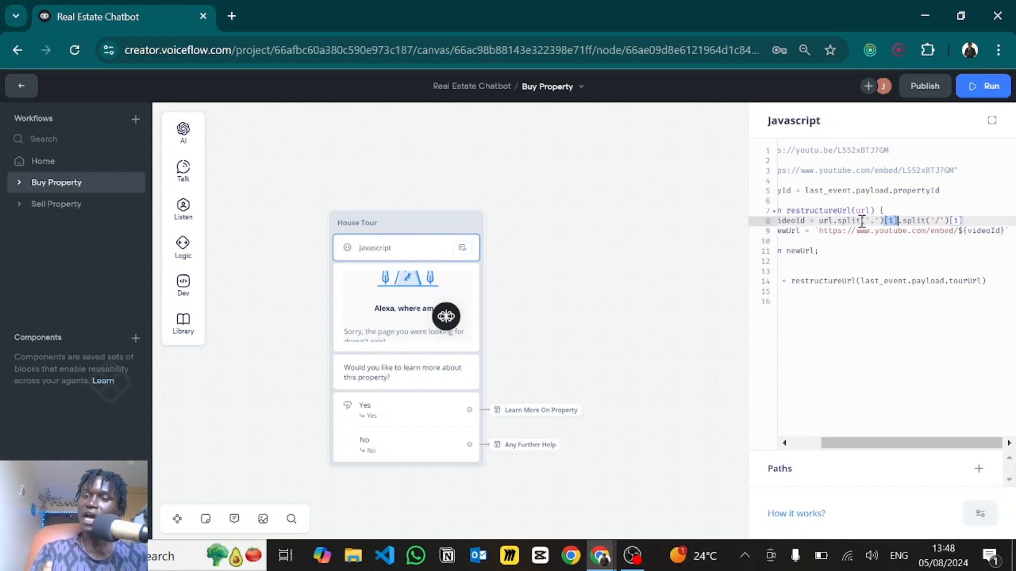
scroll(846, 153, "left", 3)
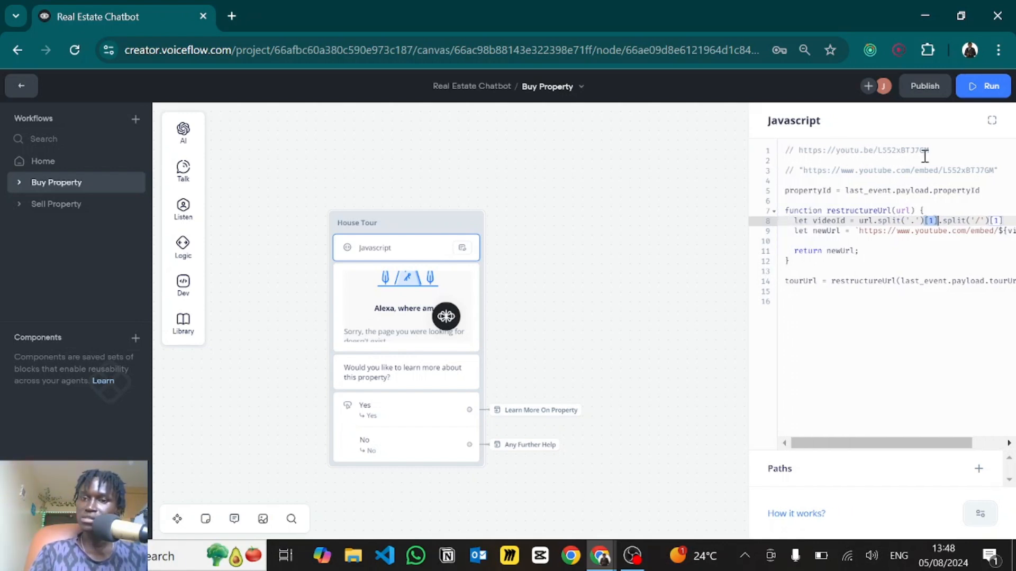
left_click_drag(935, 151, 799, 150)
left_click(865, 150)
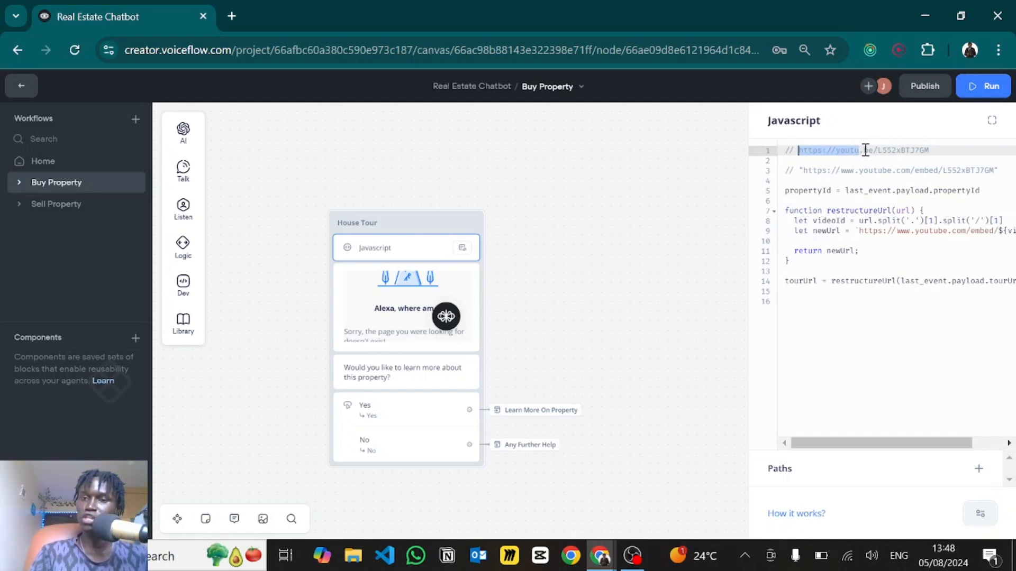
left_click_drag(863, 151, 939, 153)
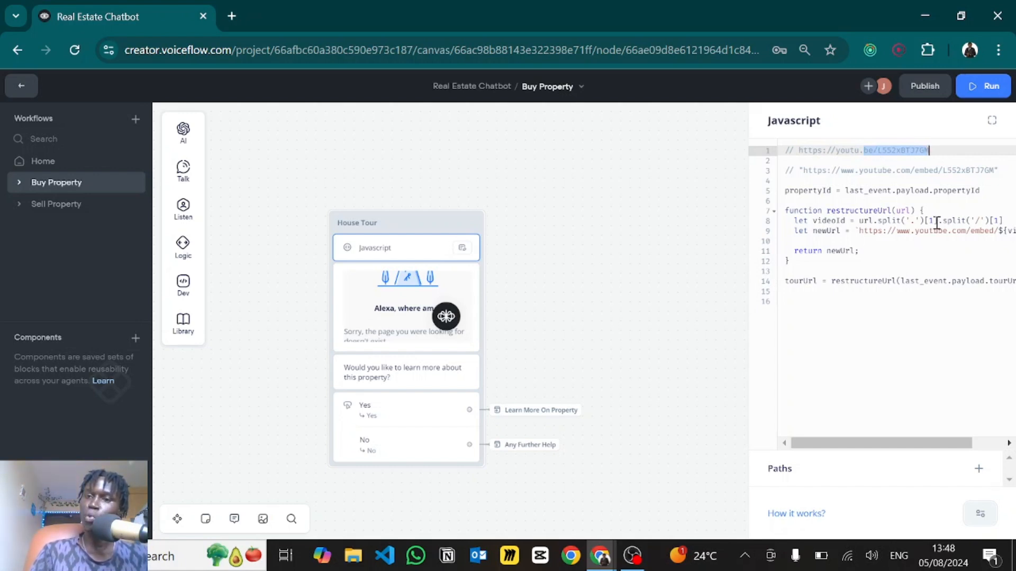
left_click_drag(845, 150, 815, 151)
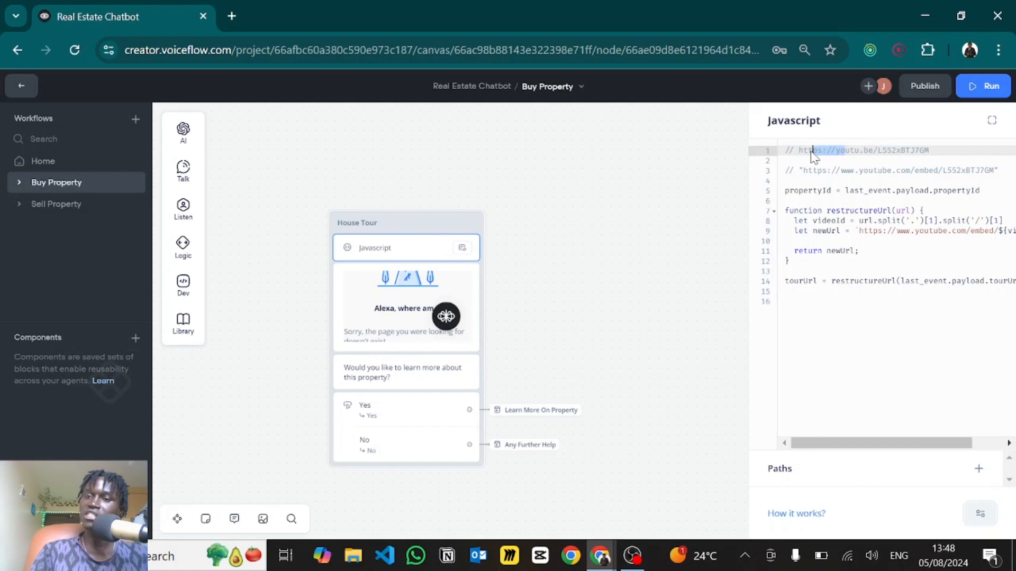
scroll(871, 207, "right", 2)
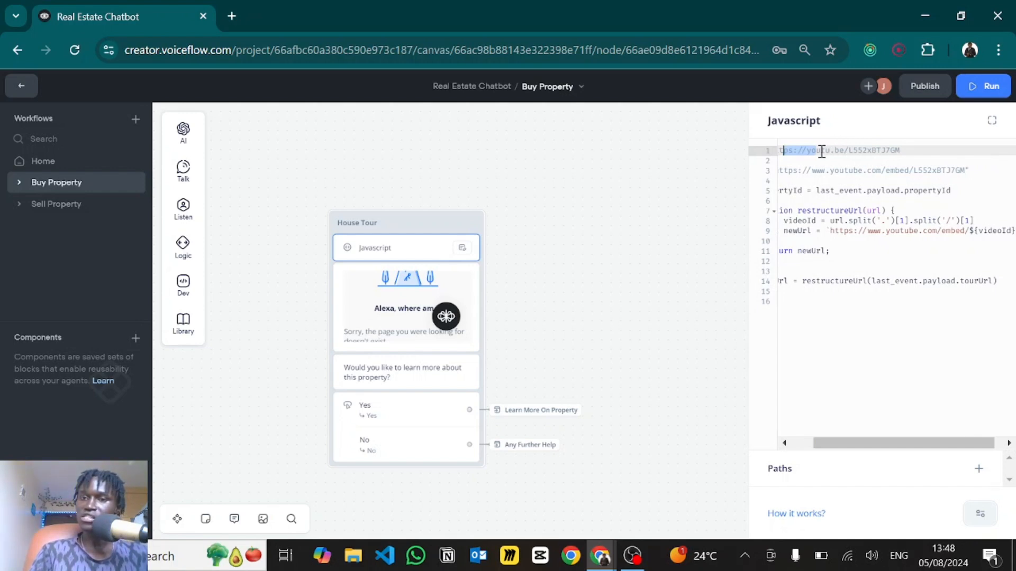
left_click_drag(834, 152, 882, 156)
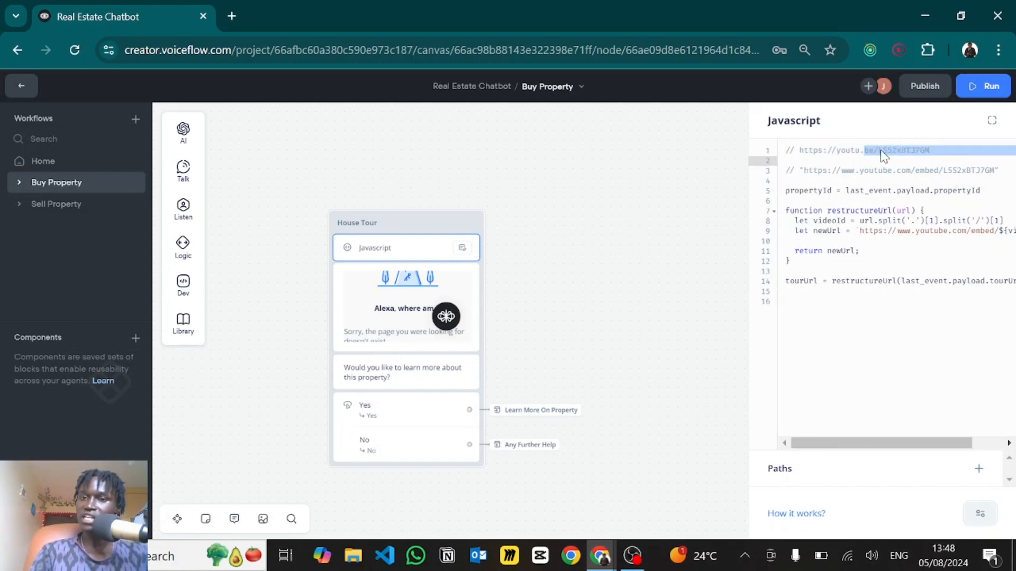
left_click(882, 150)
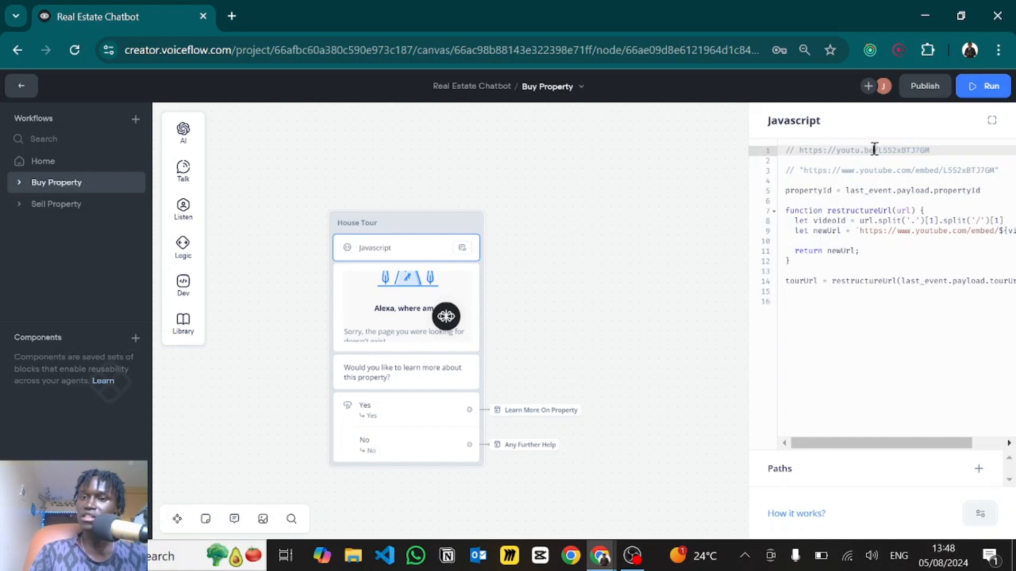
double_click(867, 151)
left_click_drag(879, 150, 941, 152)
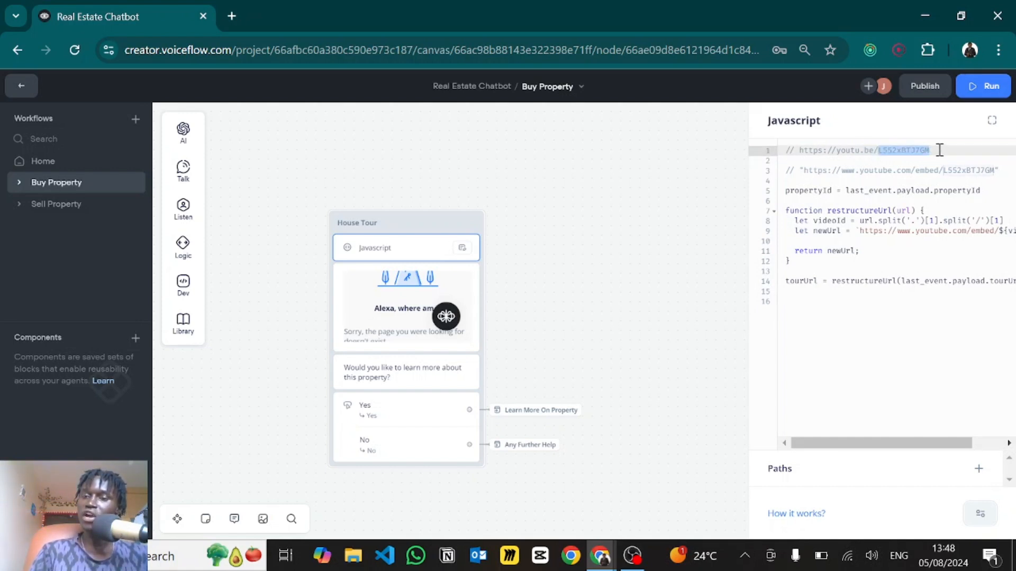
left_click(874, 150)
left_click_drag(875, 150, 866, 151)
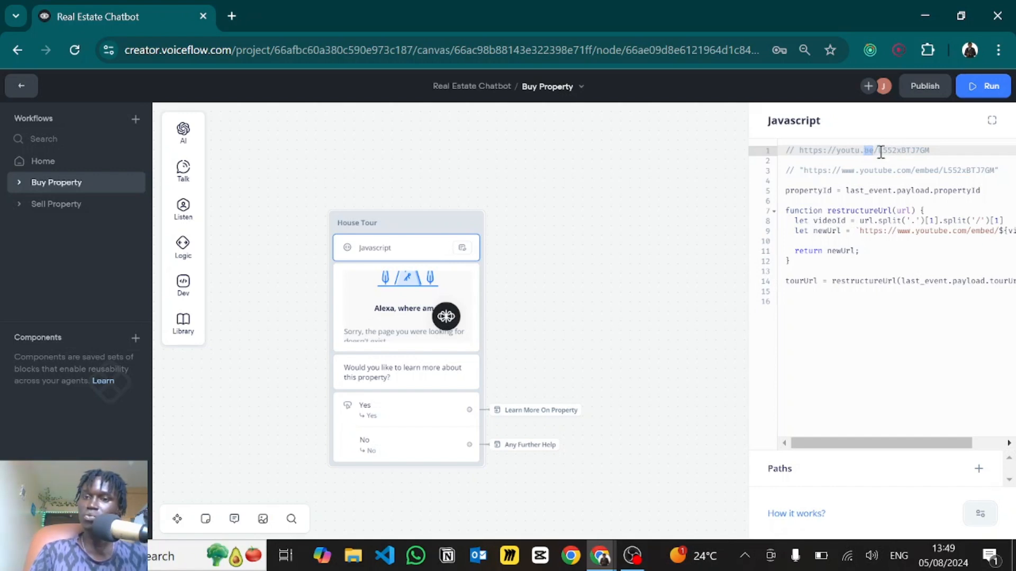
left_click(878, 150)
double_click(896, 151)
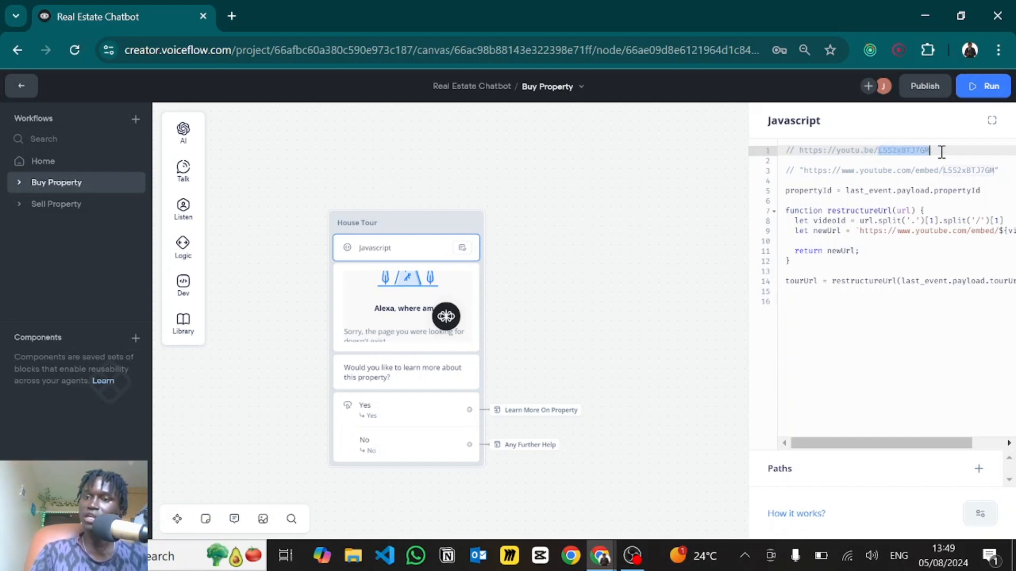
left_click(995, 221)
type("1")
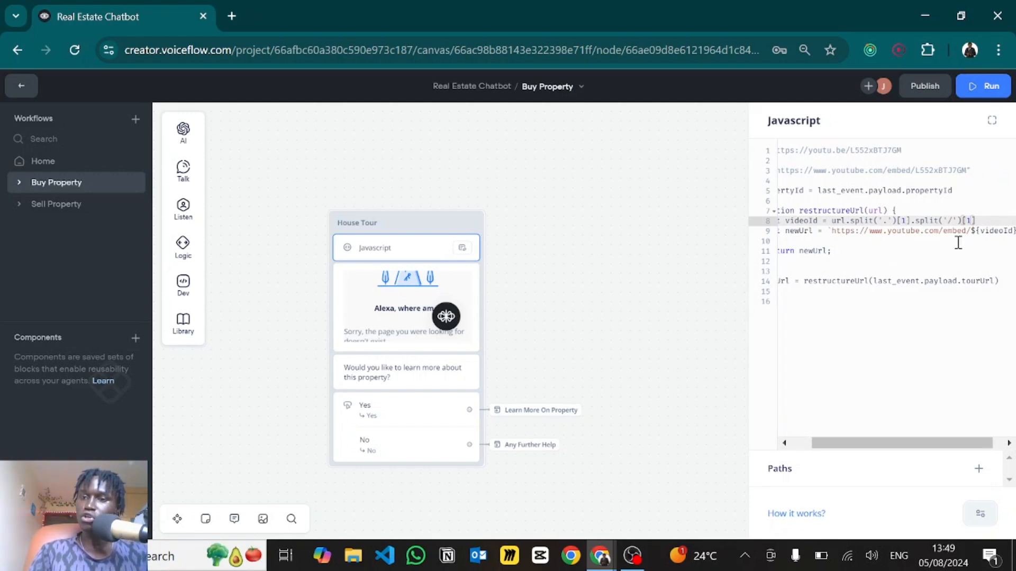
left_click(984, 231)
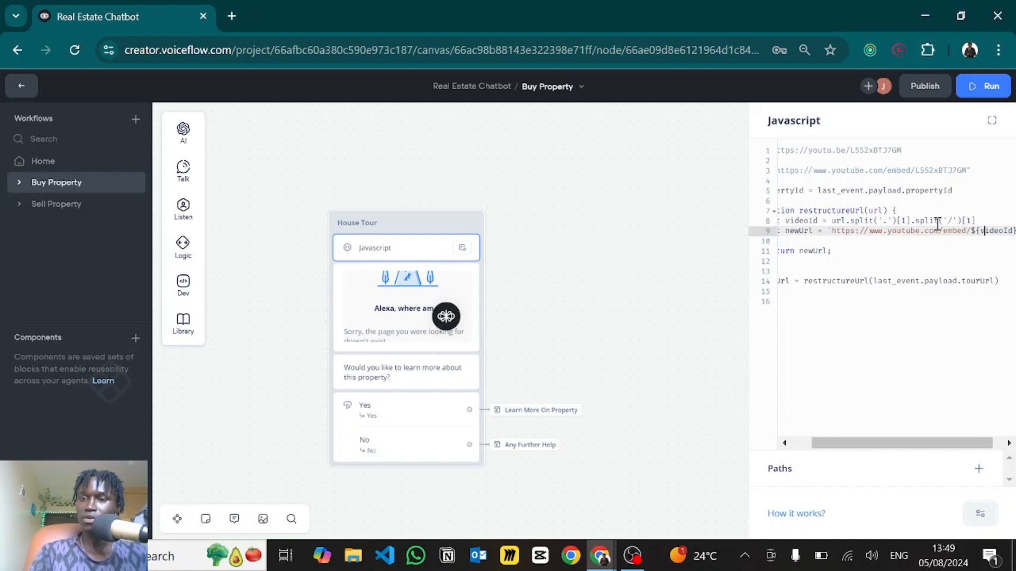
scroll(875, 247, "left", 2)
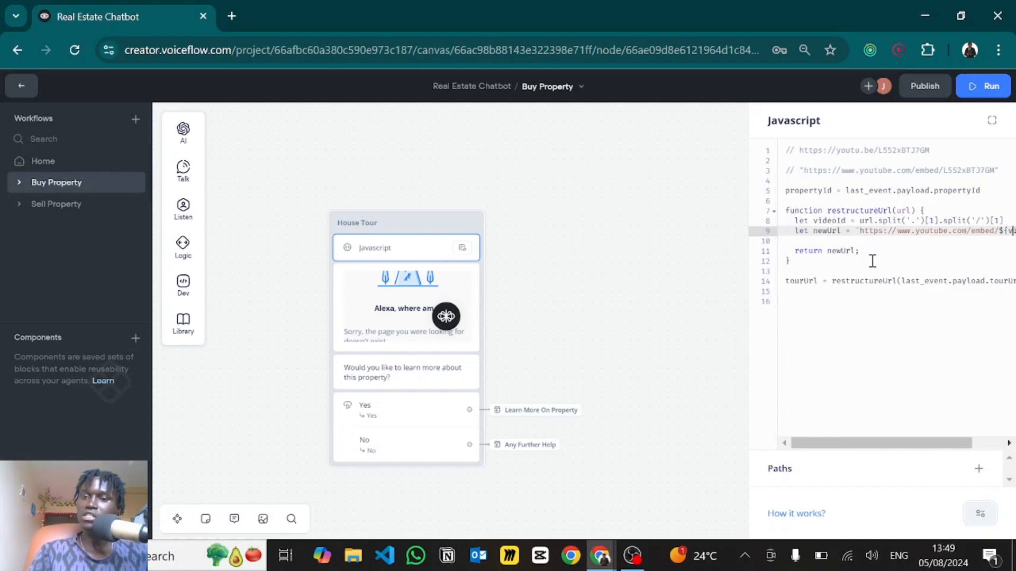
left_click_drag(872, 261, 875, 242)
double_click(802, 281)
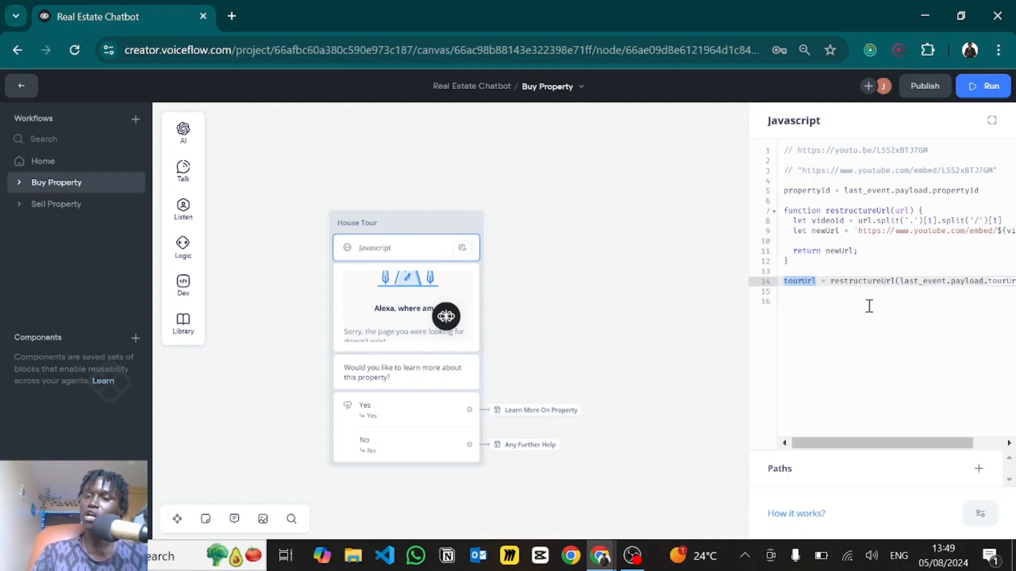
scroll(868, 304, "right", 2)
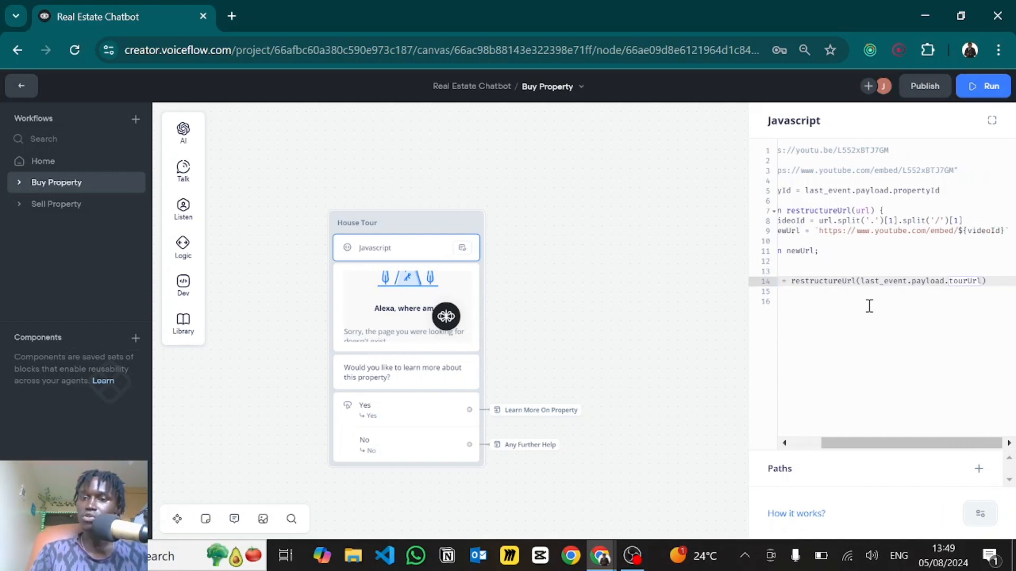
left_click_drag(859, 280, 978, 280)
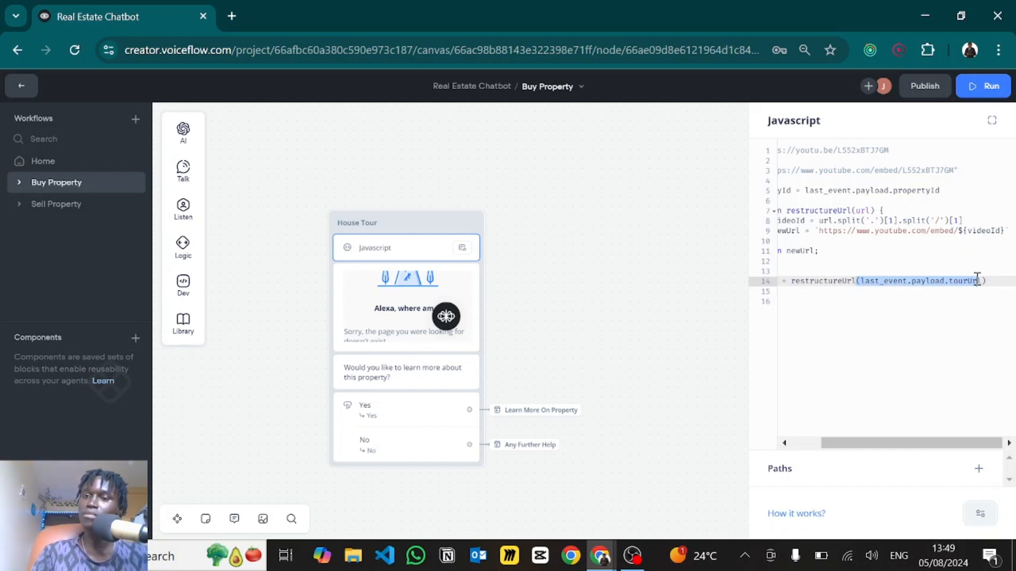
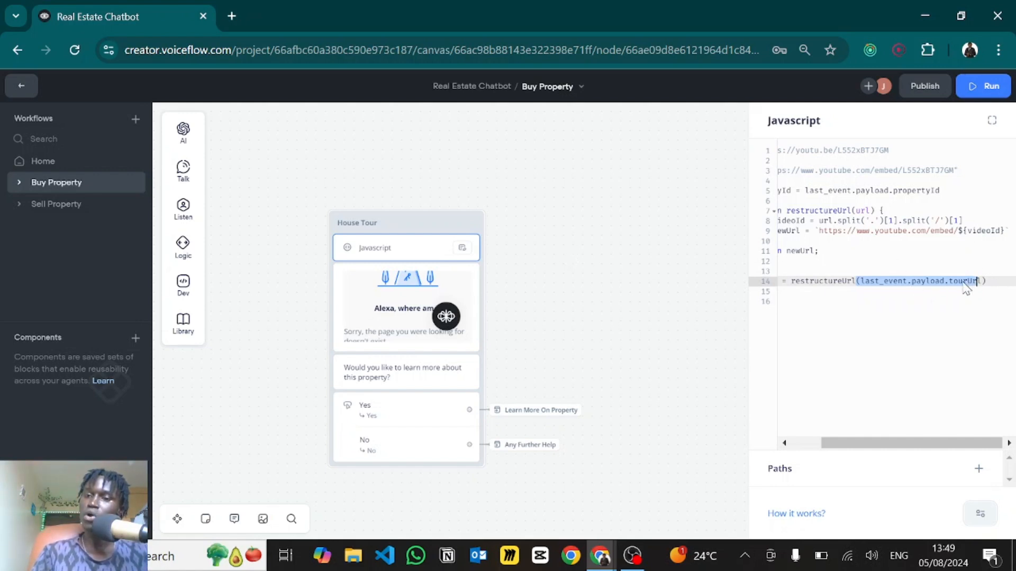
- Deselect the House Tour Javascript step so its code panel closes
left_click(659, 252)
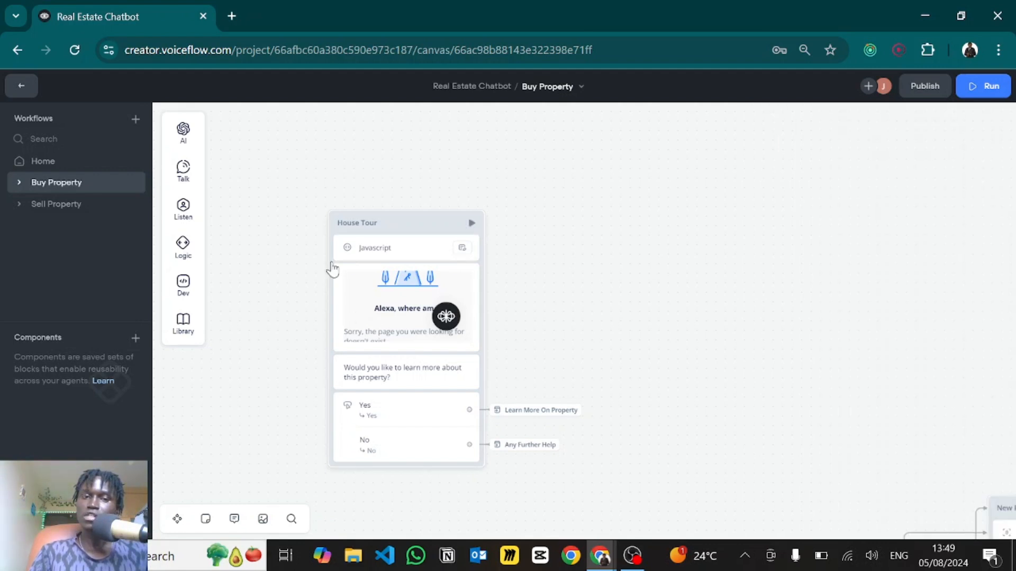
- Copy the YouTube video's embed code from the player's context menu and return to Voiceflow
left_click(345, 286)
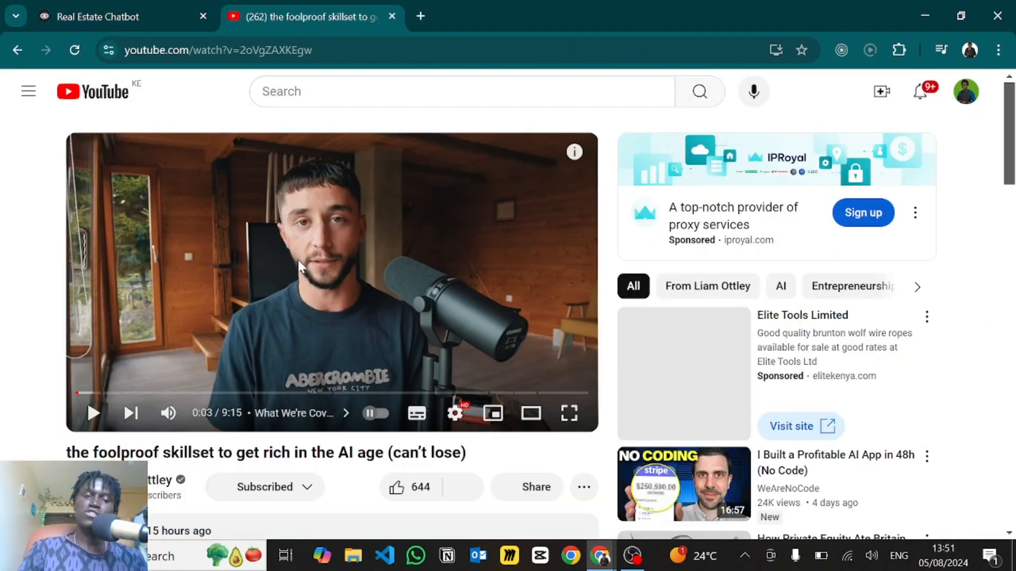
right_click(297, 259)
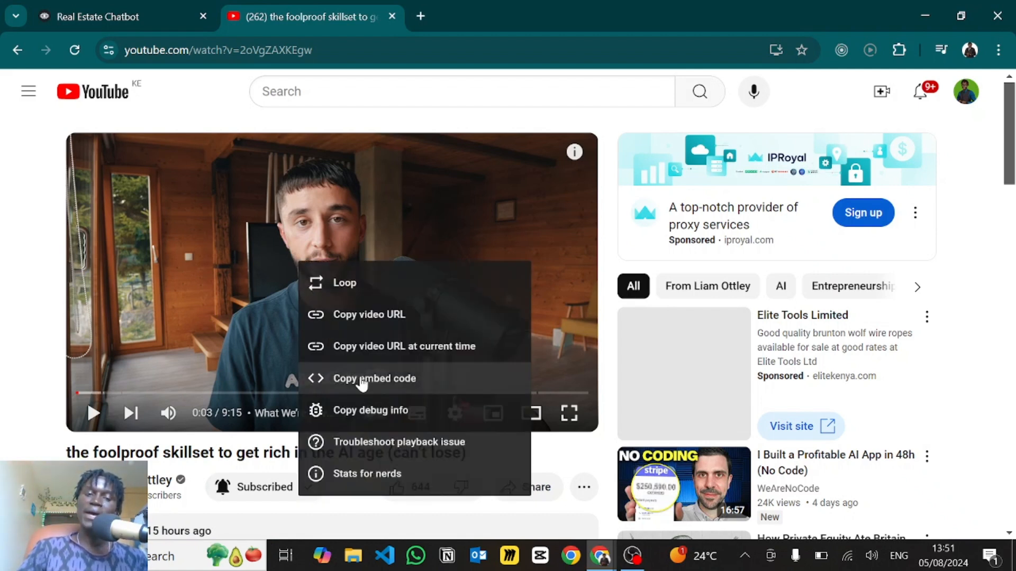
left_click(362, 379)
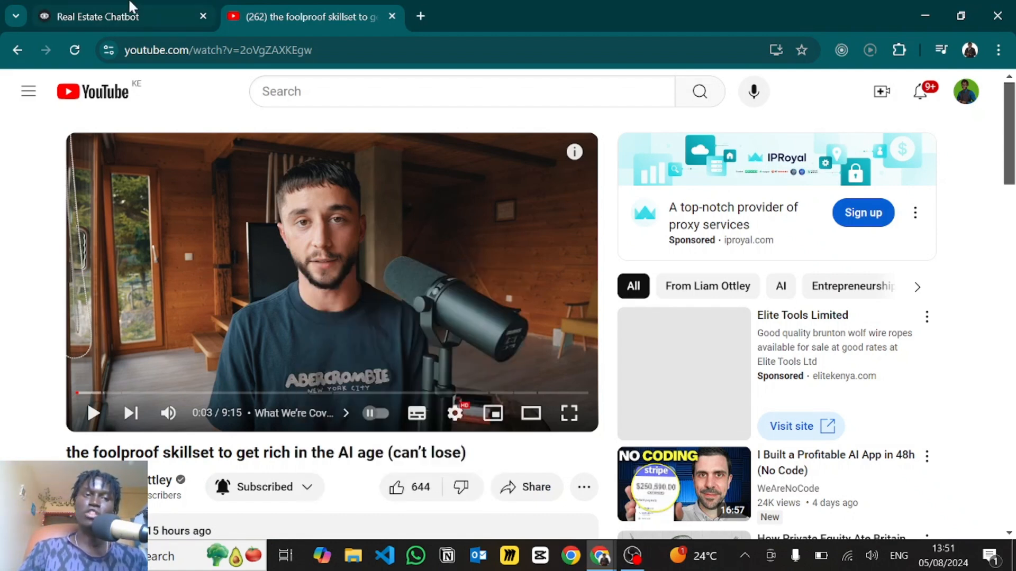
left_click(129, 9)
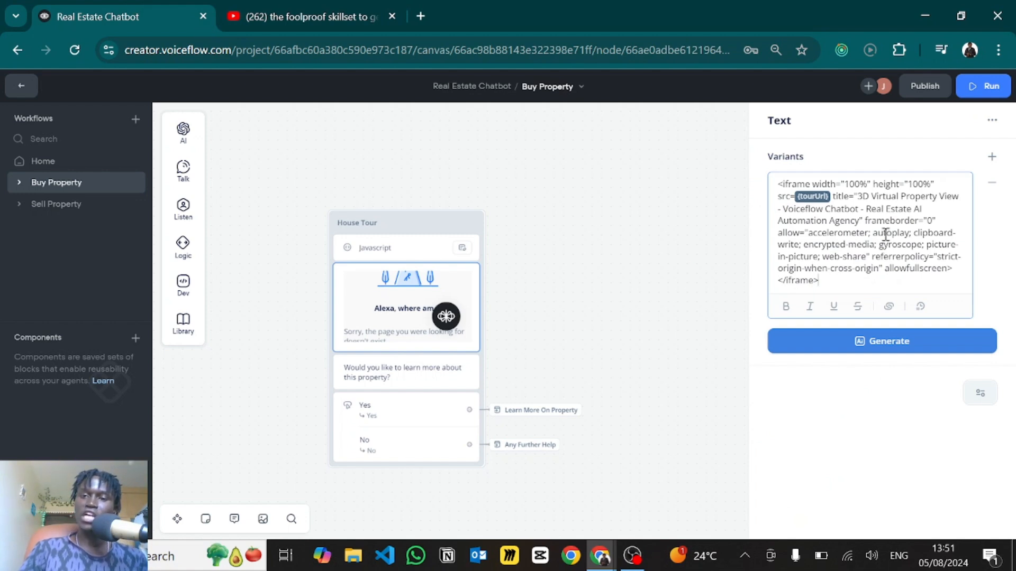
- Add a text block with the pasted iframe, src replaced by {tourUrl} and title removed
left_click(184, 175)
type("<iframe width=\"670\" height=\"377\" src=\"https://www.youtube.com/embed/2oVgZAXKEgw\" title=\"the foolproof skillset to get rich in the AI age (can't lose)\" frameborder=\"0\" allow=\"accelerometer; autoplay; clipboard-write; encrypted-media; gyroscope; picture-in-picture; web-share\" referrerpolicy=\"strict-origin-when-cross-origin\" allowfullscreen></iframe>")
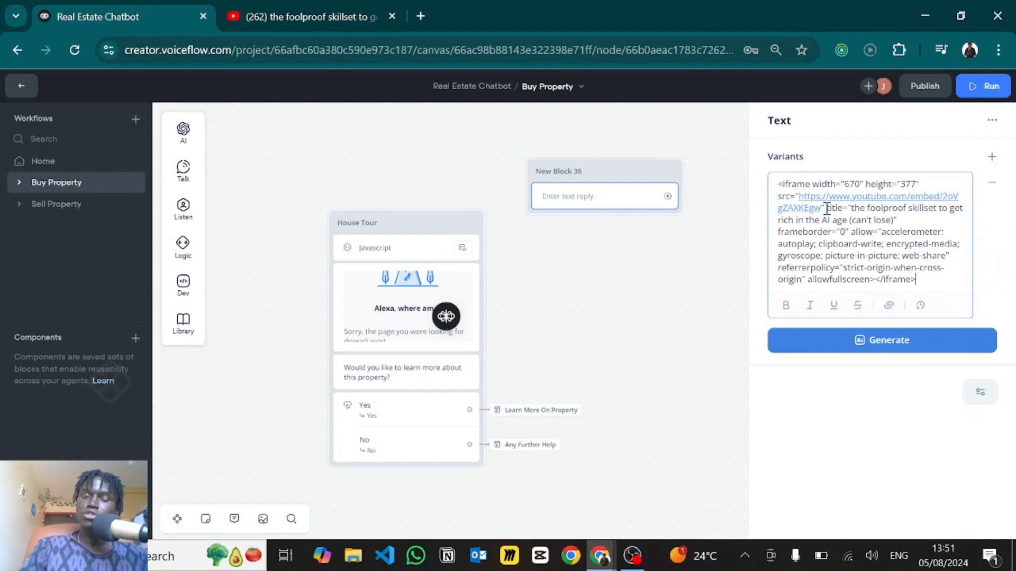
left_click_drag(826, 208, 802, 200)
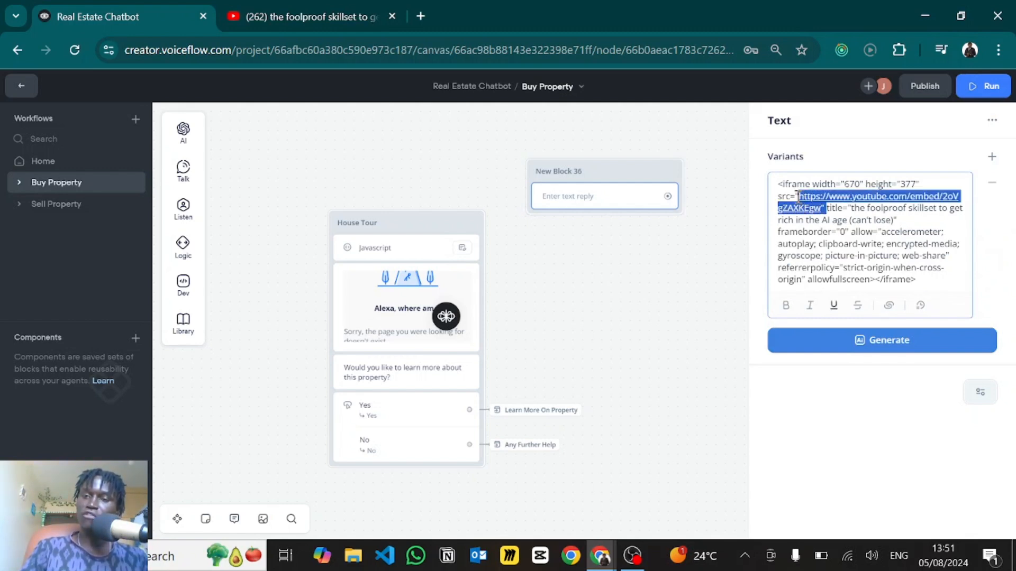
key("BackSpace")
key("BackSpace")
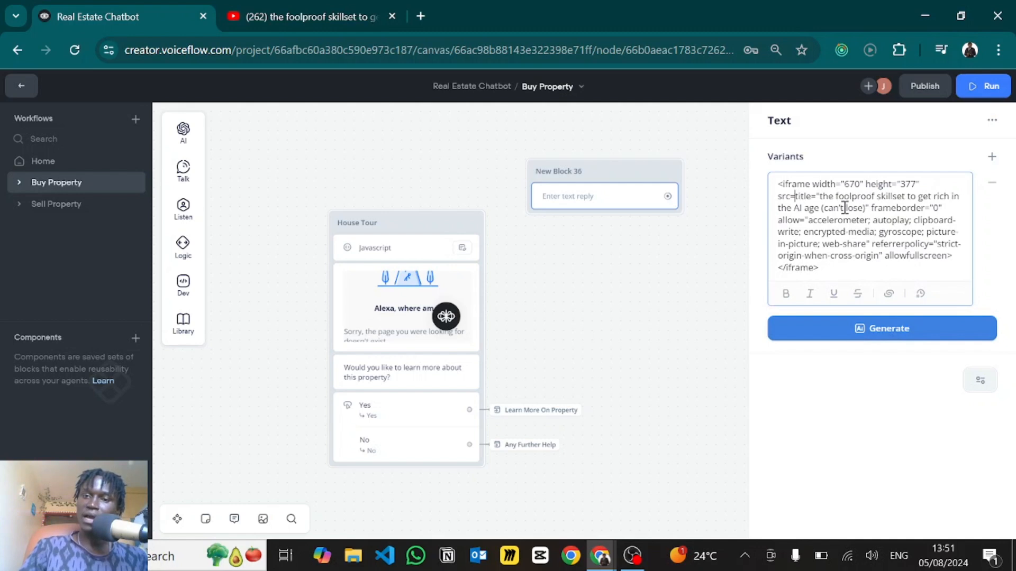
type("{")
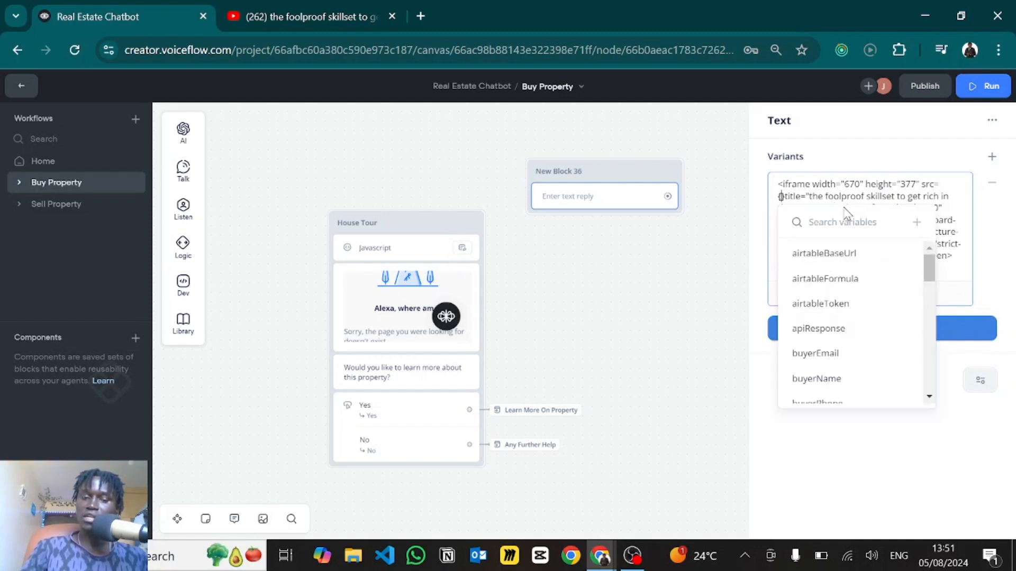
type("tour")
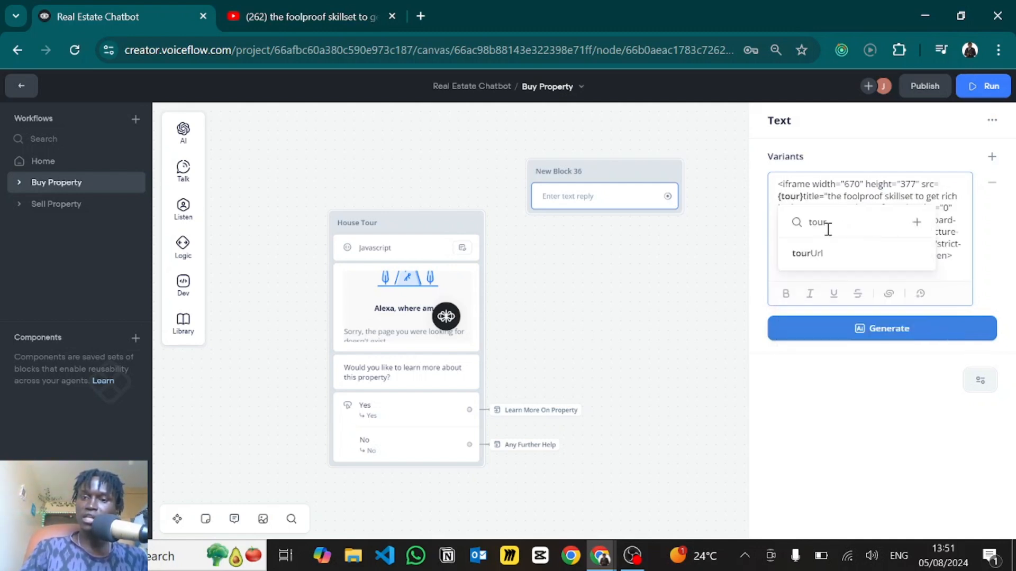
left_click(806, 255)
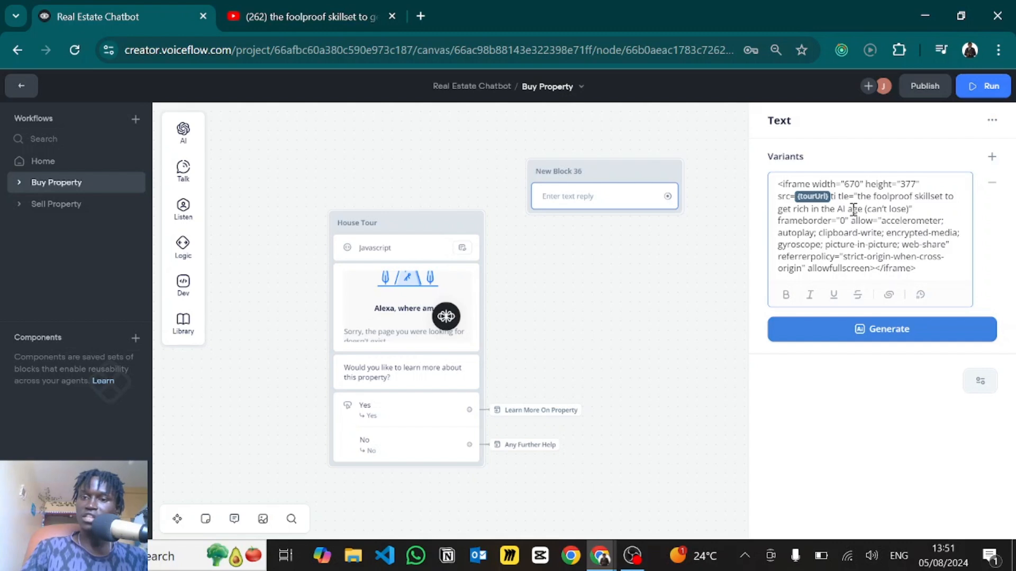
left_click_drag(832, 198, 925, 210)
key("BackSpace")
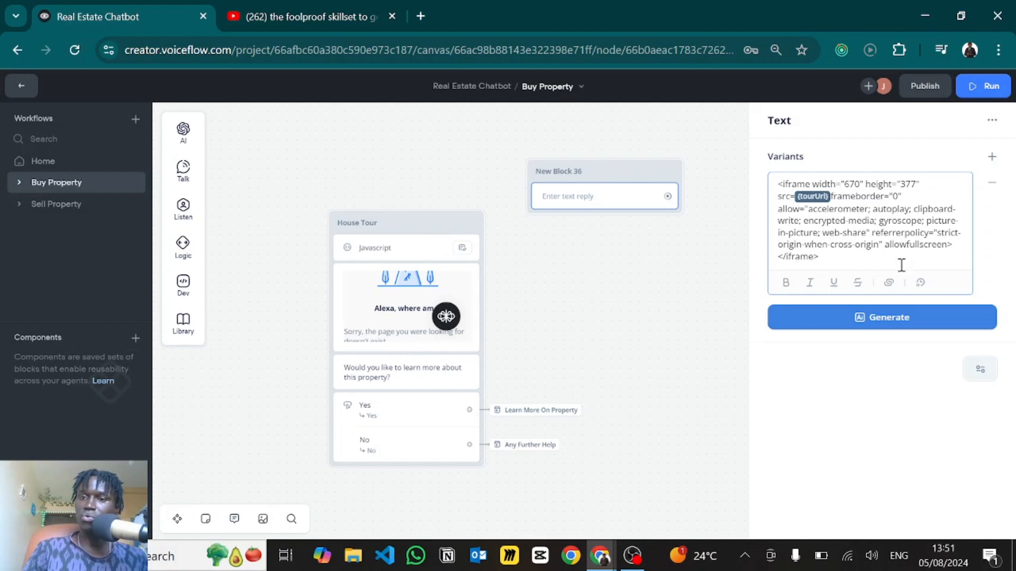
- Compare the width '100%' value against the existing House Tour embed code
left_click(341, 284)
double_click(852, 184)
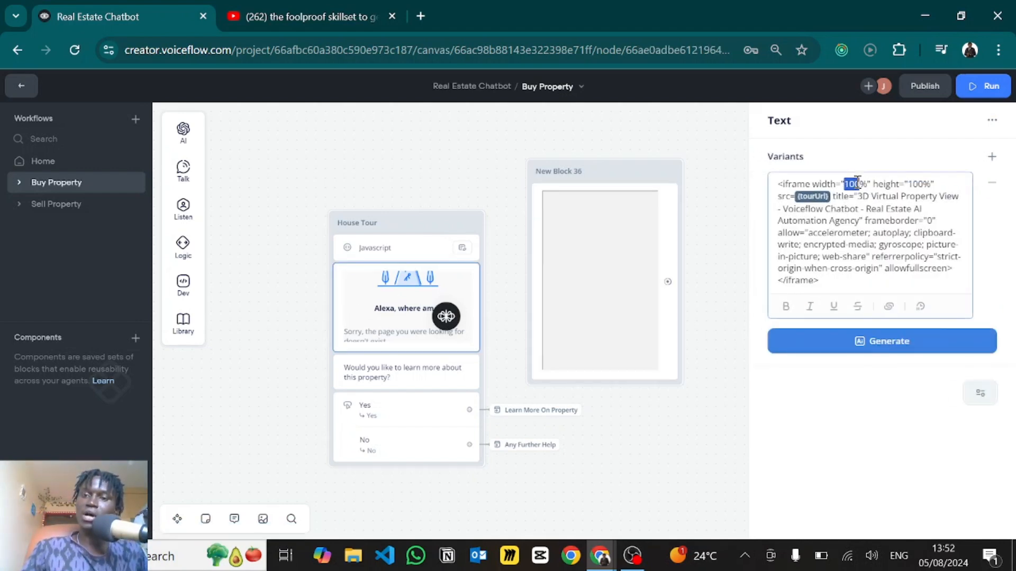
left_click_drag(867, 184, 852, 182)
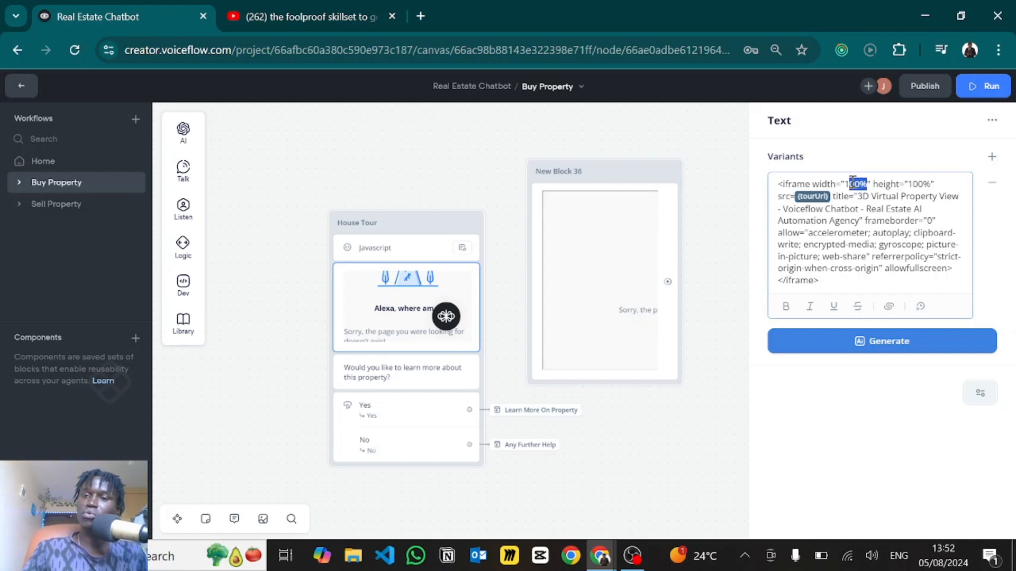
left_click(901, 188)
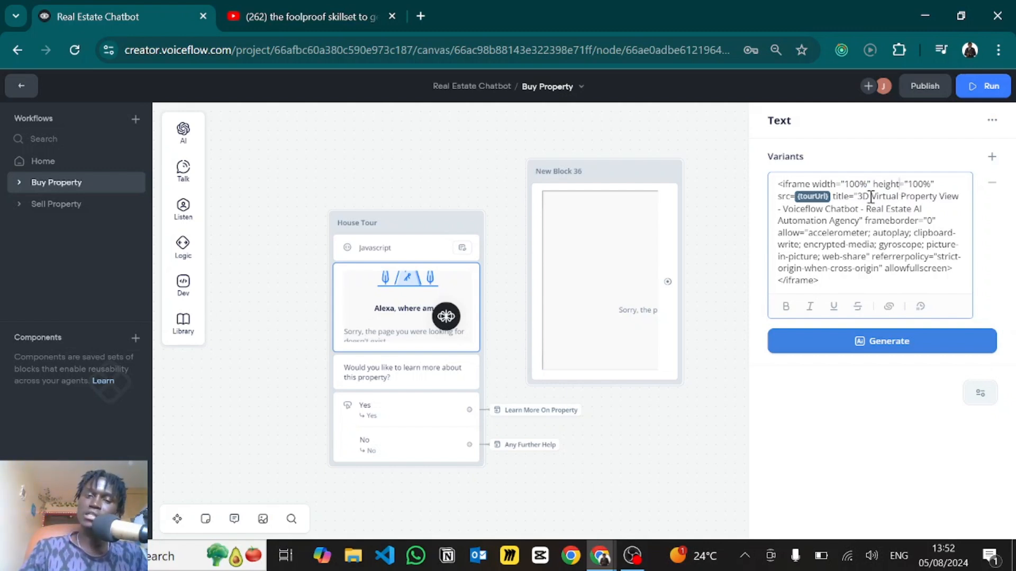
left_click(387, 377)
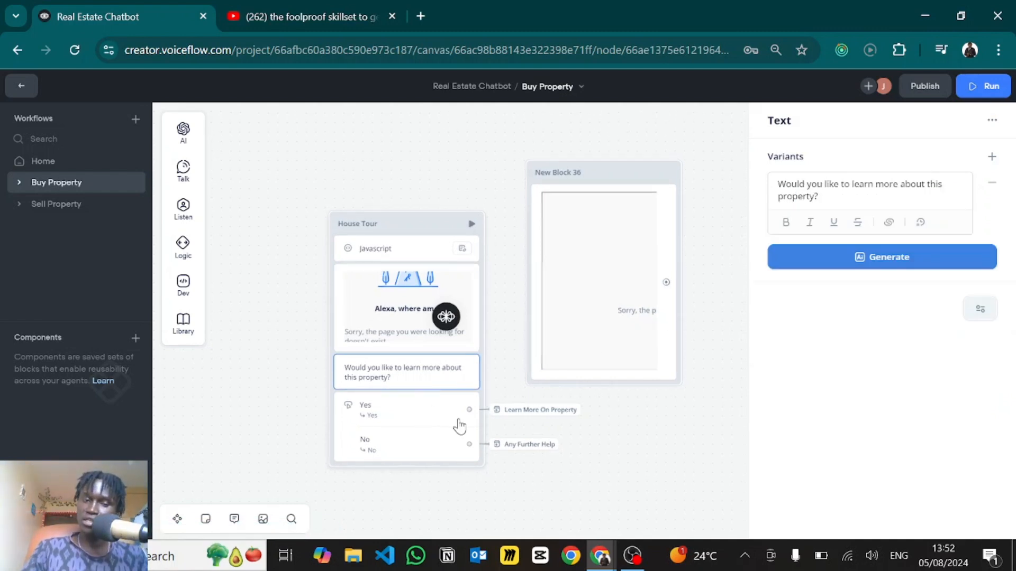
- Review the Yes/No buttons' intents and actions, then close the Buttons panel
left_click(378, 421)
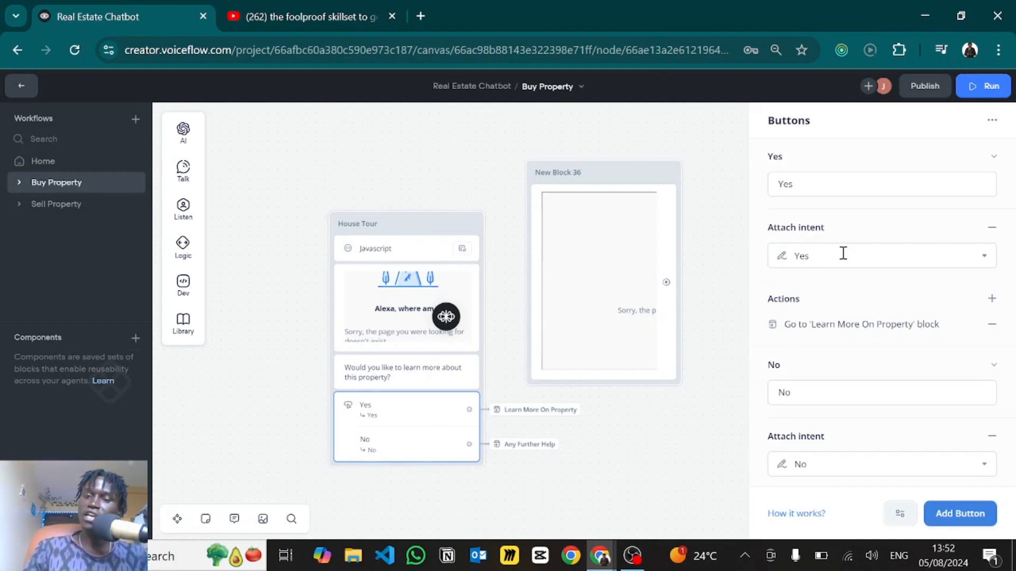
scroll(799, 392, "down", 1)
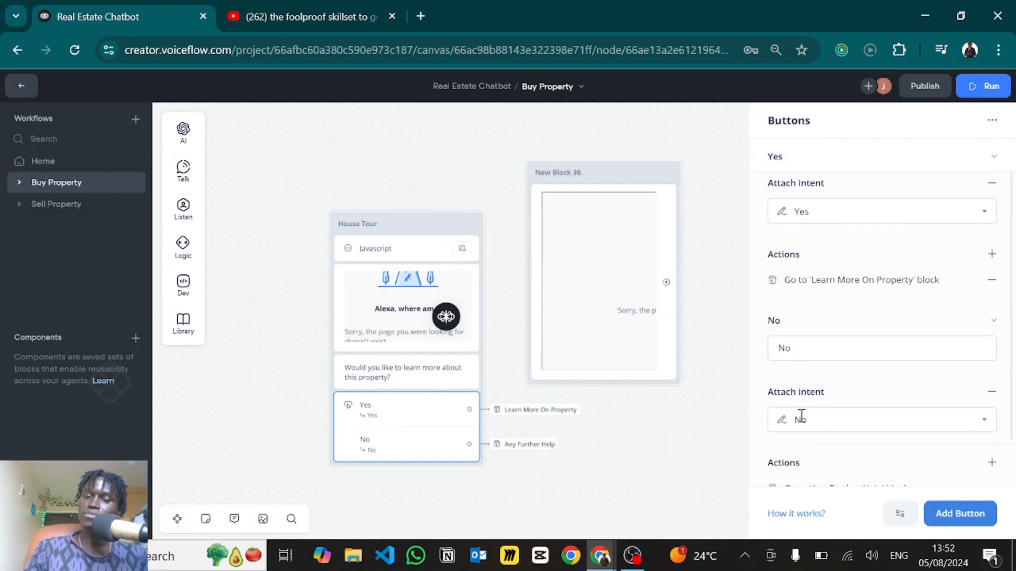
scroll(801, 418, "up", 1)
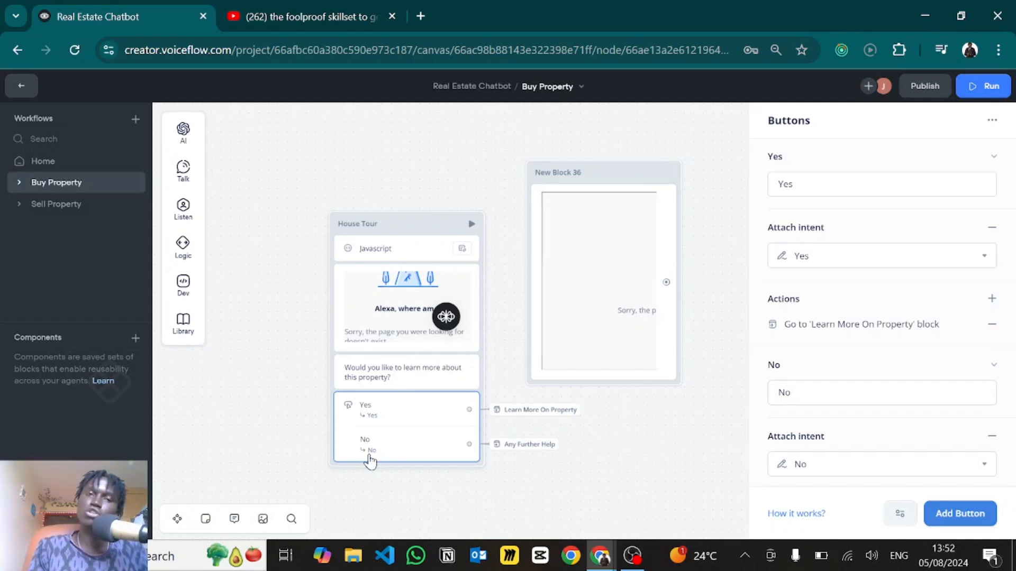
left_click(676, 410)
scroll(666, 386, "down", 2)
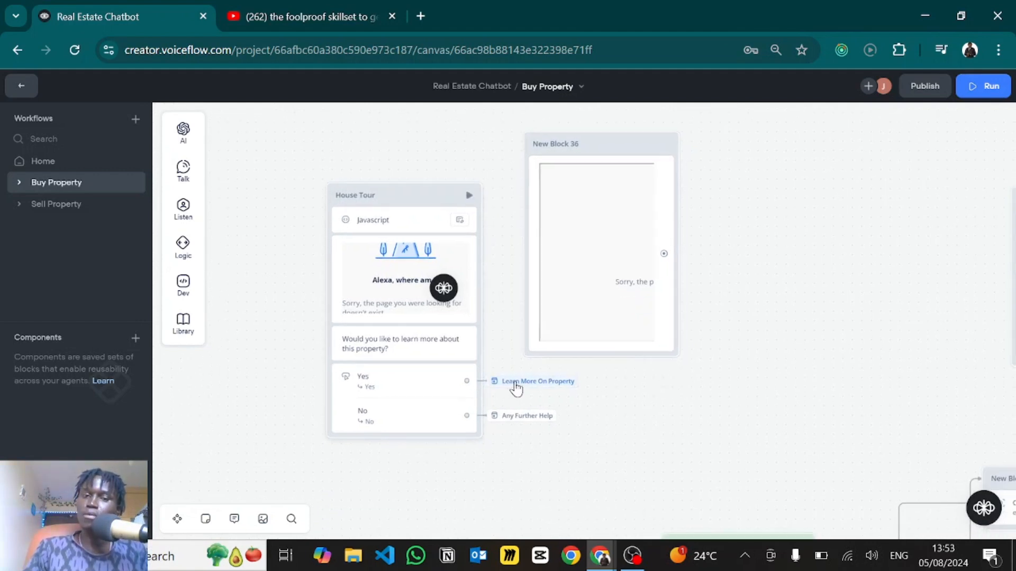
- Jump to the Learn More On Property block and zoom out to see the carousel paths
mouse_move(523, 383)
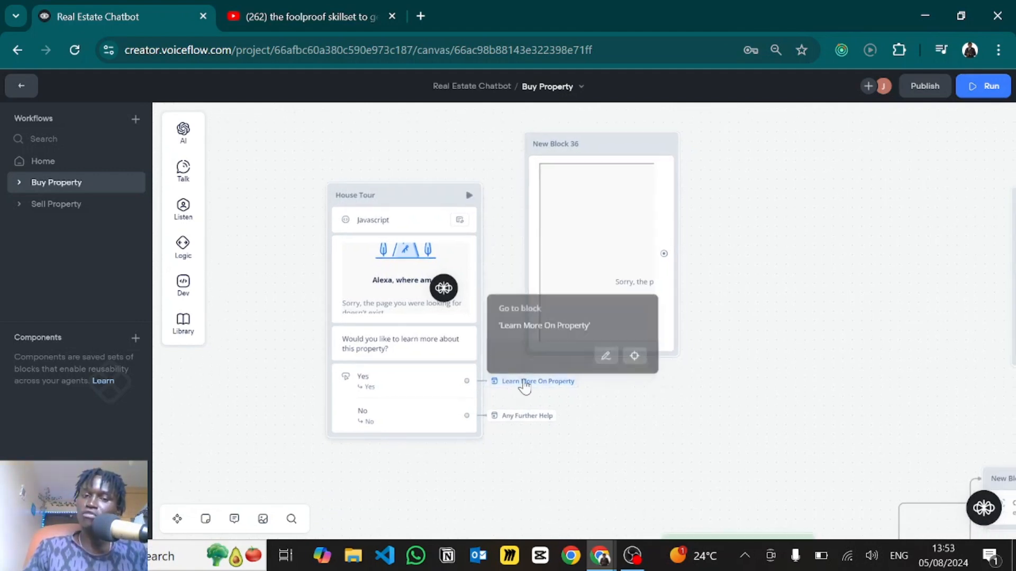
left_click(634, 354)
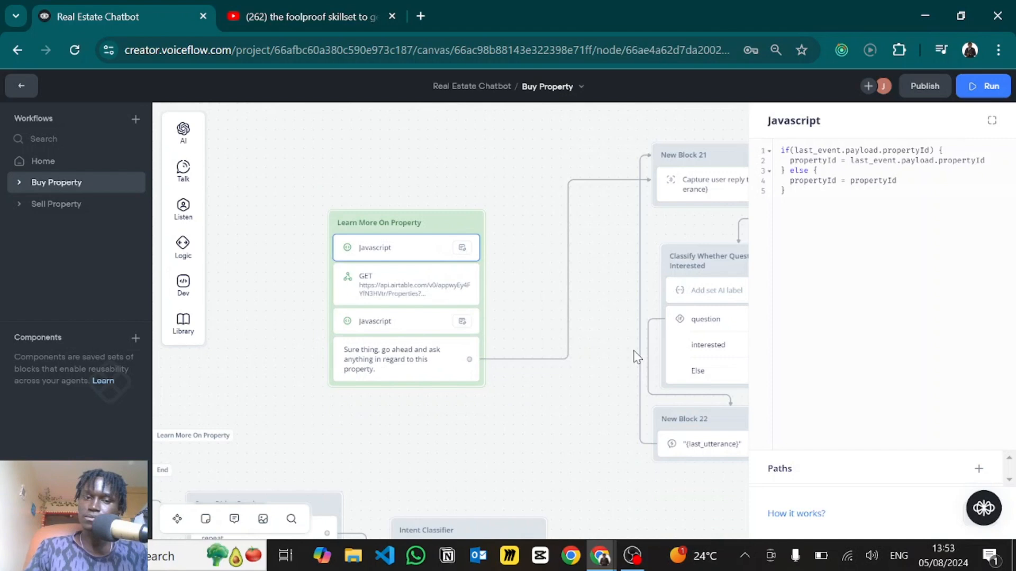
left_click(495, 440)
scroll(495, 441, "down", 5)
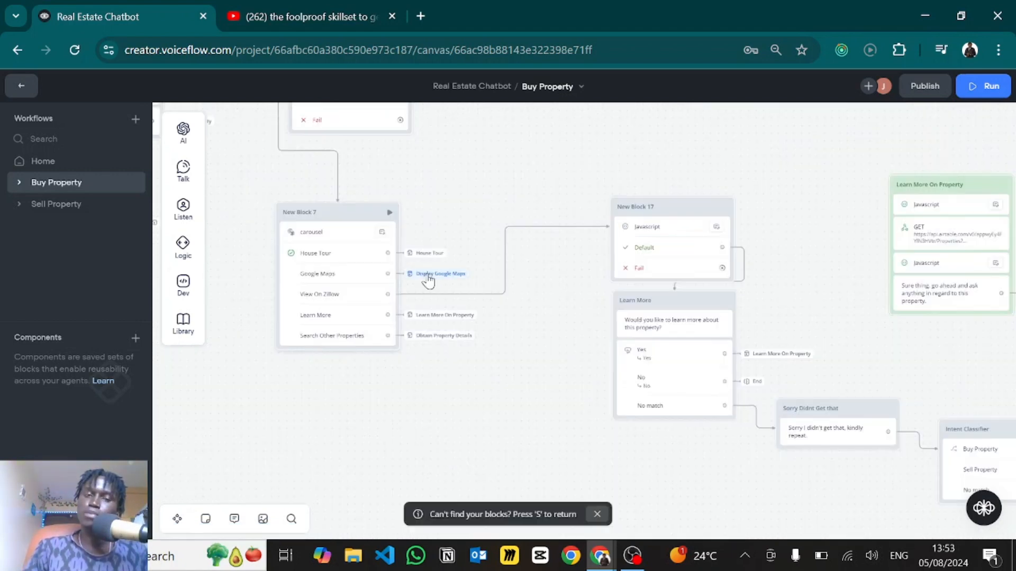
- Go to Display Google Maps and review its mapsAddress and propertyId payload code
left_click(429, 280)
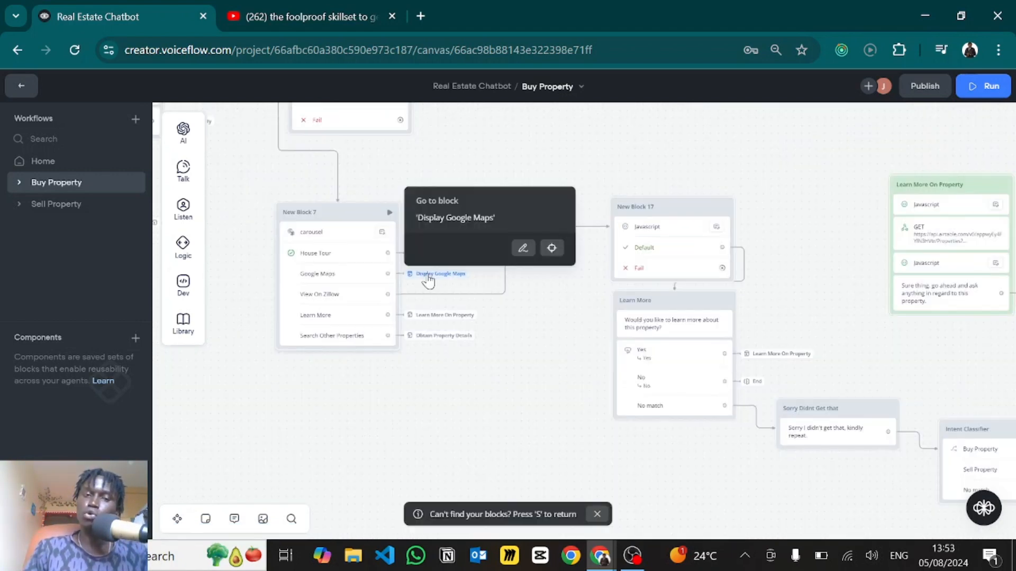
left_click(552, 248)
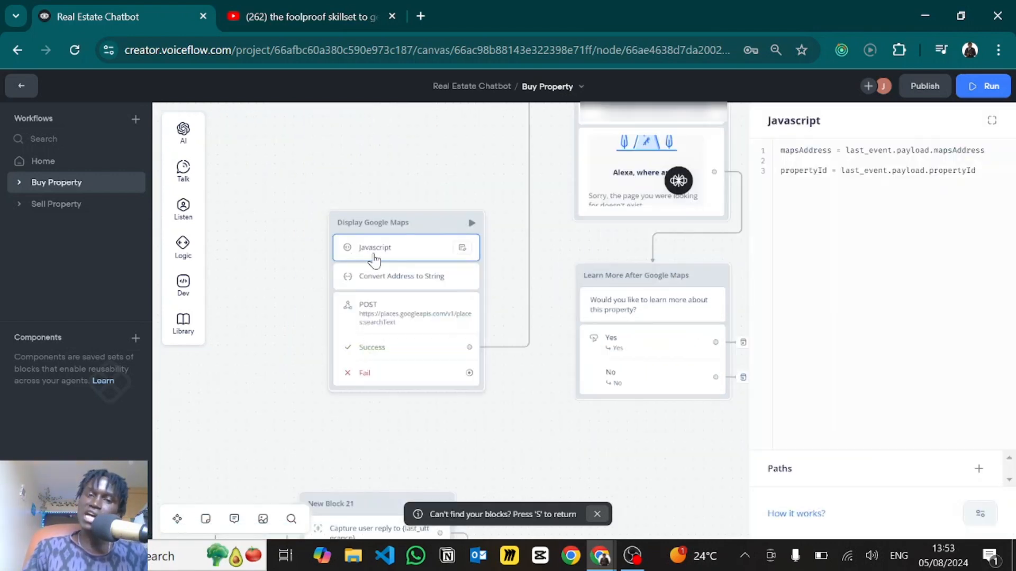
double_click(809, 150)
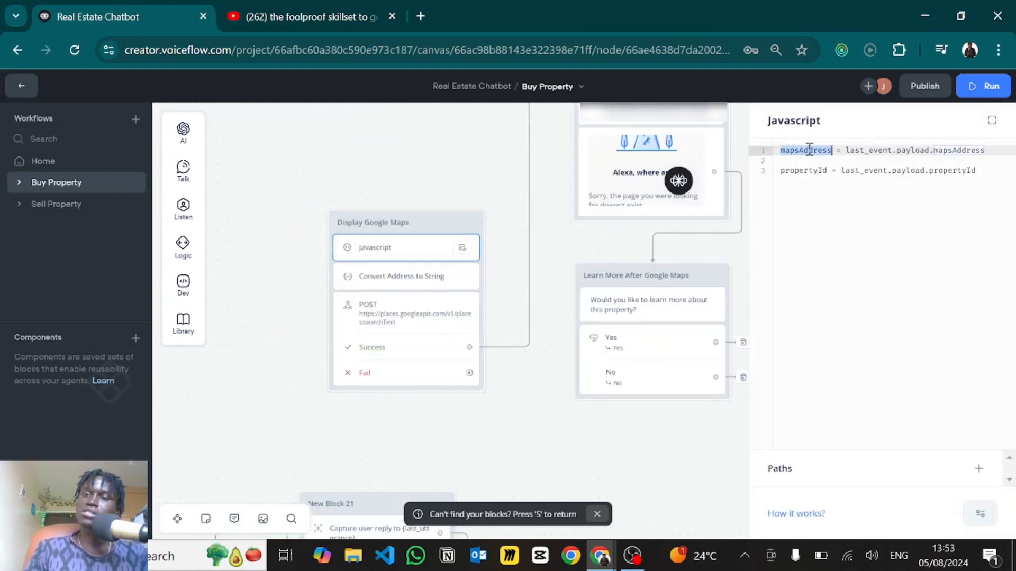
left_click_drag(846, 150, 958, 165)
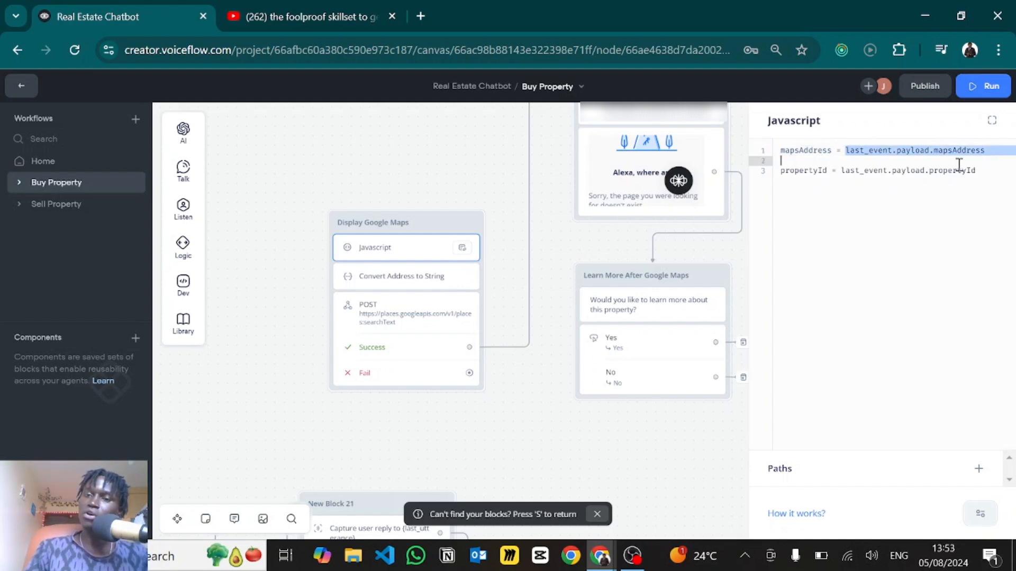
left_click(813, 170)
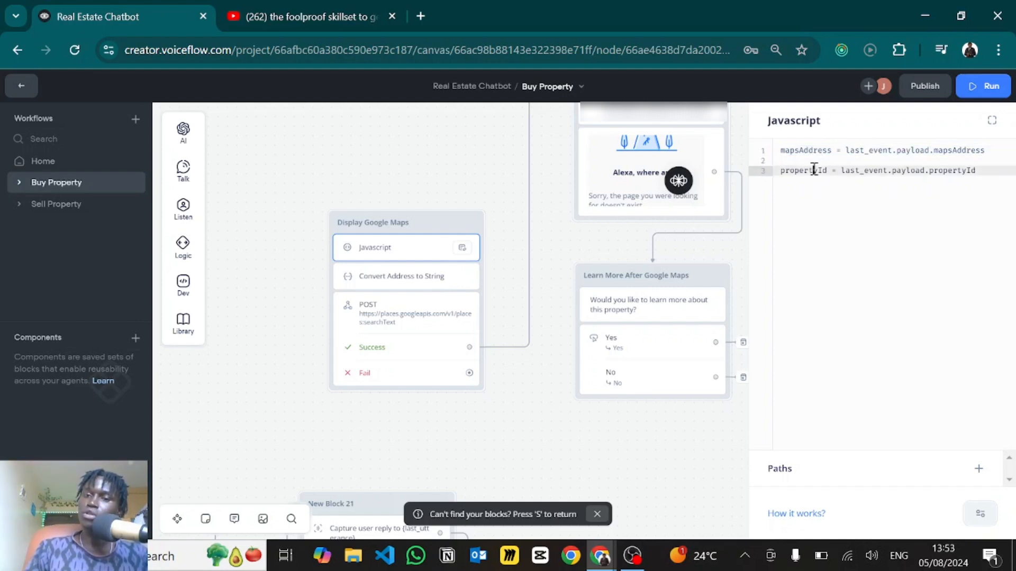
left_click_drag(874, 166, 980, 175)
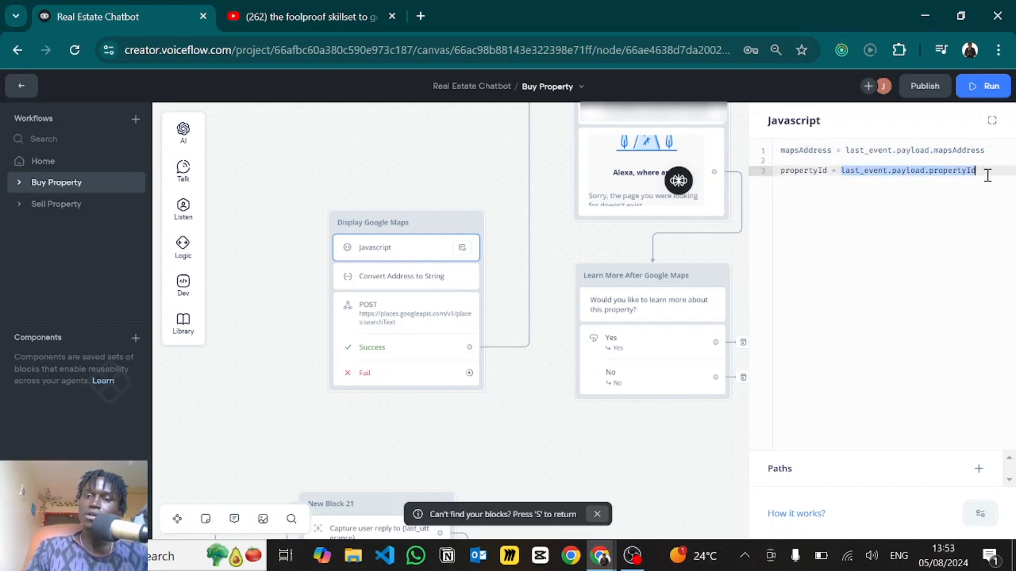
left_click(910, 201)
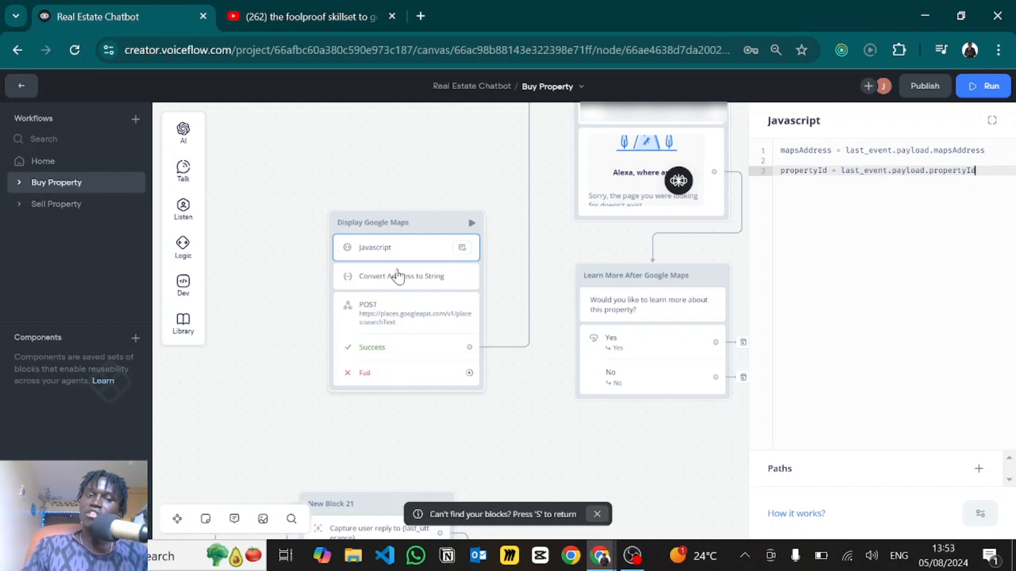
left_click(383, 285)
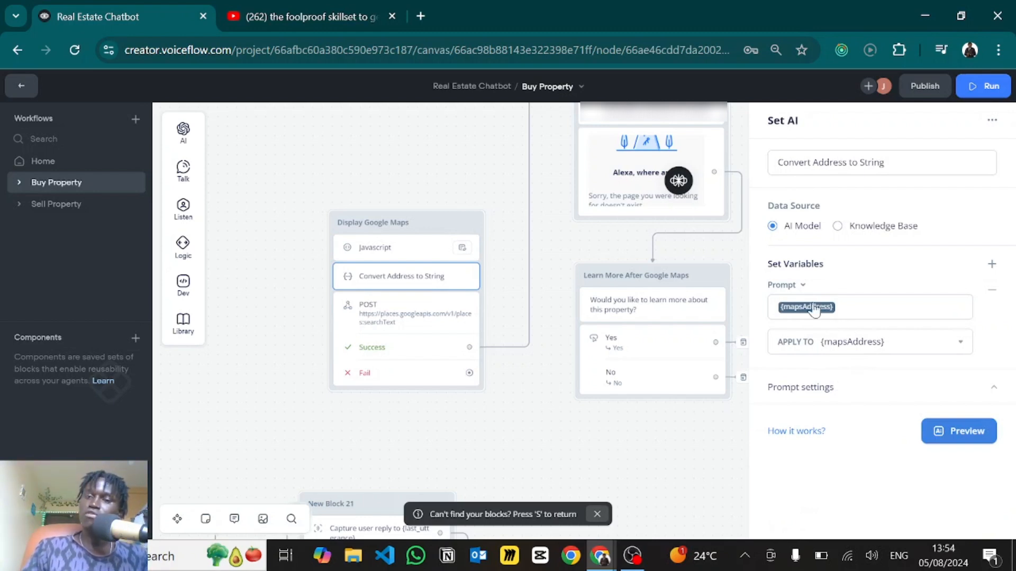
- Check the mapsAddress variable and read the system instructions in the prompt settings
left_click(782, 312)
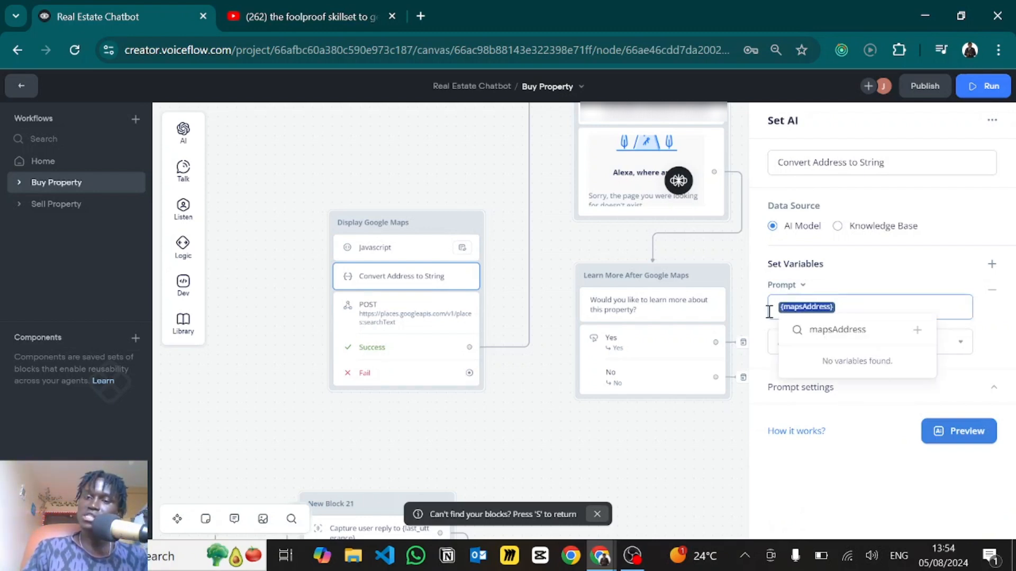
left_click(882, 273)
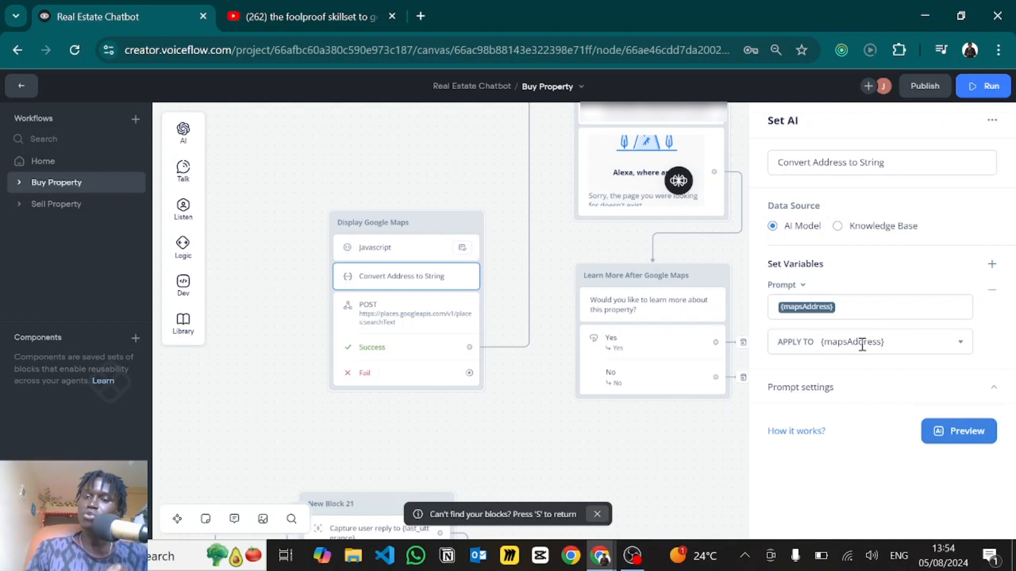
left_click(798, 402)
scroll(800, 392, "down", 5)
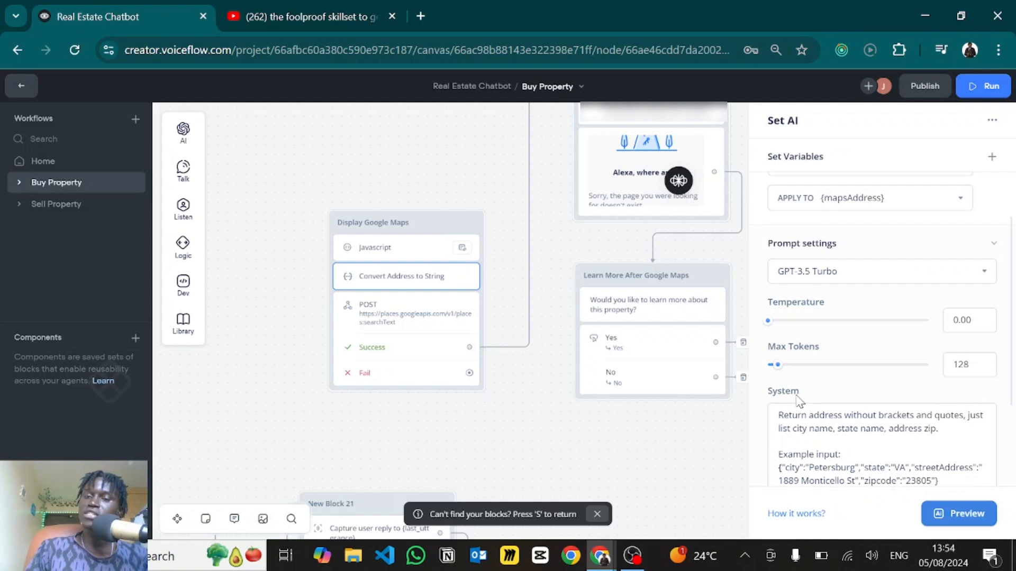
left_click(793, 338)
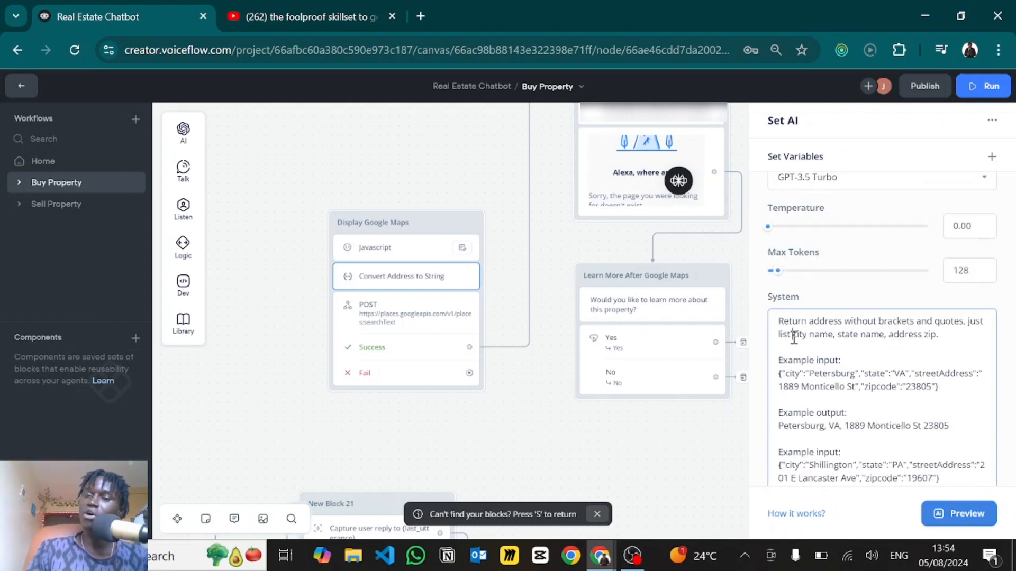
scroll(794, 338, "down", 1)
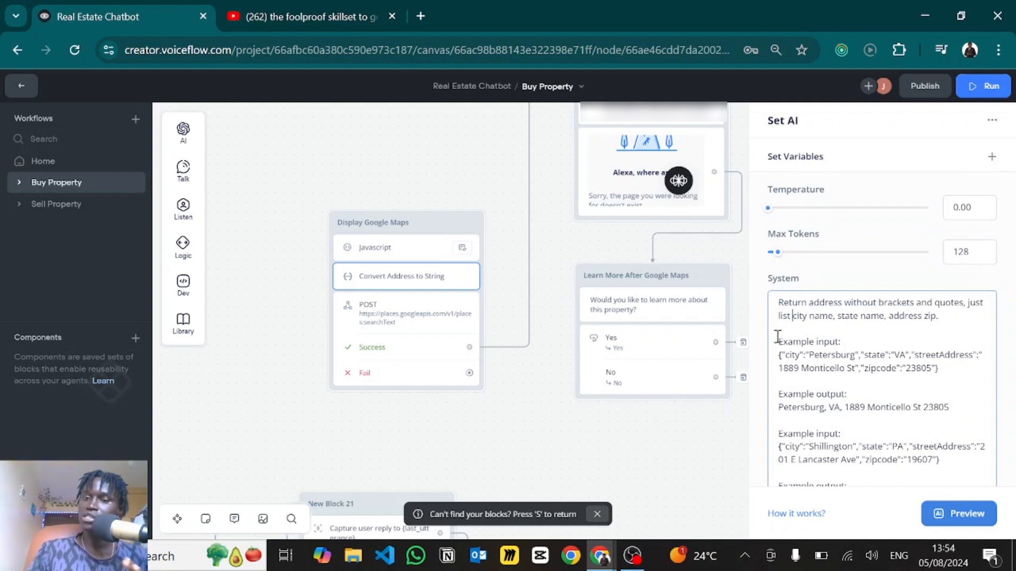
scroll(783, 334, "down", 2)
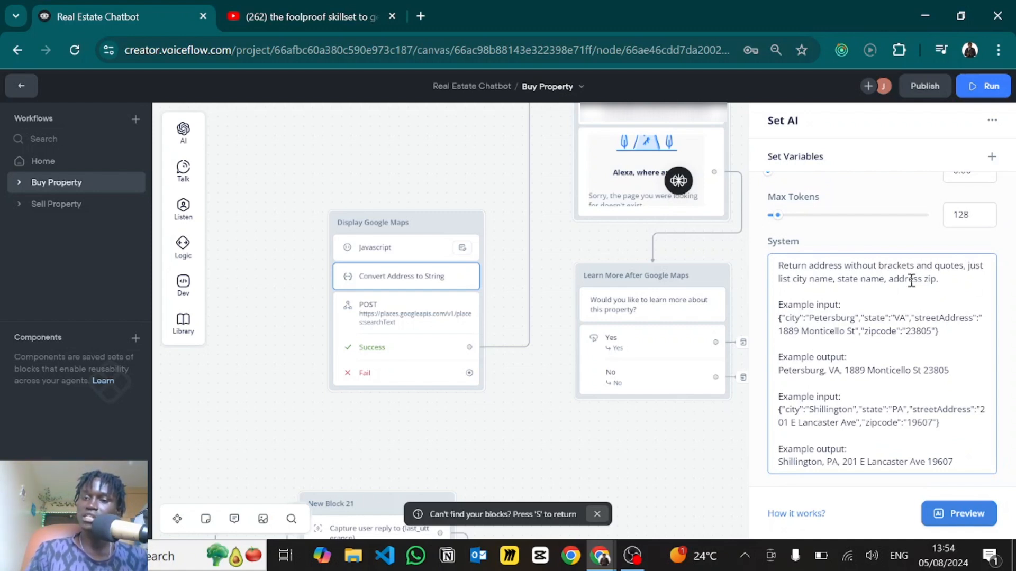
left_click(953, 281)
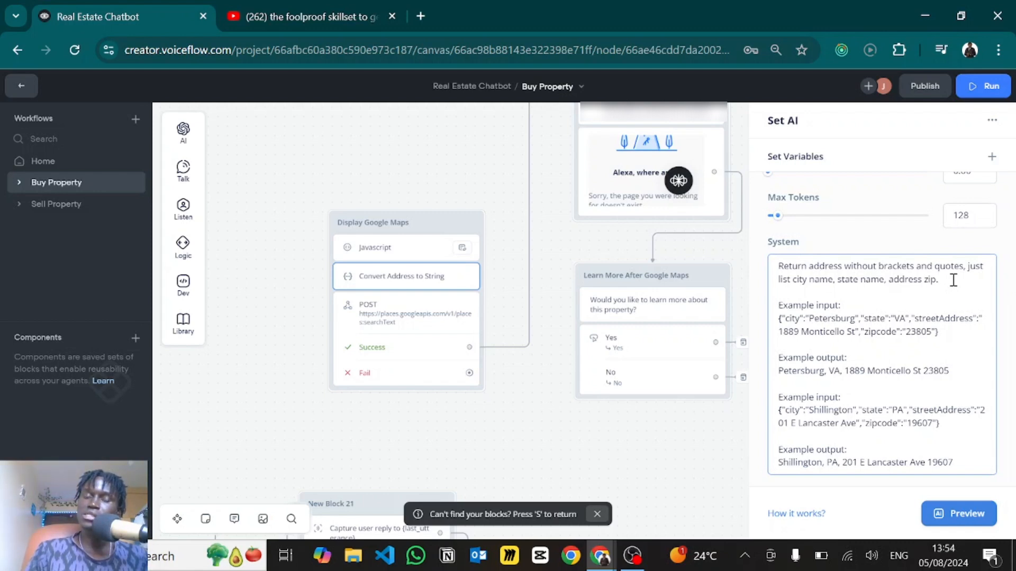
- Compare with the address column in the Airtable properties table, then return
key("alt+Tab")
key("Tab")
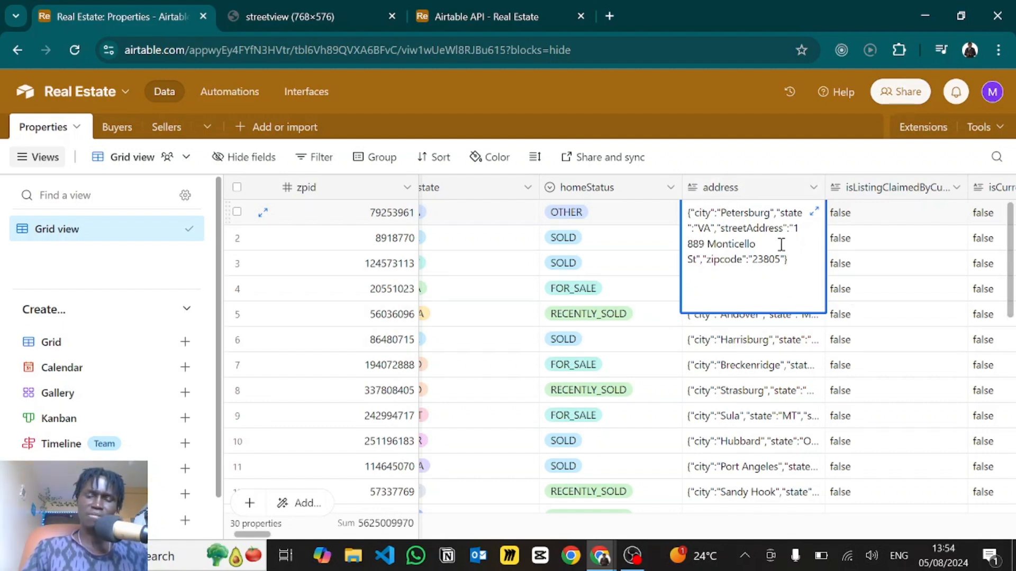
key("alt+Tab")
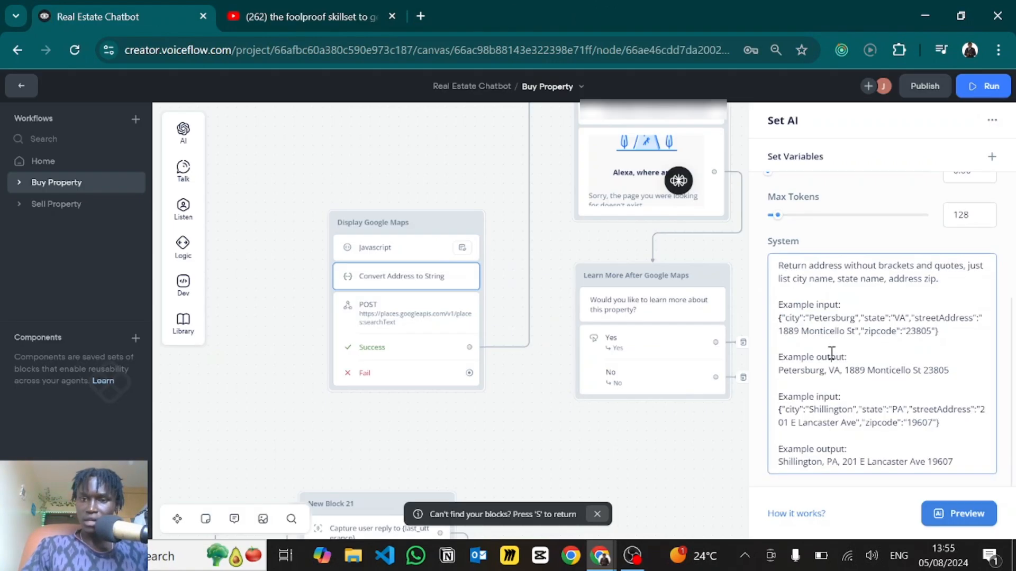
- Review the Petersburg and Shillington examples, then select the Petersburg input JSON to copy
left_click_drag(954, 338, 764, 317)
left_click(956, 345)
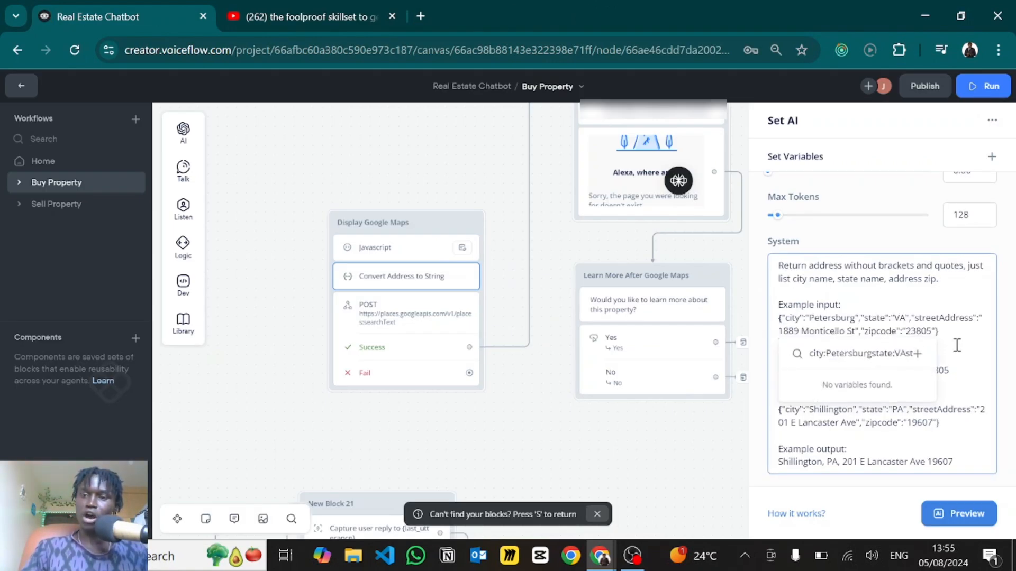
left_click_drag(957, 370, 771, 374)
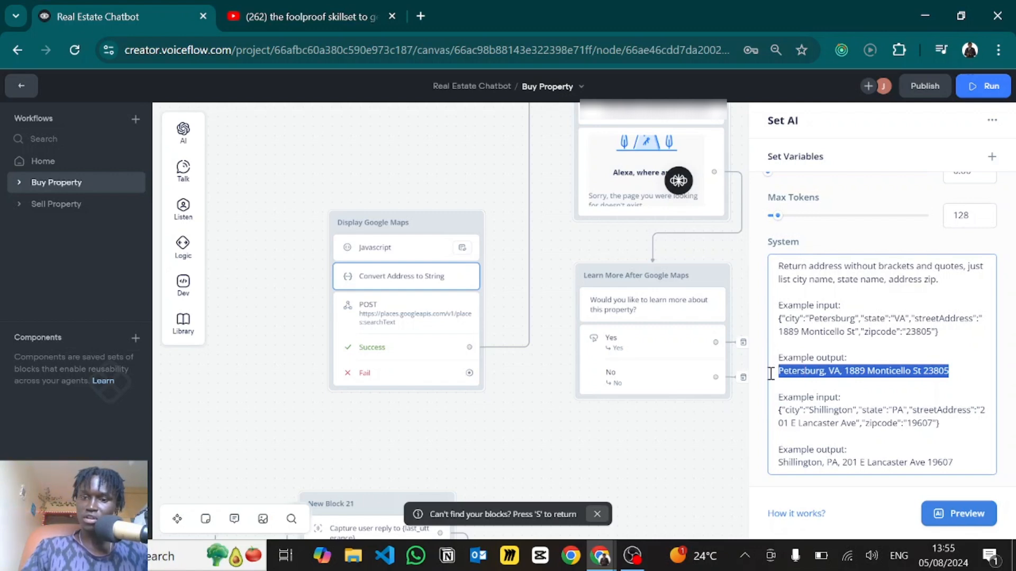
left_click(970, 412)
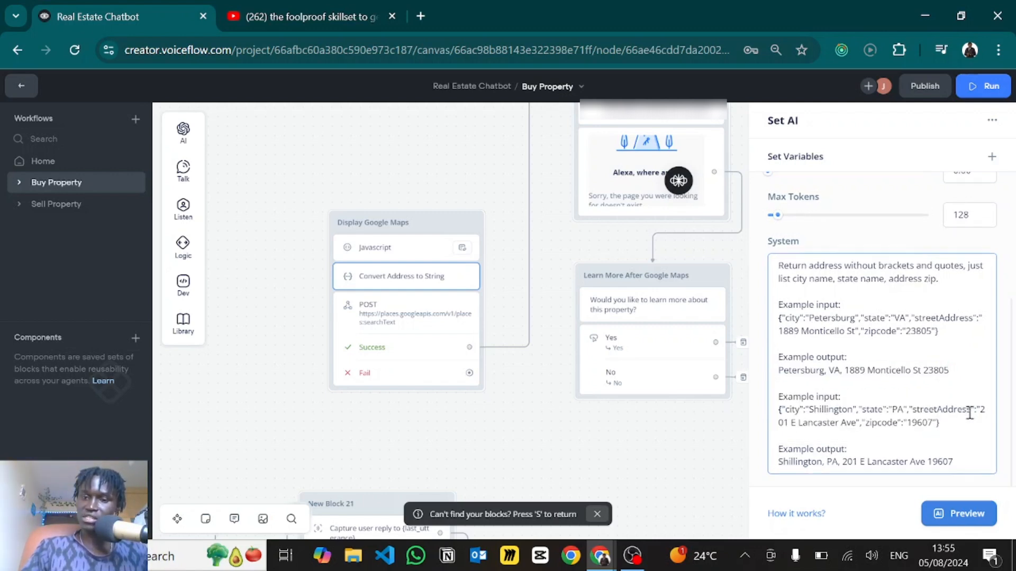
left_click_drag(955, 461, 774, 468)
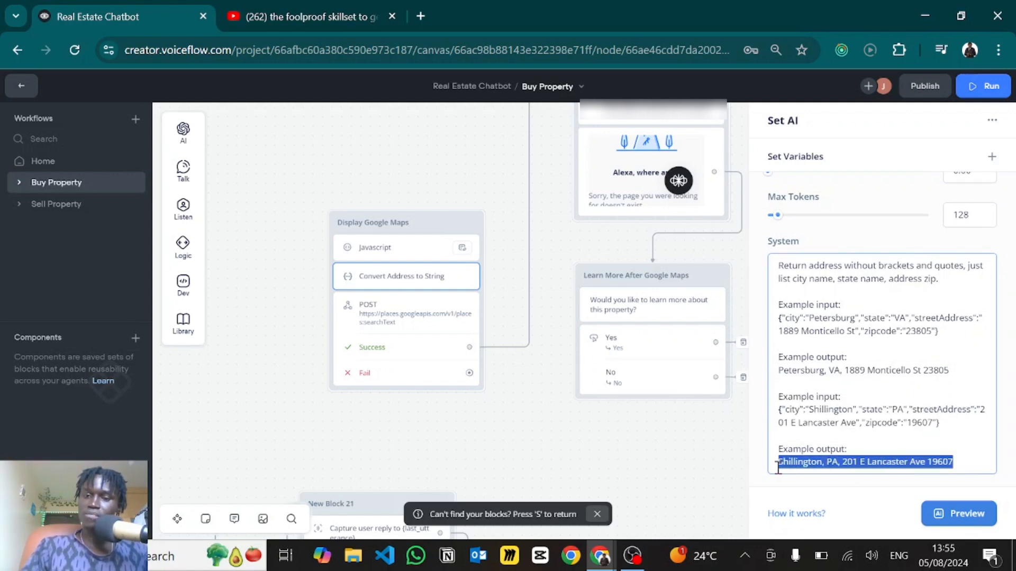
left_click(901, 363)
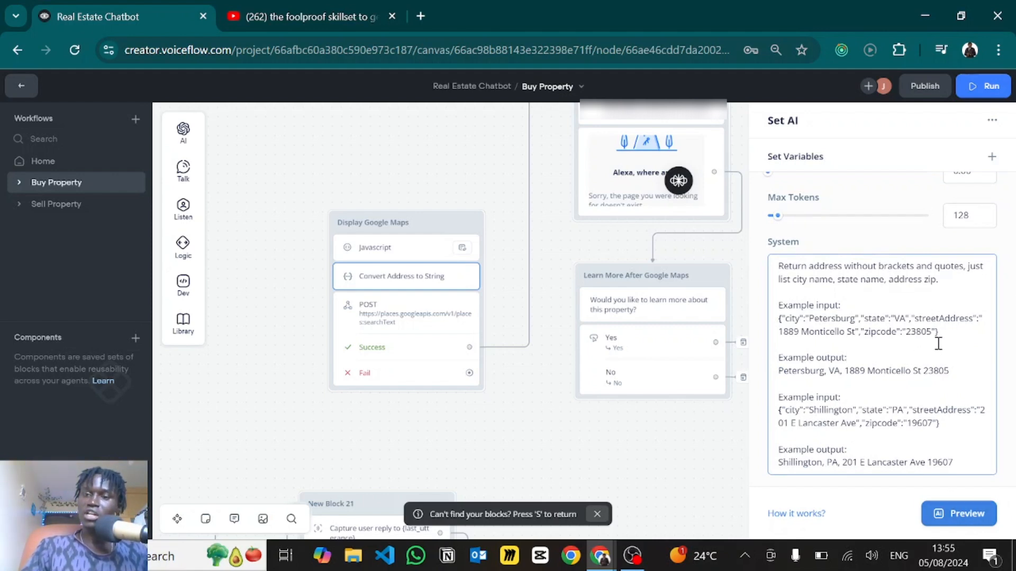
left_click_drag(940, 334, 768, 321)
key("ctrl+c")
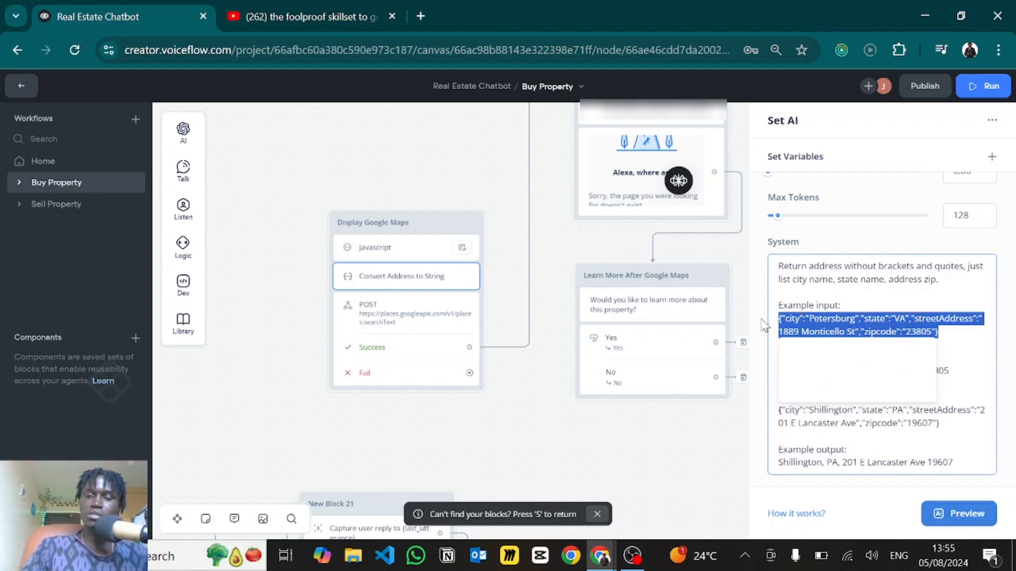
left_click(960, 513)
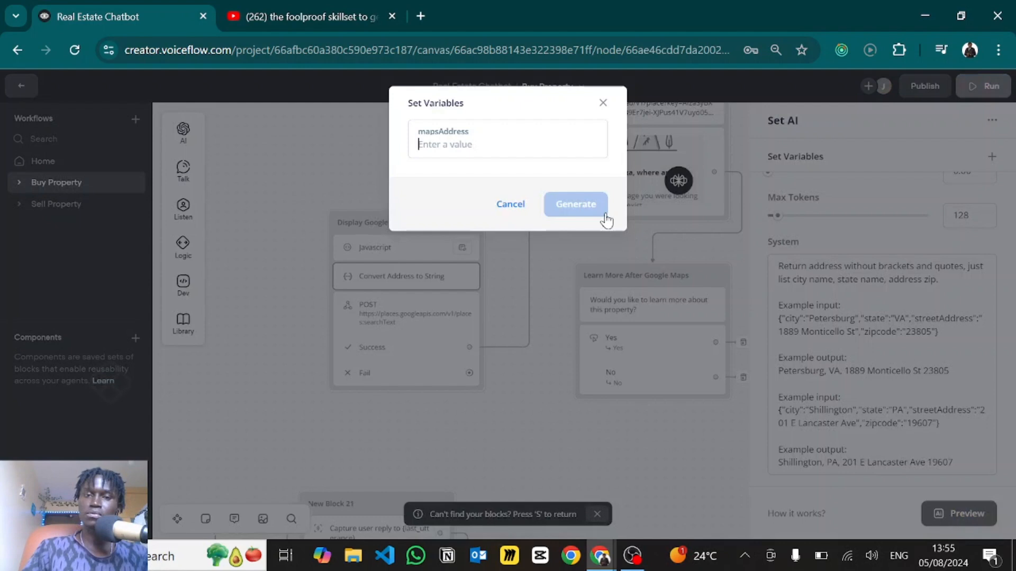
key("ctrl+v")
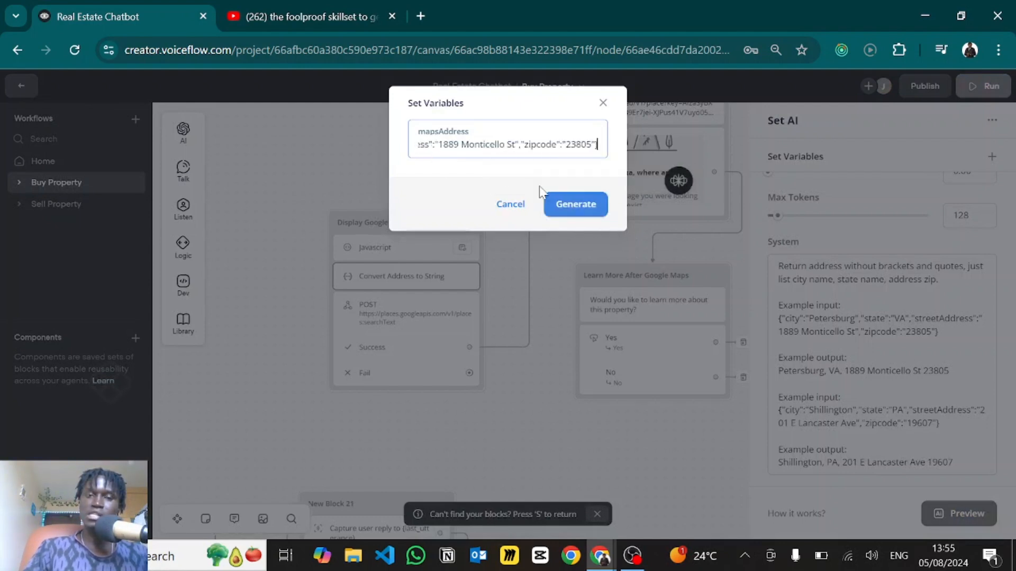
left_click(574, 203)
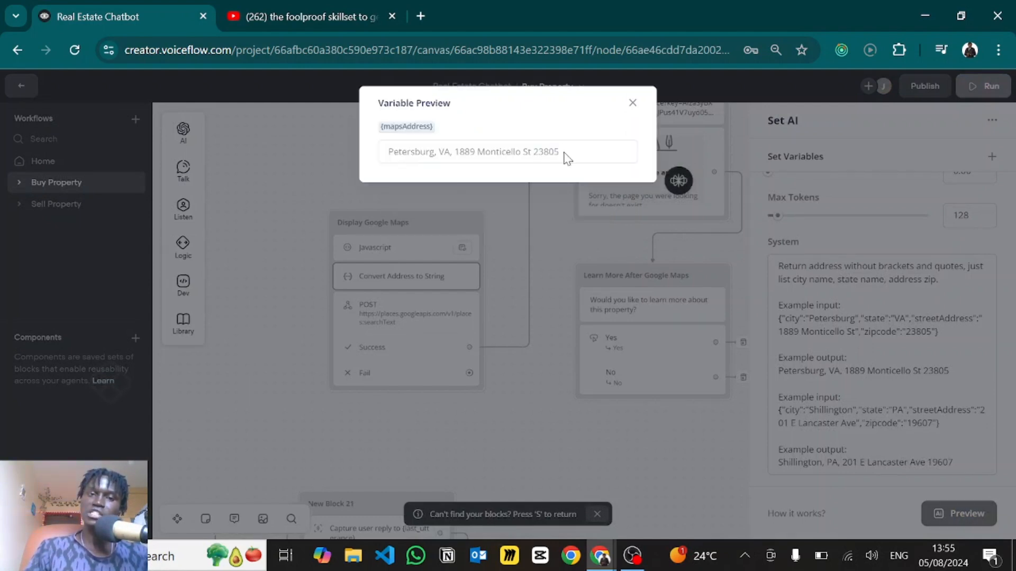
left_click_drag(564, 153, 384, 158)
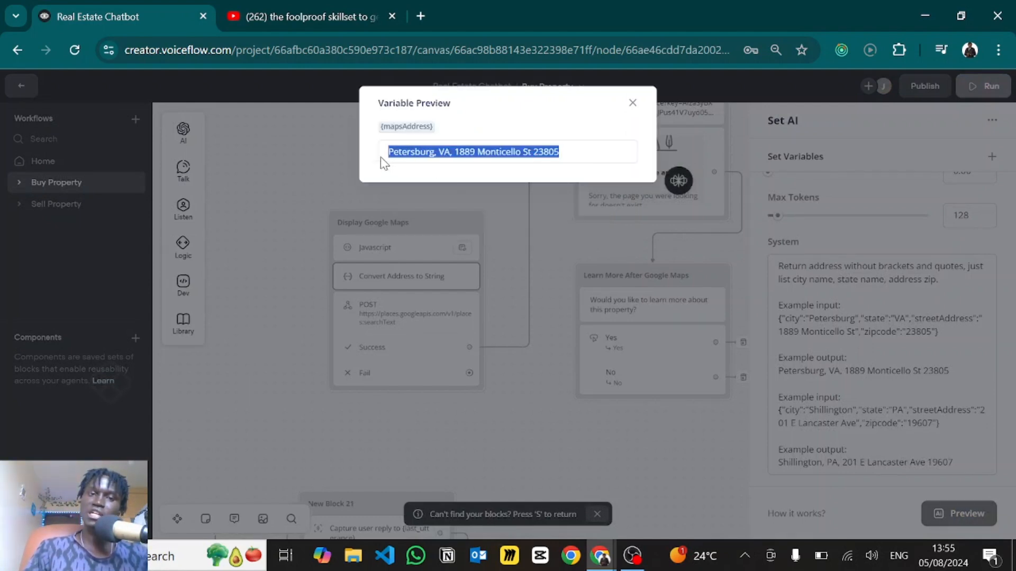
left_click(633, 104)
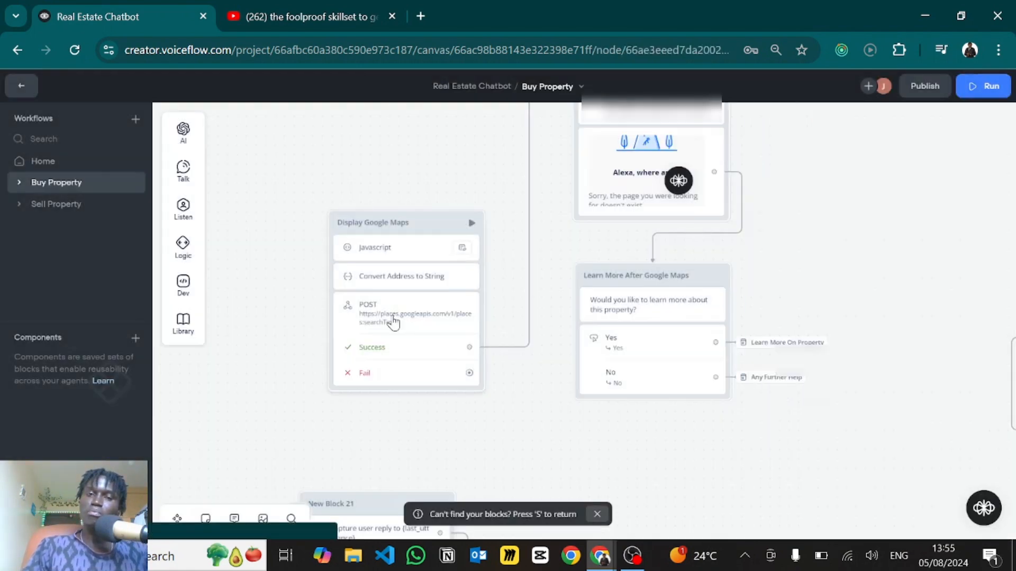
left_click(393, 322)
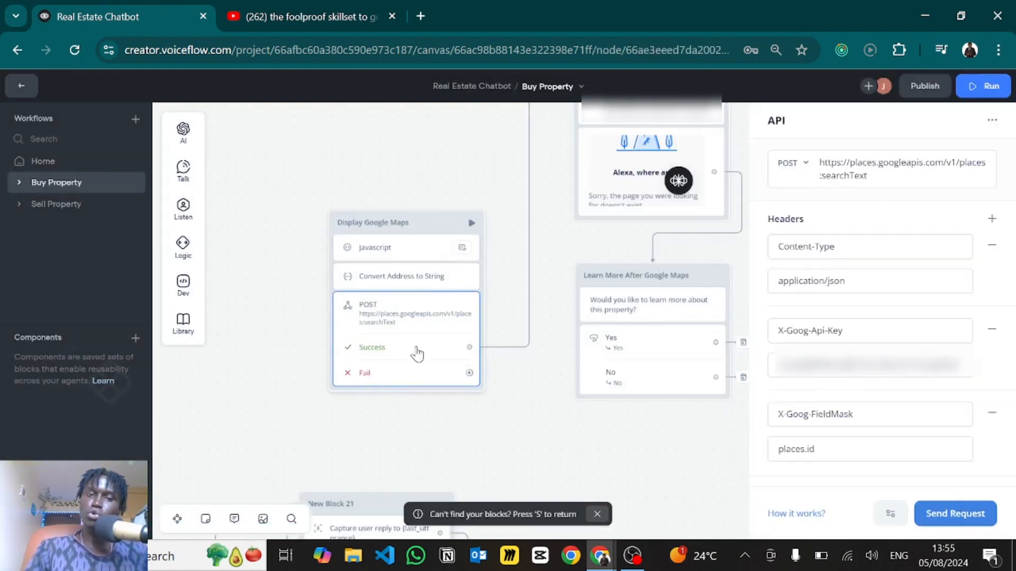
- Search 'google cloud api' in a new tab and open Google Cloud Console
left_click(422, 16)
type("go")
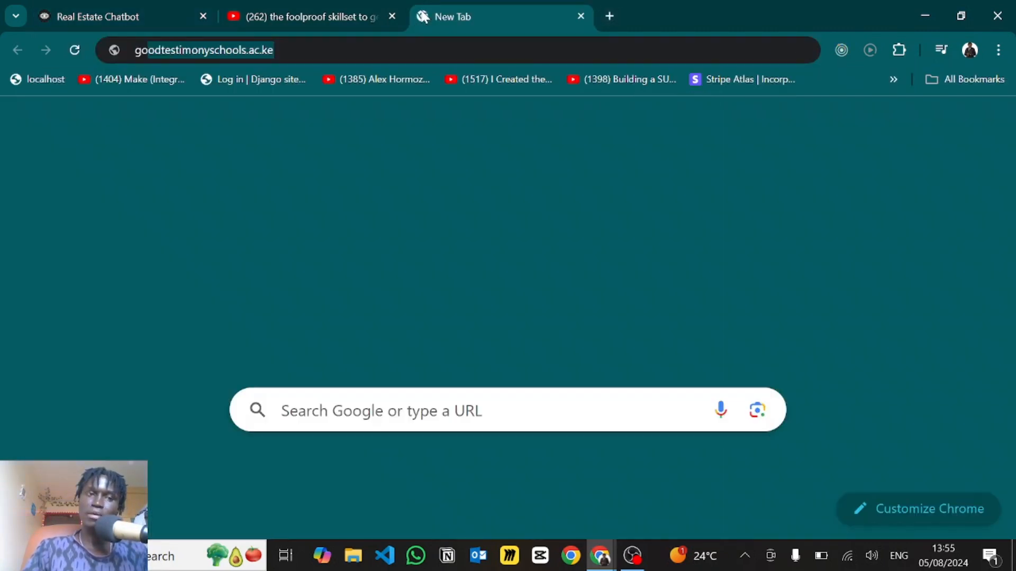
type("ogle cloud api")
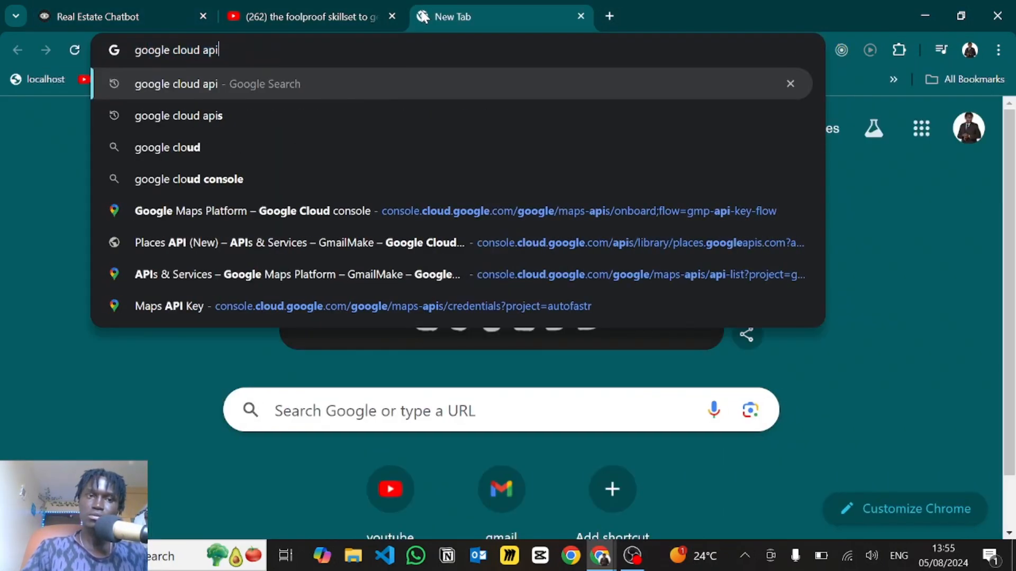
key("Return")
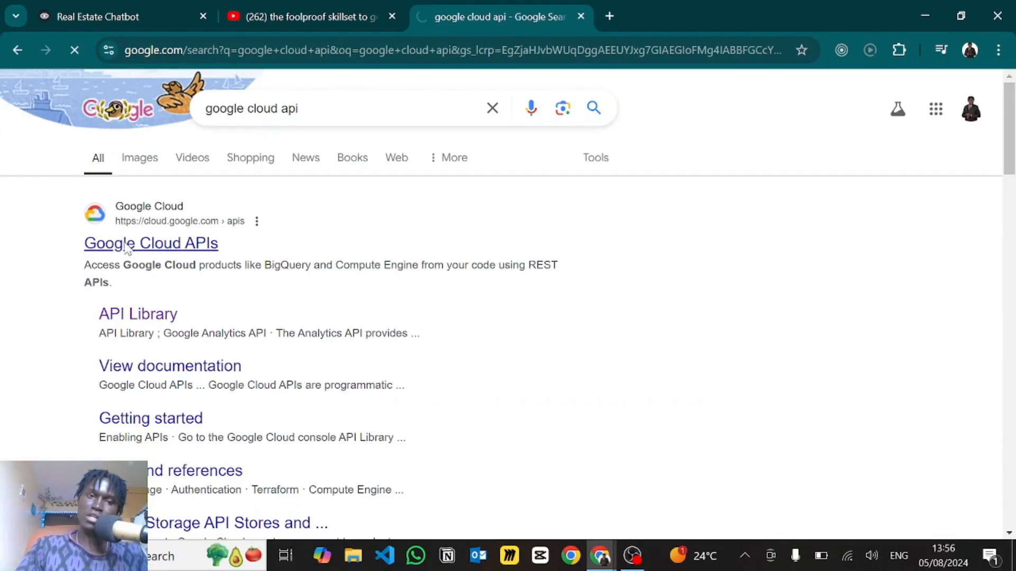
left_click(127, 244)
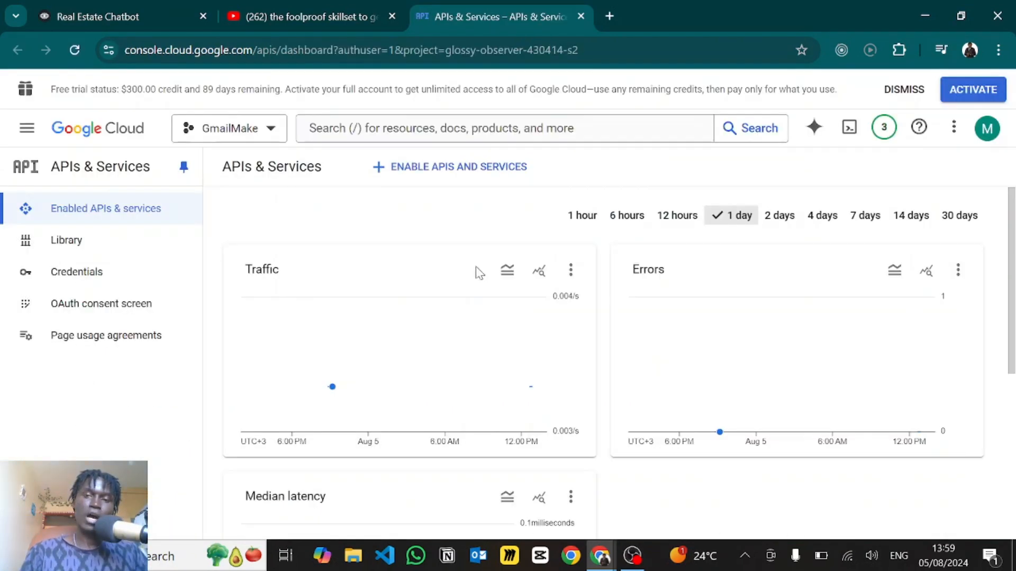
left_click(987, 141)
left_click(668, 167)
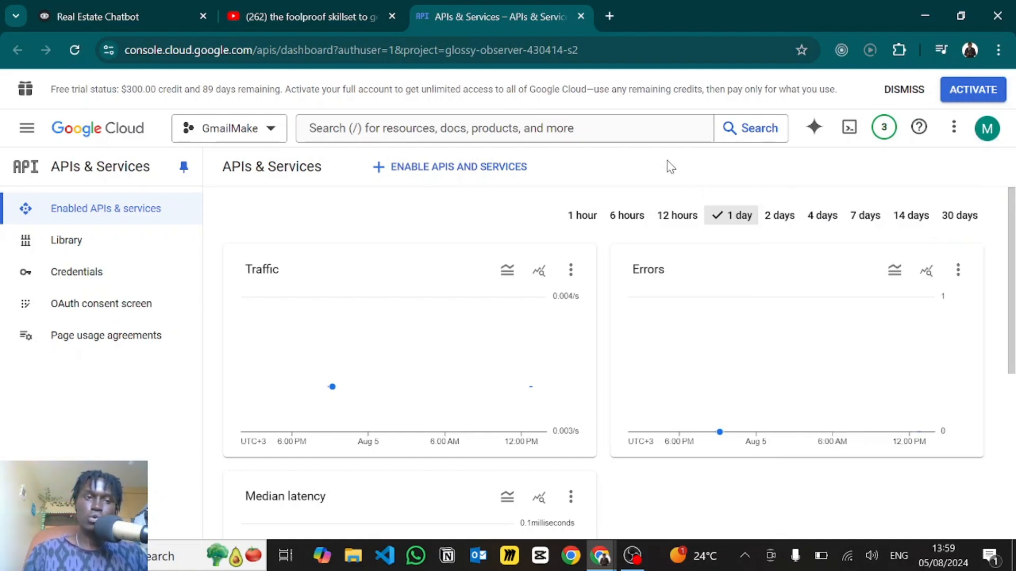
- Find Places API (New) in the API Library and open its documentation
left_click(62, 245)
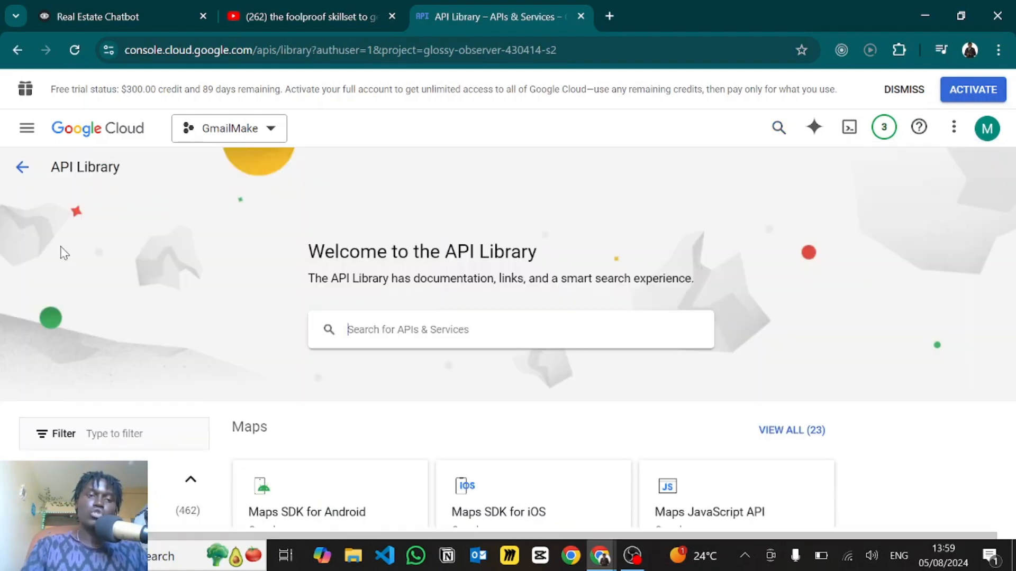
left_click(398, 330)
type("places")
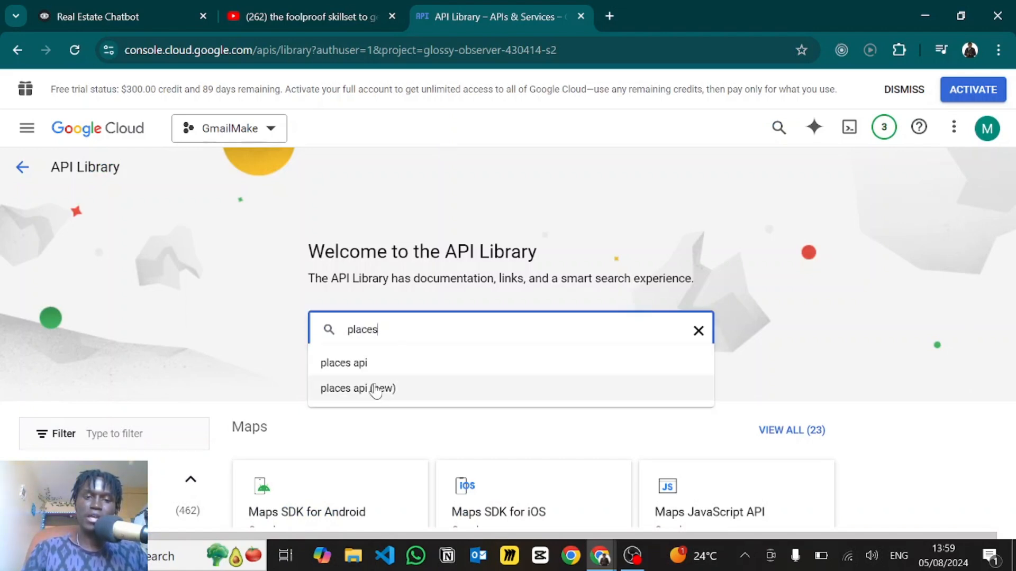
left_click(376, 390)
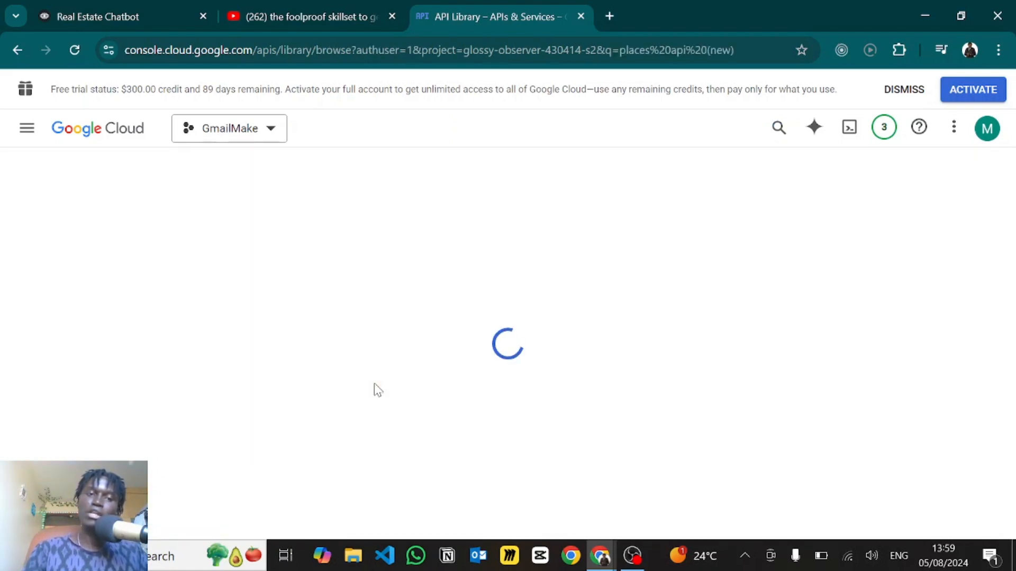
left_click(357, 319)
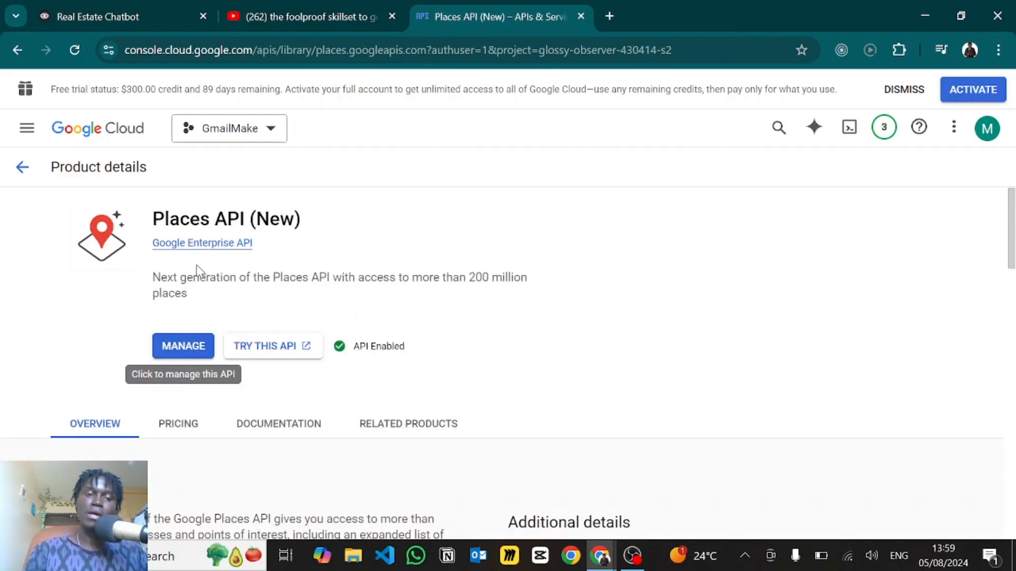
scroll(238, 391, "down", 3)
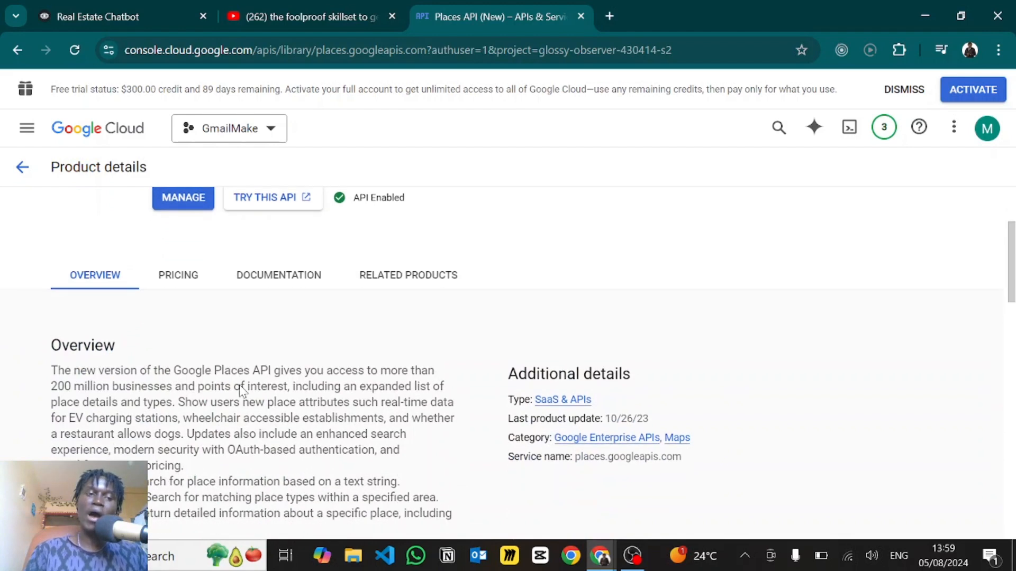
left_click(270, 283)
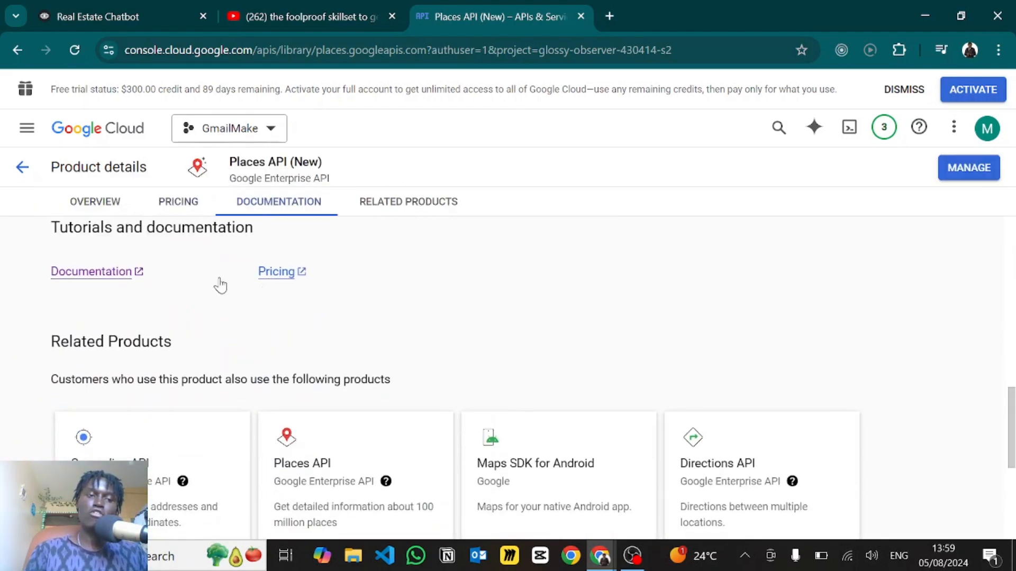
left_click(75, 272)
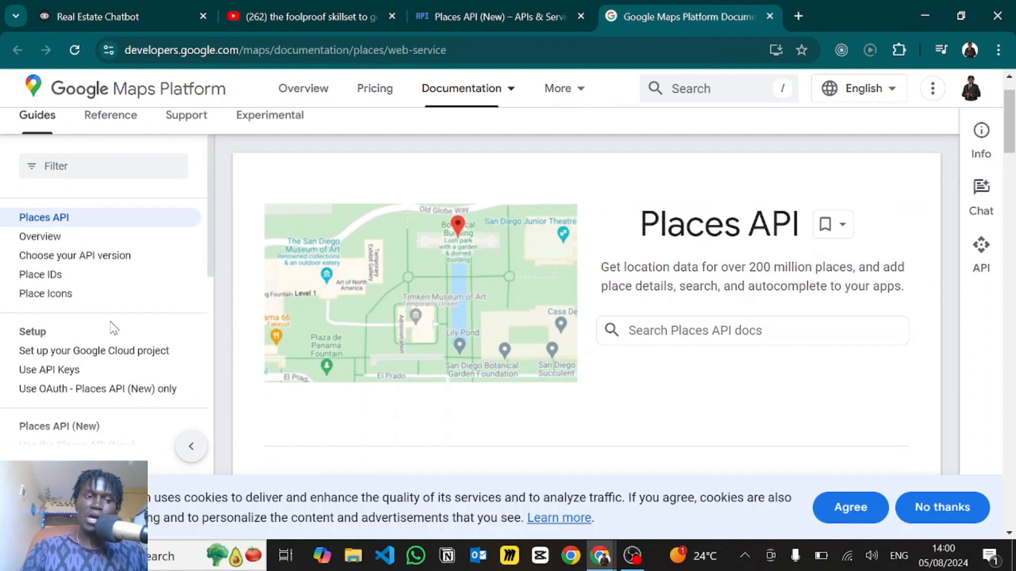
- Navigate the Places API (New) docs to the Text Search (New) page
scroll(111, 329, "down", 2)
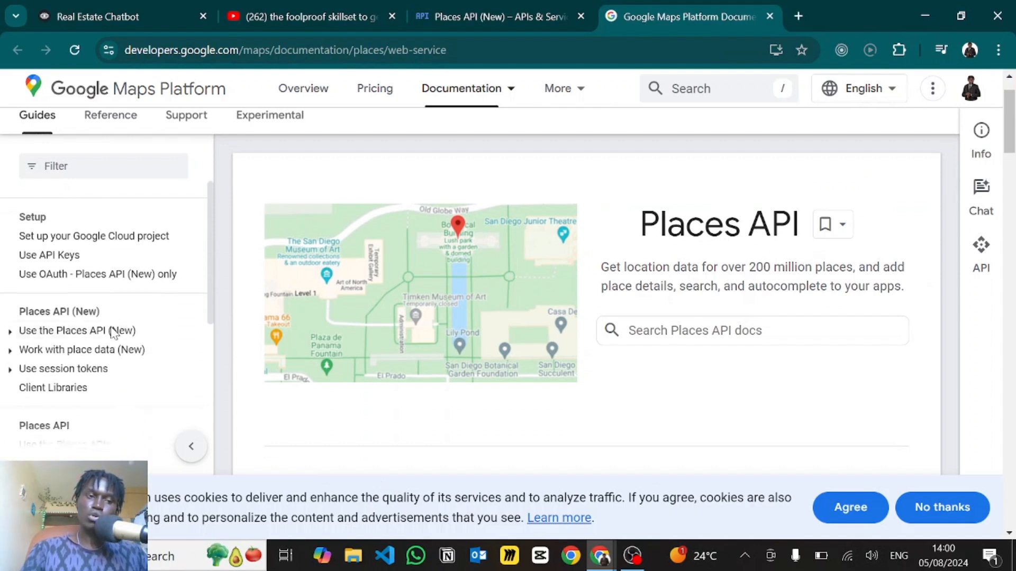
left_click(58, 325)
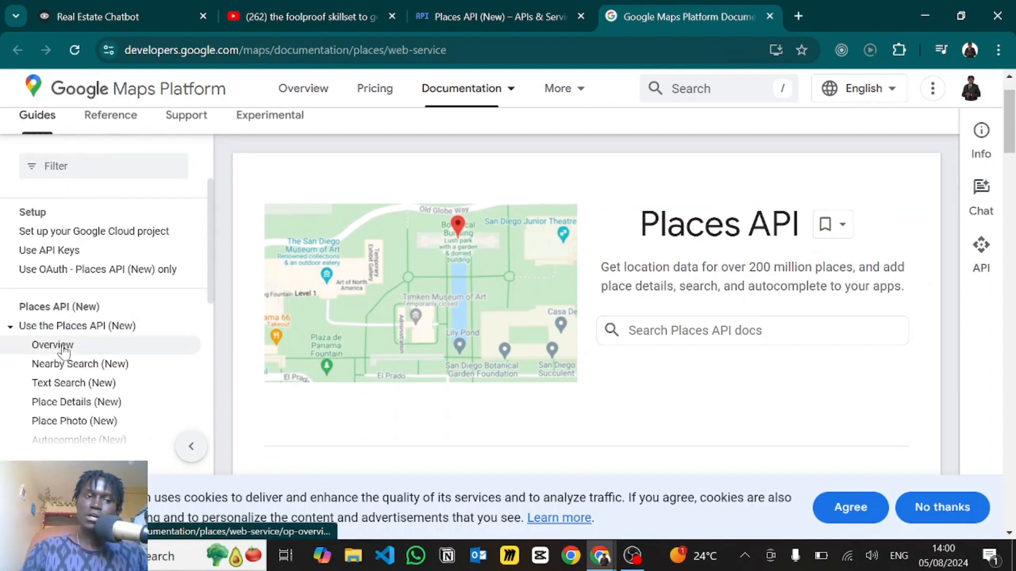
left_click(64, 347)
scroll(423, 370, "down", 10)
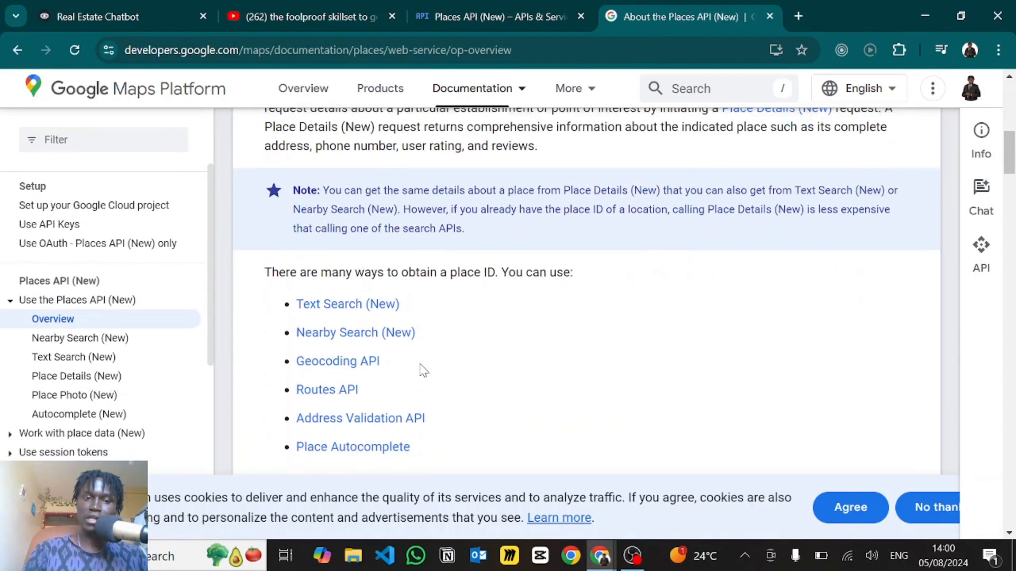
scroll(424, 370, "down", 2)
left_click(319, 222)
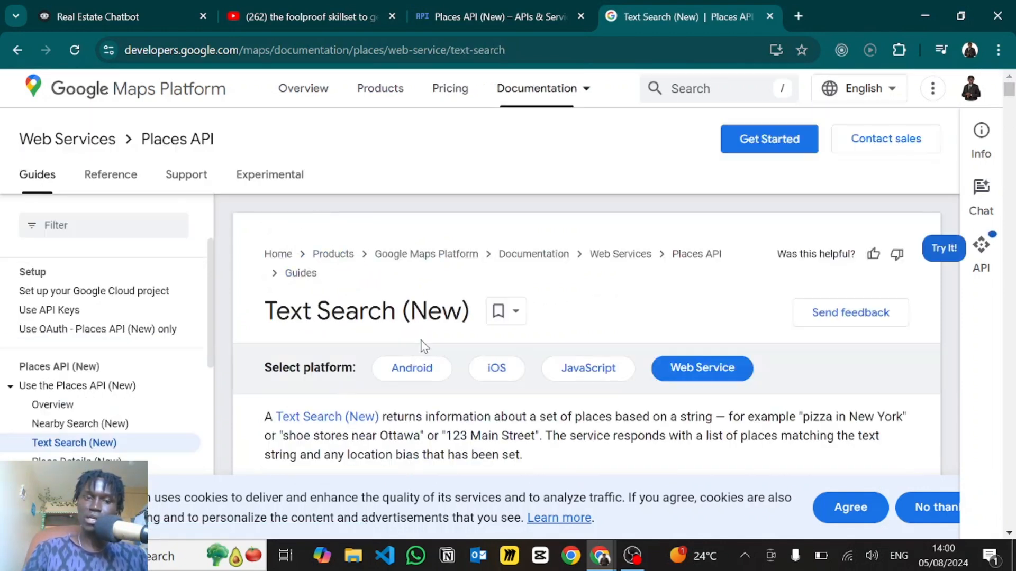
- Locate the Text Search request endpoint URL, then go back to the Voiceflow project
scroll(424, 346, "down", 10)
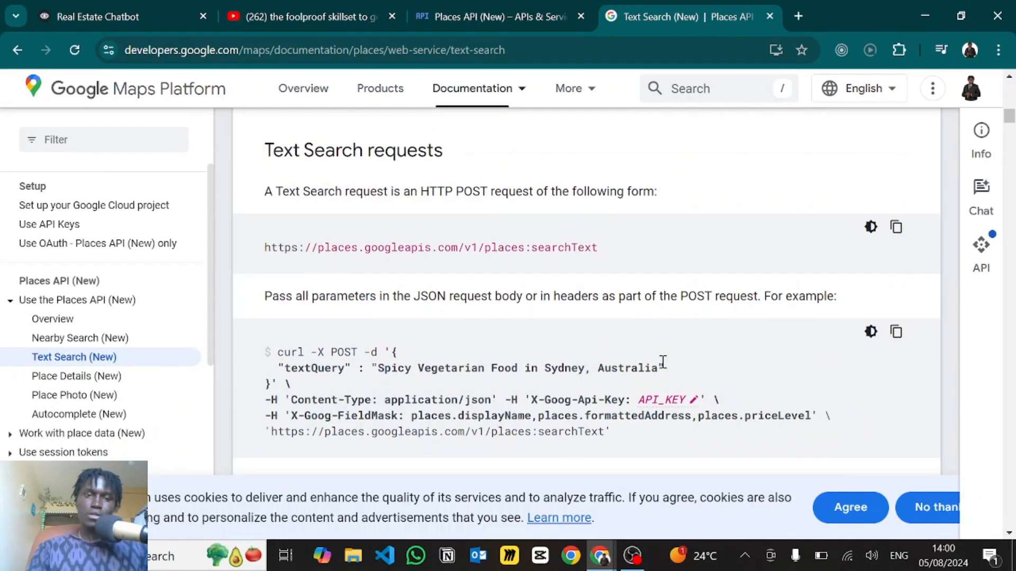
scroll(651, 356, "up", 6)
scroll(637, 349, "down", 6)
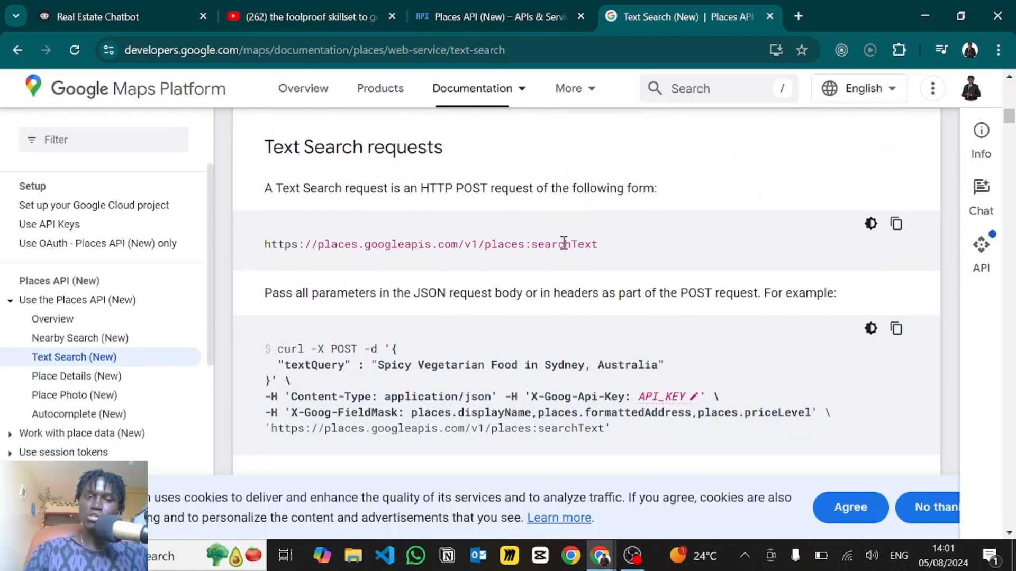
left_click_drag(604, 246, 236, 238)
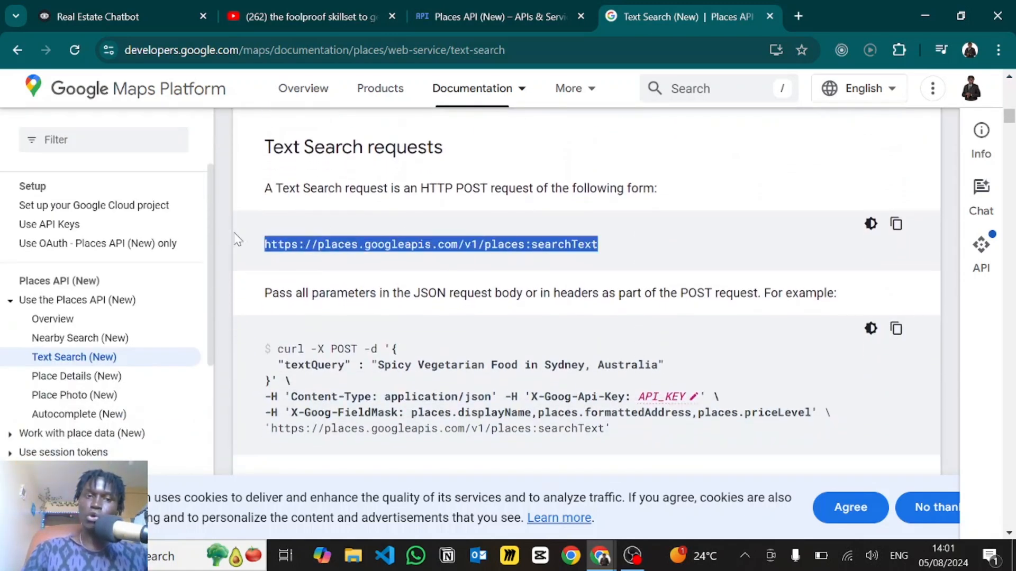
left_click(549, 286)
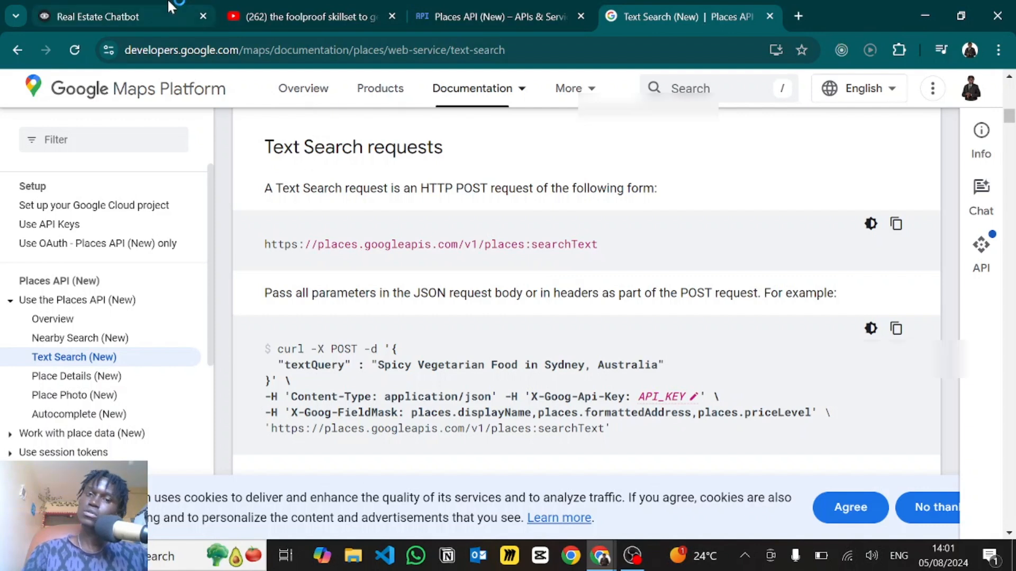
left_click(122, 16)
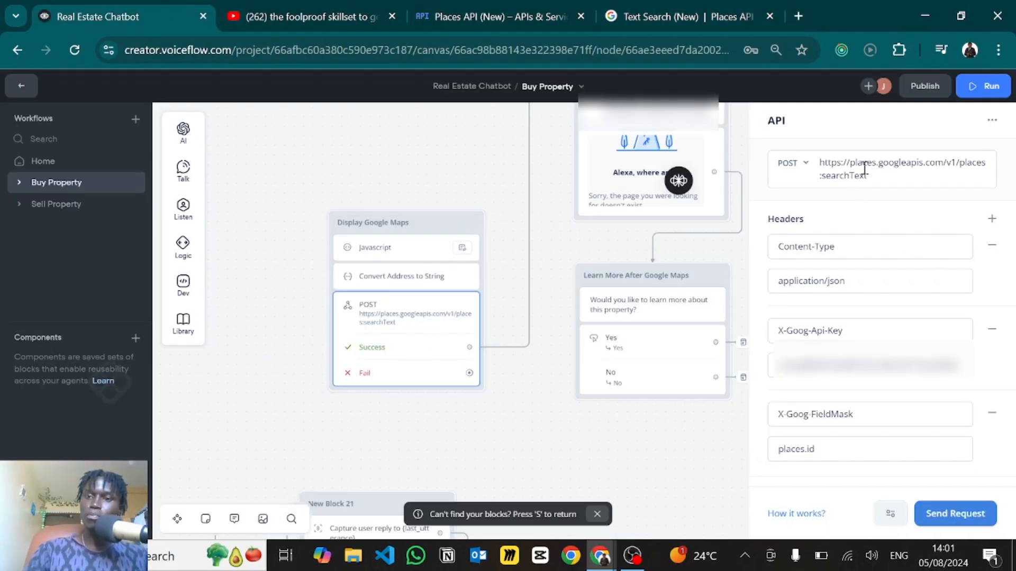
- Check the API block's request URL and keep POST as the method
left_click_drag(870, 176, 820, 162)
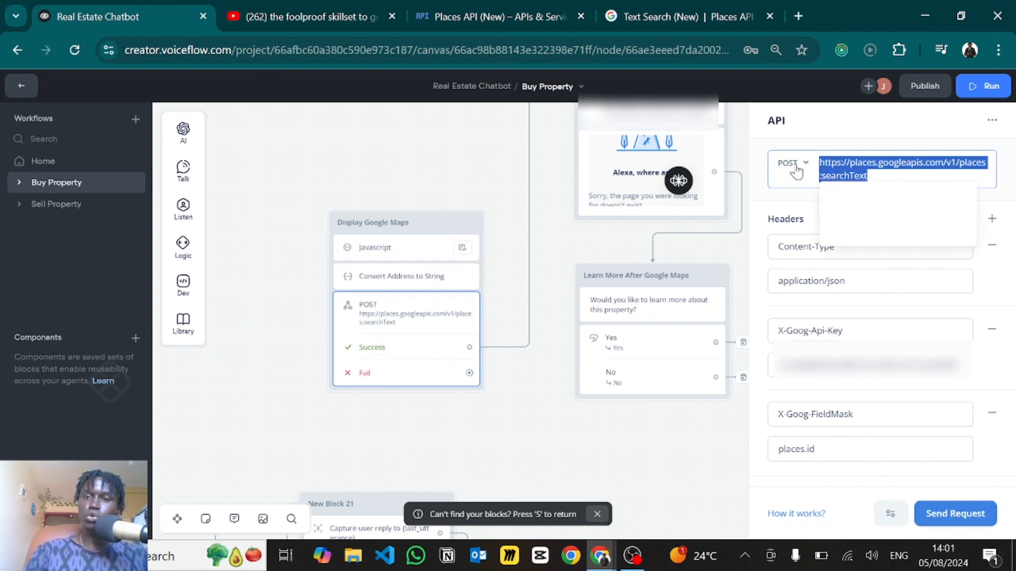
left_click(788, 165)
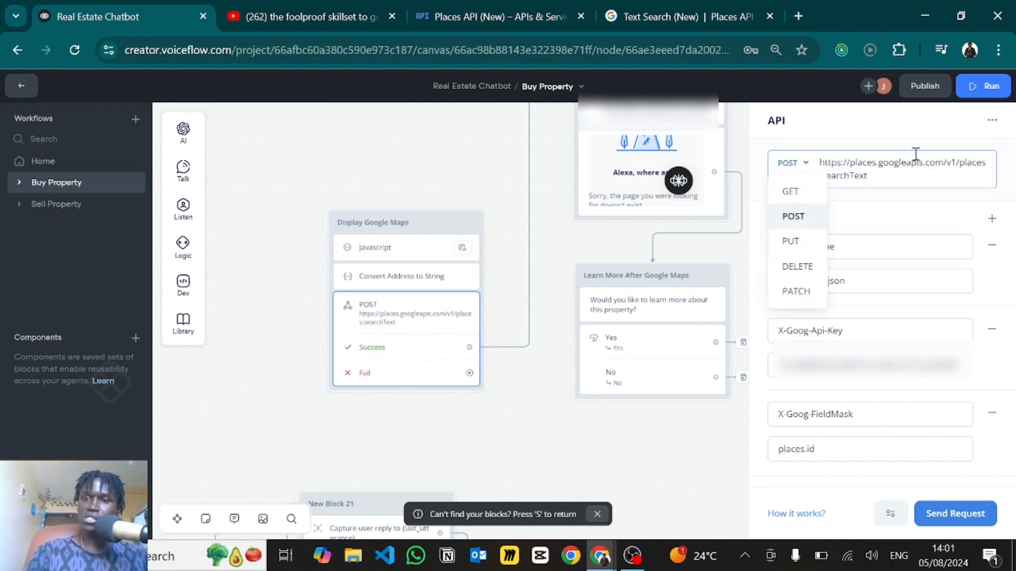
left_click(937, 205)
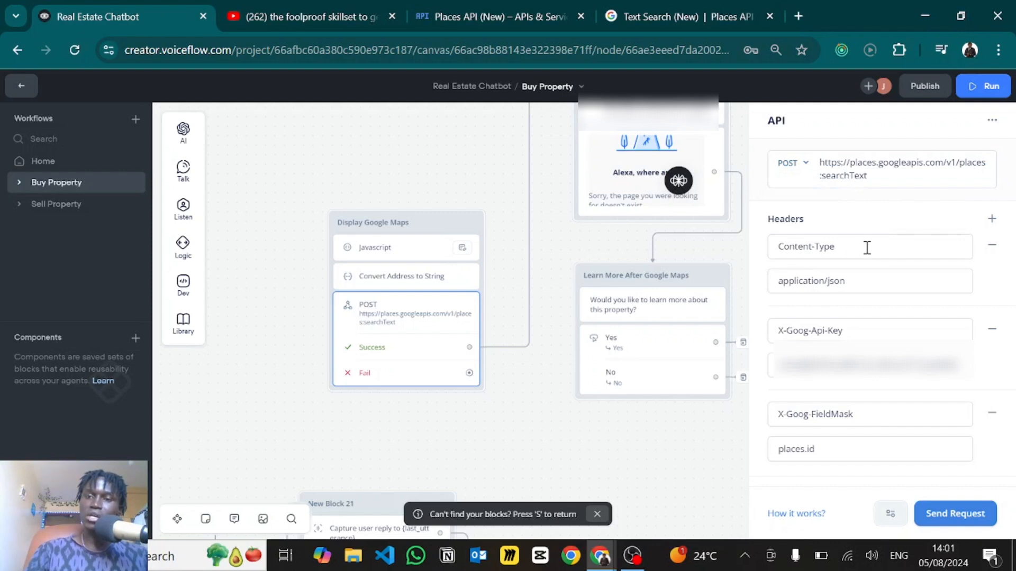
- Compare the Content-Type: application/json and X-Goog-Api-Key headers against the docs' curl example
key("alt+tab")
left_click(642, 19)
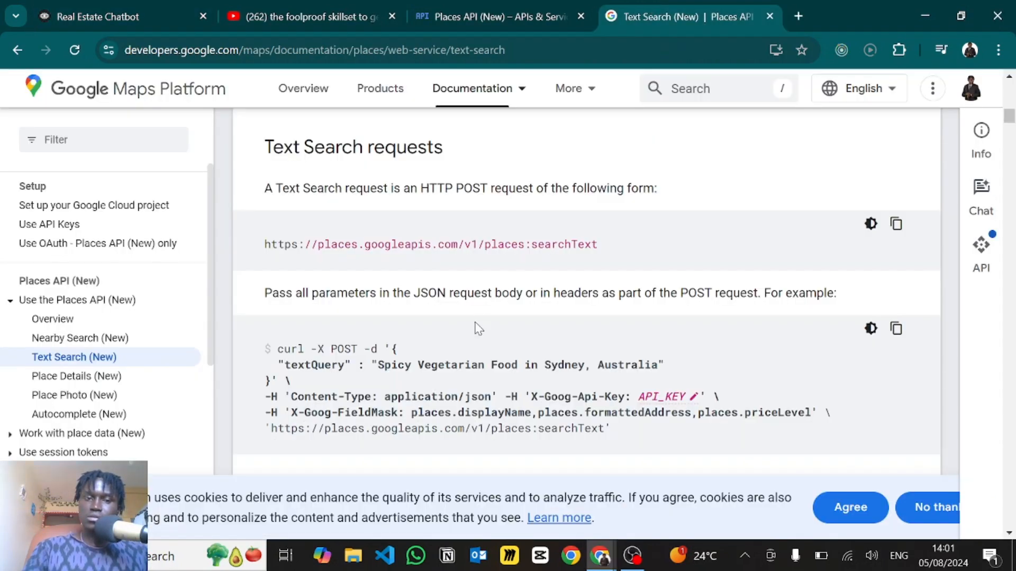
scroll(479, 329, "down", 2)
scroll(317, 268, "down", 1)
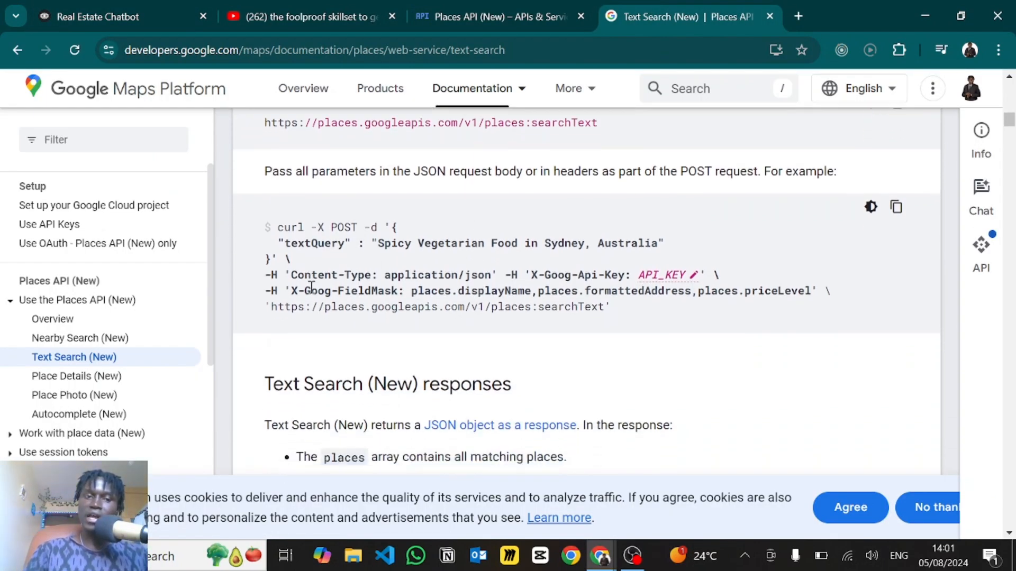
mouse_move(296, 258)
left_mouse_down()
mouse_move(358, 256)
mouse_move(273, 258)
mouse_move(291, 257)
left_mouse_up()
left_click(75, 8)
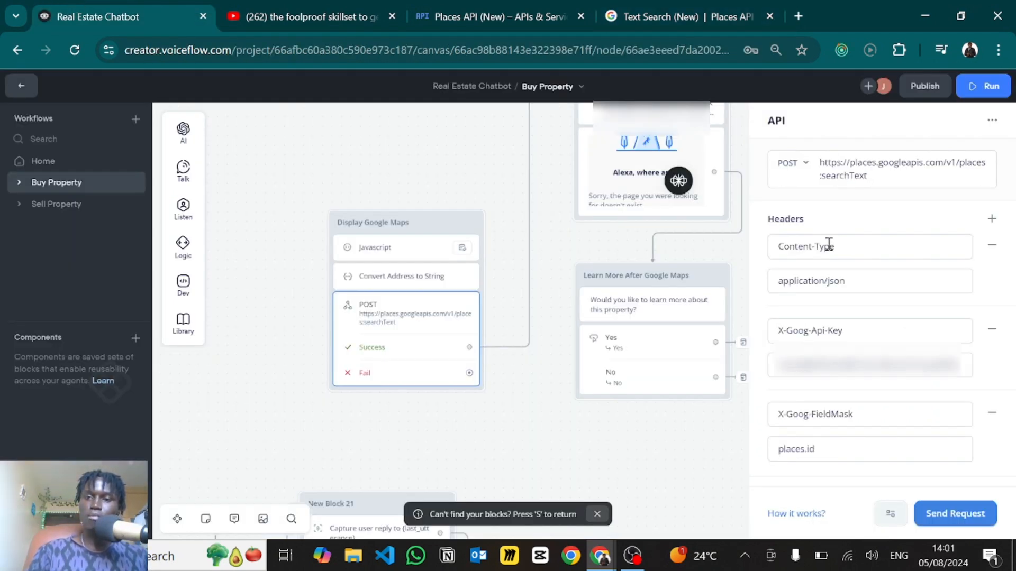
left_click(653, 5)
left_click_drag(385, 258, 486, 260)
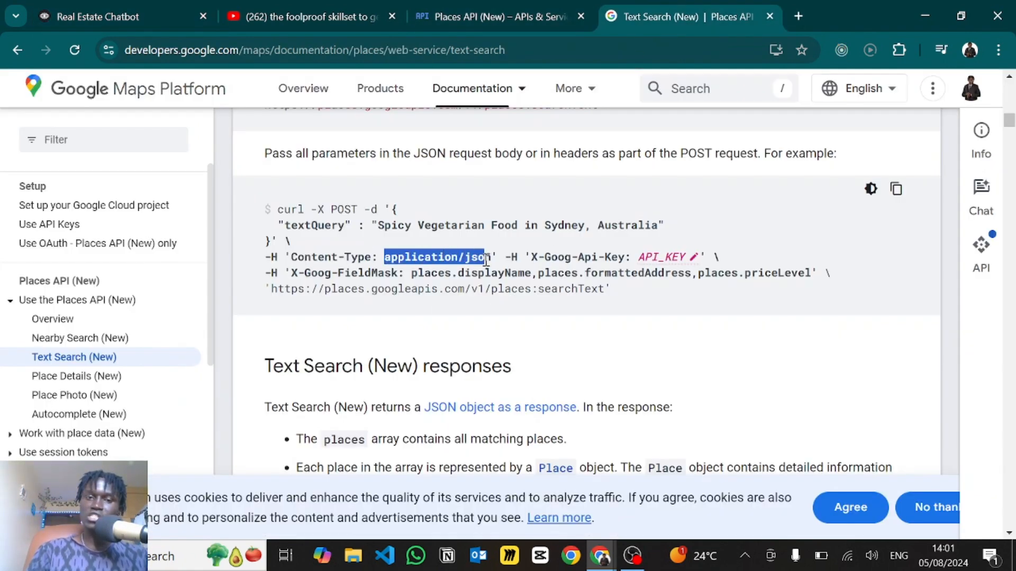
left_click(108, 6)
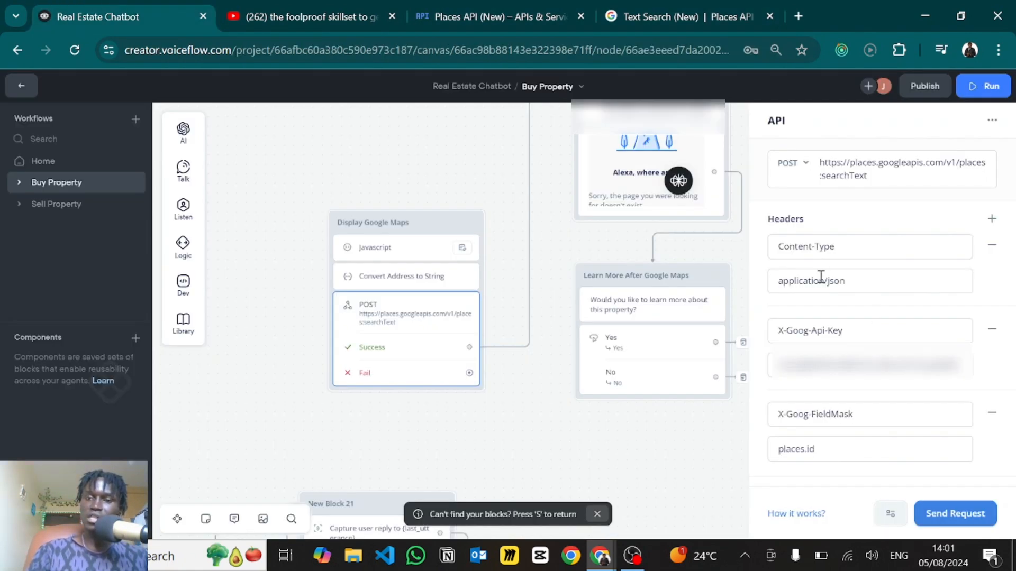
left_click(683, 3)
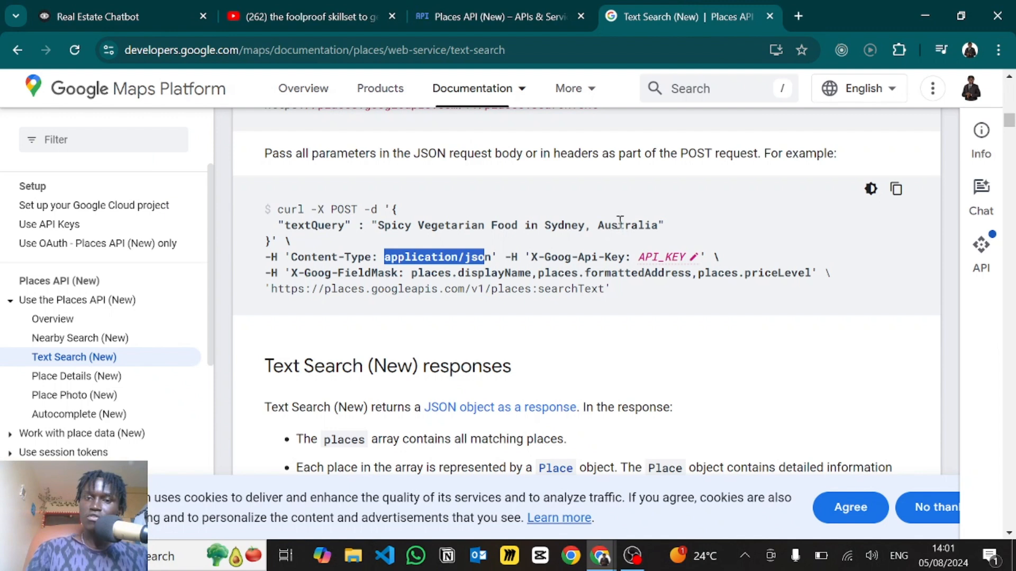
left_click_drag(533, 258, 626, 261)
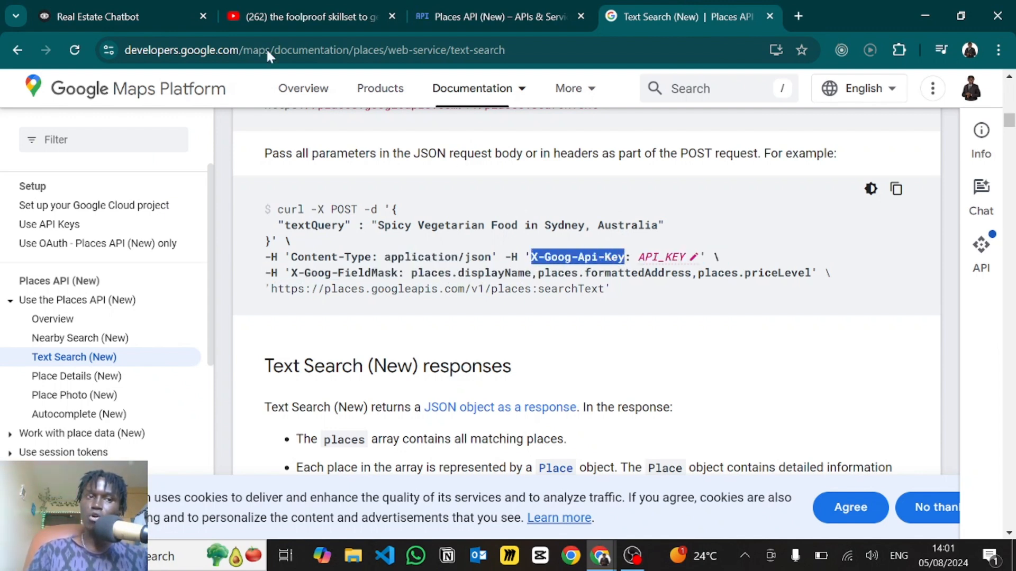
left_click(123, 10)
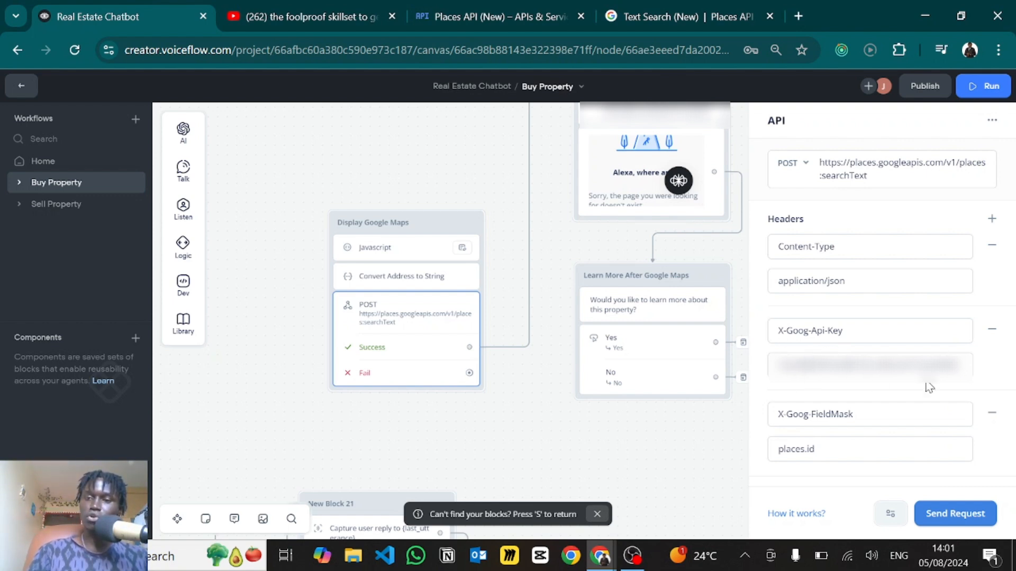
left_click(667, 16)
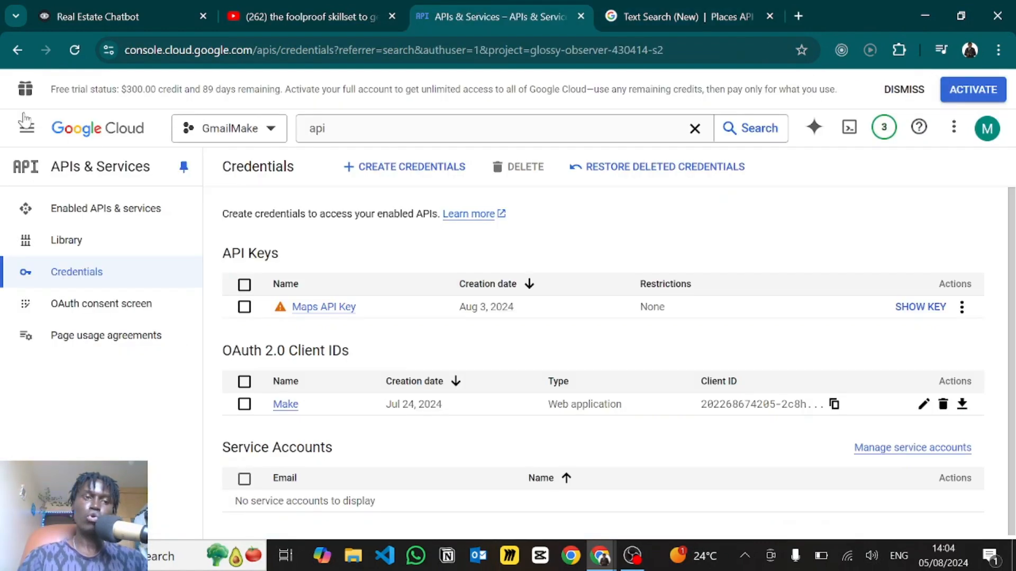
- Open Google Cloud's APIs & Services Credentials page showing the Maps API Key, then return to Voiceflow
left_click(67, 132)
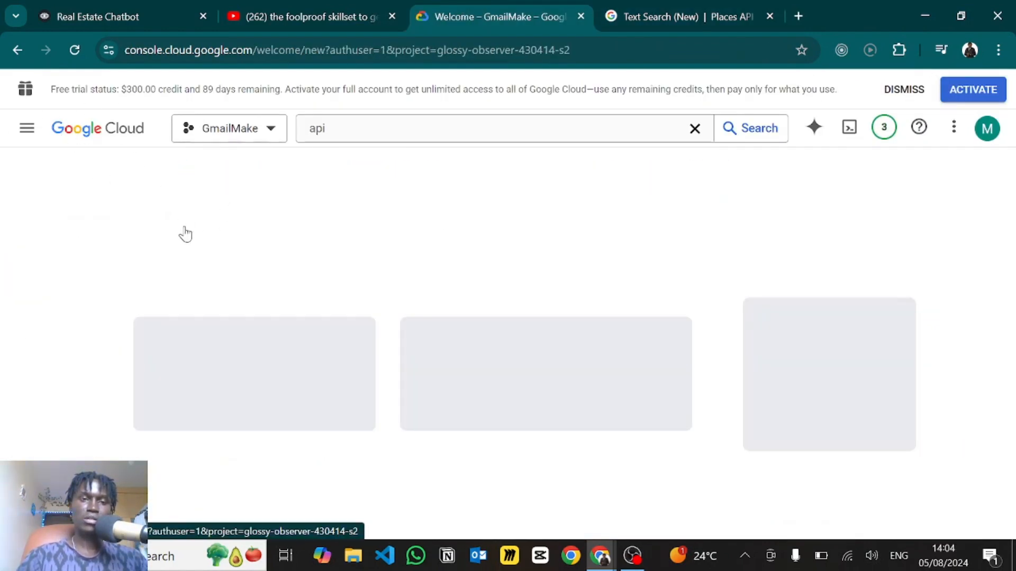
left_click(349, 129)
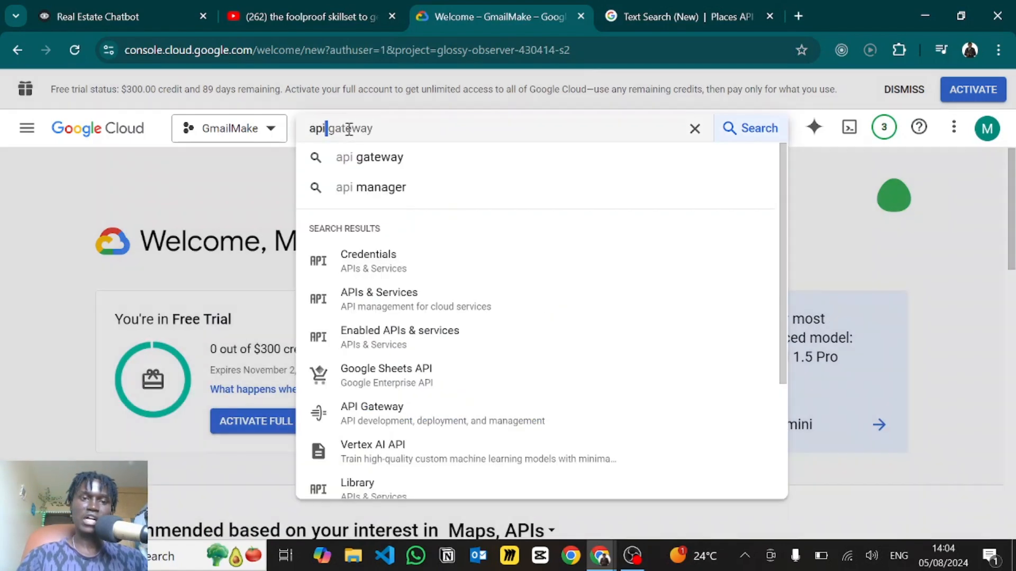
left_click(353, 263)
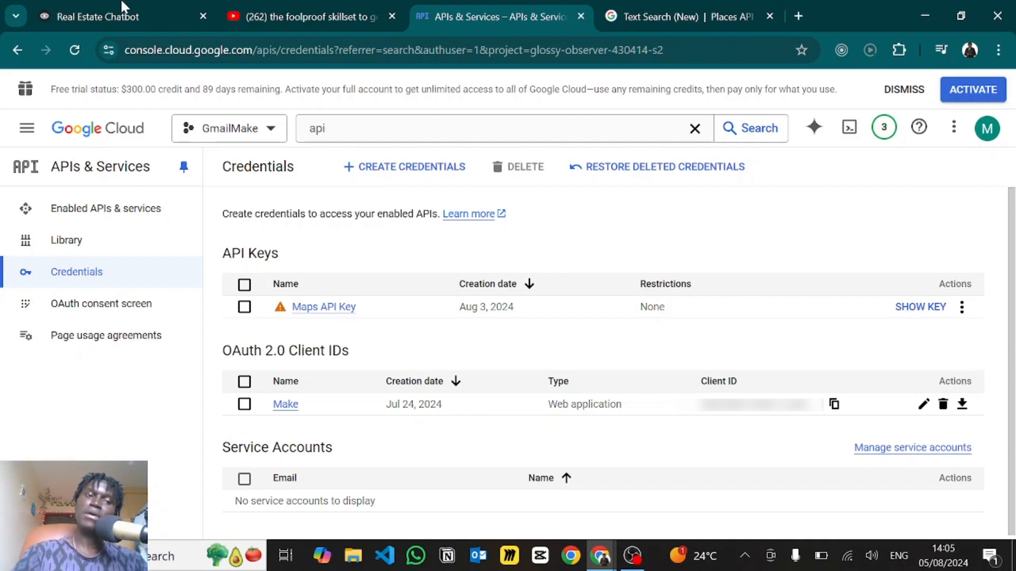
left_click(86, 7)
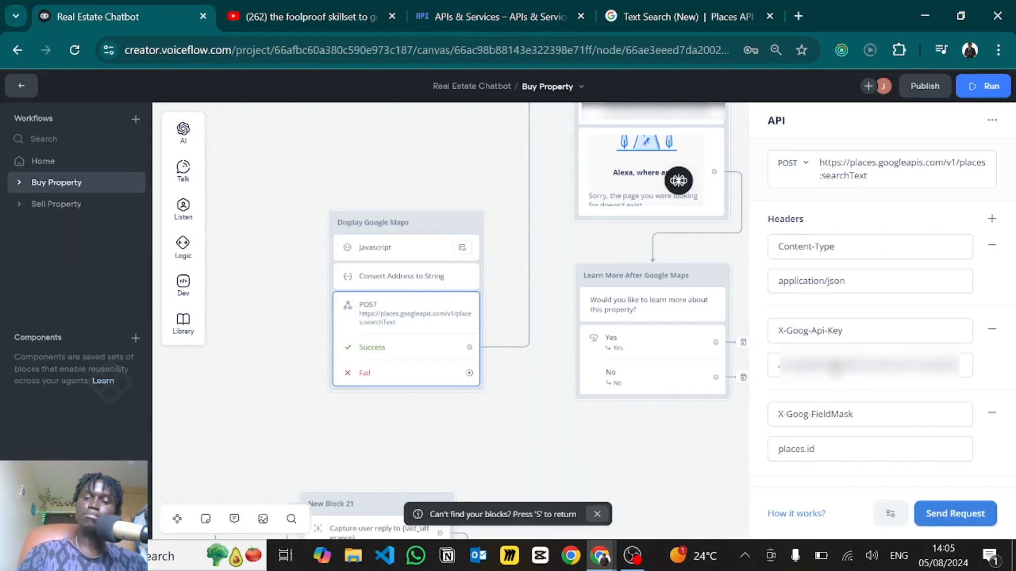
- Match the X-Goog-FieldMask header value places.id against the docs' example
scroll(830, 403, "down", 5)
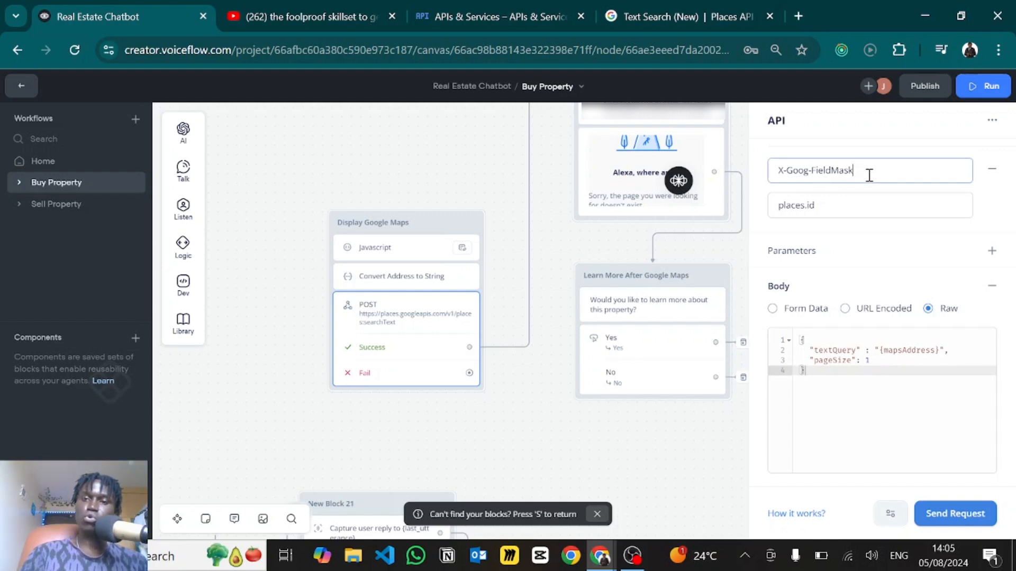
left_click_drag(869, 173, 772, 180)
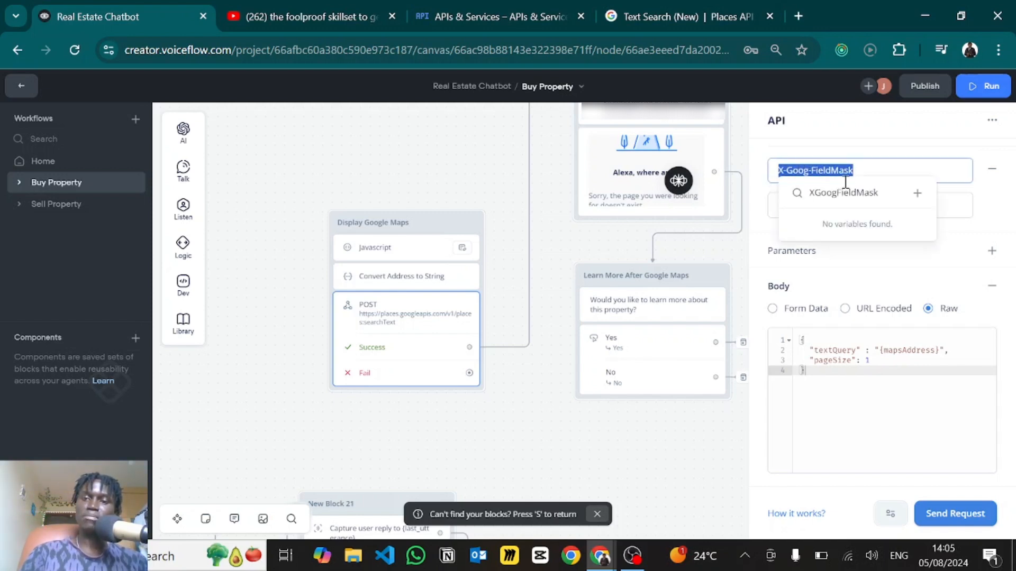
left_click(909, 158)
left_click_drag(838, 207, 774, 214)
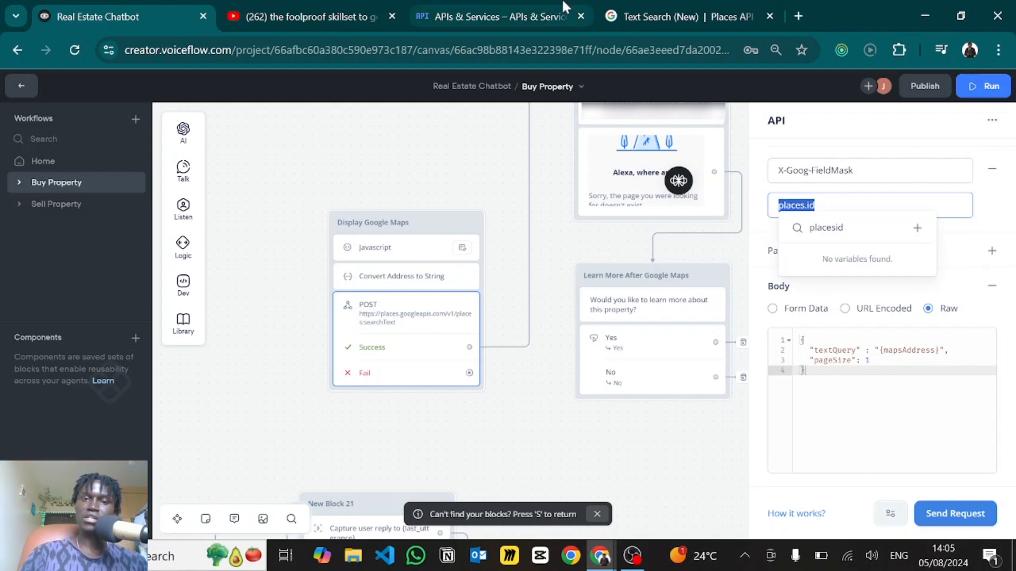
left_click(682, 16)
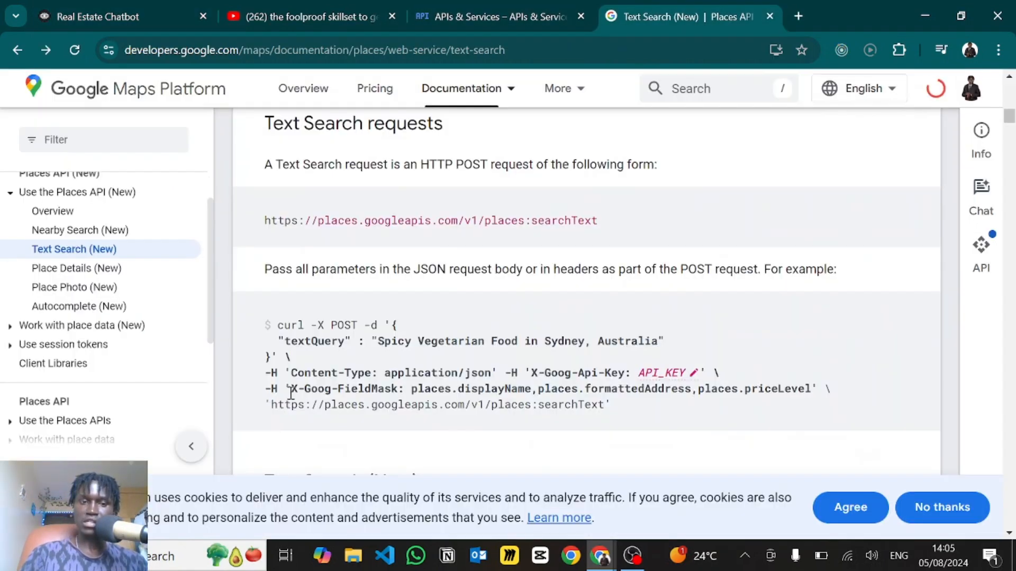
left_click_drag(292, 394, 811, 394)
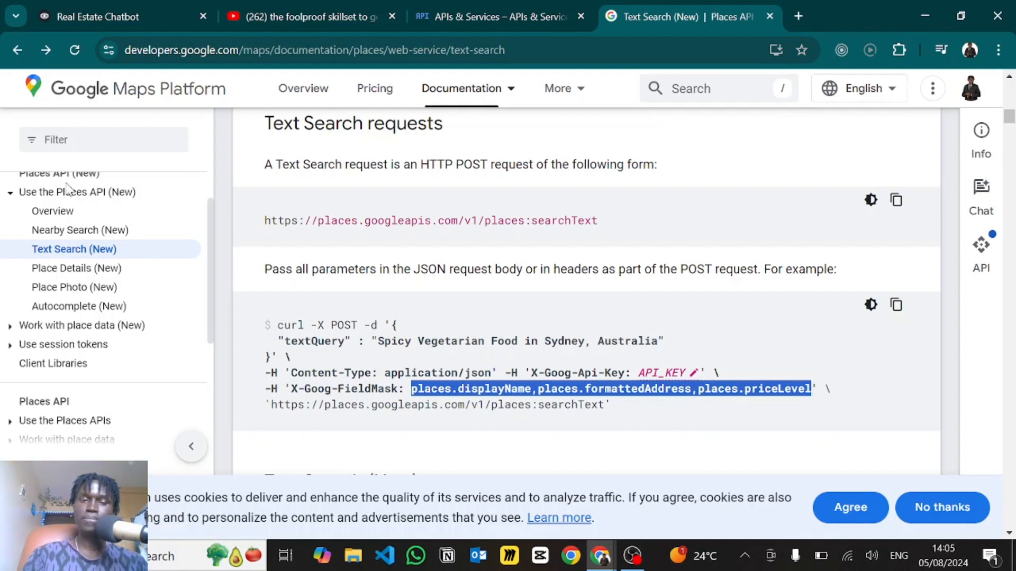
left_click(95, 16)
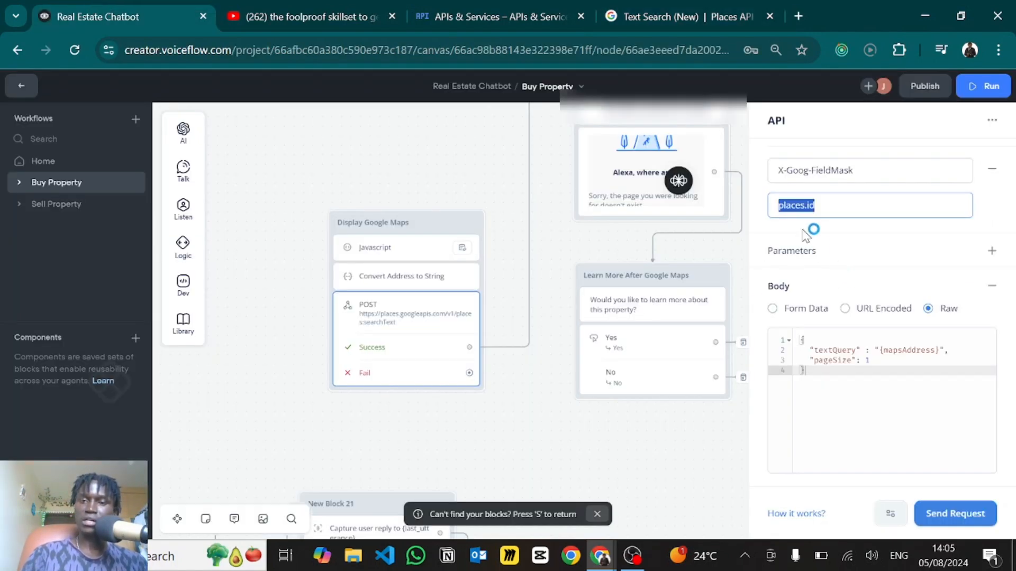
- Review the docs' example JSON request body for Text Search
scroll(809, 265, "down", 2)
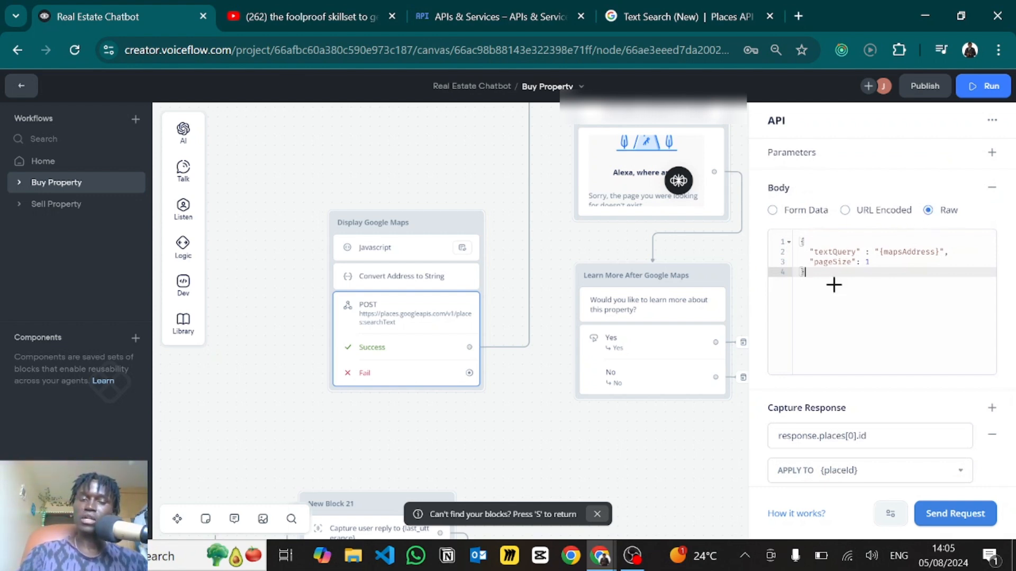
key("alt+Tab")
key("alt+Tab")
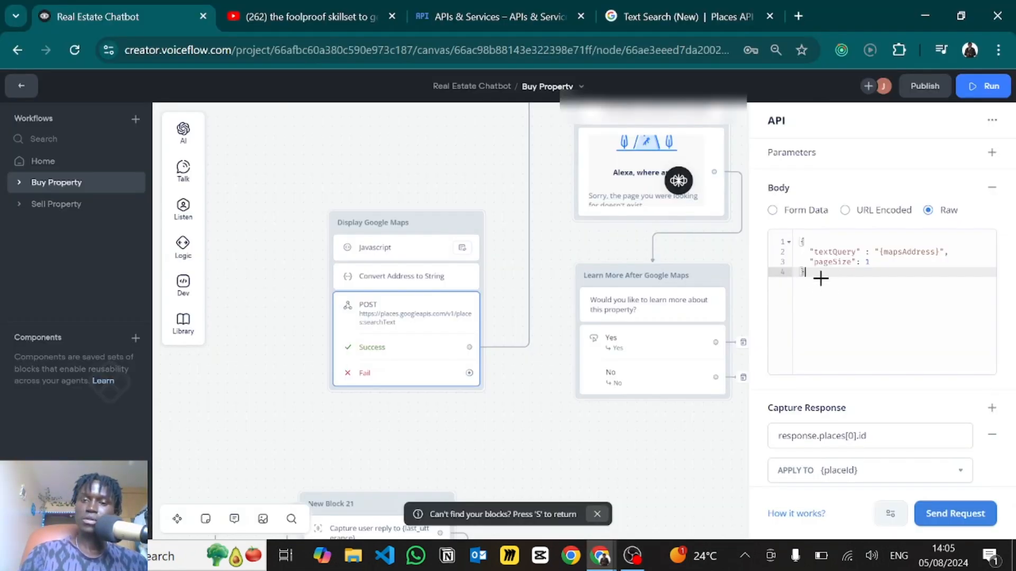
left_click(648, 11)
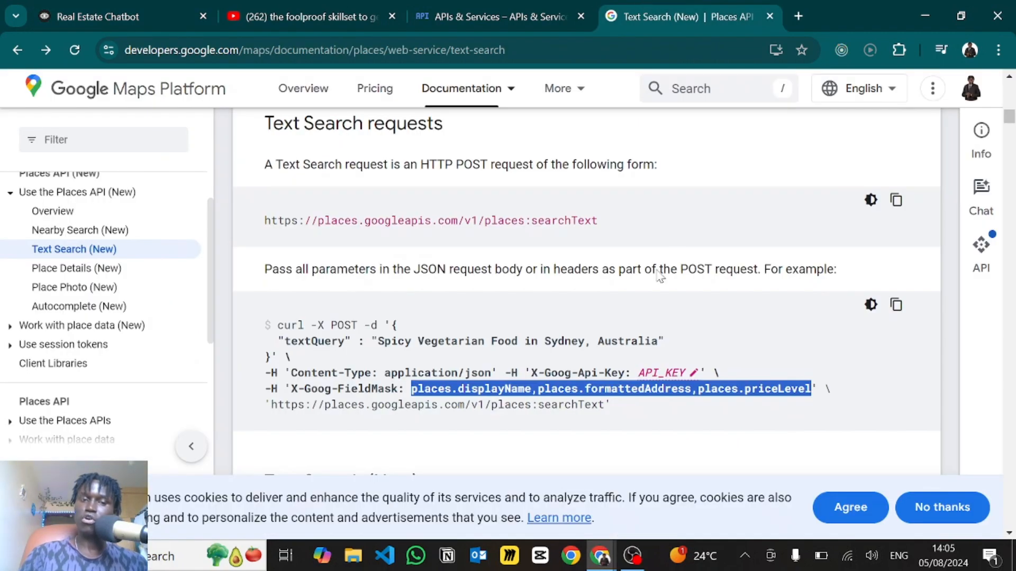
scroll(593, 341, "down", 1)
scroll(593, 341, "down", 1)
left_click(433, 274)
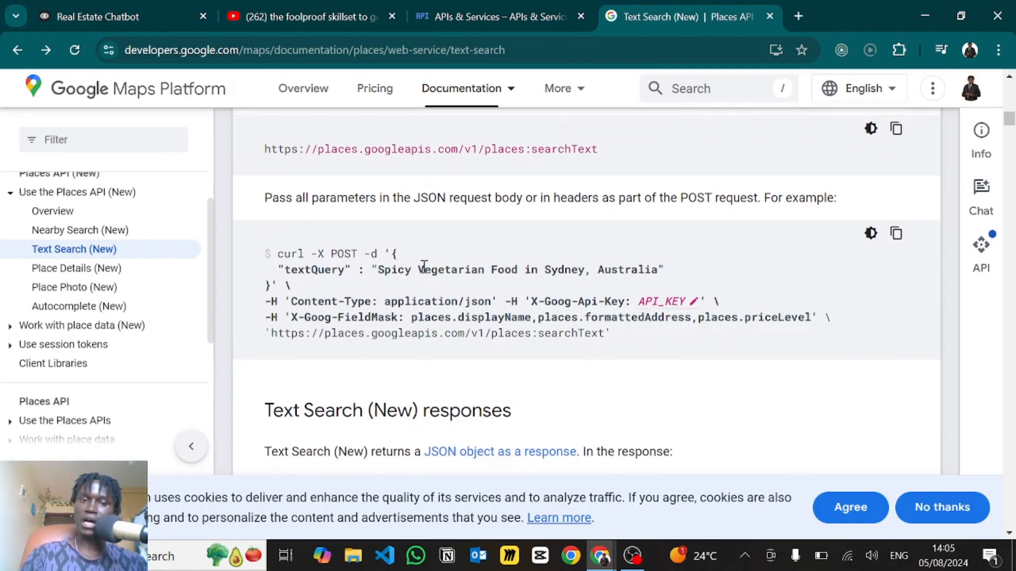
left_click_drag(392, 254, 270, 286)
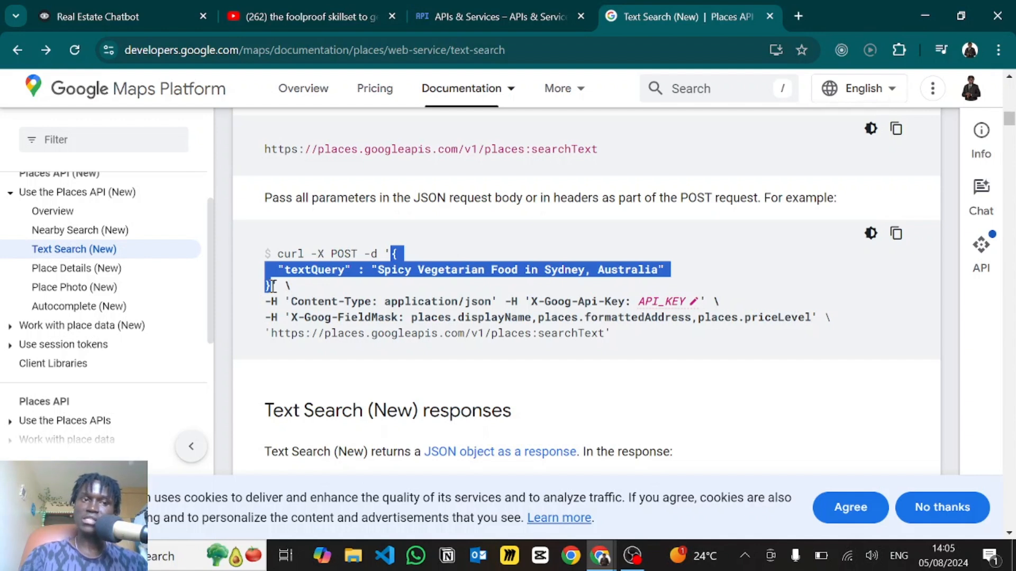
left_click(153, 2)
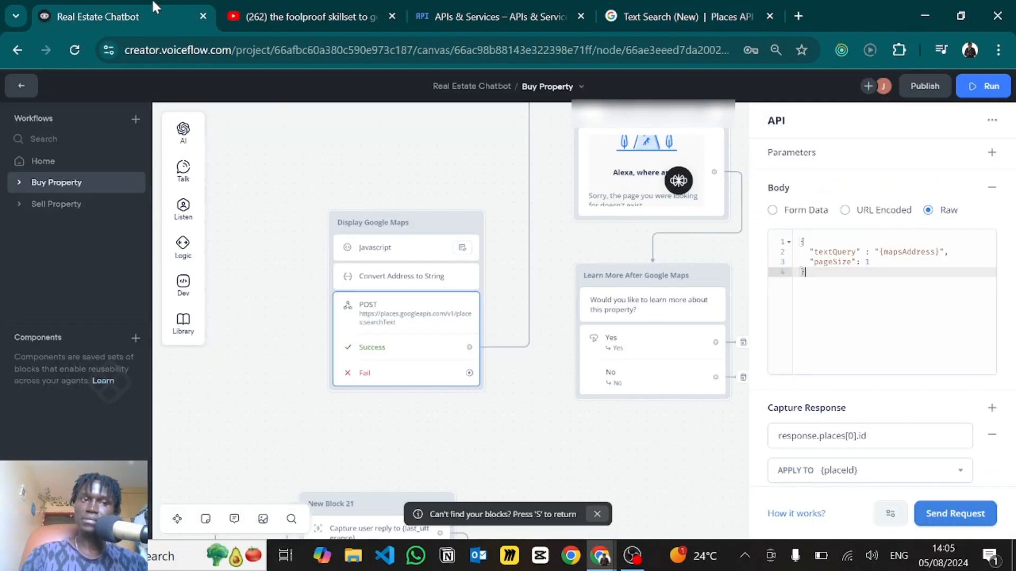
- Confirm the raw body sends textQuery {mapsAddress} with pageSize 1
left_click(889, 252)
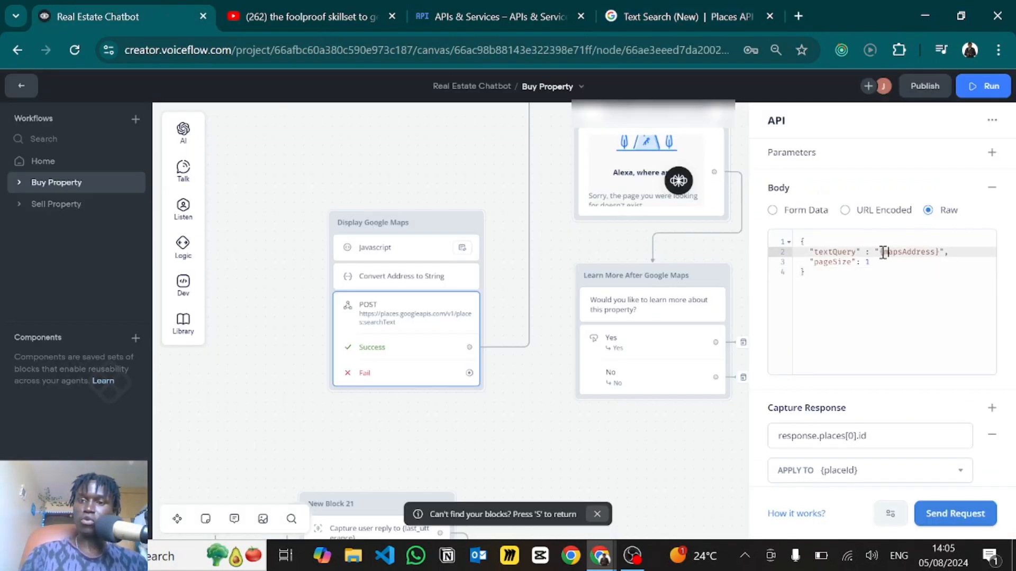
left_click_drag(880, 252, 938, 251)
left_click(952, 252)
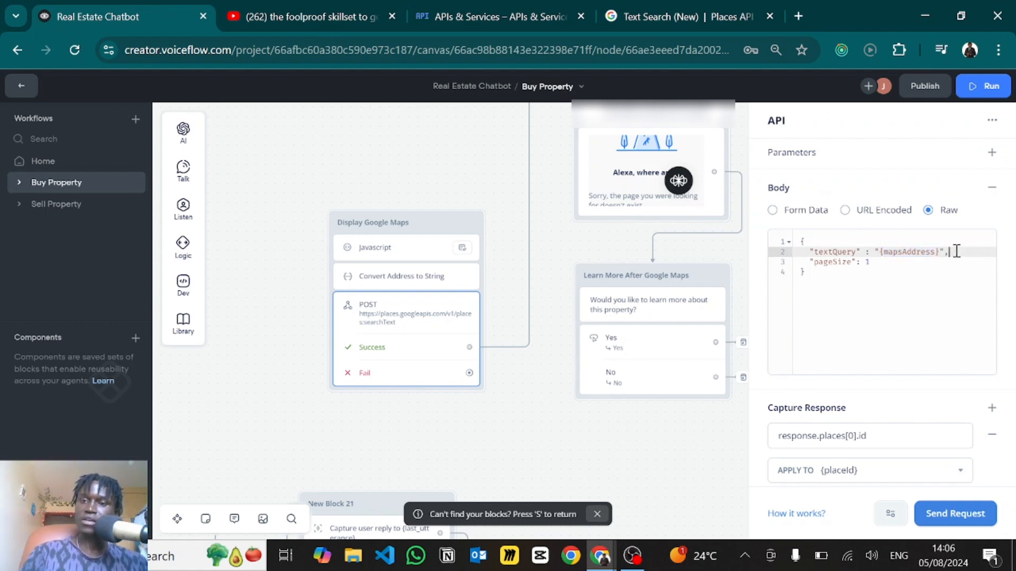
left_click(832, 263)
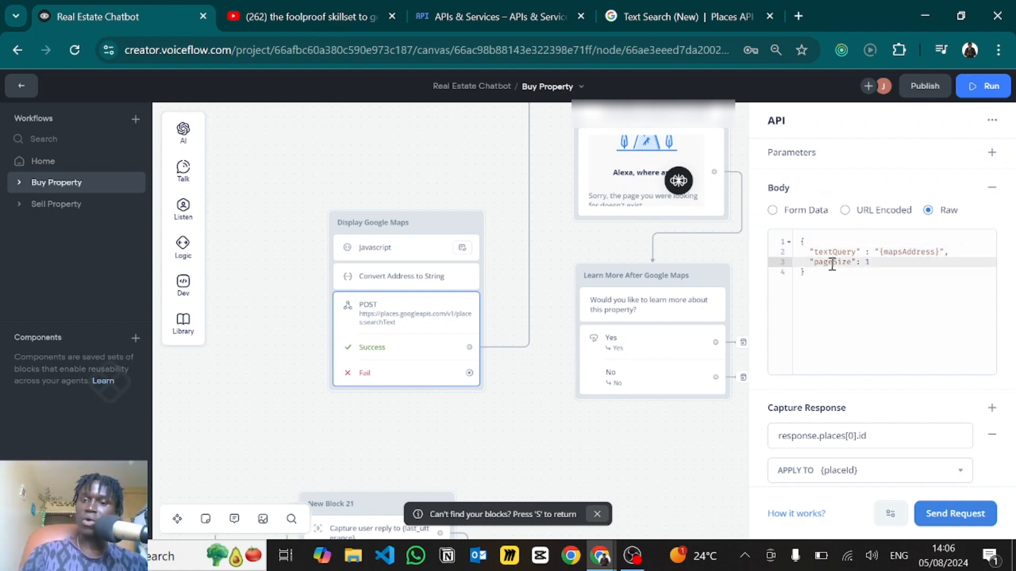
left_click(874, 263)
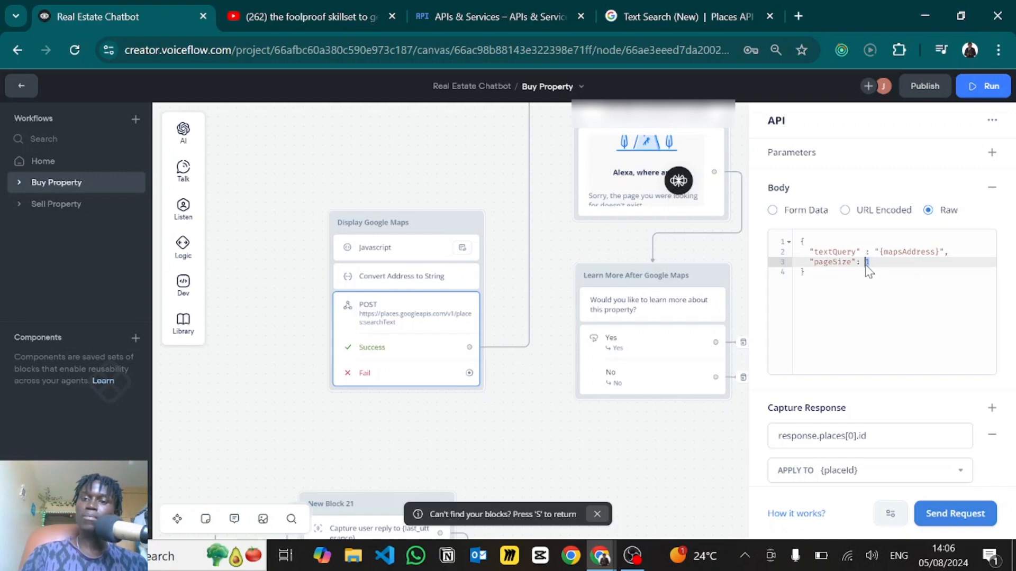
left_click(813, 265)
- Verify response.places[0].id is captured into {placeId}, then close the API step settings
scroll(822, 339, "down", 1)
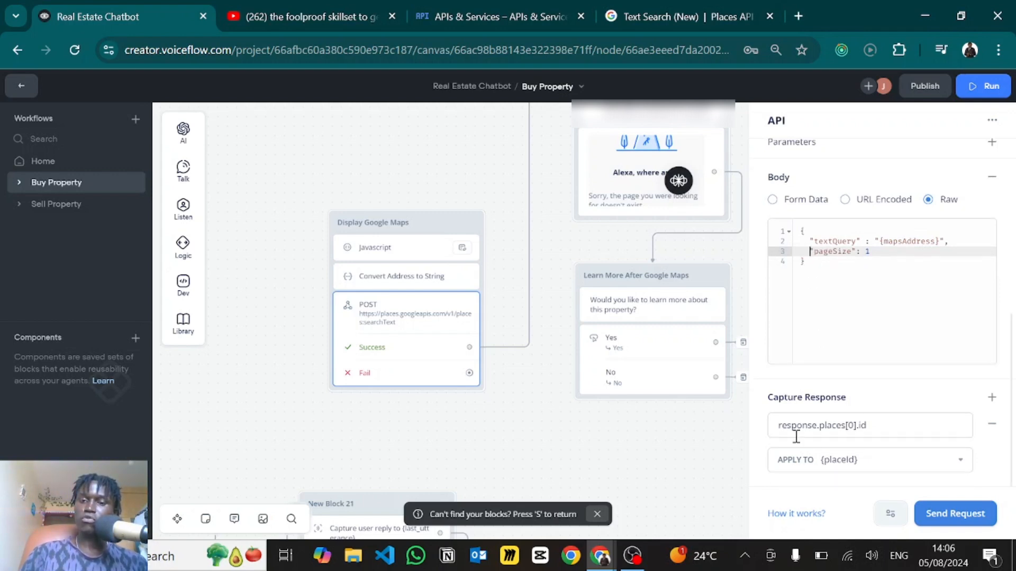
left_click_drag(894, 424, 774, 428)
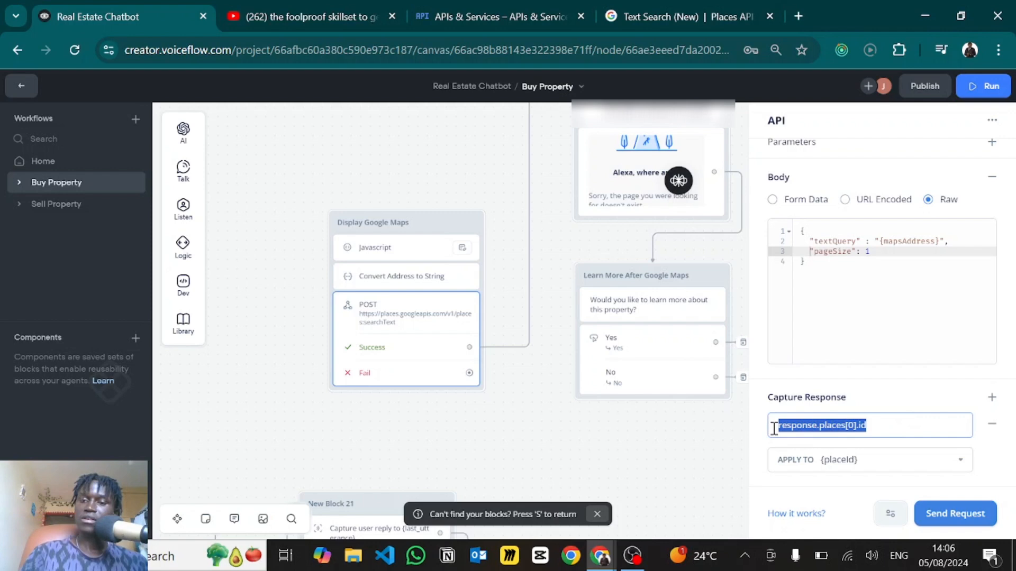
left_click(884, 427)
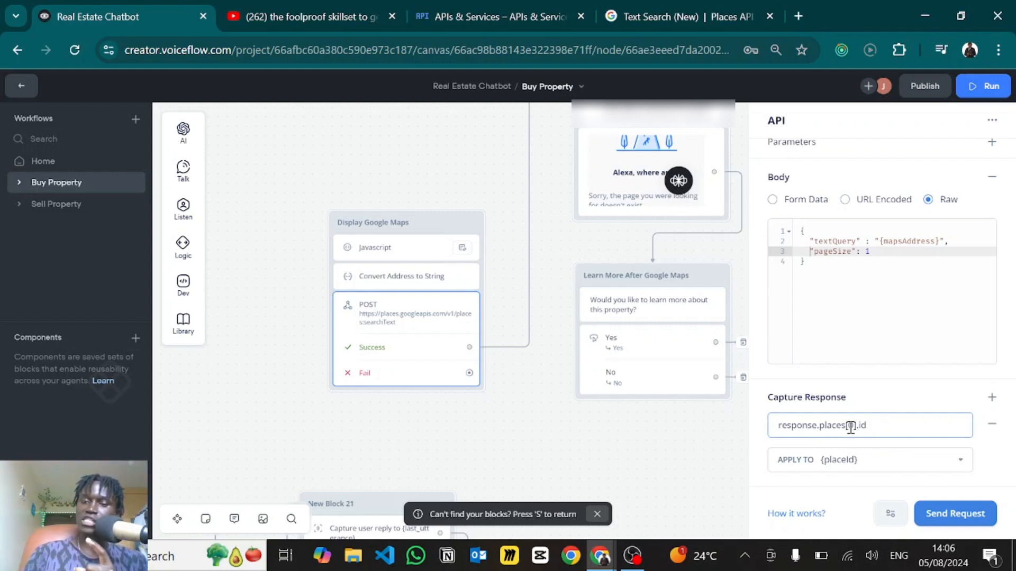
left_click_drag(850, 426, 859, 429)
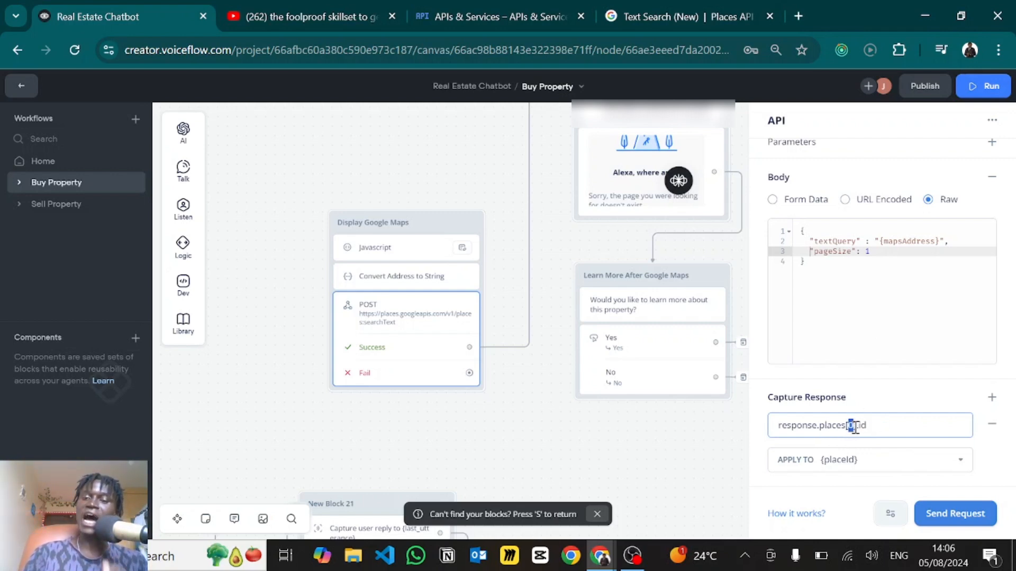
left_click(884, 396)
left_click(858, 462)
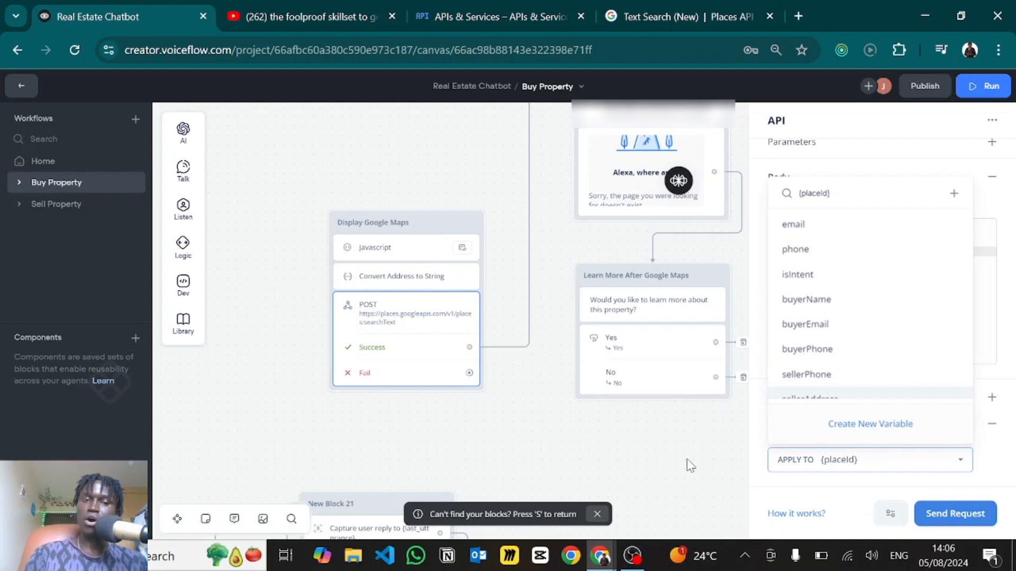
left_click(617, 452)
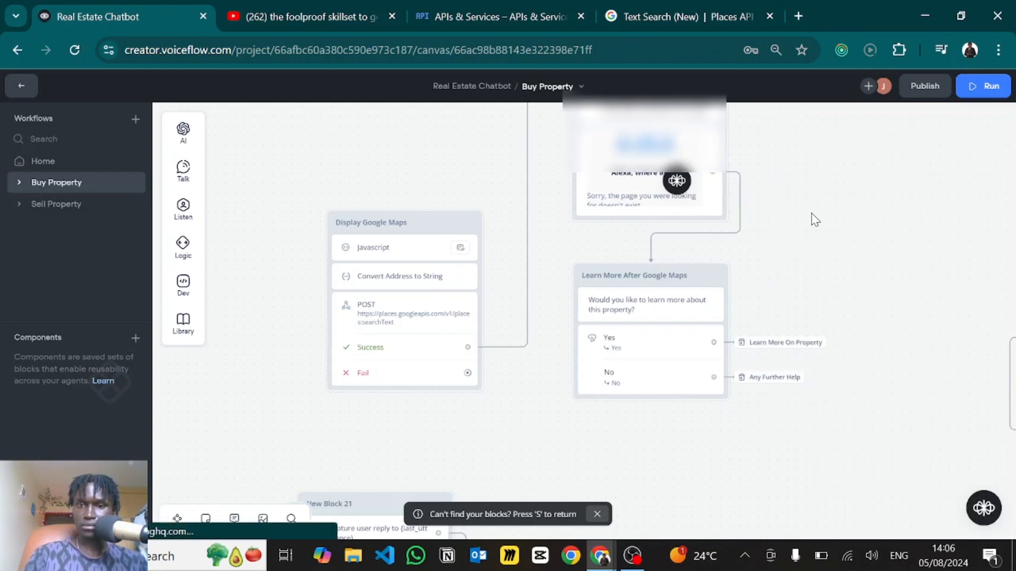
- Search 'maps embed api' in a new tab and open the Maps Embed API overview
scroll(801, 270, "up", 2)
scroll(800, 270, "right", 1)
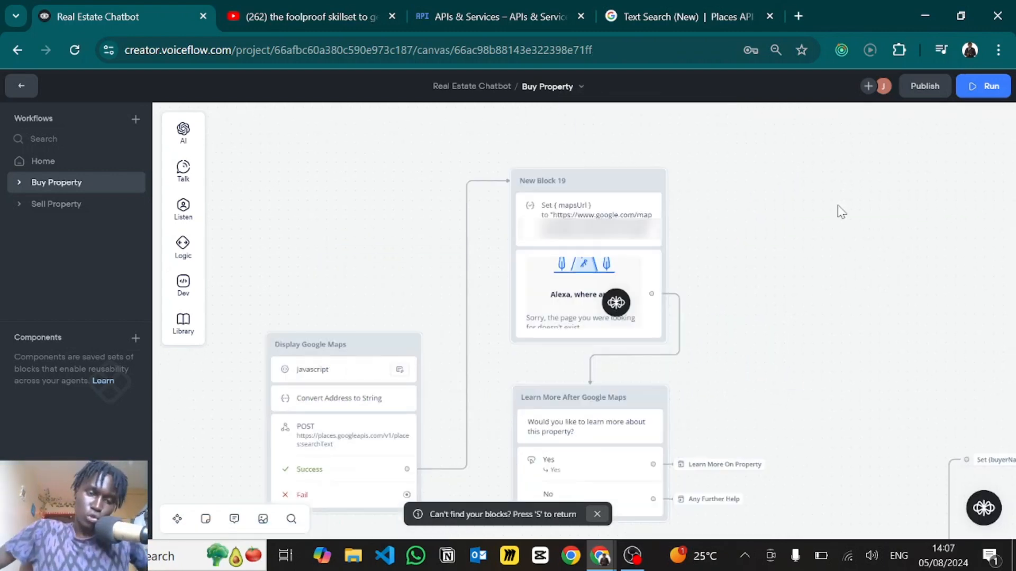
scroll(827, 259, "down", 1)
scroll(828, 258, "left", 1)
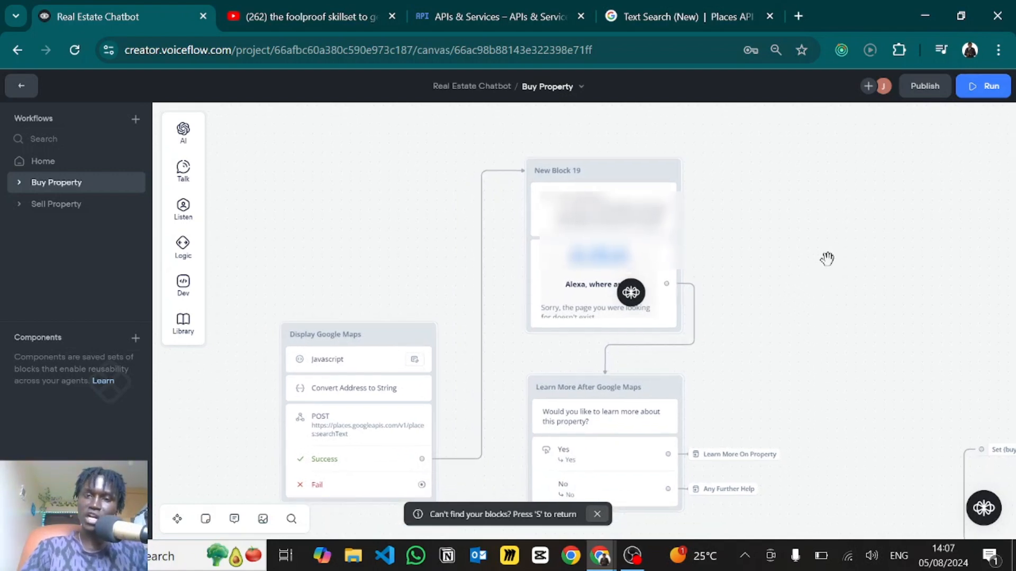
left_click(793, 9)
type("maos")
key("BackSpace")
key("BackSpace")
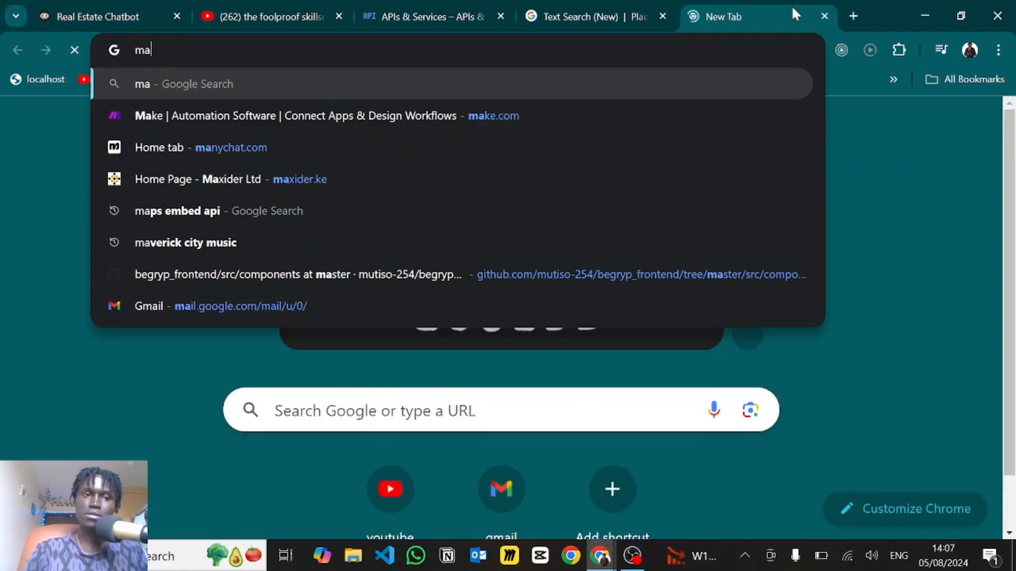
type("ps embed api")
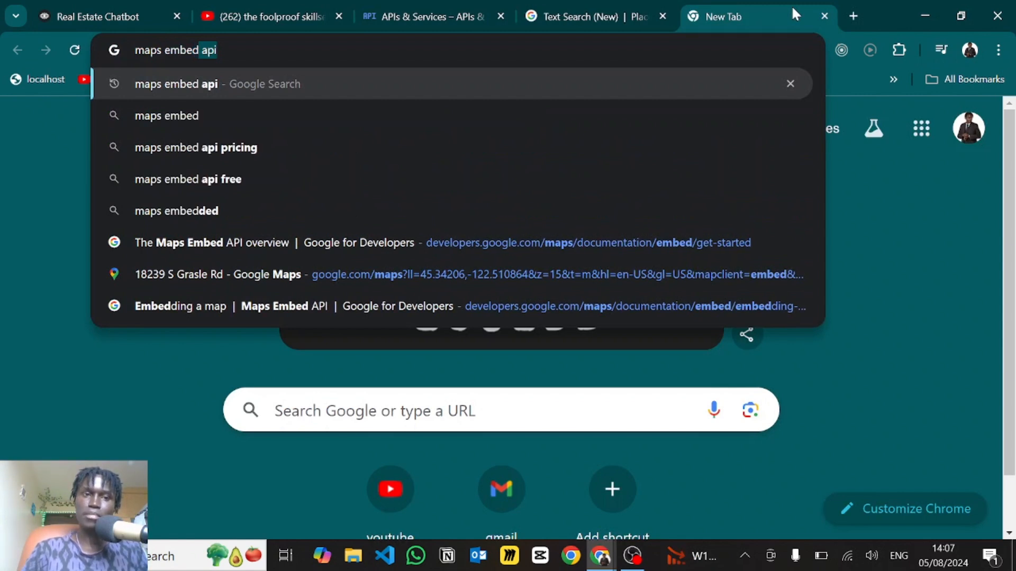
key("Return")
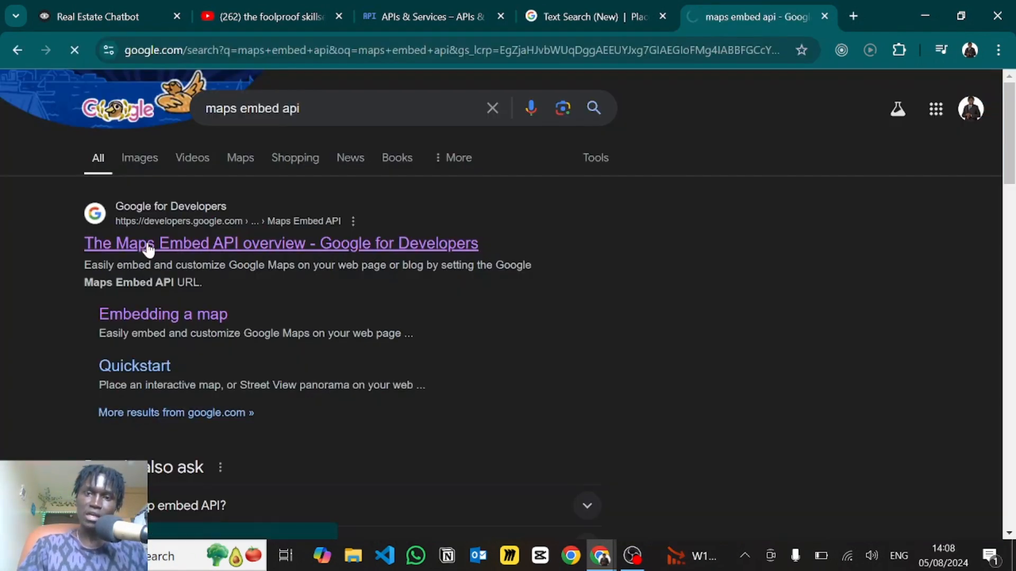
left_click(147, 247)
- Copy the iframe embed sample and return to the Voiceflow canvas
scroll(471, 352, "down", 6)
scroll(471, 354, "down", 2)
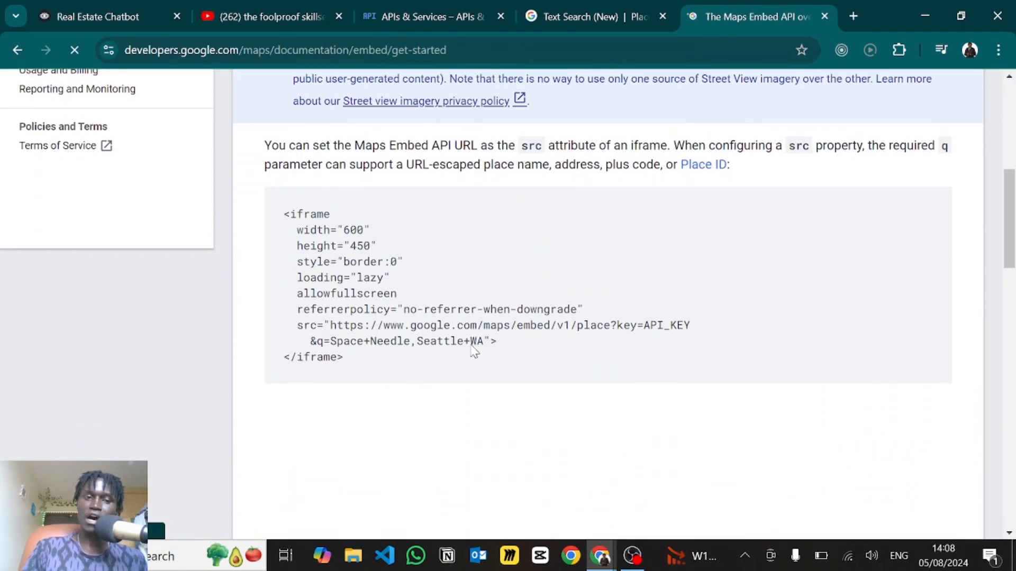
left_click_drag(333, 368, 265, 220)
key("ctrl+c")
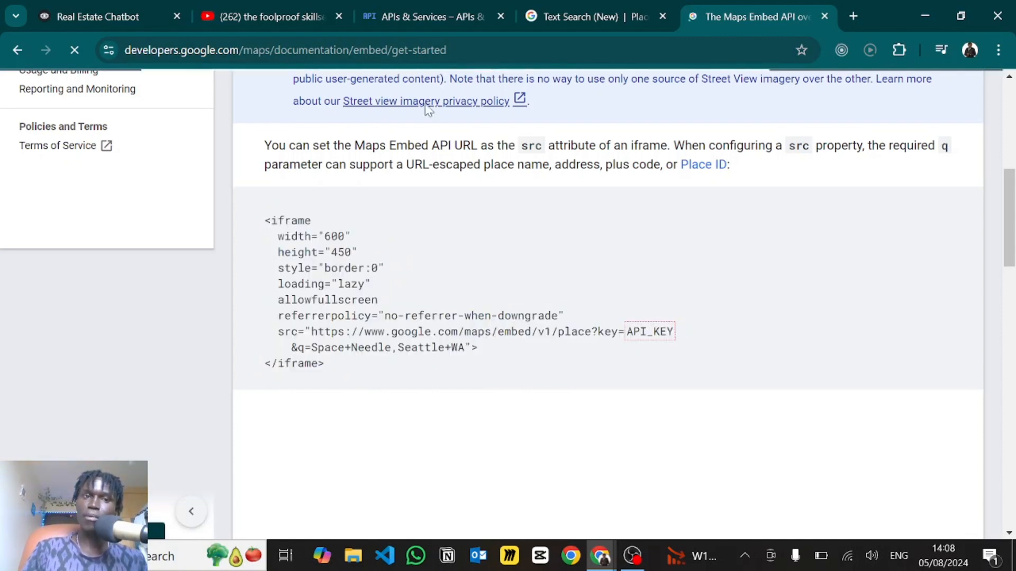
left_click(164, 7)
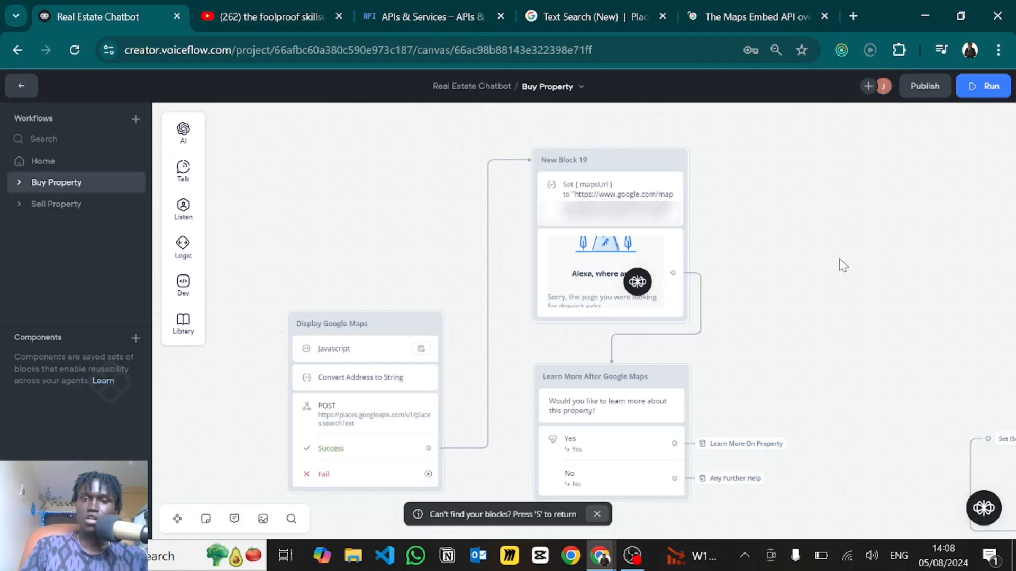
- Add a text reply beside New Block 19 holding the Maps iframe with its src URL deleted
mouse_move(184, 171)
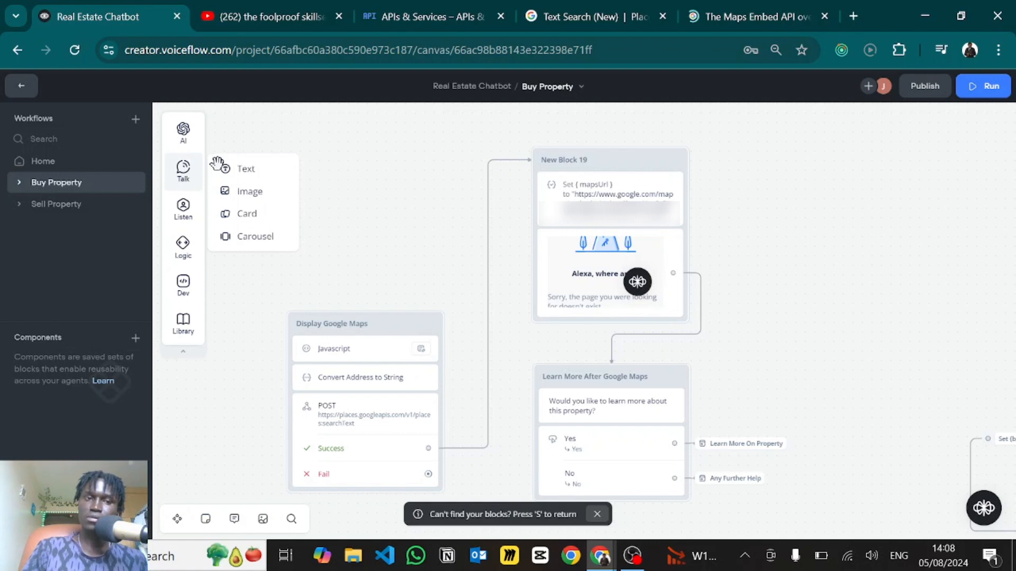
left_click_drag(225, 167, 803, 175)
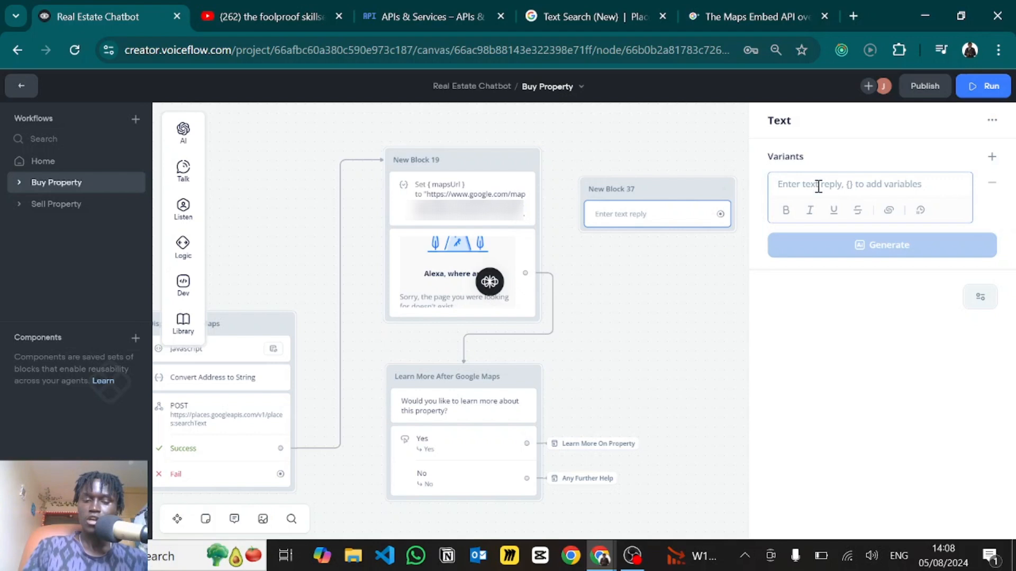
key("ctrl+v")
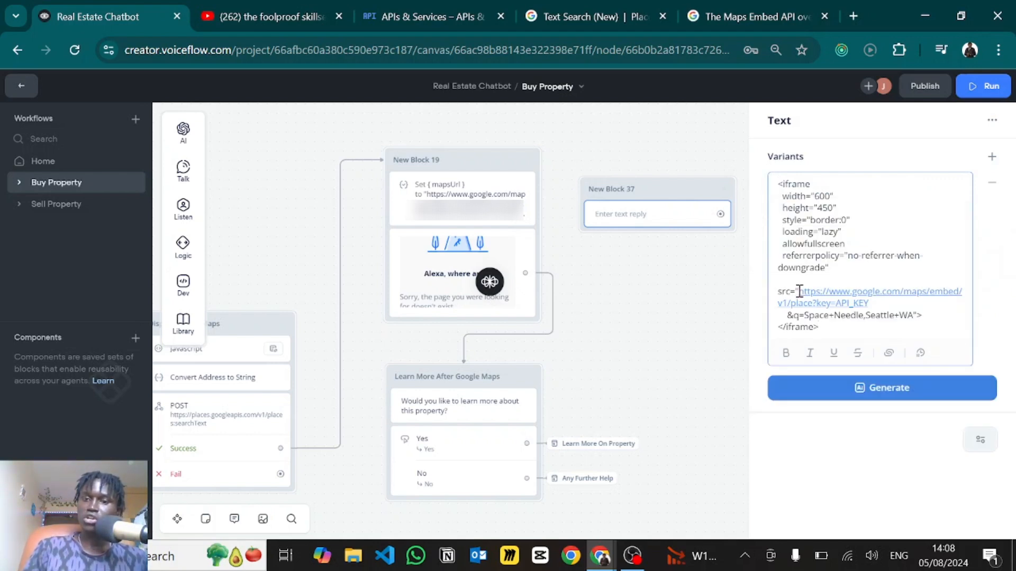
left_click_drag(798, 291, 914, 312)
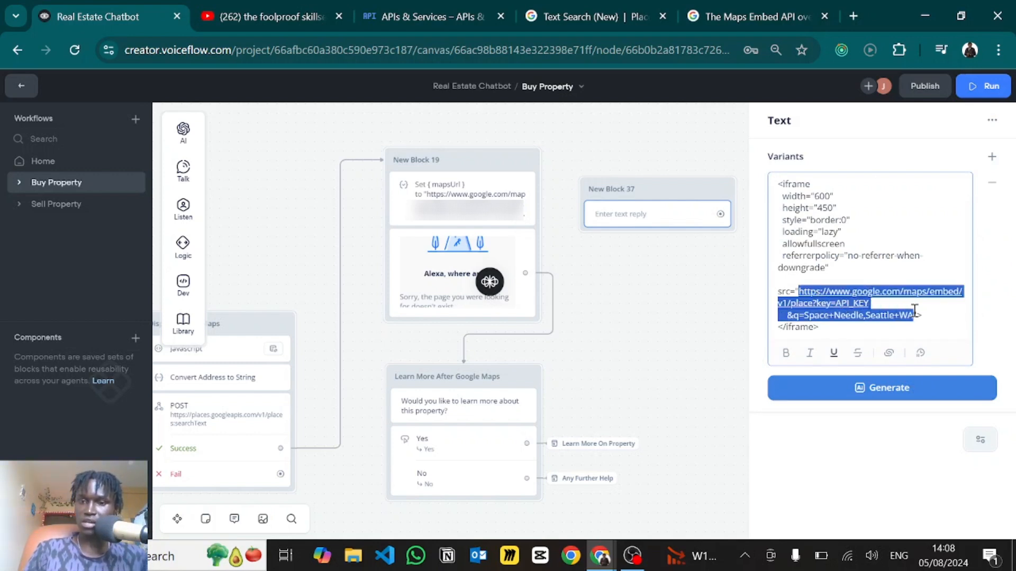
key("BackSpace")
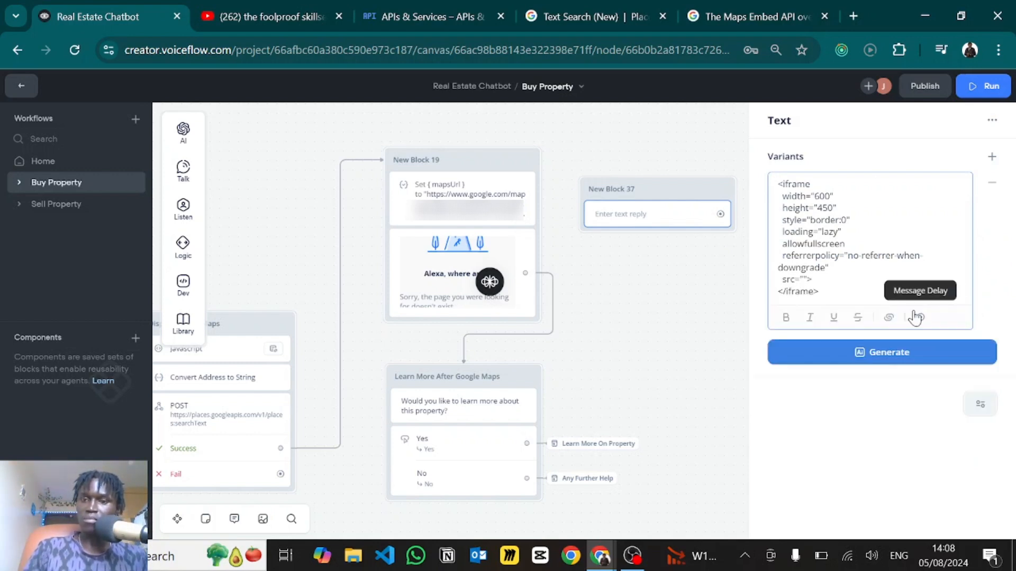
left_click(854, 16)
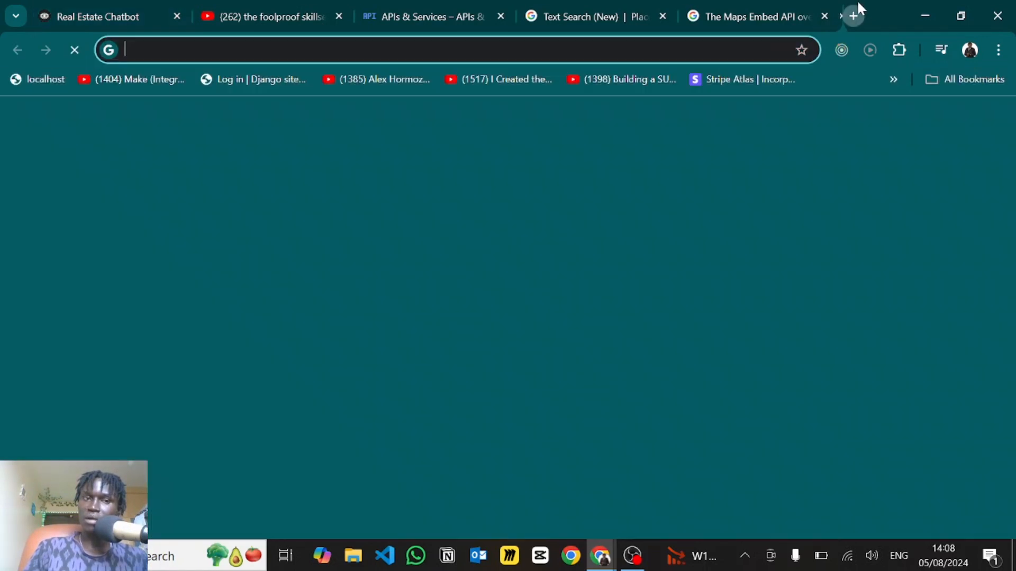
- Paste the embed URL into the address bar and replace the API_KEY placeholder with the API key
left_click(592, 56)
type("https://www.google.com/maps/embed/v1/place?key=API_KEY&q=Space+Needle,Seattle+WA")
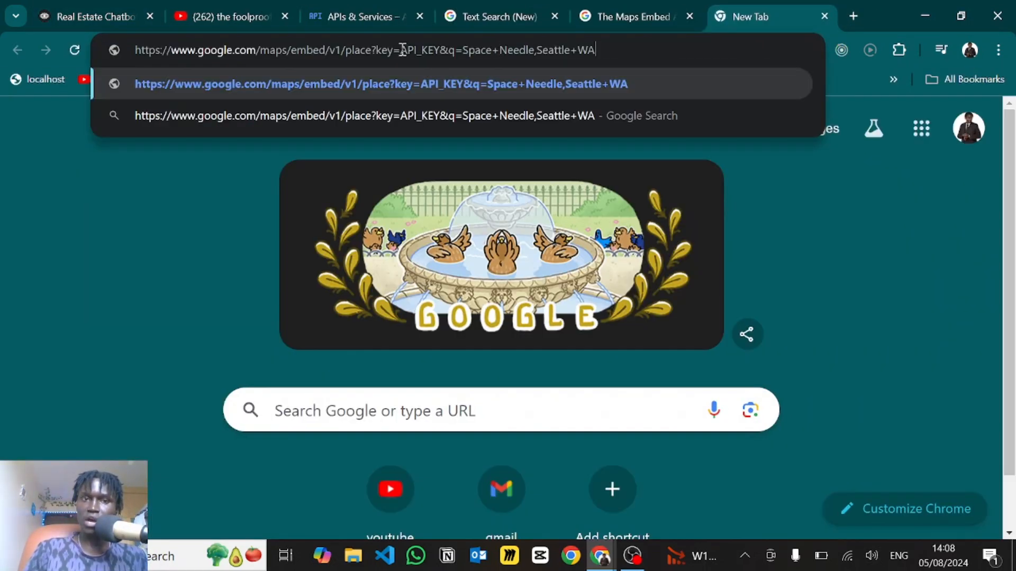
left_click_drag(402, 49, 434, 51)
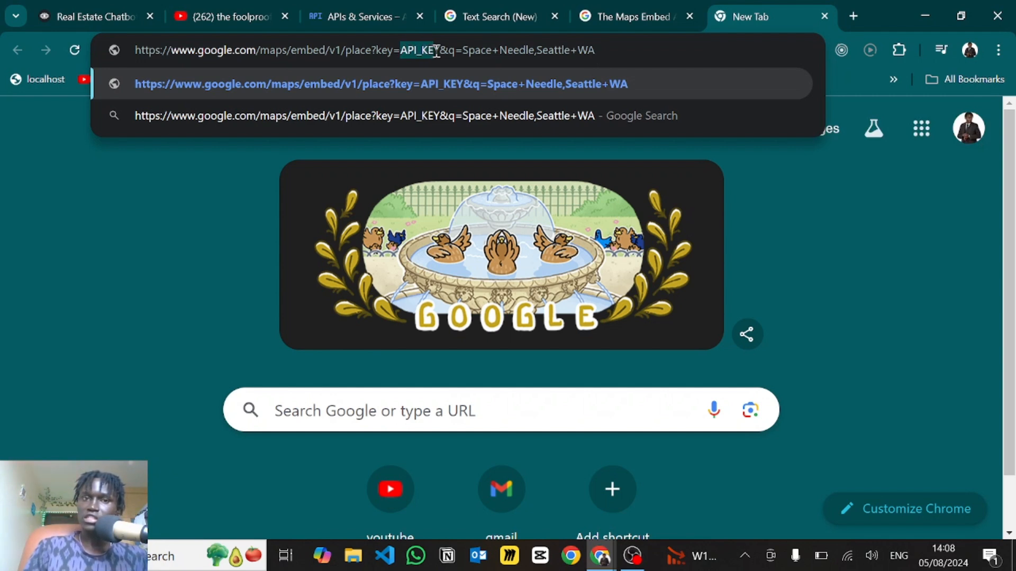
key("BackSpace")
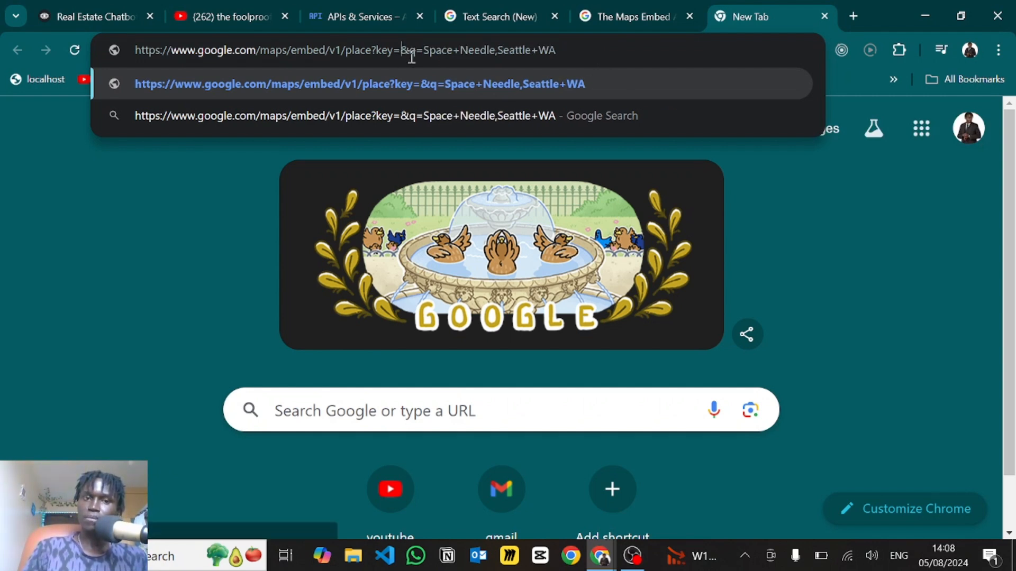
type("dcsdfvdfgc")
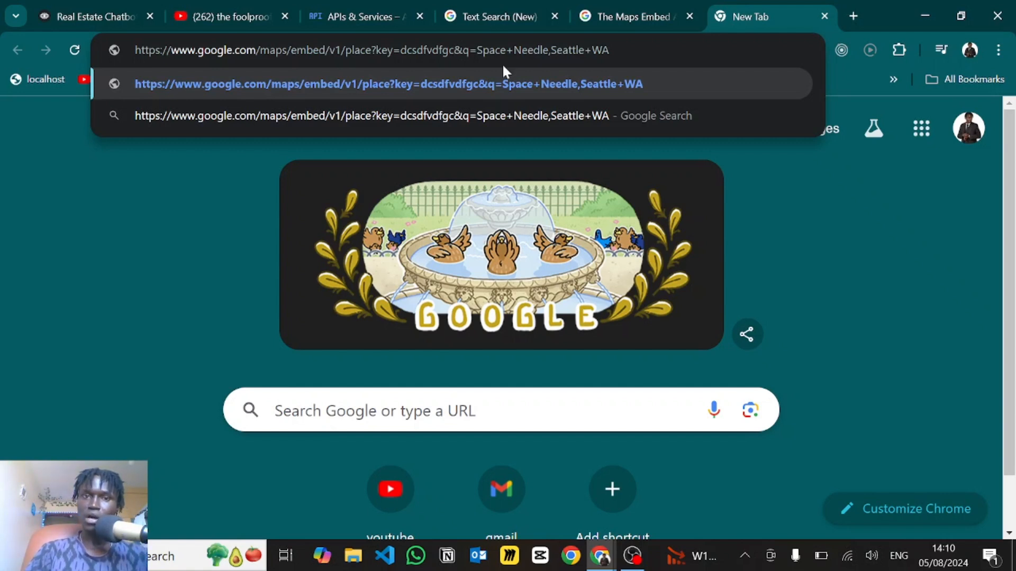
type("\"")
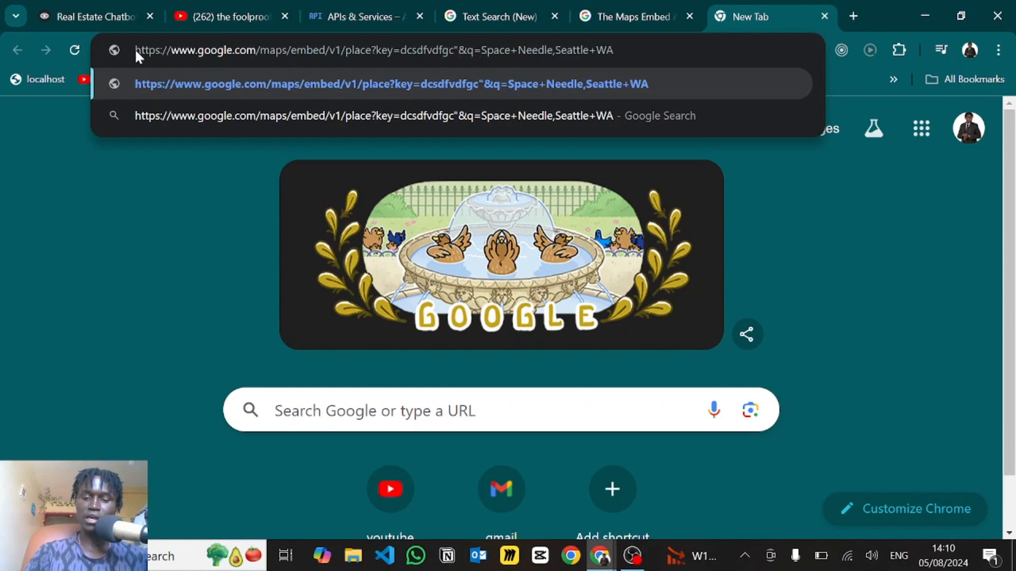
type("\"")
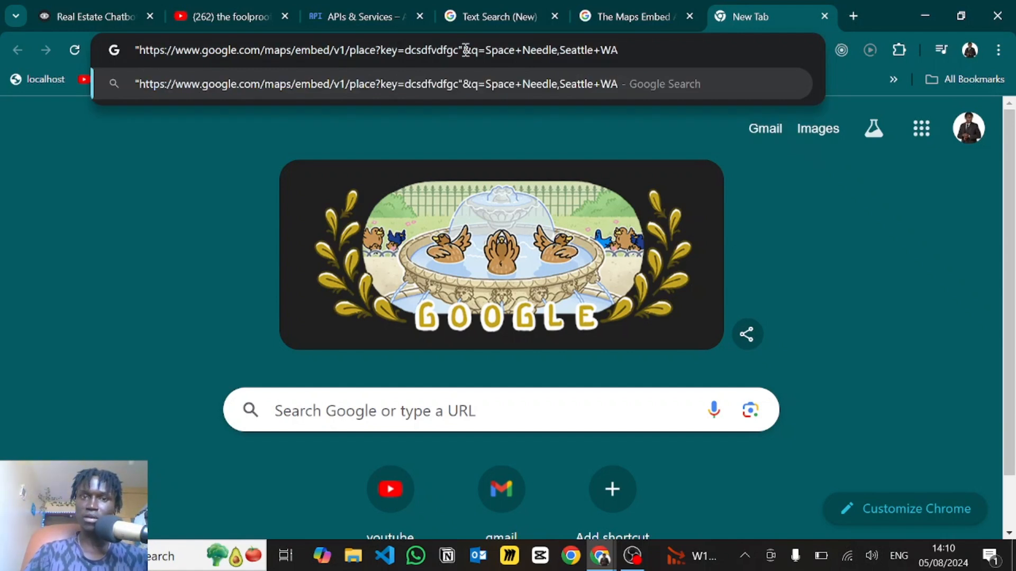
type("+")
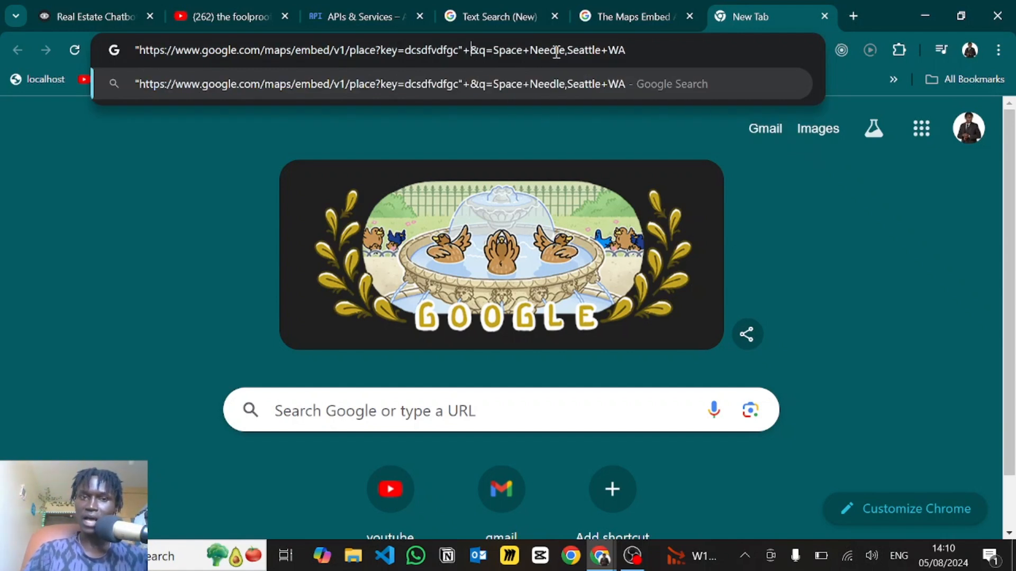
type("\"")
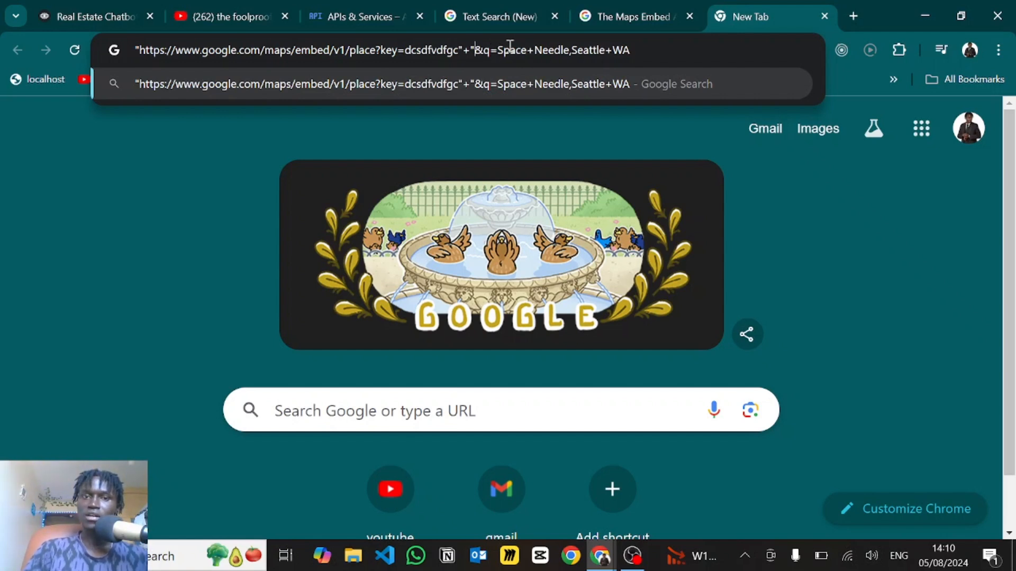
- Replace the Space+Needle,Seattle+WA query with place_id"+{placeId} and copy the finished URL
left_click_drag(497, 51, 646, 49)
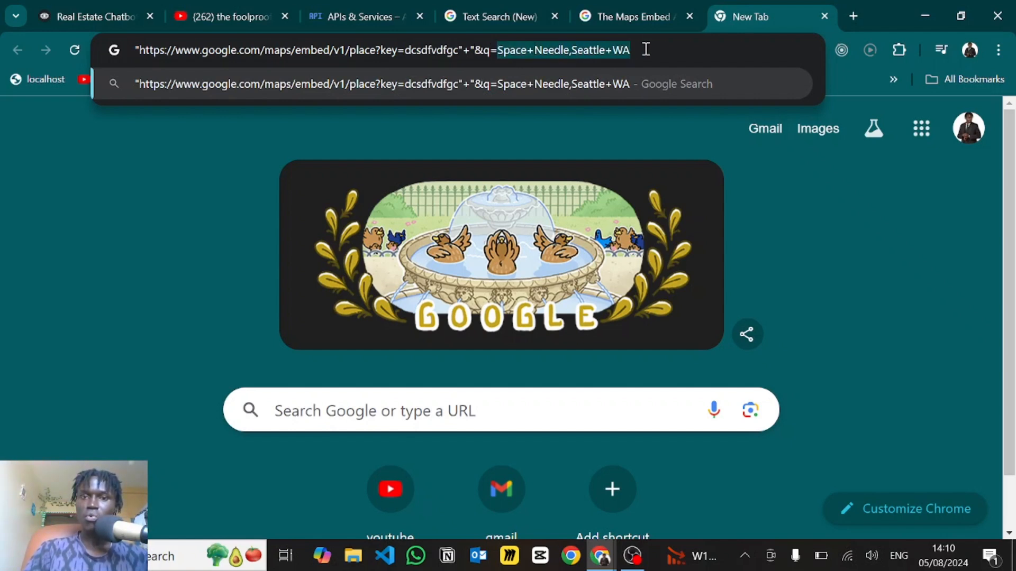
type("place")
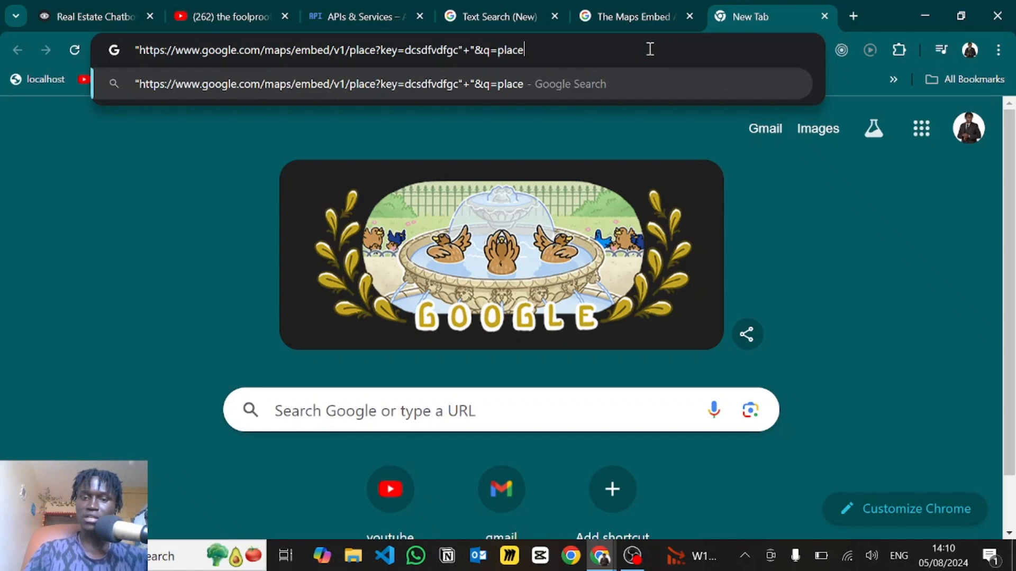
type("_id\"")
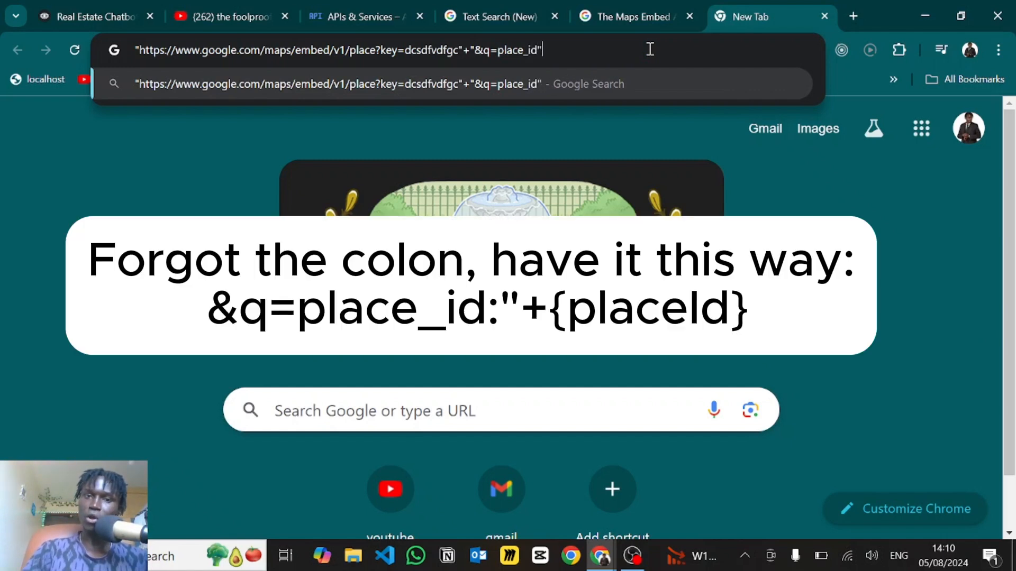
type("+")
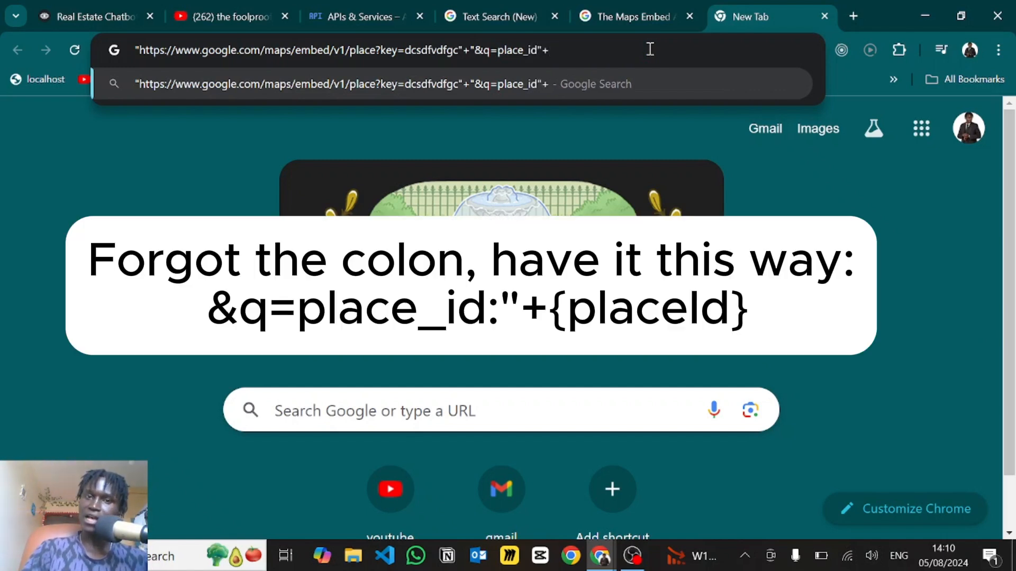
type("{placeId")
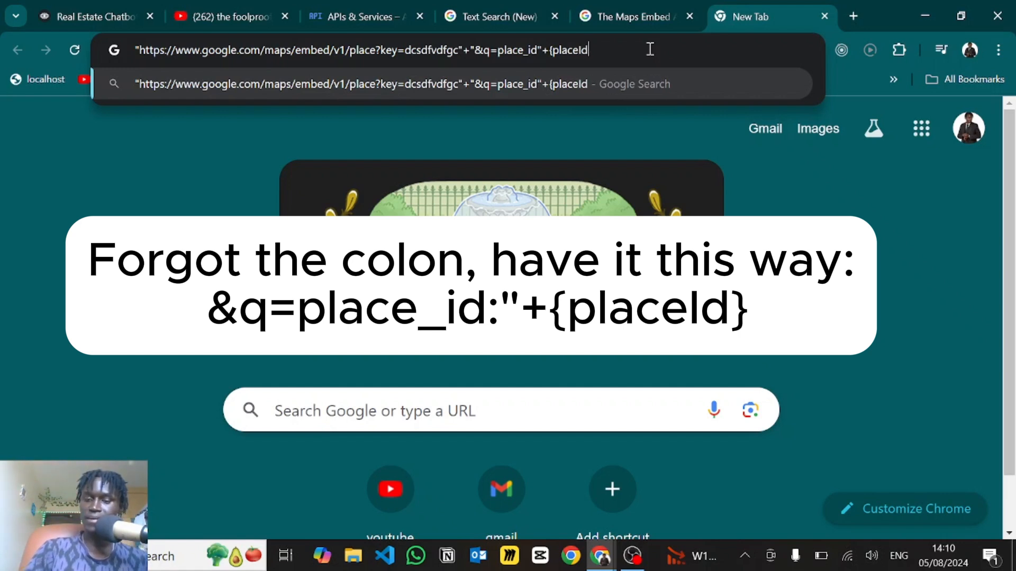
type("}")
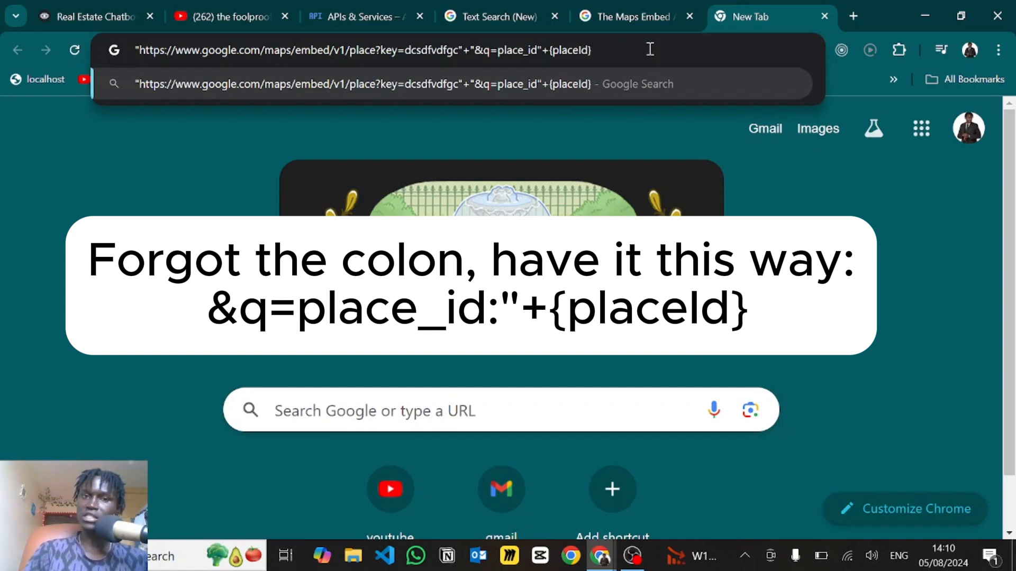
left_click_drag(588, 50, 137, 35)
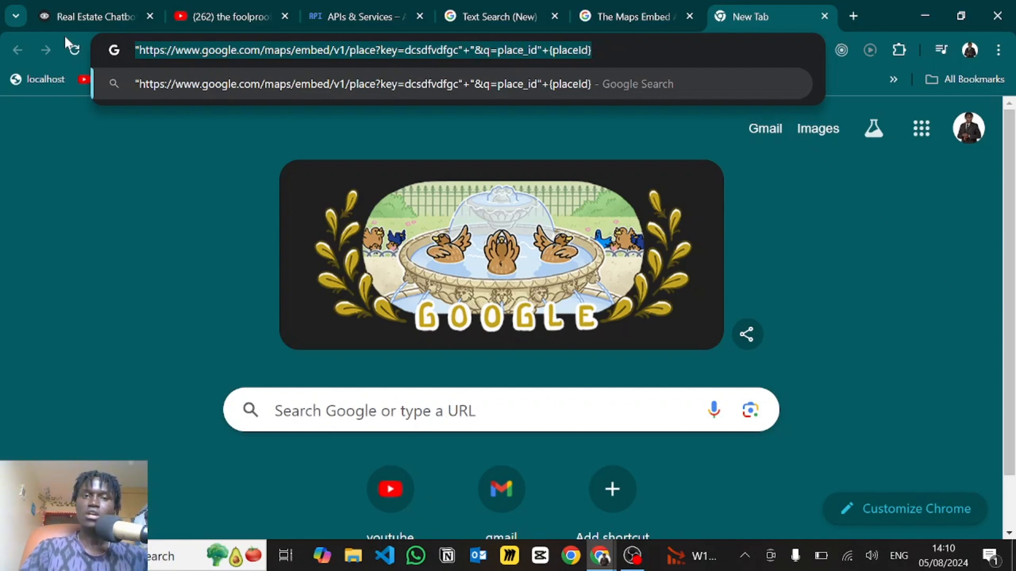
left_click(80, 8)
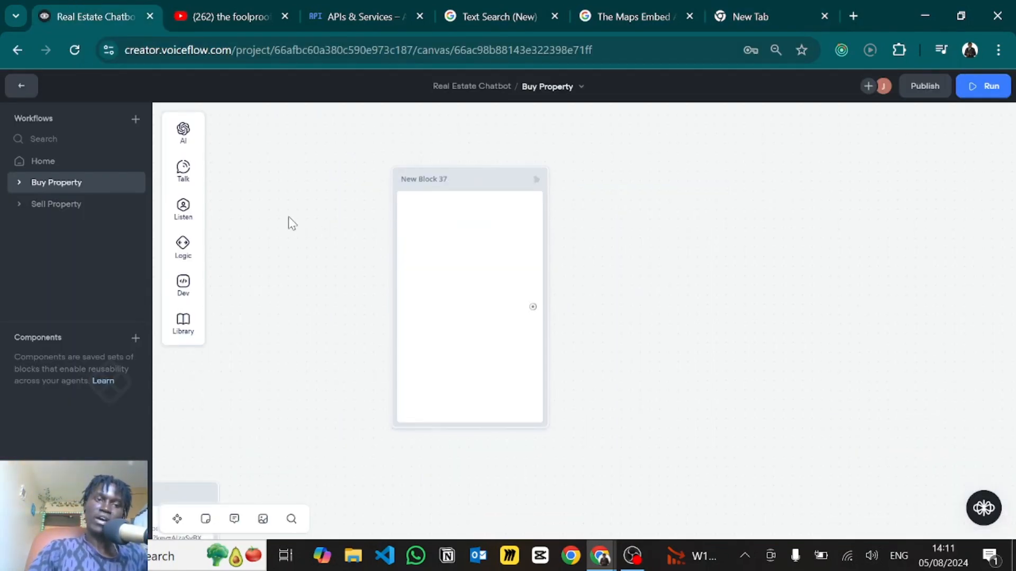
- Add a Set step to New Block 37 assigning {mapsUrl} the pasted Maps embed/v1/place URL expression
mouse_move(183, 246)
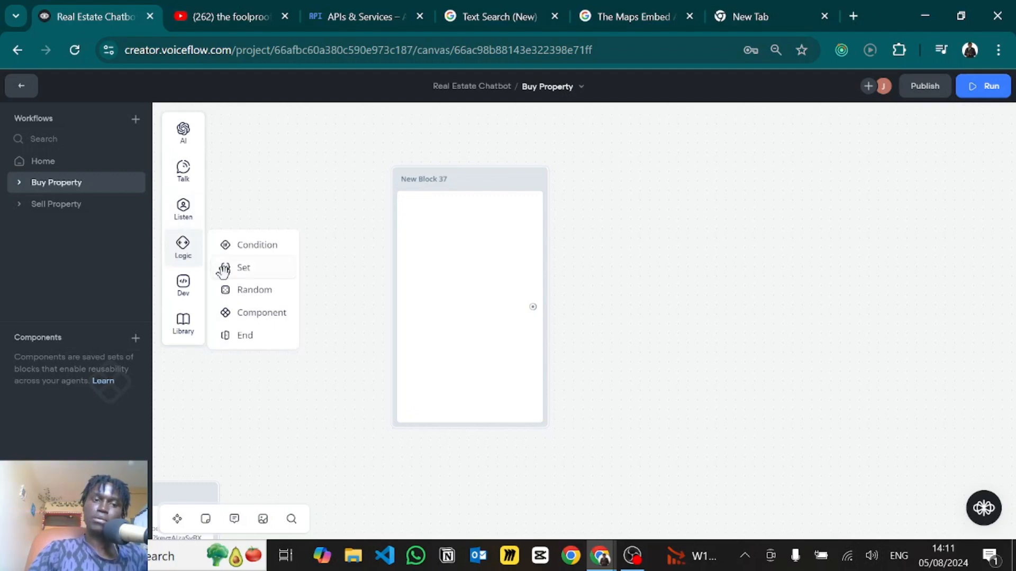
left_click_drag(223, 270, 459, 203)
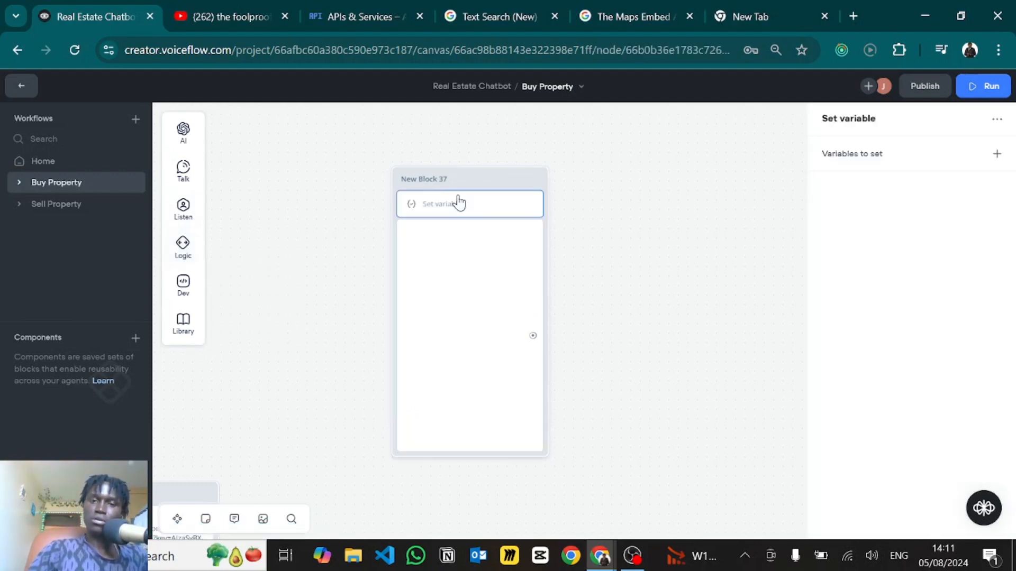
left_click(876, 156)
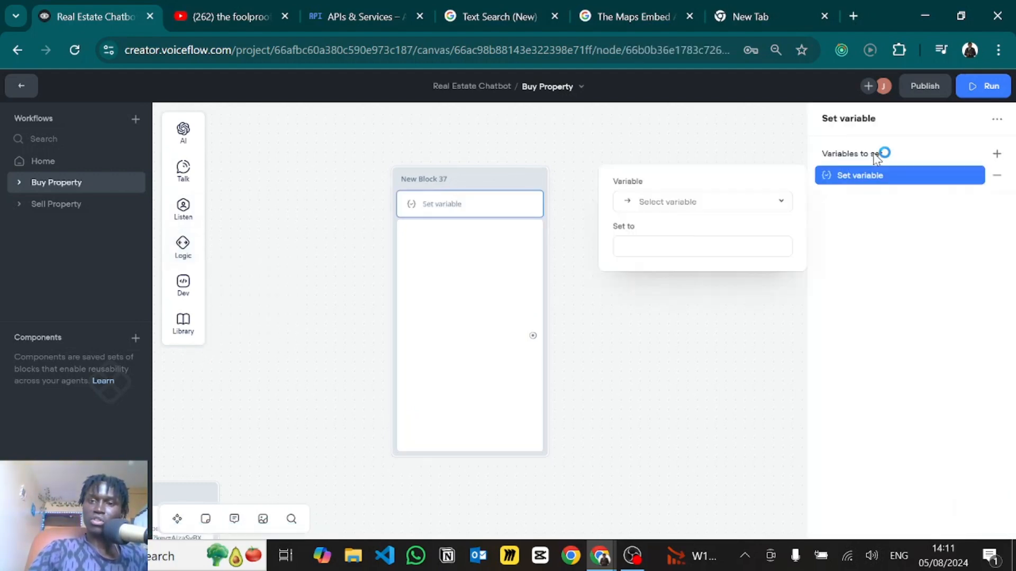
left_click(670, 206)
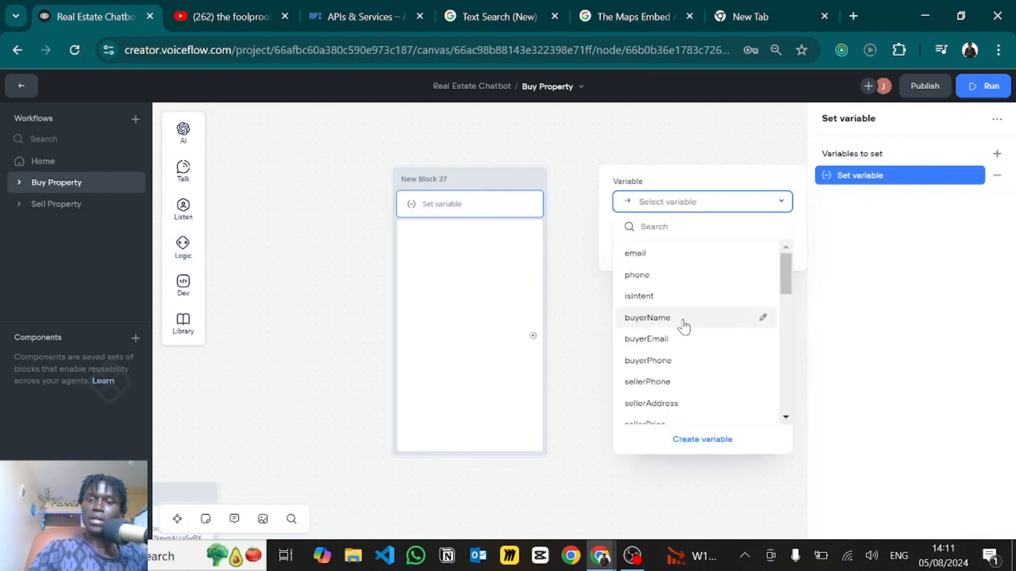
type("masp")
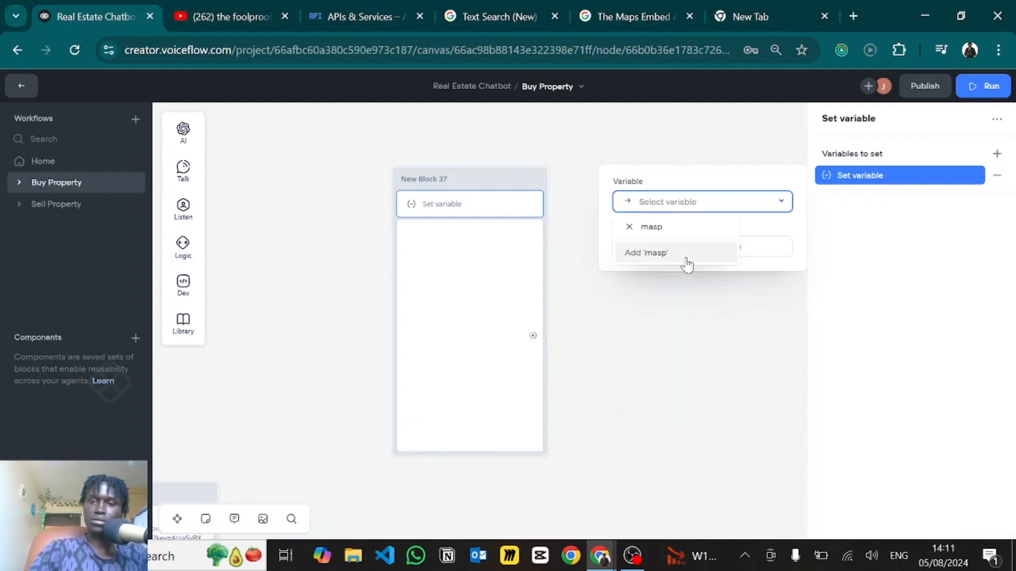
key("BackSpace")
key("BackSpace")
left_click(647, 252)
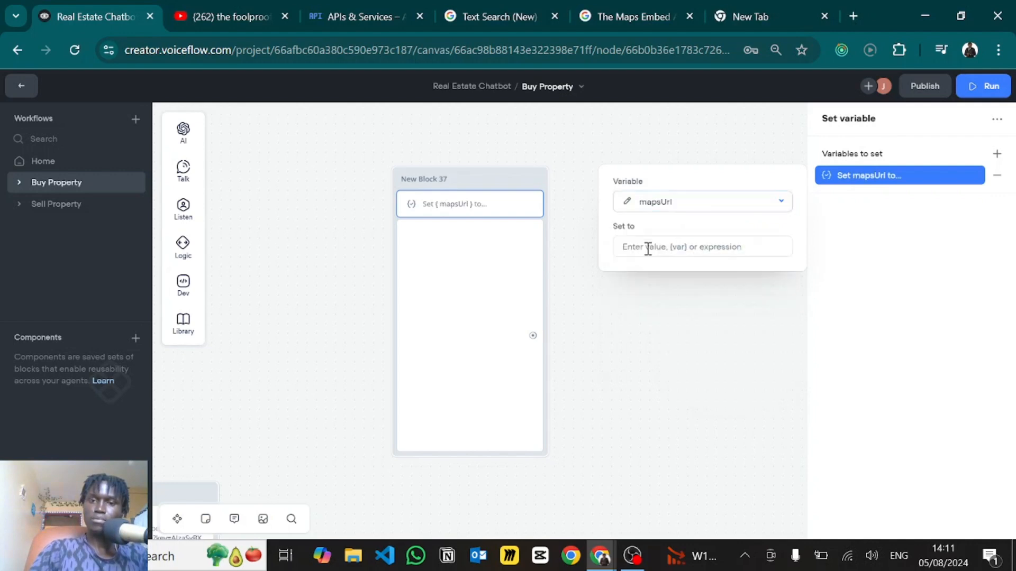
left_click(660, 247)
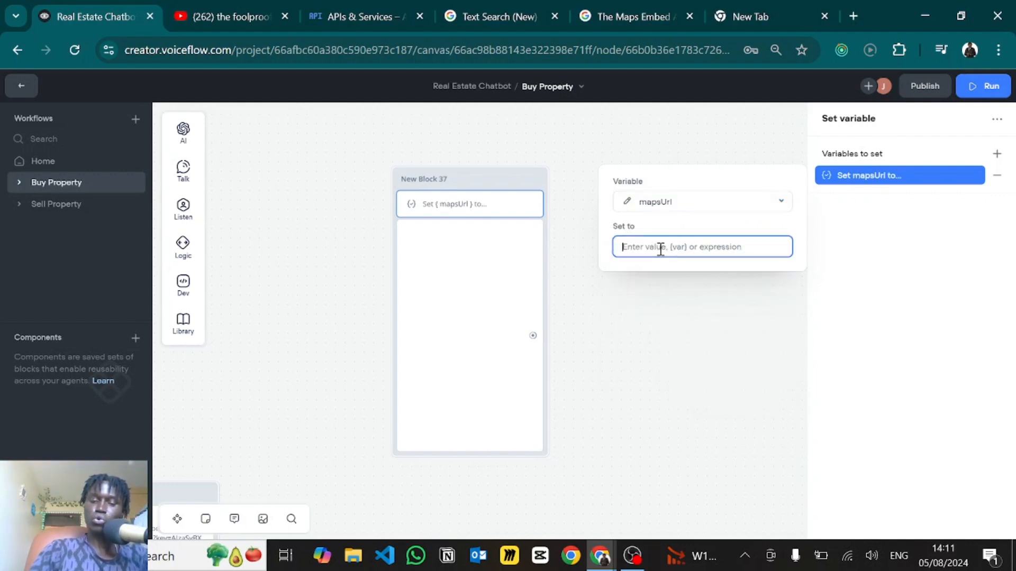
type("\"https://www.google.com/maps/embed/v1/place?key=dcsdfvdfgc\"+\"&q=place_id\"+{placeId}")
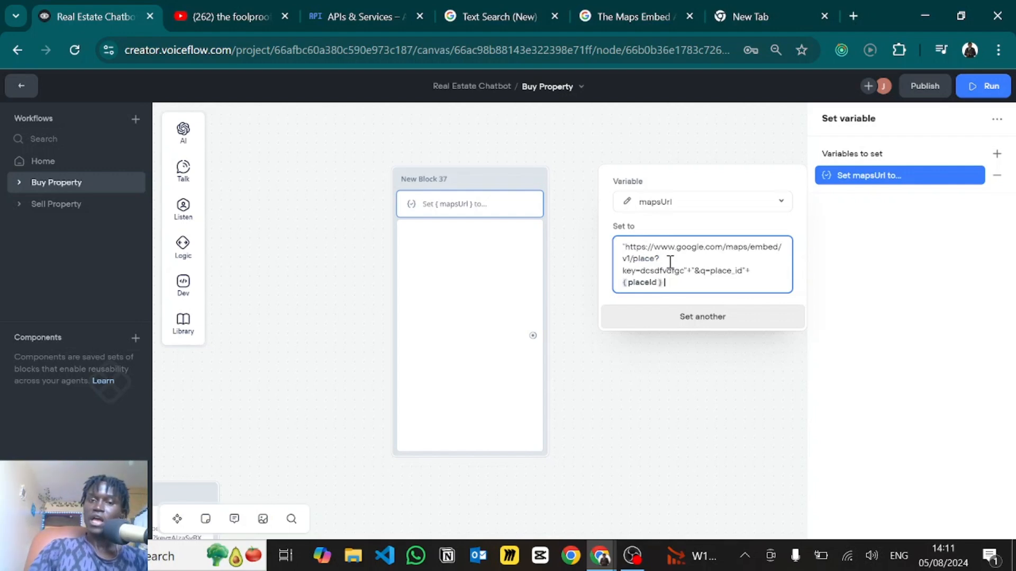
left_click_drag(684, 273, 647, 271)
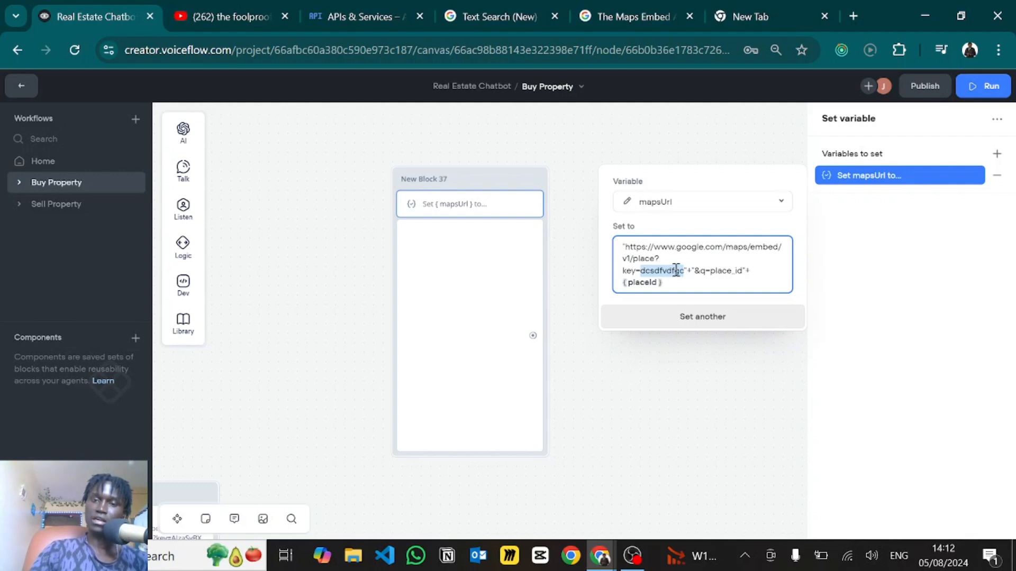
left_click(591, 365)
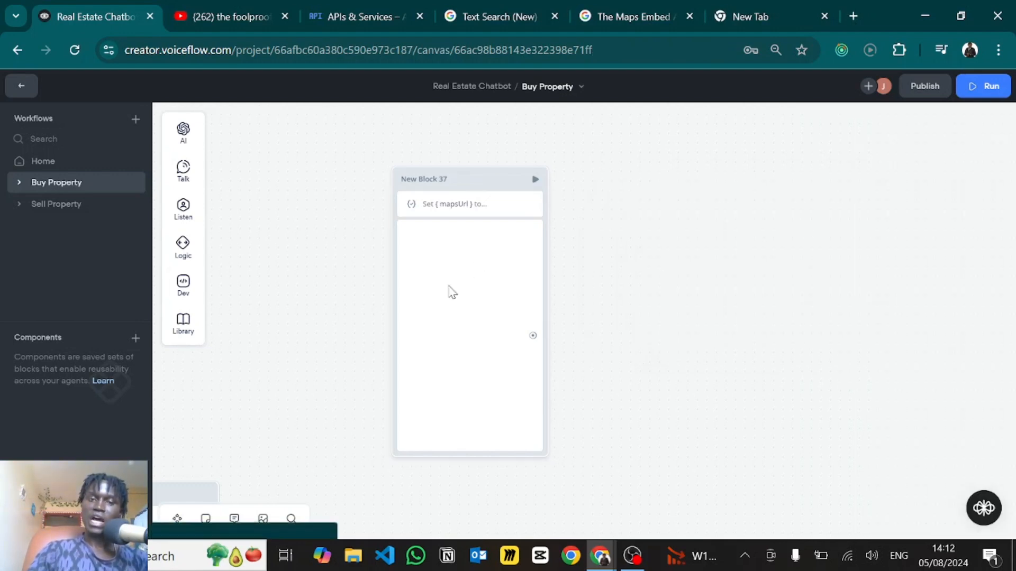
- Insert the {mapsUrl} variable as the iframe src in New Block 37's text reply
left_click(403, 233)
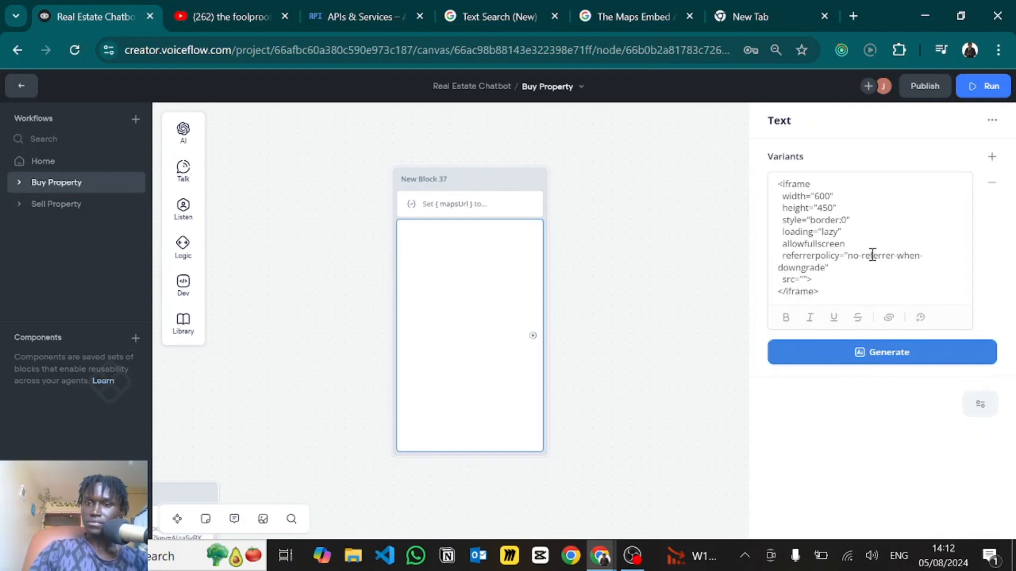
left_click(805, 280)
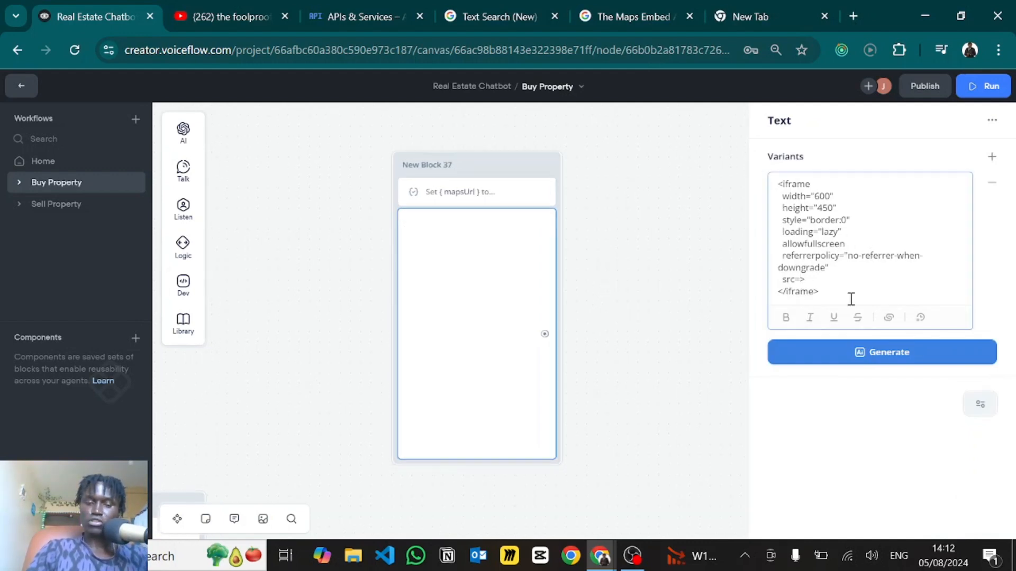
type("{masp")
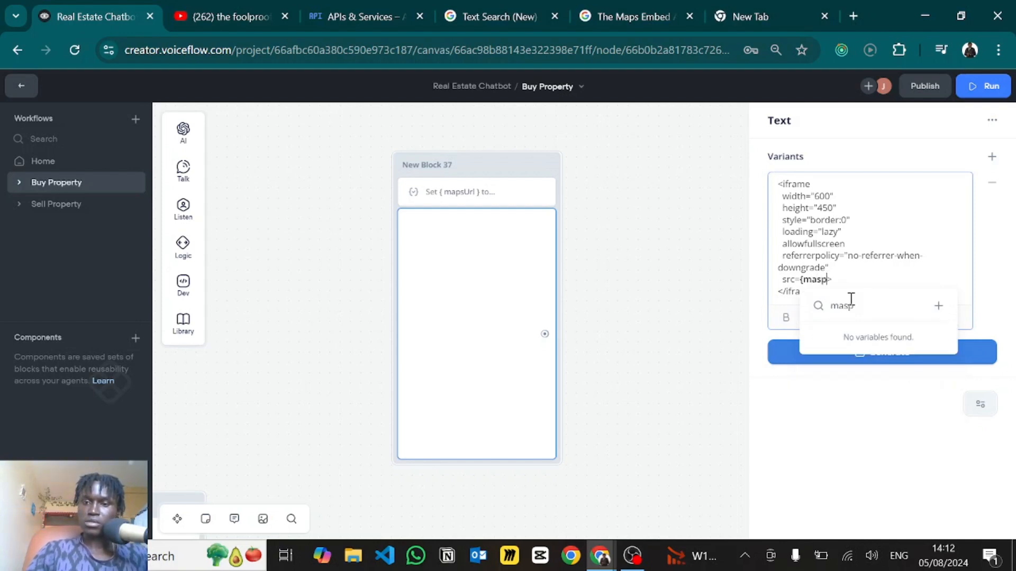
key("BackSpace")
key("BackSpace")
type("ps")
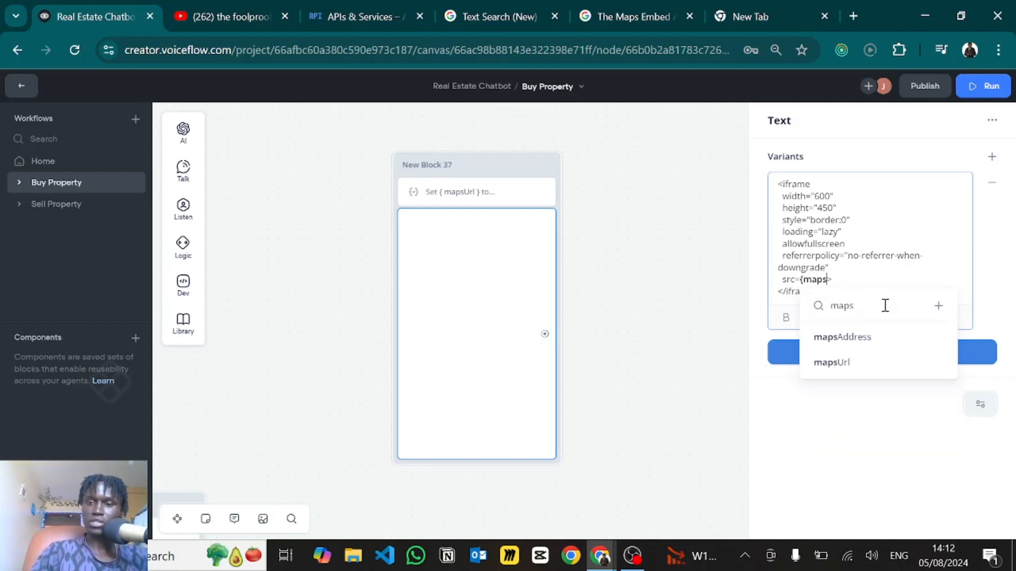
left_click(829, 362)
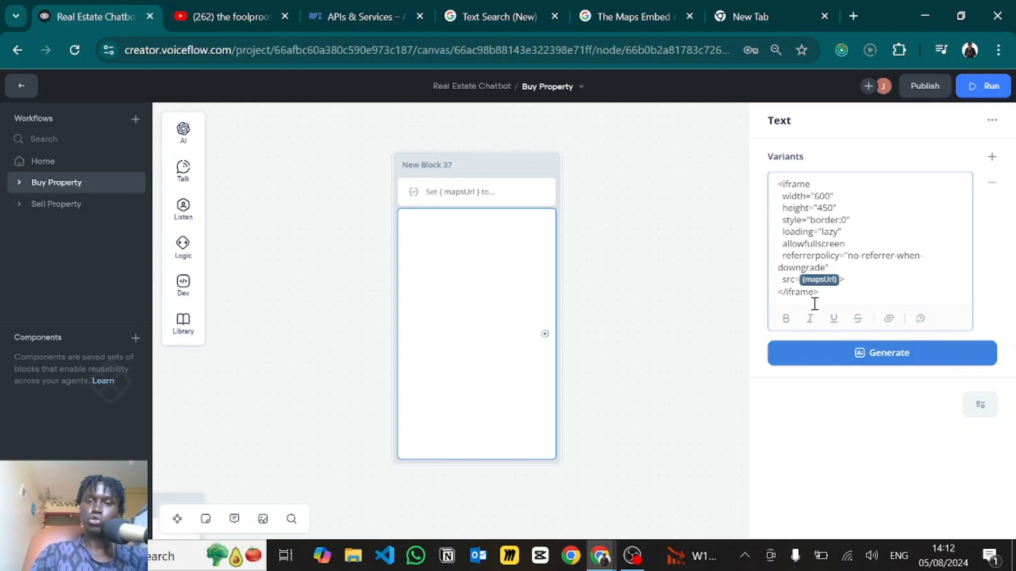
left_click(608, 299)
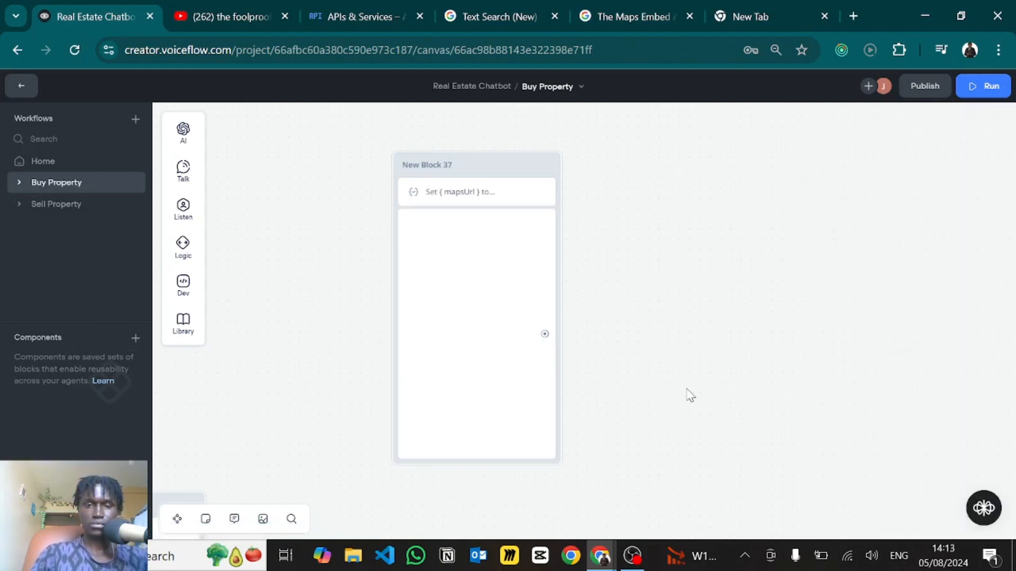
left_click_drag(699, 425, 337, 154)
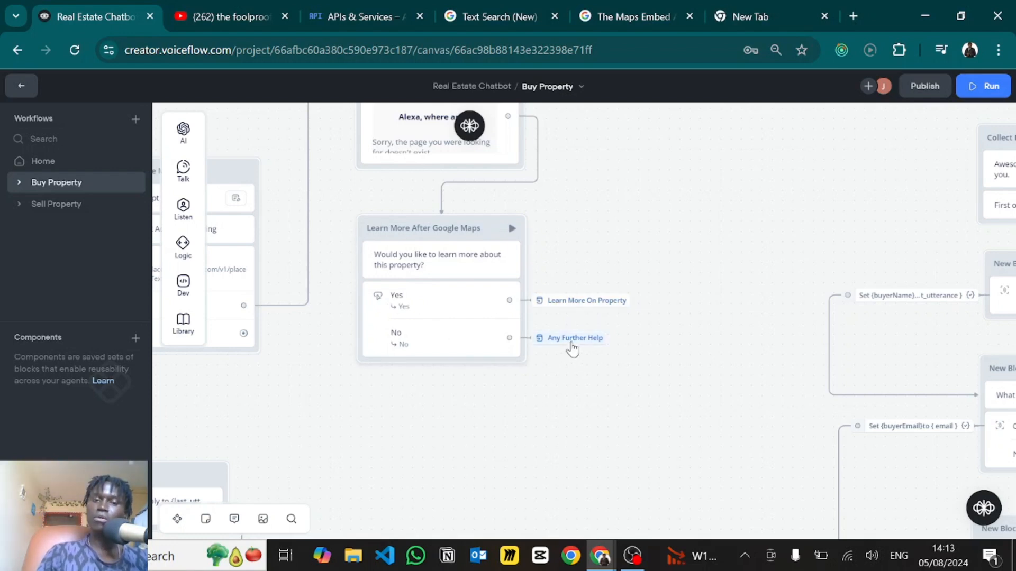
- Follow the link to the Any Further Help block and pan around it
left_click(571, 348)
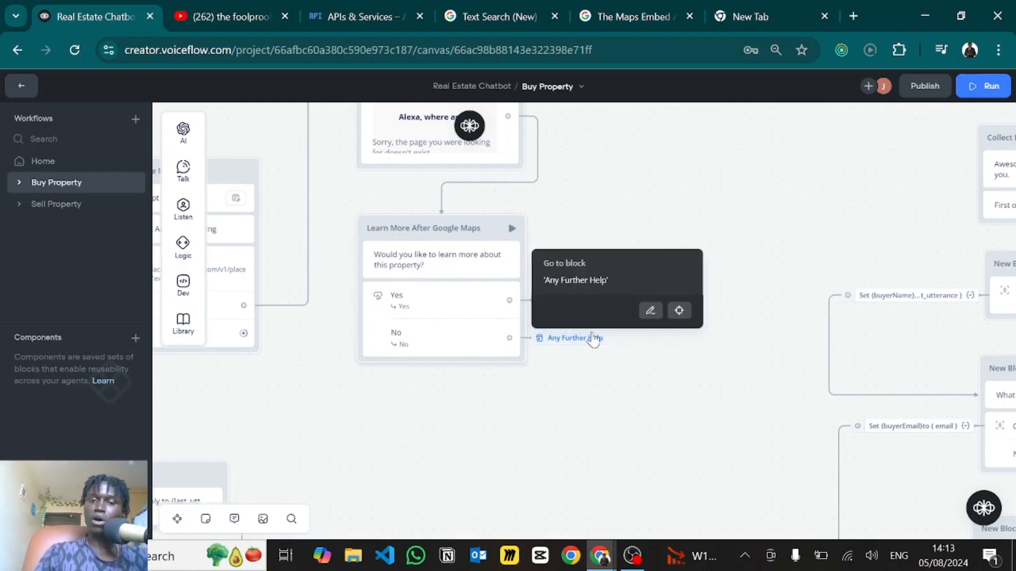
left_click(679, 312)
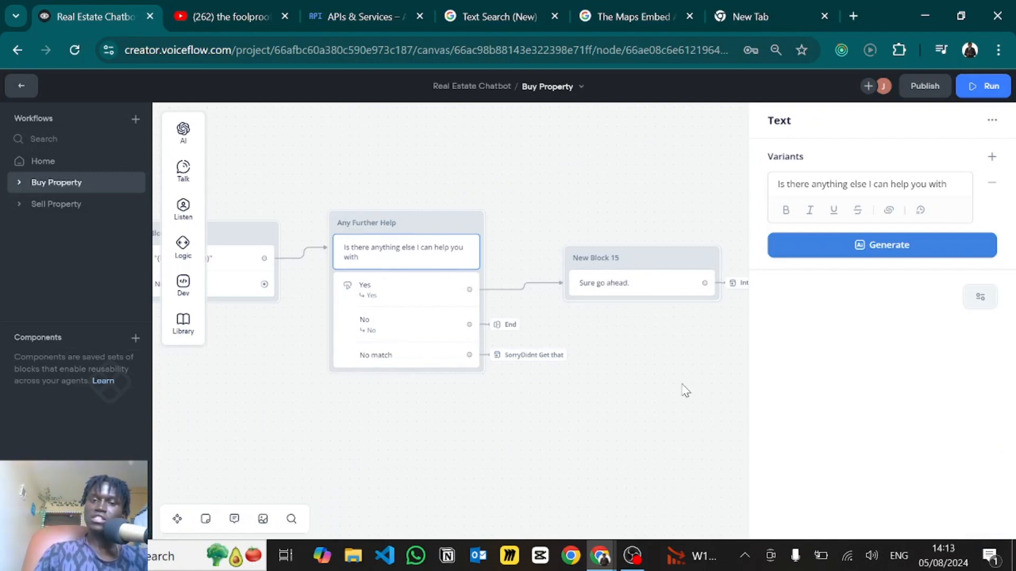
left_click_drag(686, 391, 580, 383)
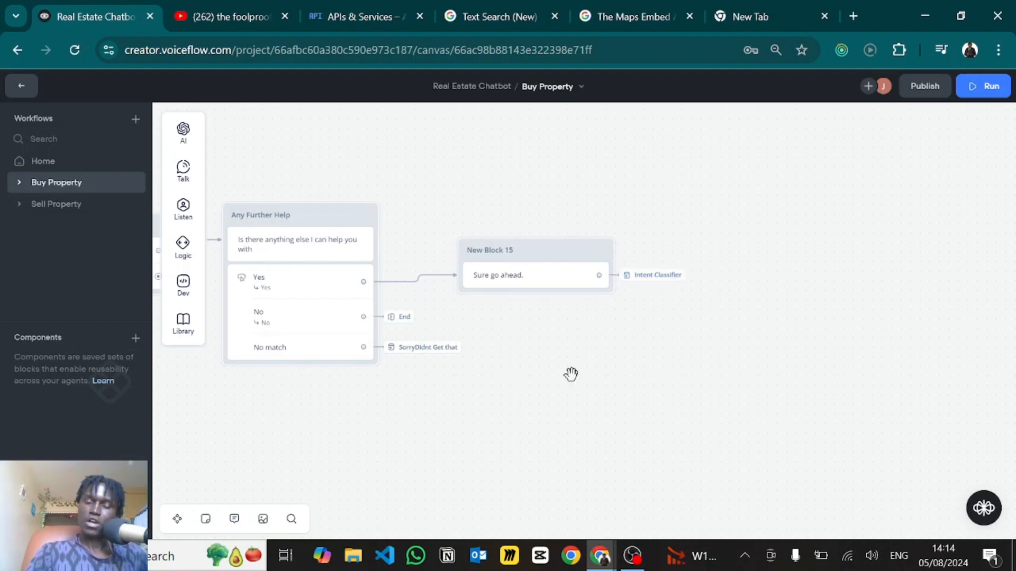
left_click_drag(570, 374, 618, 374)
- Jump to the Intent Classifier the reply leads to and zoom out over the looping flow
mouse_move(686, 282)
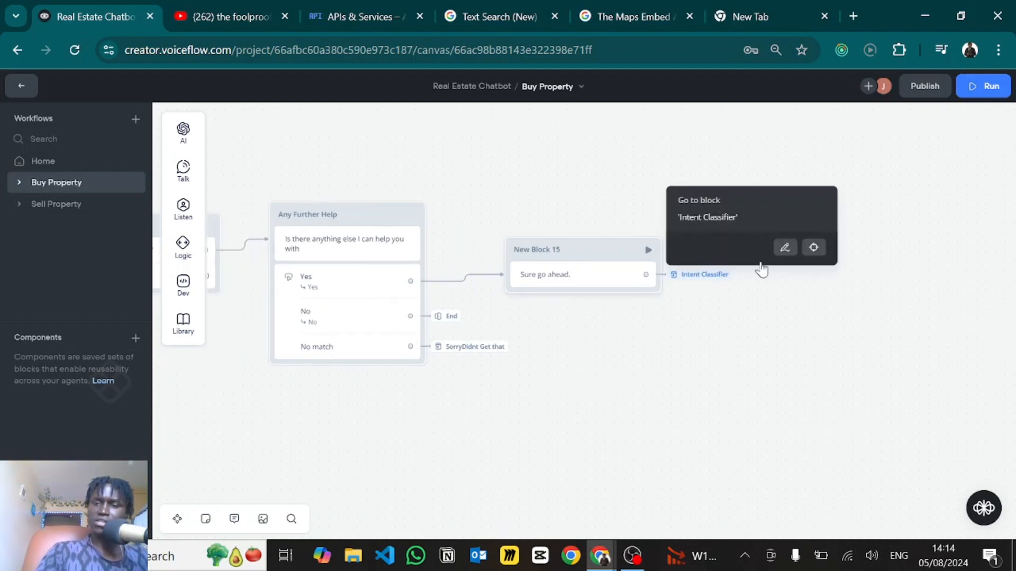
left_click(813, 249)
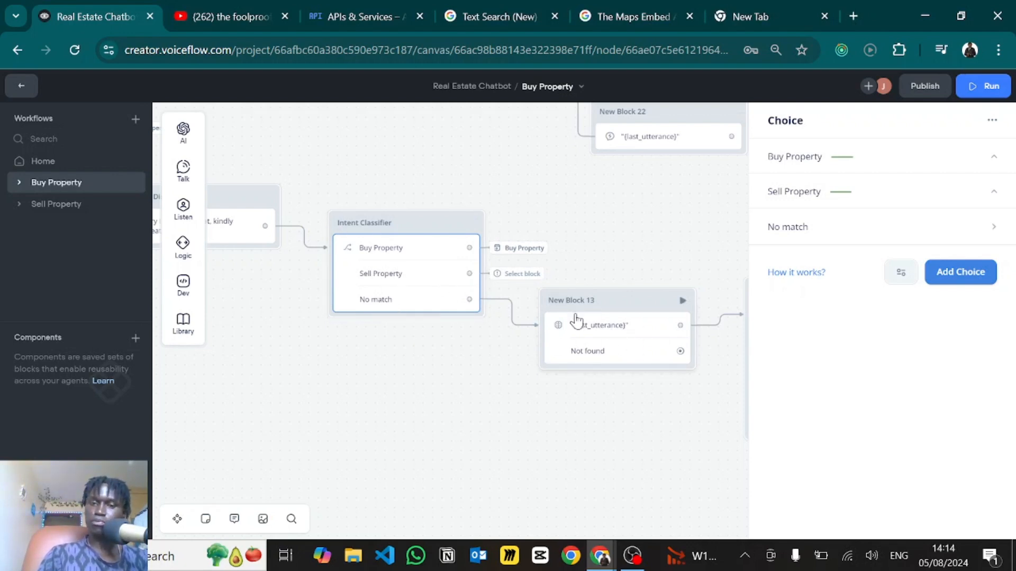
left_click_drag(598, 423, 331, 365)
left_click(624, 420)
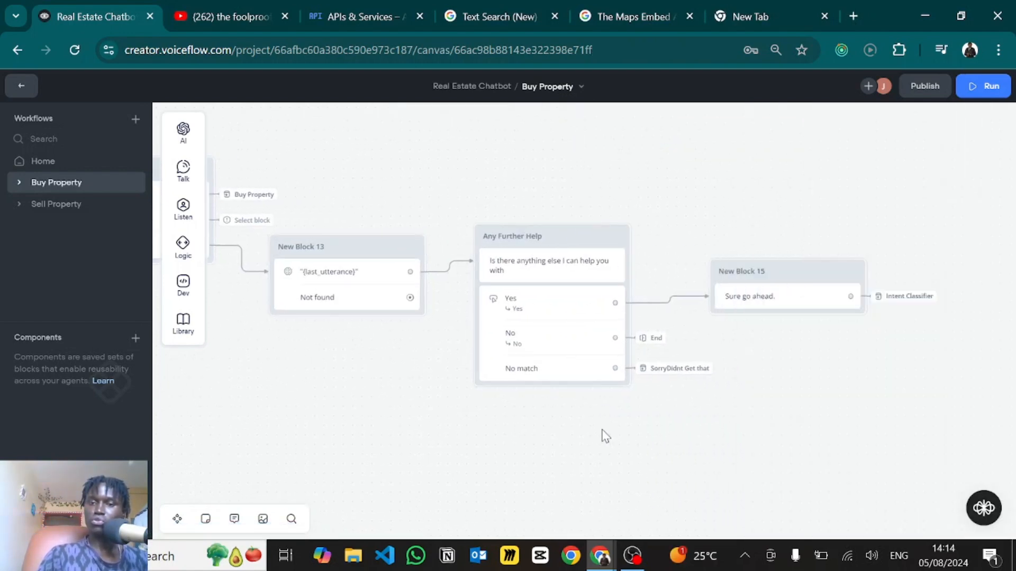
left_click_drag(601, 436, 463, 398)
scroll(729, 451, "down", 3)
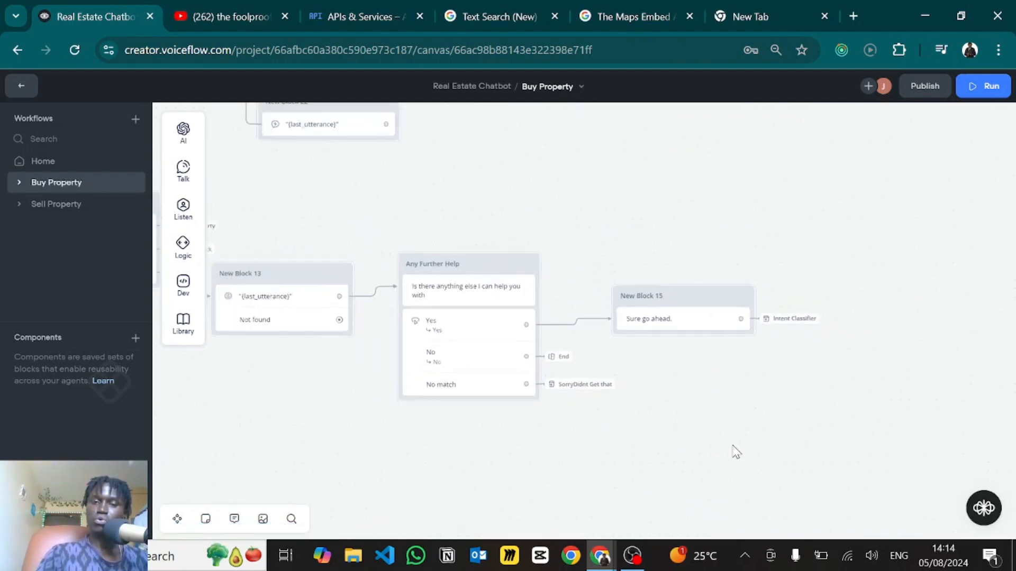
scroll(590, 278, "up", 5)
scroll(590, 278, "left", 5)
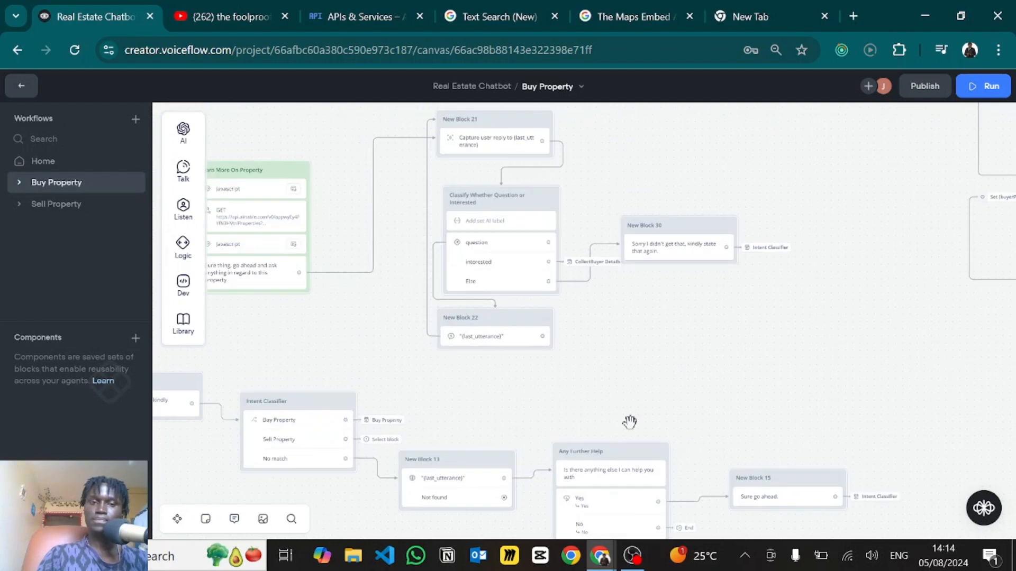
- Inspect New Block 17's propertyId script and the Learn More prompt text
scroll(576, 447, "left", 3)
scroll(451, 513, "up", 5)
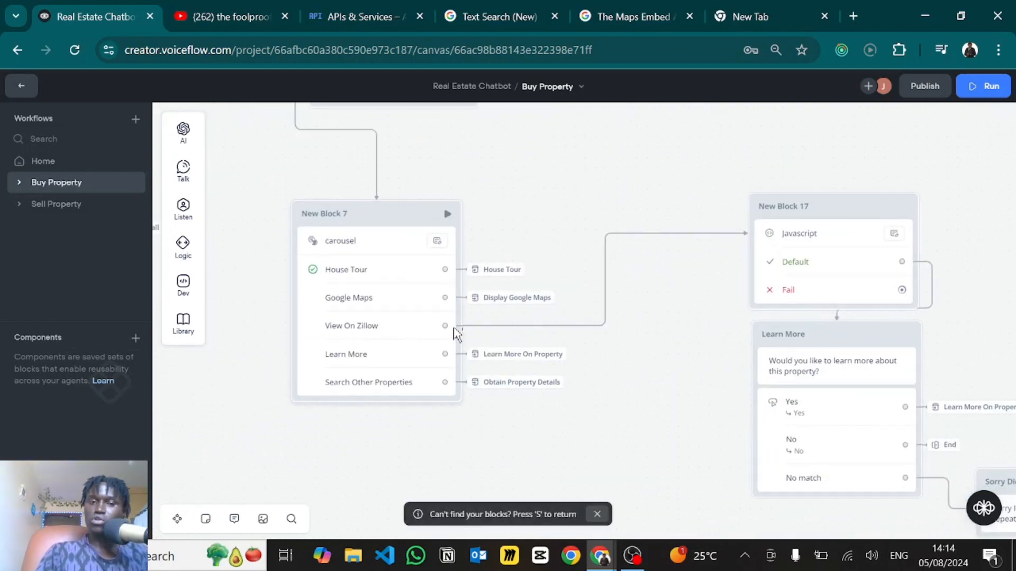
left_click(789, 267)
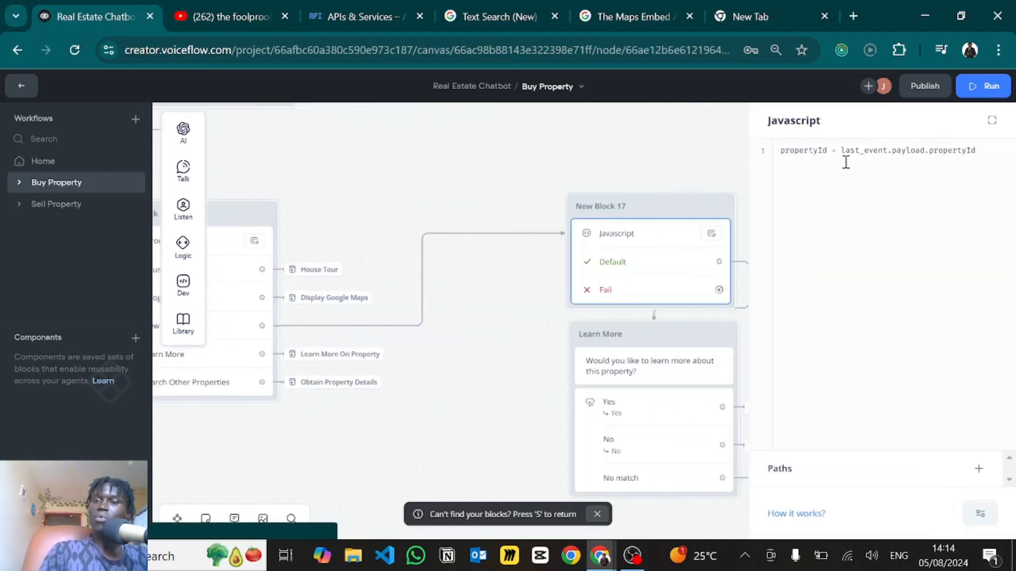
double_click(802, 152)
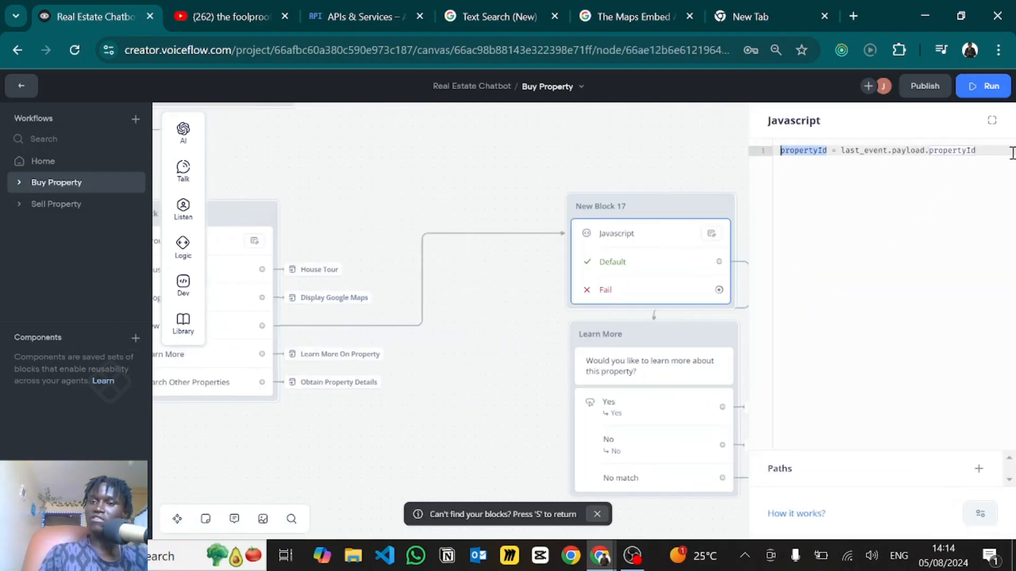
left_click(646, 368)
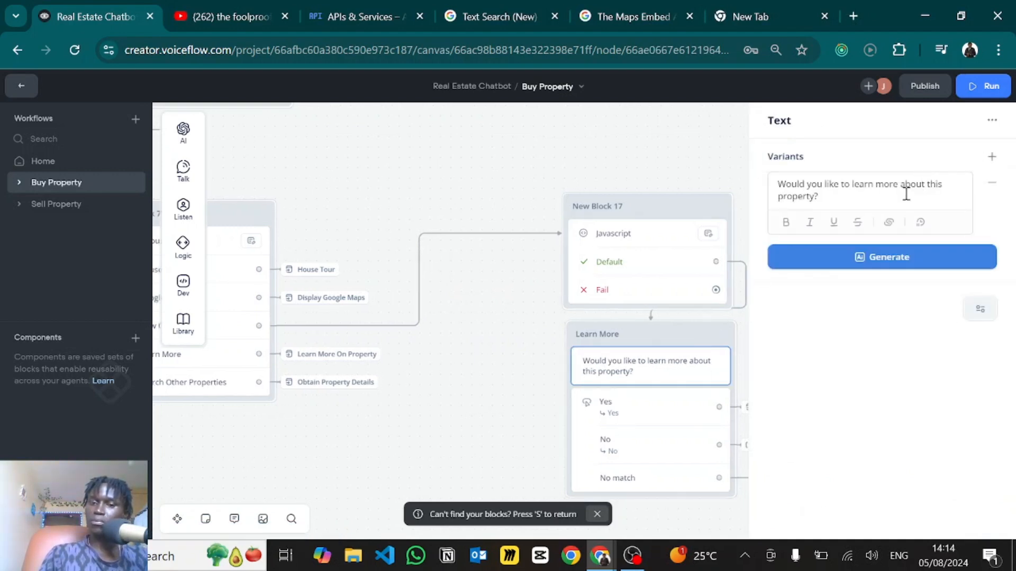
left_click_drag(480, 408, 265, 290)
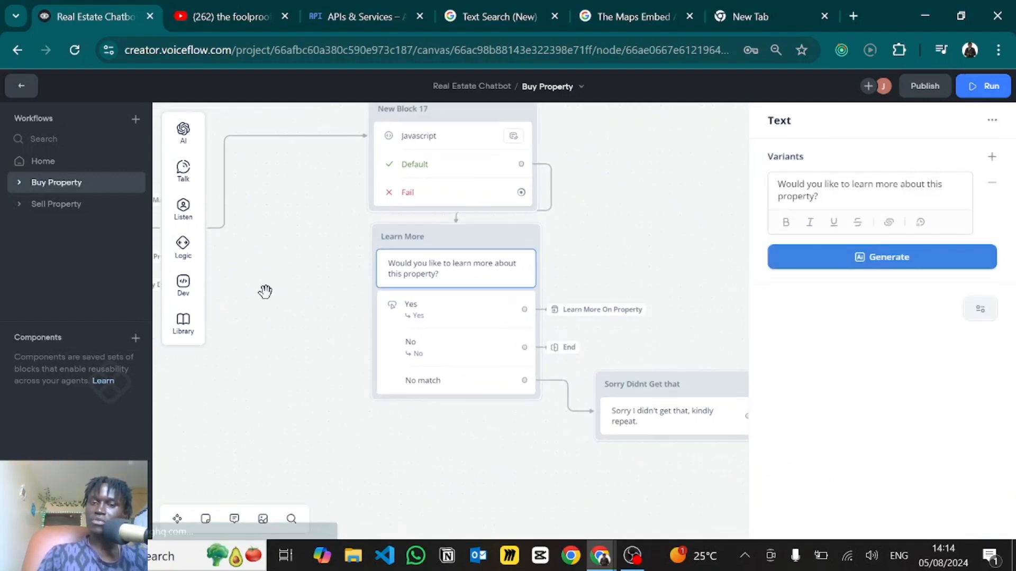
left_click(552, 317)
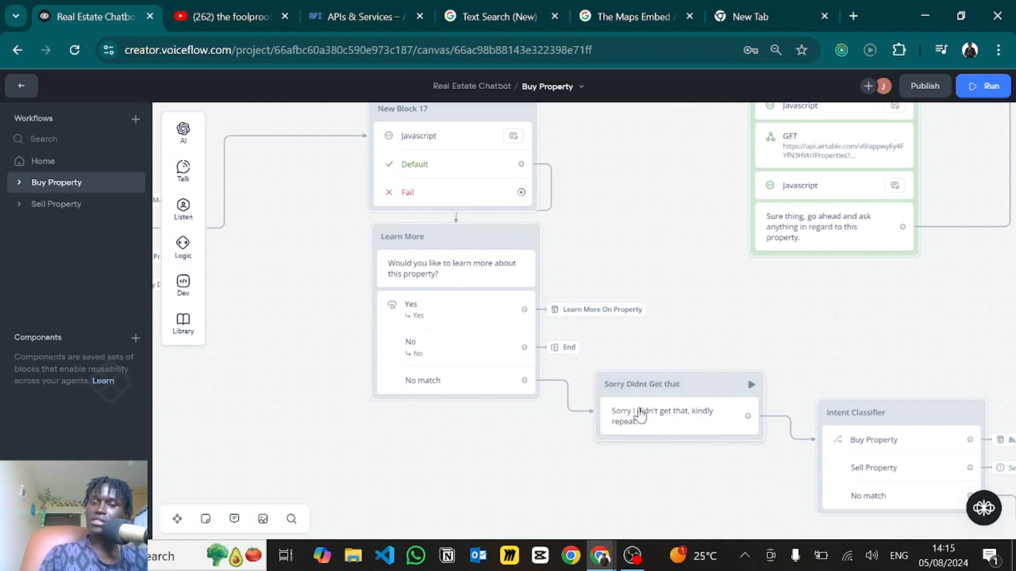
- Review the Intent Classifier's choices and No match path, then deselect the block
scroll(686, 477, "right", 5)
scroll(687, 476, "down", 3)
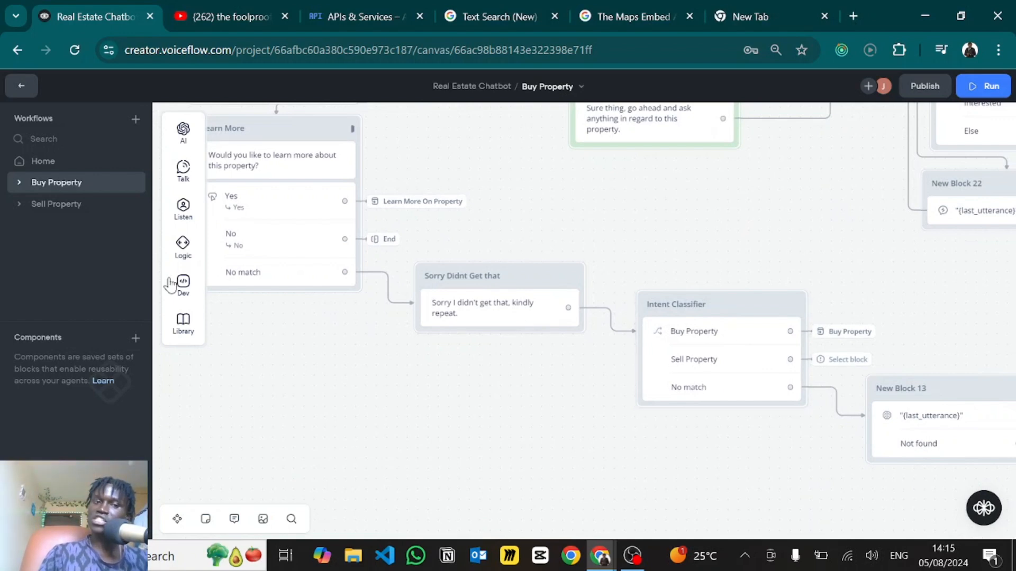
mouse_move(183, 209)
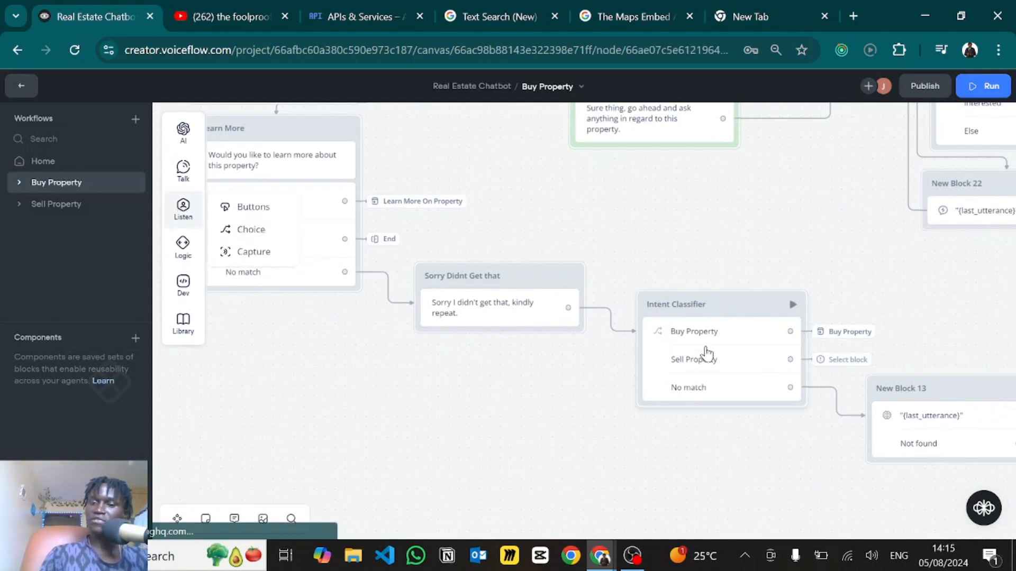
left_click(706, 354)
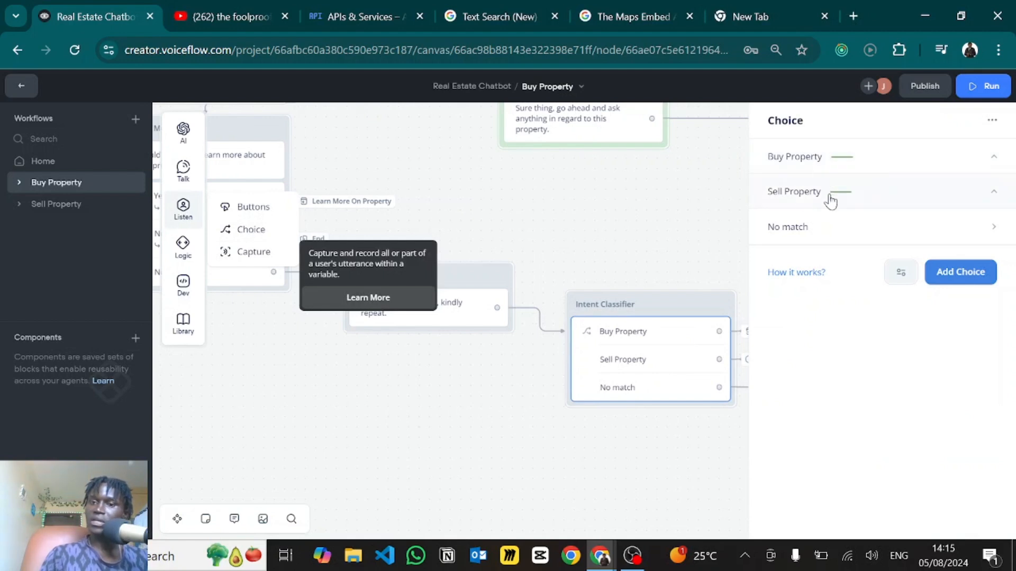
left_click(817, 229)
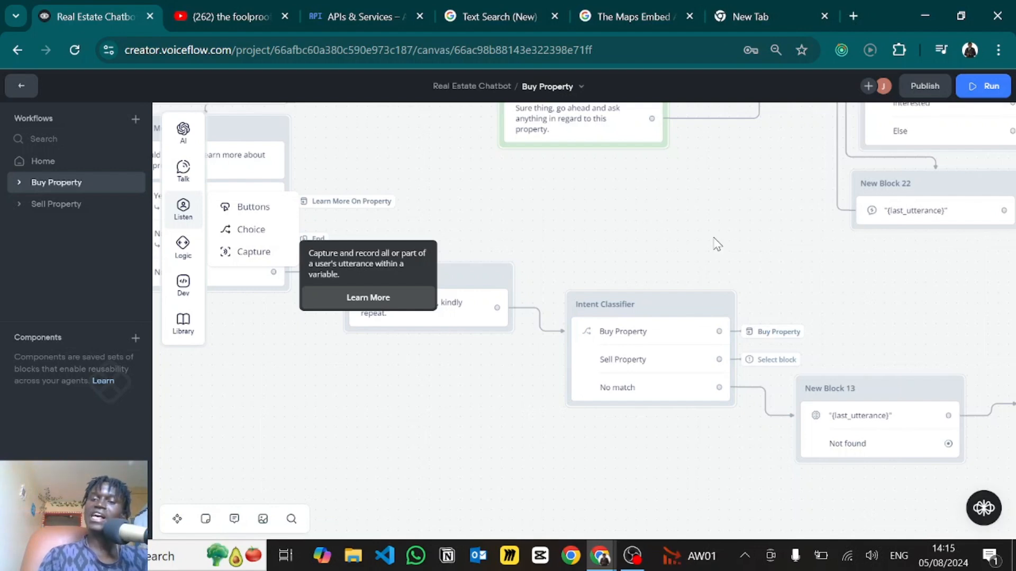
left_click_drag(716, 243, 515, 176)
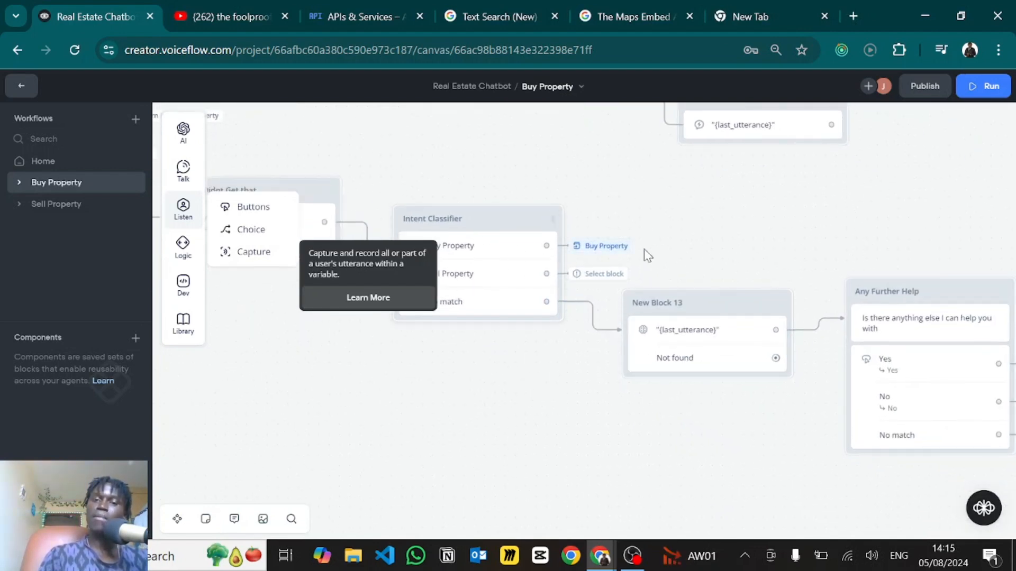
left_click(687, 249)
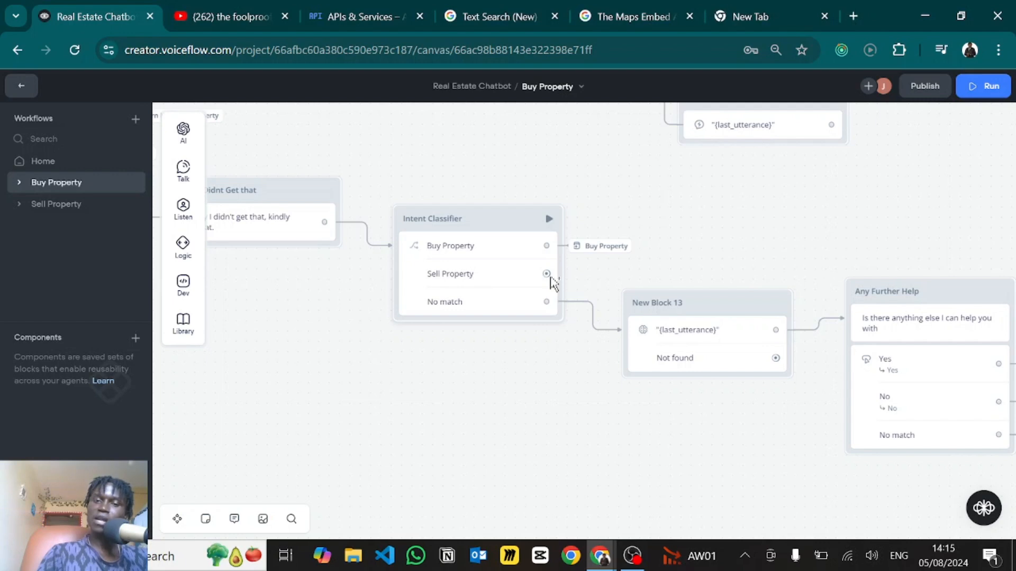
- Connect the Sell Property choice to a Go to Intent step targeting Sell Property
left_click_drag(550, 276, 582, 273)
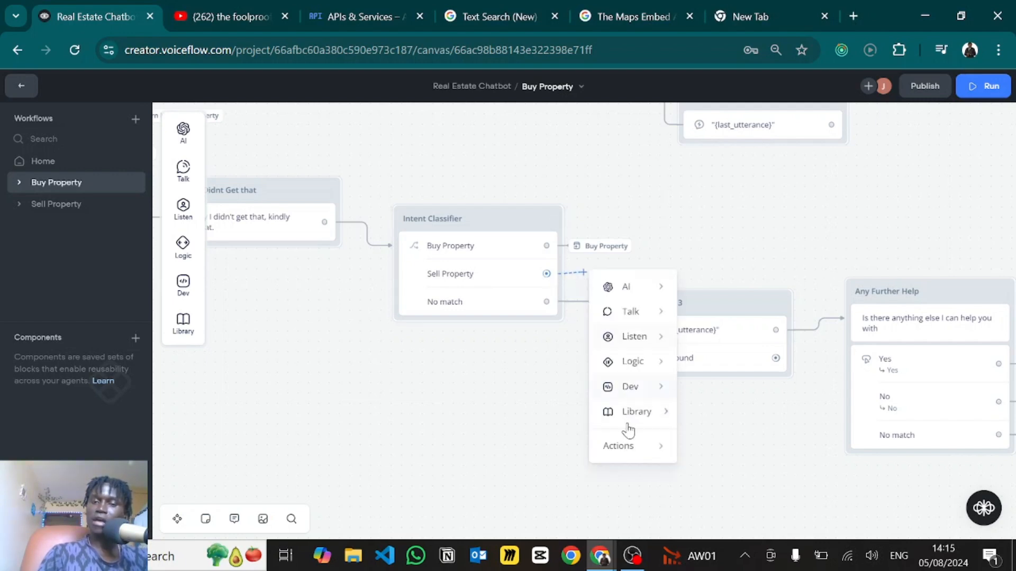
mouse_move(665, 465)
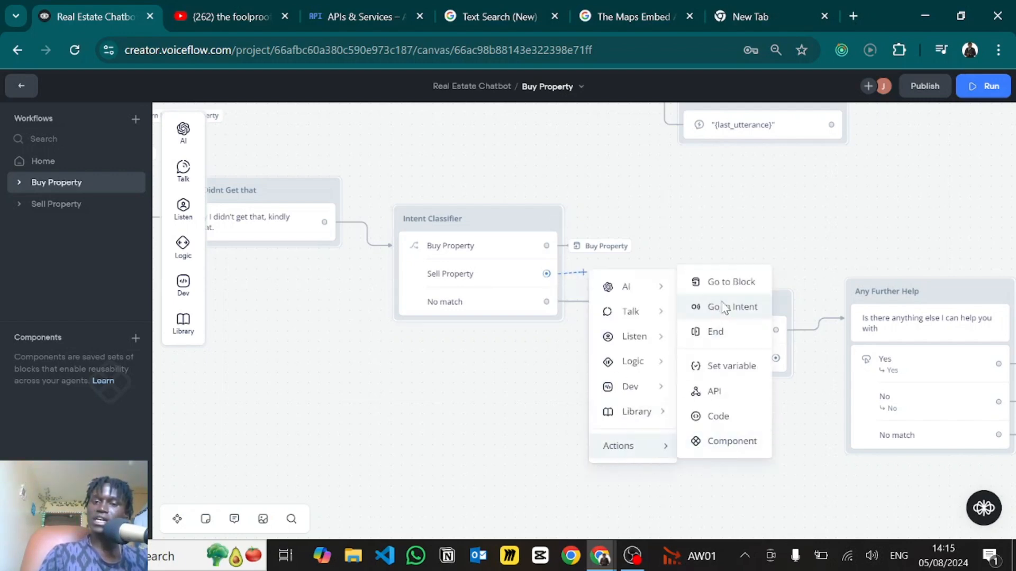
left_click(731, 306)
left_click(821, 162)
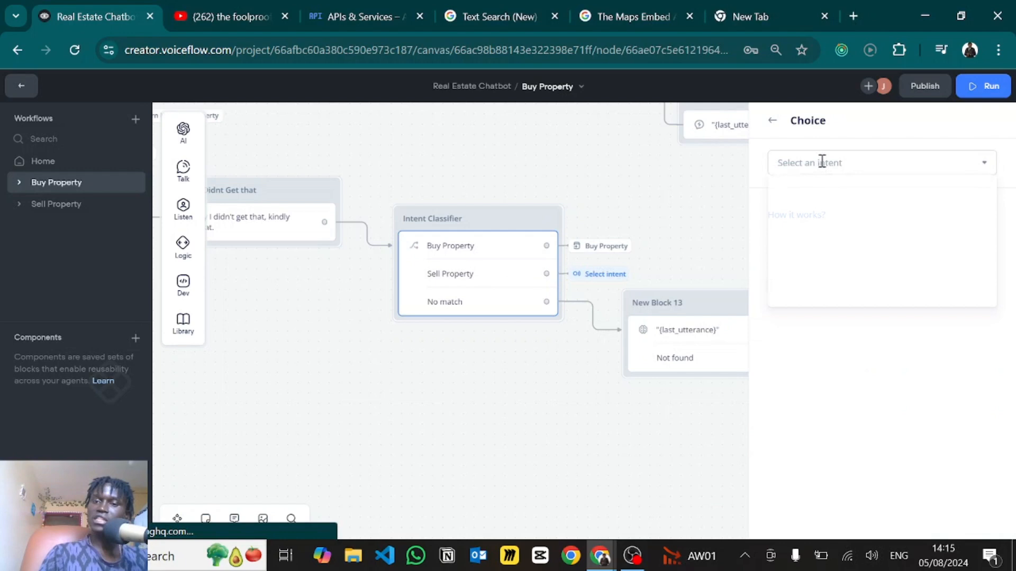
mouse_move(791, 294)
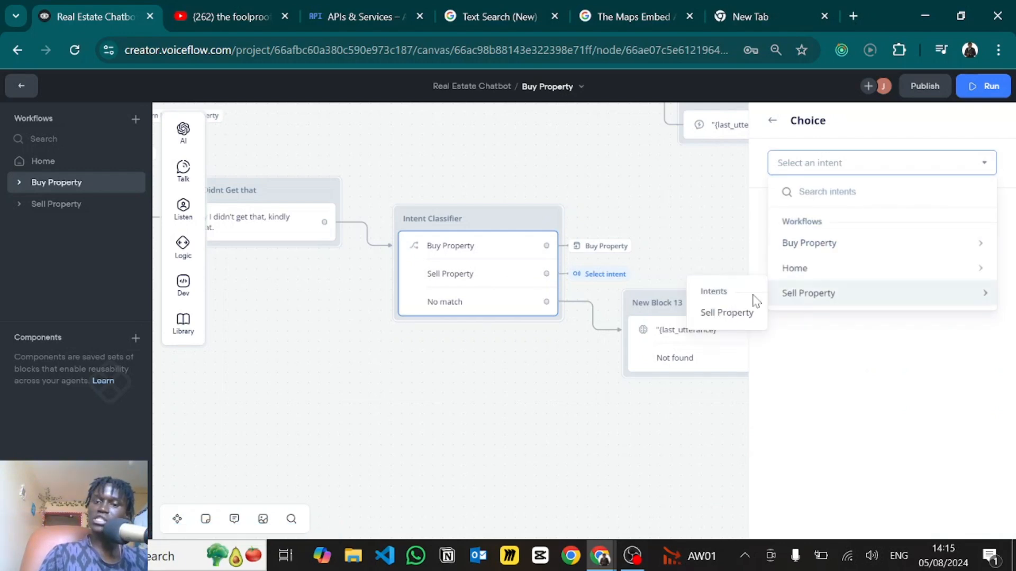
left_click(724, 316)
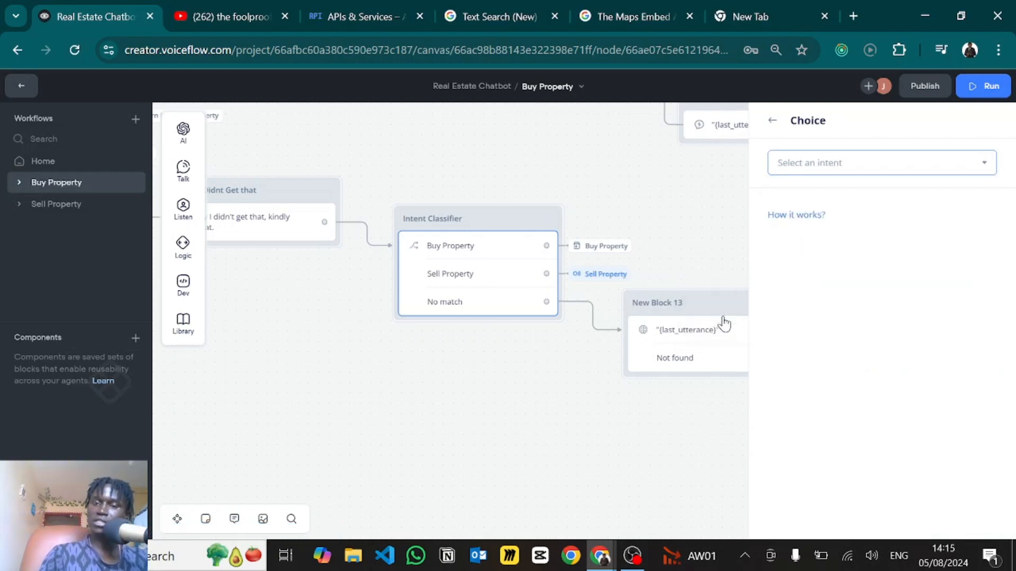
left_click(504, 375)
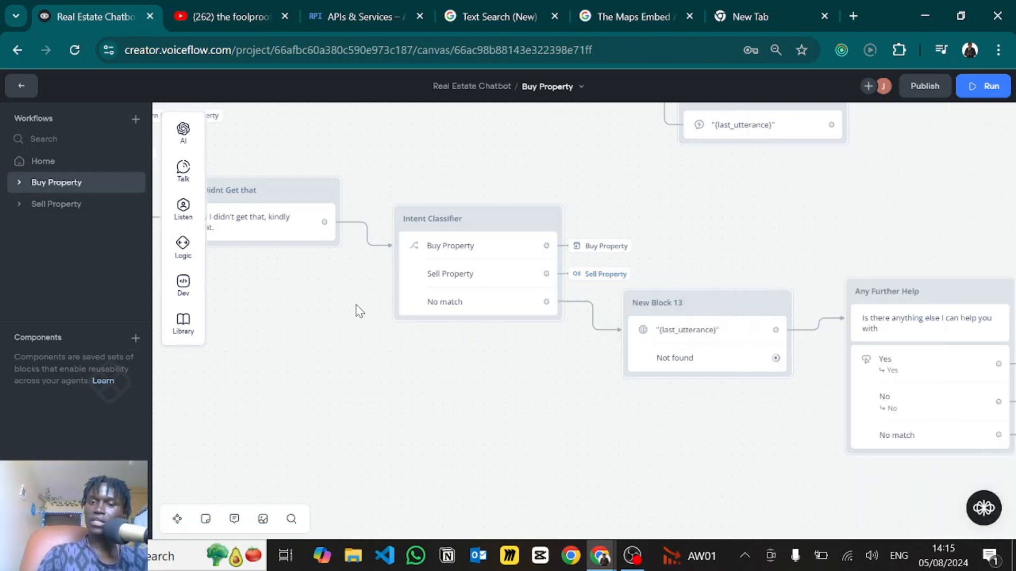
scroll(524, 395, "right", 5)
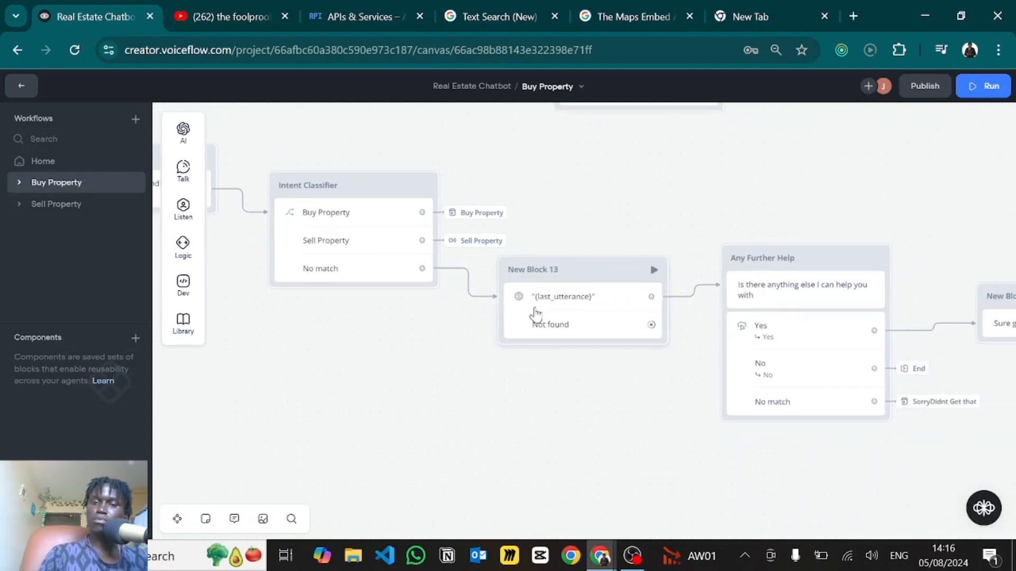
left_click(536, 314)
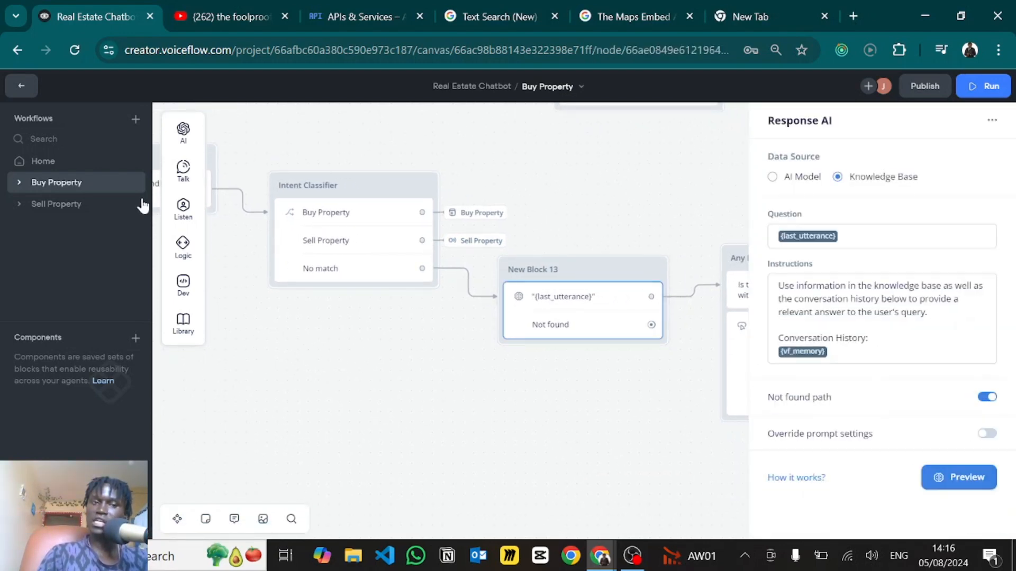
mouse_move(185, 133)
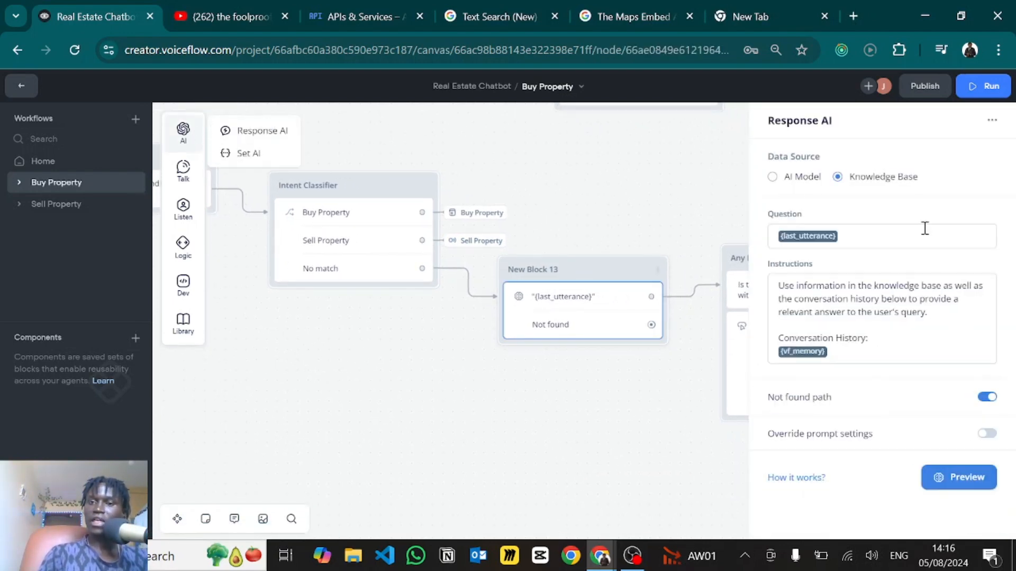
left_click(839, 319)
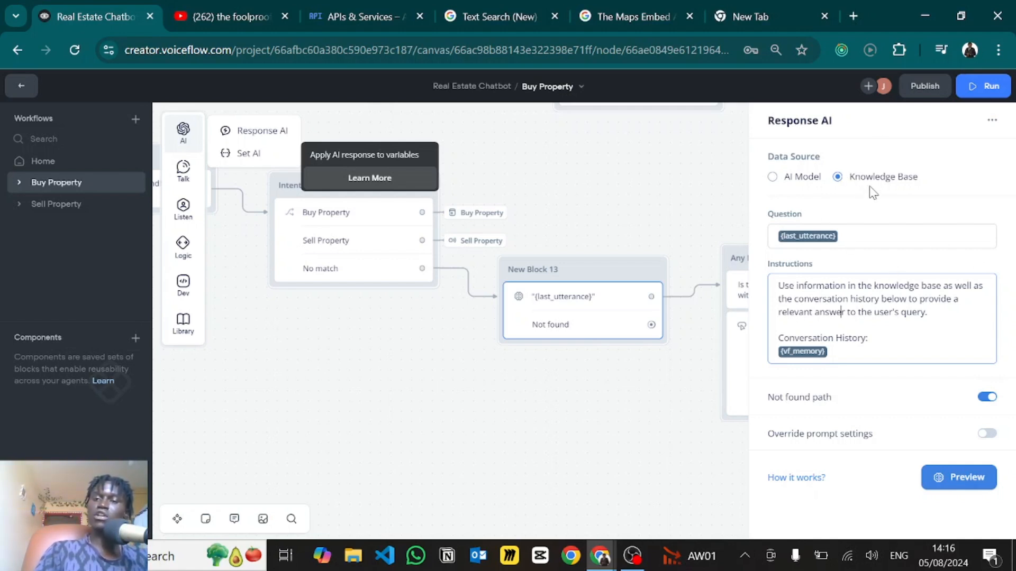
left_click(618, 214)
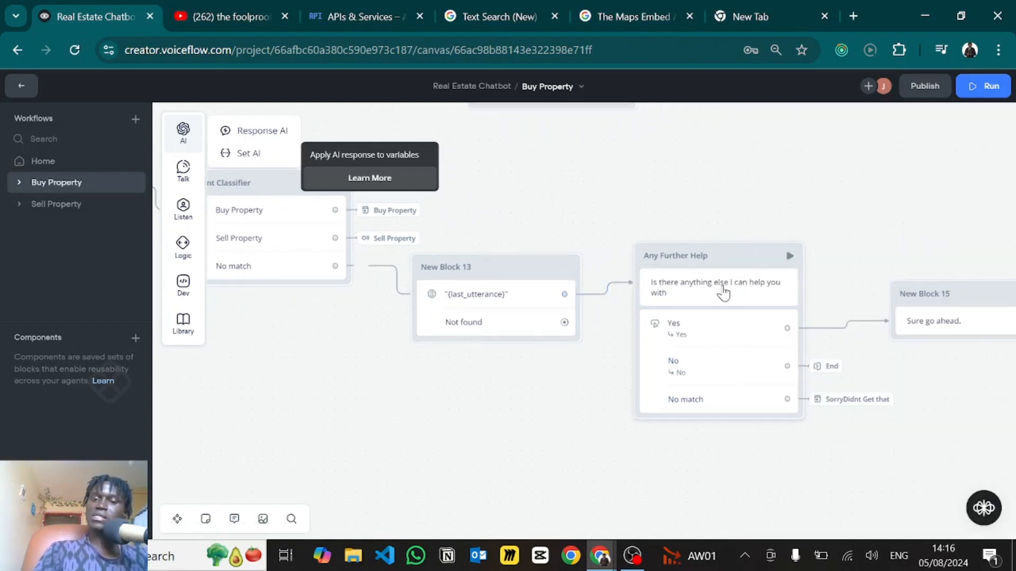
- Pan across the flow to bring the carousel block New Block 7 into view
left_click_drag(685, 471, 519, 443)
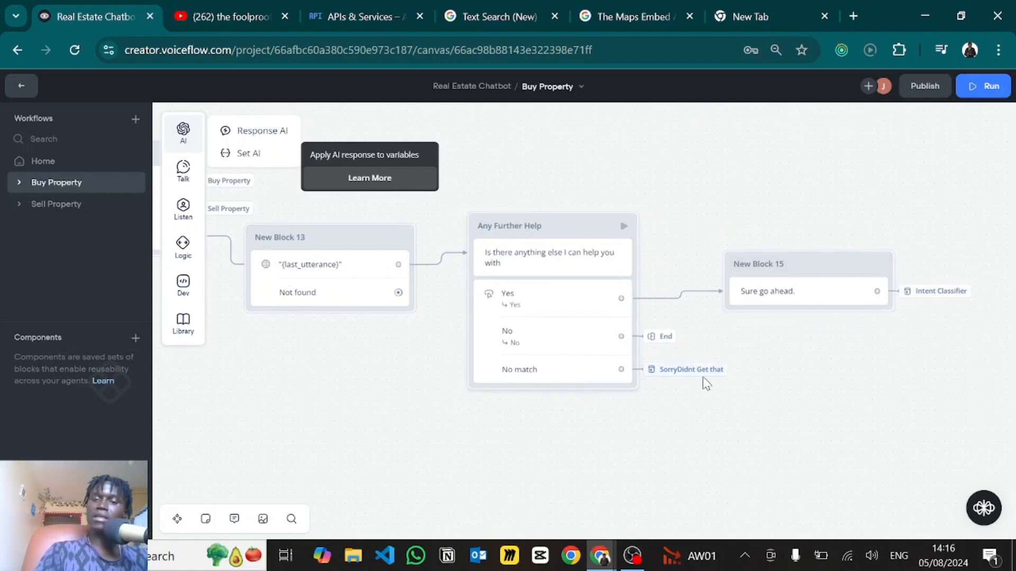
scroll(609, 431, "down", 2)
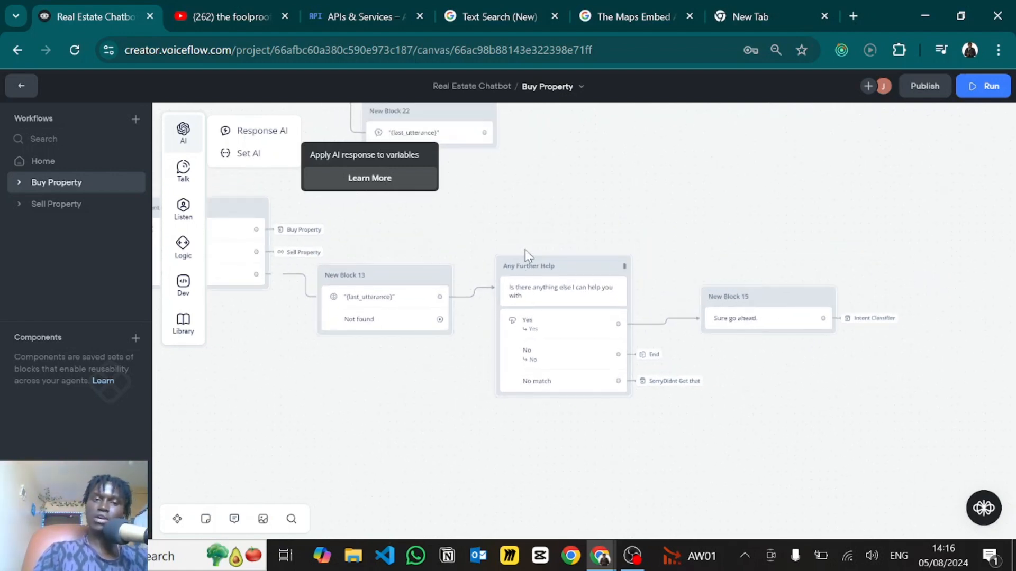
left_click_drag(490, 208, 955, 192)
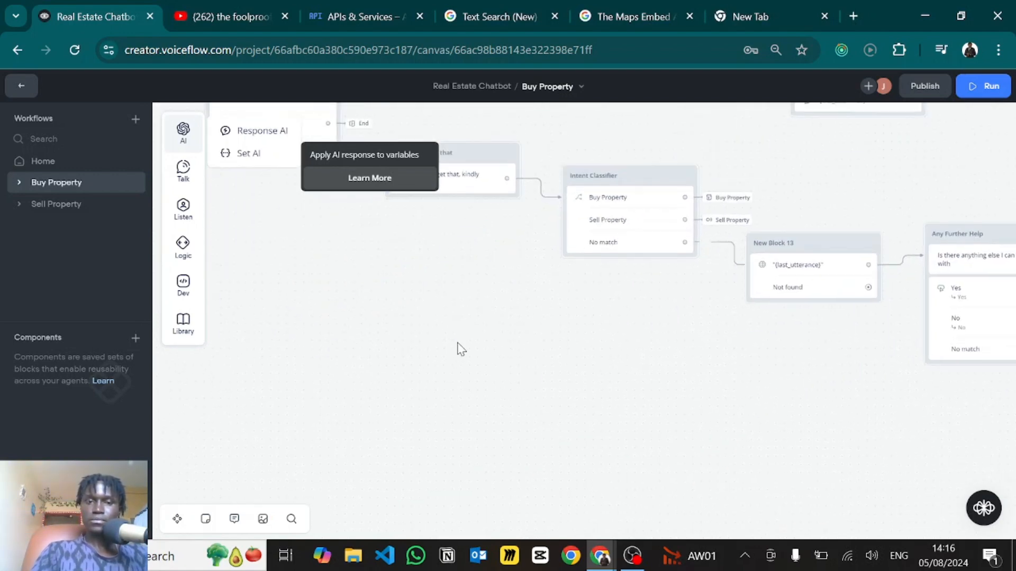
left_click_drag(461, 349, 770, 466)
left_click_drag(569, 446, 675, 496)
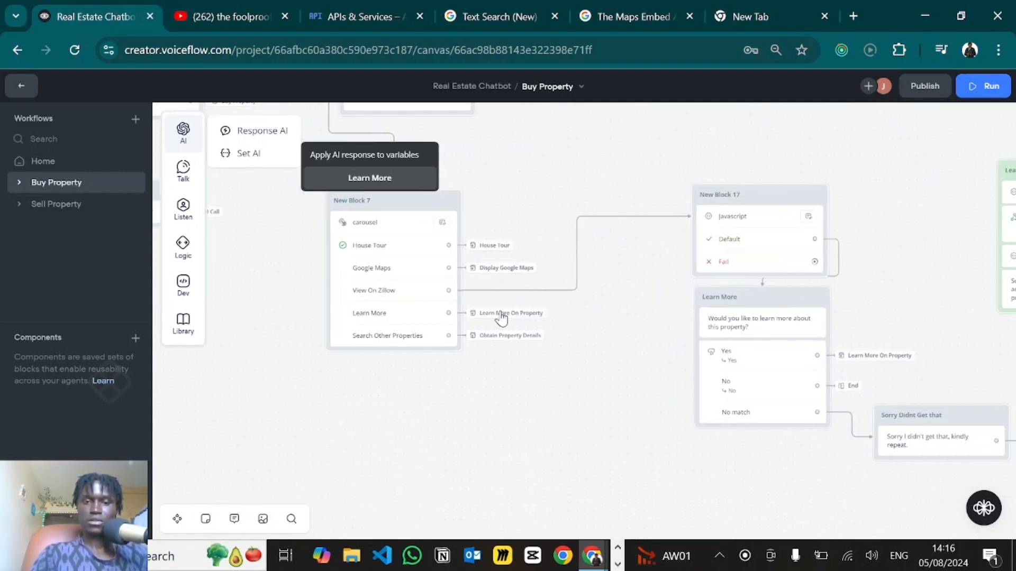
scroll(562, 317, "up", 3)
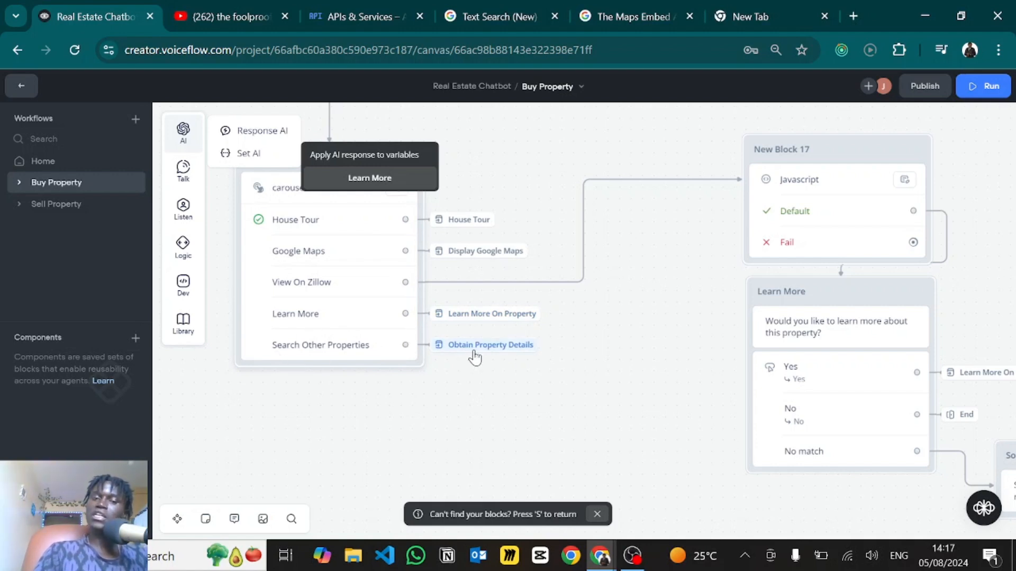
- Follow the Search Other Properties link to the Obtain Property Details prompt and close it
mouse_move(475, 358)
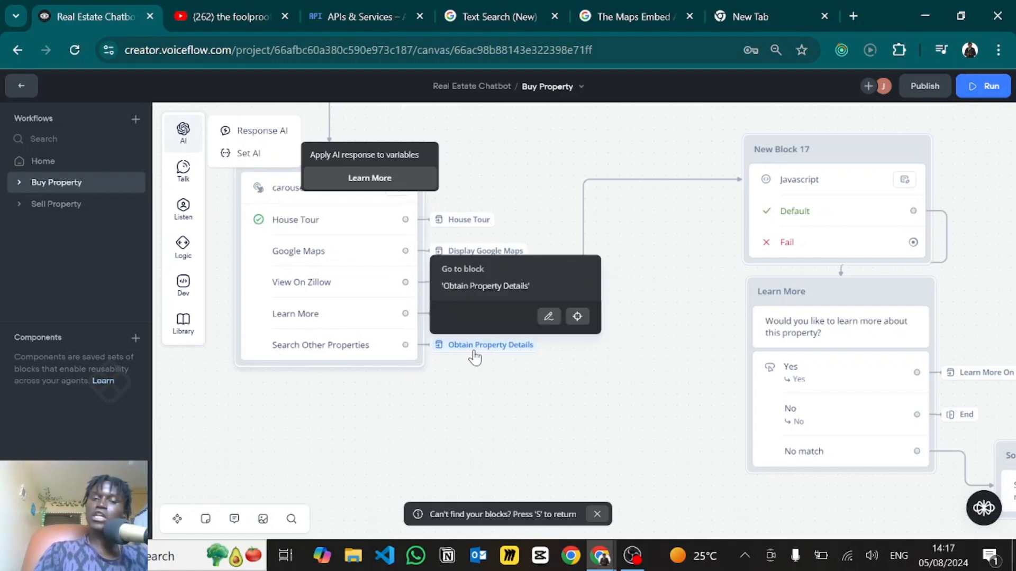
left_click(578, 318)
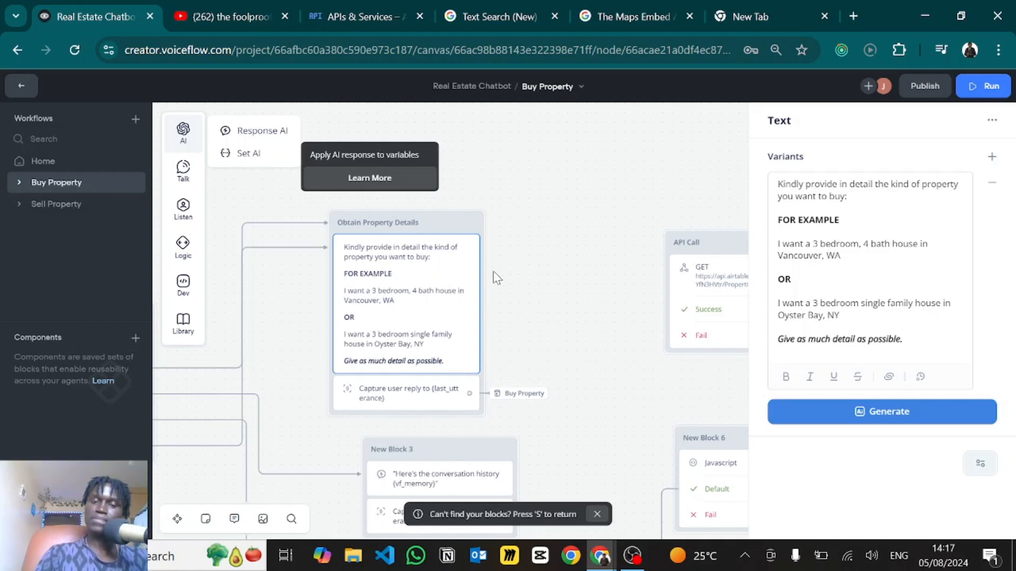
scroll(572, 375, "down", 5)
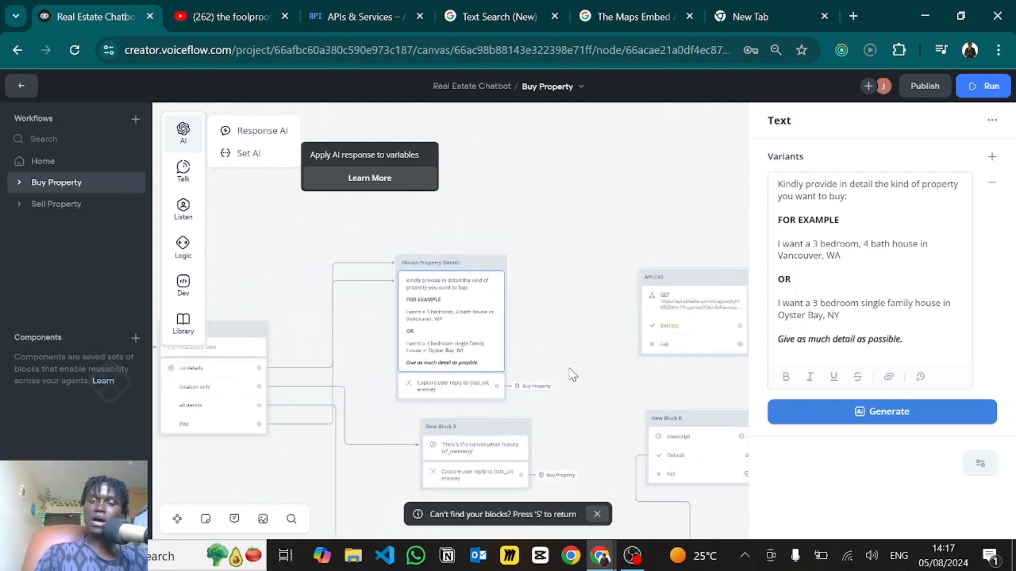
scroll(461, 299, "down", 3)
scroll(424, 229, "right", 2)
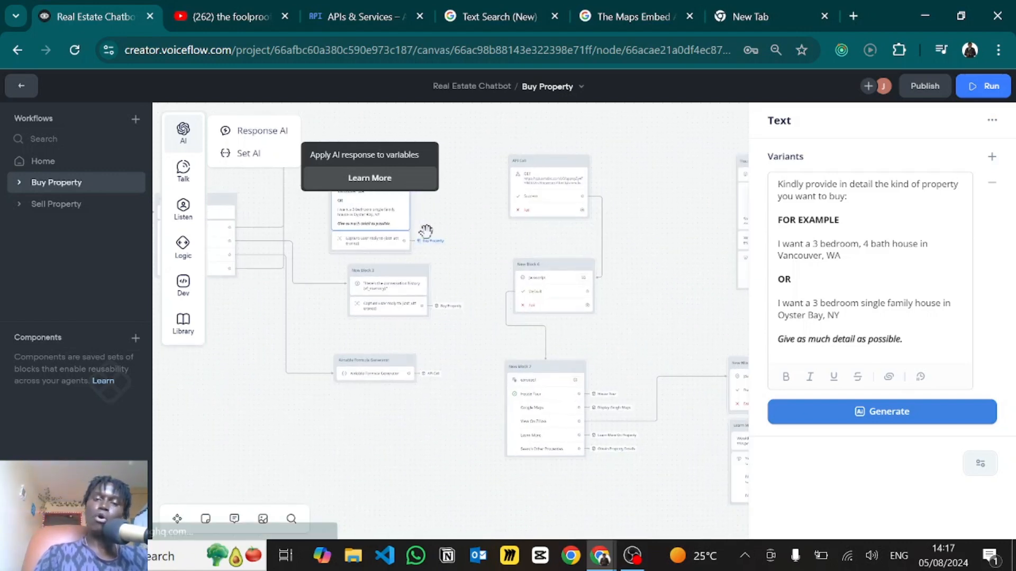
left_click(619, 469)
scroll(619, 438, "up", 5)
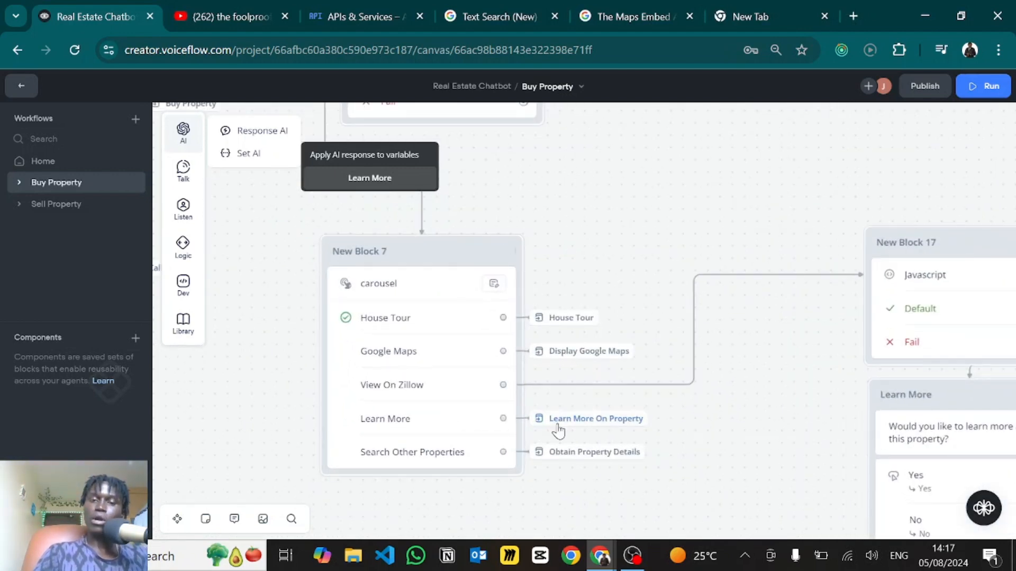
- Jump to the Learn More On Property block and centre it on the canvas
mouse_move(538, 422)
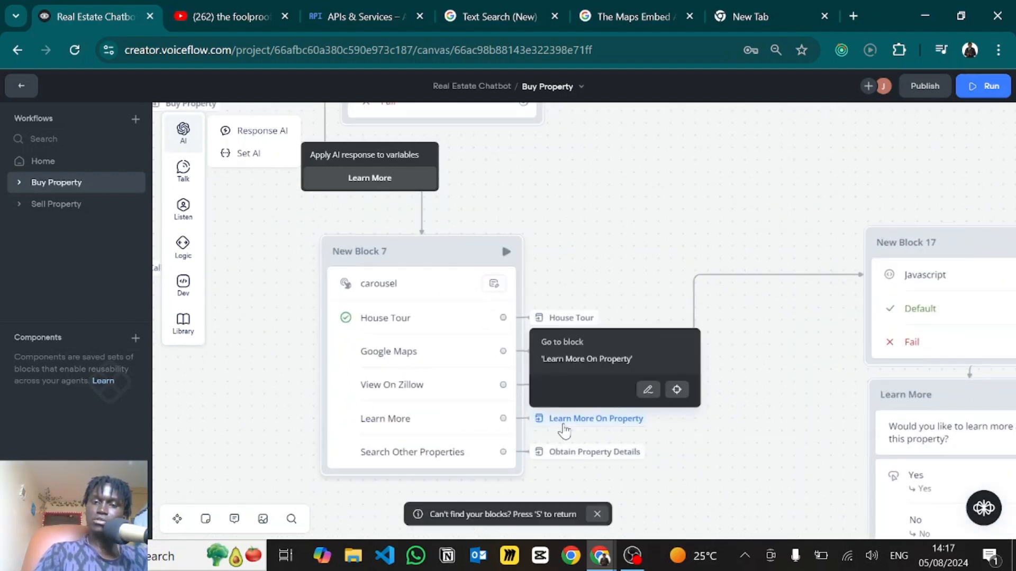
left_click(677, 392)
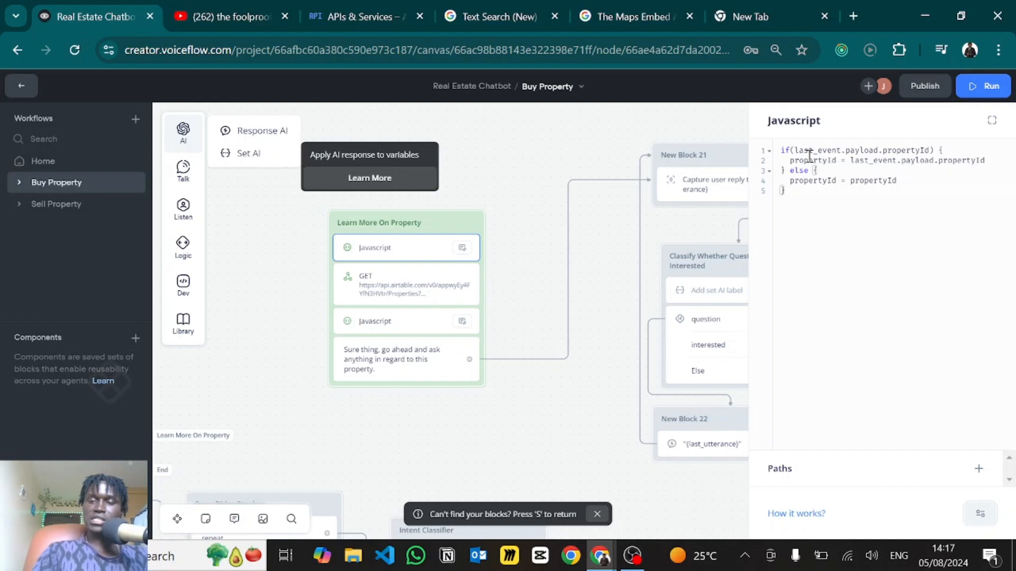
left_click_drag(360, 321, 651, 270)
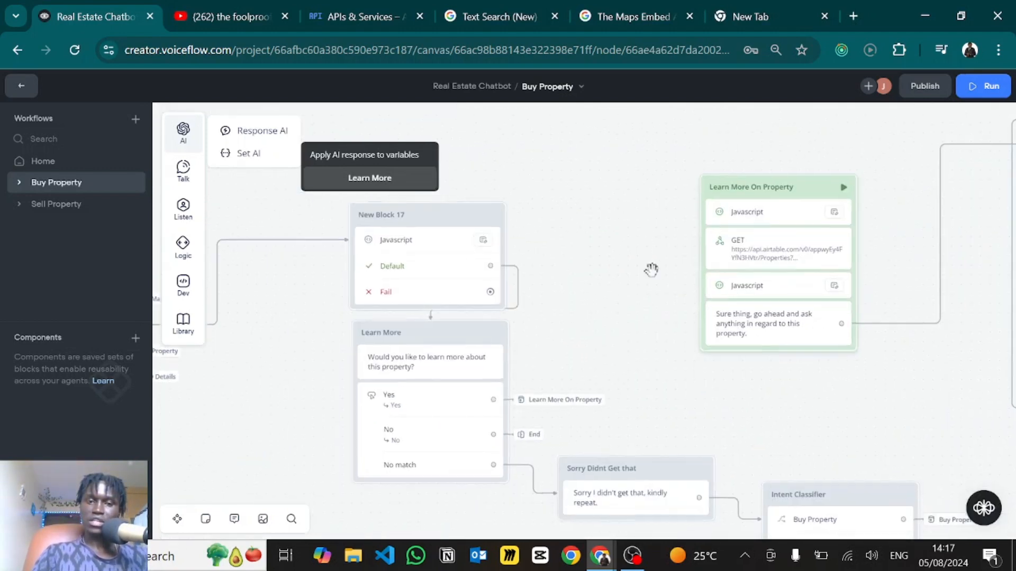
scroll(651, 270, "down", 2)
left_click_drag(390, 424, 658, 533)
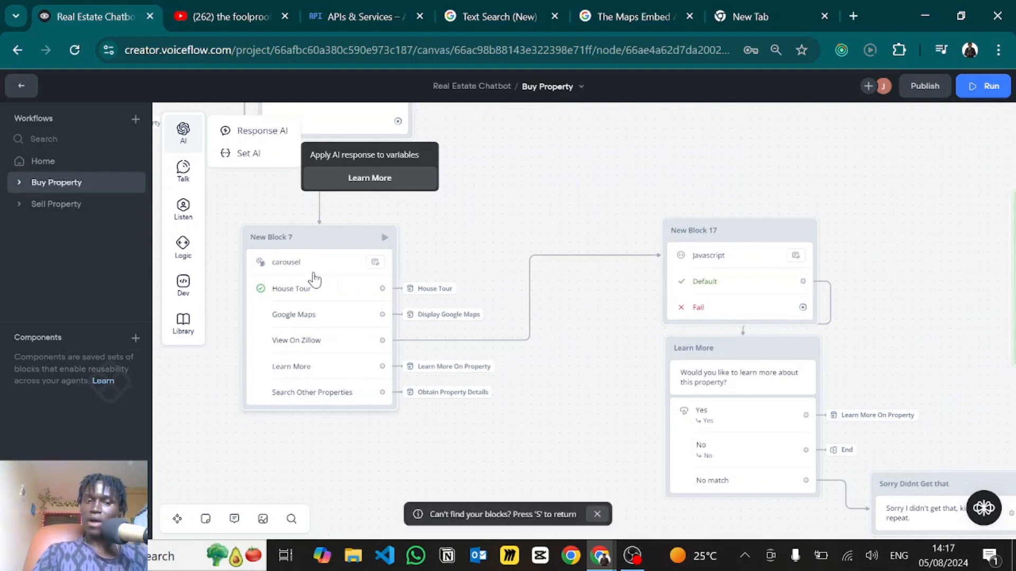
left_click_drag(589, 357, 333, 344)
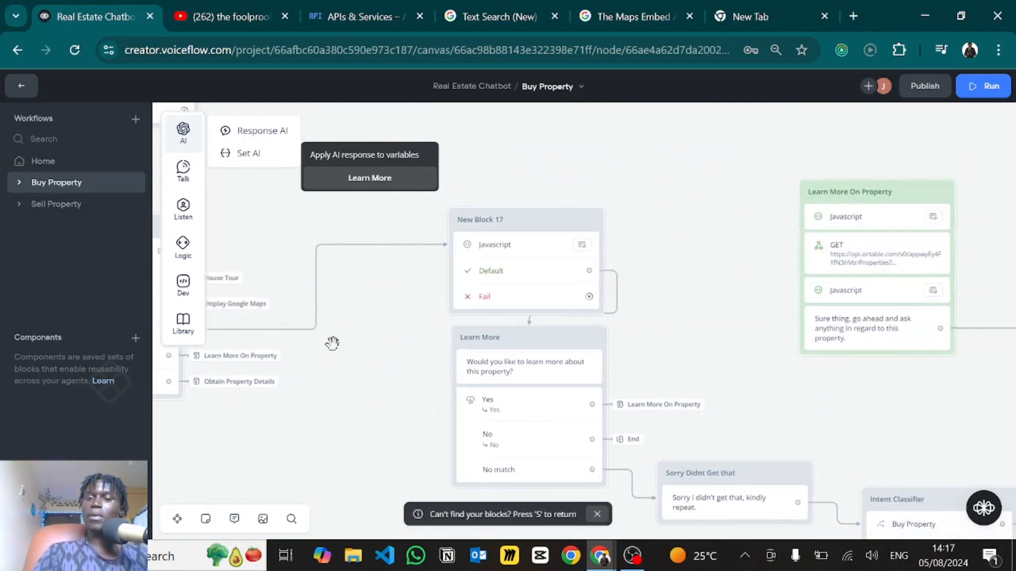
left_click_drag(501, 272, 234, 261)
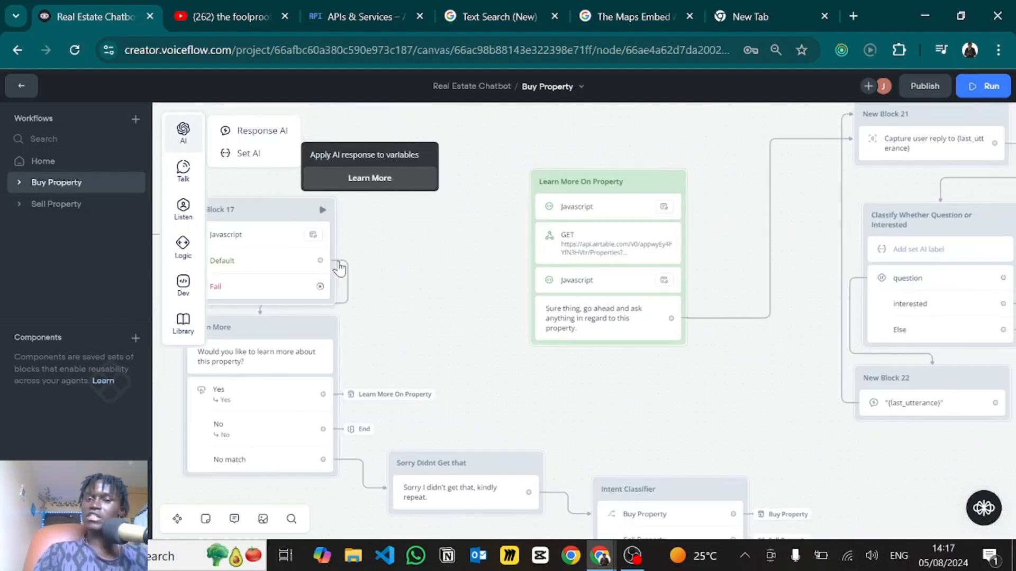
- Read the script's payload propertyId check and else-branch fallback, then close the editor
left_click(595, 209)
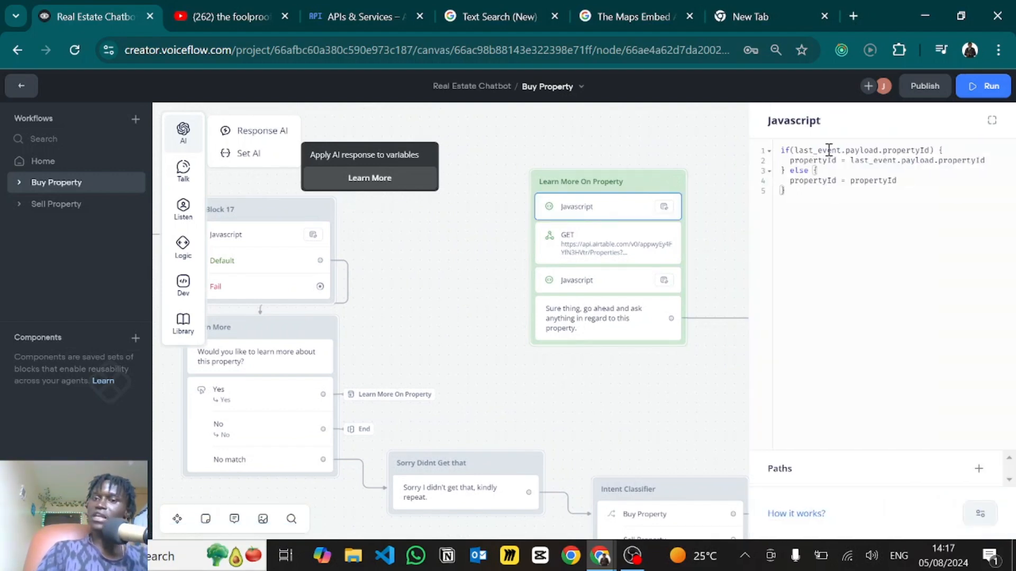
triple_click(918, 149)
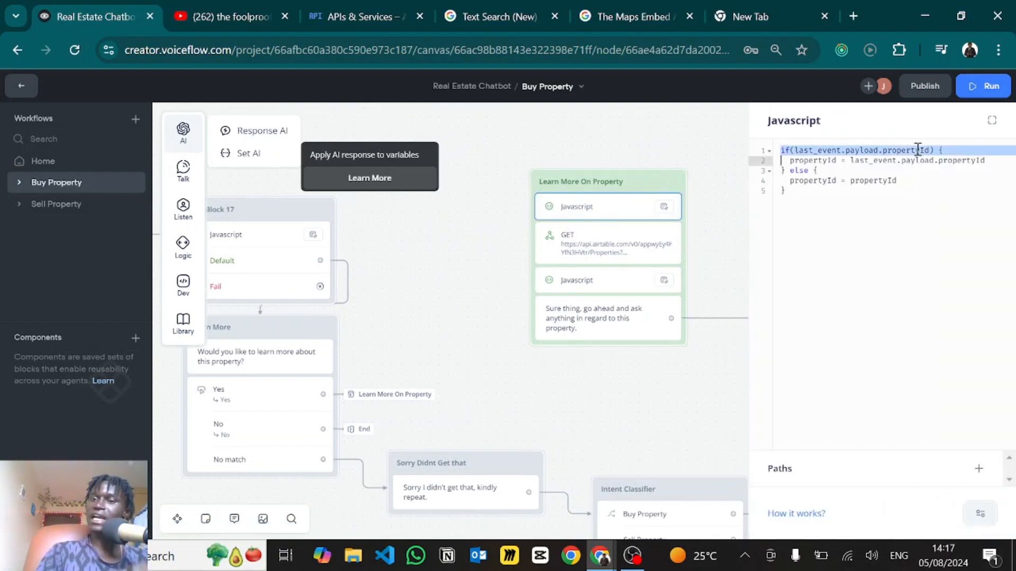
left_click(918, 150)
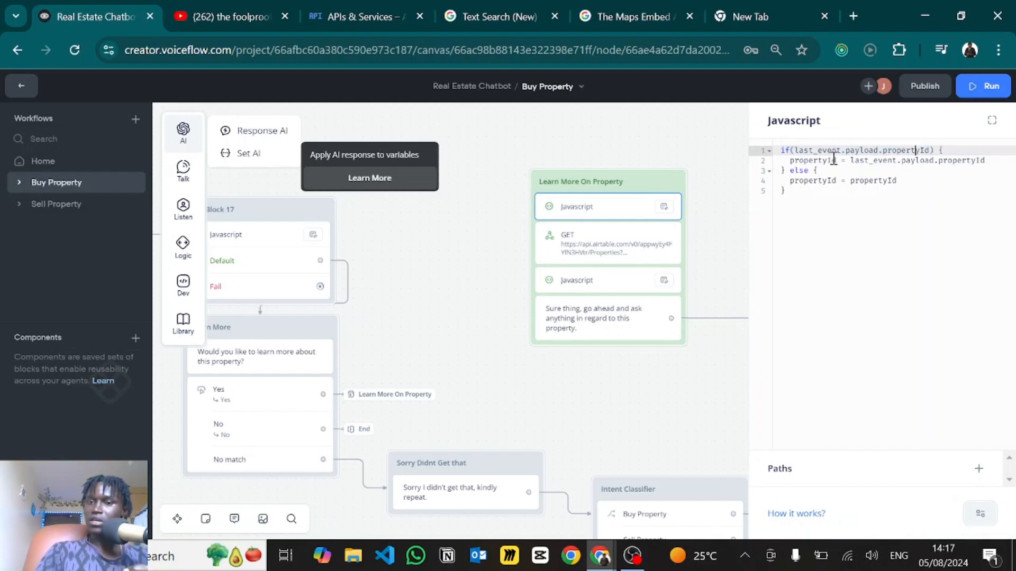
left_click_drag(800, 159, 902, 160)
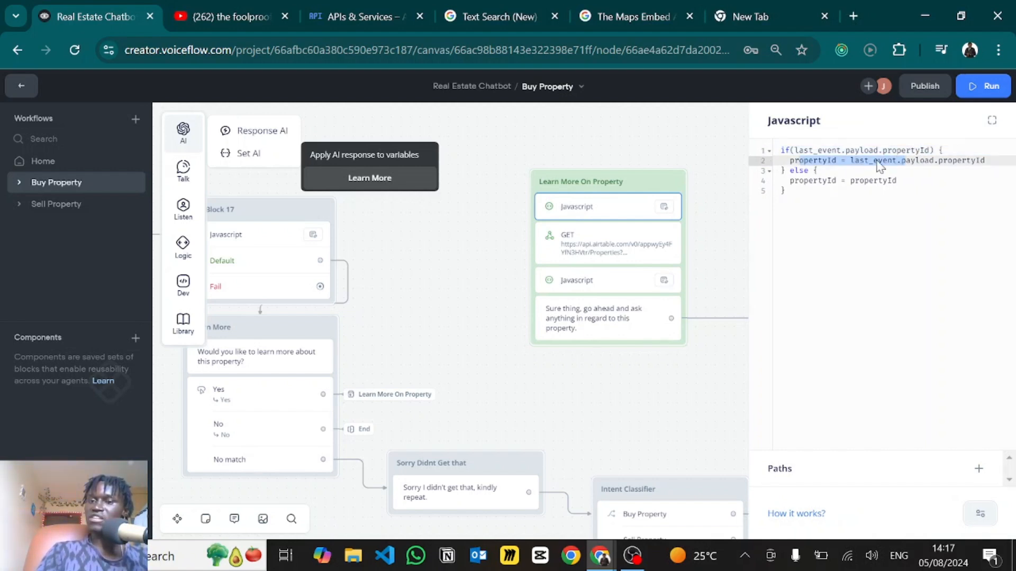
left_click(813, 181)
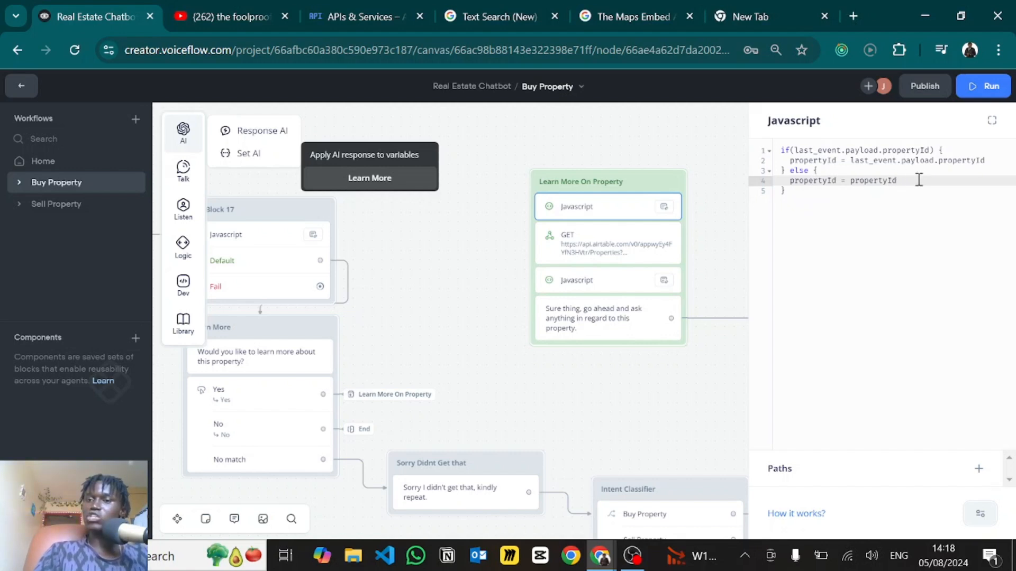
left_click_drag(919, 180, 850, 179)
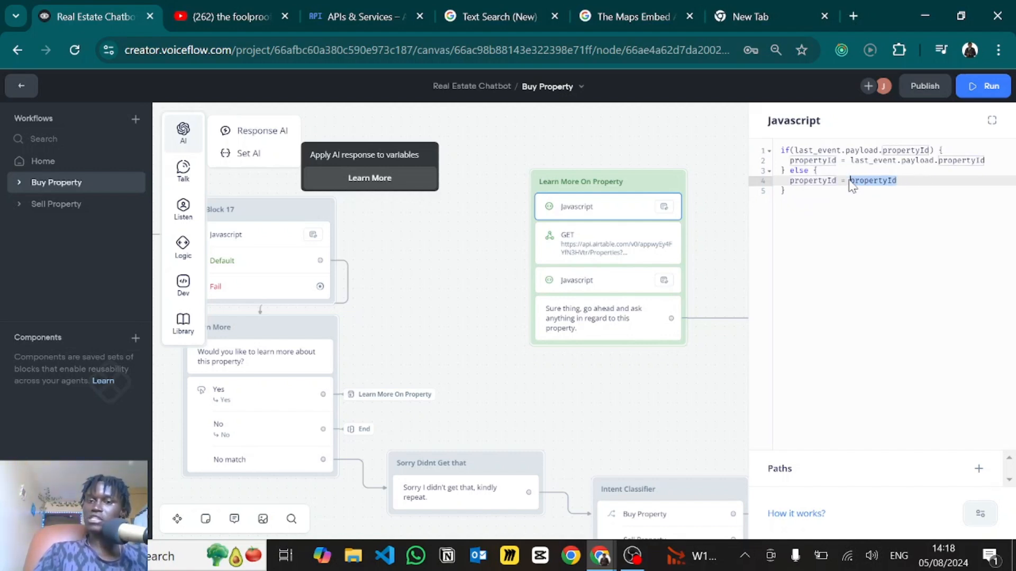
left_click(850, 180)
scroll(515, 283, "down", 5)
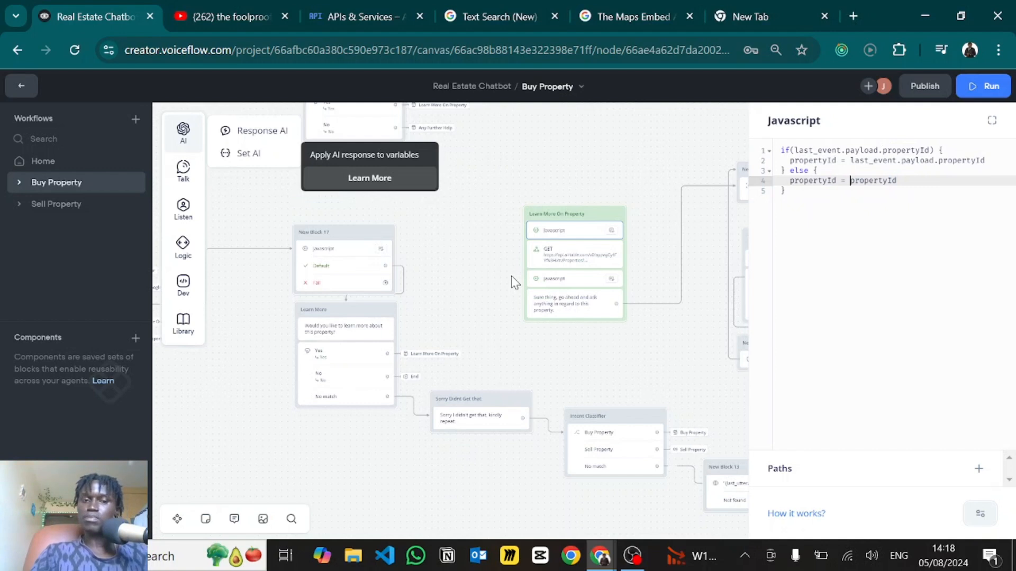
left_click_drag(553, 217, 676, 316)
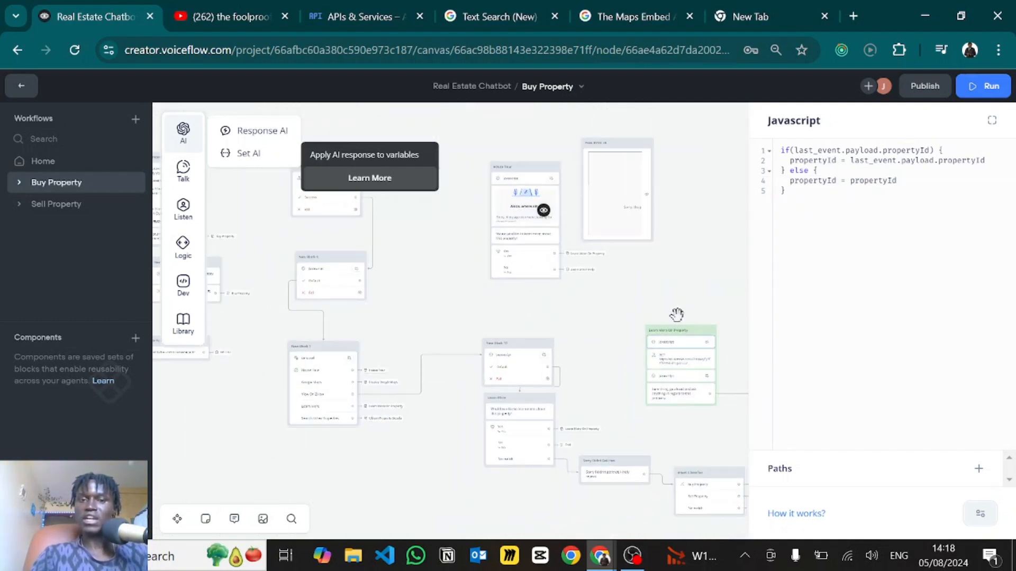
left_click(555, 303)
scroll(545, 280, "up", 5)
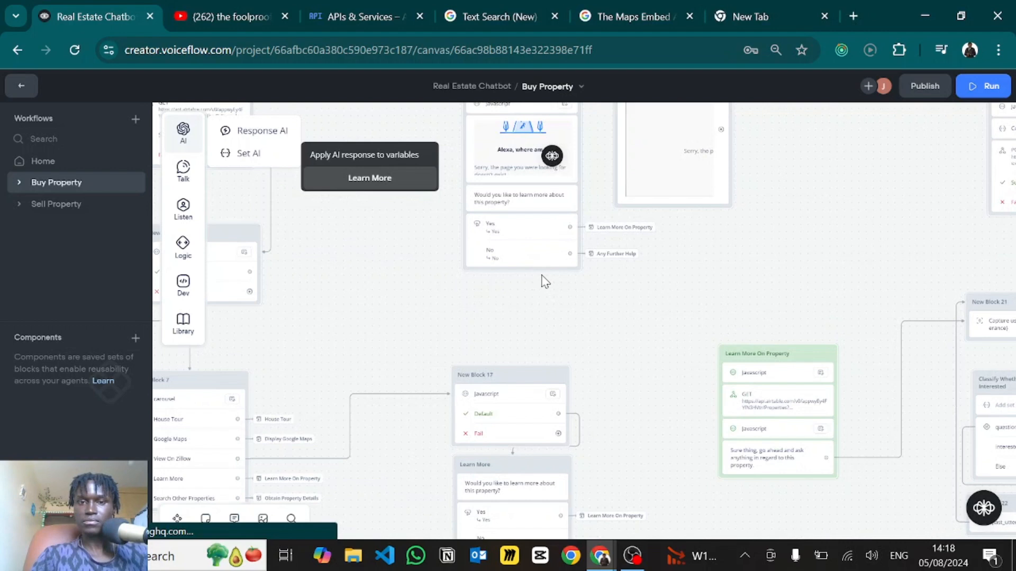
- Compare the House Tour script's propertyId on line 5 with the Learn More On Property step
left_click_drag(633, 380, 687, 527)
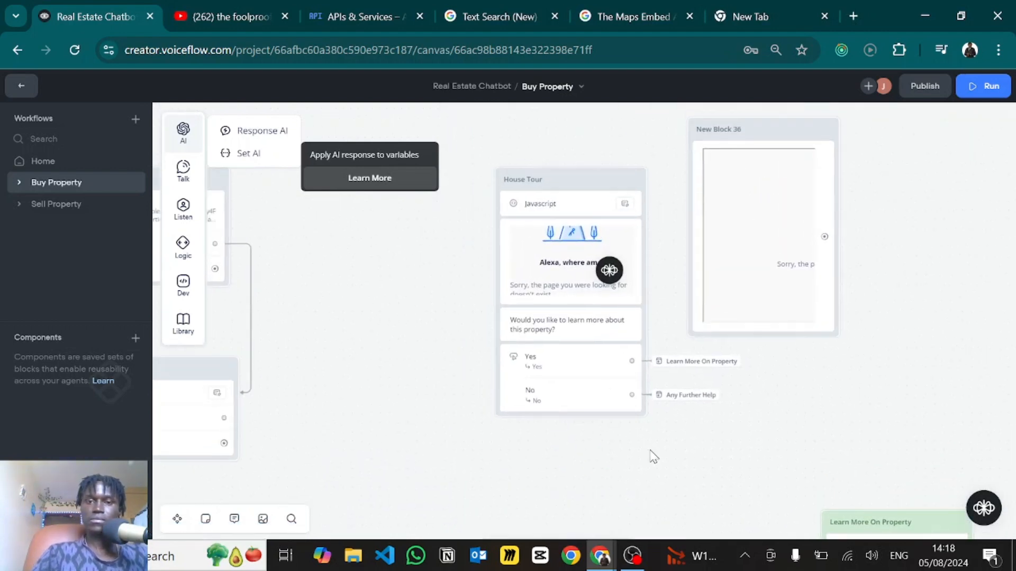
left_click(530, 212)
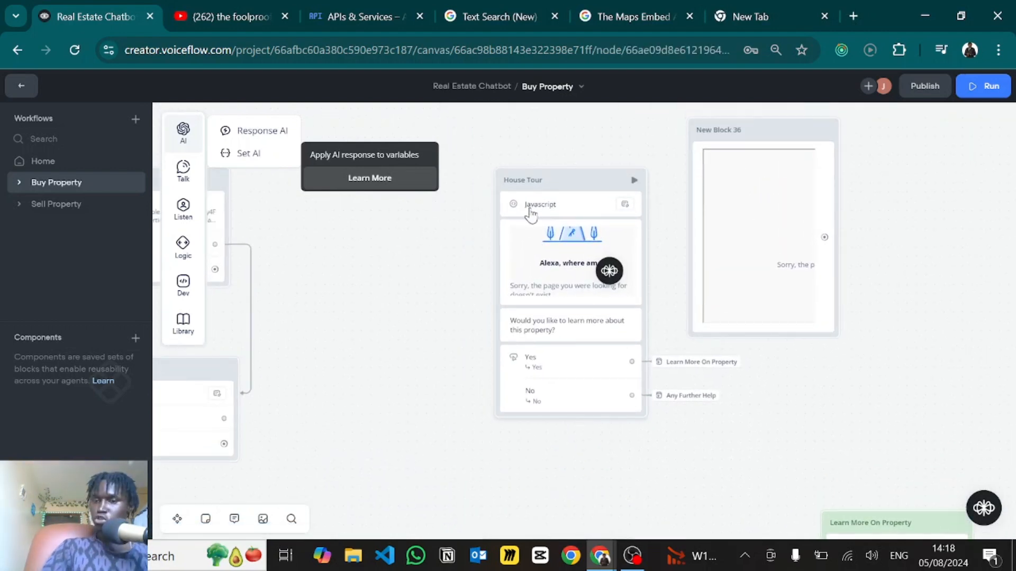
left_click_drag(786, 191, 836, 192)
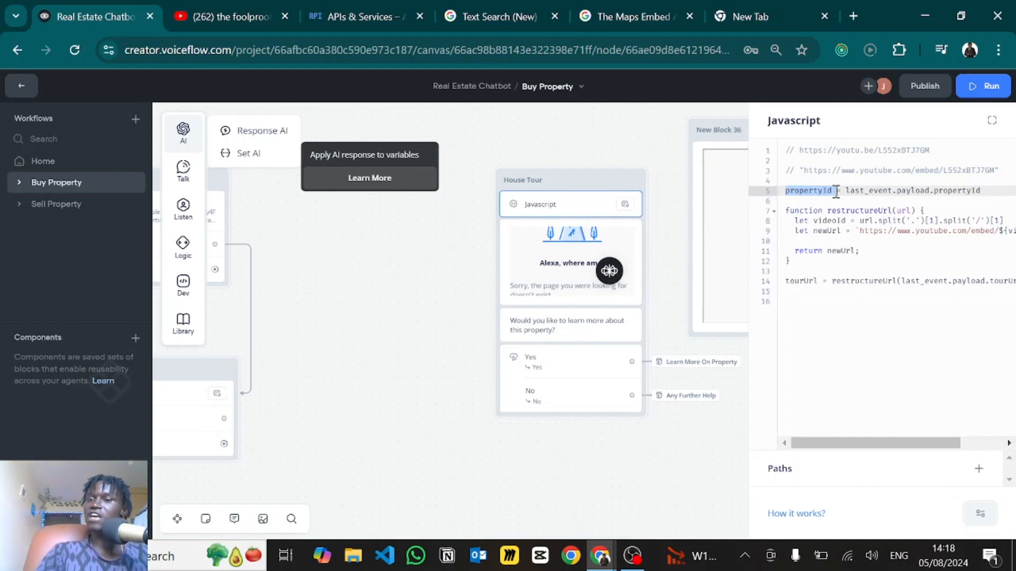
left_click(525, 468)
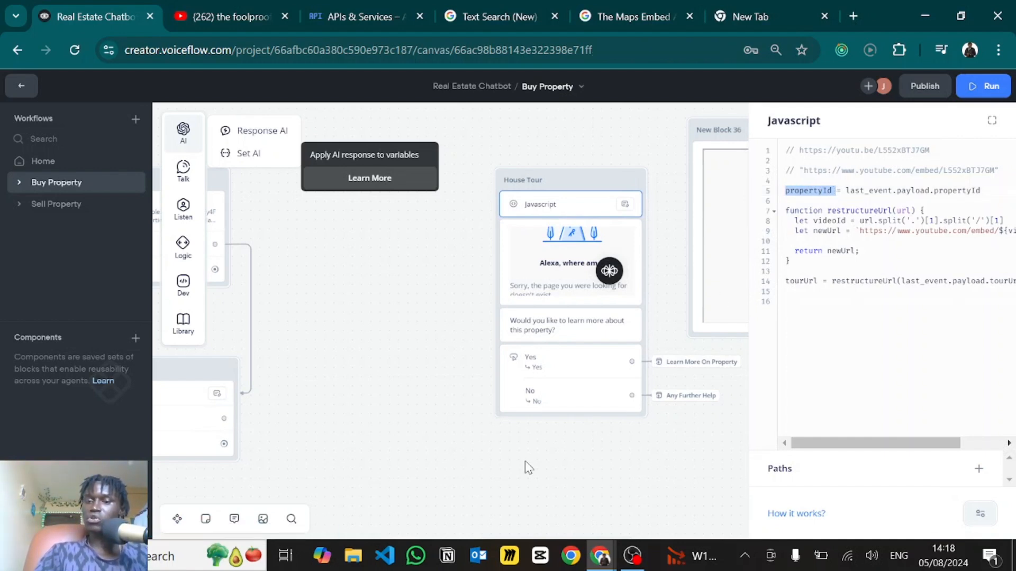
scroll(525, 467, "down", 3)
scroll(601, 497, "down", 4)
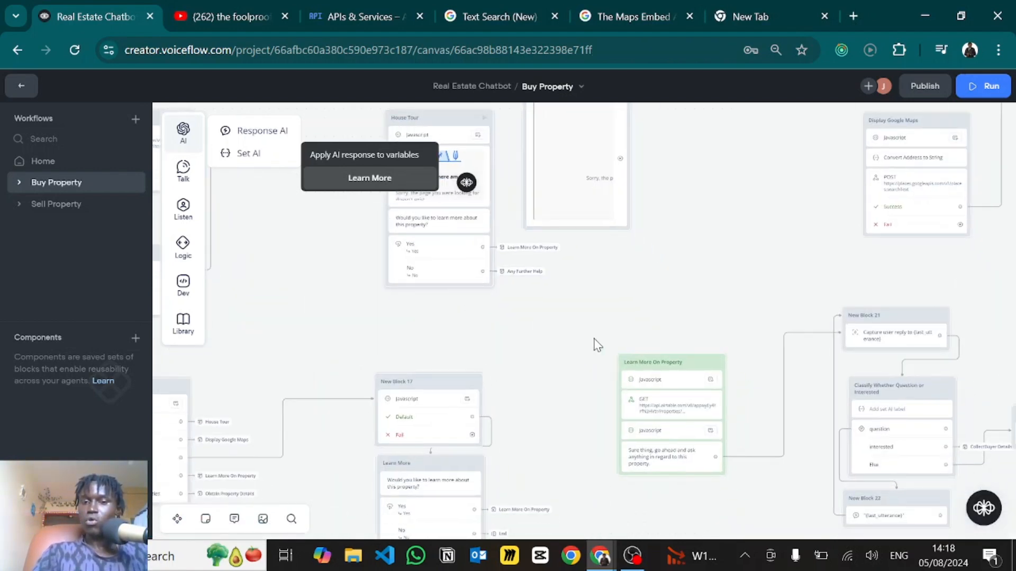
left_click(674, 390)
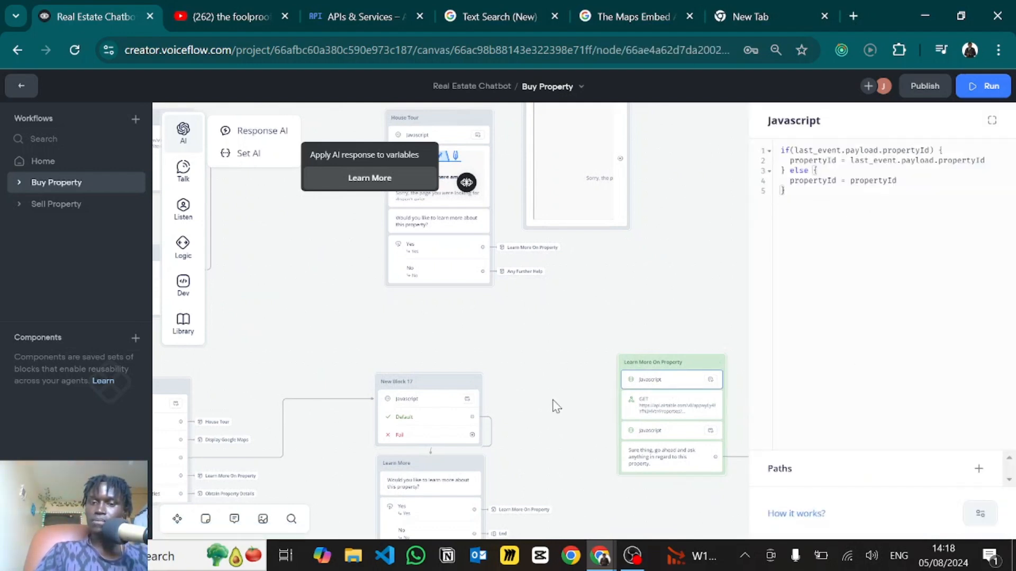
scroll(555, 406, "down", 5)
- Select the Airtable Properties base URL in the GET request, then move to the API docs
left_click(487, 233)
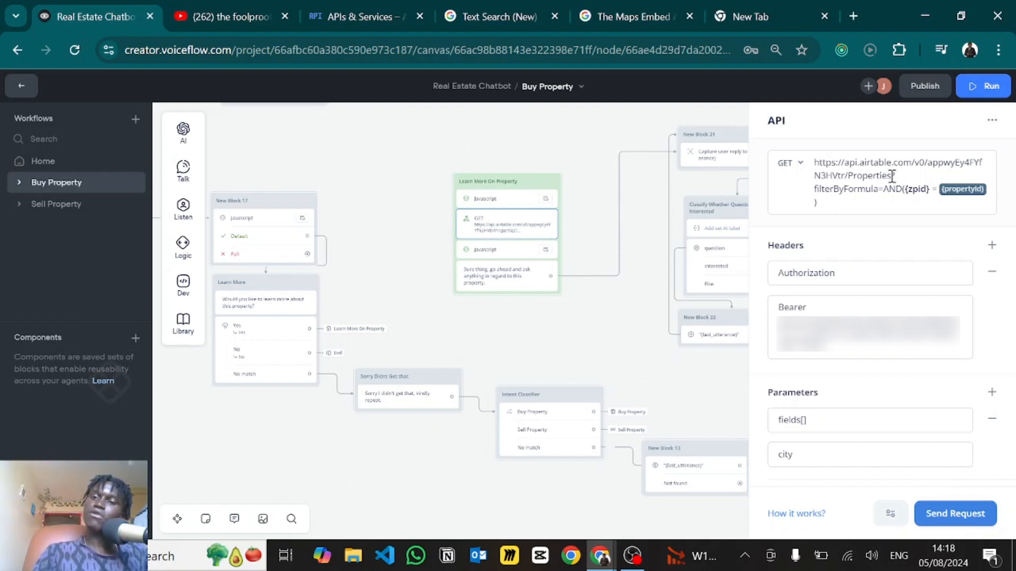
left_click_drag(891, 176, 809, 174)
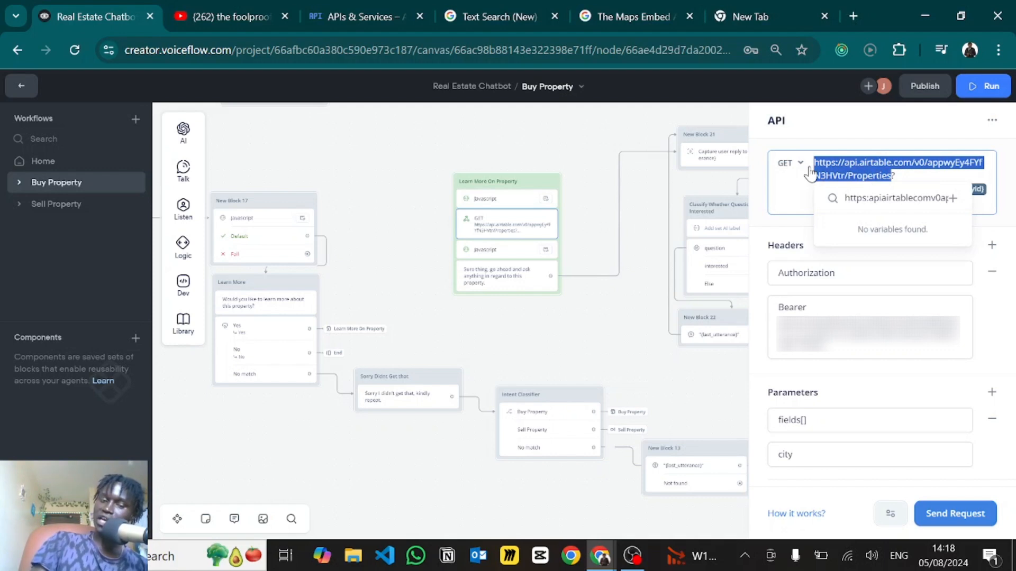
key("alt+Tab")
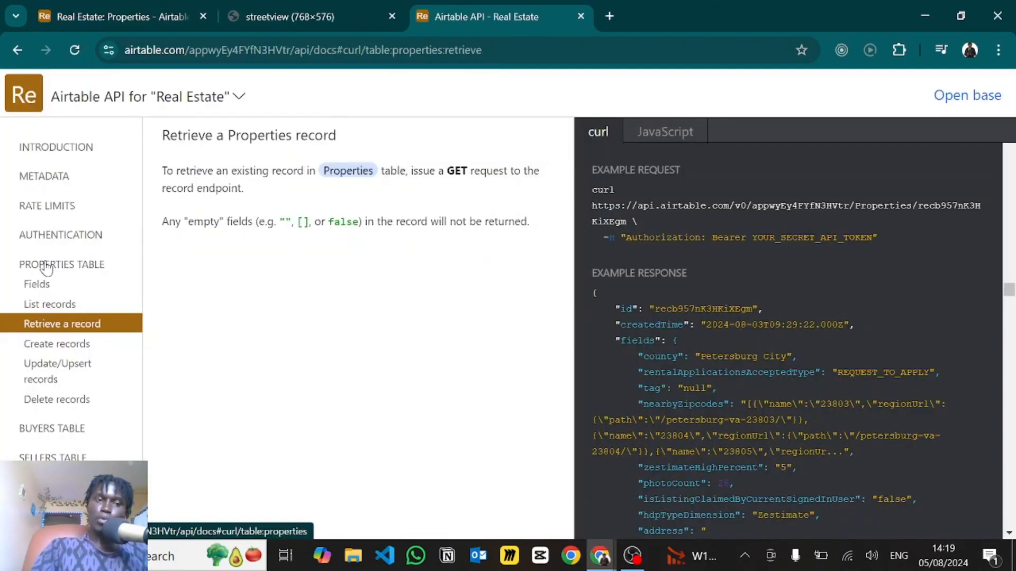
- Select the Properties list endpoint URL in the curl example, then return to Voiceflow
left_click(49, 310)
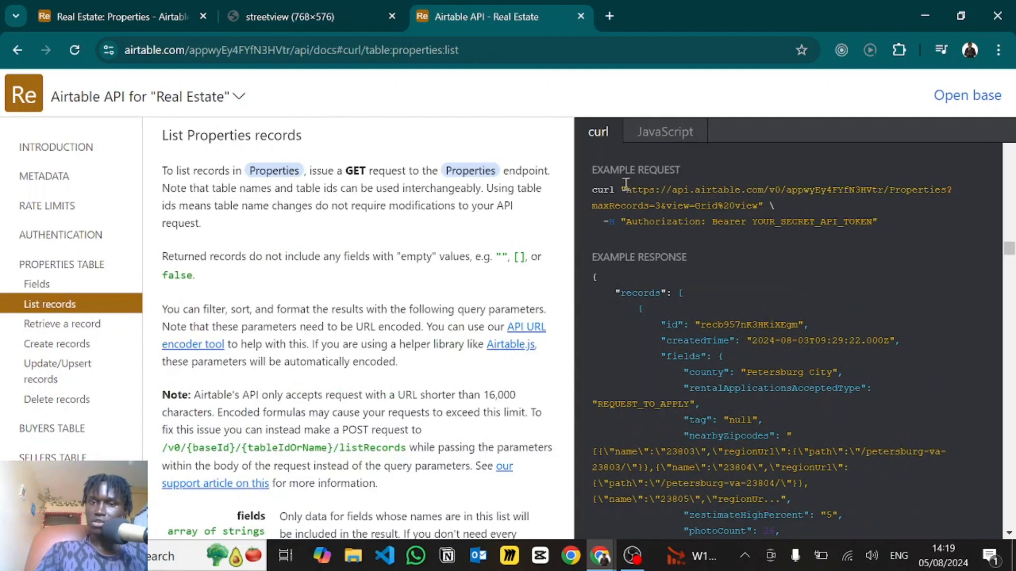
left_click_drag(627, 192, 948, 192)
left_click(897, 185)
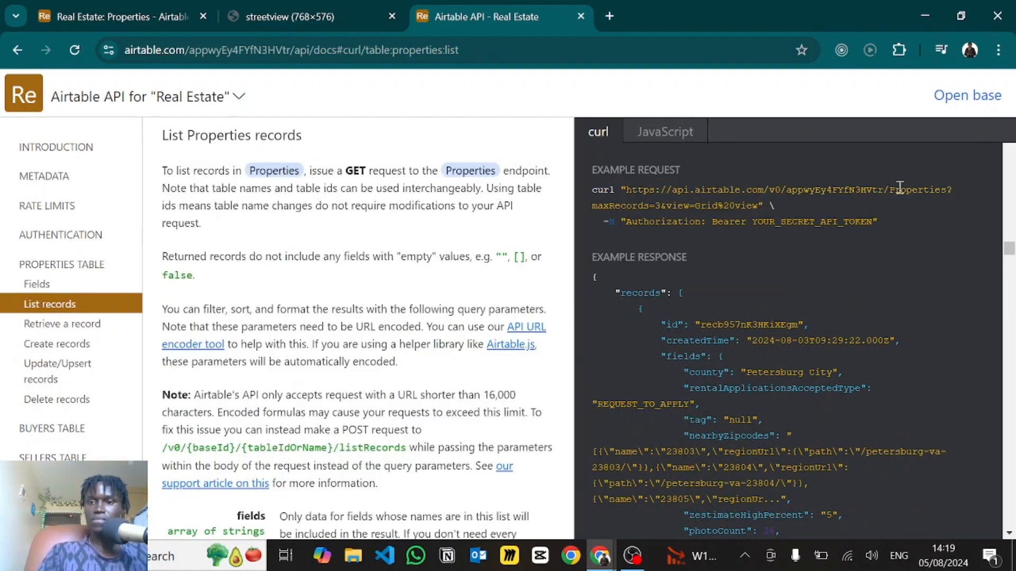
key("alt+Tab")
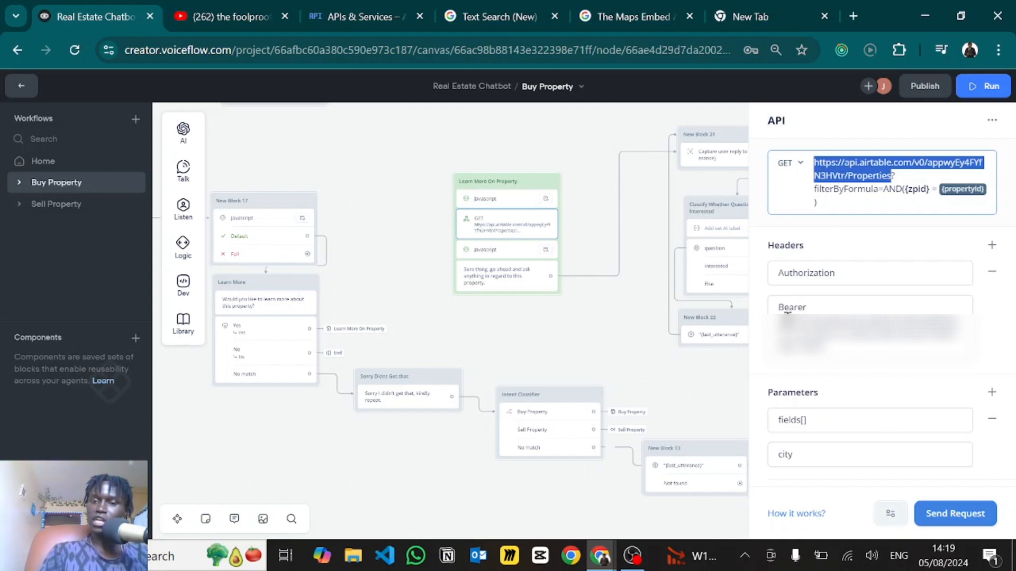
left_click_drag(840, 345, 831, 307)
left_click(850, 277)
scroll(836, 319, "down", 5)
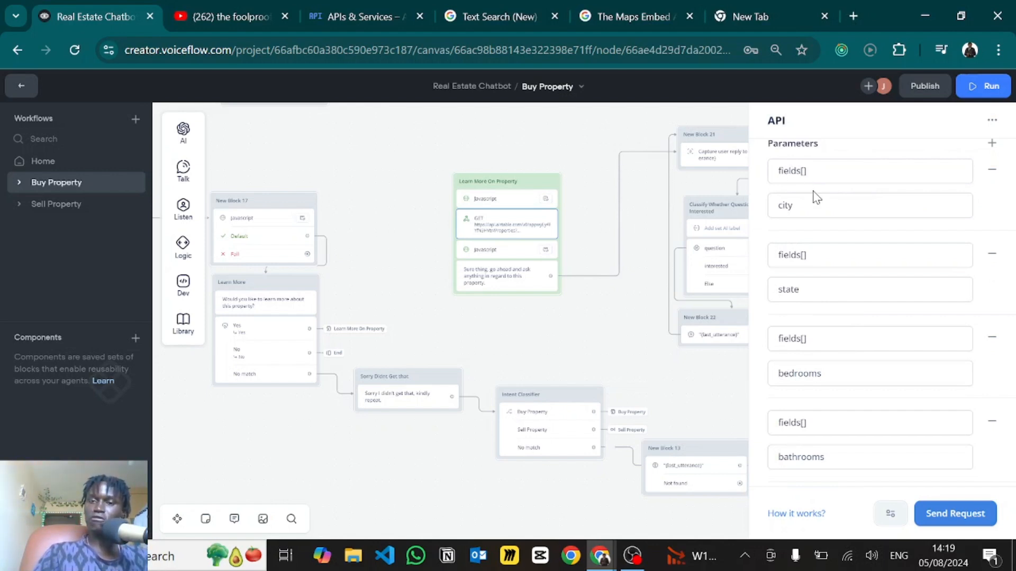
left_click_drag(806, 170, 777, 169)
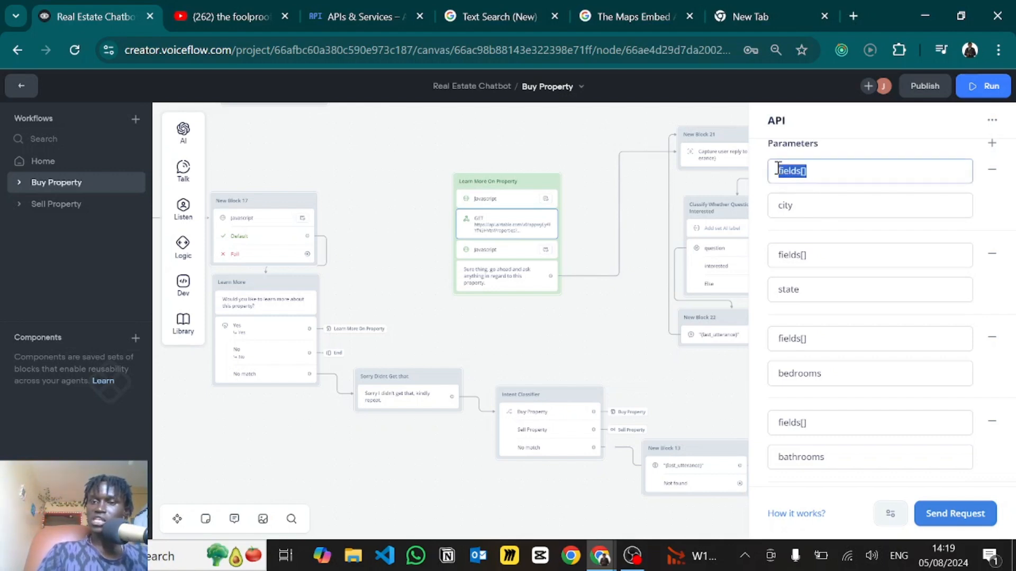
left_click(818, 171)
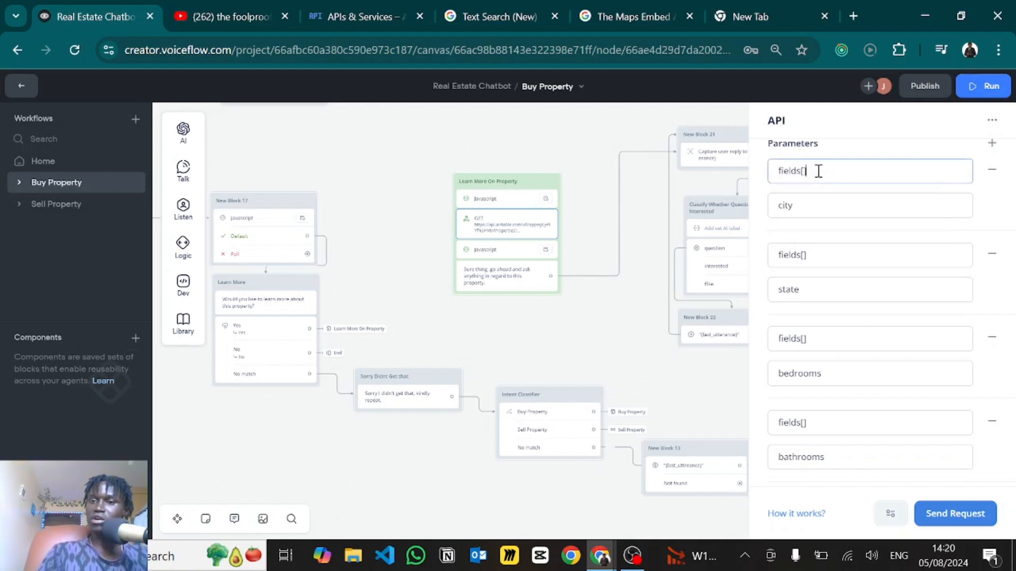
left_click(798, 204)
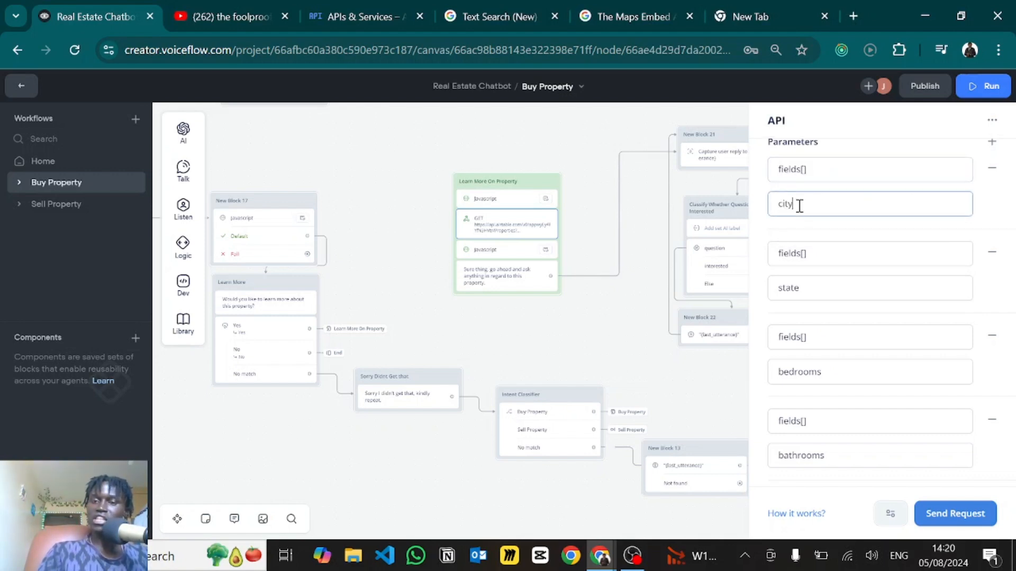
scroll(799, 212, "down", 2)
scroll(805, 301, "down", 1)
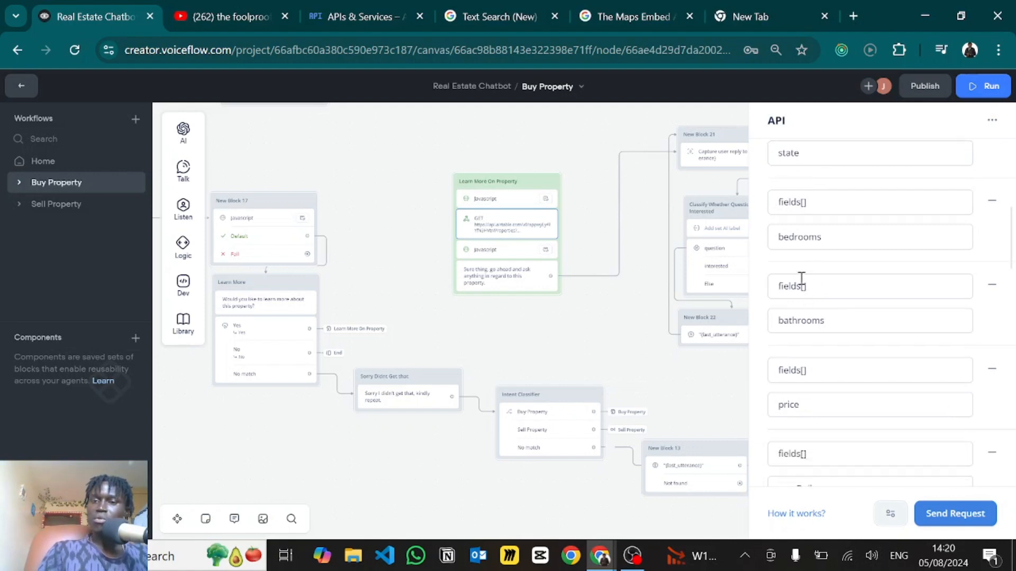
scroll(810, 227, "down", 2)
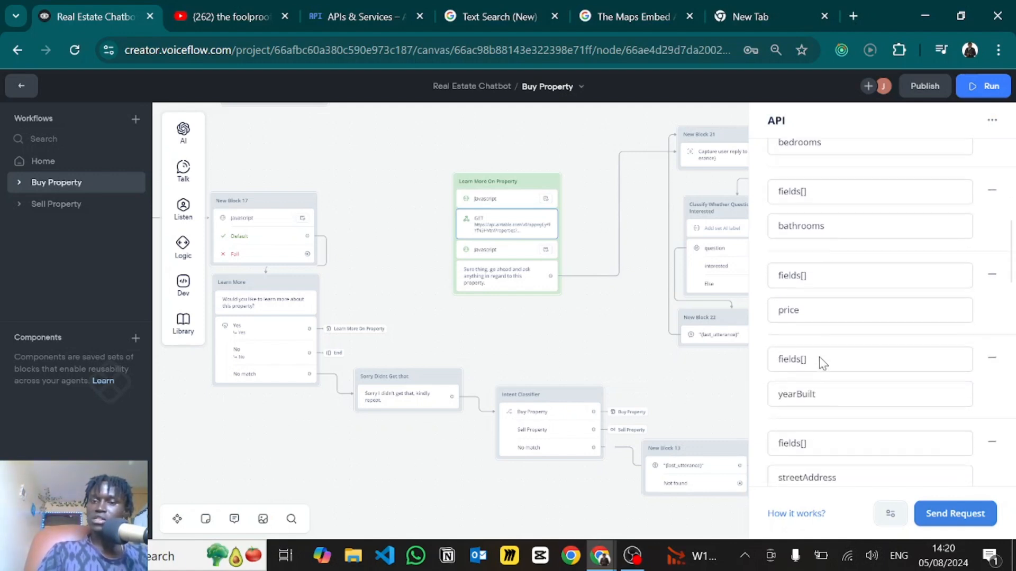
scroll(793, 396, "down", 2)
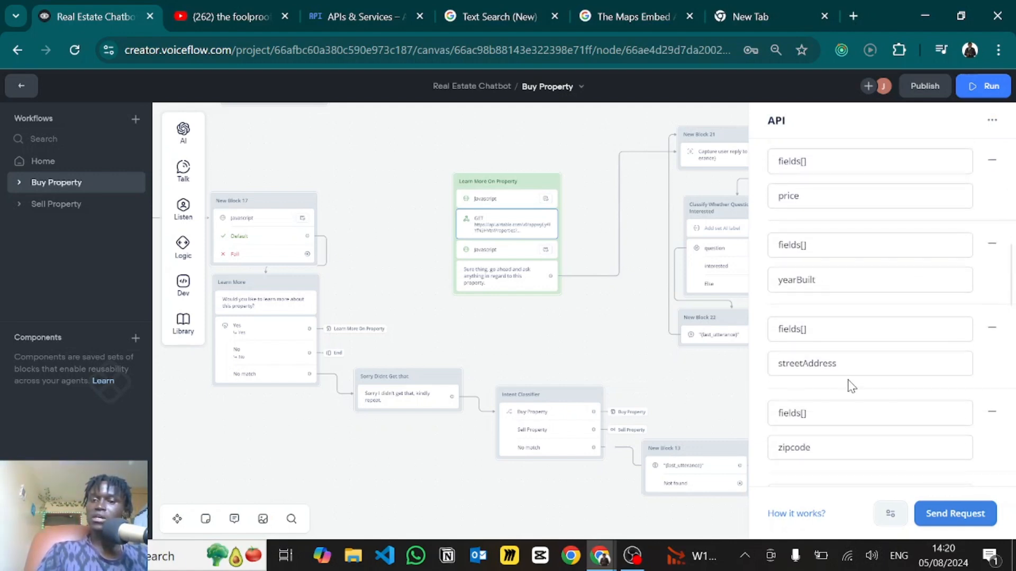
scroll(851, 386, "down", 2)
scroll(850, 385, "down", 3)
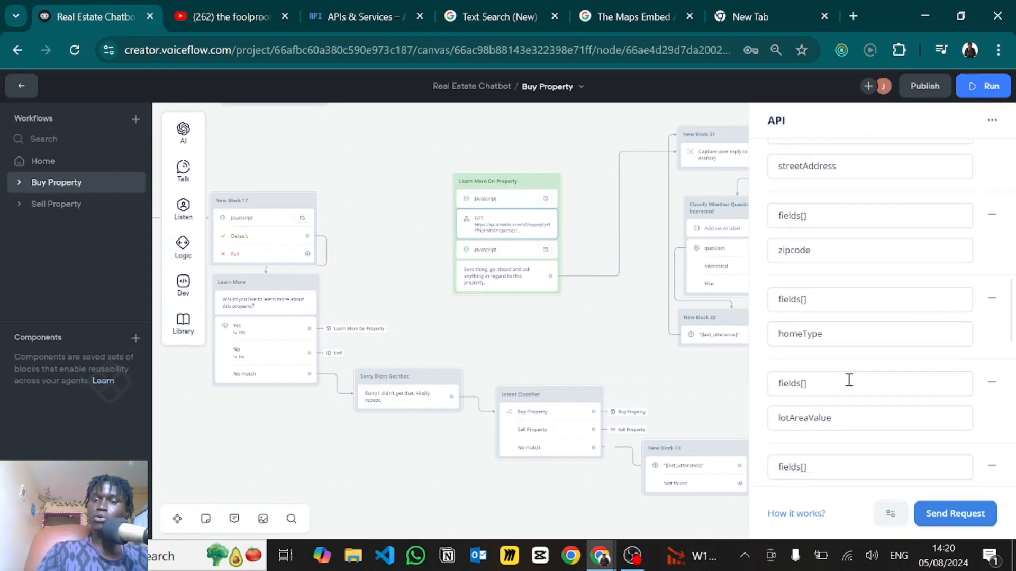
scroll(849, 380, "down", 3)
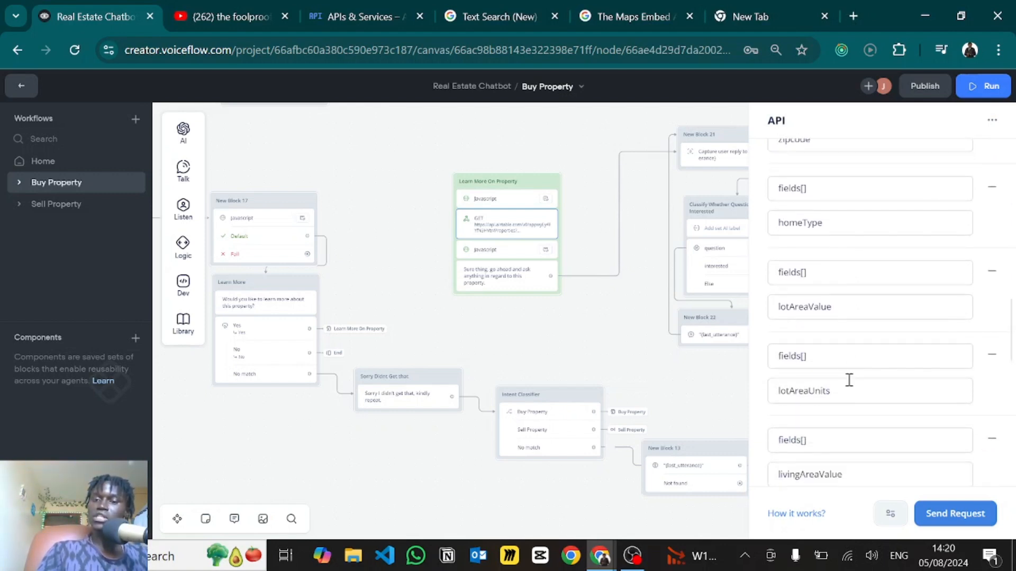
scroll(819, 405, "down", 3)
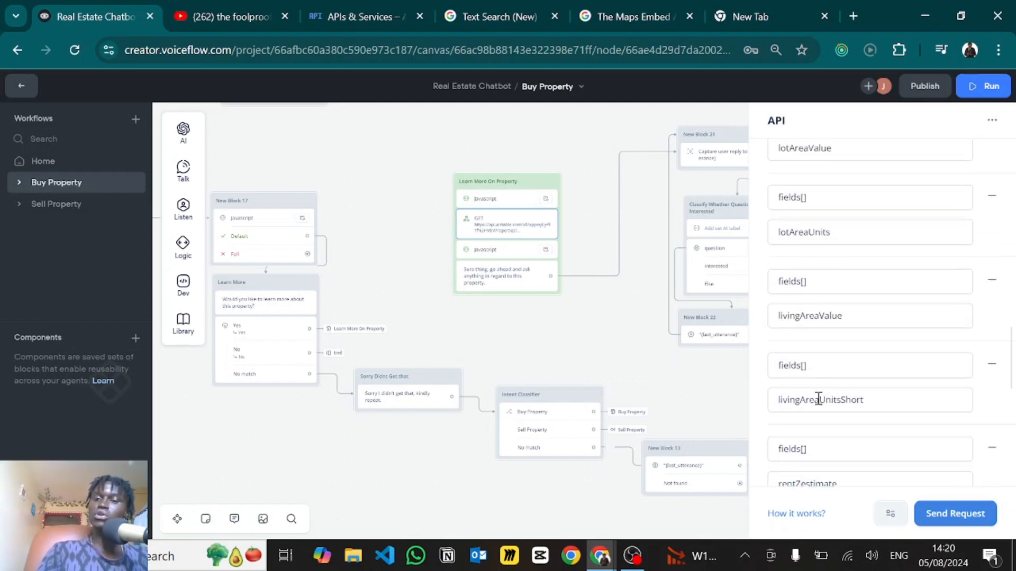
scroll(829, 400, "down", 2)
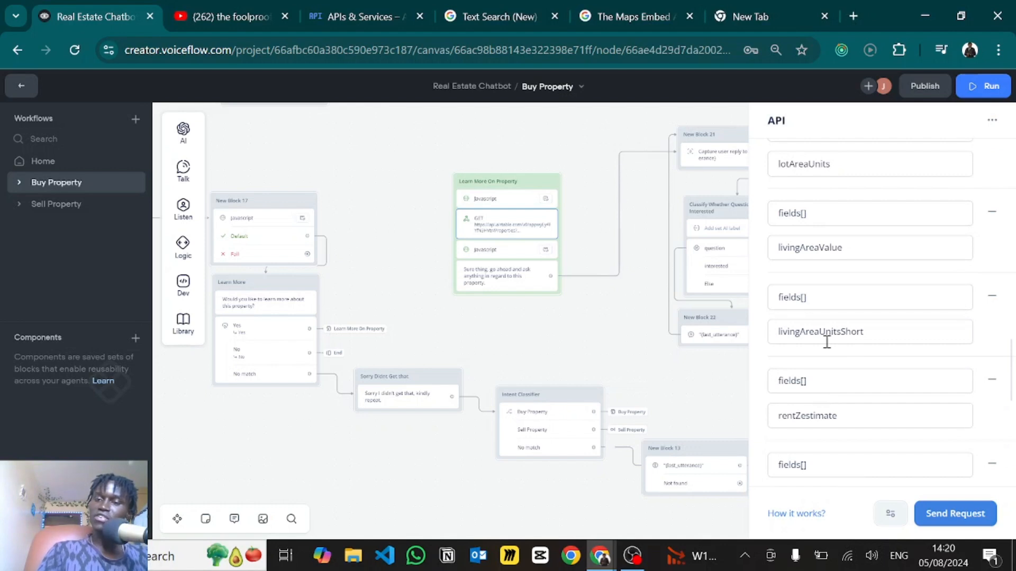
scroll(832, 381, "down", 2)
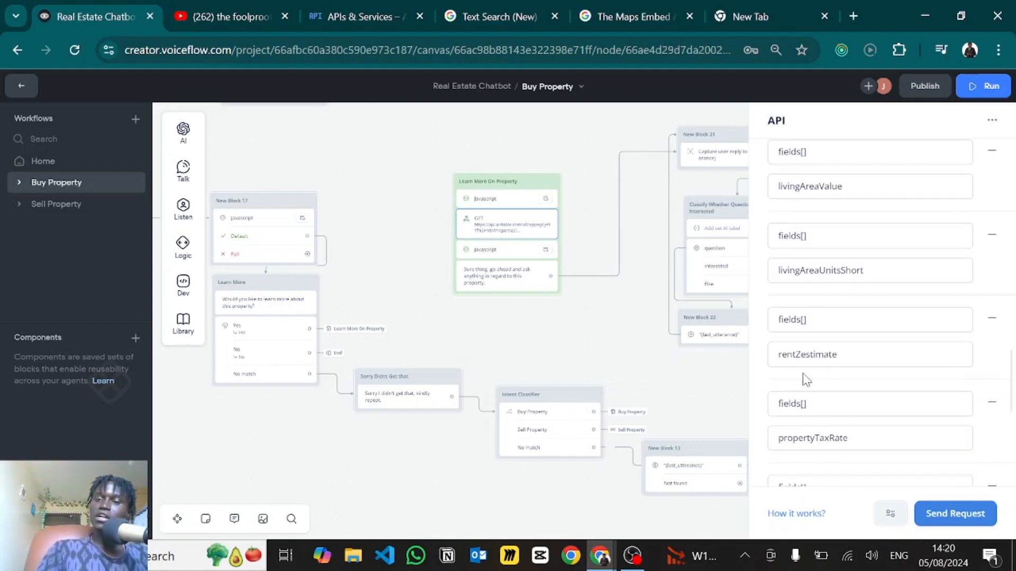
scroll(806, 380, "down", 4)
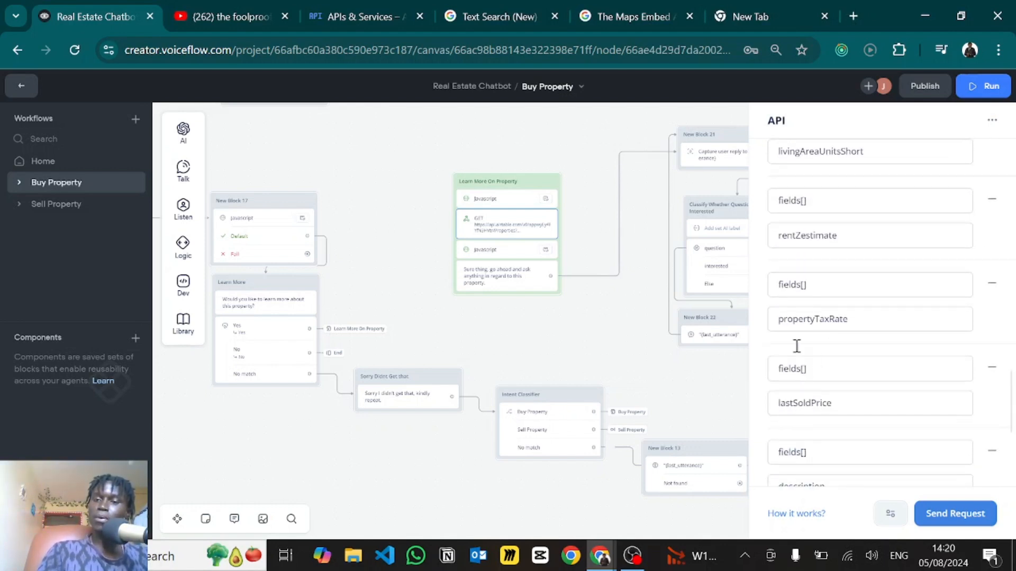
scroll(796, 346, "down", 3)
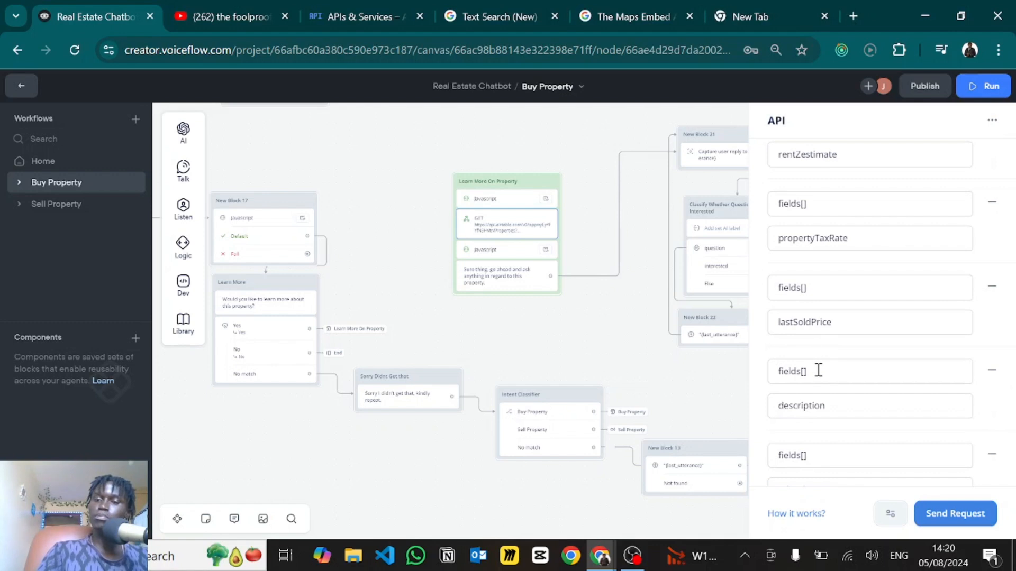
scroll(816, 385, "down", 5)
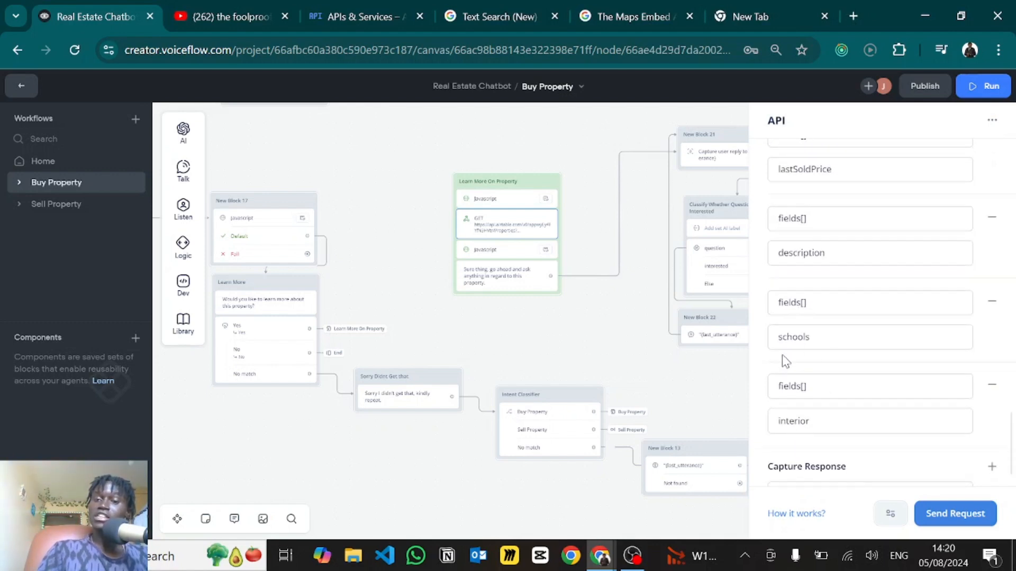
scroll(795, 374, "down", 3)
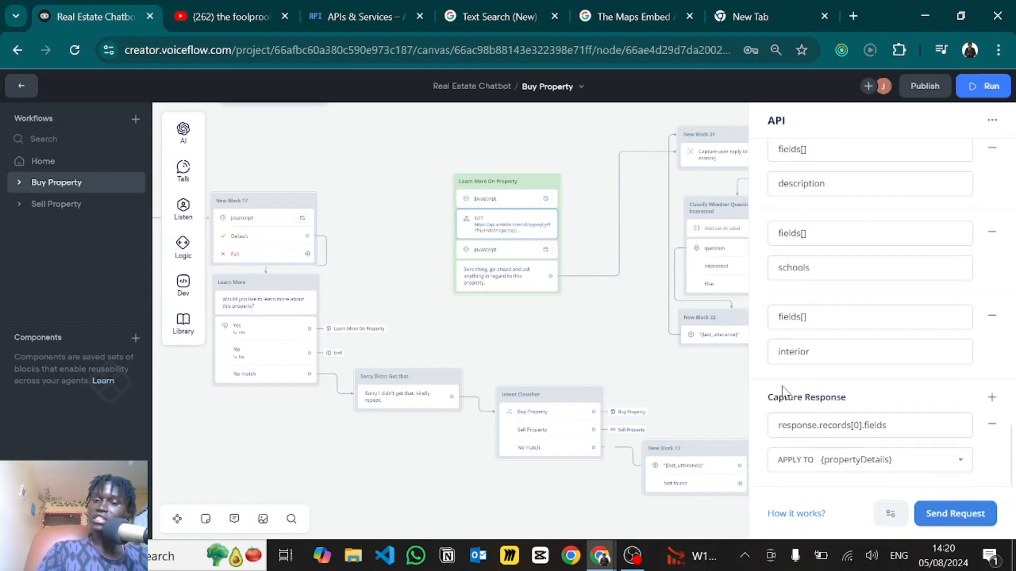
scroll(807, 333, "up", 1)
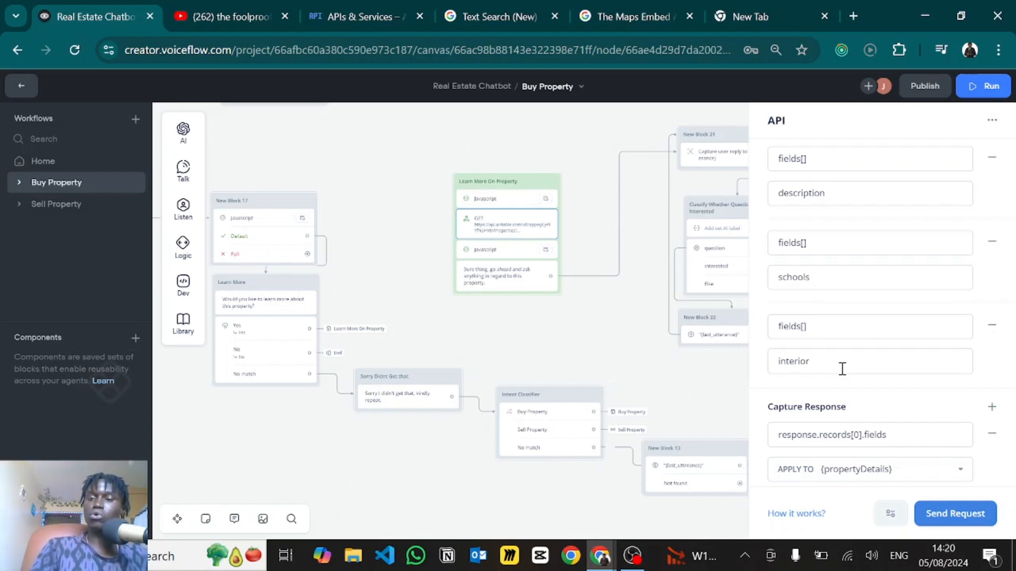
scroll(801, 428, "down", 1)
left_click(904, 427)
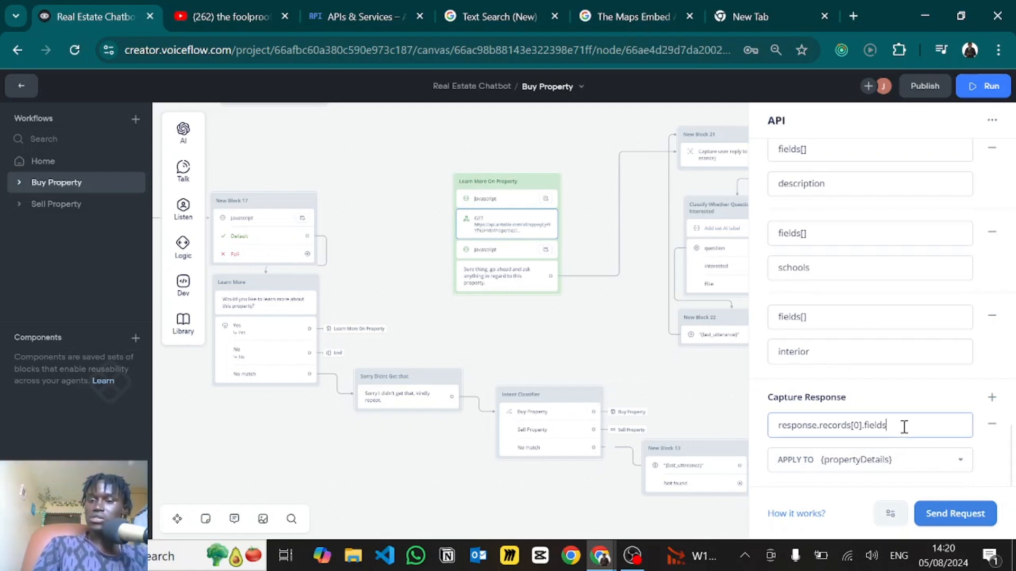
mouse_move(904, 427)
left_mouse_down()
mouse_move(795, 430)
mouse_move(894, 427)
left_mouse_up()
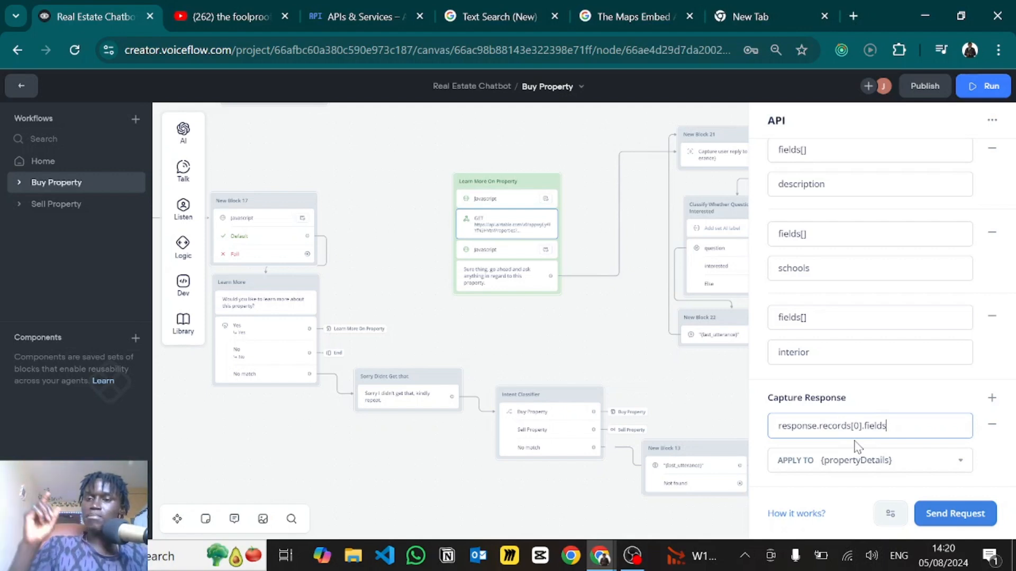
scroll(857, 447, "up", 5)
scroll(857, 447, "down", 5)
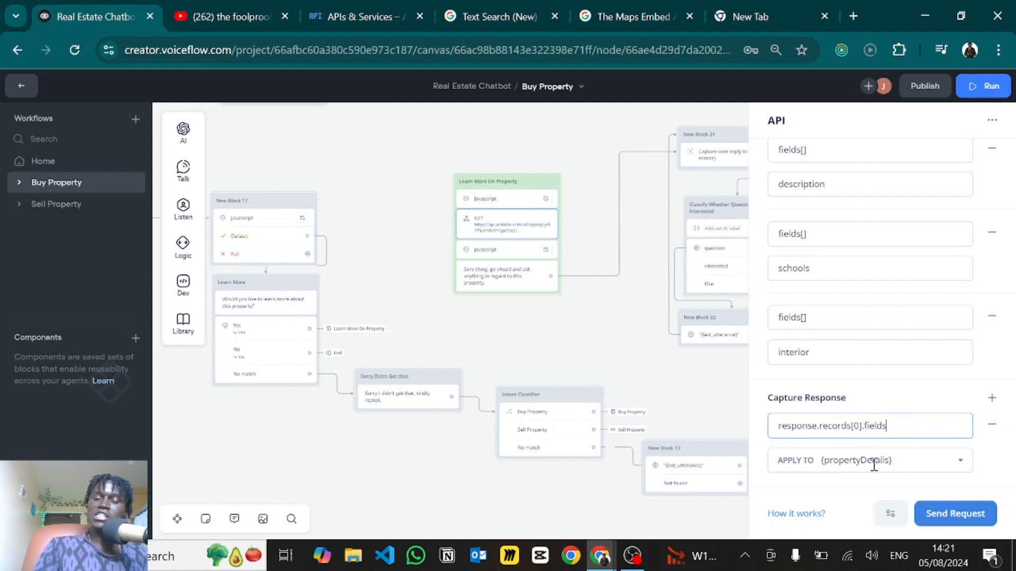
left_click(850, 461)
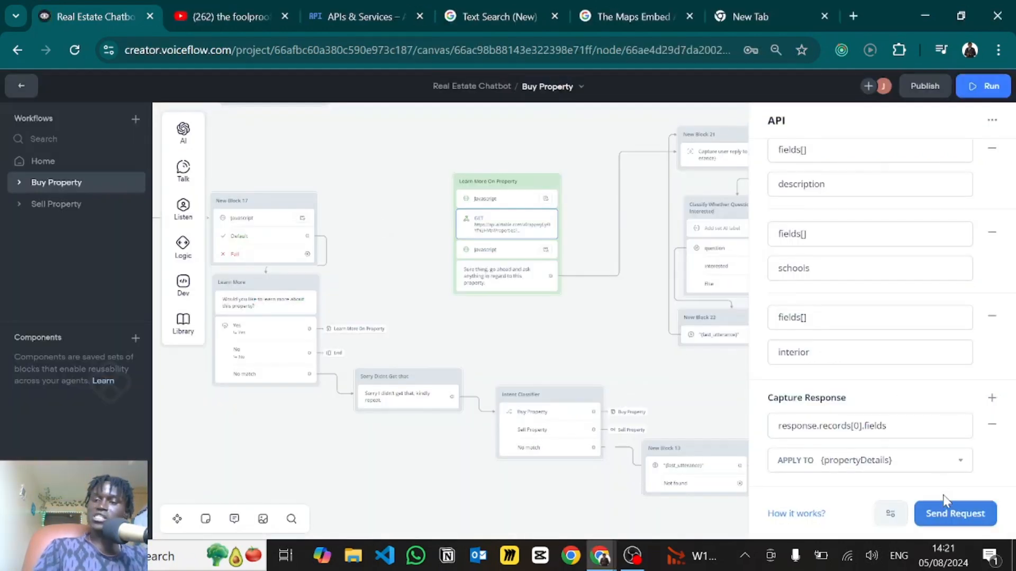
left_click(946, 508)
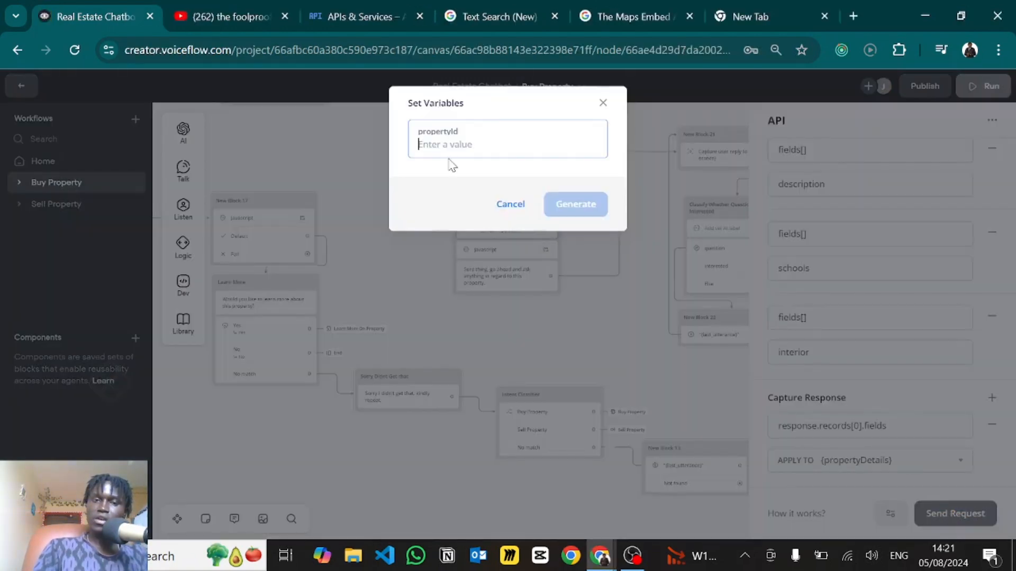
type("79253961")
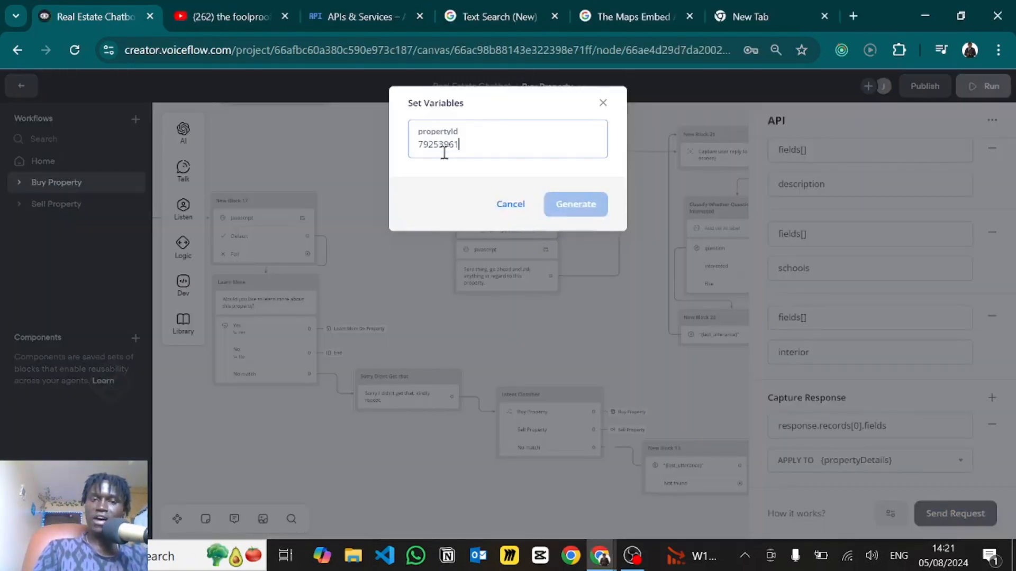
left_click(572, 210)
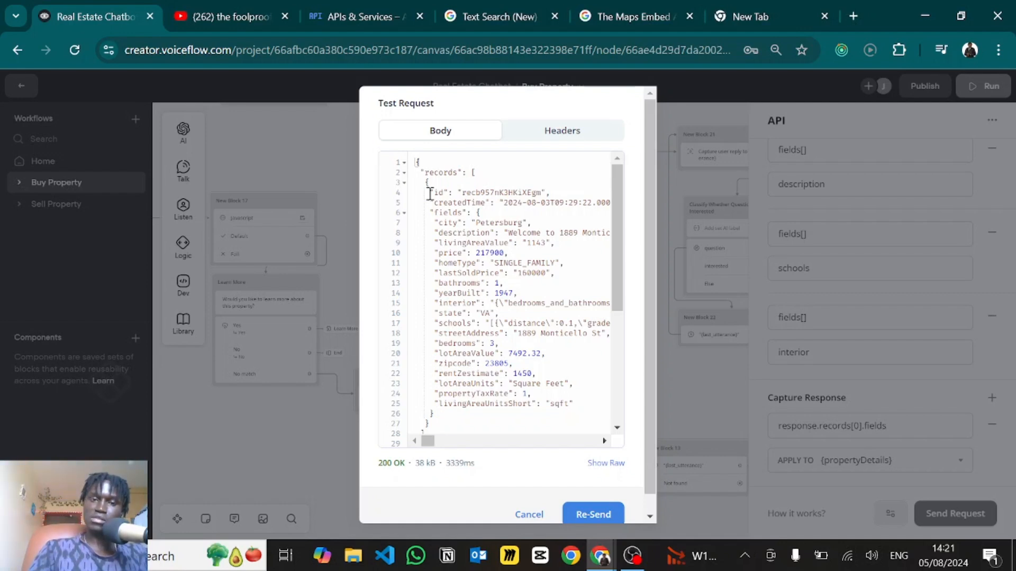
left_click_drag(429, 184, 433, 422)
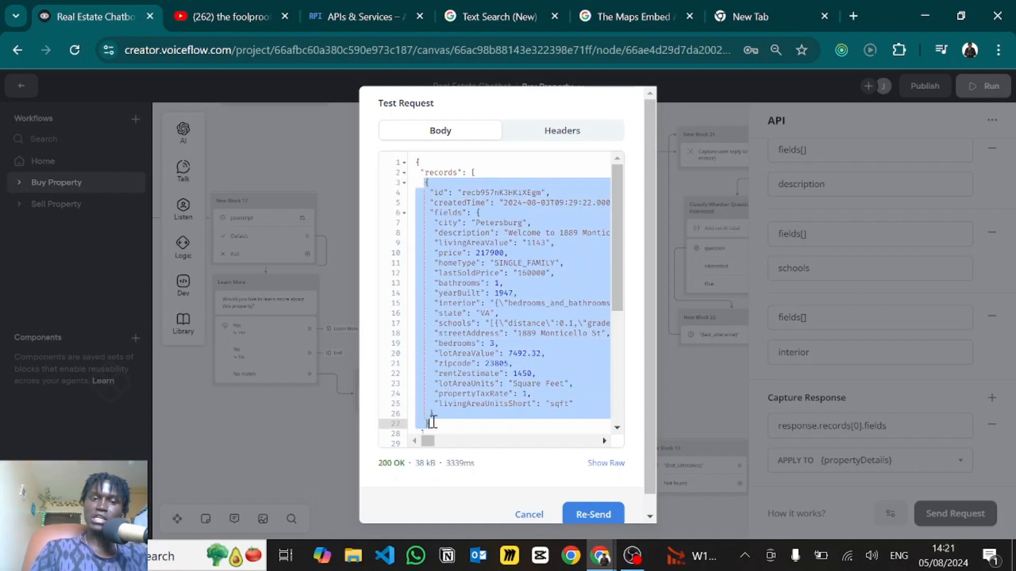
left_click(466, 272)
scroll(465, 291, "down", 1)
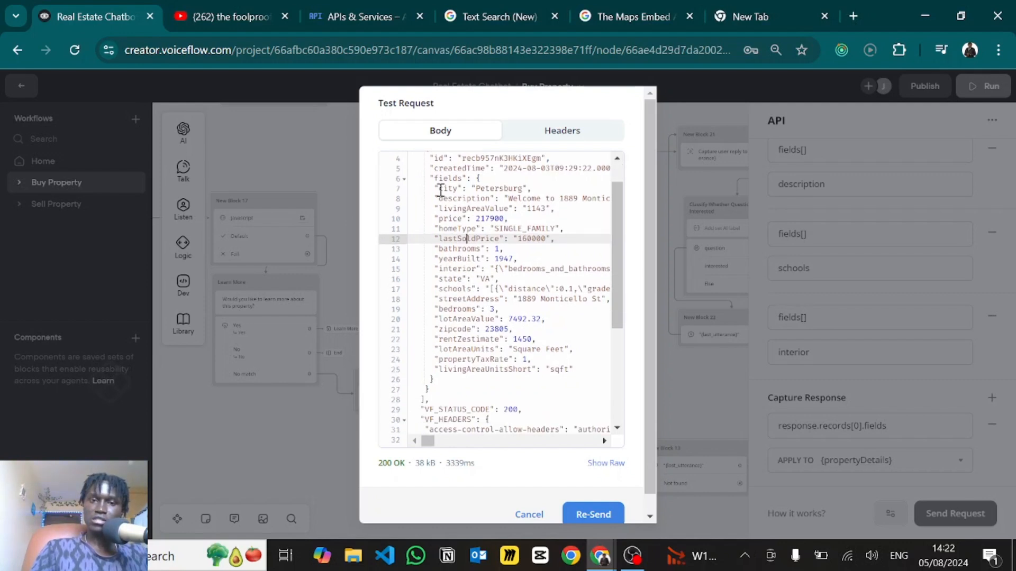
left_click_drag(438, 188, 544, 369)
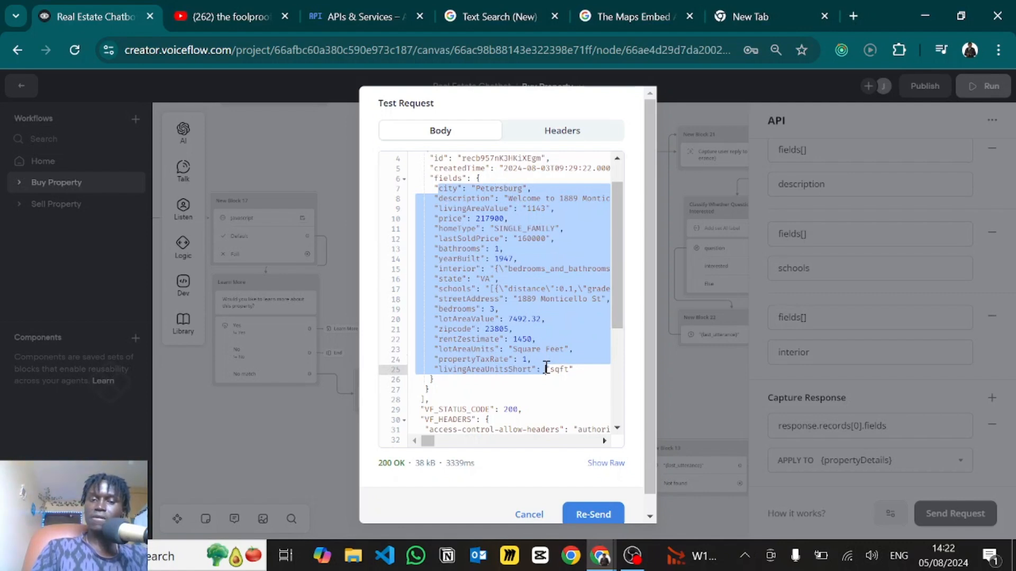
left_click(529, 513)
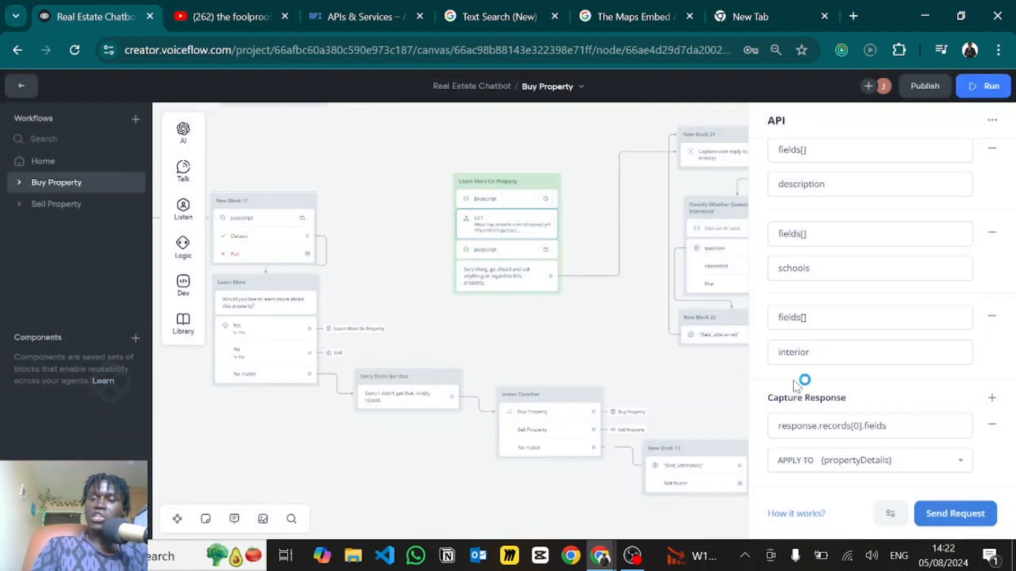
left_click(816, 353)
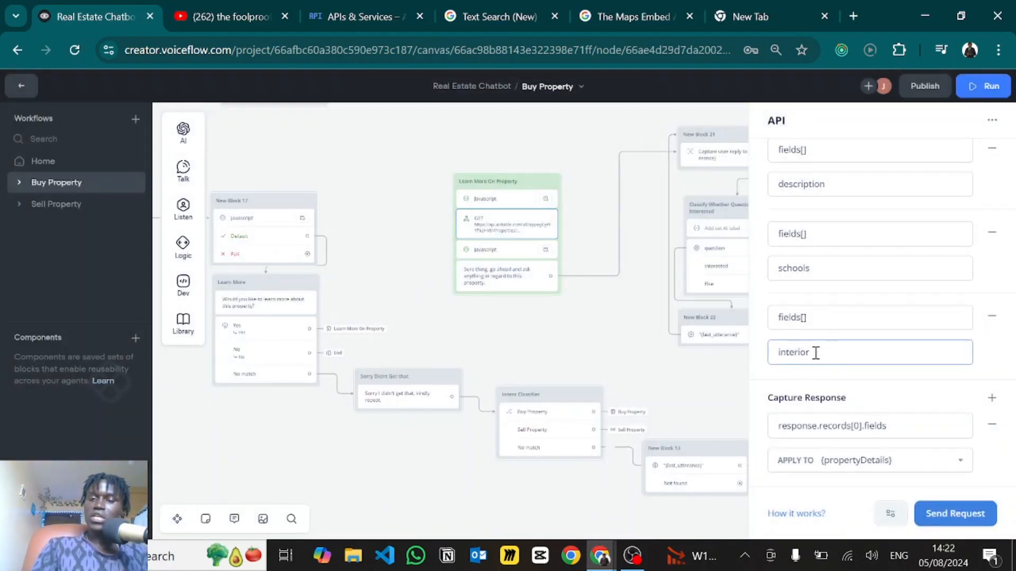
left_click(819, 324)
double_click(816, 323)
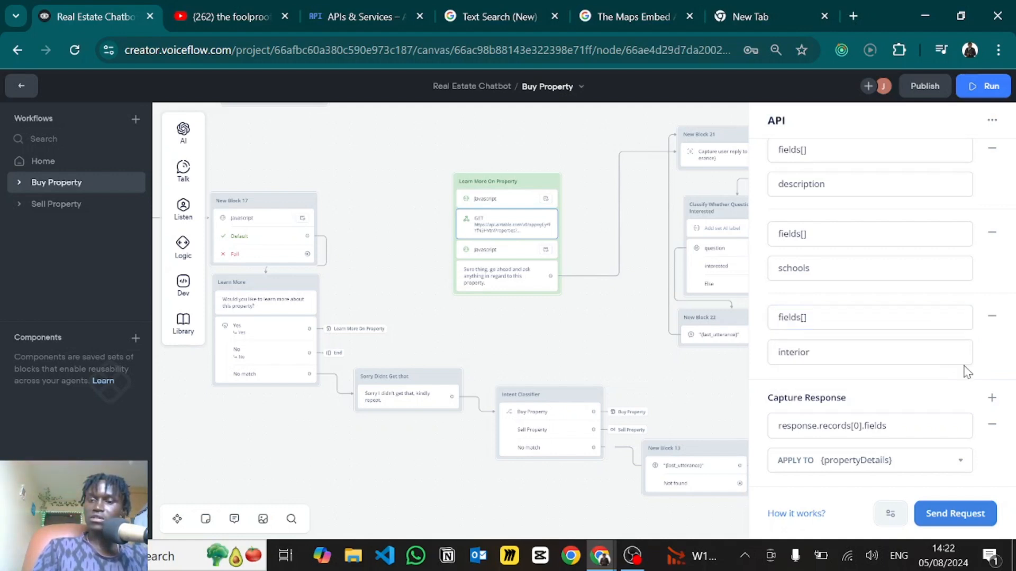
scroll(967, 372, "down", 10)
scroll(967, 372, "up", 15)
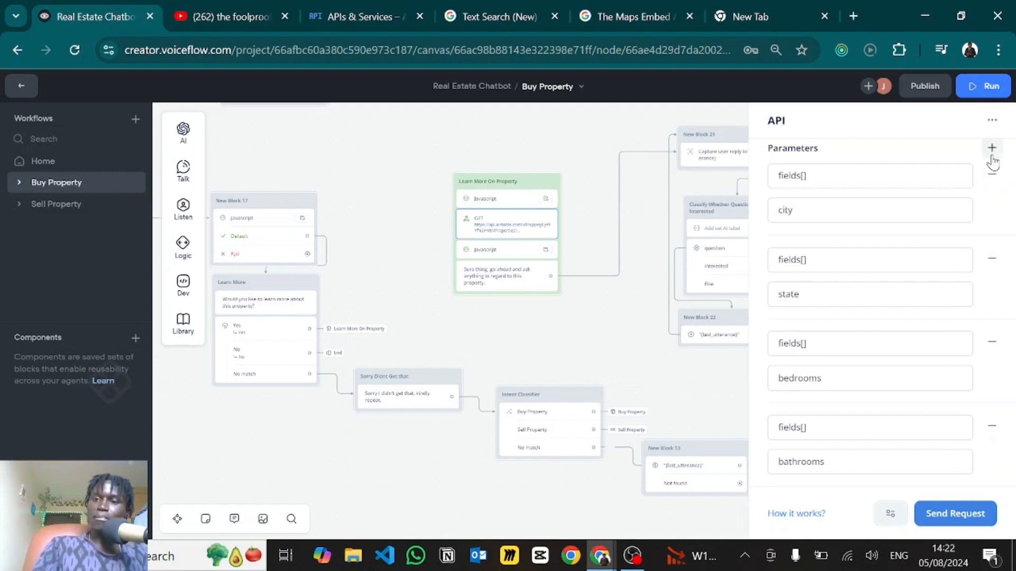
scroll(948, 350, "down", 10)
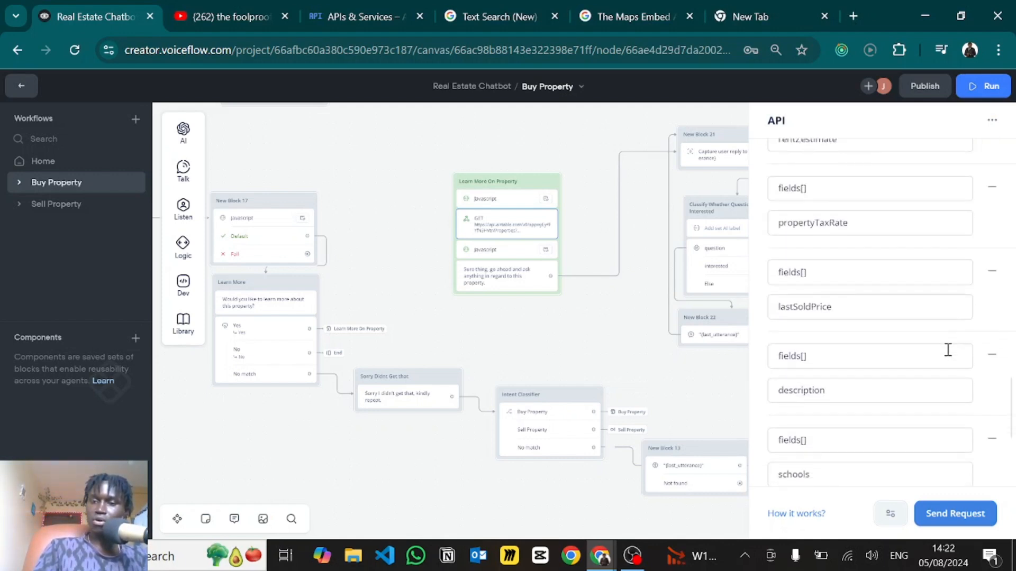
scroll(948, 349, "down", 5)
left_click(857, 325)
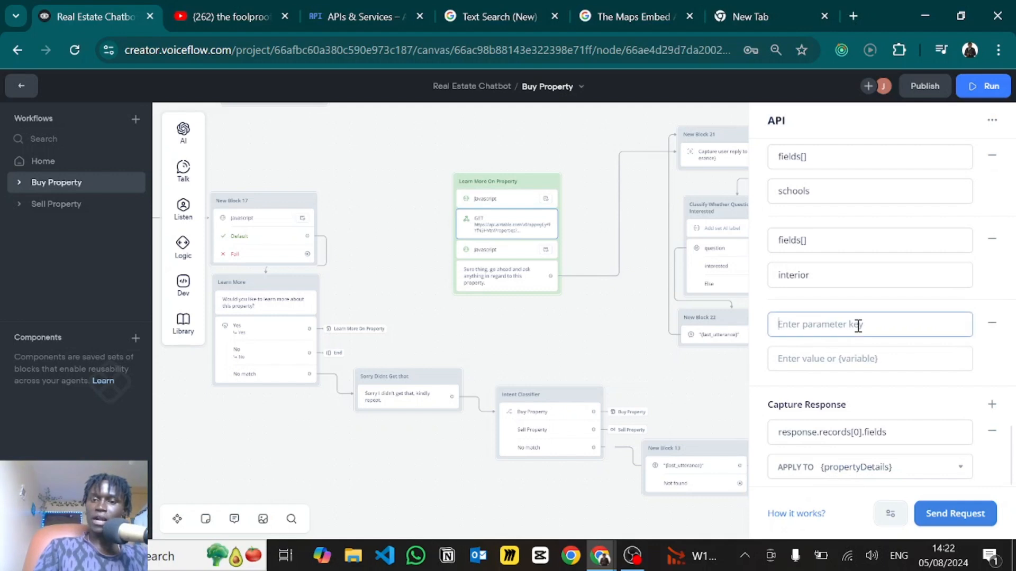
type("fields[")
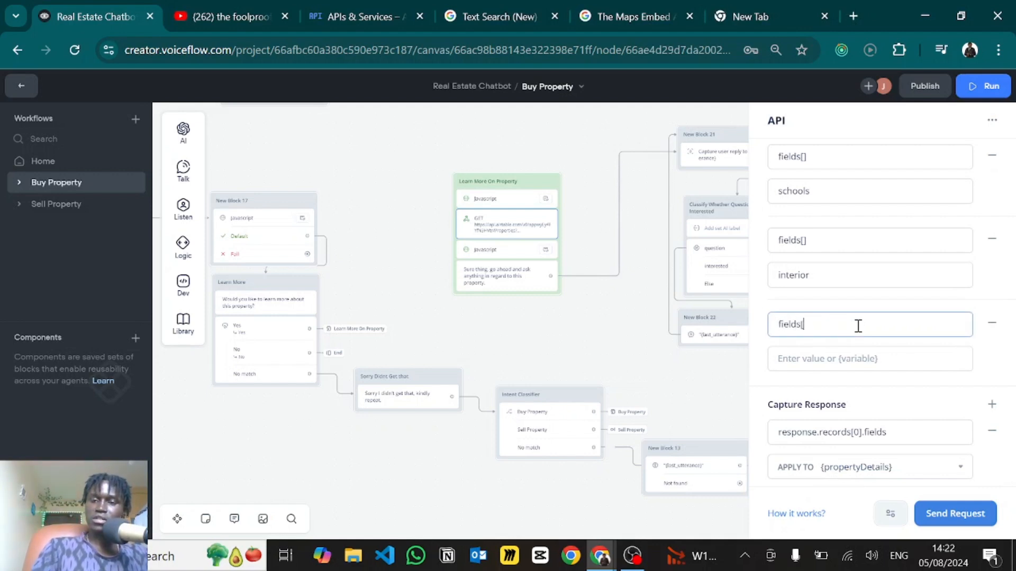
left_click(805, 359)
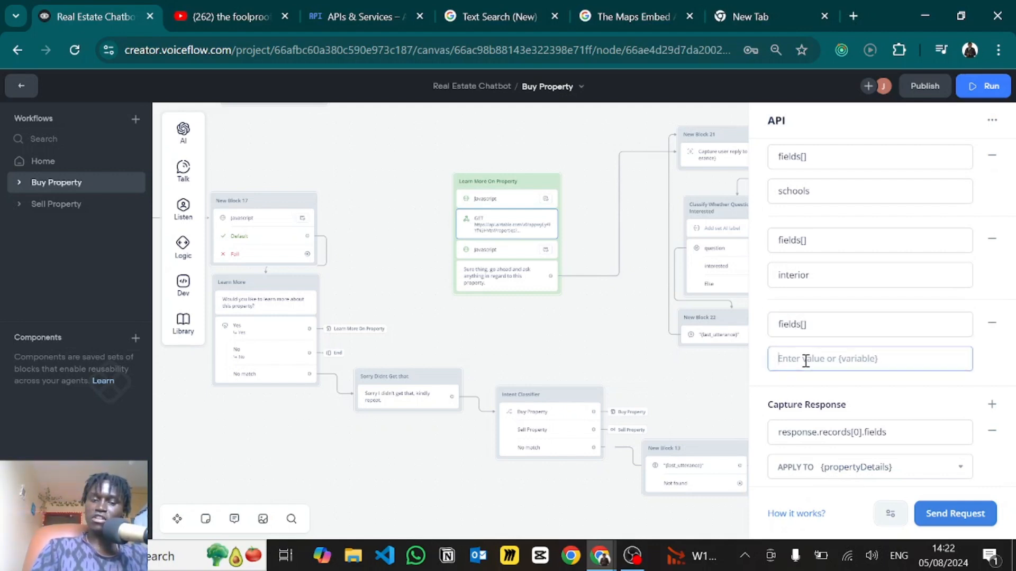
type("state")
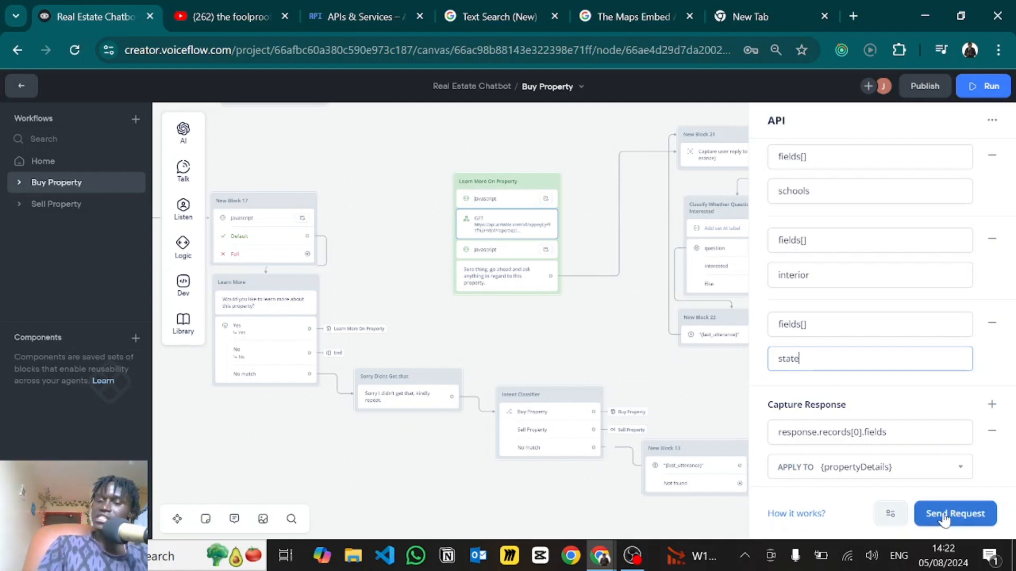
left_click(812, 386)
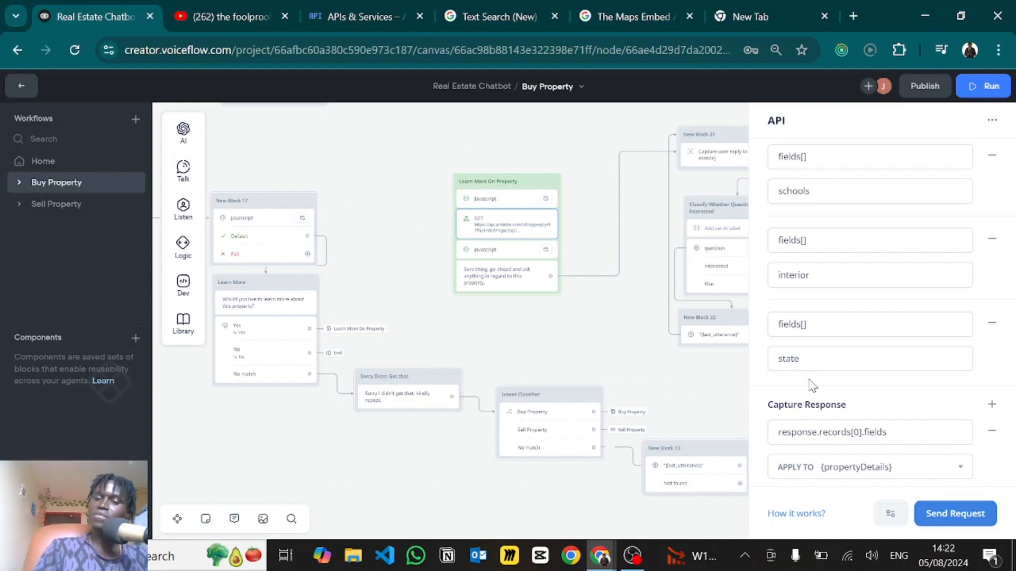
left_click(932, 516)
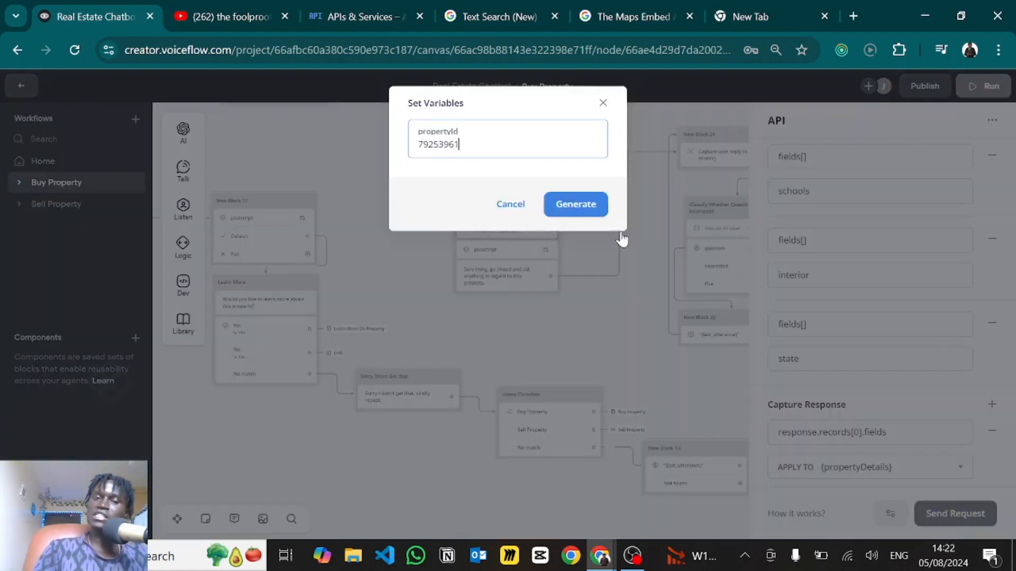
left_click(602, 105)
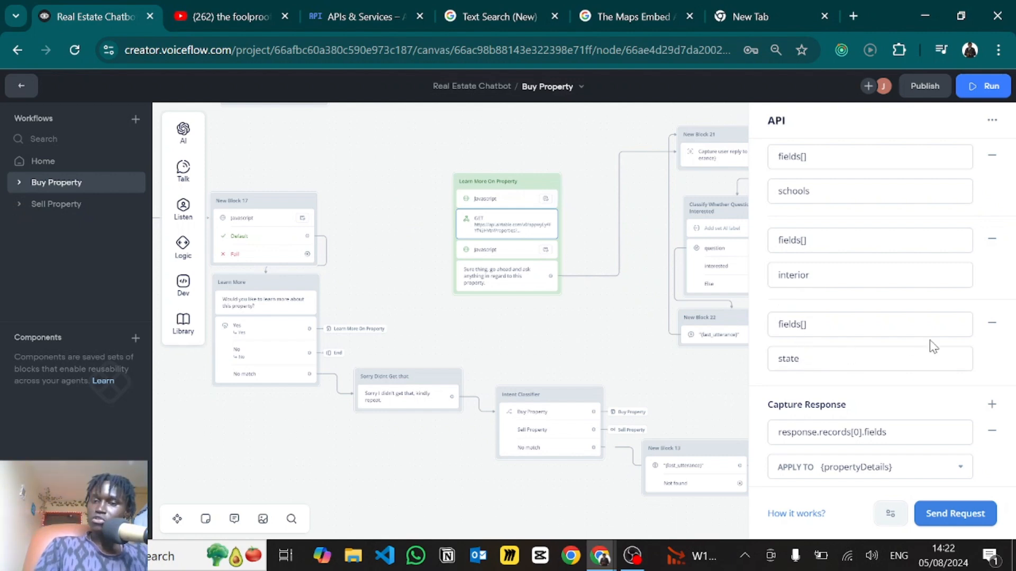
left_click(951, 517)
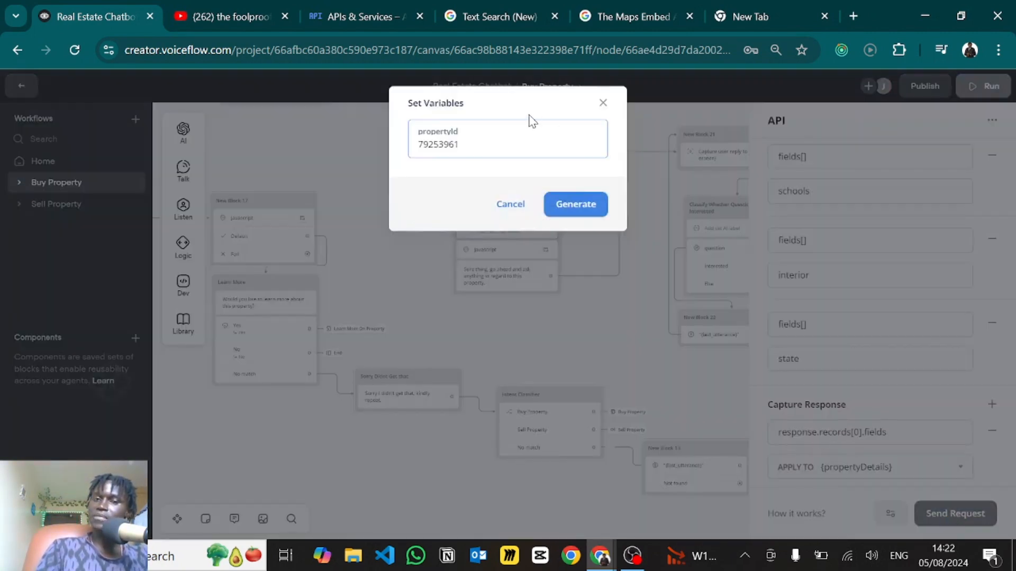
left_click(603, 105)
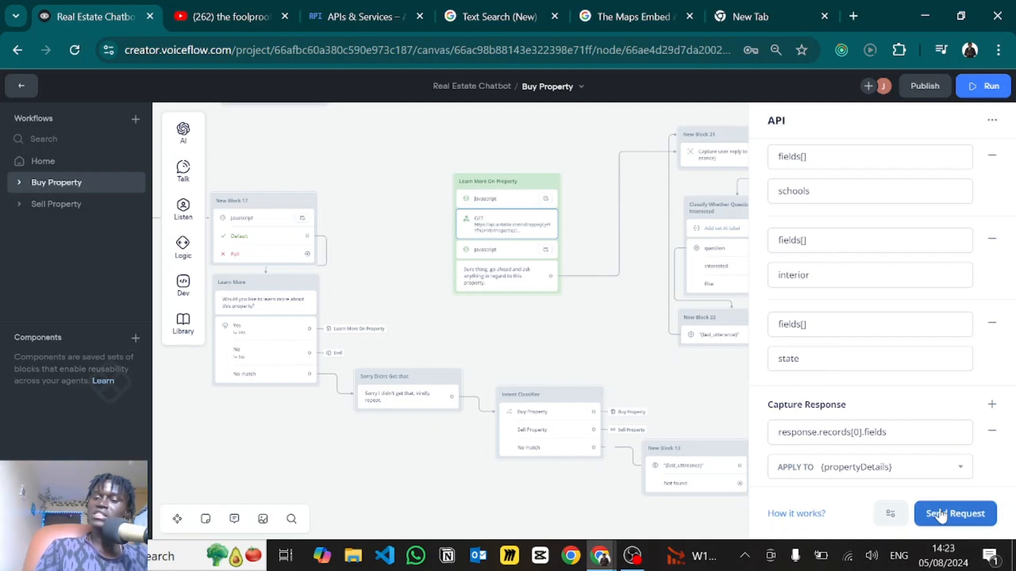
left_click(992, 325)
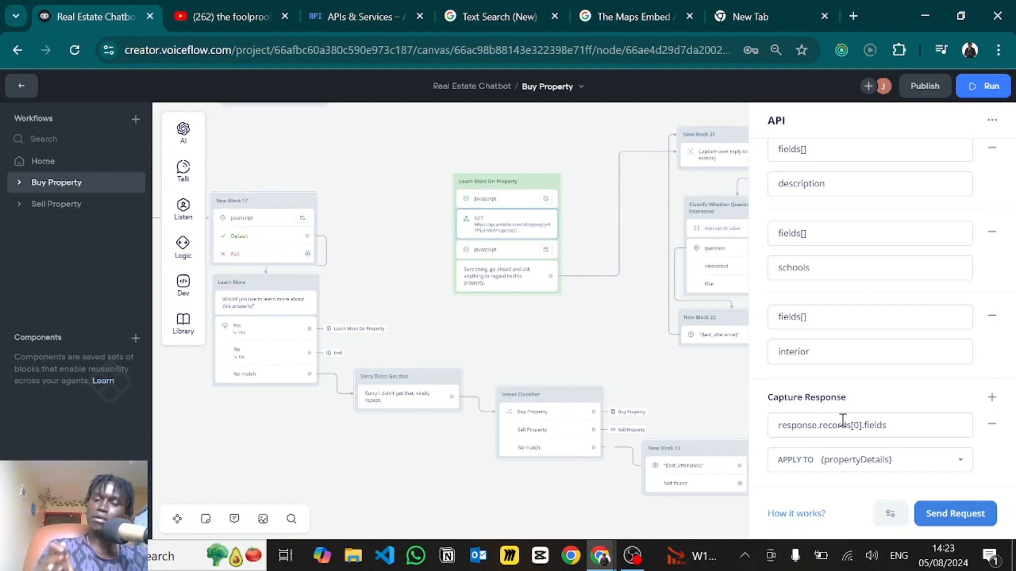
- Step past the Javascript and reply text to New Block 21's {last_utterance} capture step
left_click(488, 254)
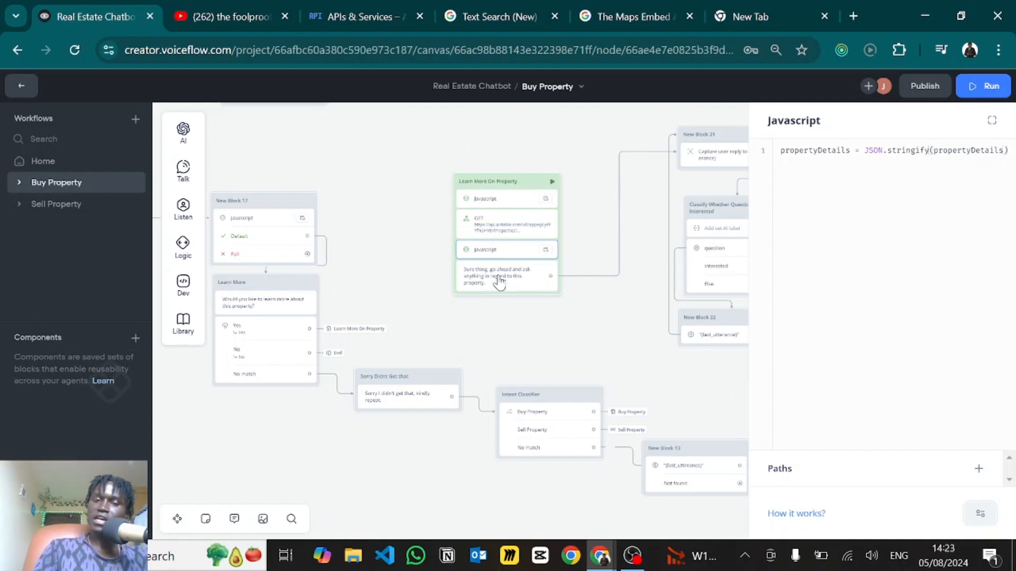
left_click_drag(512, 331, 464, 329)
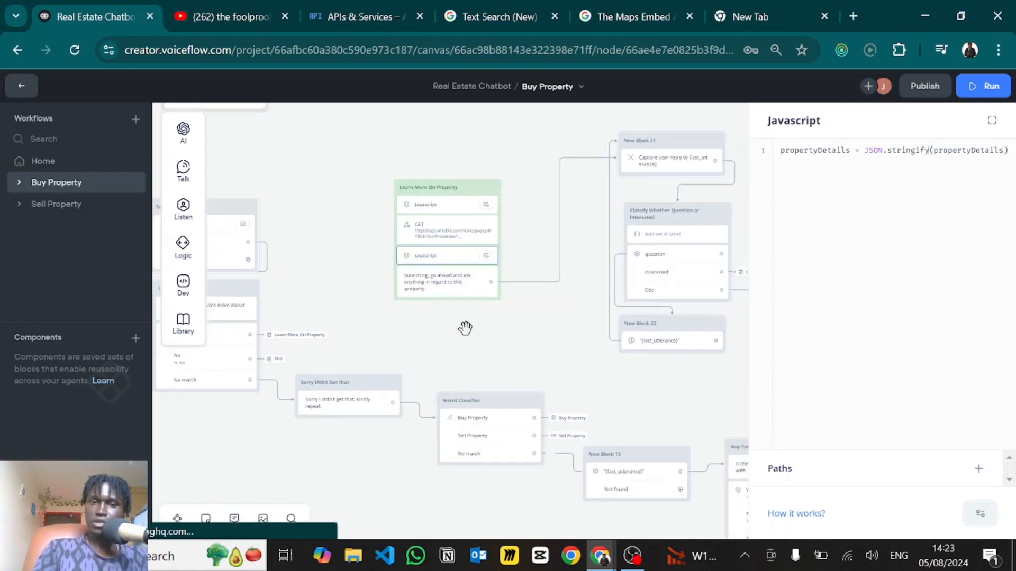
left_click(515, 239)
left_click(430, 286)
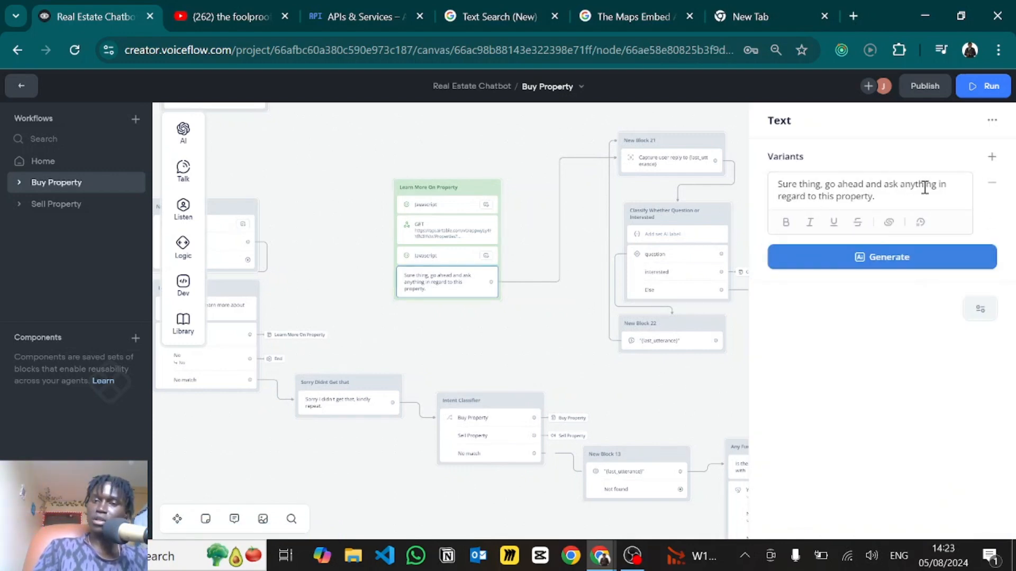
left_click(650, 165)
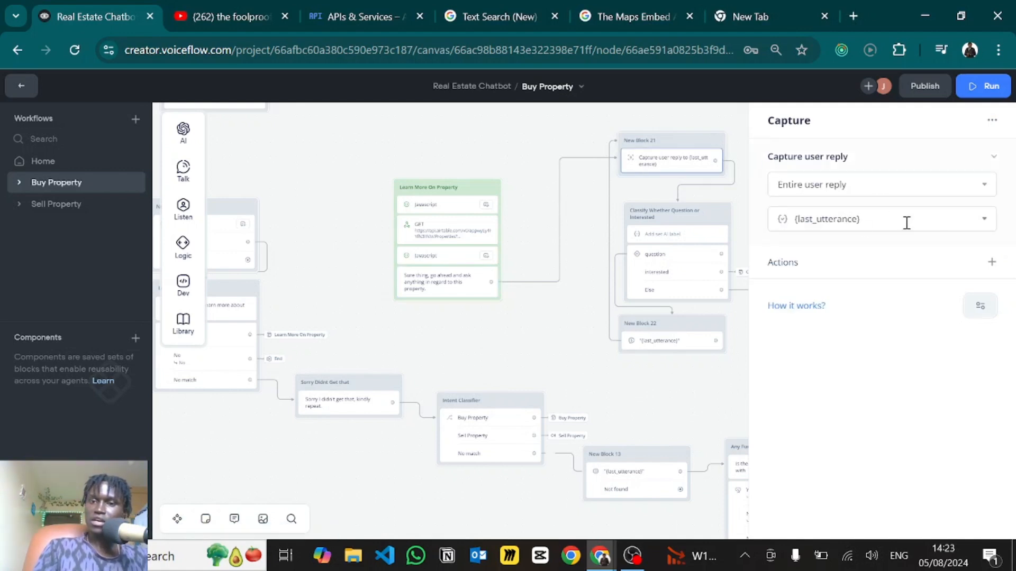
left_click_drag(580, 216, 418, 150)
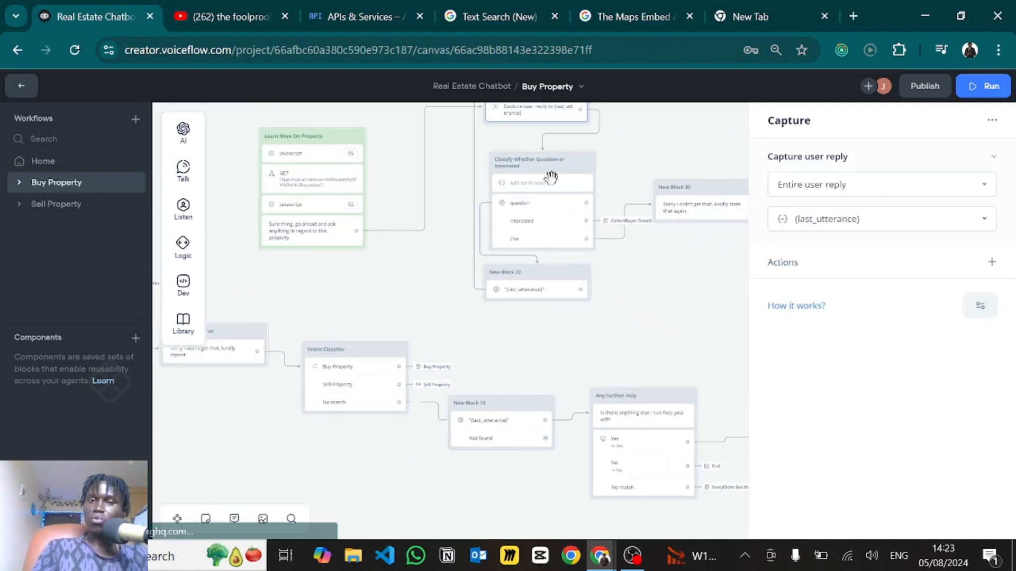
- Open the Classify AI step, confirm {isIntent} as its output variable, and scroll its prompt
left_click(551, 179)
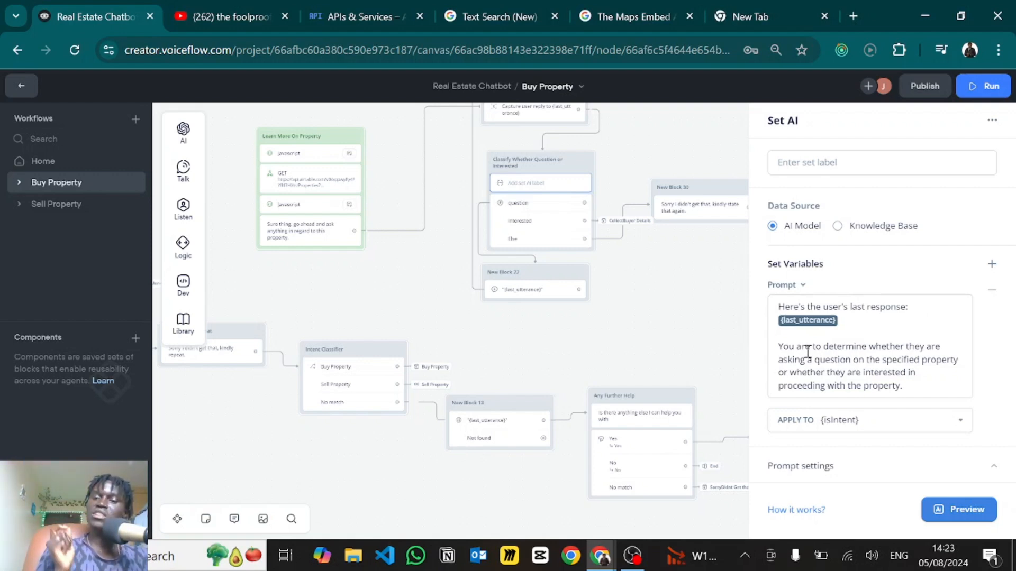
left_click(853, 423)
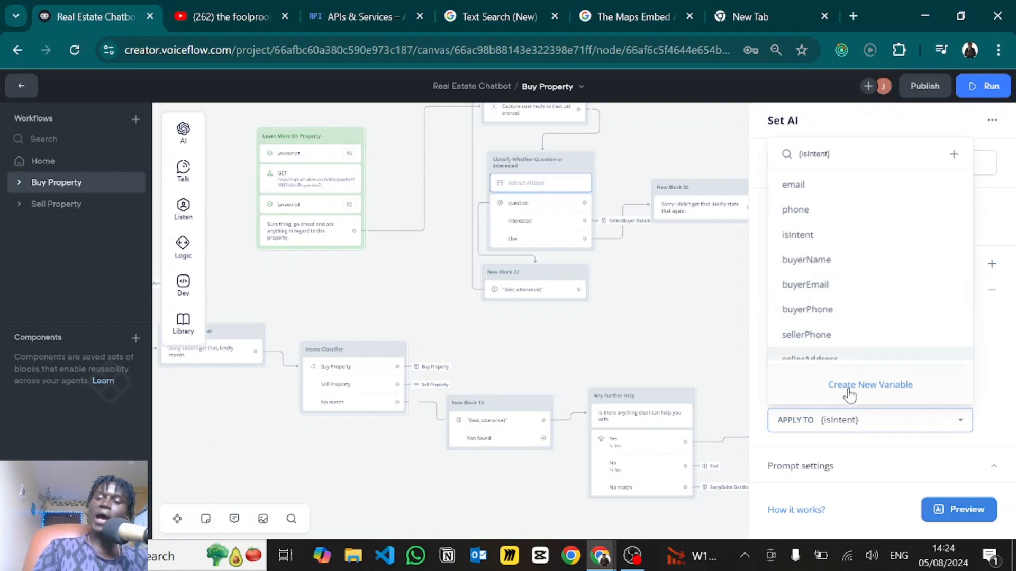
left_click(760, 391)
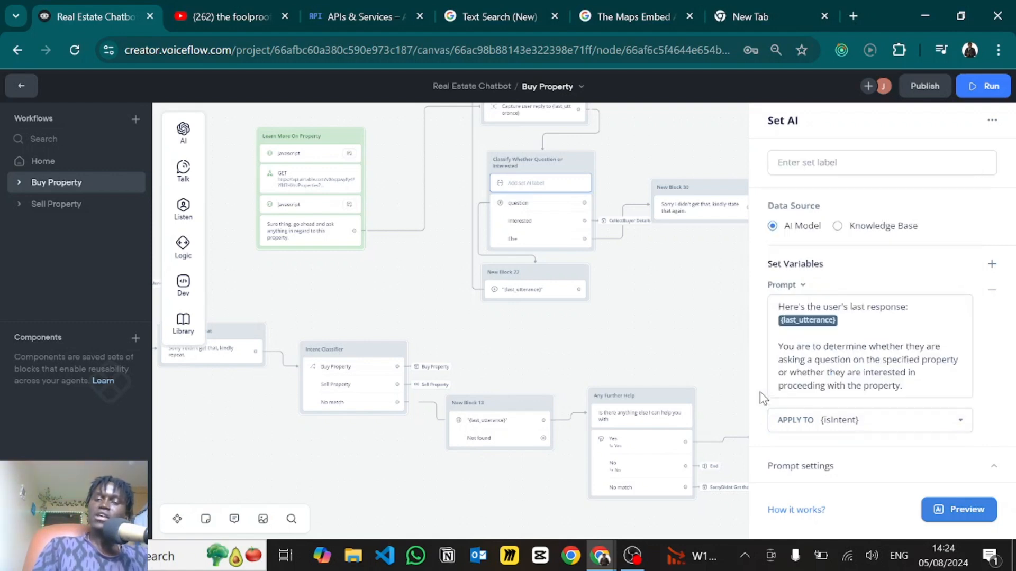
scroll(795, 428, "down", 10)
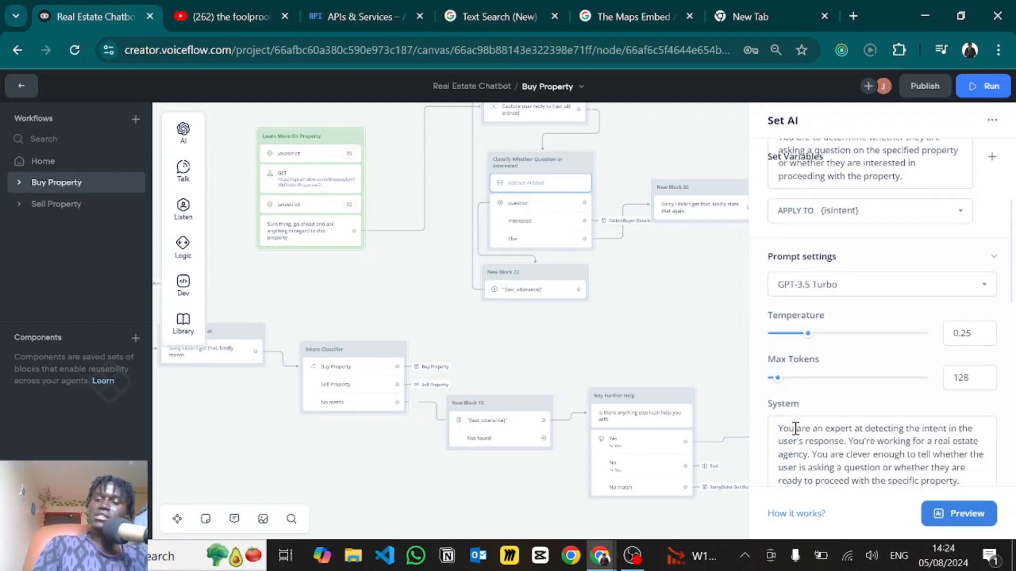
scroll(795, 428, "down", 4)
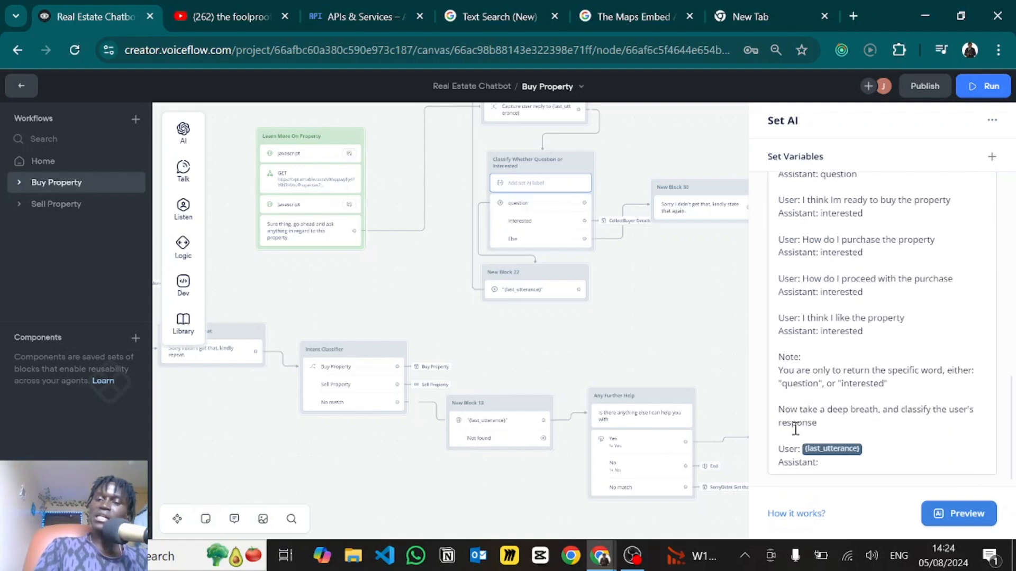
scroll(795, 429, "up", 10)
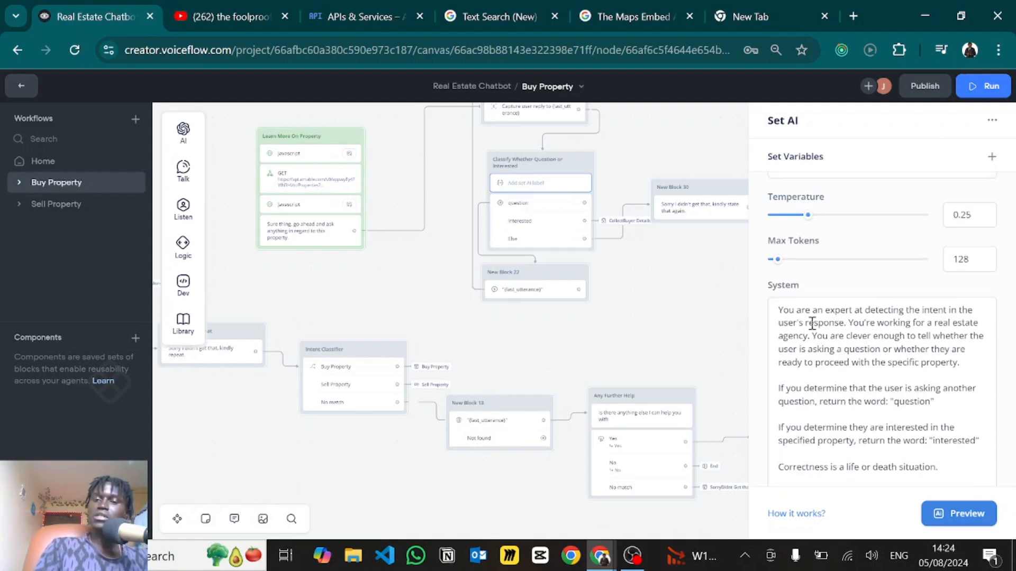
scroll(789, 338, "down", 1)
scroll(789, 339, "down", 1)
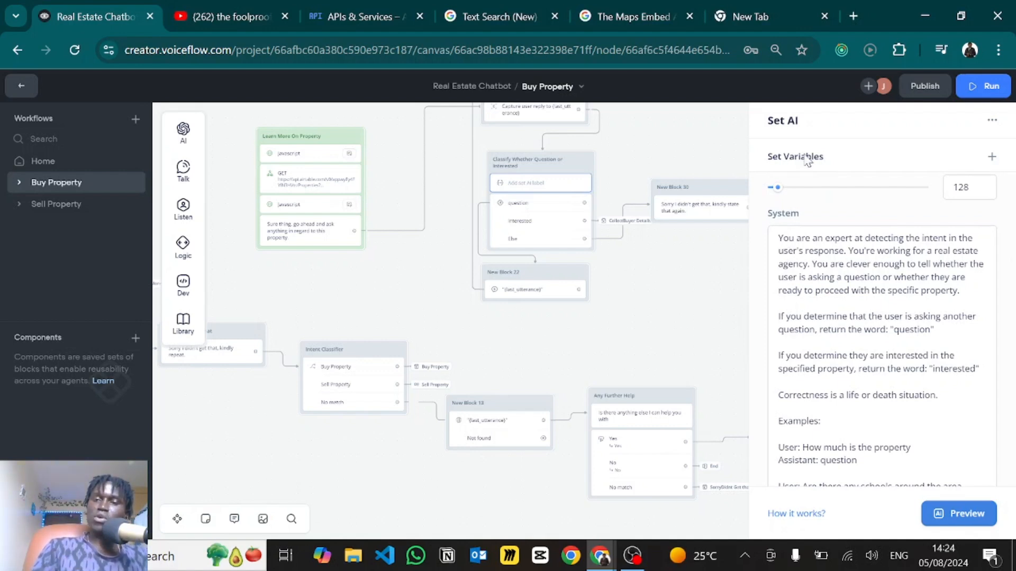
scroll(803, 156, "up", 5)
scroll(803, 156, "up", 3)
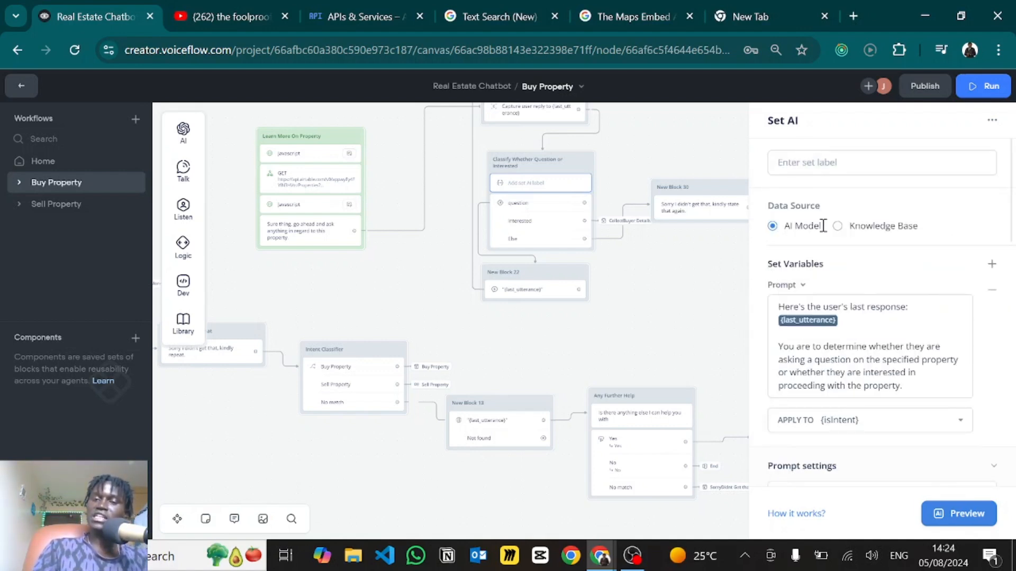
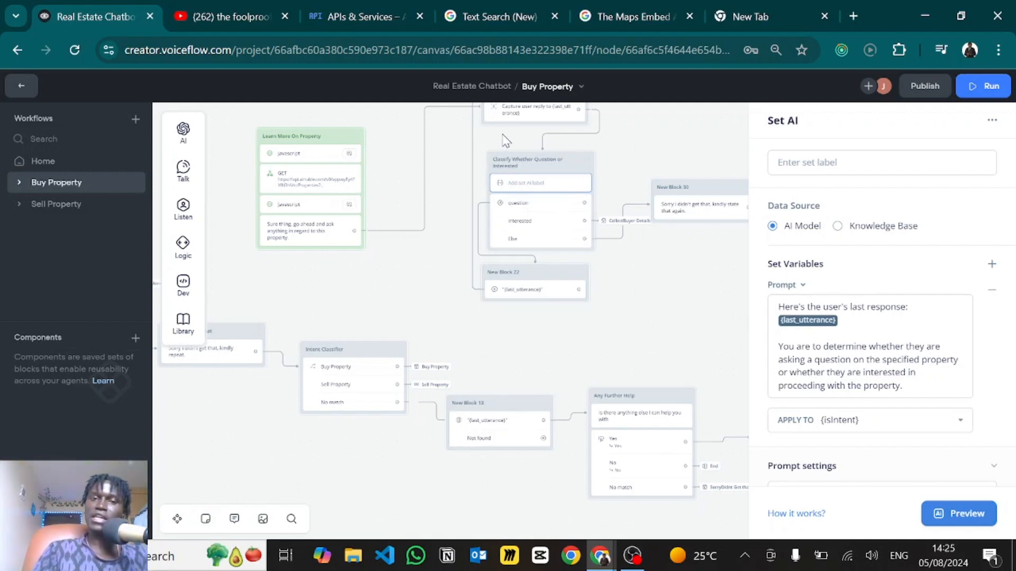
- Reopen the classifier's AI step and highlight the prompt's life-or-death correctness line
scroll(511, 253, "up", 3)
key("Escape")
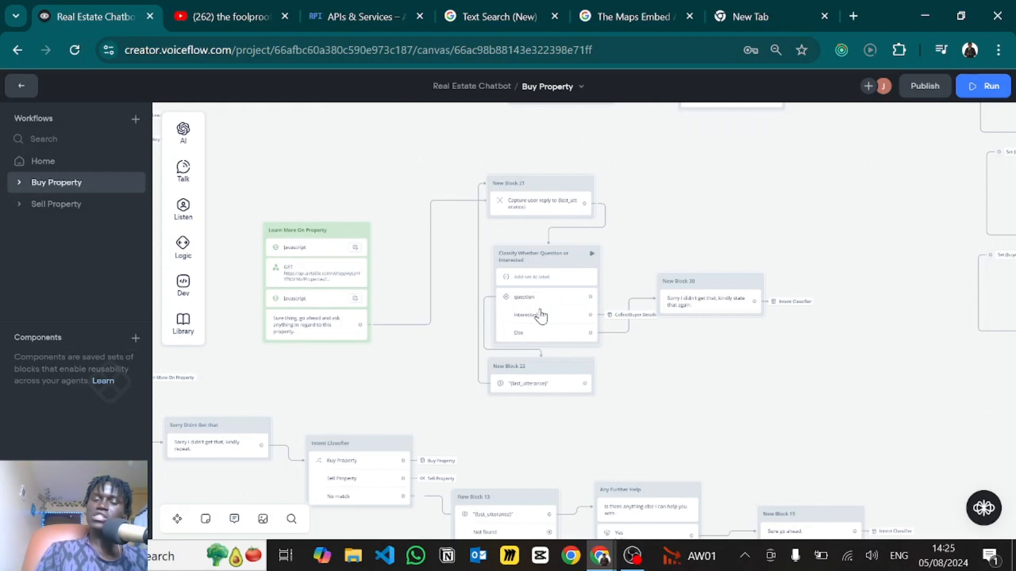
left_click(530, 276)
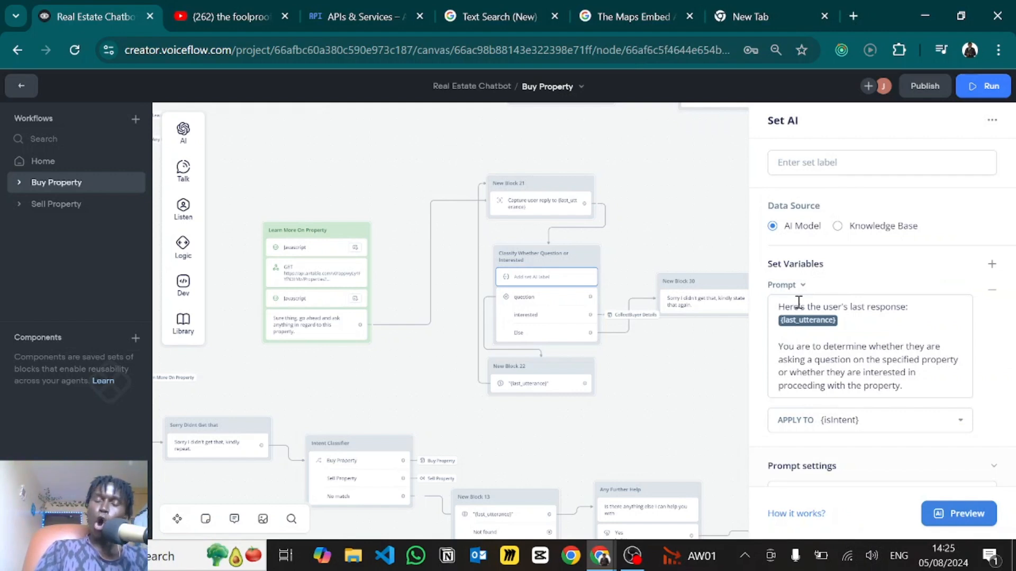
scroll(801, 300, "down", 2)
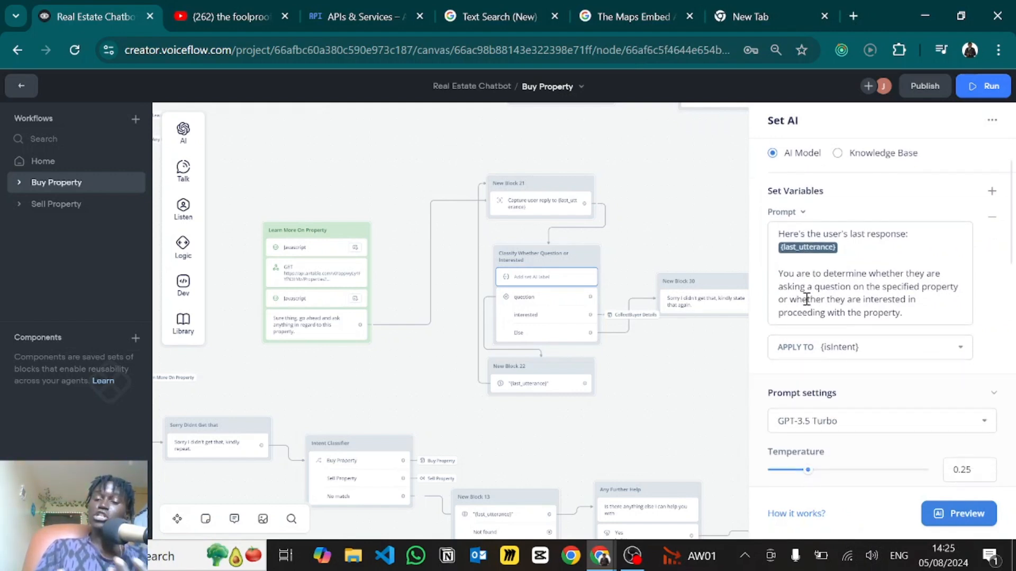
scroll(857, 371, "down", 3)
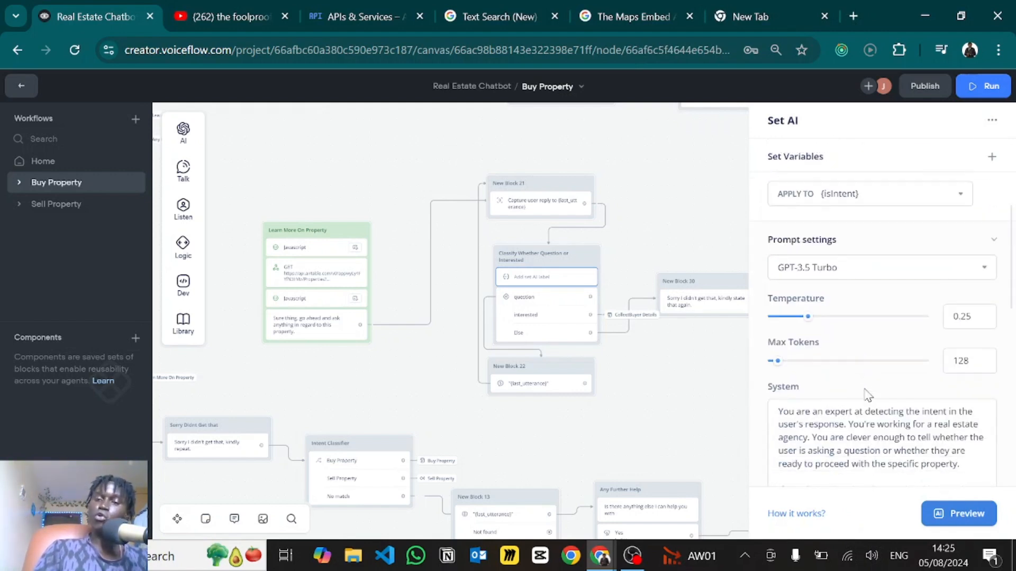
scroll(868, 394, "down", 4)
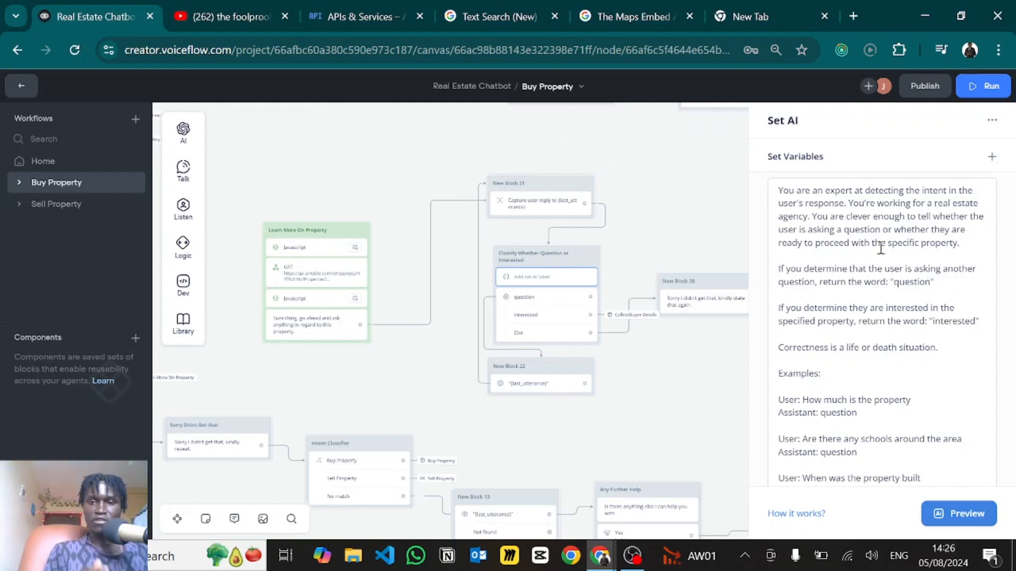
scroll(880, 249, "down", 1)
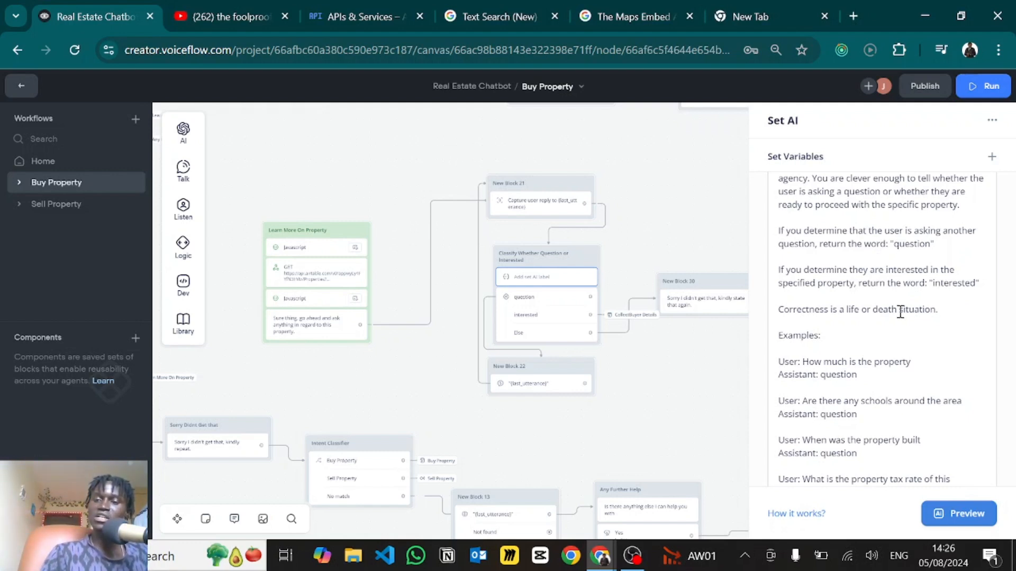
left_click_drag(938, 311, 775, 313)
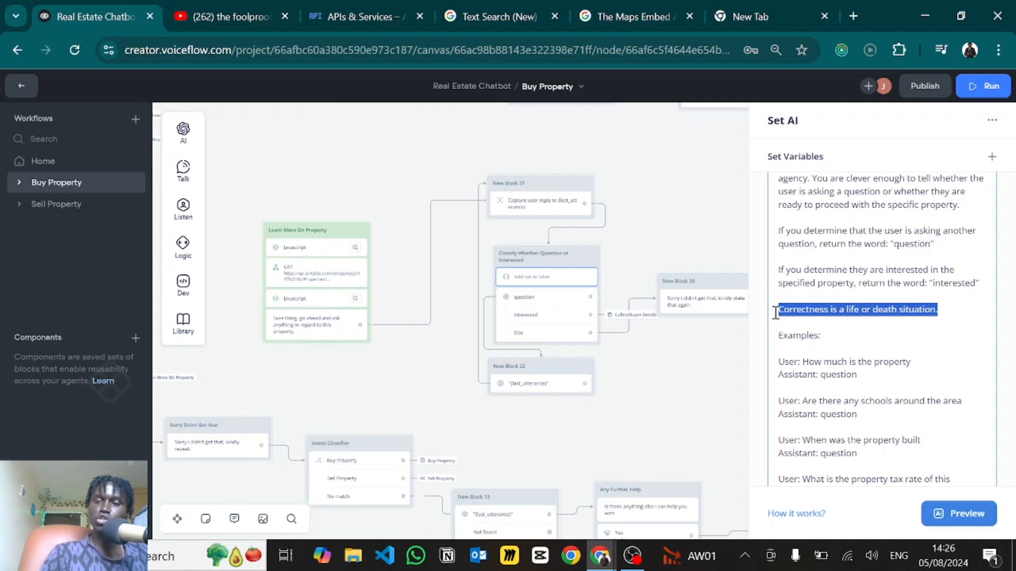
left_click(860, 288)
- Scroll through the prompt examples, picking out the 'interested' label in each, including 'How do I proceed'
scroll(860, 289, "down", 1)
scroll(860, 288, "down", 1)
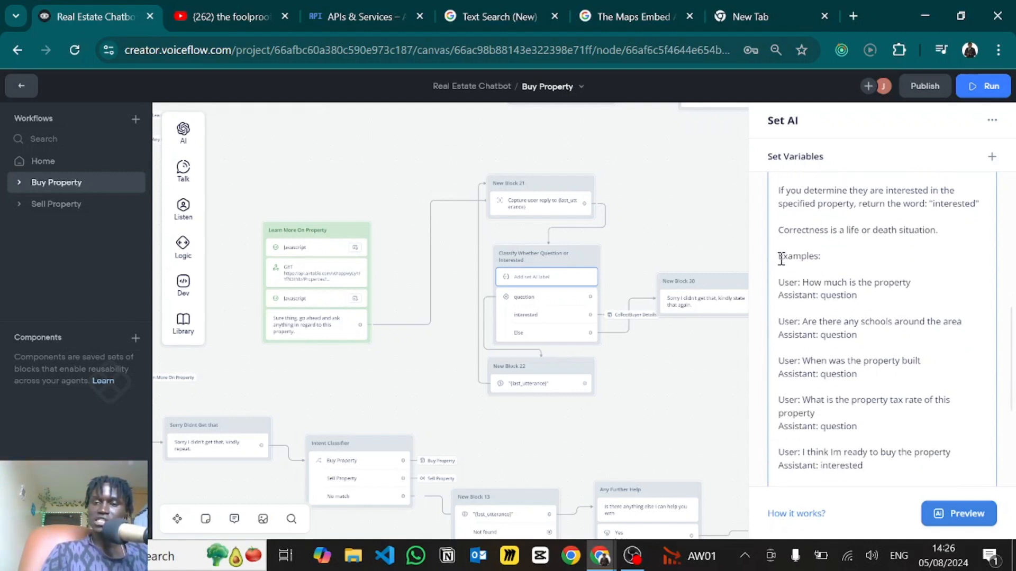
scroll(844, 271, "down", 2)
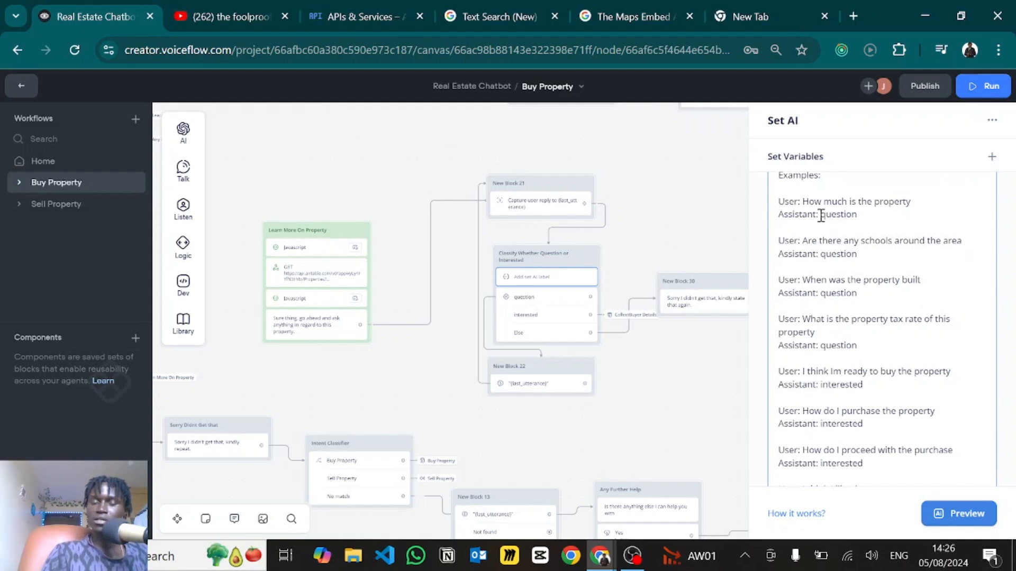
scroll(817, 201, "down", 1)
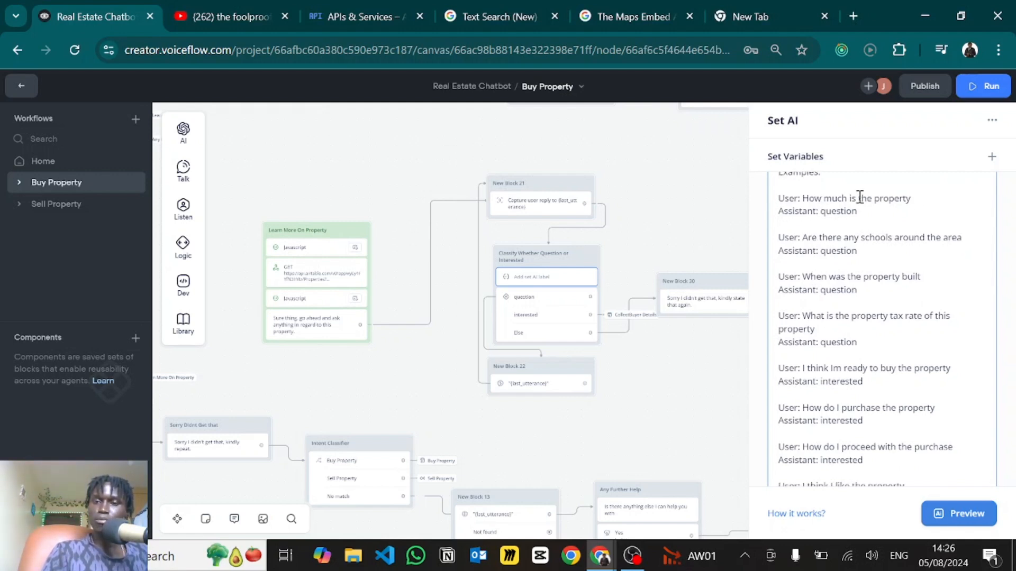
scroll(823, 245, "down", 1)
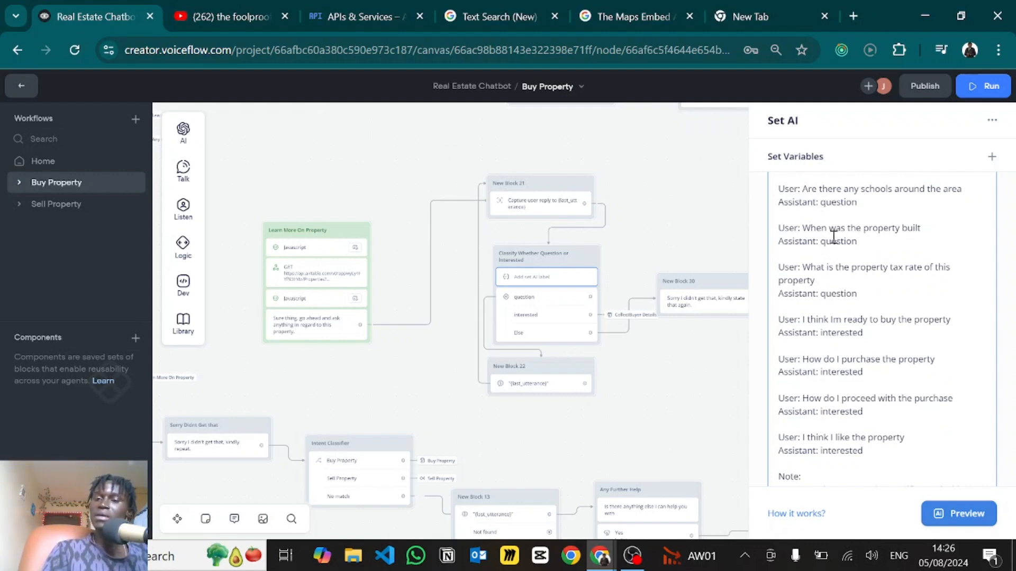
scroll(826, 280, "down", 2)
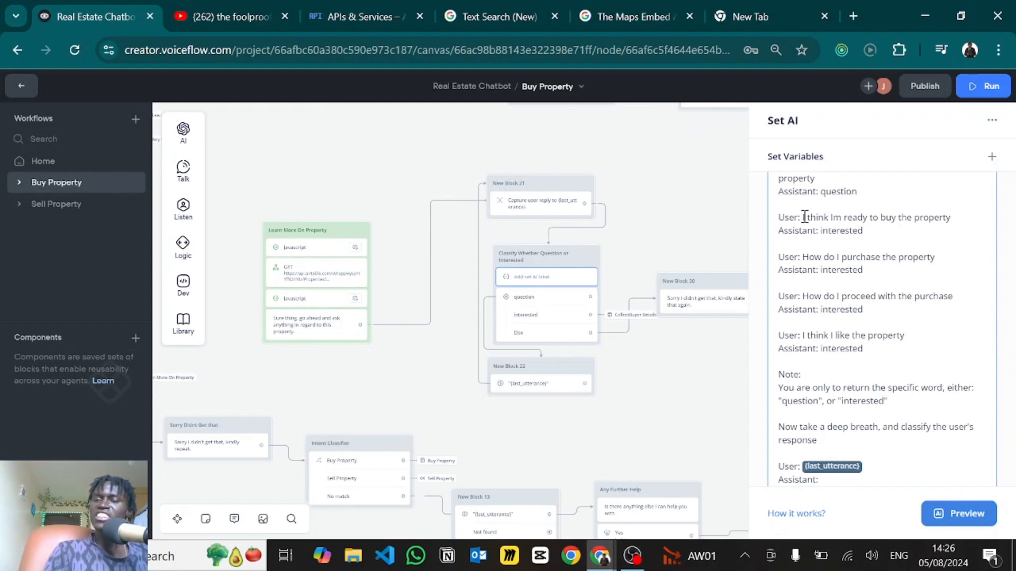
double_click(833, 231)
left_click(825, 264)
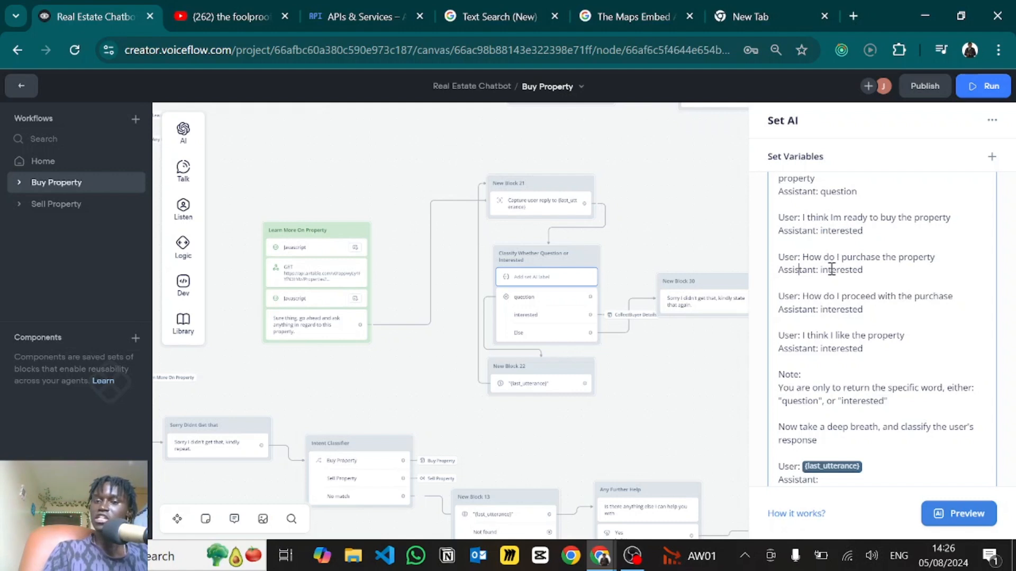
double_click(825, 269)
left_click(815, 297)
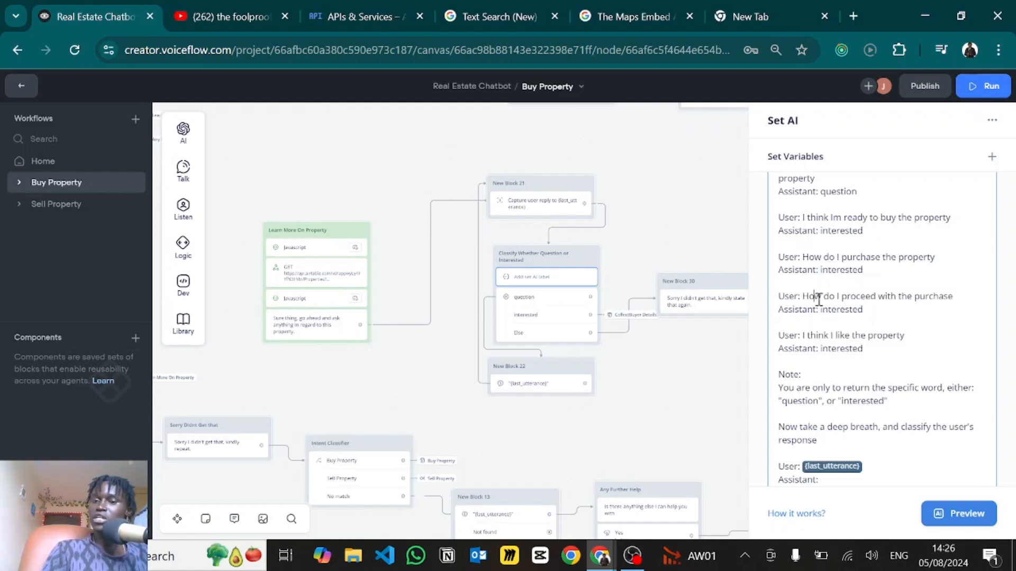
double_click(837, 309)
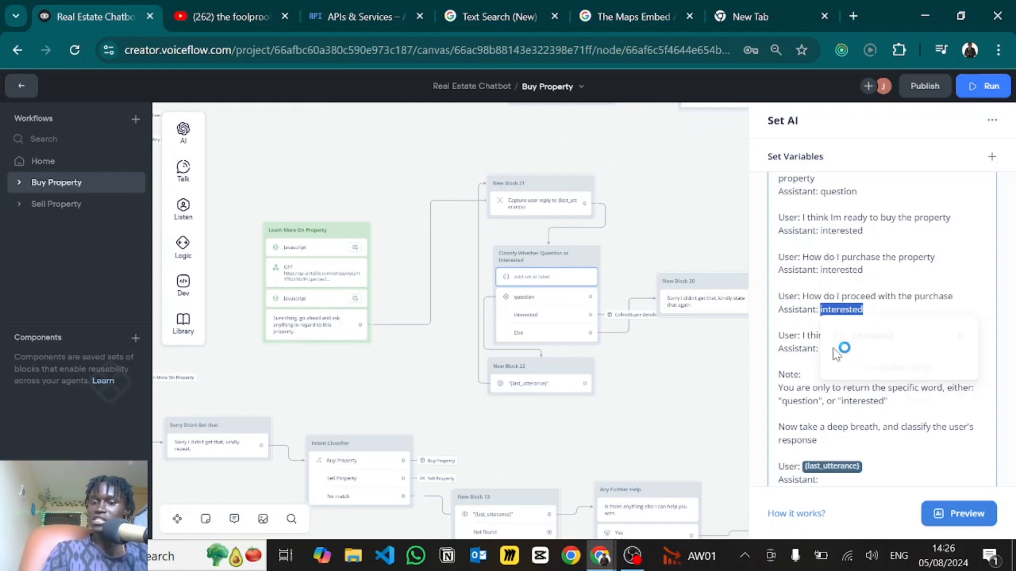
left_click(786, 397)
- Check the last example's label, then select the Classify Whether Question or Interested block
scroll(786, 391, "down", 1)
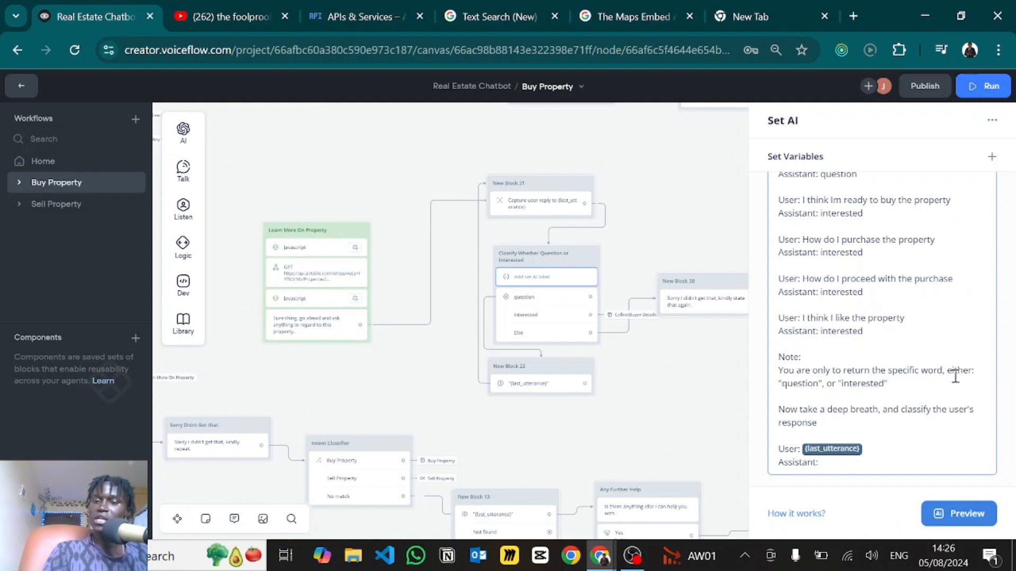
double_click(825, 413)
left_click(823, 407)
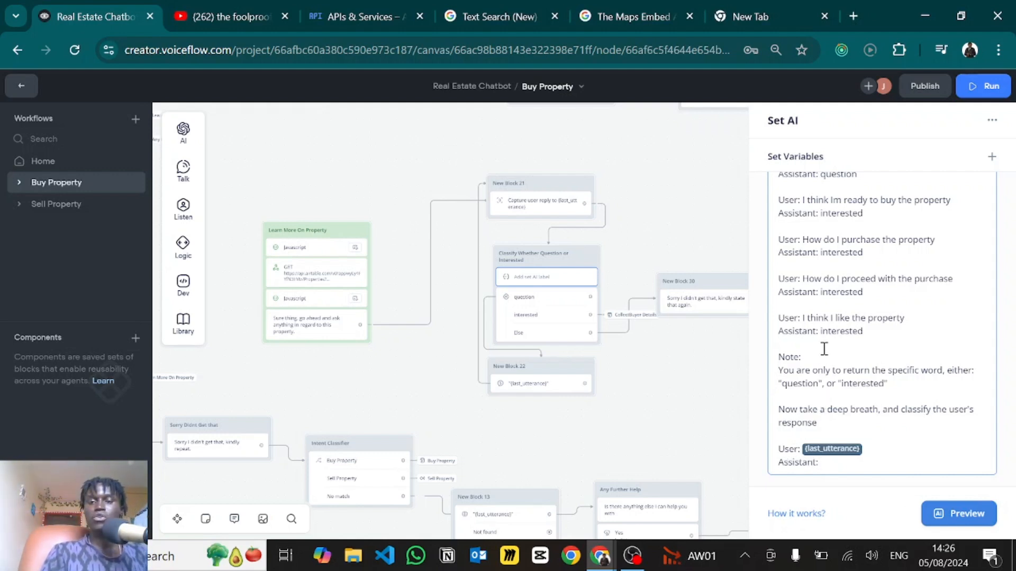
scroll(825, 350, "up", 10)
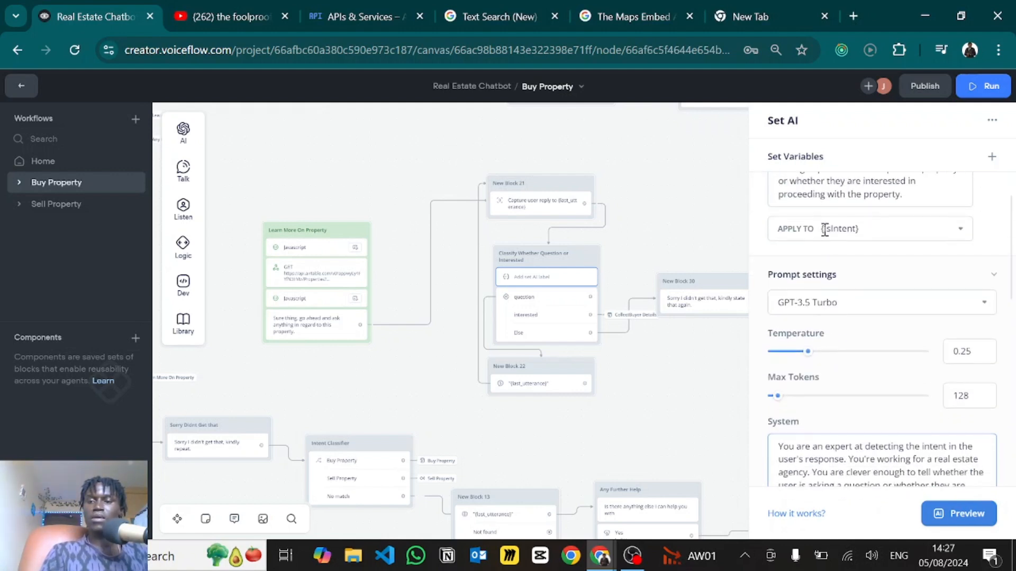
left_click(545, 325)
left_click(545, 324)
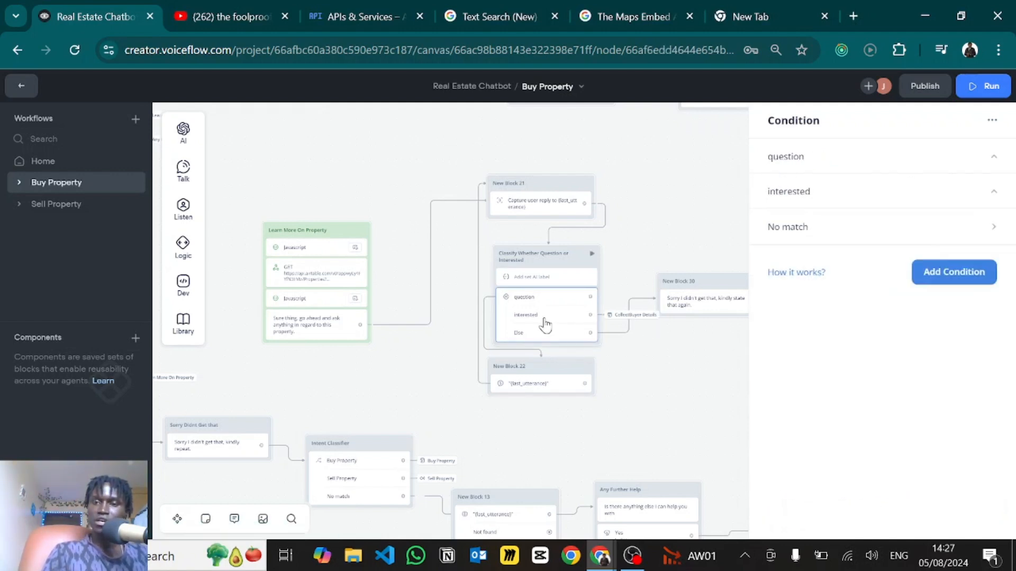
left_click(821, 159)
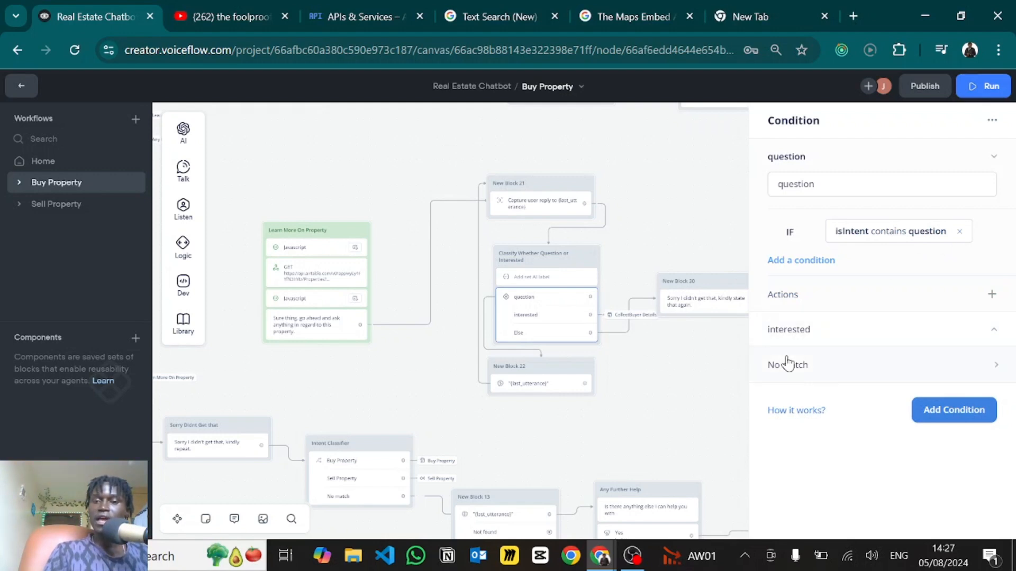
left_click(780, 335)
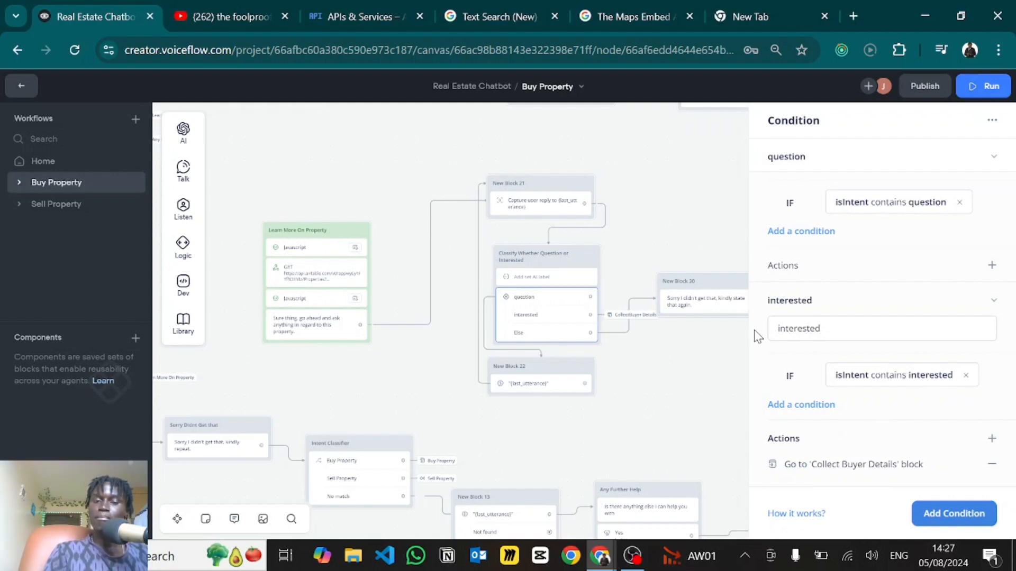
scroll(815, 398, "down", 1)
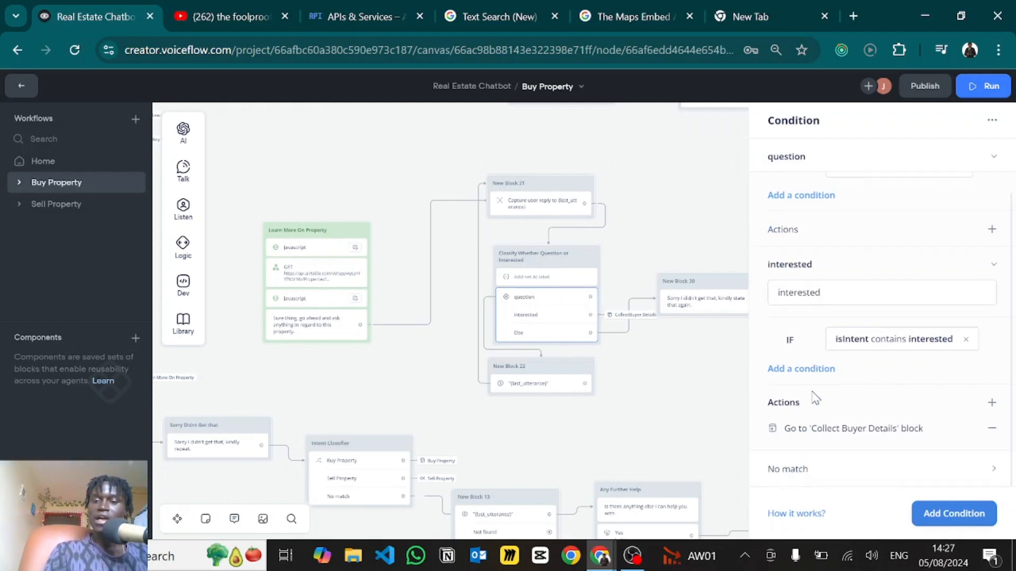
left_click(790, 470)
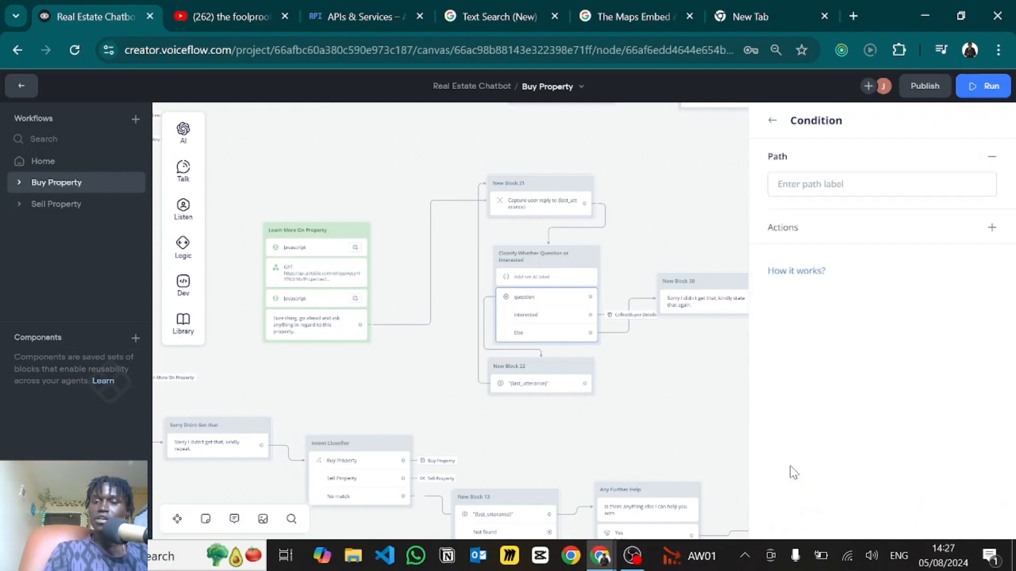
left_click(772, 122)
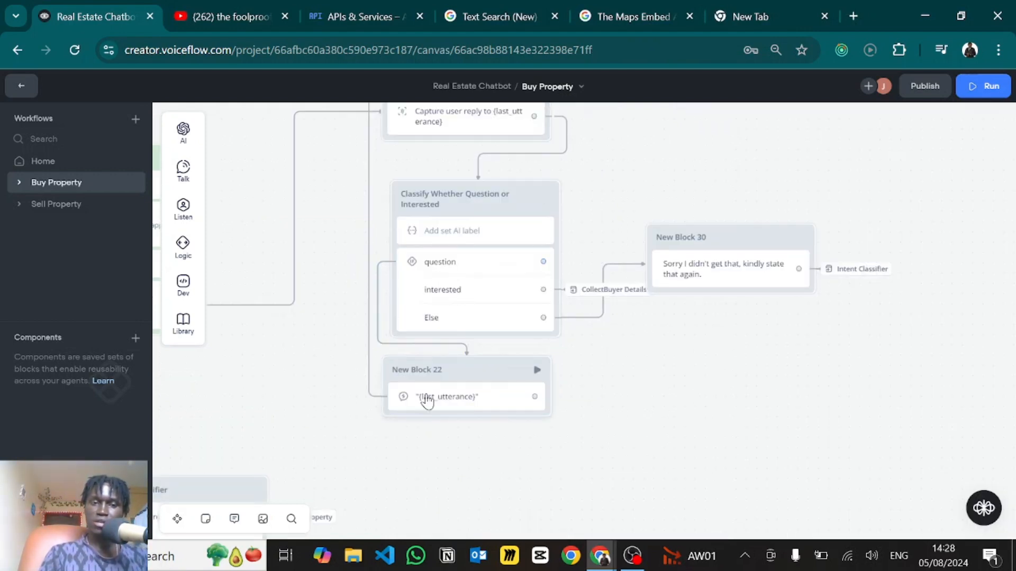
left_click(427, 402)
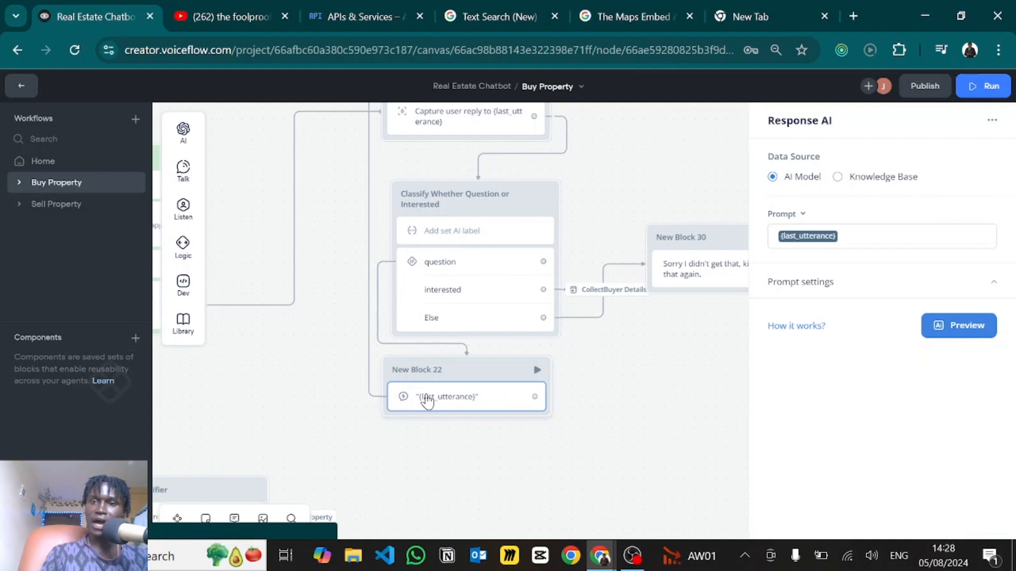
left_click(805, 238)
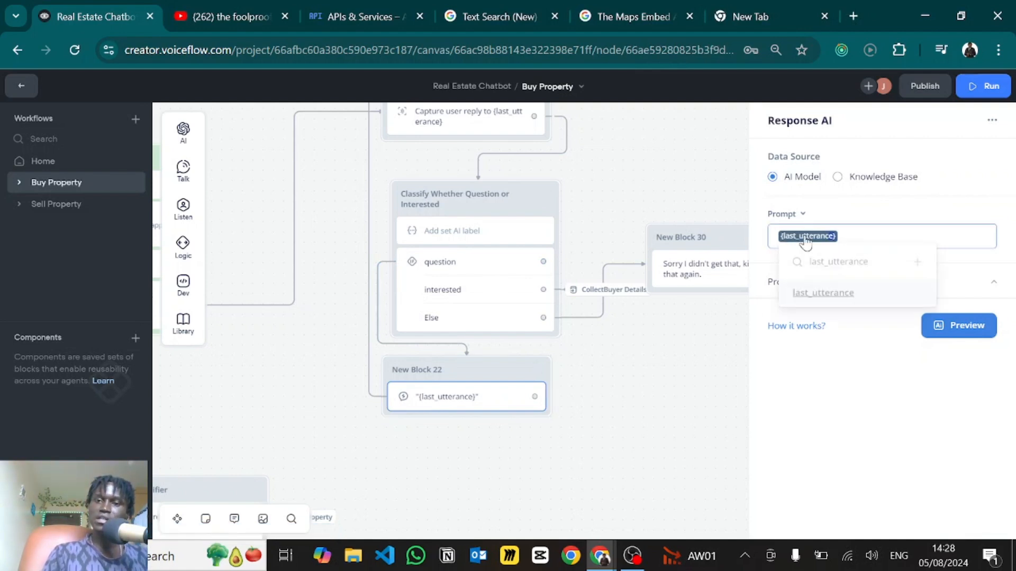
left_click(899, 210)
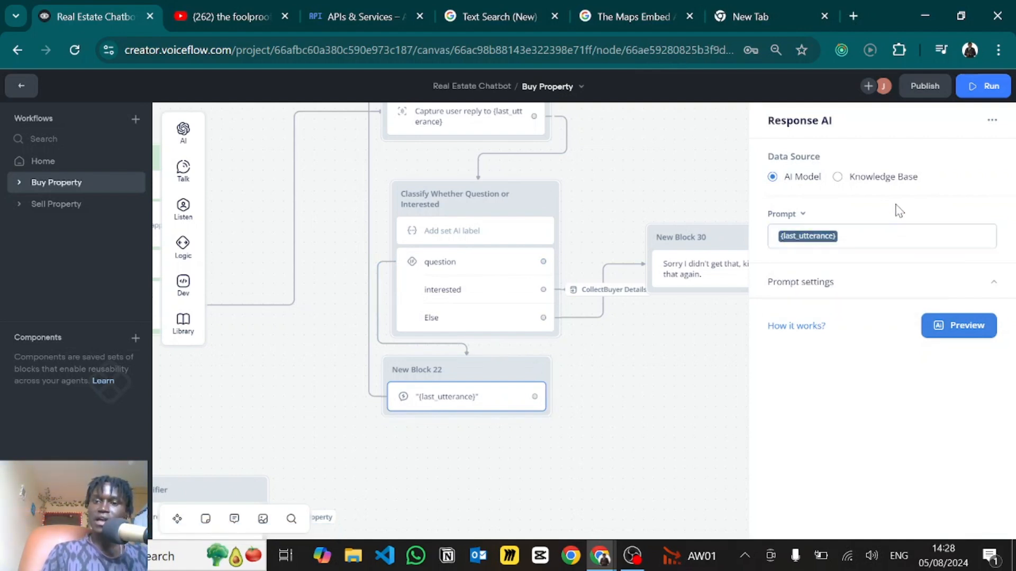
left_click(812, 283)
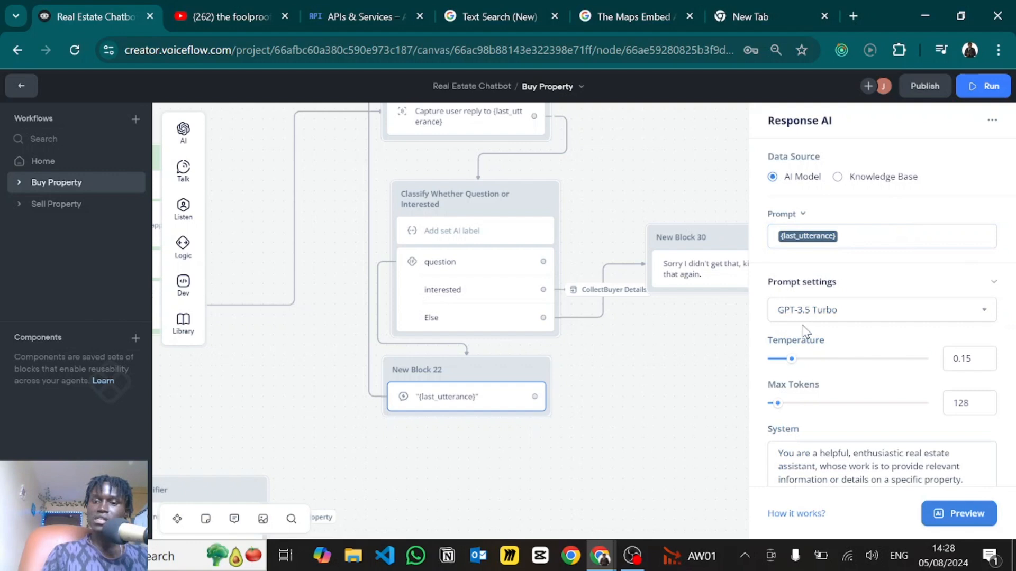
scroll(805, 332, "down", 2)
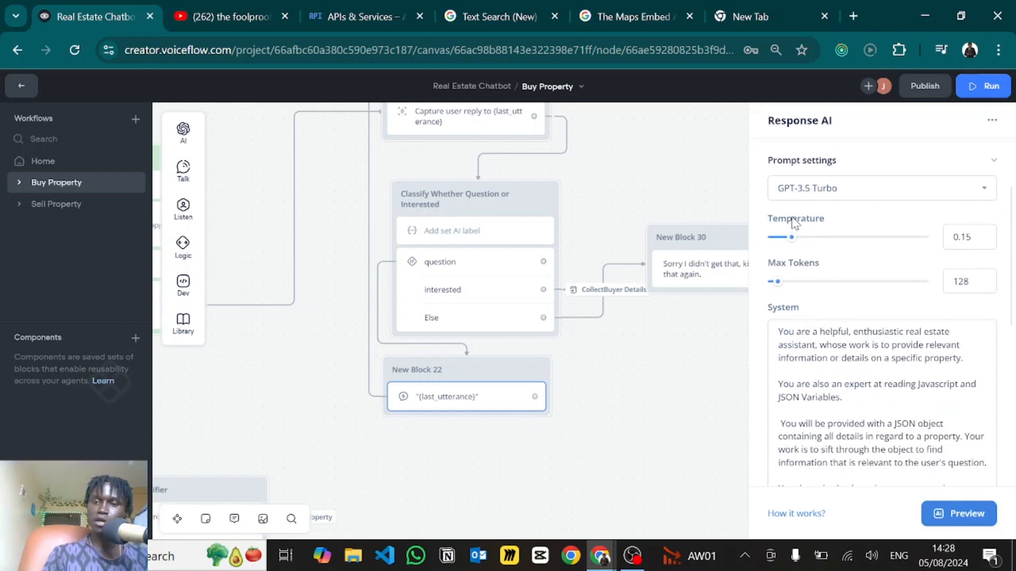
scroll(830, 352, "down", 1)
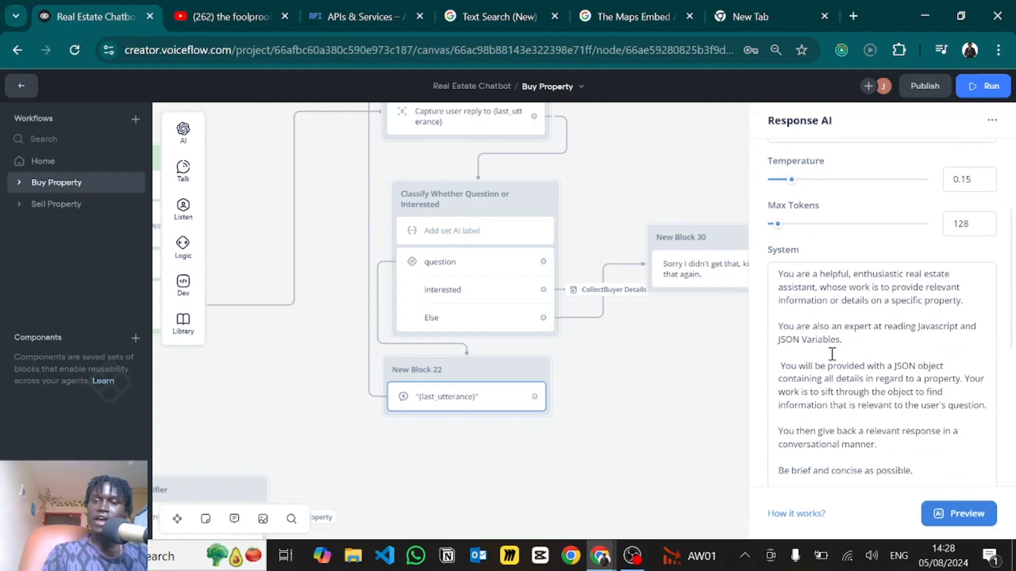
scroll(832, 354, "down", 1)
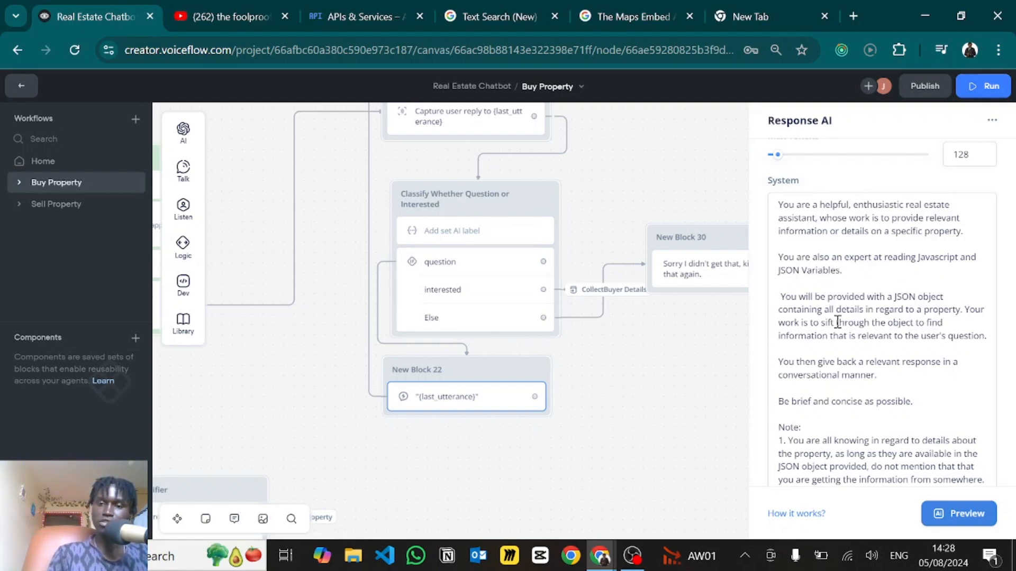
- Read the Response AI prompt down to note 2, then close its settings to reveal the canvas
scroll(826, 315, "down", 1)
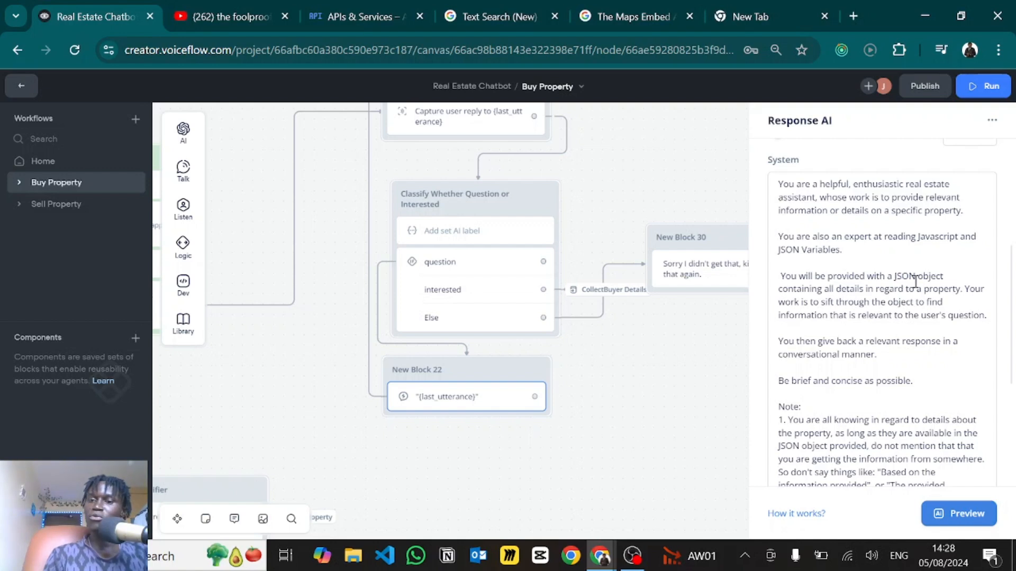
scroll(831, 290, "down", 2)
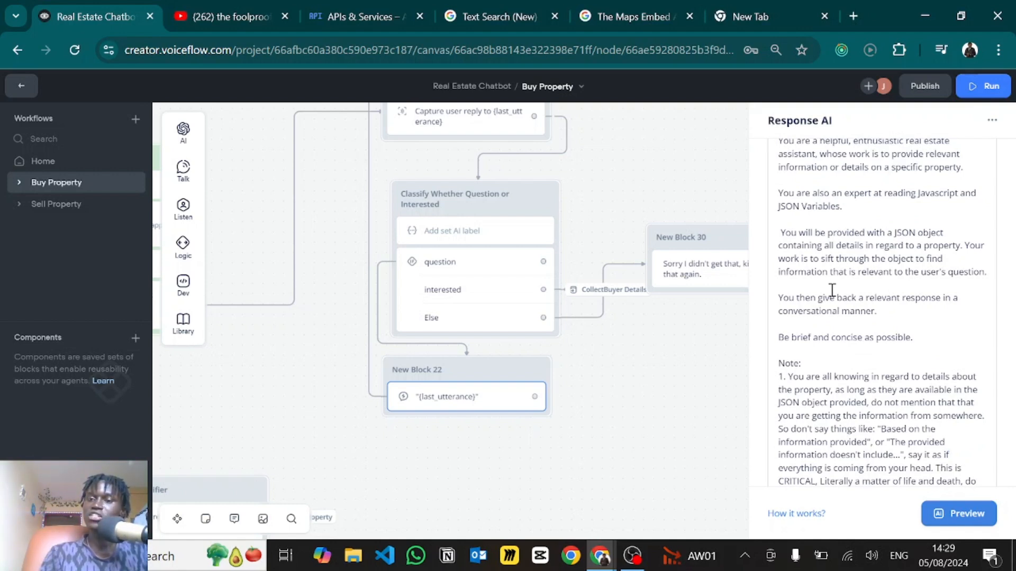
scroll(832, 290, "down", 1)
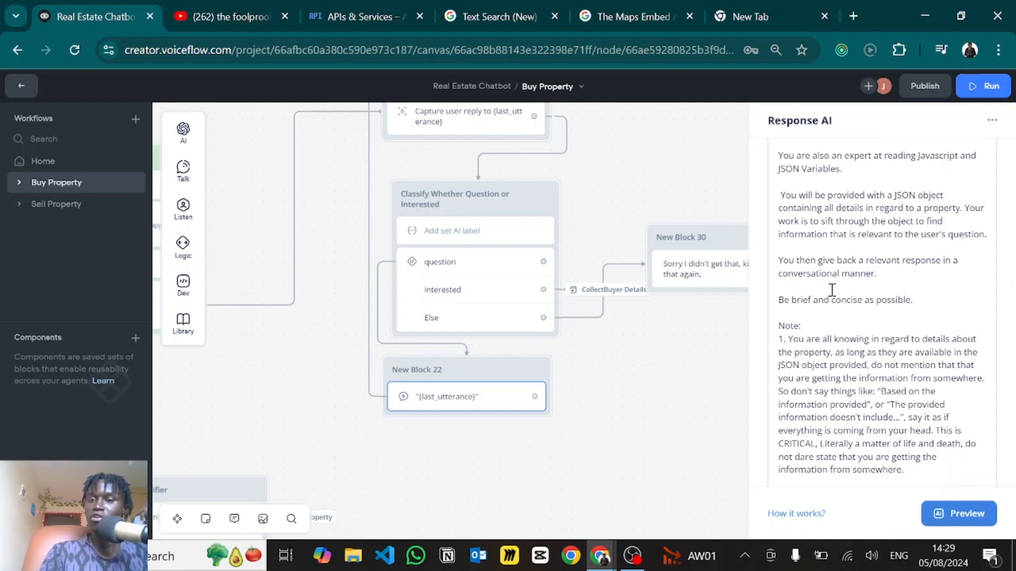
scroll(832, 290, "down", 2)
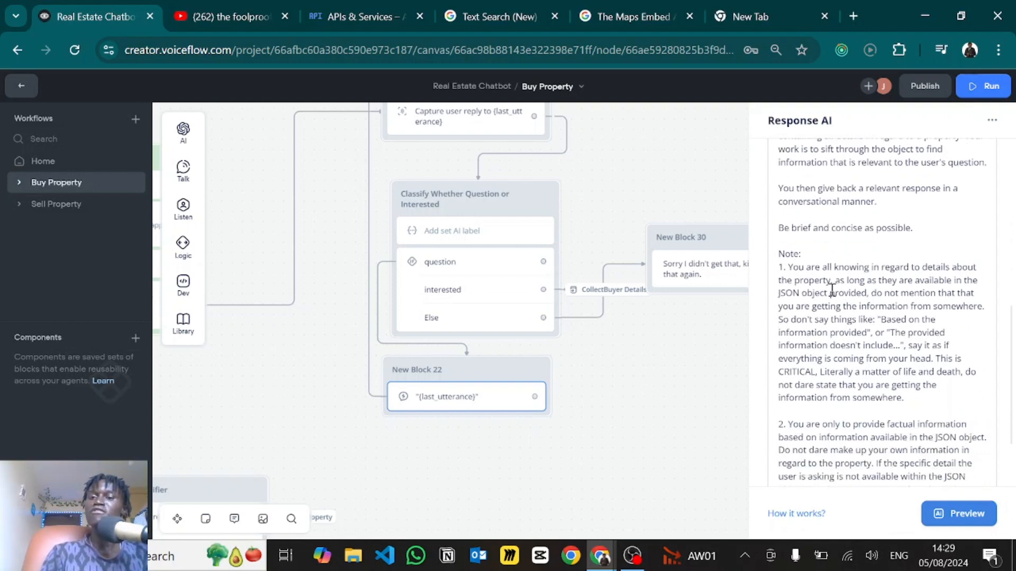
scroll(831, 290, "down", 2)
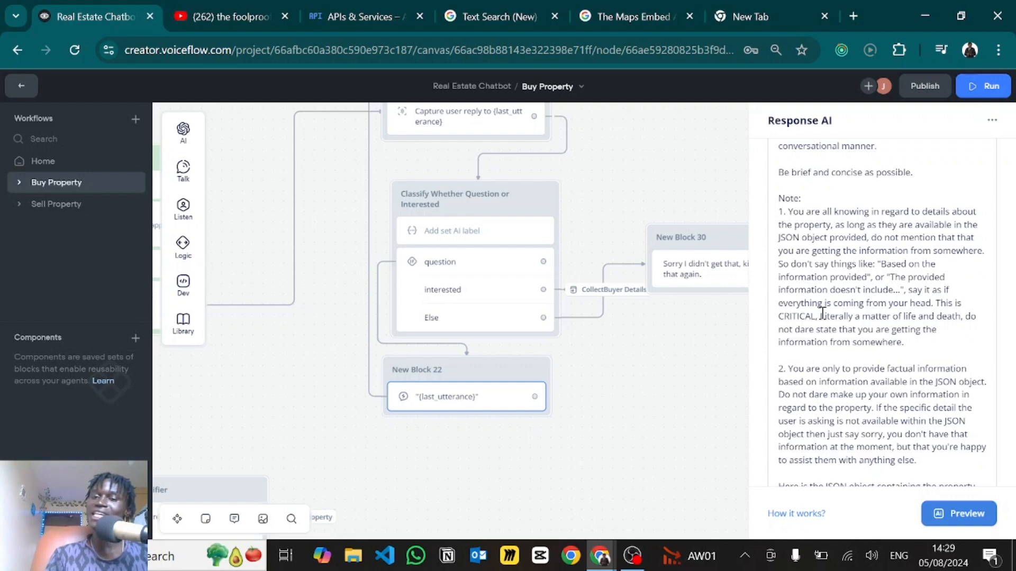
scroll(881, 341, "down", 2)
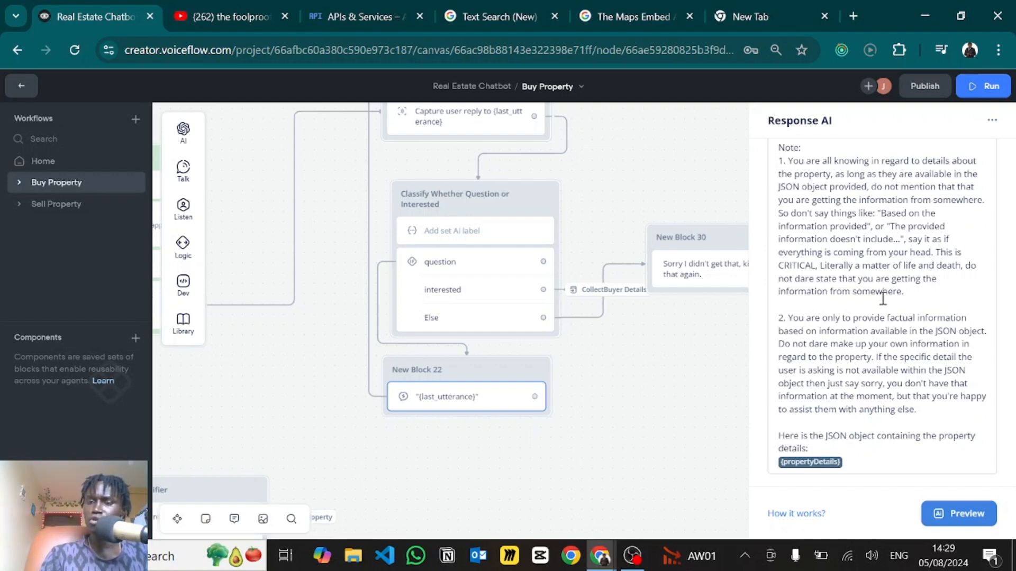
left_click(885, 320)
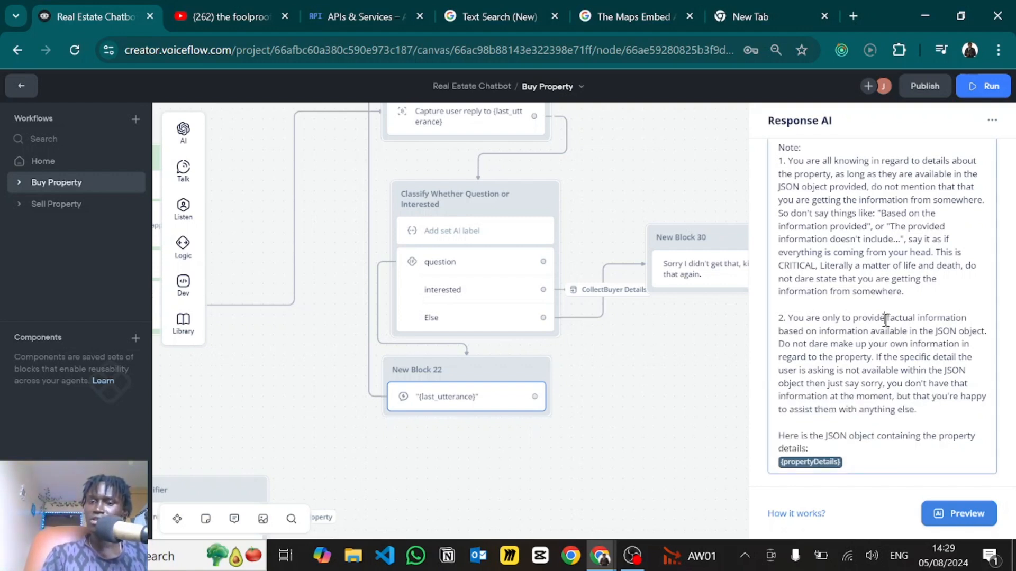
left_click(829, 300)
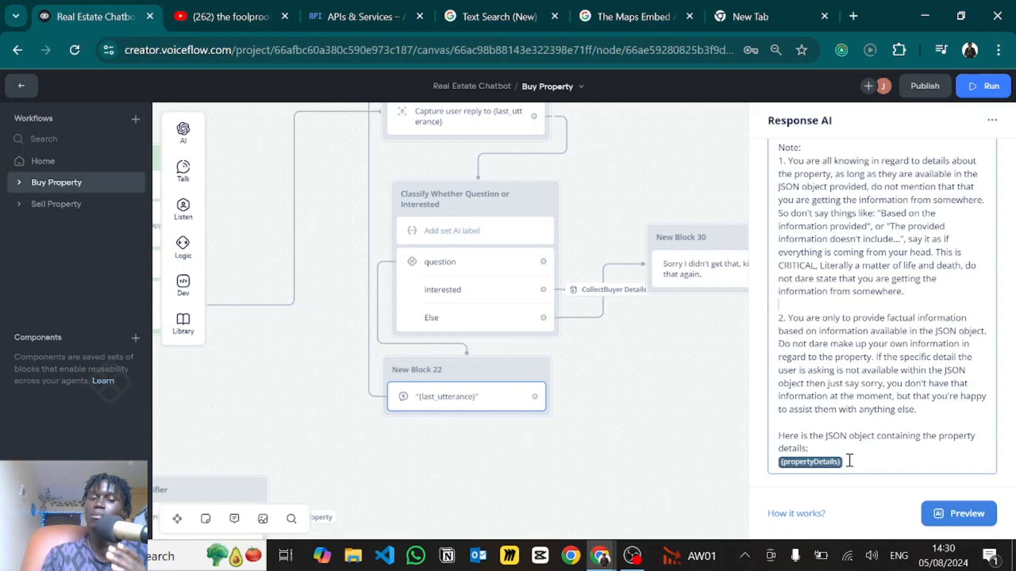
left_click(709, 443)
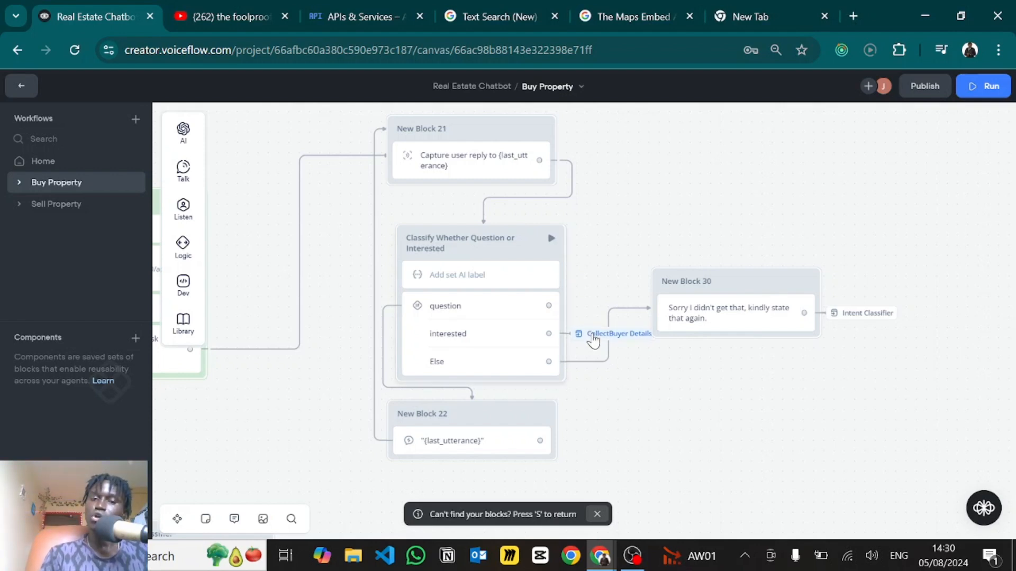
- Jump to Collect Buyer Details and open the name question and its capture step
mouse_move(592, 339)
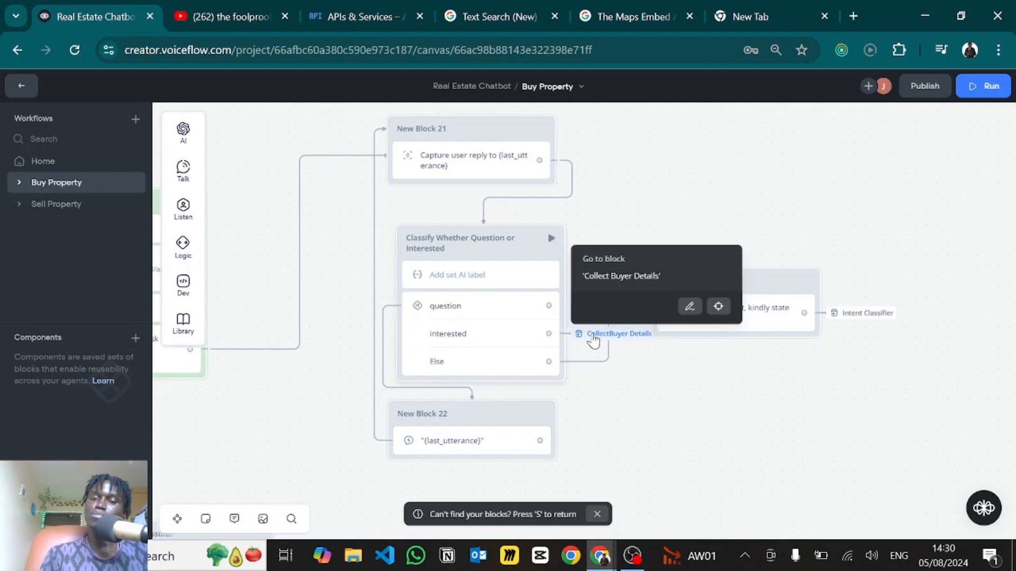
left_click(717, 306)
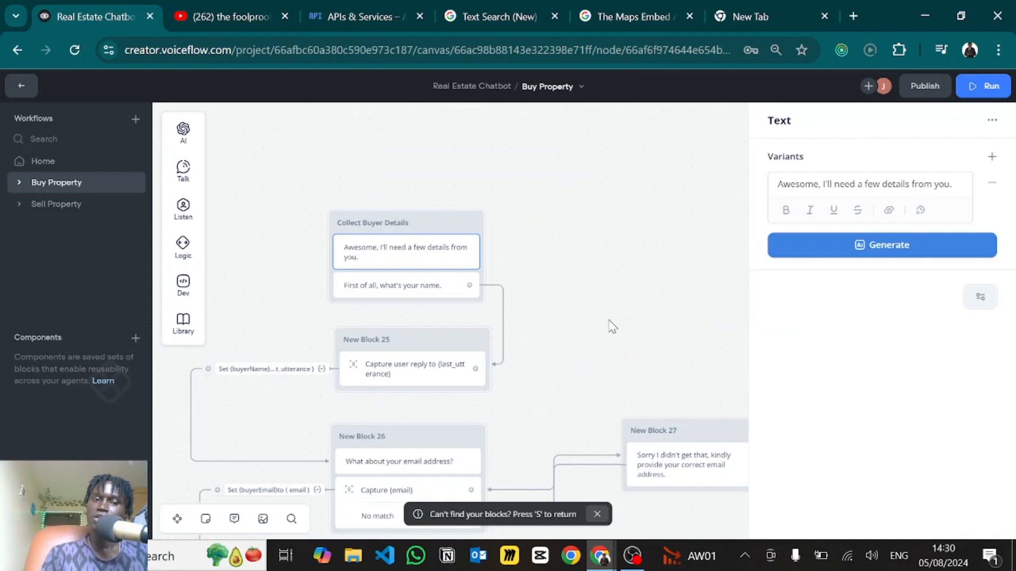
scroll(610, 179, "down", 4)
scroll(610, 206, "up", 2)
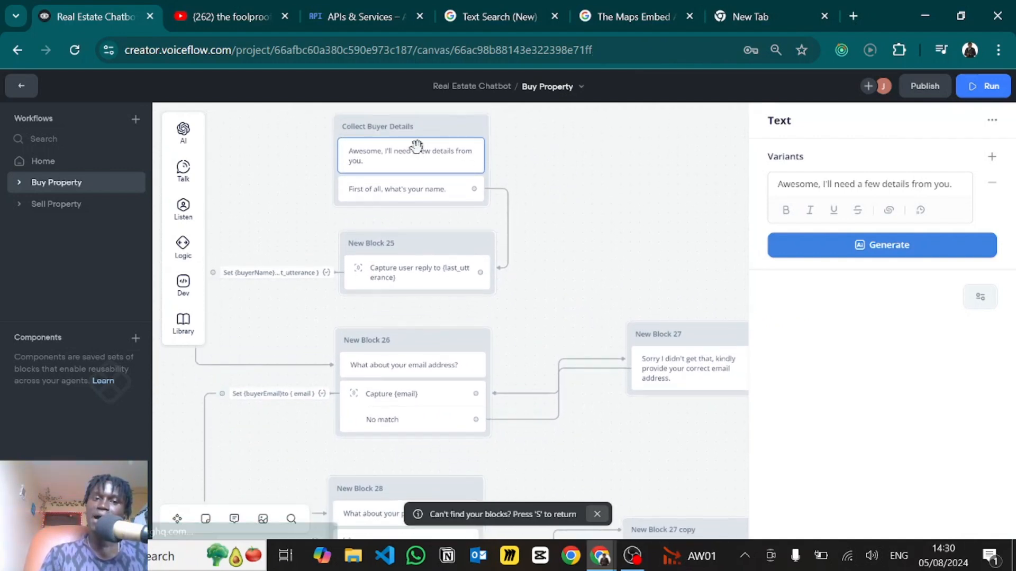
left_click(418, 212)
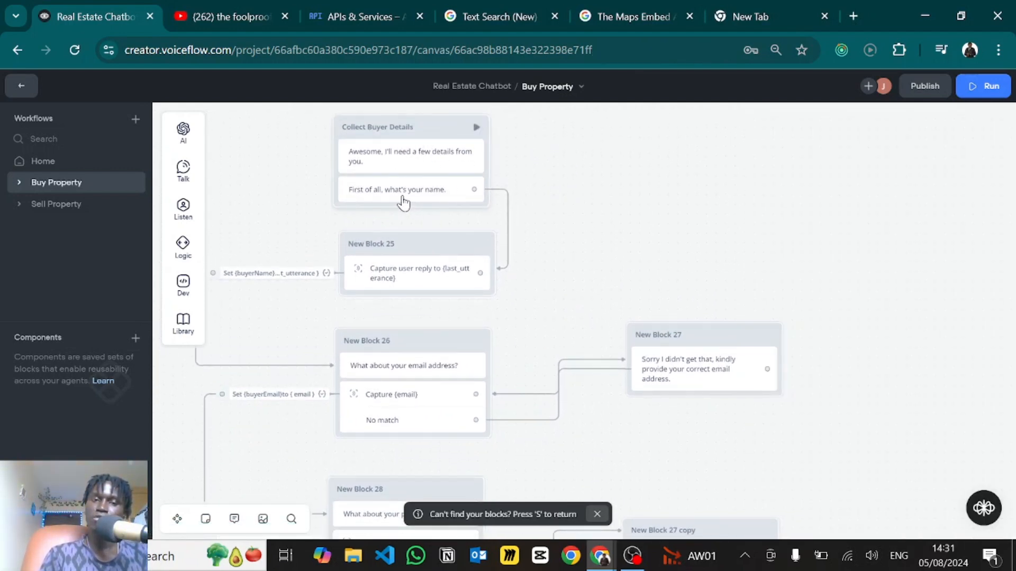
left_click(407, 197)
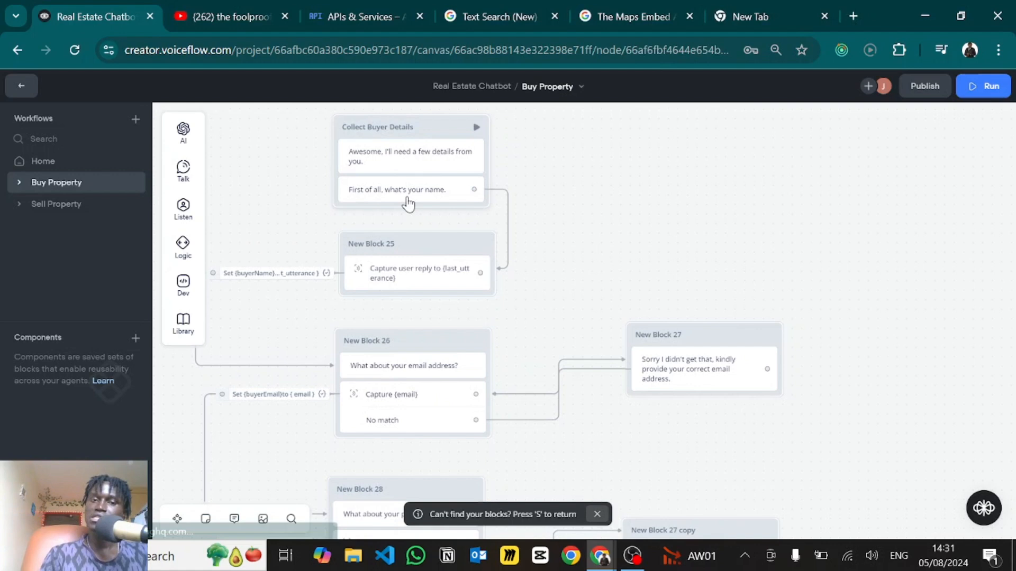
left_click(405, 277)
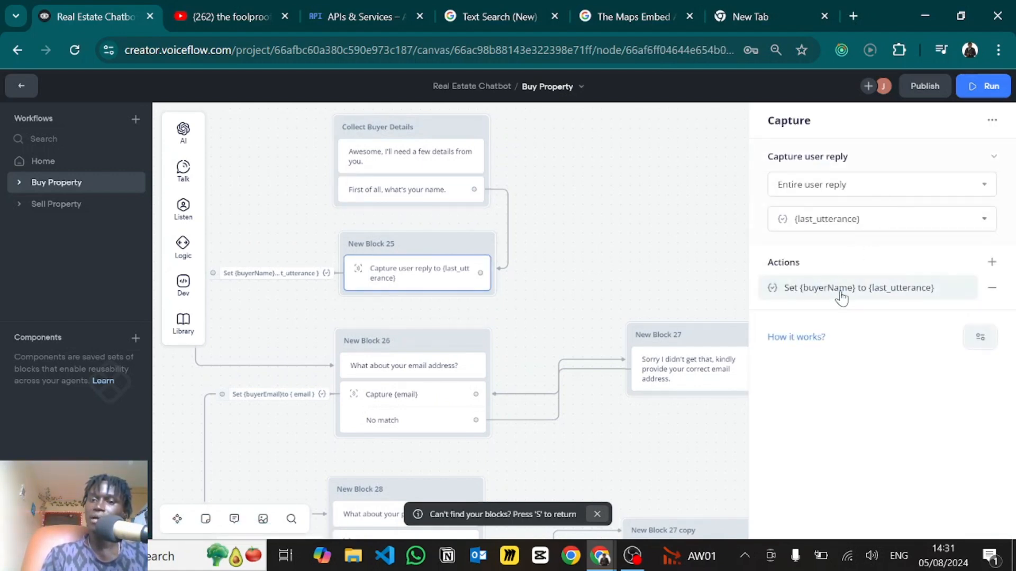
- Try a Set variable action assigning buyerName from {last_utterance}, remove it, and pan to the email step
left_click(992, 265)
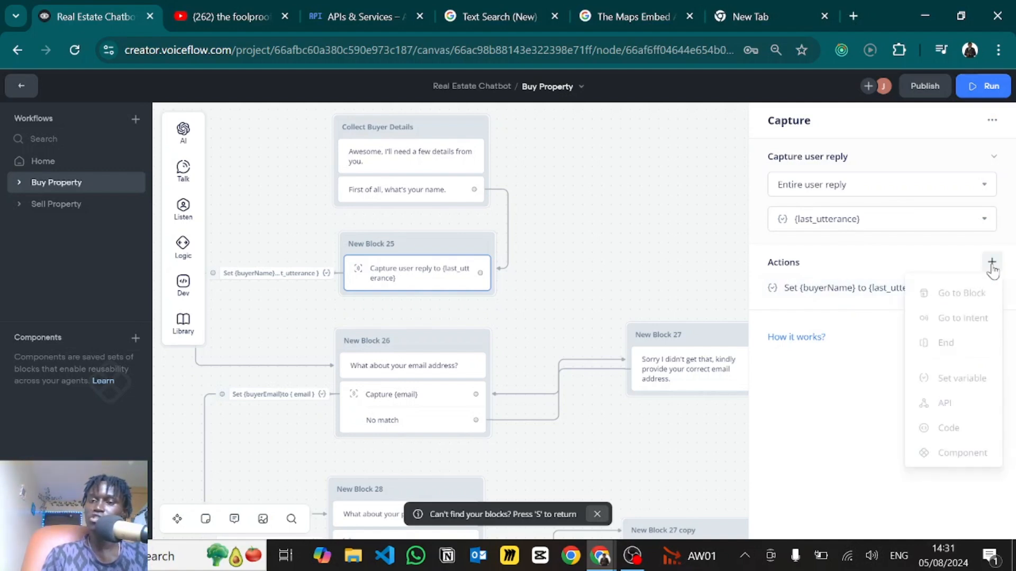
left_click(947, 377)
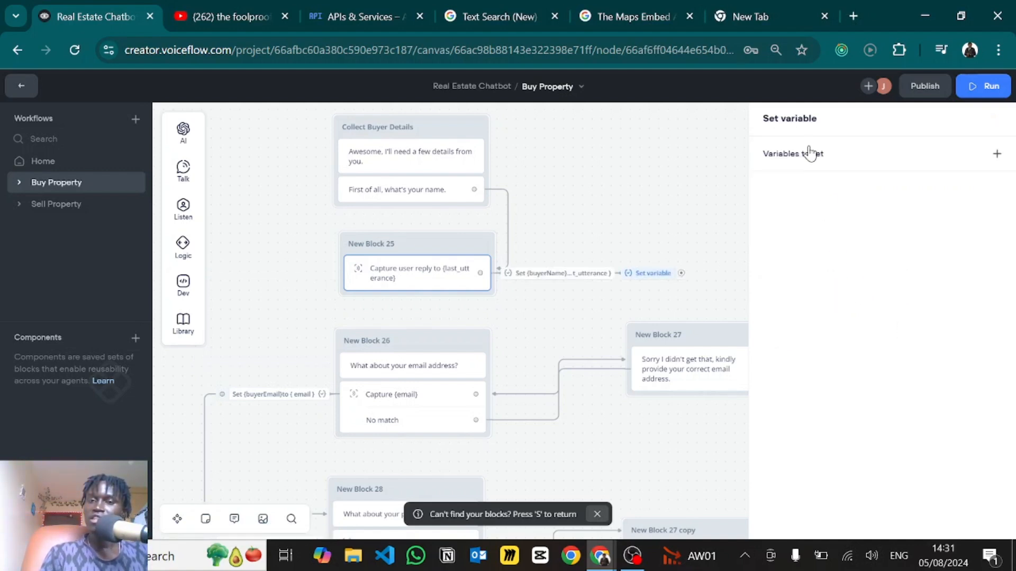
left_click(812, 152)
left_click(604, 208)
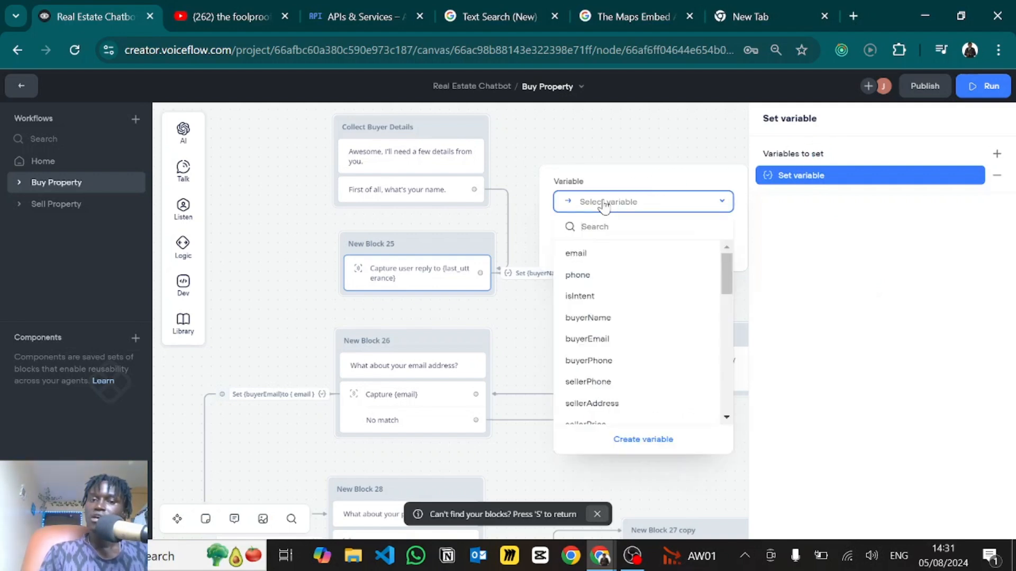
type("buyer")
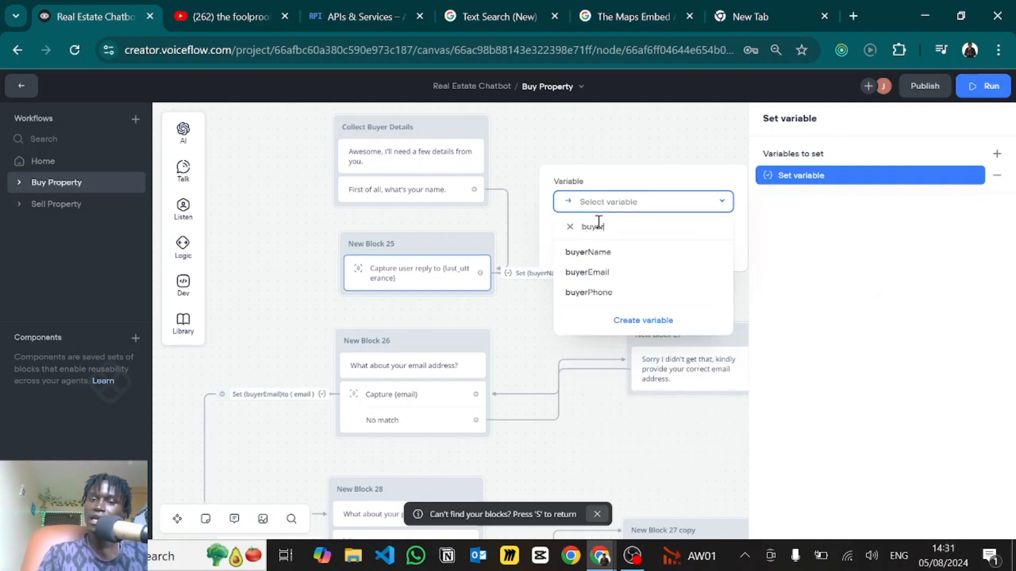
left_click(597, 254)
left_click(594, 253)
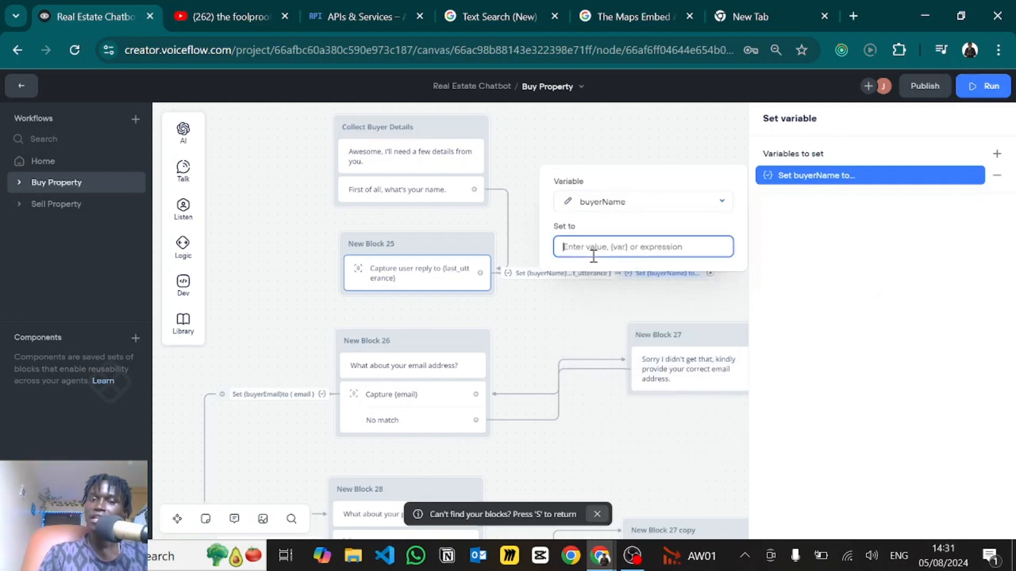
type("{las")
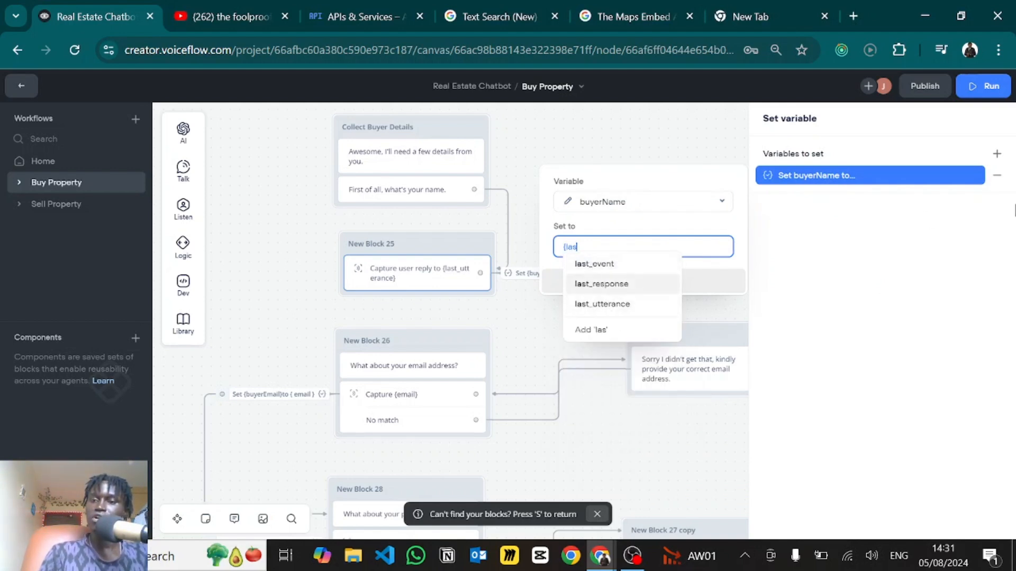
left_click(996, 177)
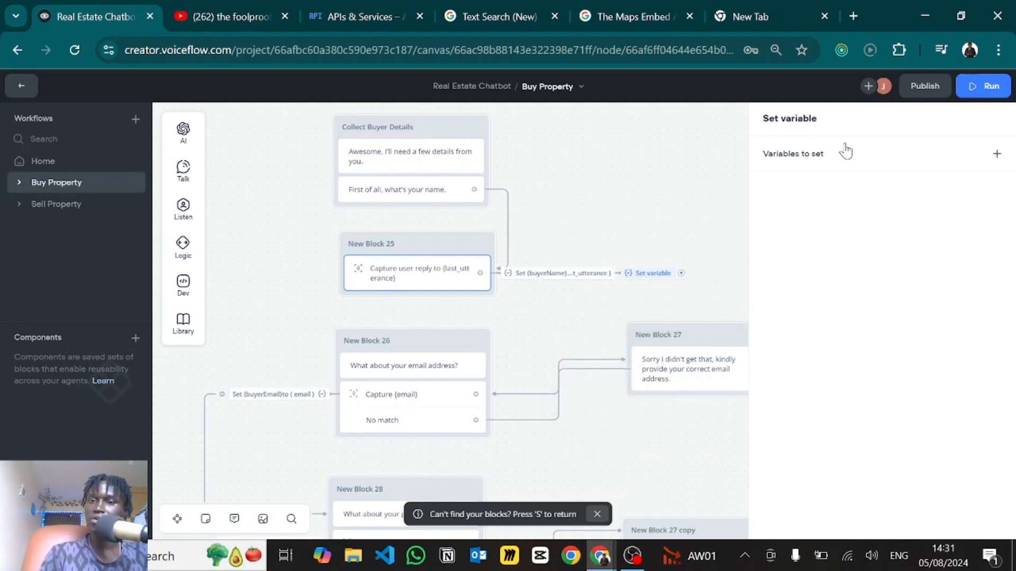
left_click(720, 166)
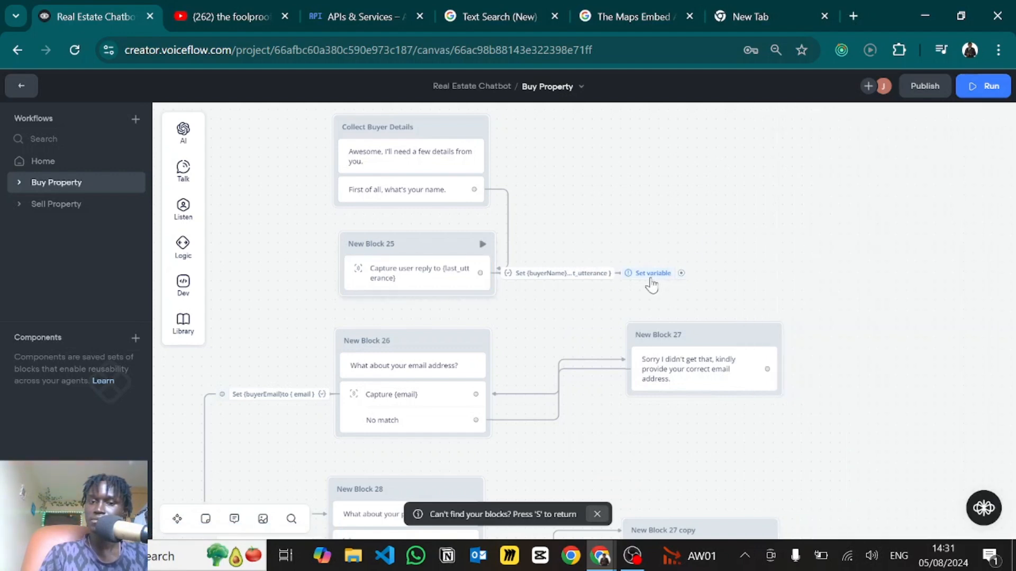
left_click_drag(665, 271, 778, 223)
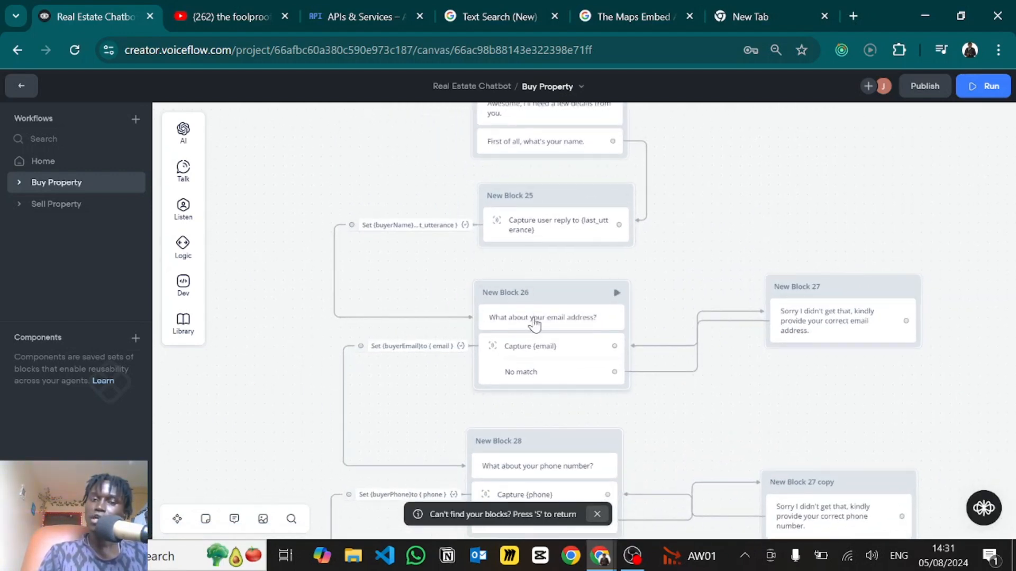
- On the email capture, abandon creating a new email entity and add an empty Set variable action
left_click(520, 351)
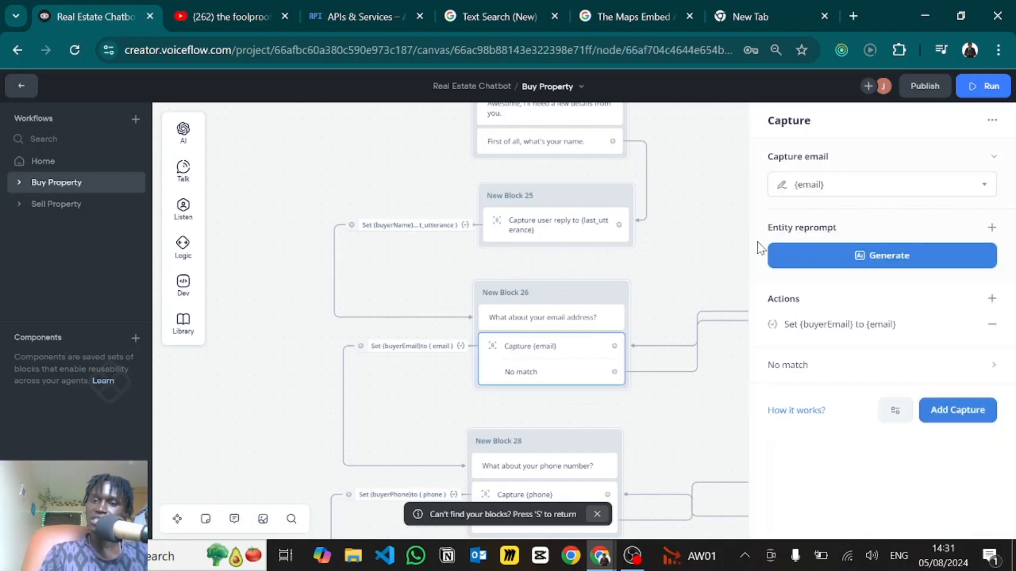
left_click(824, 186)
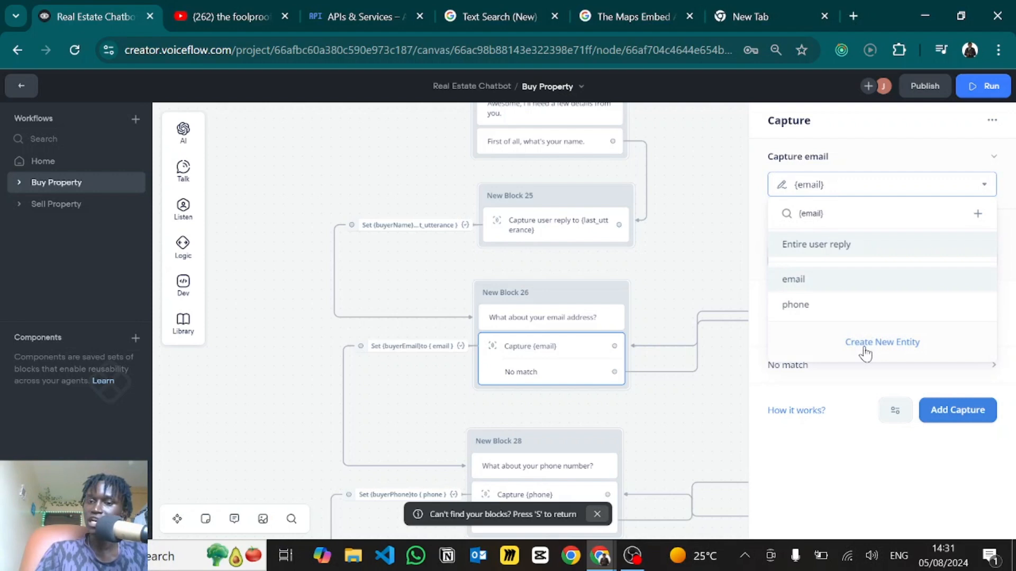
left_click(872, 351)
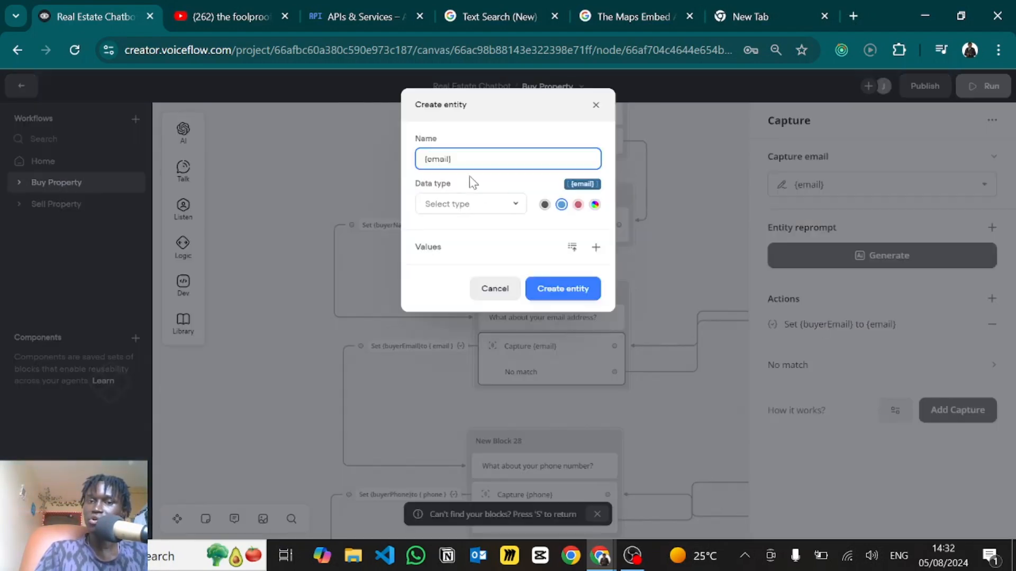
left_click(442, 203)
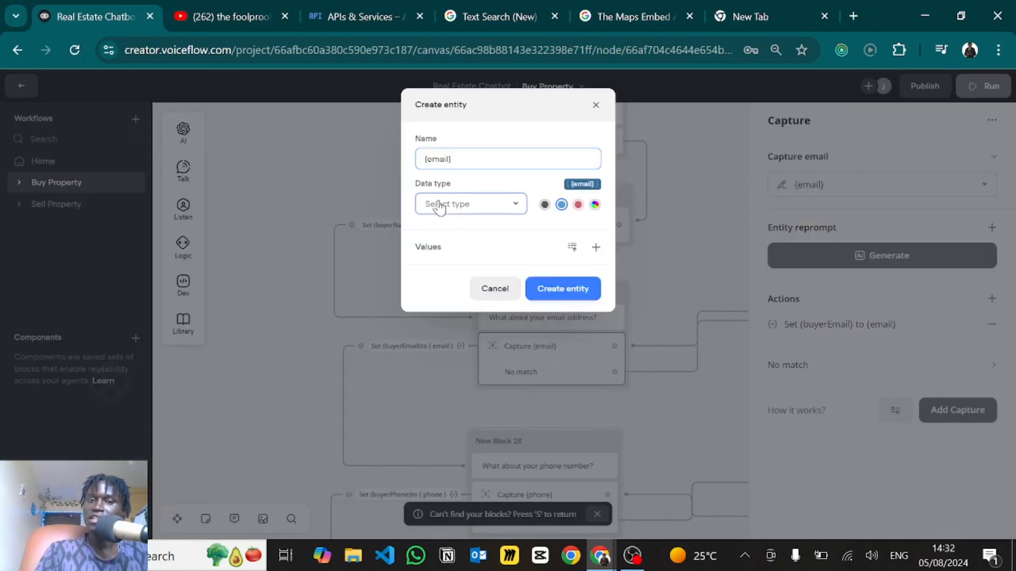
scroll(465, 302, "down", 1)
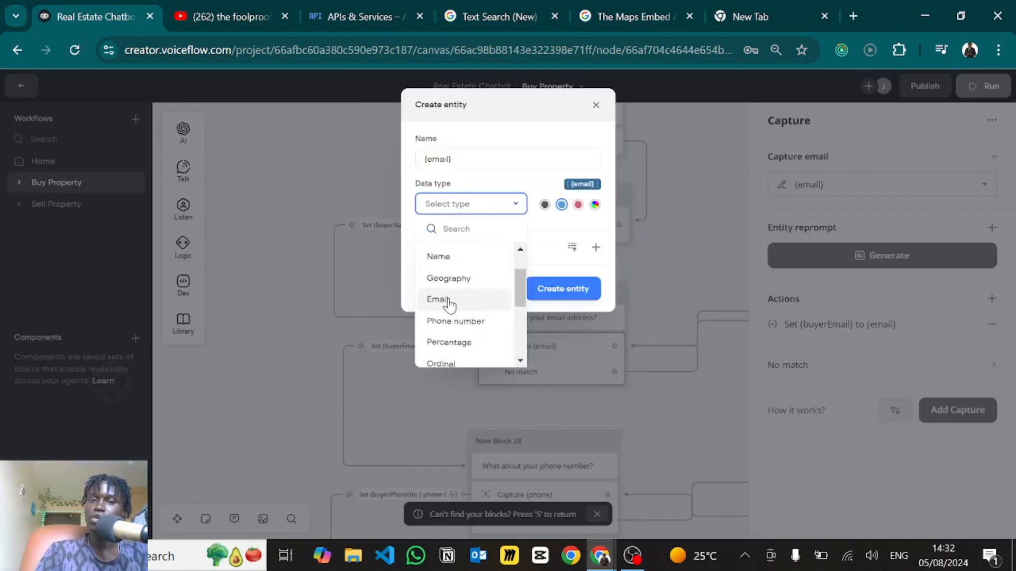
left_click(596, 104)
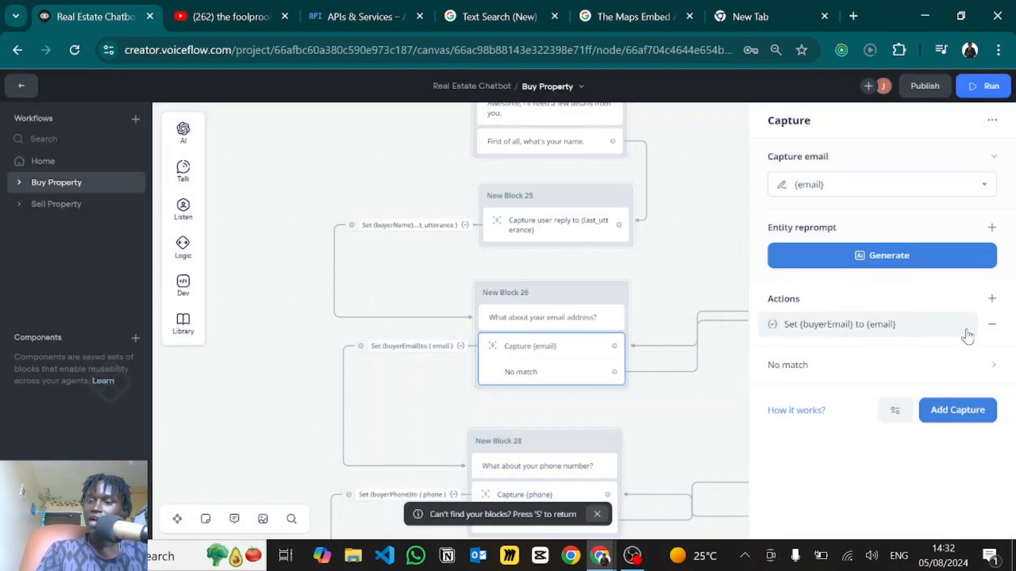
left_click(992, 299)
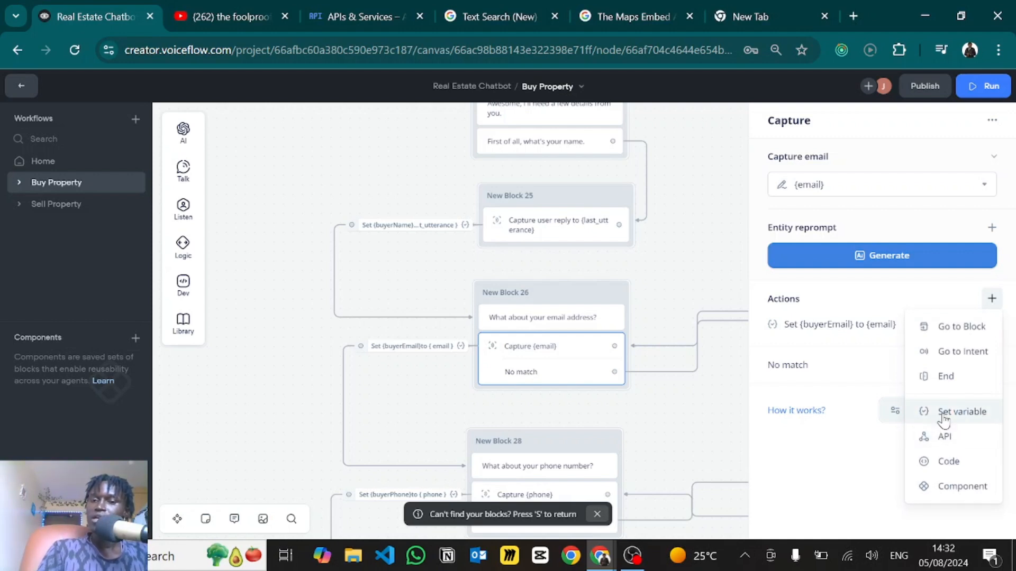
left_click(943, 418)
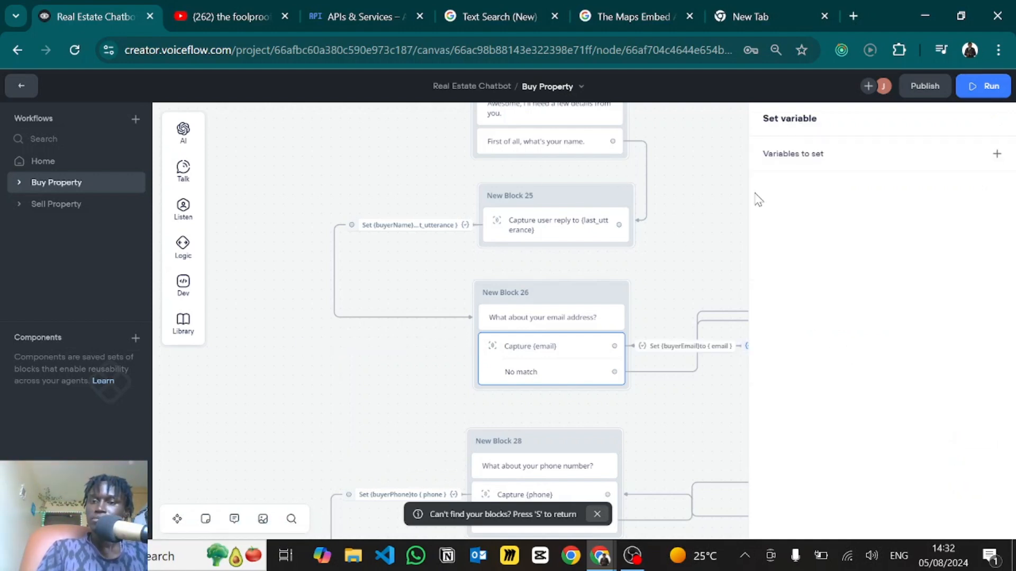
- Assign buyerEmail to {email} in the set-variable action
left_click(863, 160)
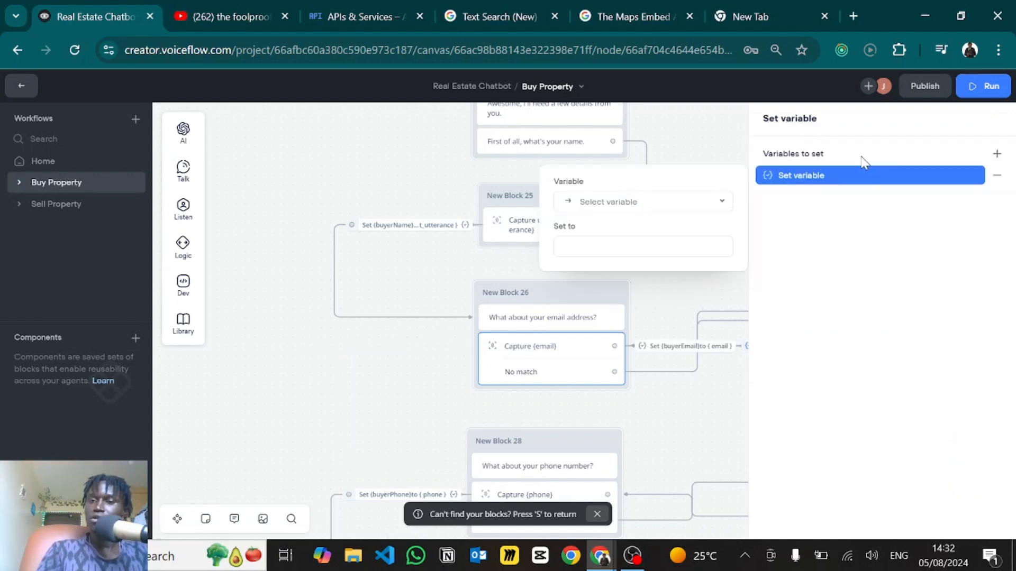
left_click(617, 208)
type("buyer")
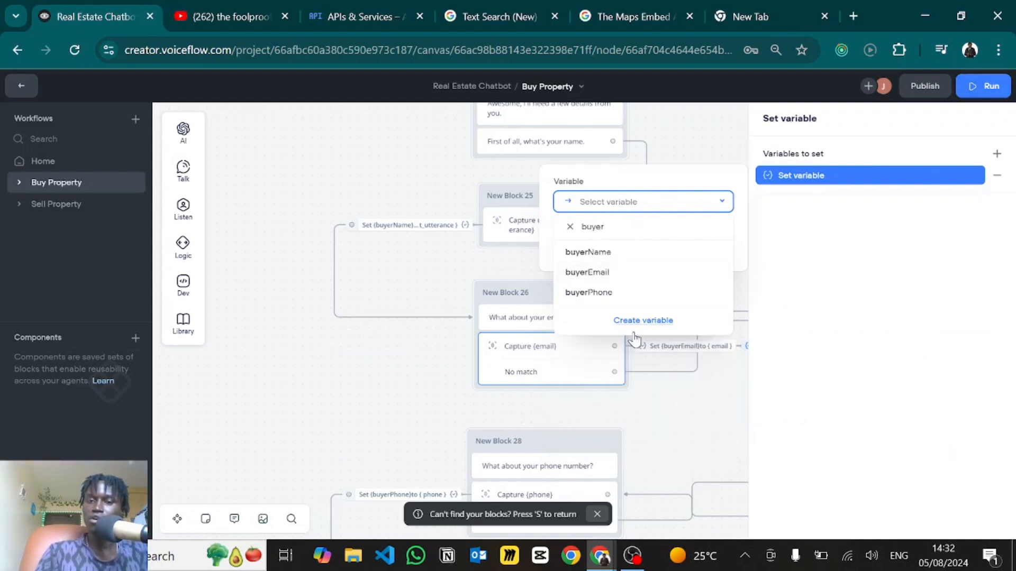
left_click(605, 272)
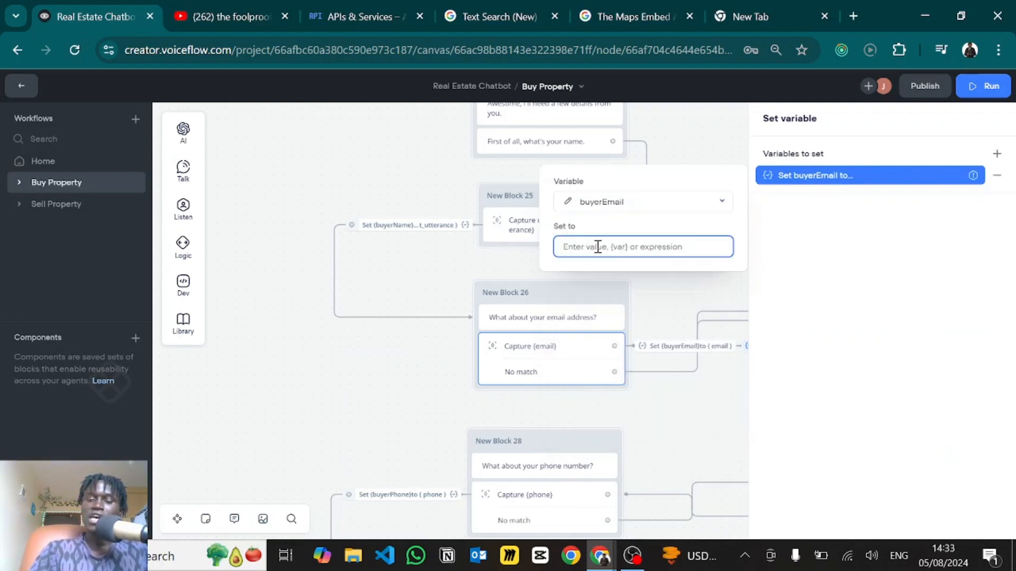
type("{")
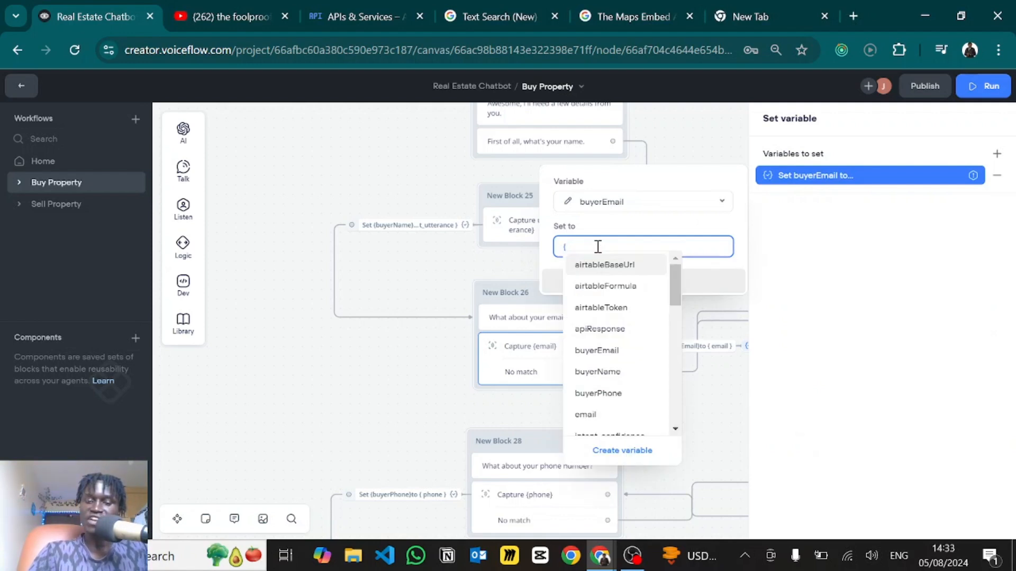
type("email")
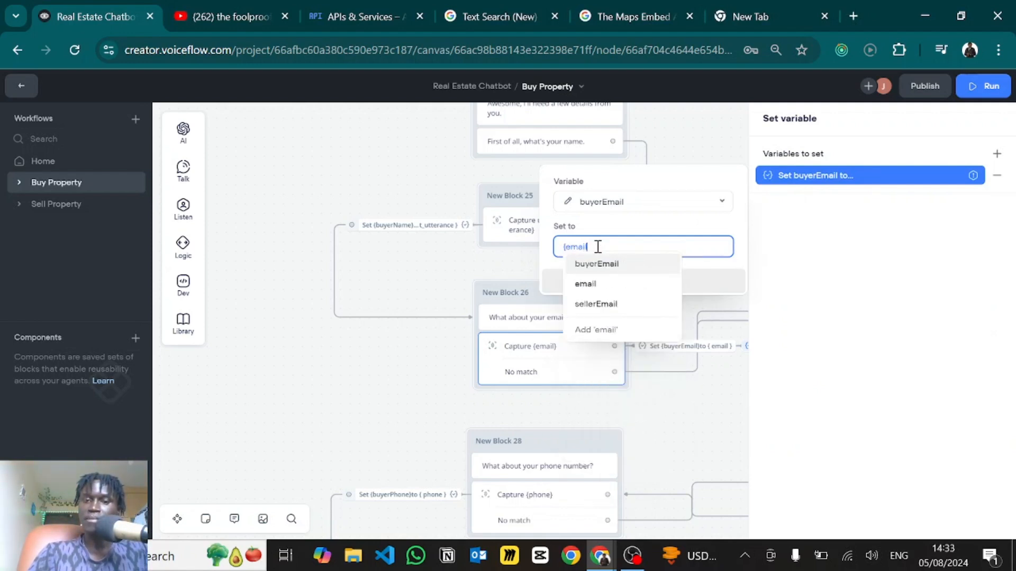
left_click(584, 285)
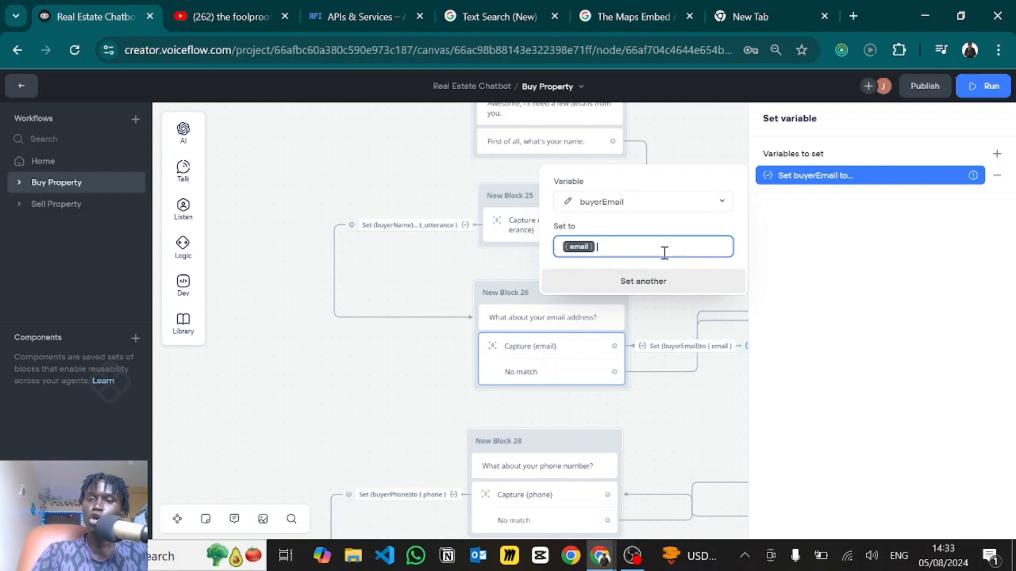
key("Return")
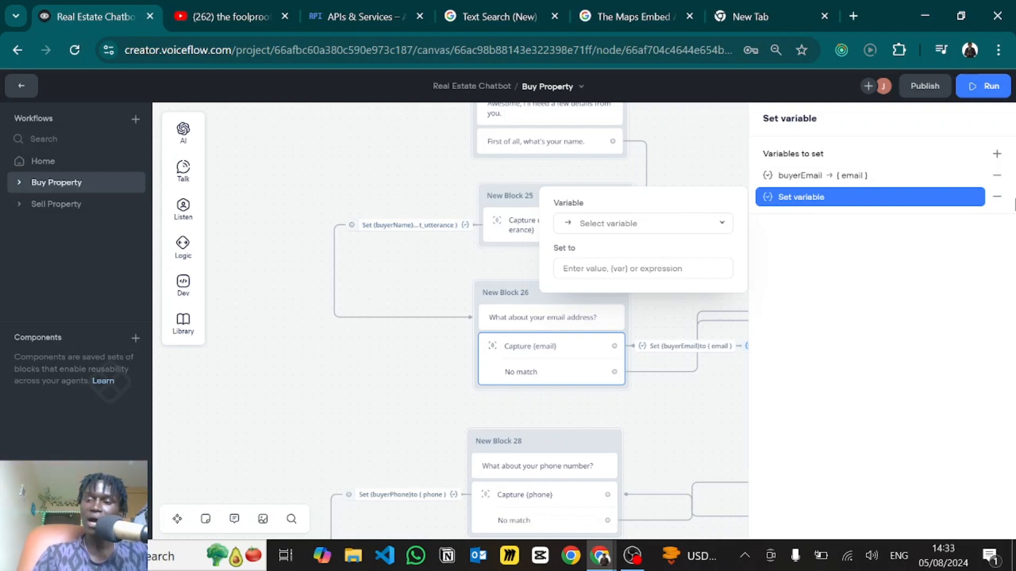
- Delete both assignment rows, close the editor, and pan to the email and phone capture blocks
left_click(998, 197)
left_click(997, 175)
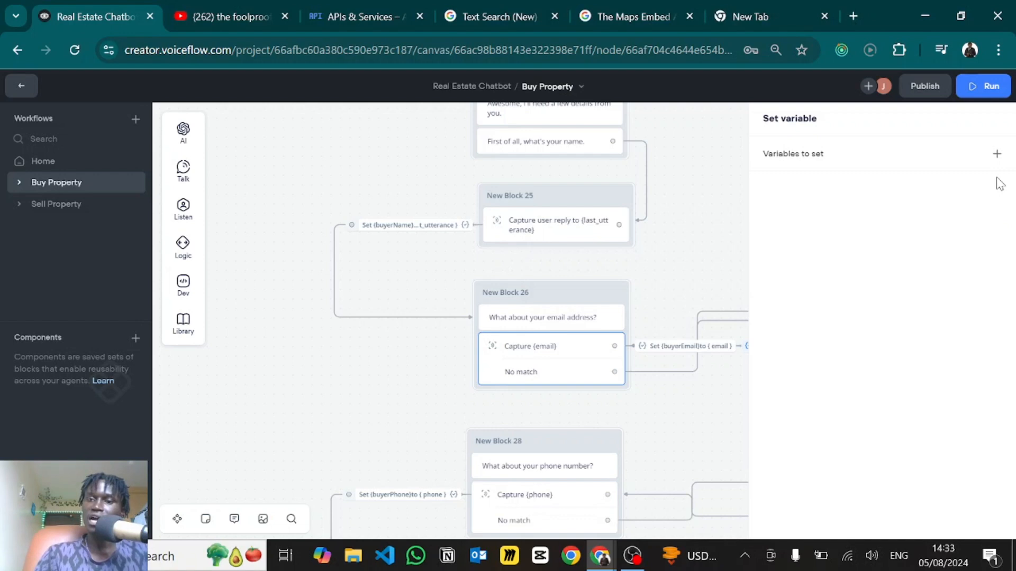
left_click(686, 241)
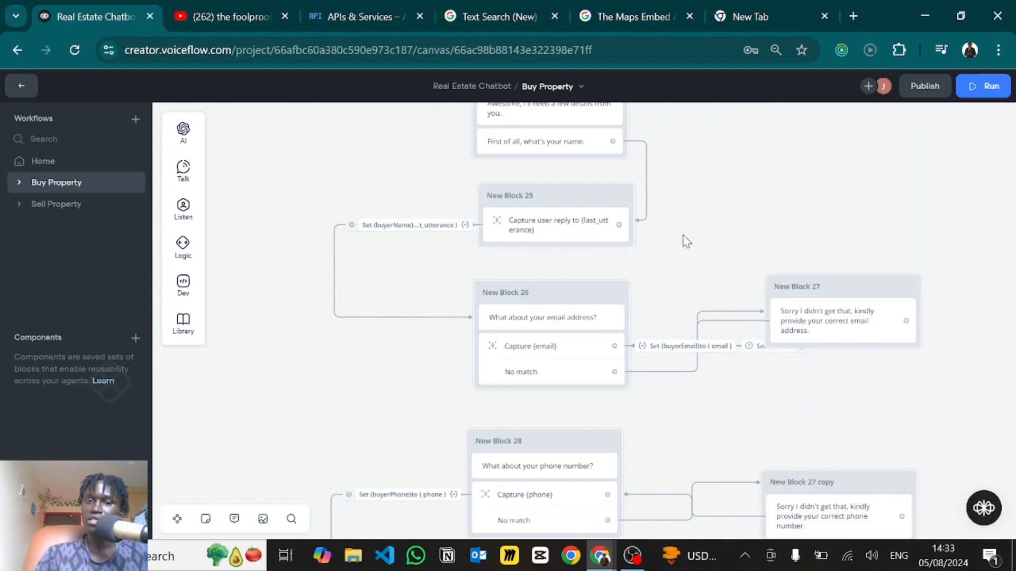
scroll(679, 364, "down", 3)
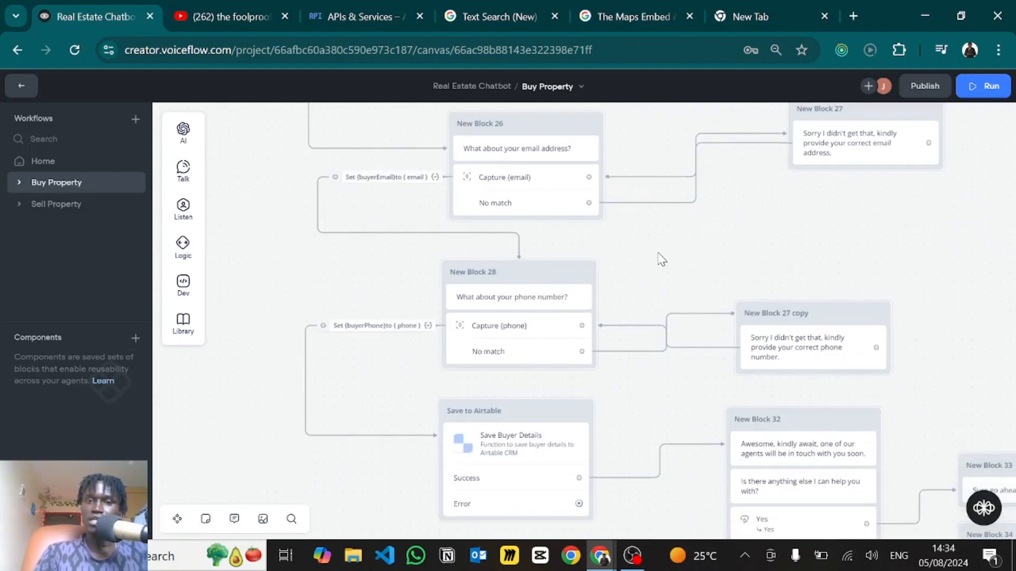
left_click_drag(644, 304, 613, 339)
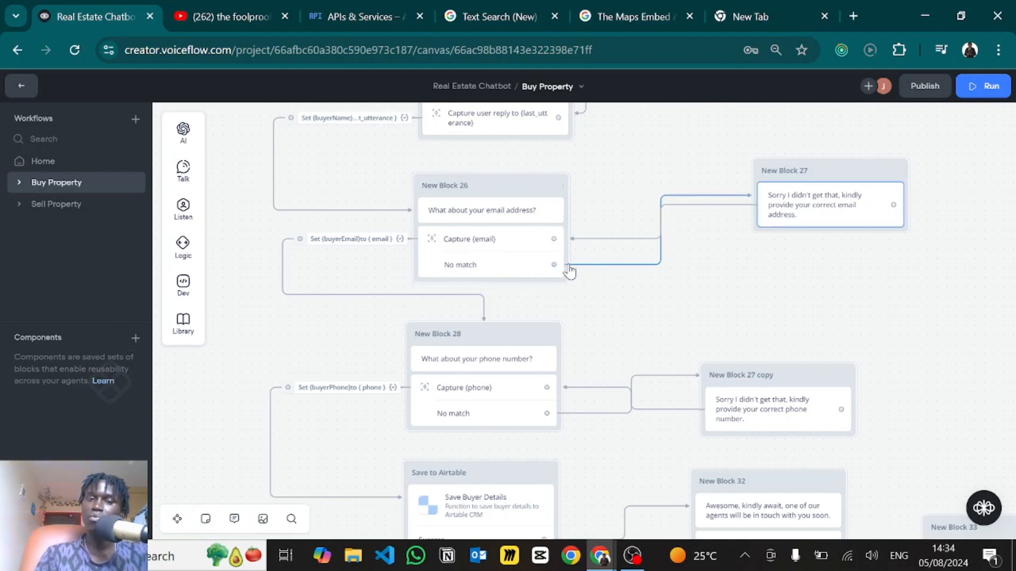
left_click(515, 265)
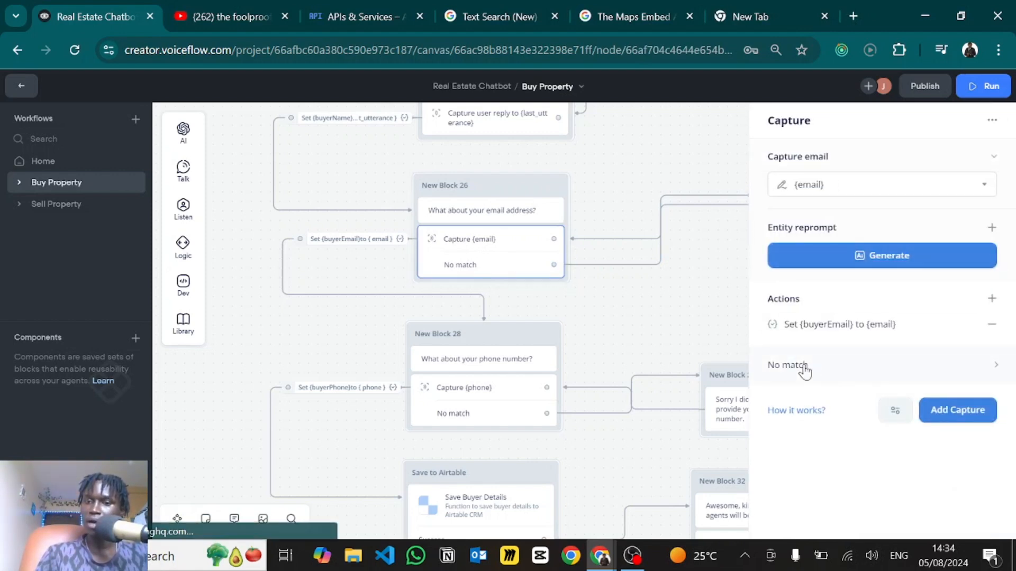
left_click(803, 366)
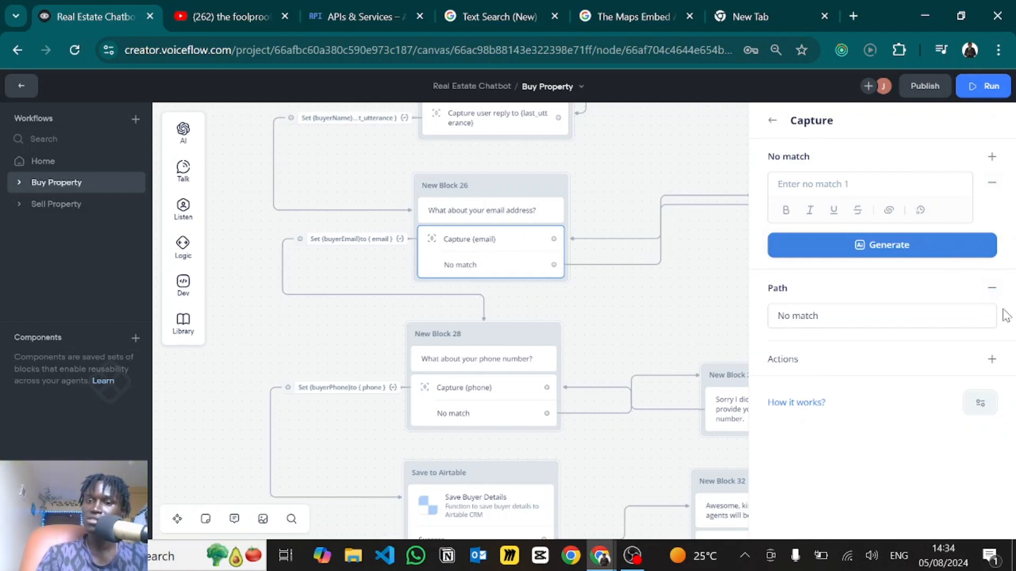
left_click(772, 120)
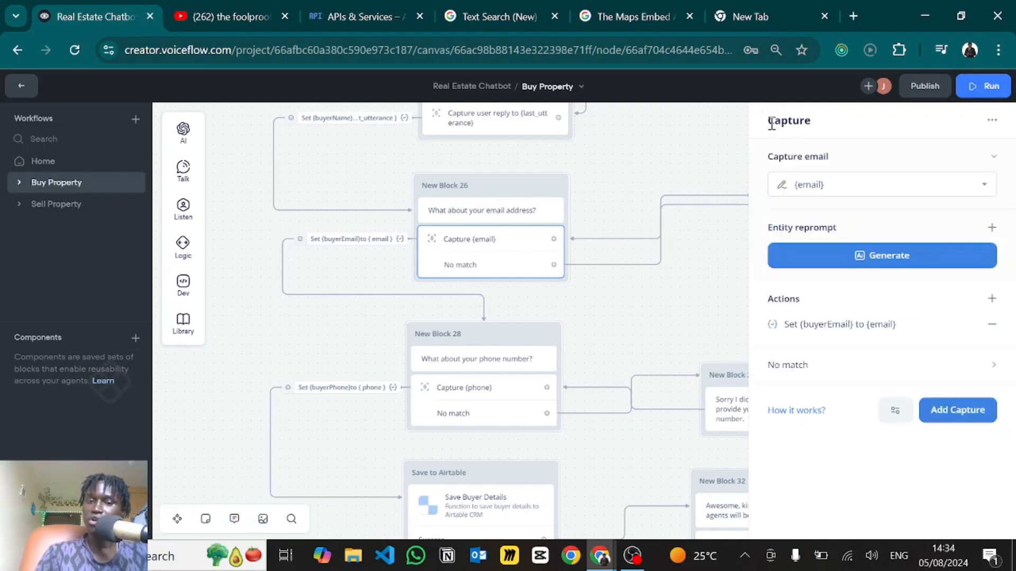
left_click(643, 294)
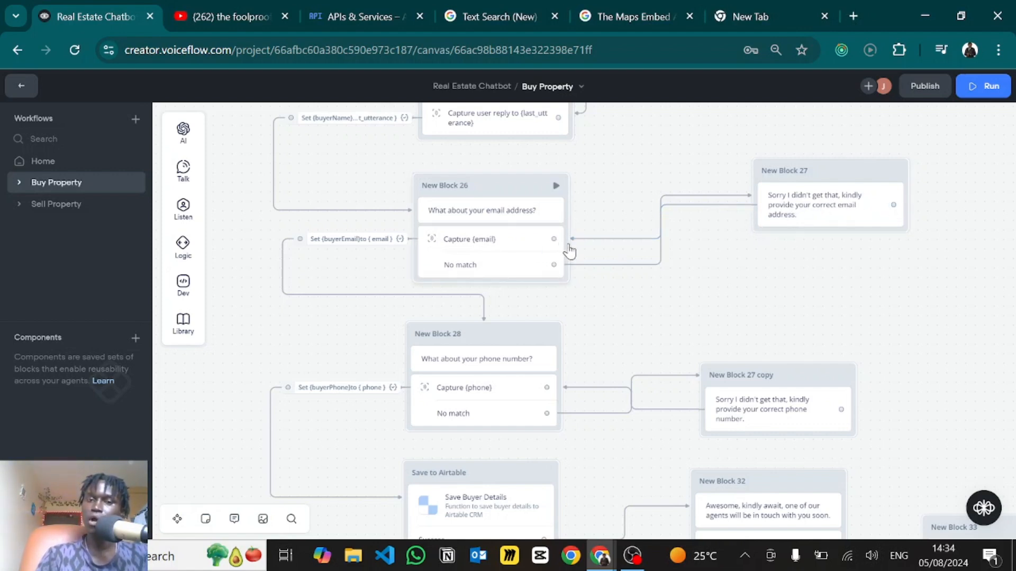
scroll(577, 337, "down", 3)
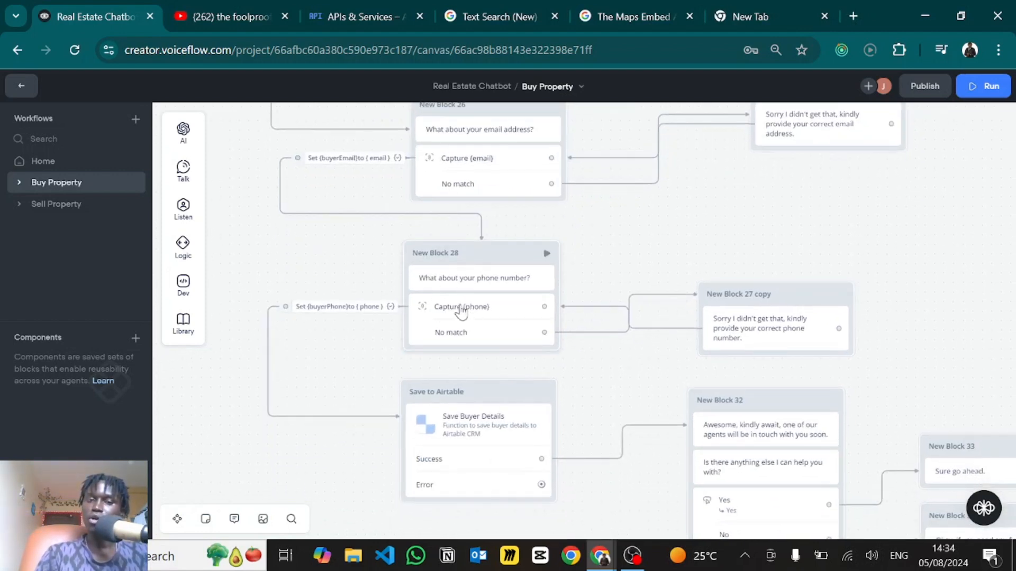
left_click(474, 330)
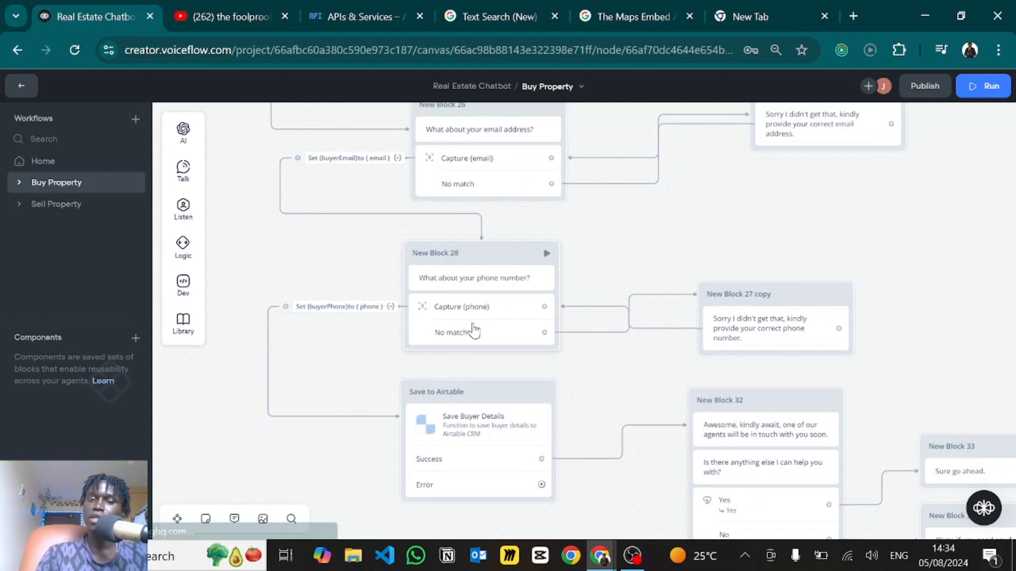
left_click(814, 186)
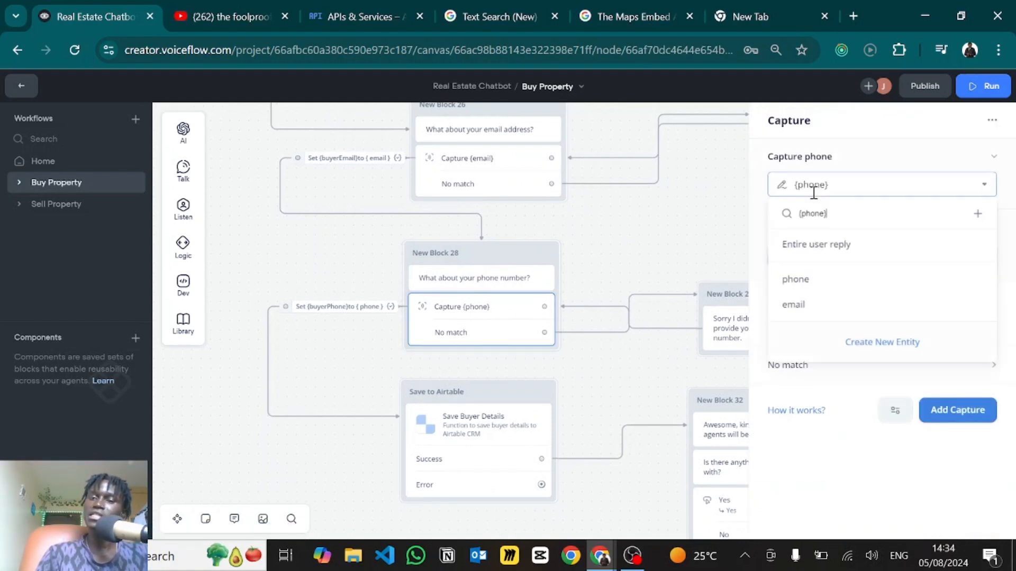
left_click(862, 344)
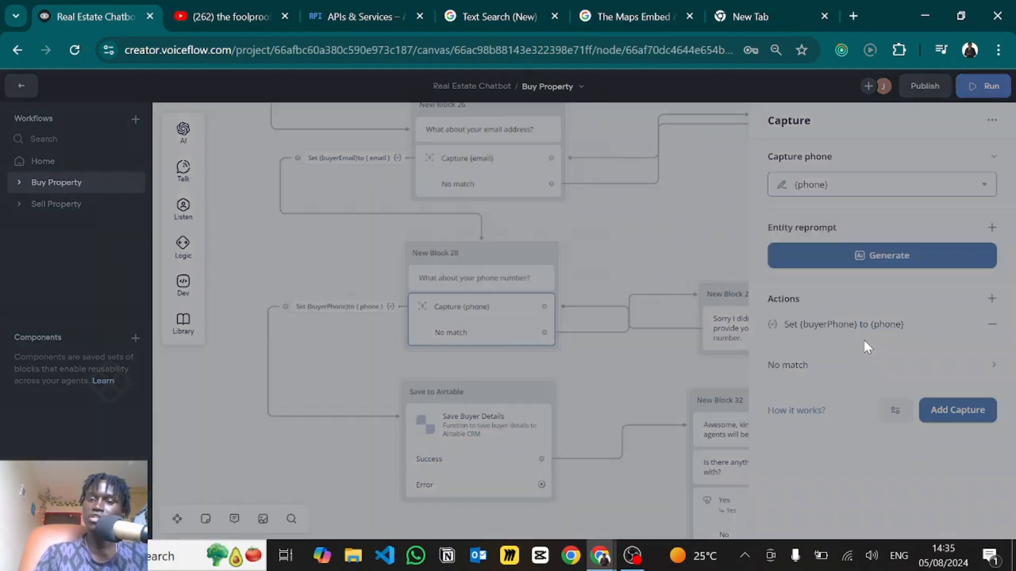
left_click(455, 205)
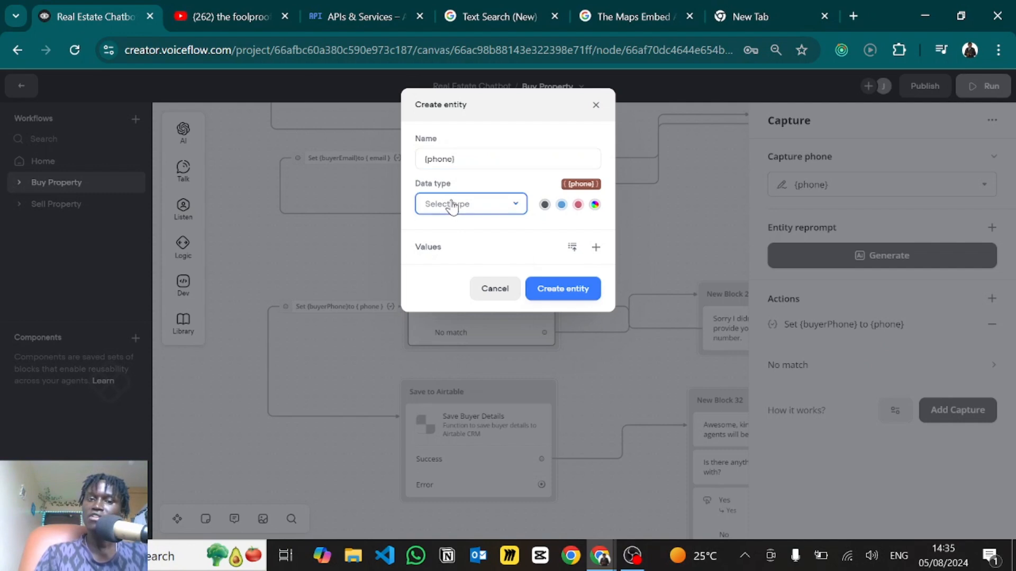
scroll(459, 328, "down", 3)
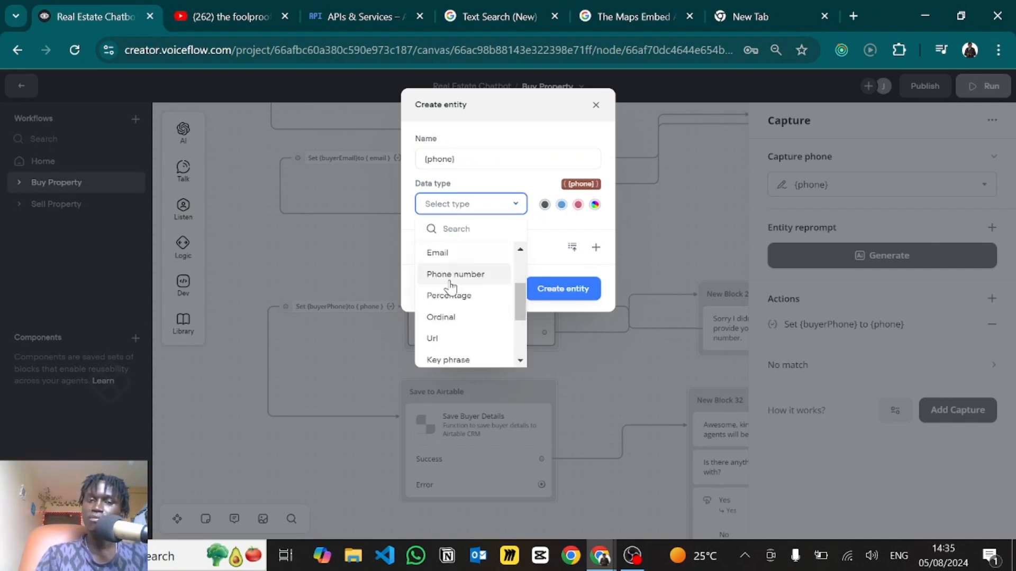
left_click(686, 240)
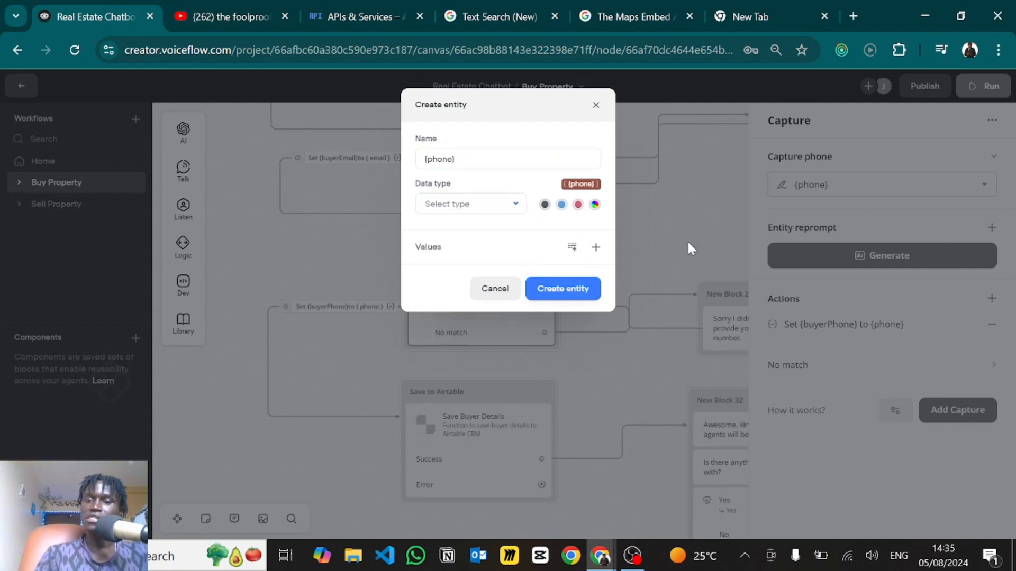
left_click(687, 239)
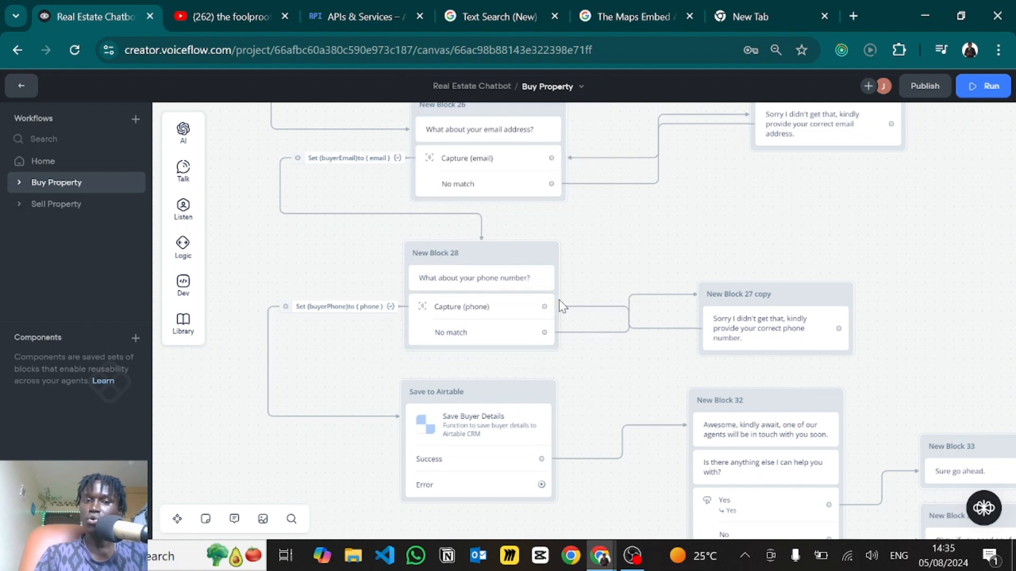
left_click(323, 308)
left_click(426, 280)
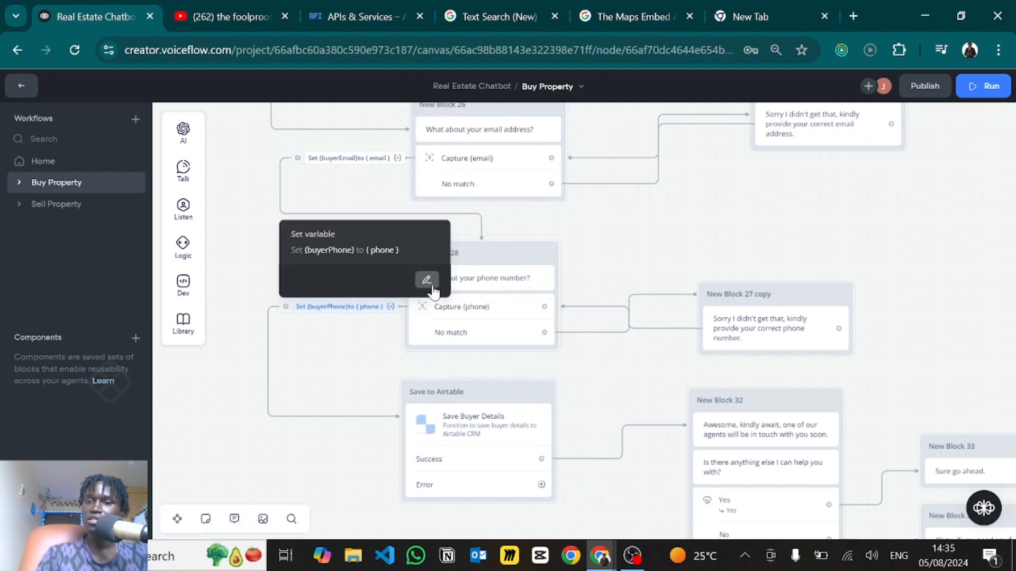
left_click(823, 175)
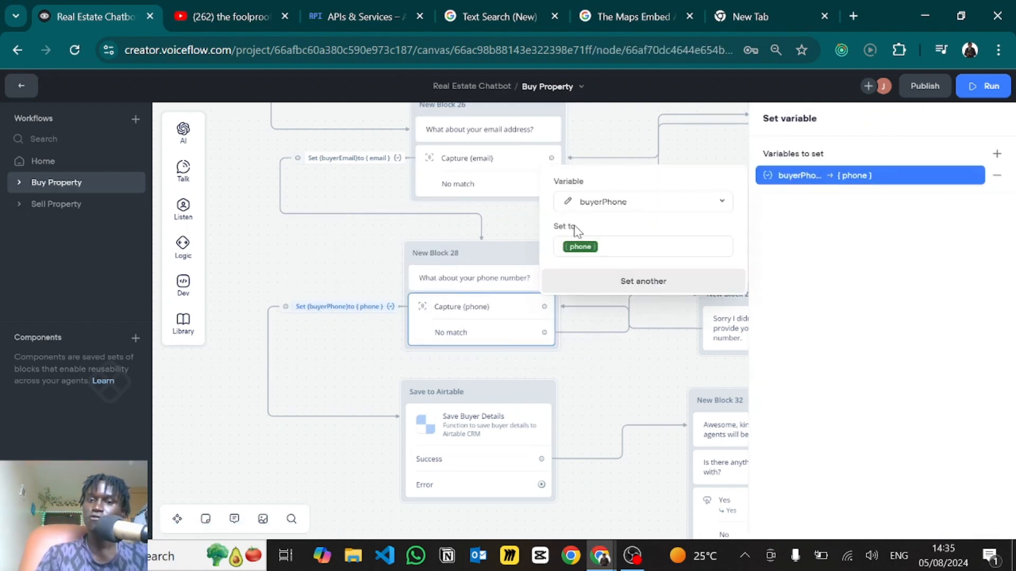
left_click(365, 274)
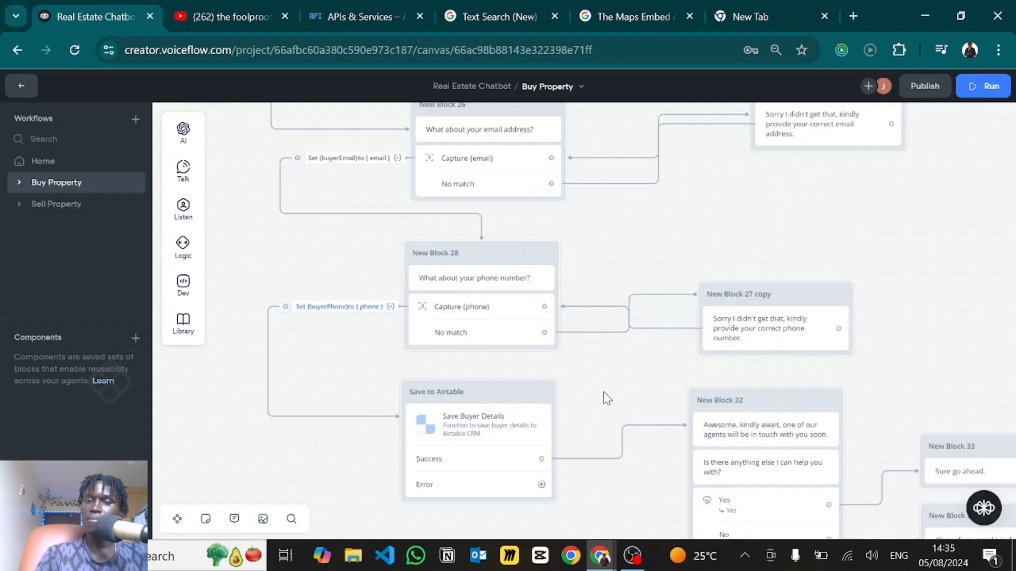
left_click_drag(616, 366, 651, 286)
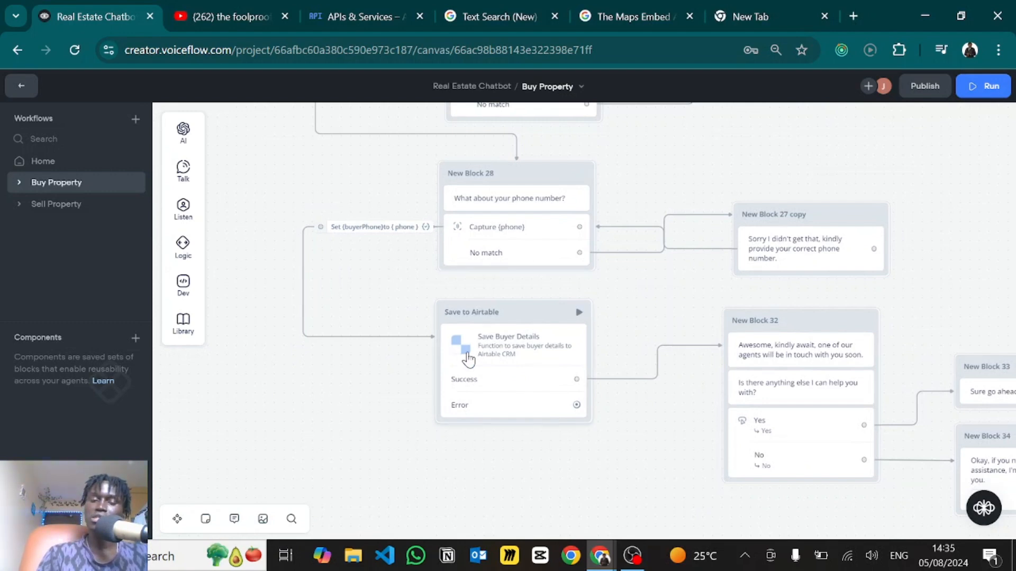
- Select the Save to Airtable step and open the Save Buyer Details function code
left_click(533, 368)
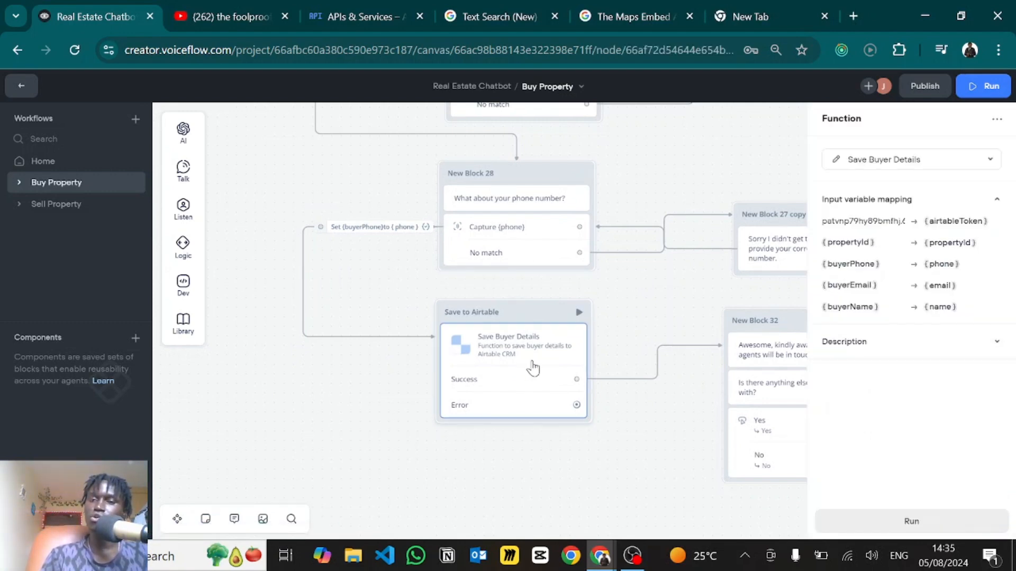
left_click(832, 167)
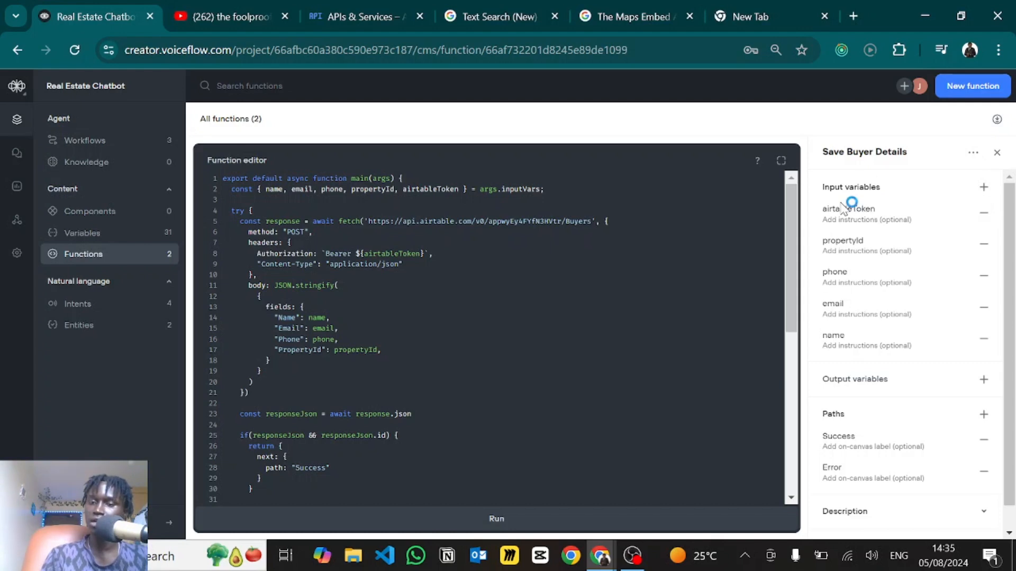
scroll(957, 441, "down", 1)
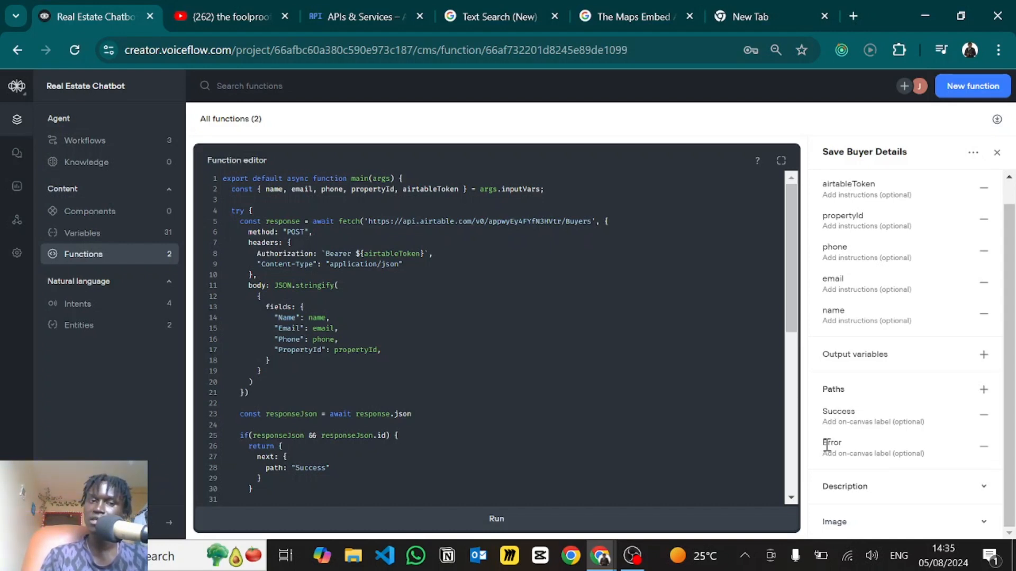
left_click(516, 318)
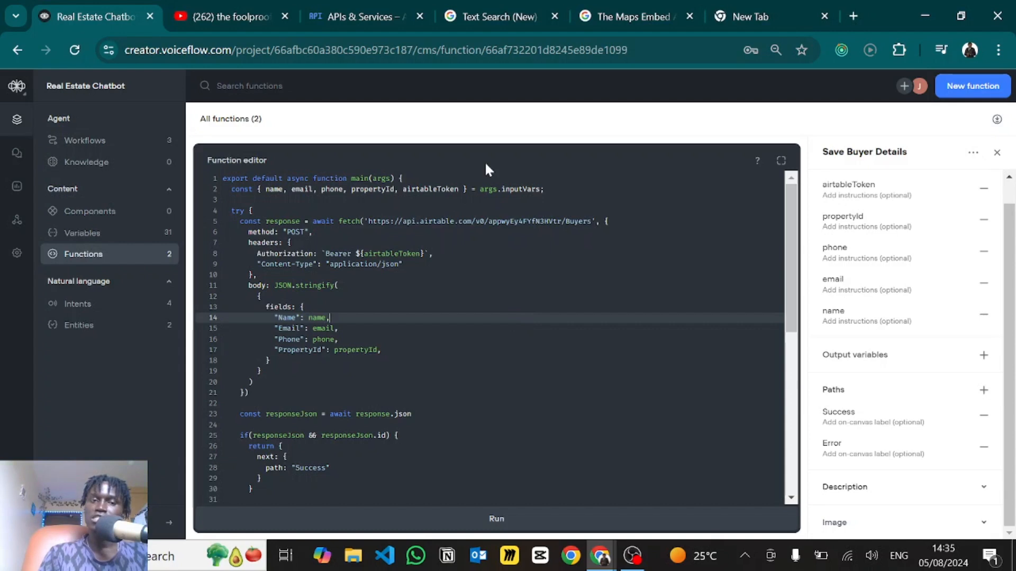
left_click_drag(558, 192, 262, 190)
left_click(262, 189)
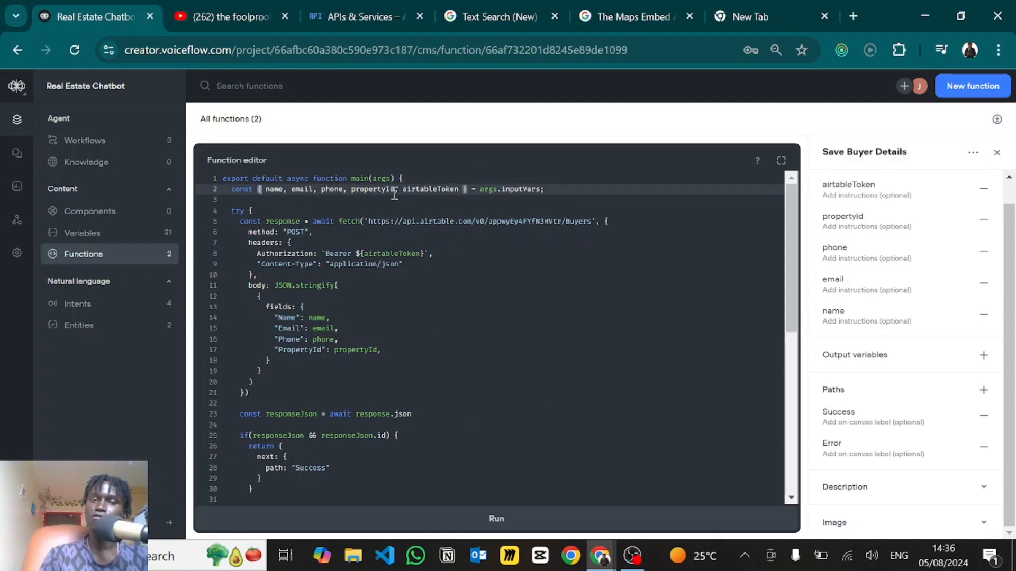
double_click(533, 191)
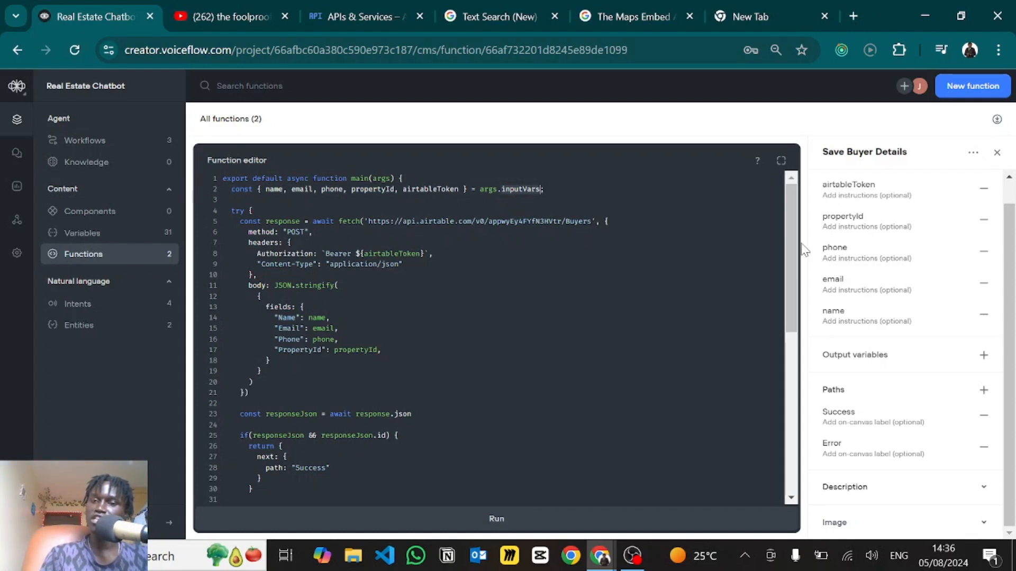
left_click(374, 240)
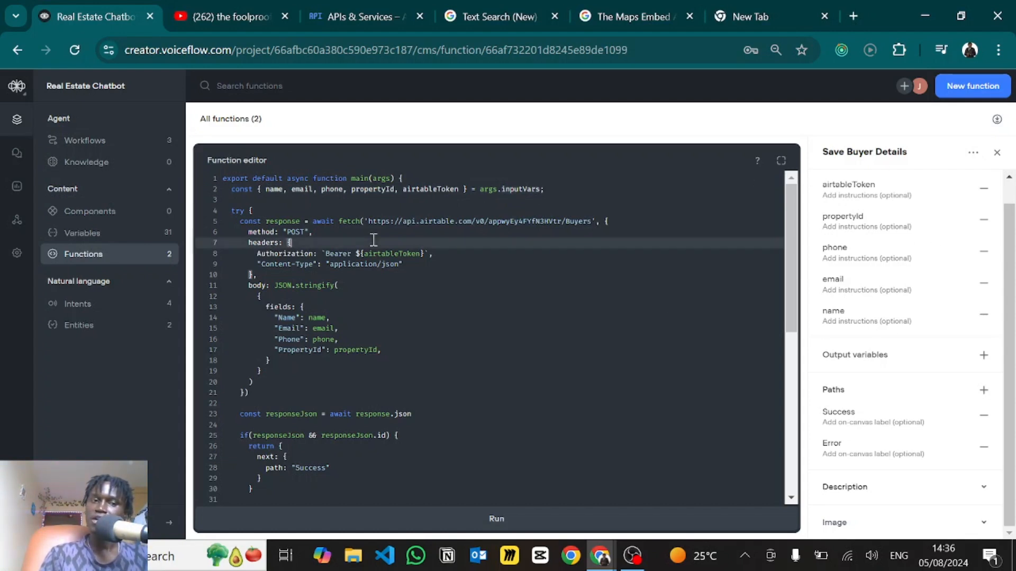
left_click(260, 219)
scroll(250, 207, "down", 1)
scroll(250, 208, "up", 1)
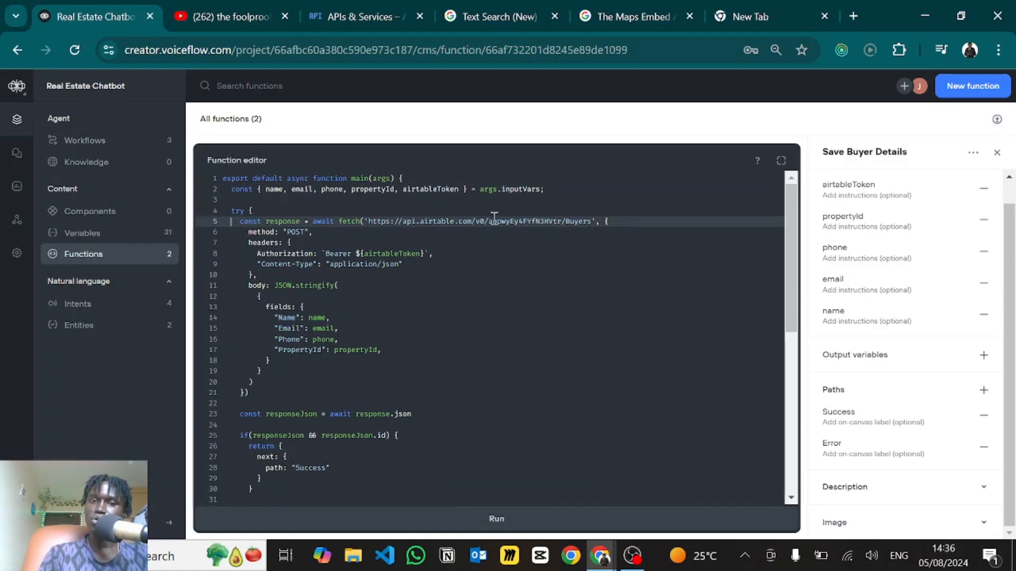
left_click_drag(594, 226, 366, 221)
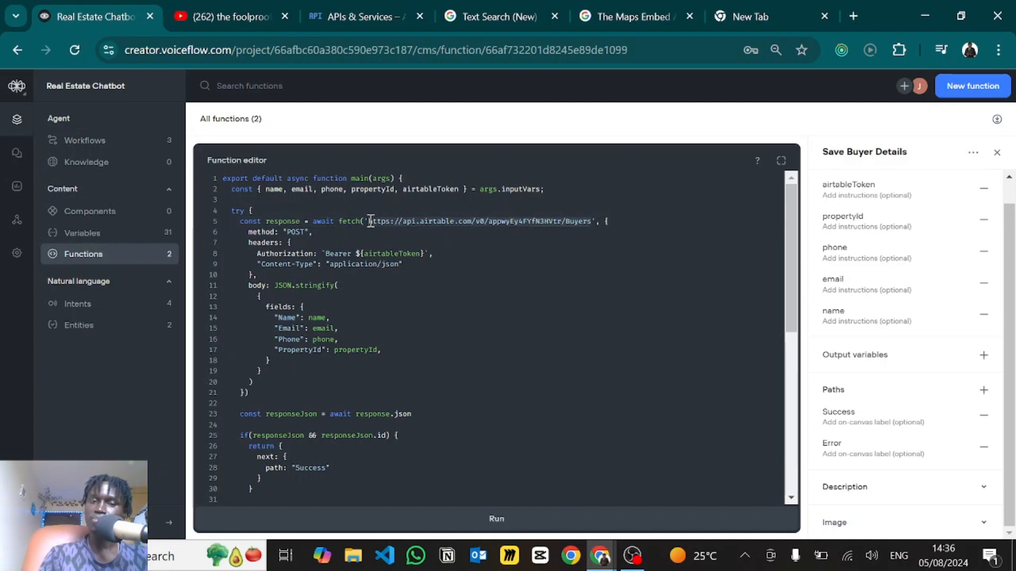
left_click(318, 264)
scroll(318, 264, "down", 1)
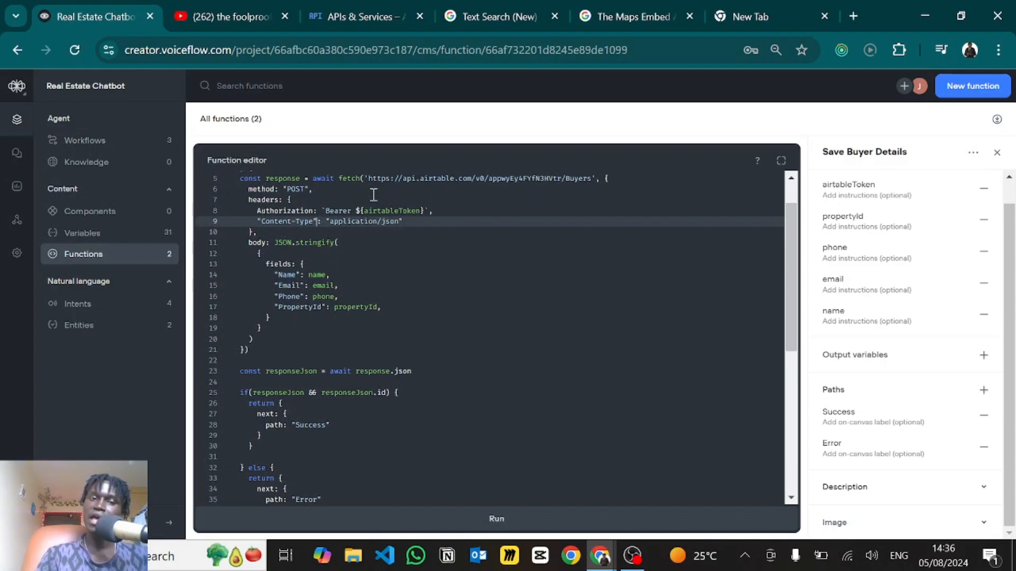
left_click_drag(271, 221, 398, 220)
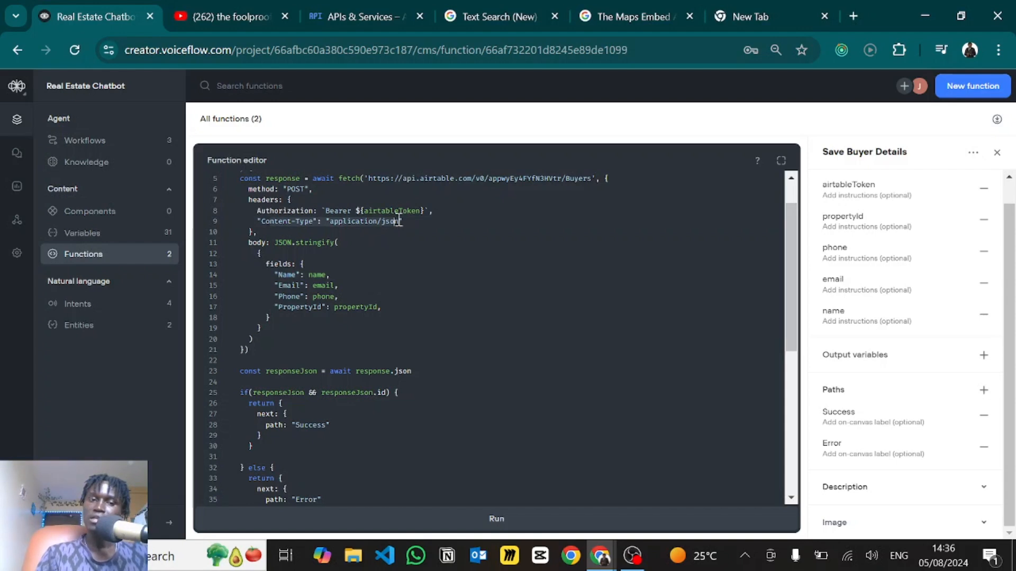
left_click(269, 264)
scroll(278, 301, "down", 1)
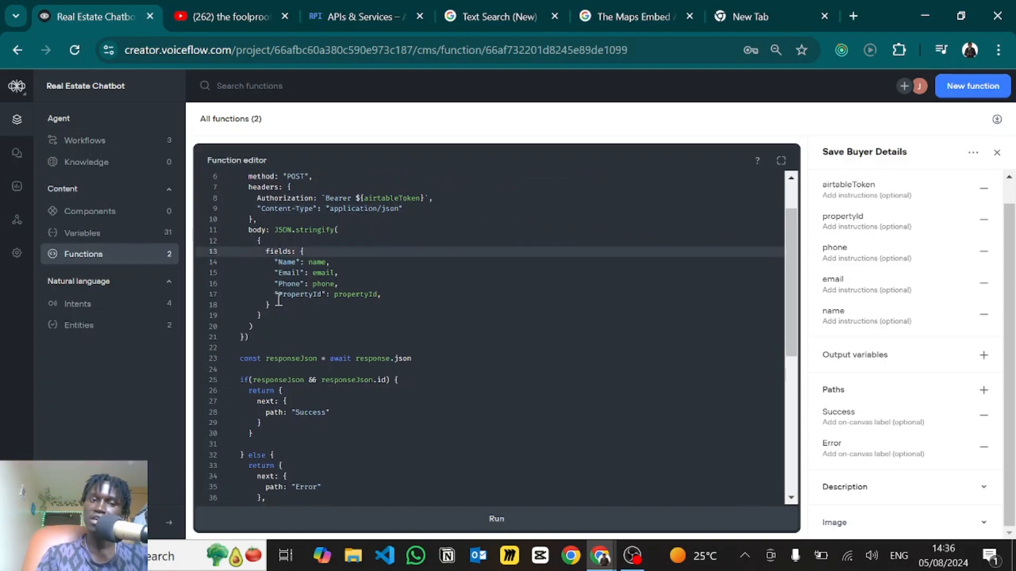
scroll(278, 300, "down", 2)
scroll(278, 300, "up", 2)
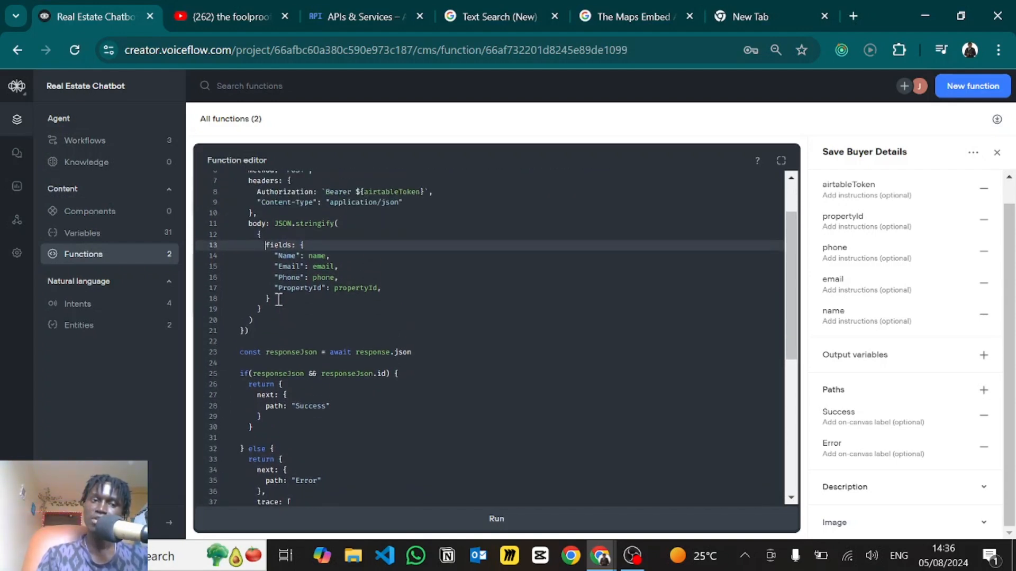
left_click_drag(274, 223, 276, 318)
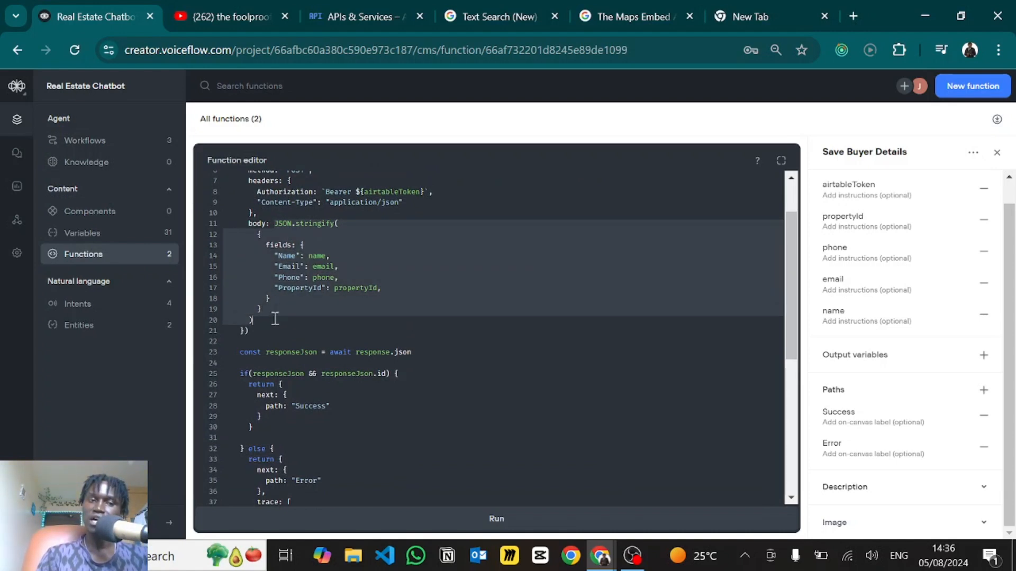
left_click(296, 252)
left_click_drag(258, 234, 281, 298)
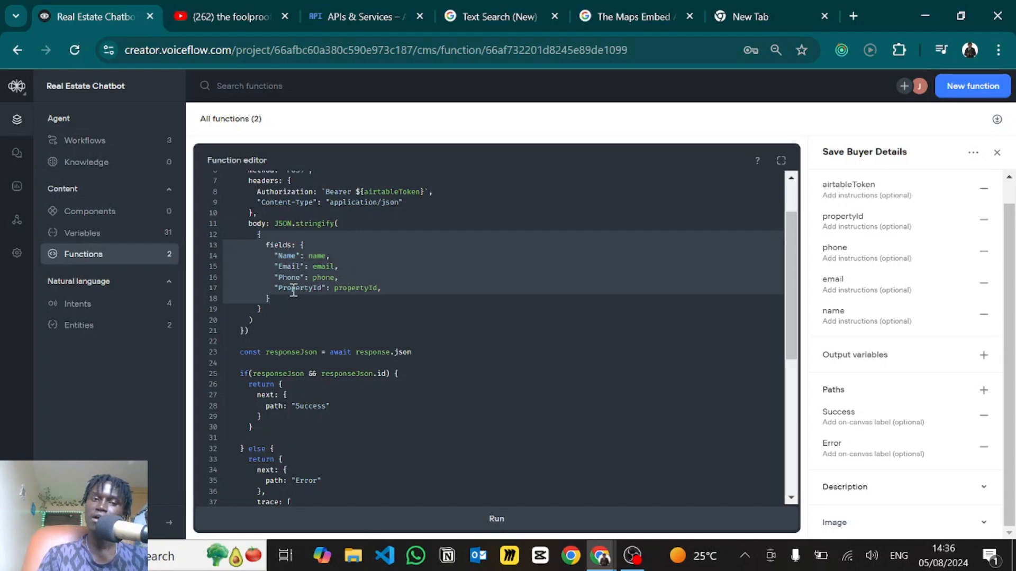
left_click(304, 318)
scroll(305, 320, "down", 2)
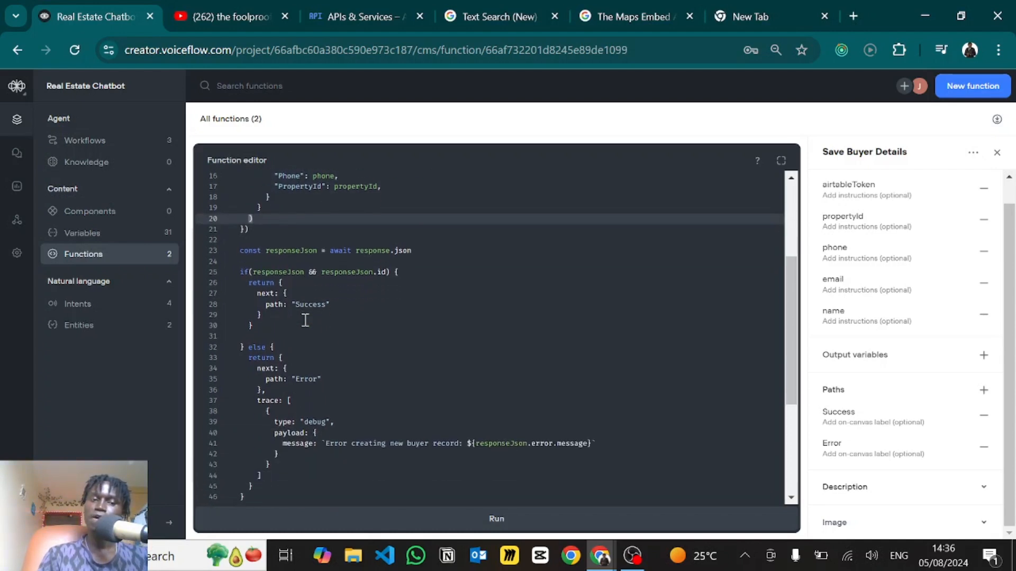
left_click_drag(266, 224, 423, 226)
left_click(422, 227)
scroll(423, 227, "down", 2)
scroll(423, 226, "up", 1)
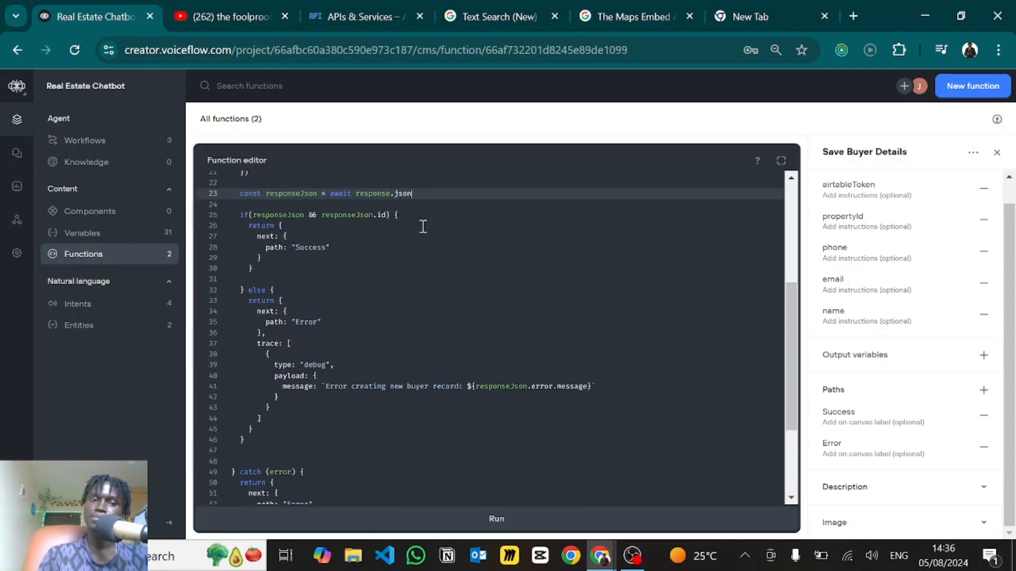
left_click(253, 219)
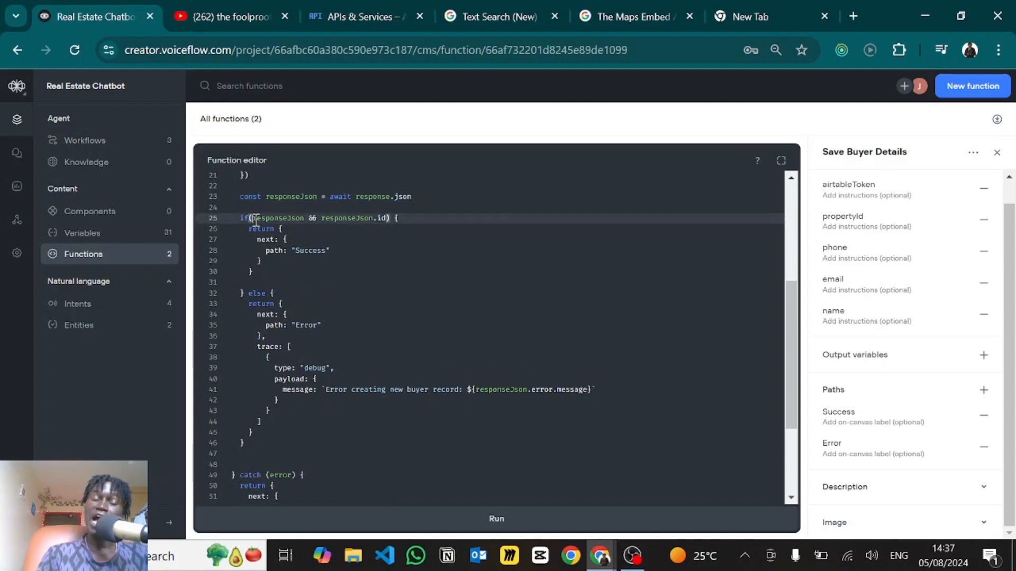
left_click_drag(255, 221, 305, 222)
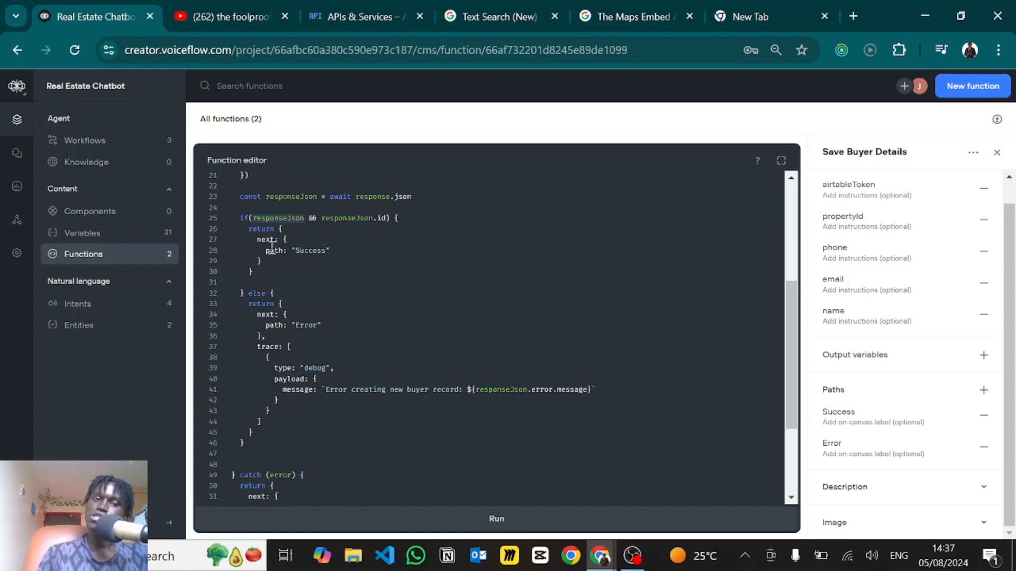
left_click_drag(281, 229, 269, 270)
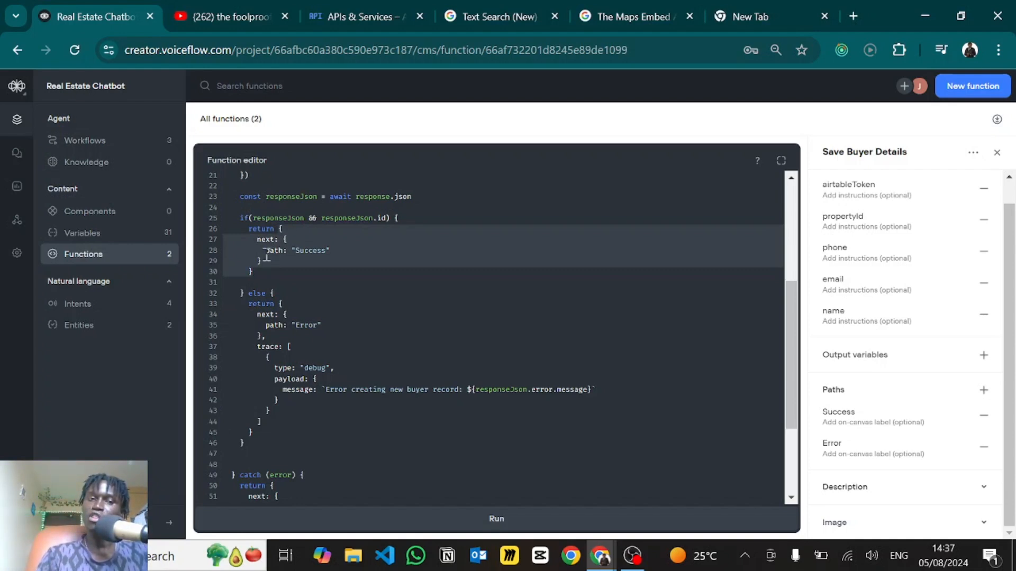
left_click(266, 252)
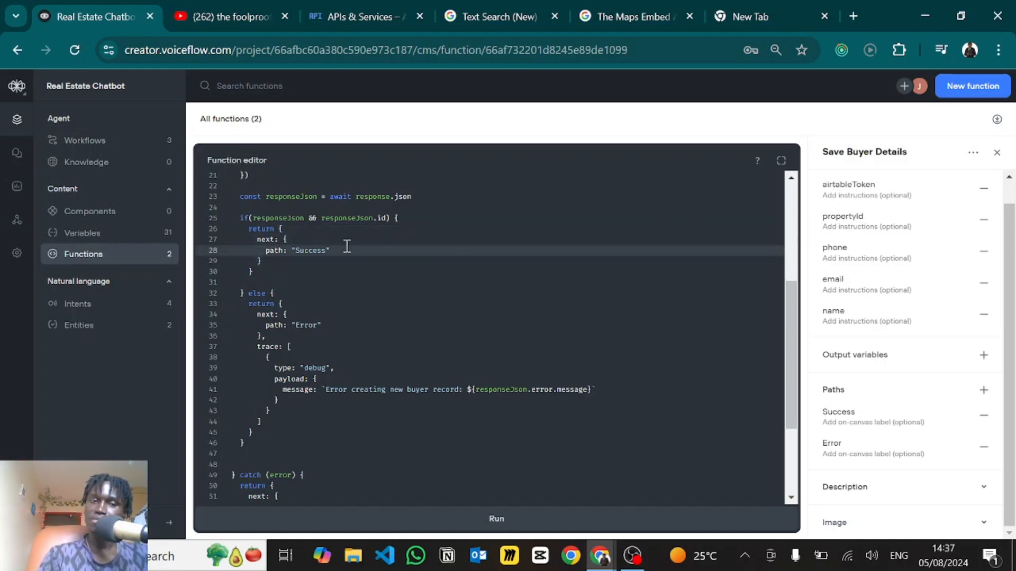
scroll(328, 286, "down", 3)
scroll(257, 231, "up", 4)
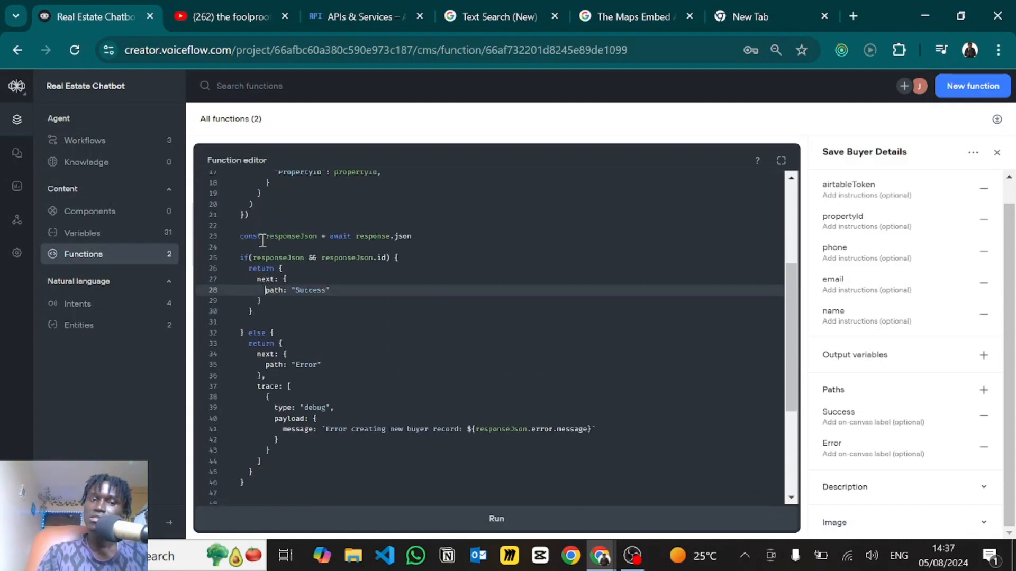
scroll(263, 241, "up", 3)
left_click(376, 355)
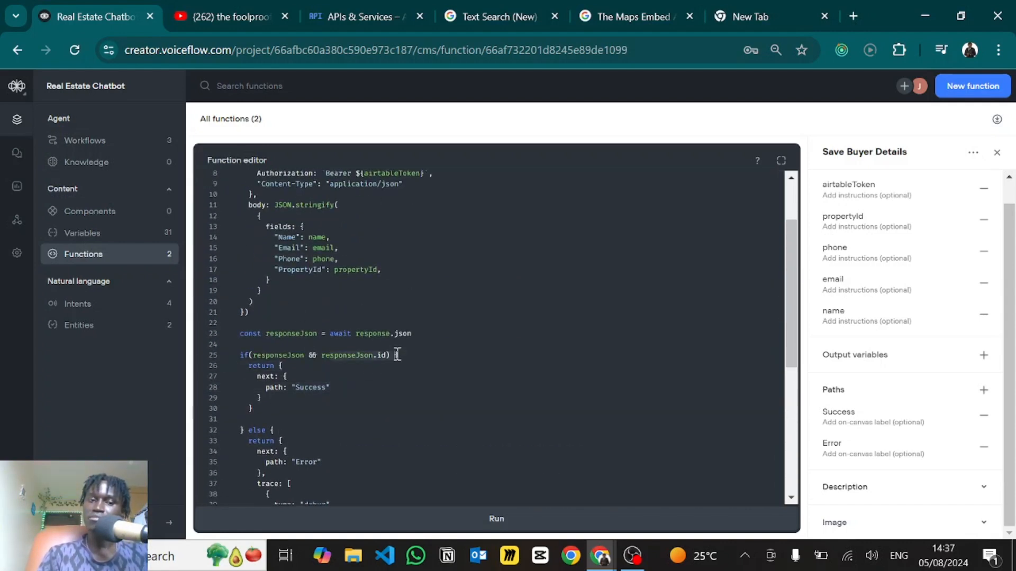
scroll(373, 357, "down", 4)
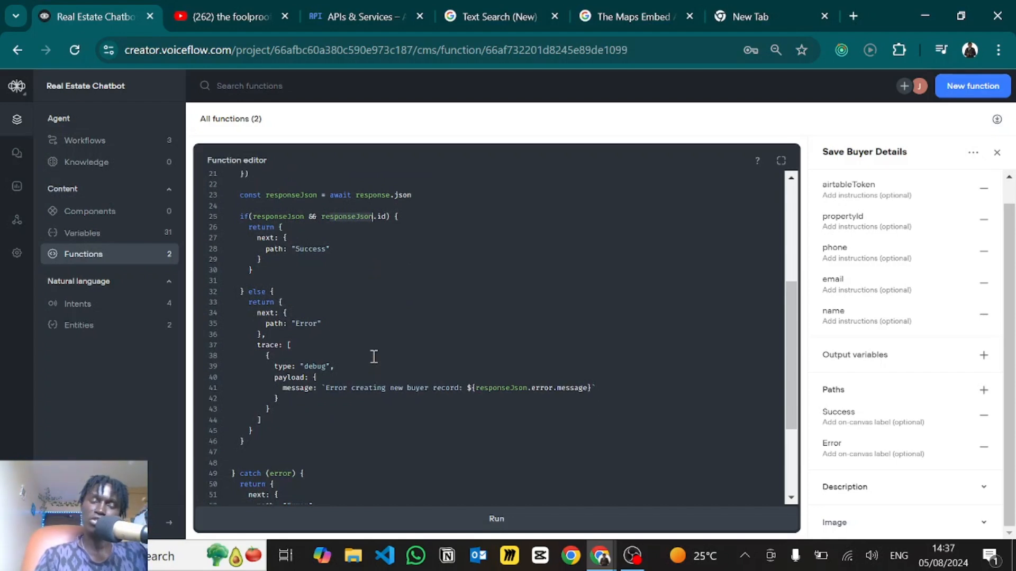
scroll(308, 331, "down", 3)
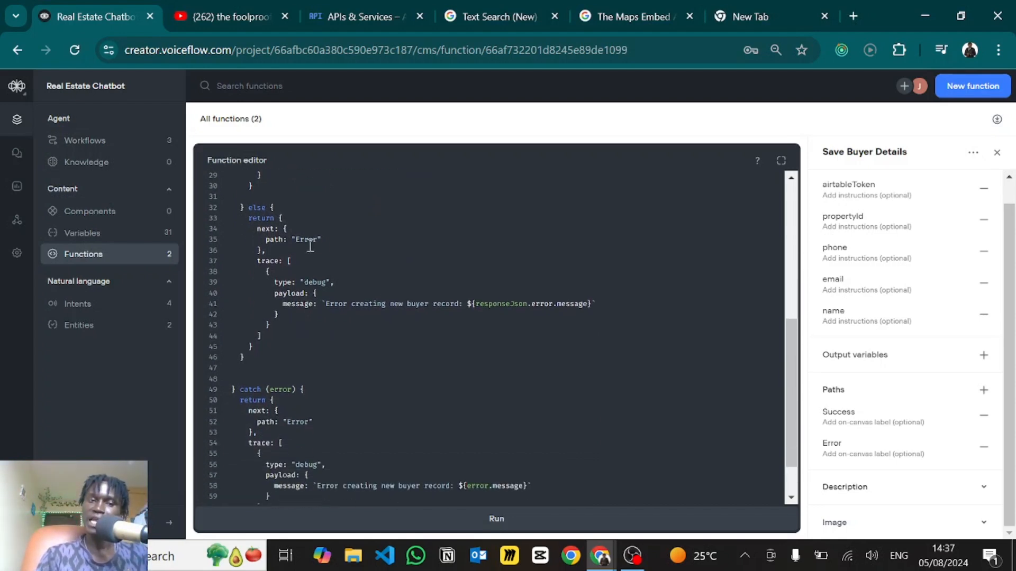
left_click(258, 230)
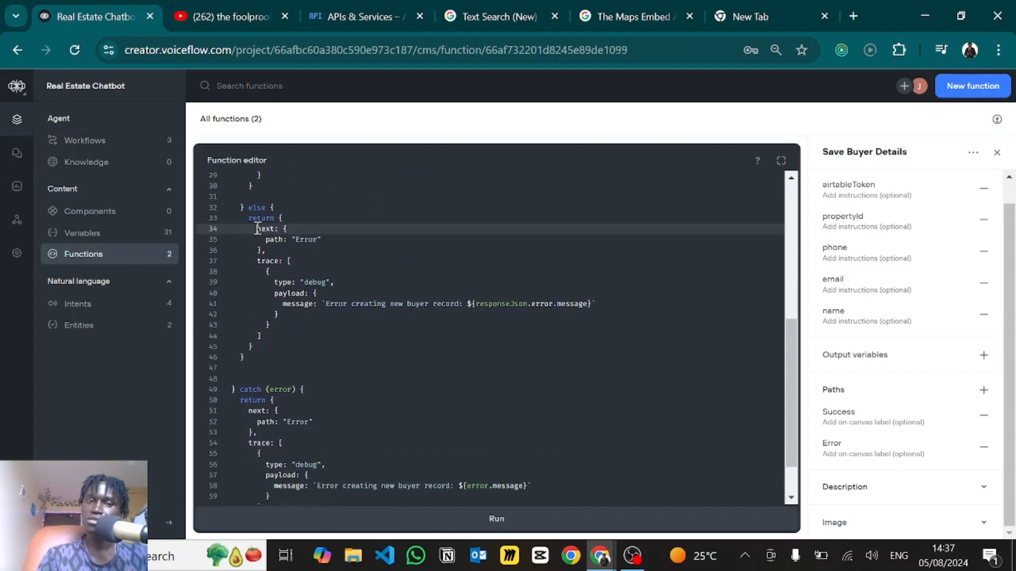
left_click(249, 219)
left_click_drag(250, 219, 283, 280)
left_click(281, 228)
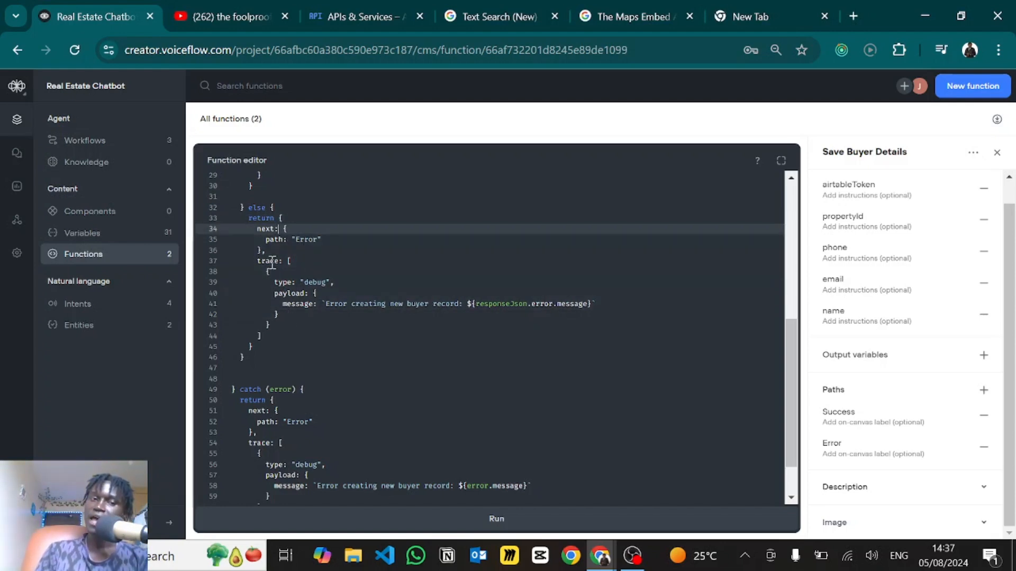
left_click_drag(268, 272, 289, 324)
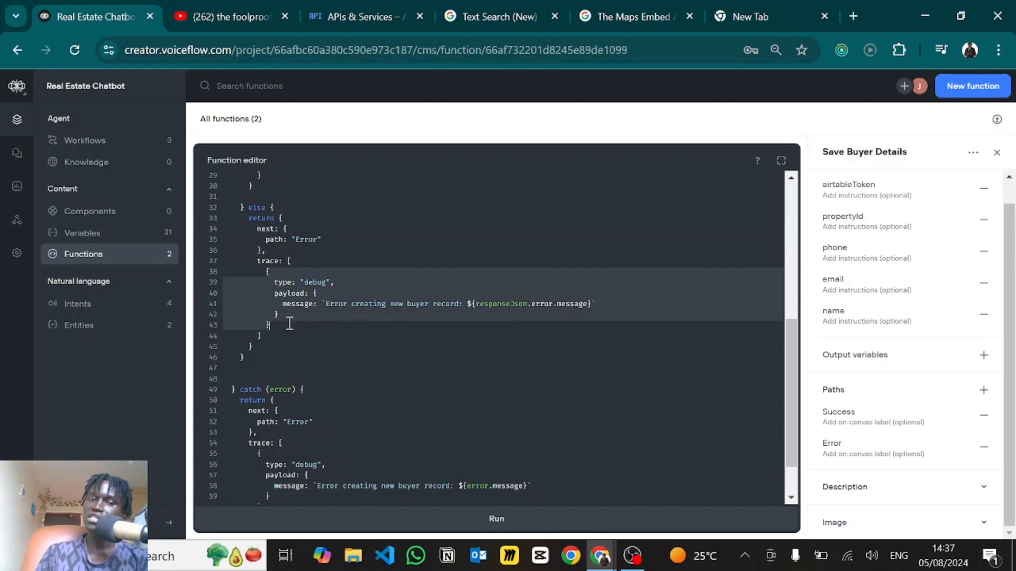
left_click(315, 282)
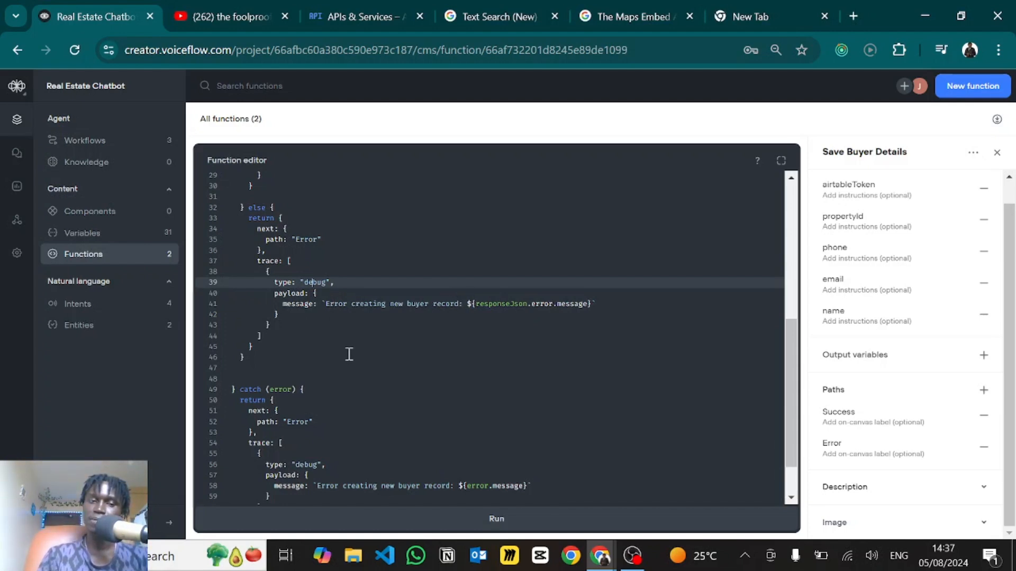
scroll(349, 354, "down", 1)
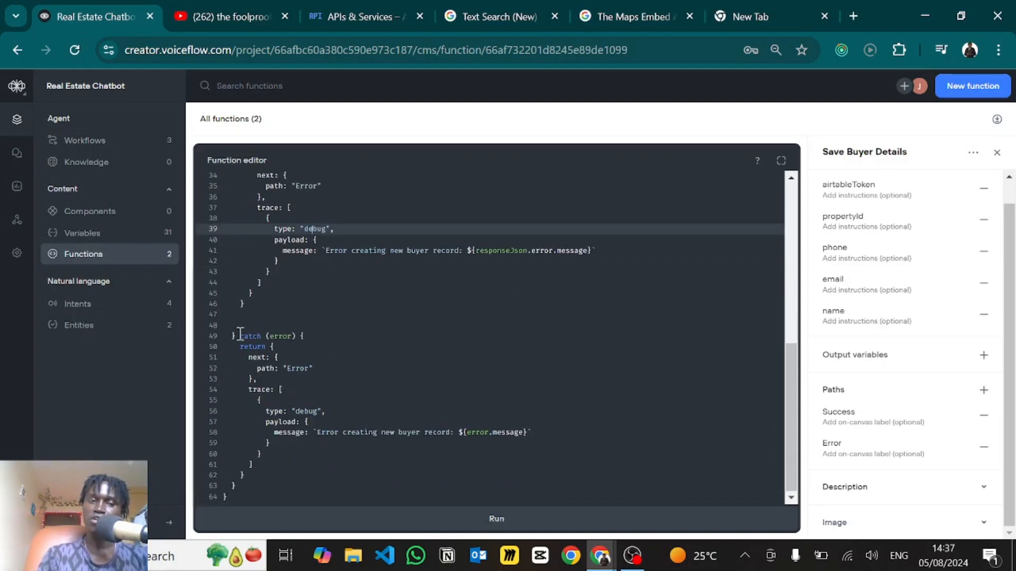
left_click(240, 336)
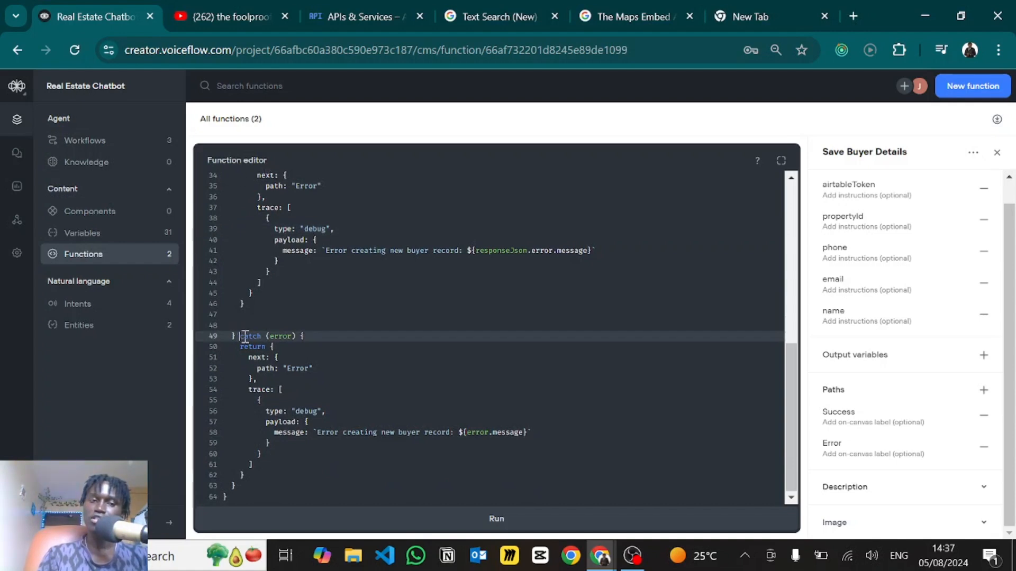
left_click(265, 364, "shift")
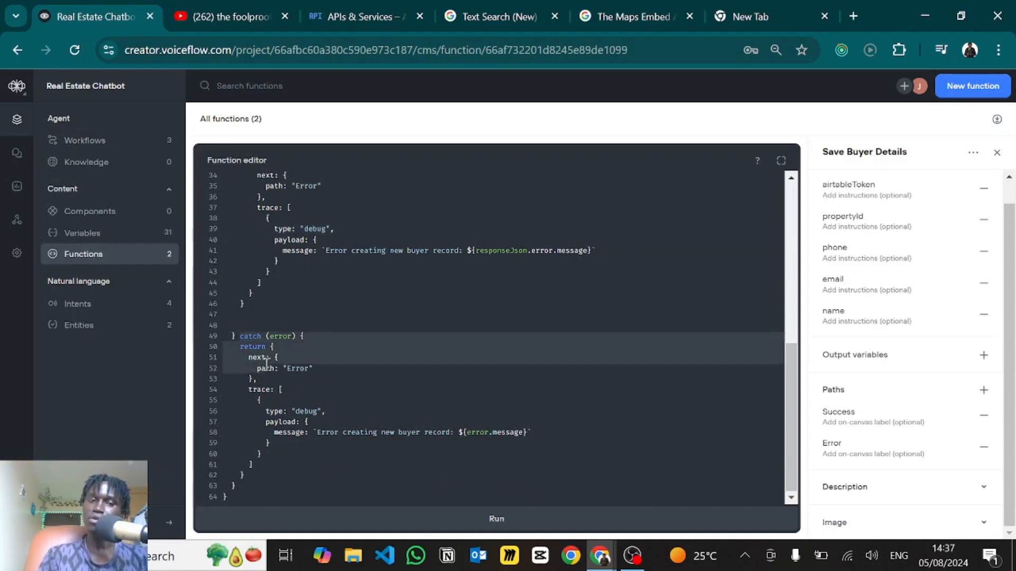
left_click(265, 364)
left_click(305, 362)
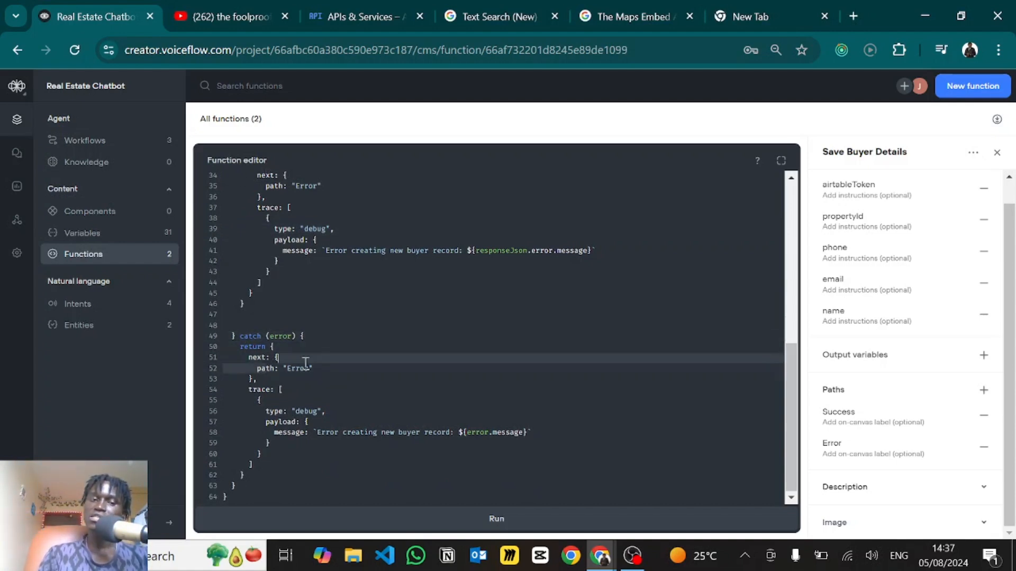
left_click(321, 368)
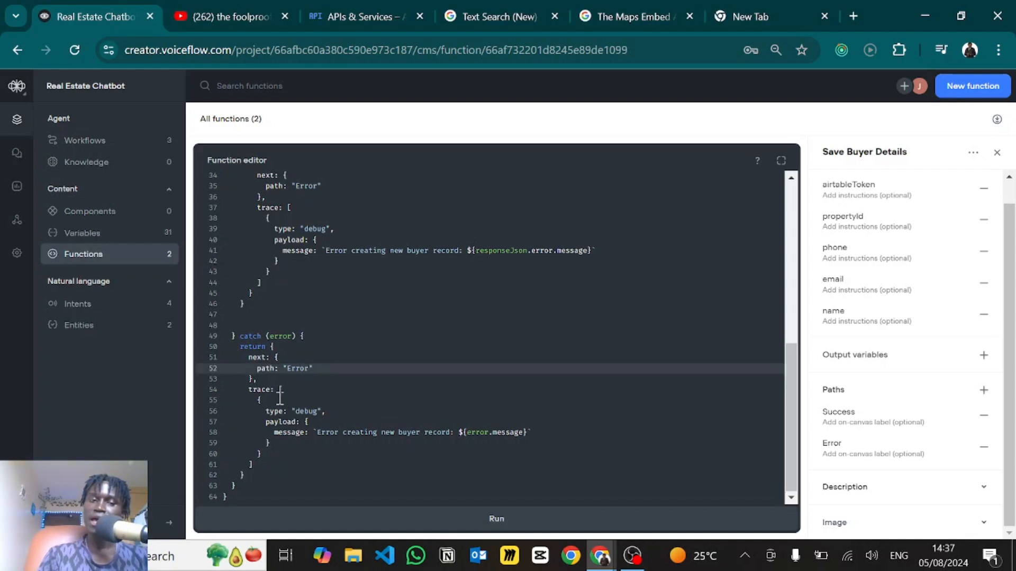
left_click_drag(260, 405, 294, 443)
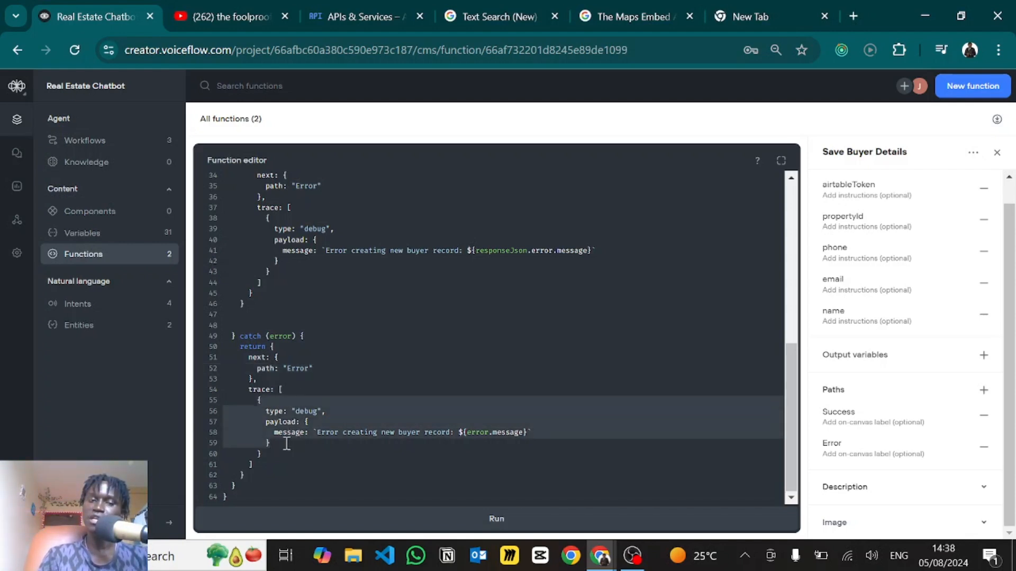
left_click(304, 432)
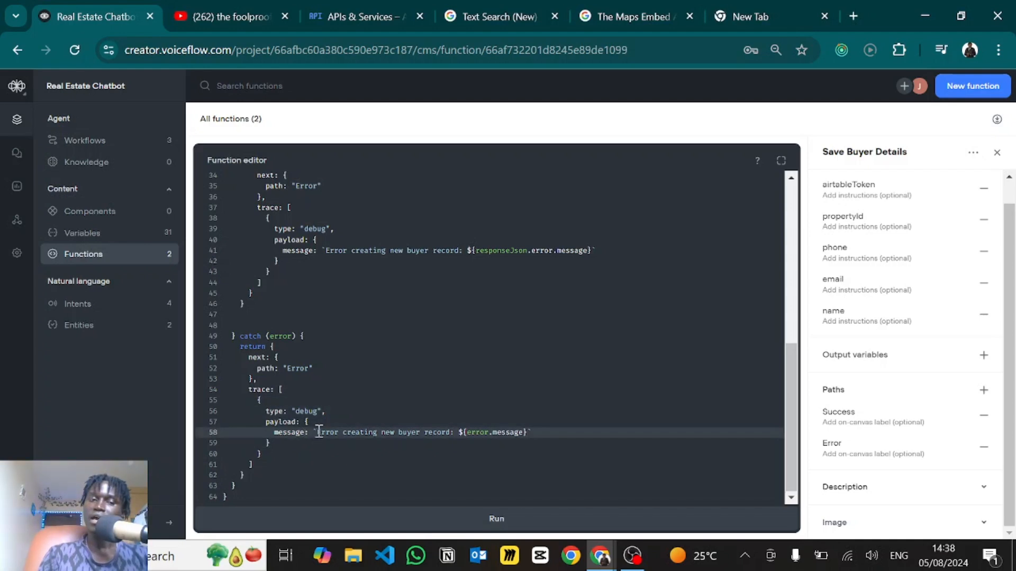
left_click_drag(319, 432, 458, 437)
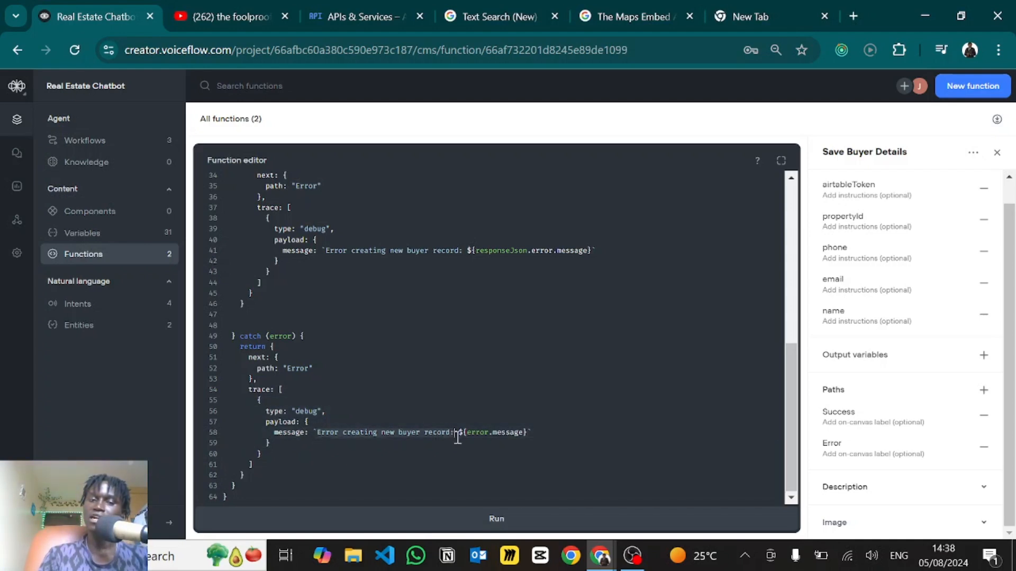
left_click(314, 411)
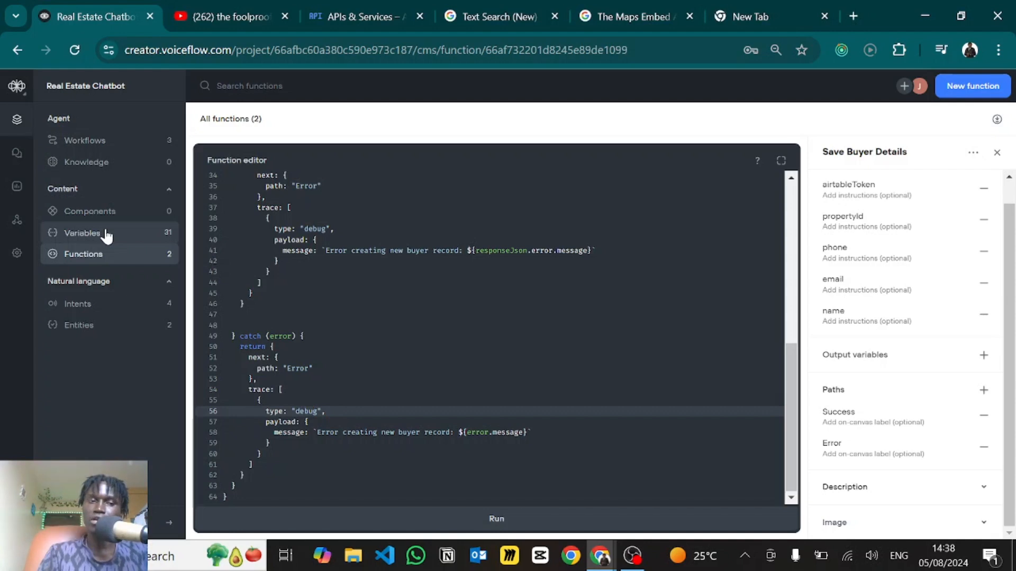
left_click(325, 273)
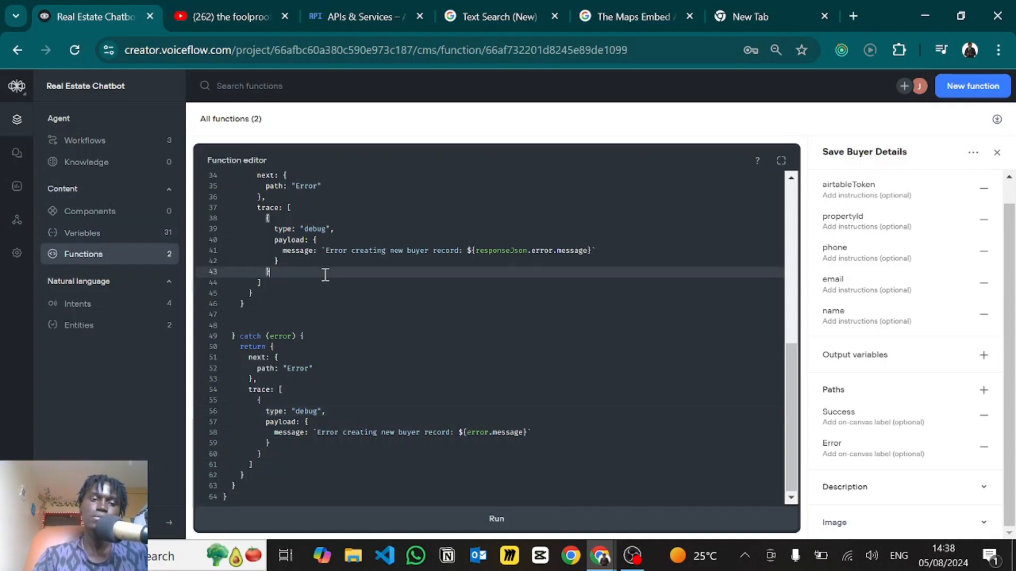
left_click(82, 161)
- Pan to the end of the Buy Property flow, check New Block 34's closing message, and zoom out
left_click(77, 141)
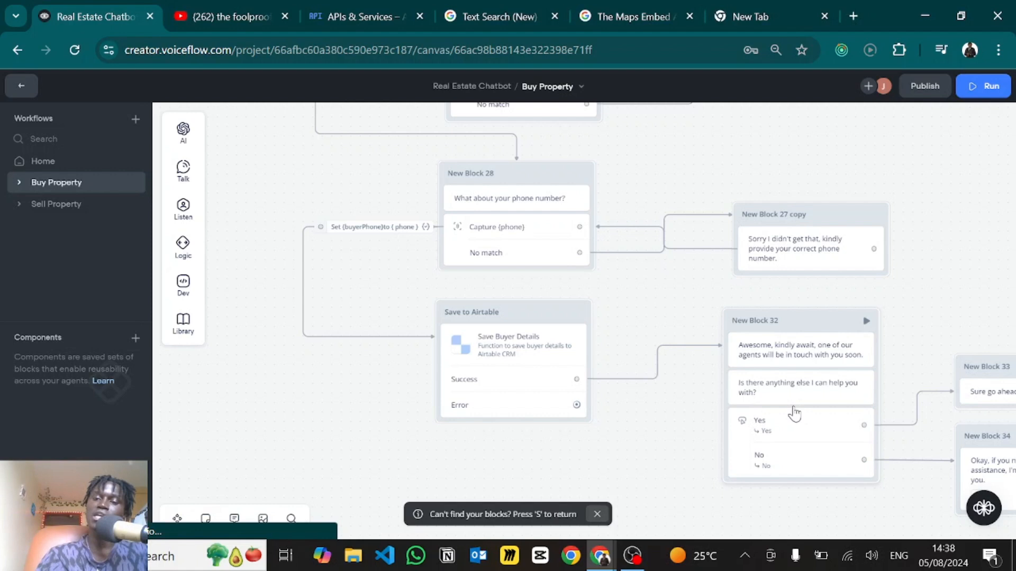
scroll(560, 413, "right", 2)
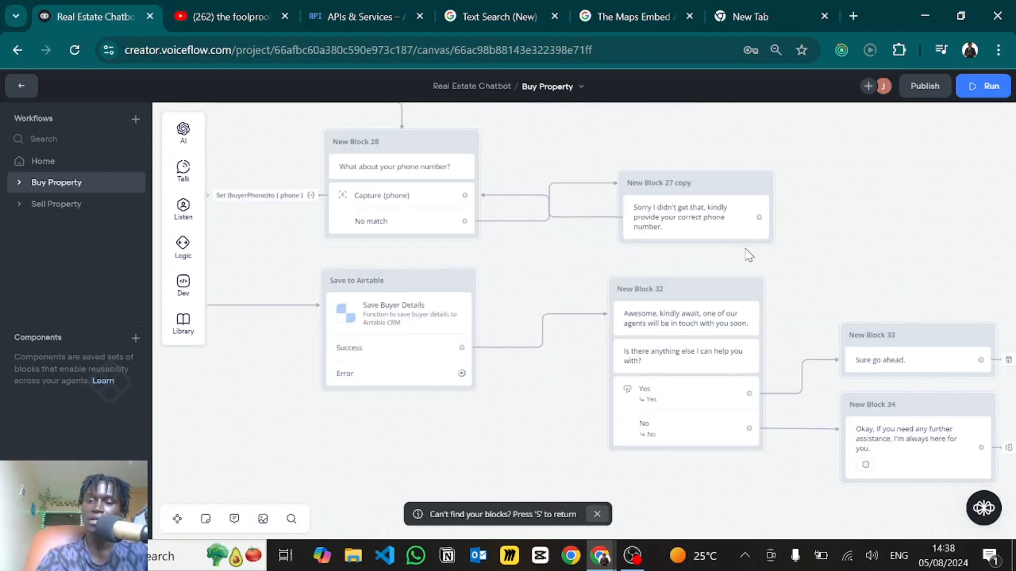
left_click_drag(859, 259, 735, 243)
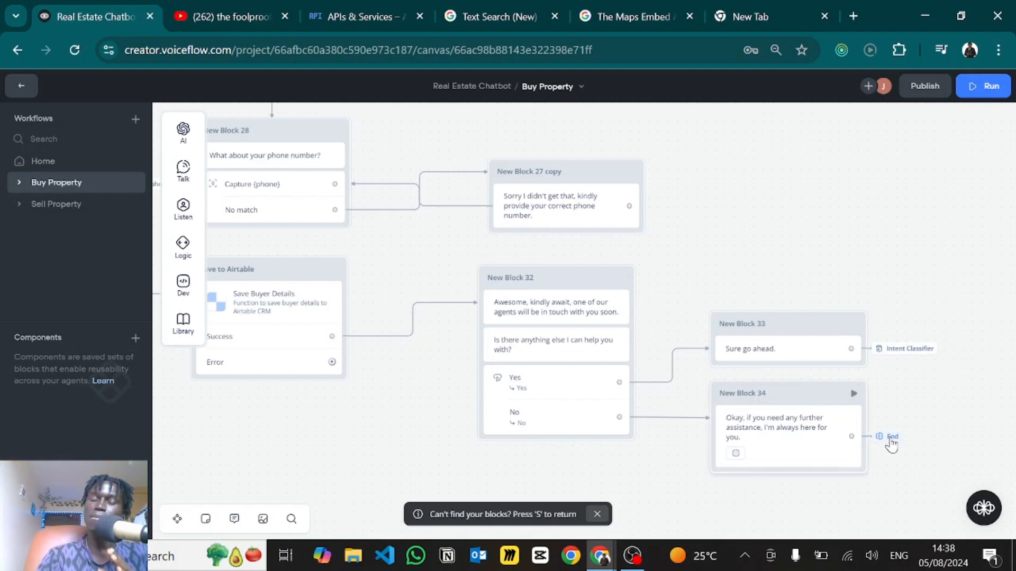
left_click(771, 439)
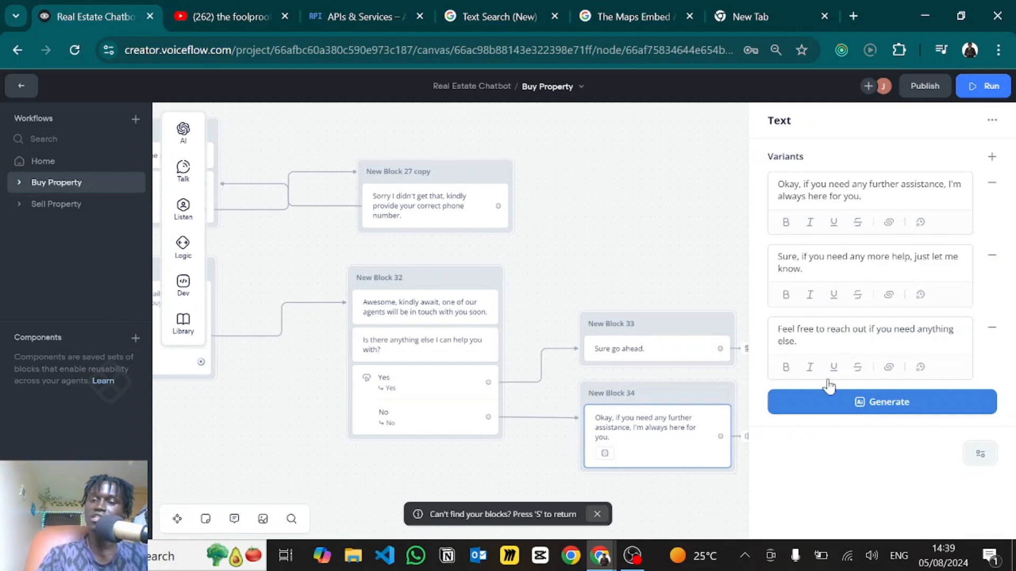
left_click(691, 487)
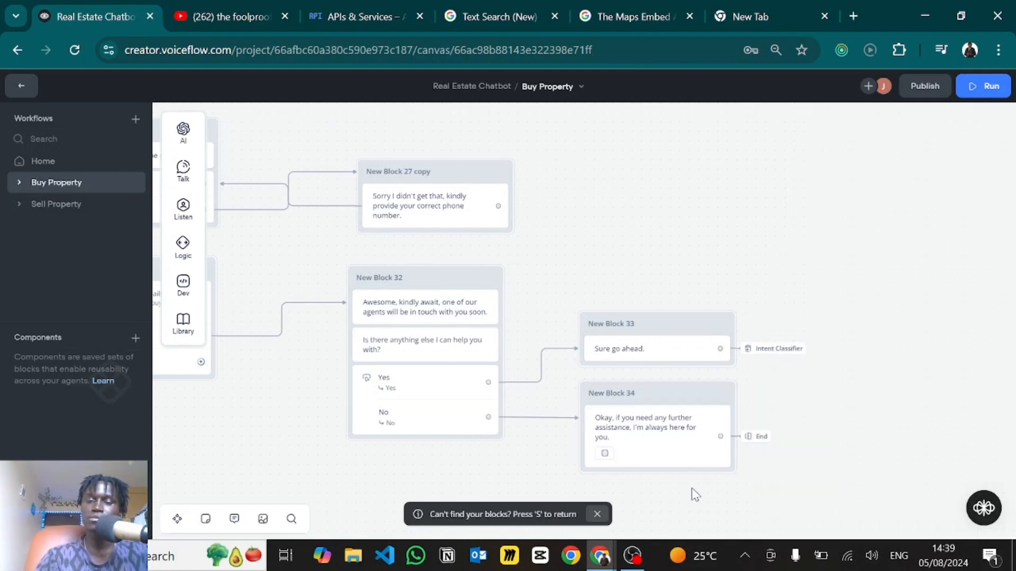
scroll(690, 488, "down", 4)
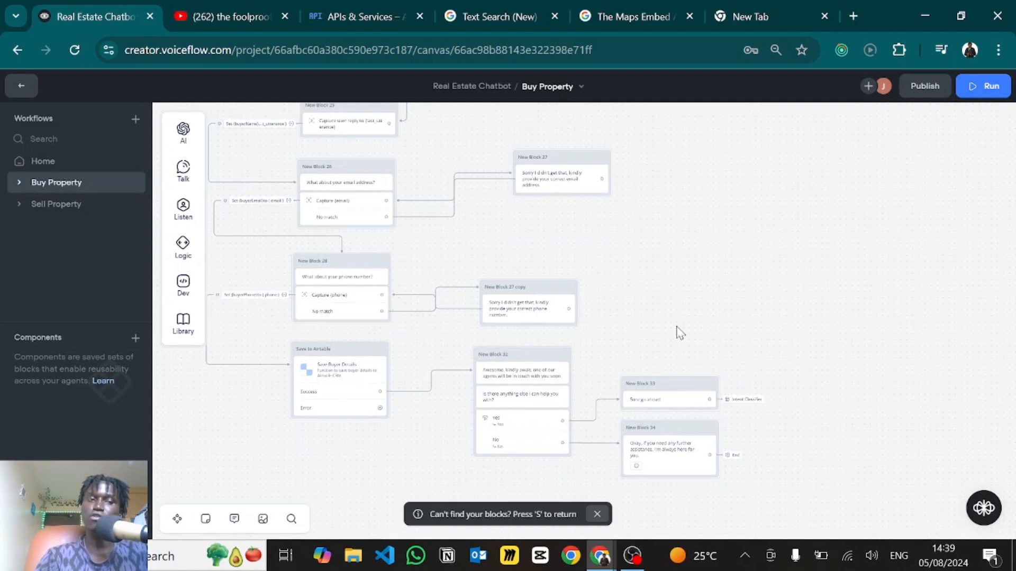
scroll(679, 334, "down", 2)
scroll(287, 324, "down", 4)
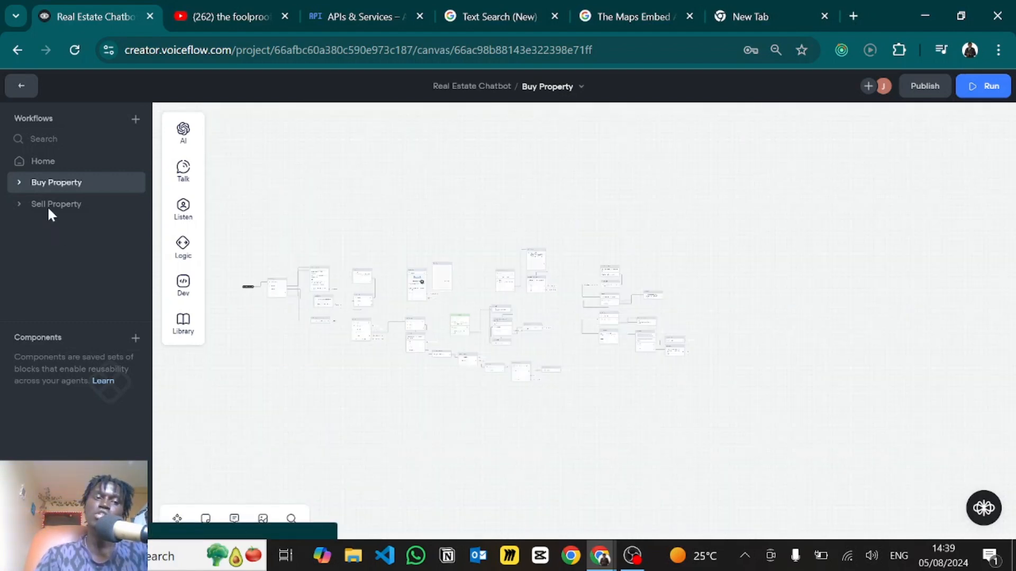
- Switch to Sell Property and look at New Block 1's welcome message variants
left_click(46, 205)
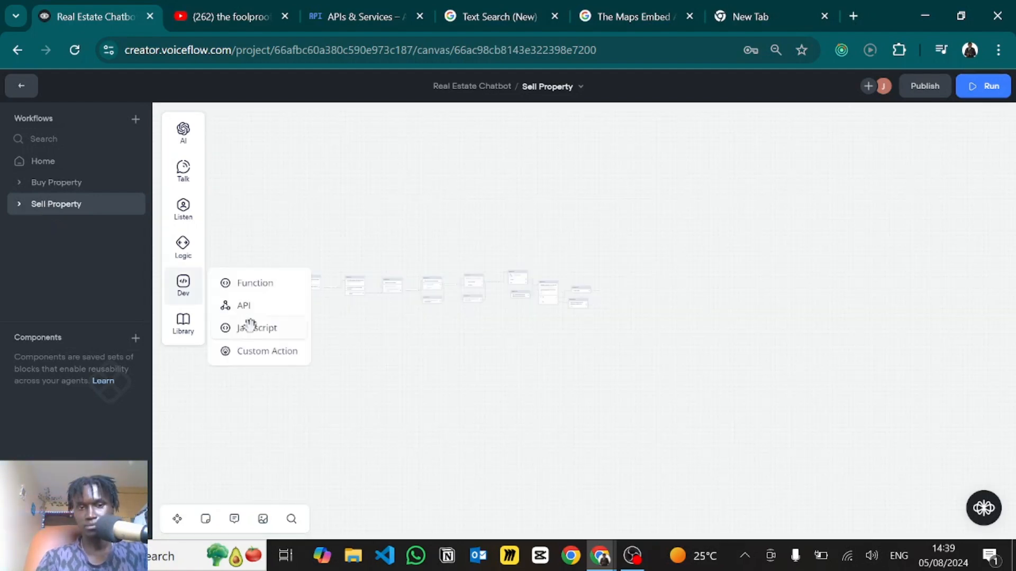
scroll(299, 295, "up", 3)
scroll(299, 295, "up", 5)
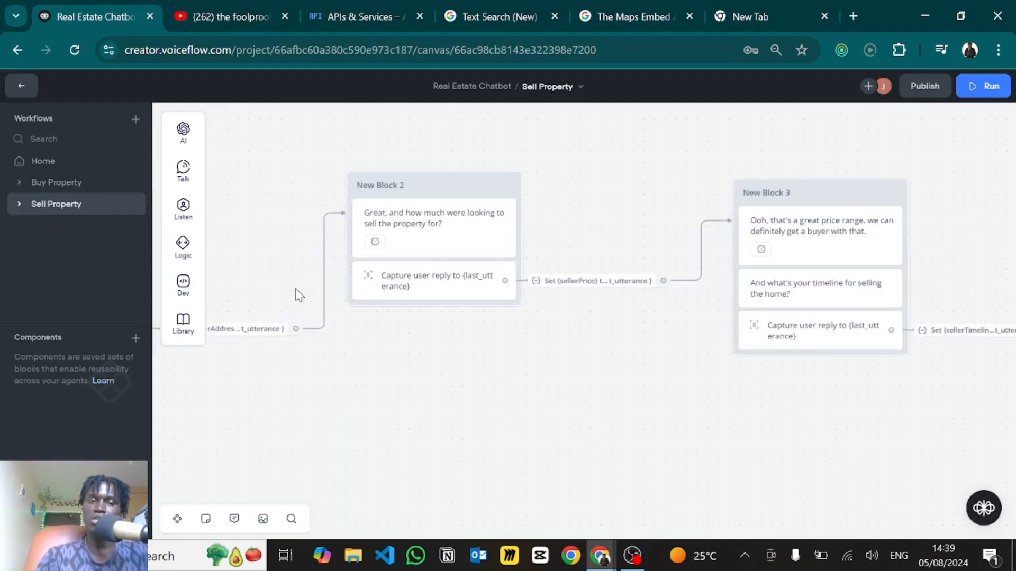
left_click_drag(350, 413, 715, 365)
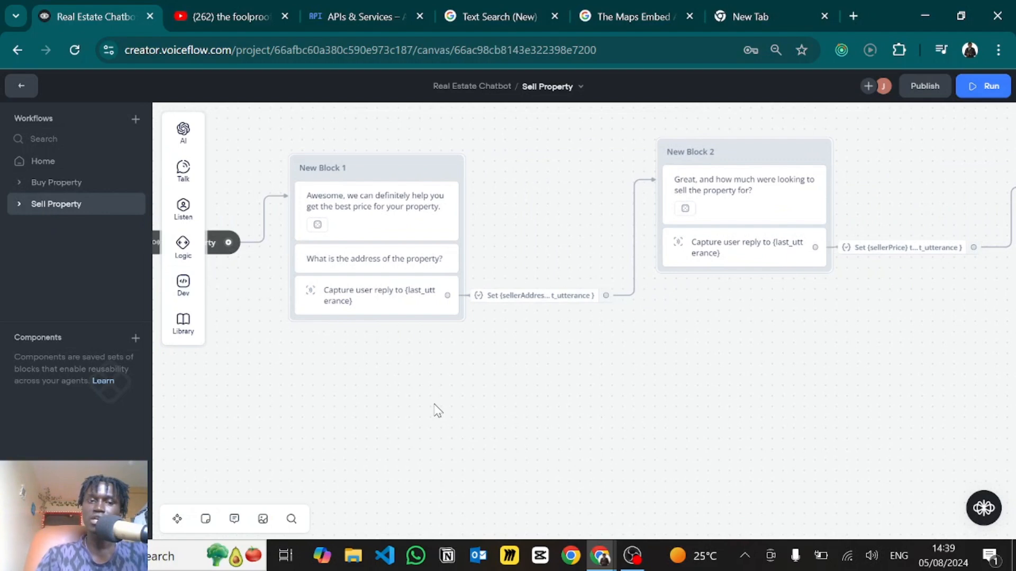
scroll(438, 411, "down", 1)
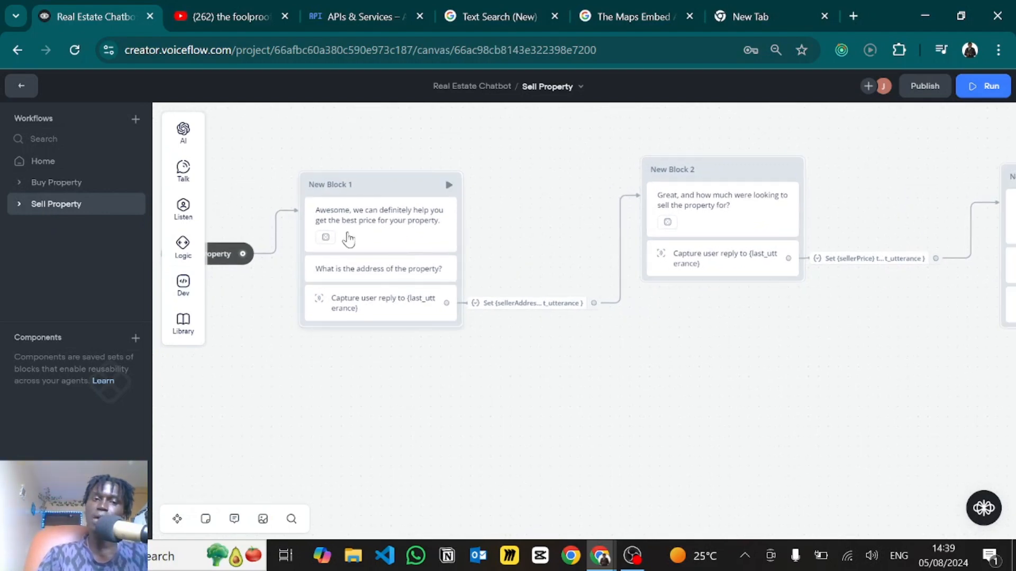
left_click(396, 222)
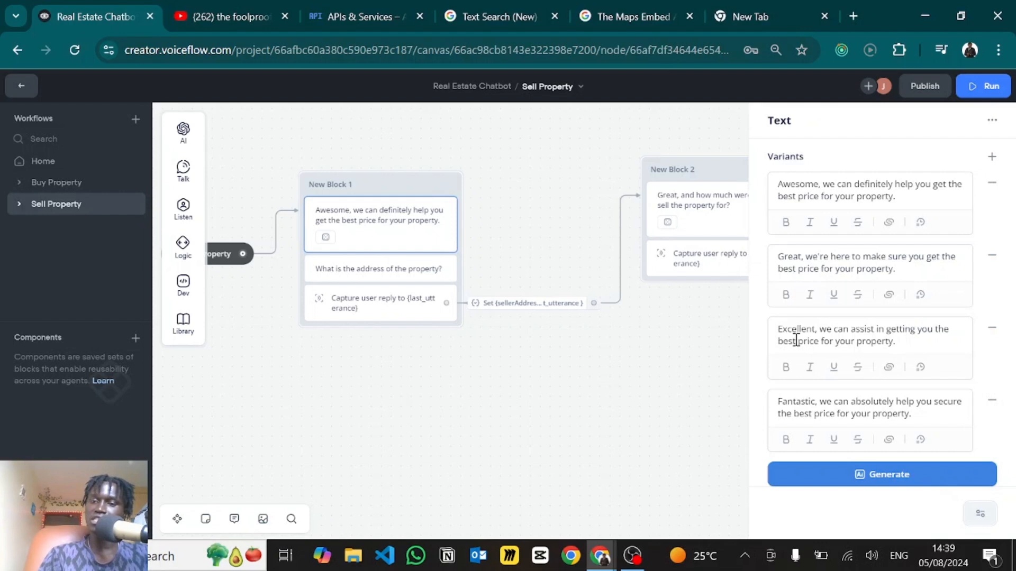
left_click(475, 405)
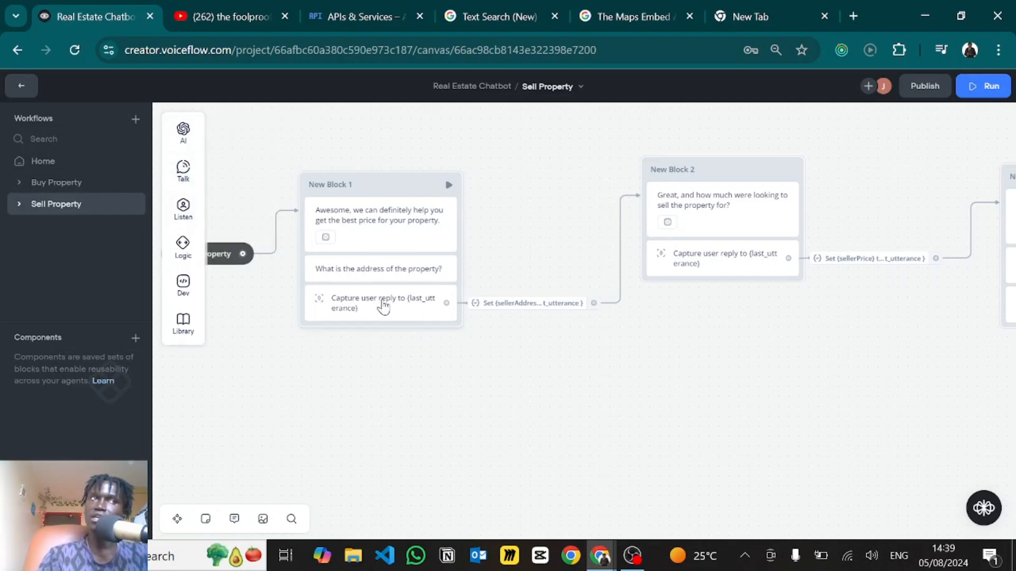
- Pan through the seller flow, checking New Block 3's price-range replies and the sellerTimeline assignment
mouse_move(517, 307)
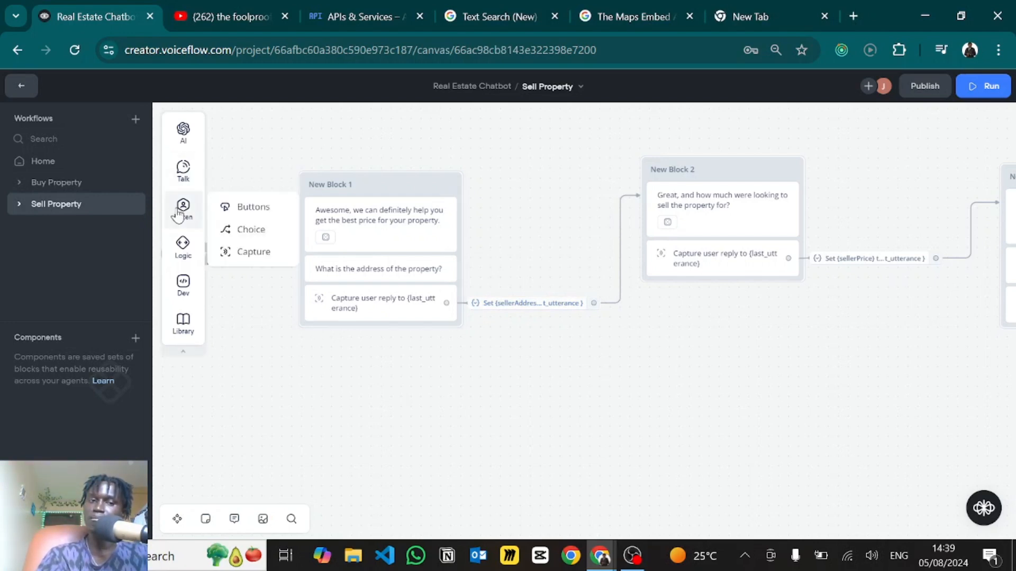
mouse_move(182, 249)
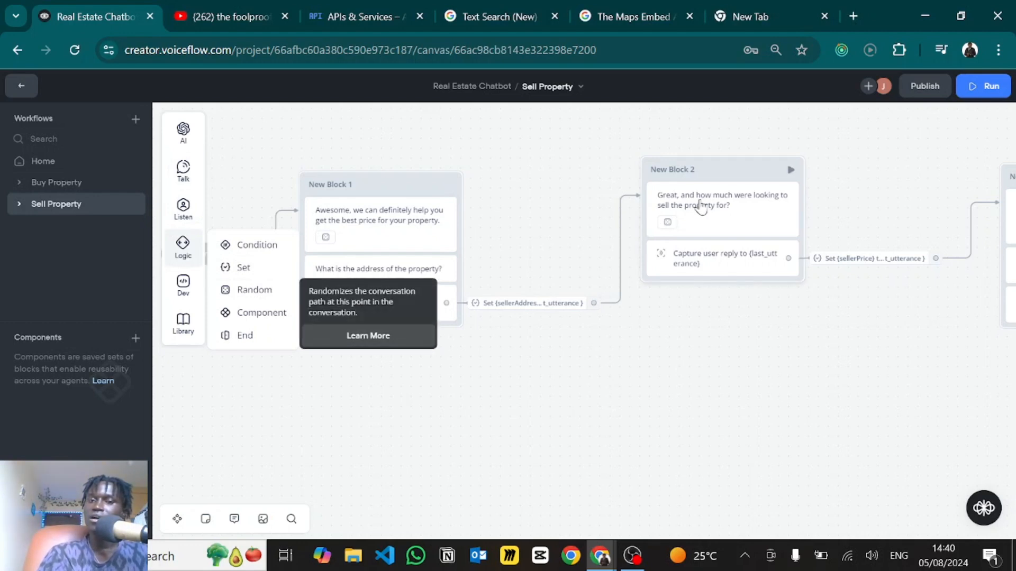
left_click_drag(707, 356, 583, 347)
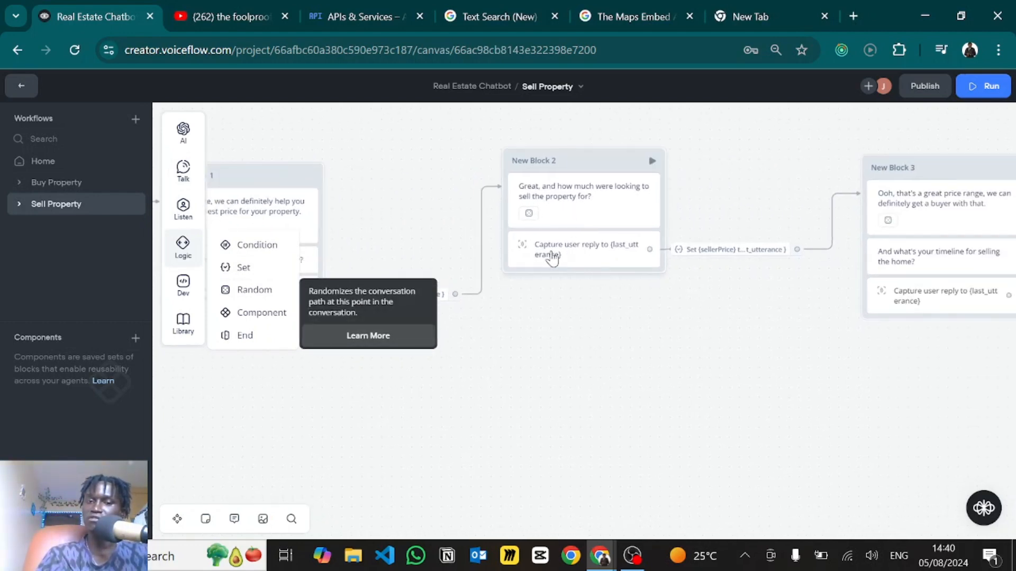
left_click_drag(612, 308, 537, 298)
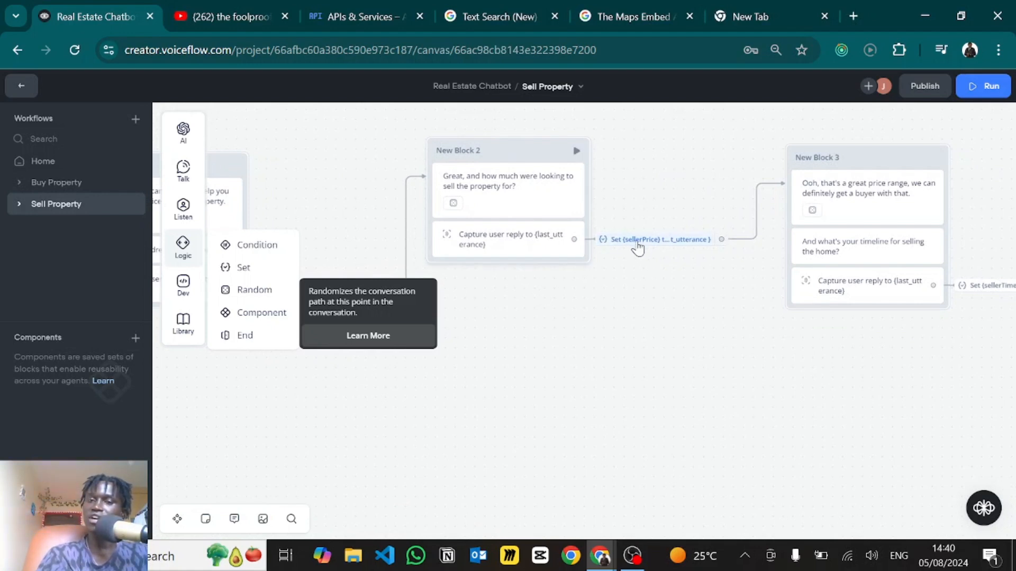
mouse_move(638, 245)
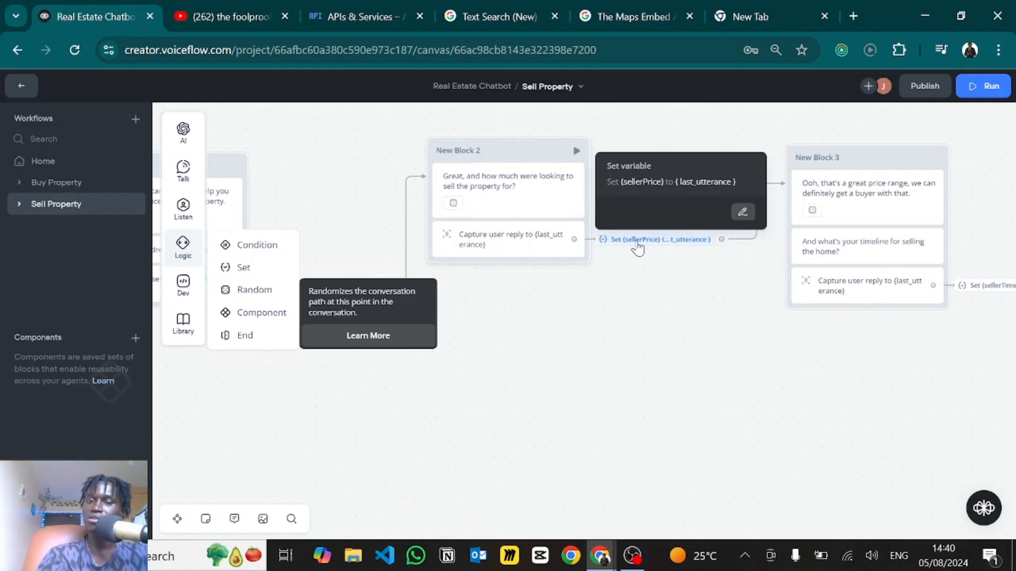
left_click_drag(686, 310, 462, 310)
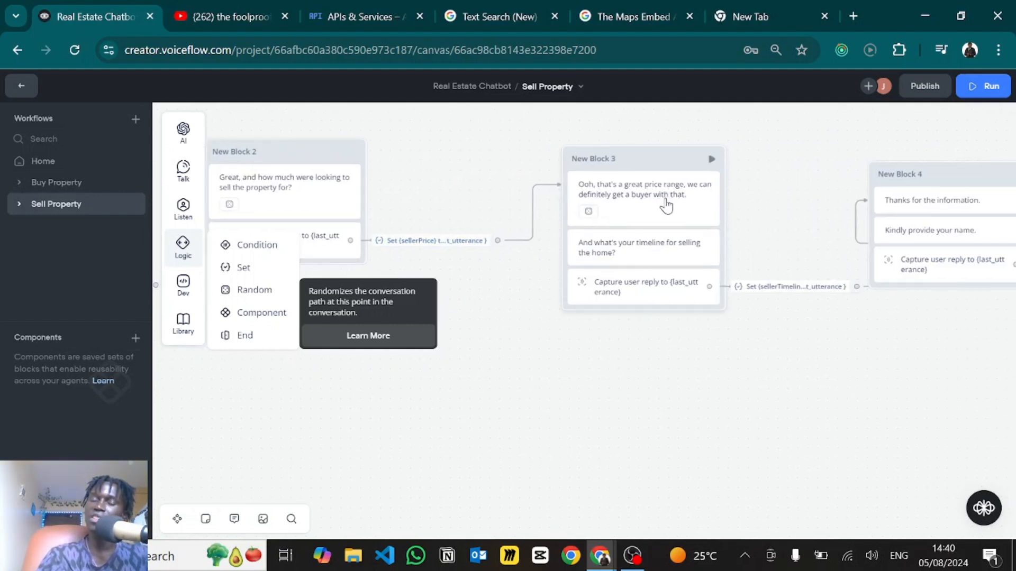
left_click(666, 205)
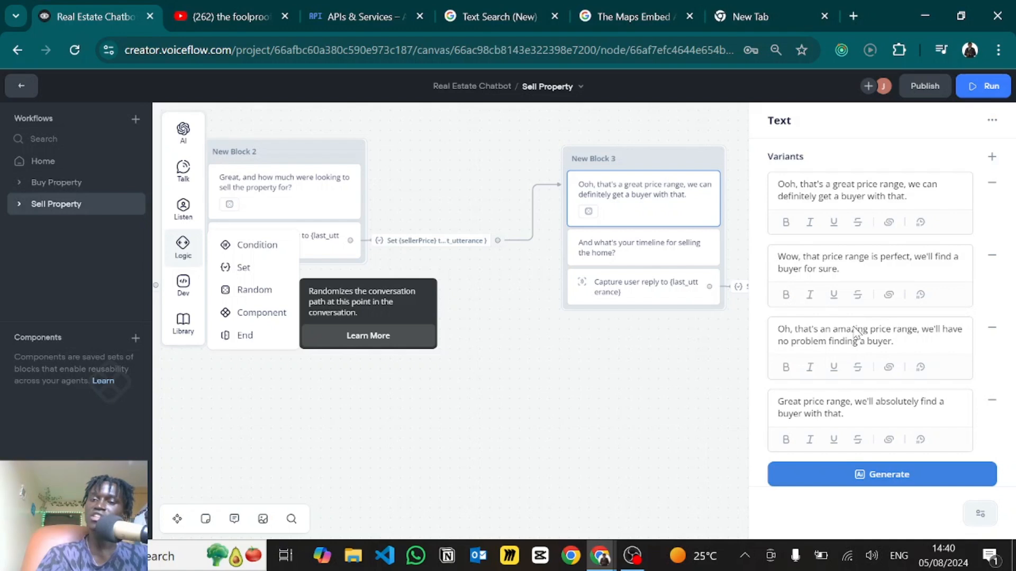
left_click(642, 415)
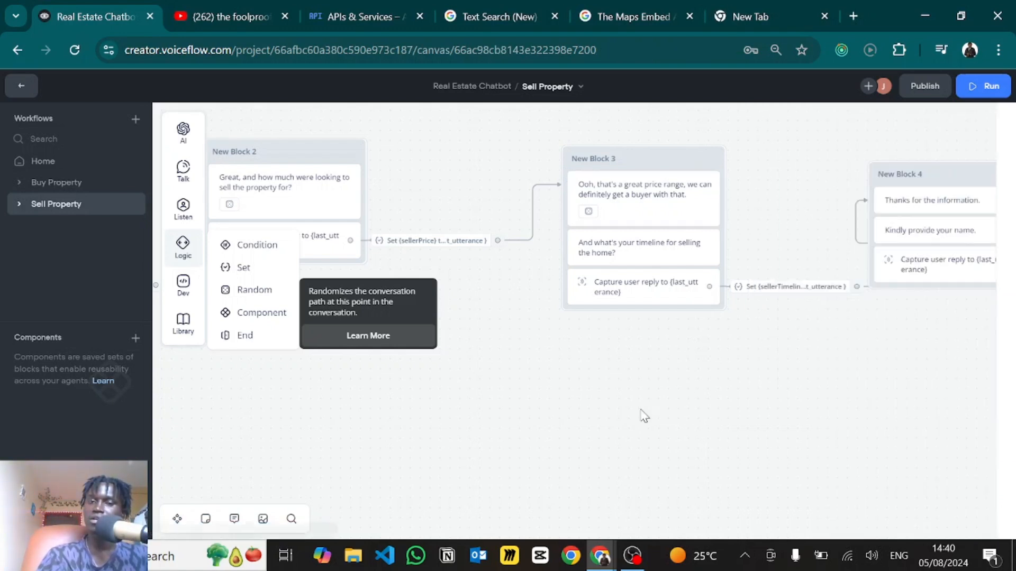
left_click_drag(672, 378, 535, 356)
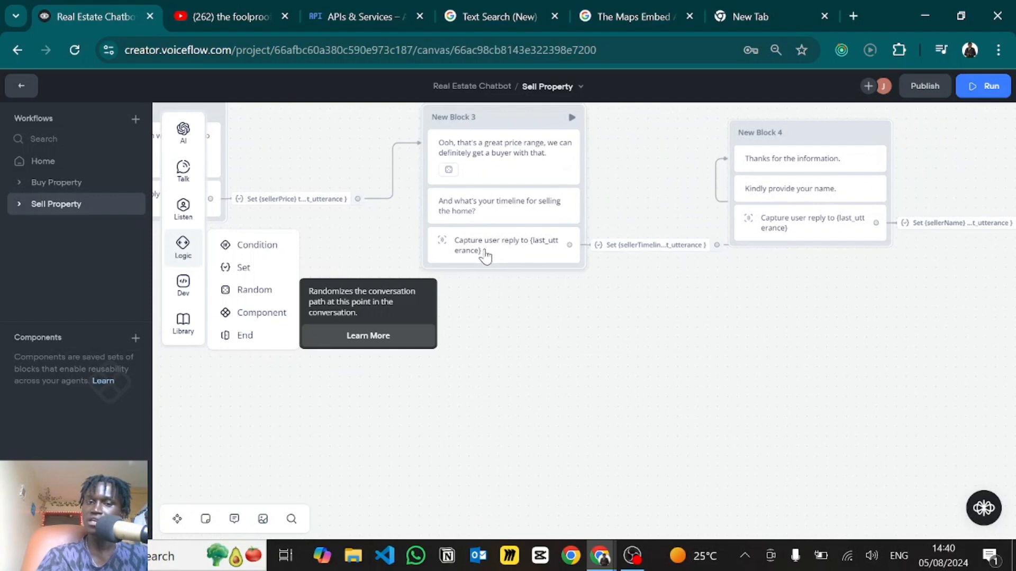
left_click(632, 249)
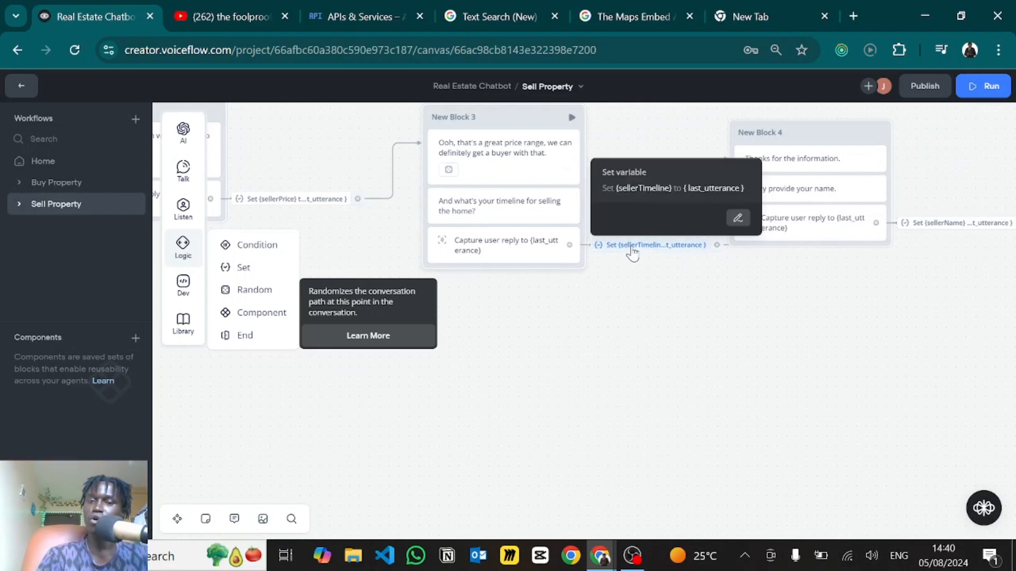
left_click(706, 290)
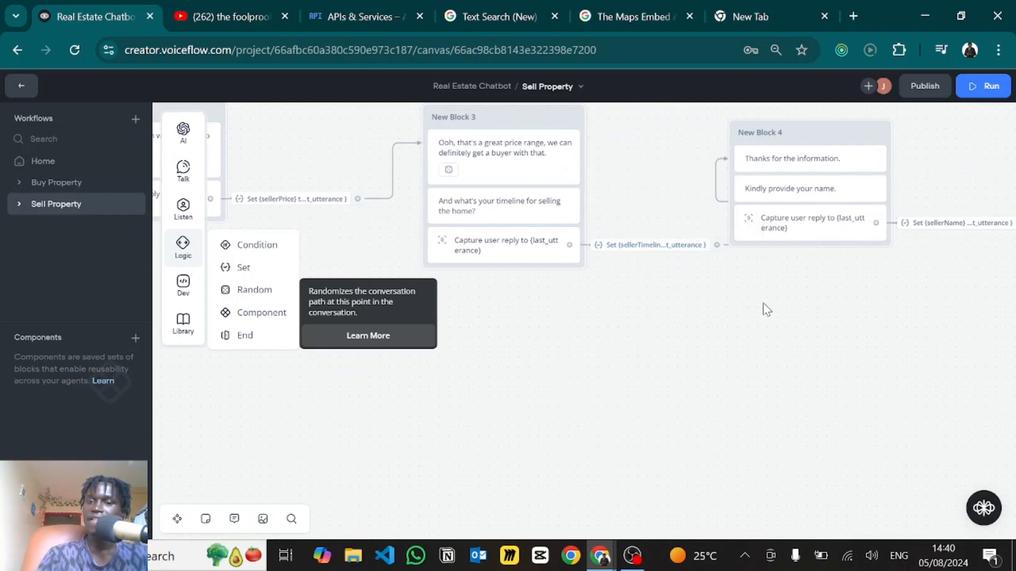
- Check the sellerName and sellerEmail assignments, then open New Block 5's email capture settings
left_click_drag(764, 309, 586, 316)
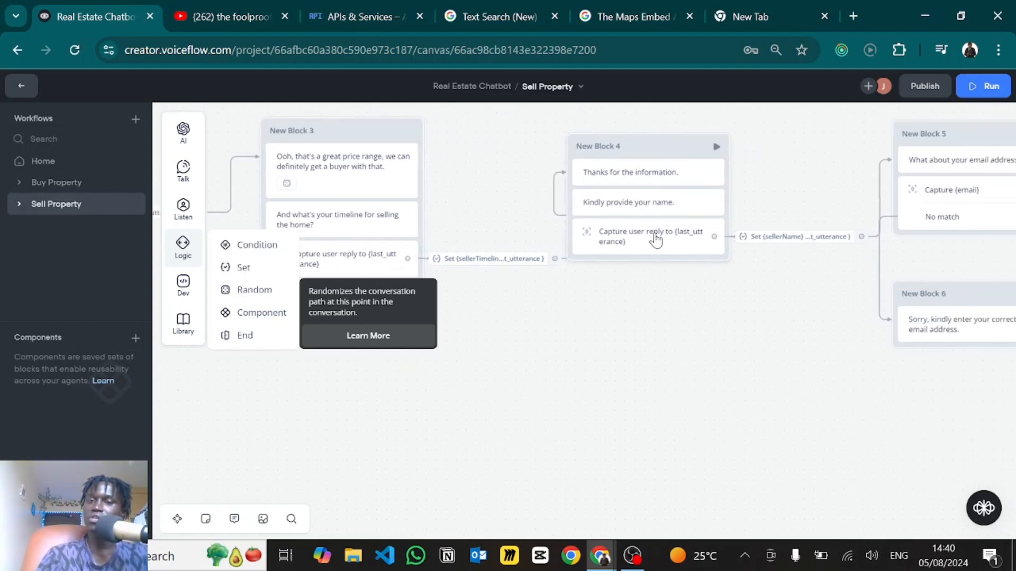
left_click_drag(649, 310, 463, 320)
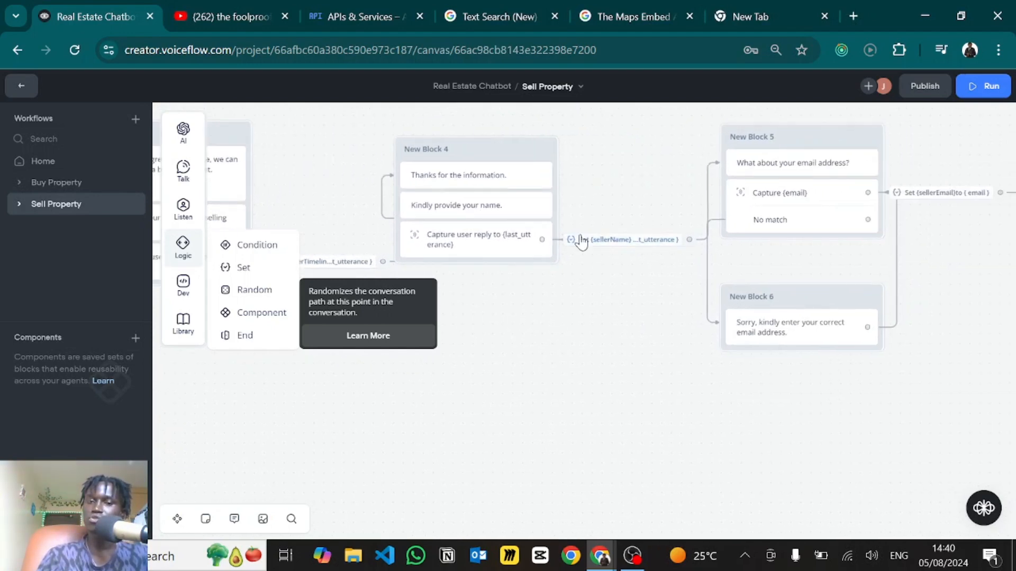
left_click(597, 244)
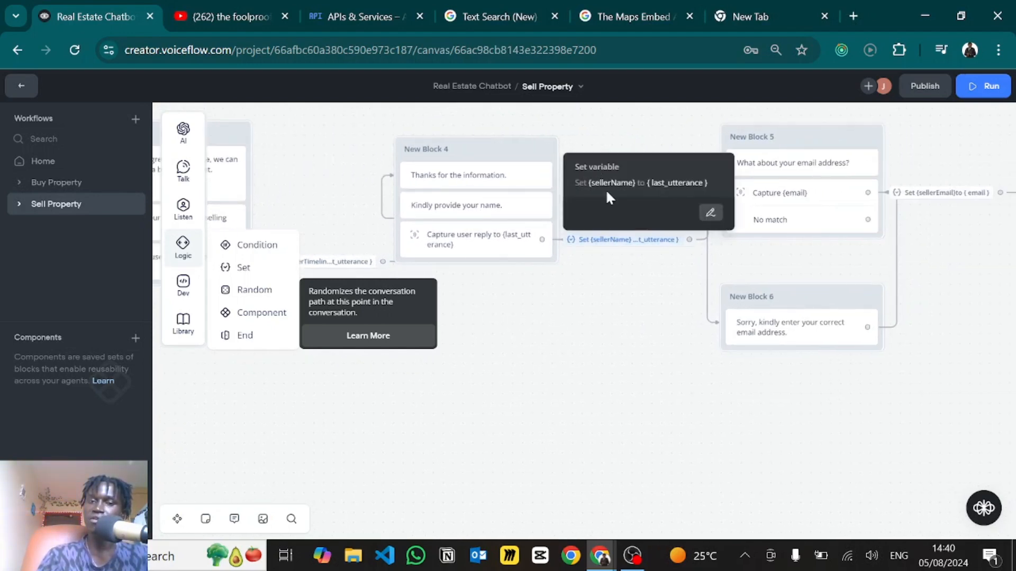
left_click_drag(631, 365, 386, 381)
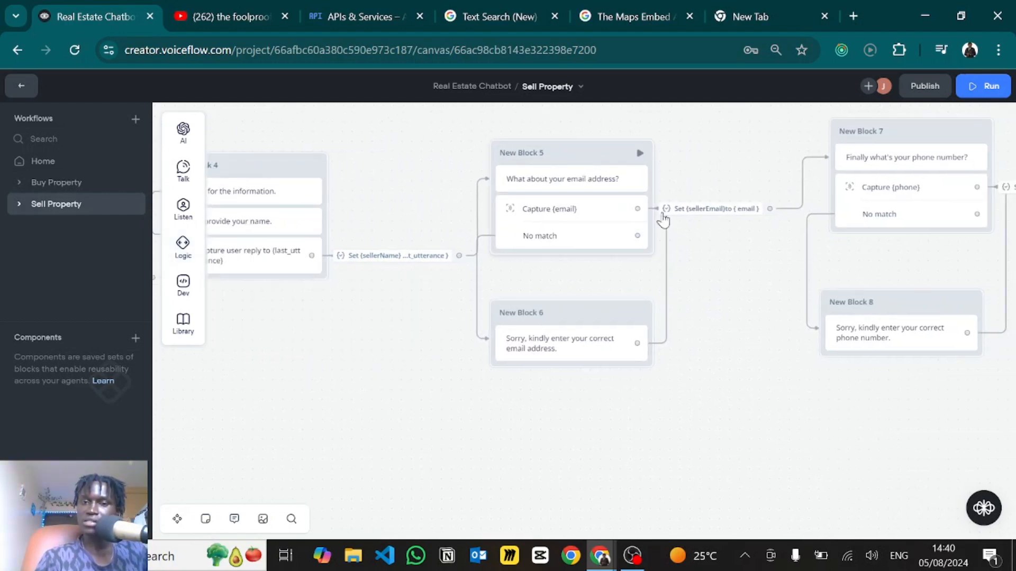
left_click(701, 211)
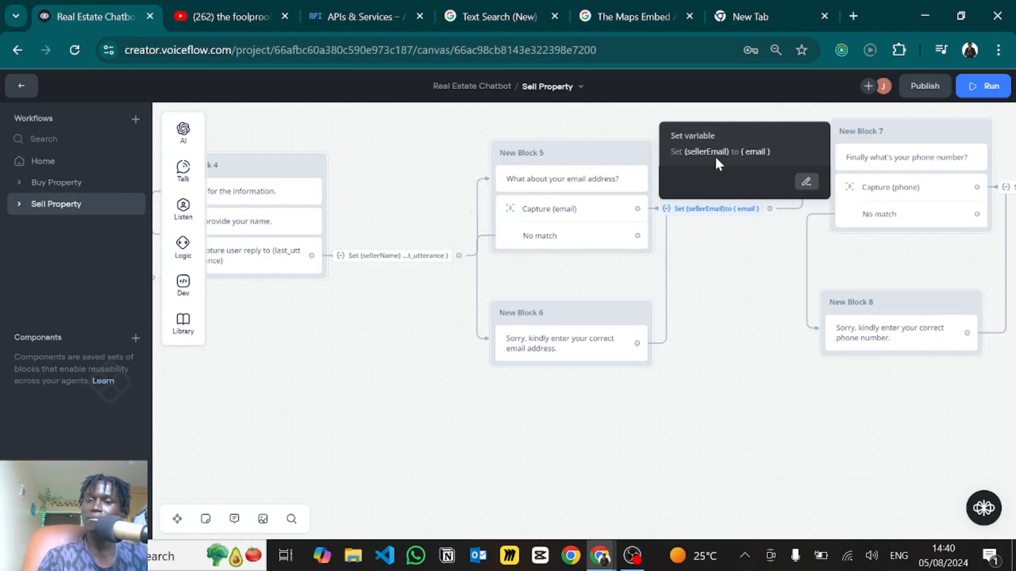
left_click(709, 325)
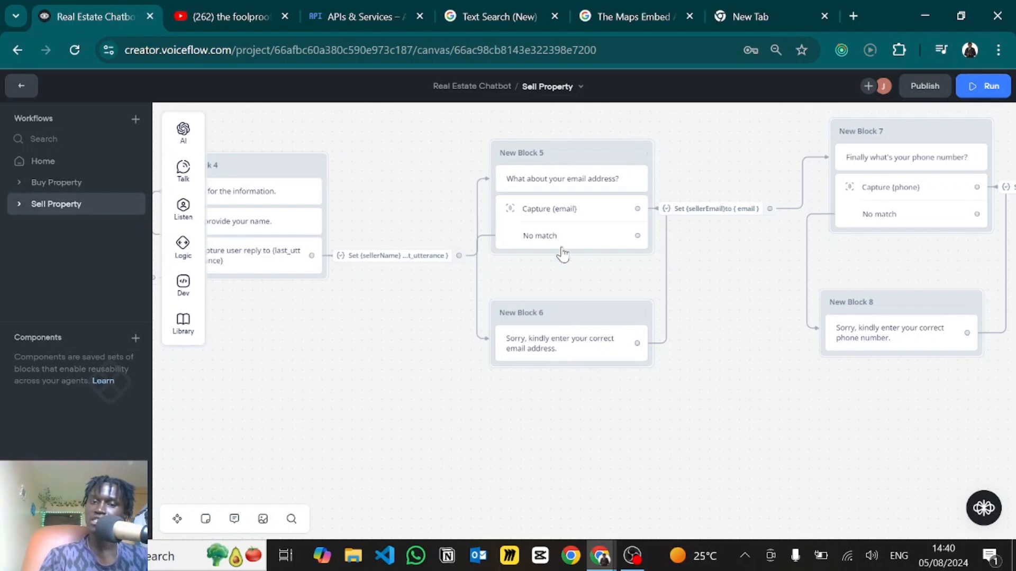
left_click(559, 229)
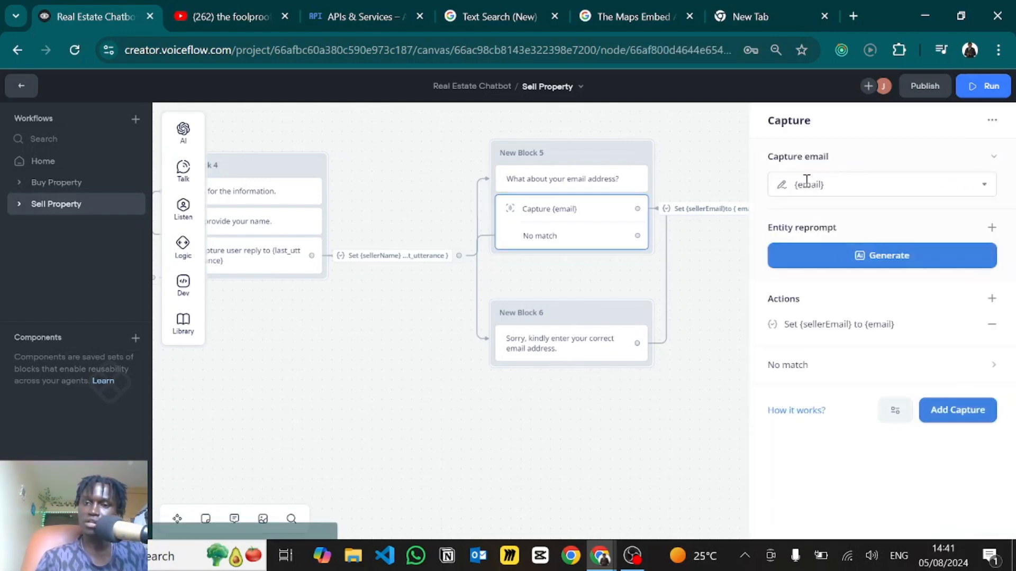
- Close the email capture and pan to New Block 9's Save Seller Details step with Blocks 10 and 11
left_click(553, 422)
left_click_drag(629, 406, 399, 415)
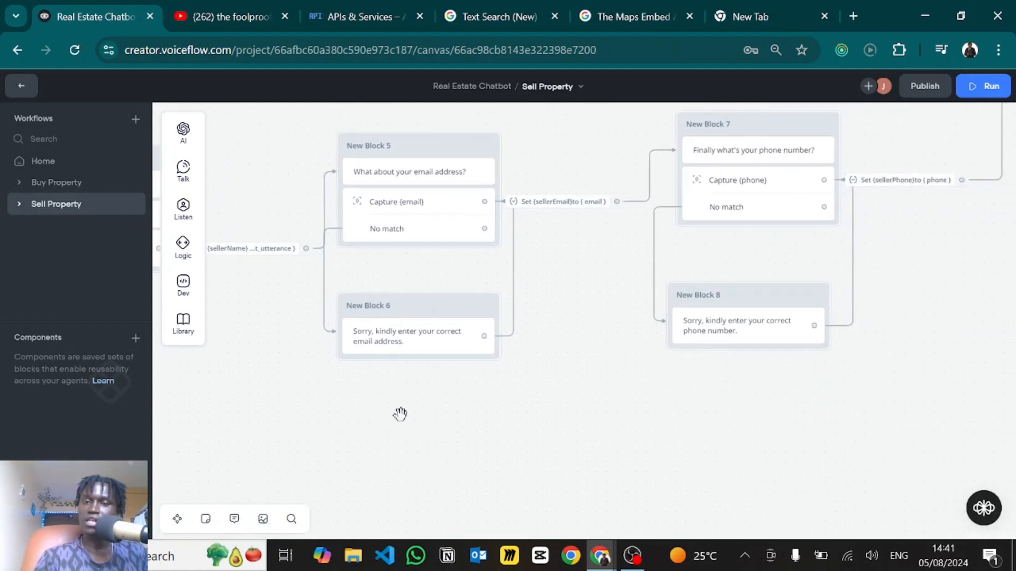
left_click_drag(565, 288, 404, 419)
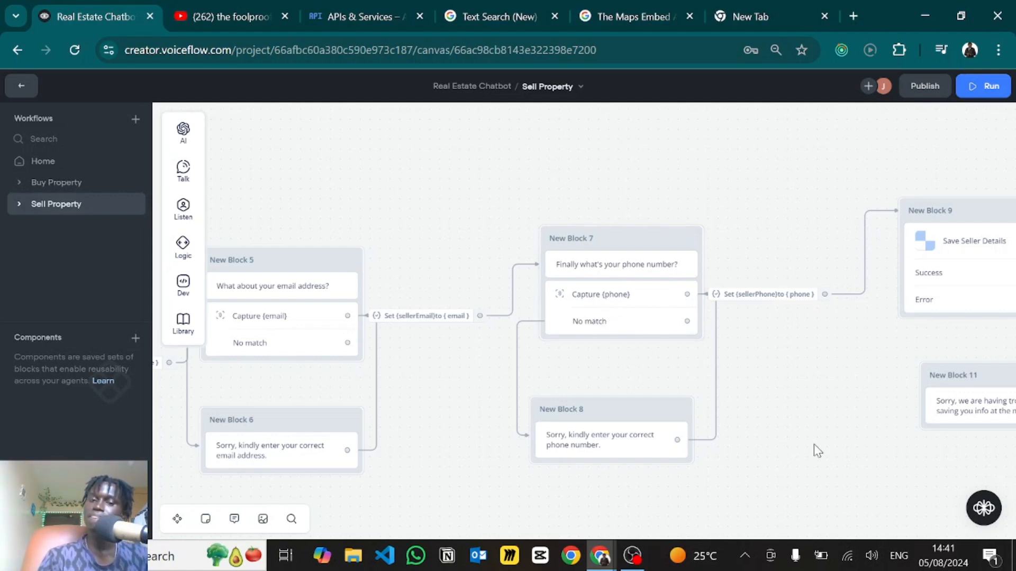
left_click_drag(814, 443, 787, 307)
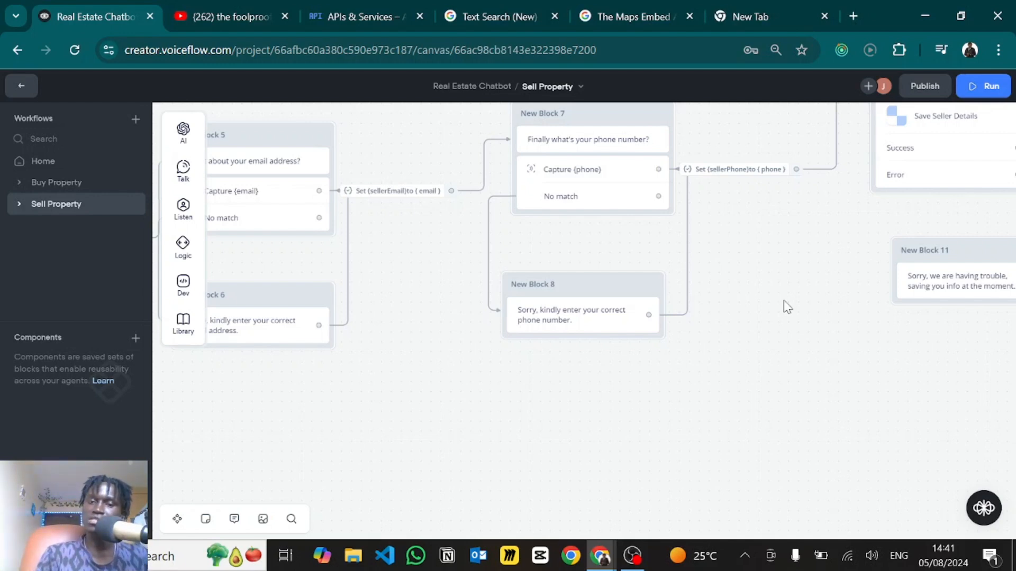
left_click_drag(604, 378, 526, 426)
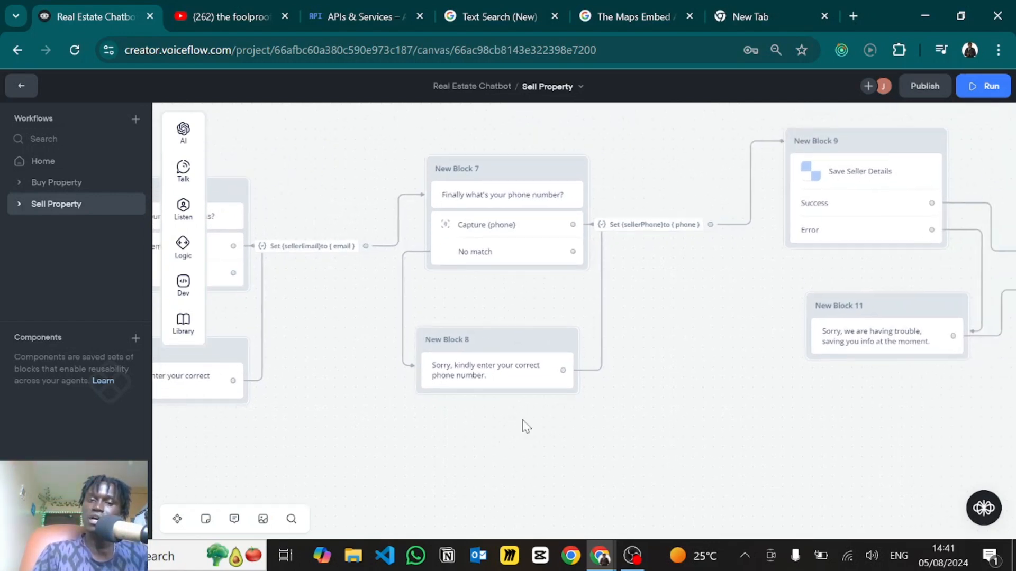
left_click_drag(694, 269, 622, 358)
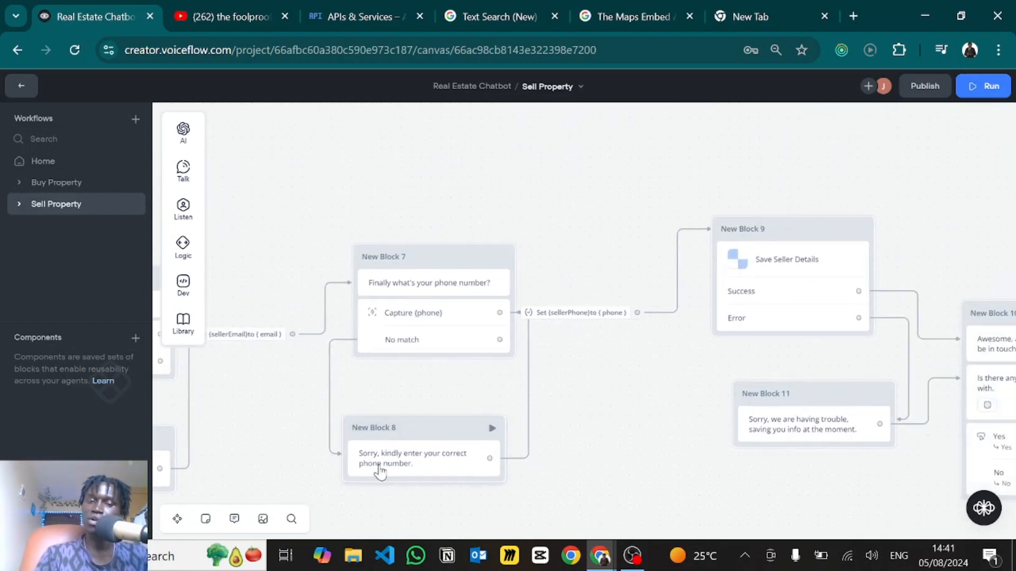
scroll(551, 447, "right", 6)
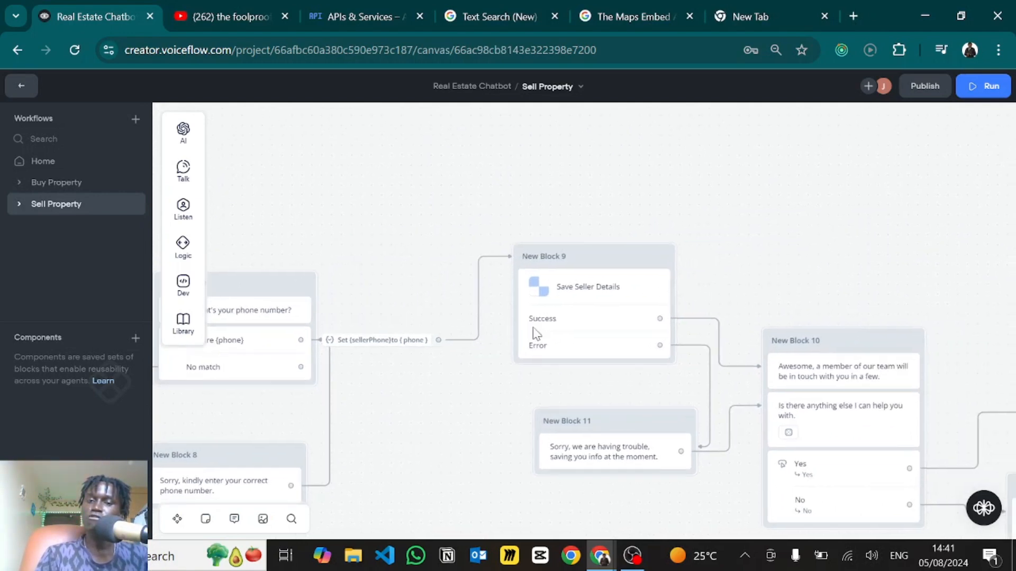
- Select the Save Seller Details step and open its function code in the editor
left_click(570, 301)
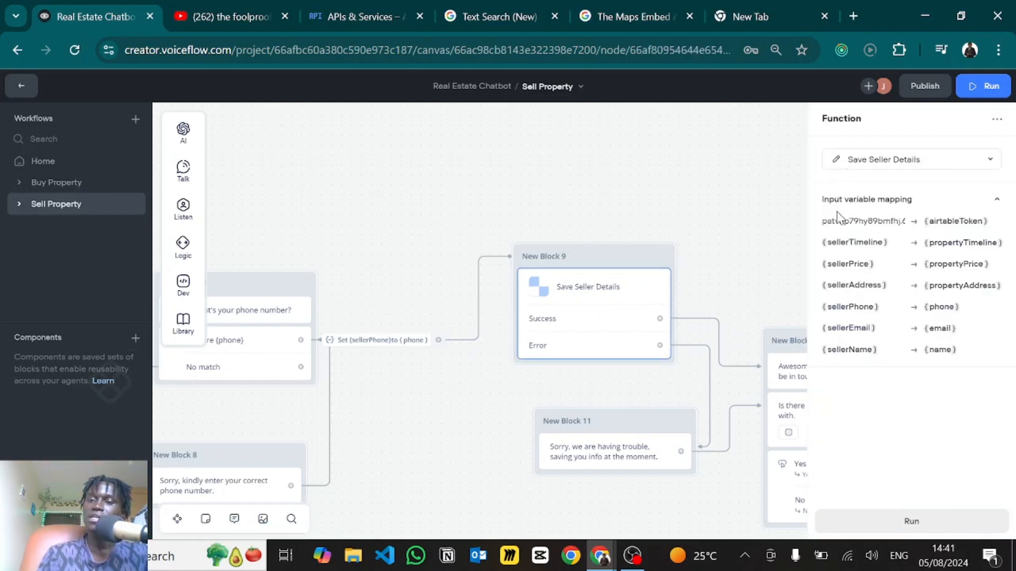
left_click(837, 161)
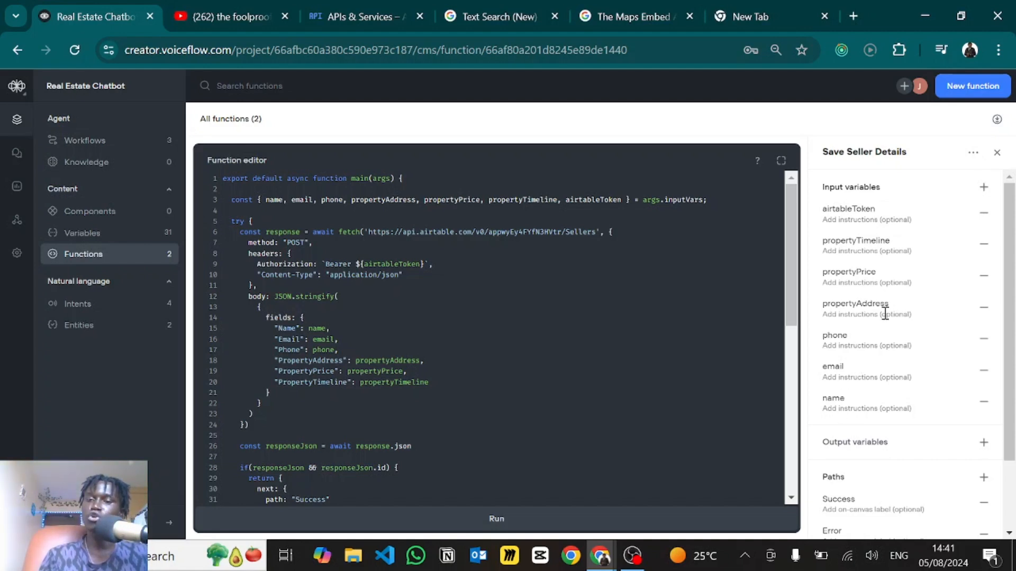
key("alt+Tab")
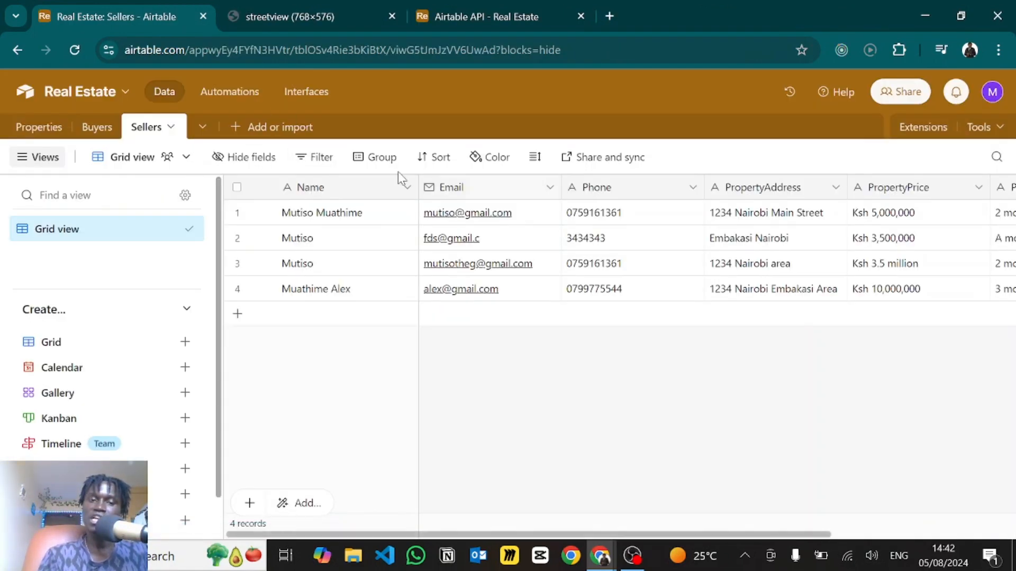
scroll(465, 288, "right", 2)
scroll(450, 275, "left", 2)
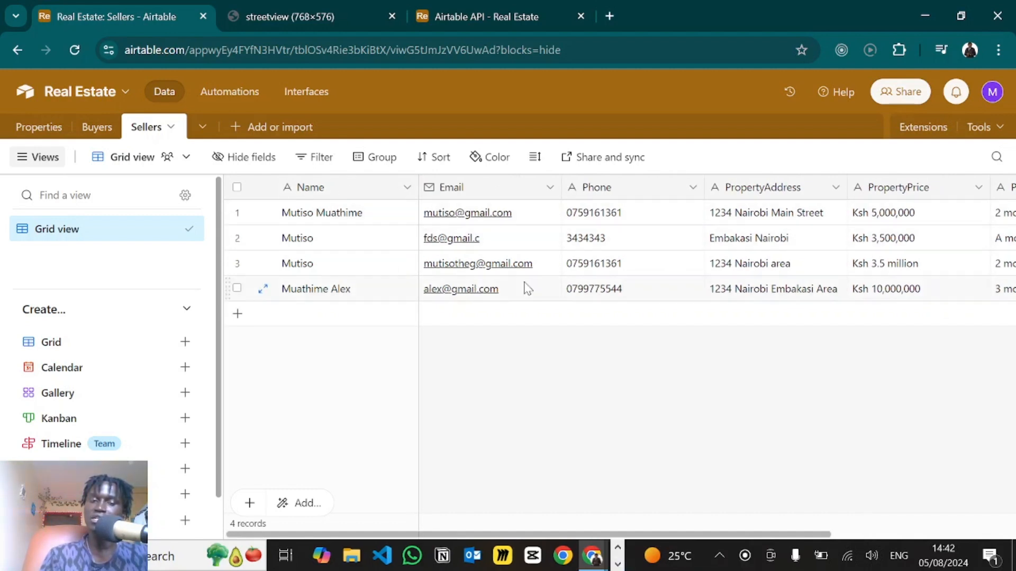
scroll(369, 231, "right", 3)
scroll(369, 233, "right", 2)
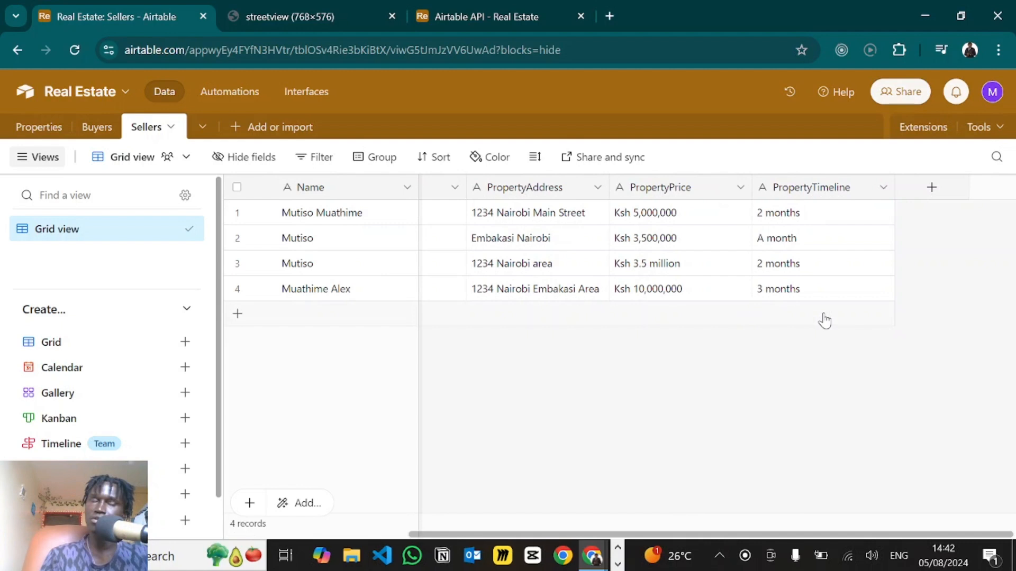
key("alt+Tab")
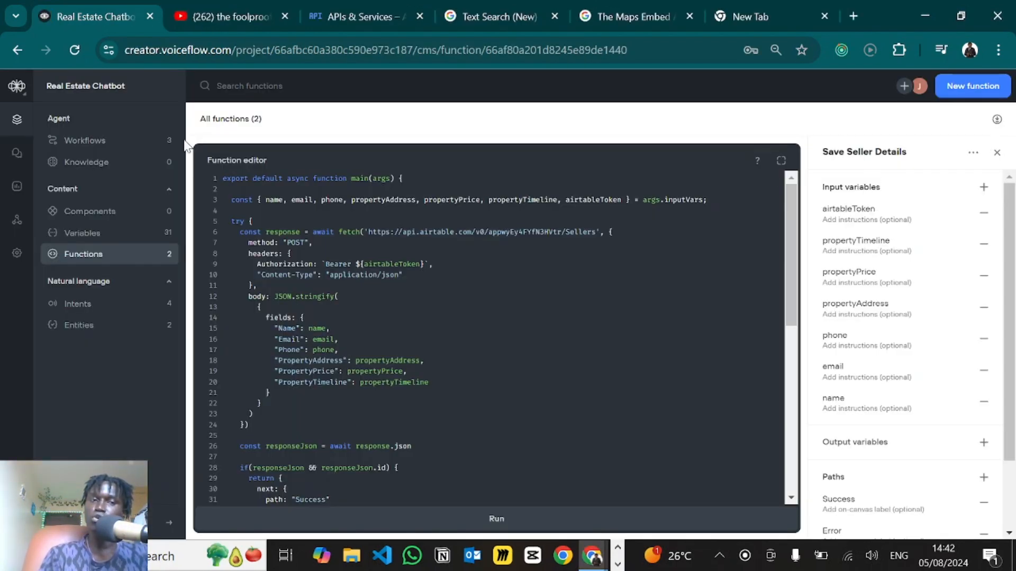
left_click(91, 142)
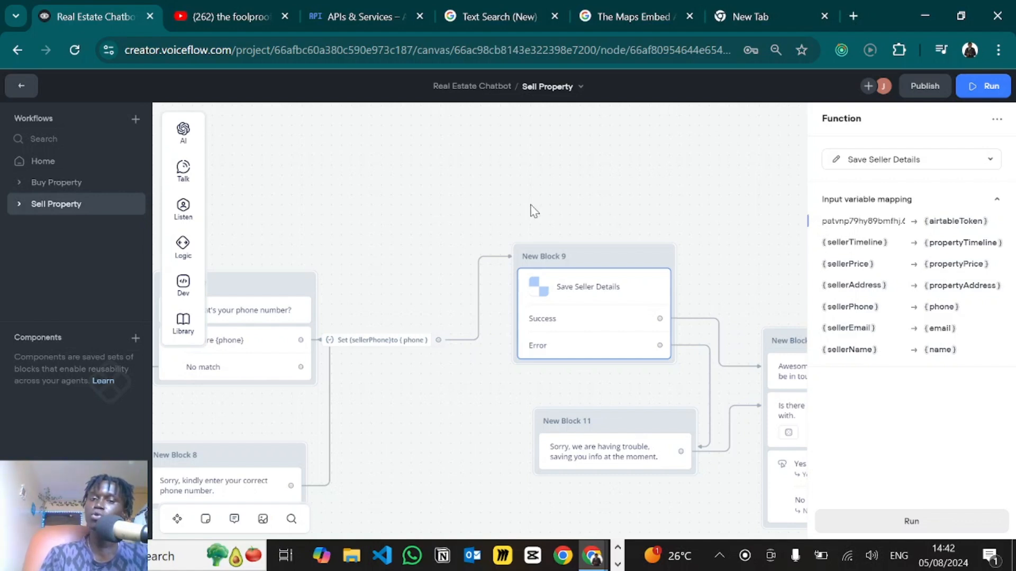
scroll(531, 210, "down", 2)
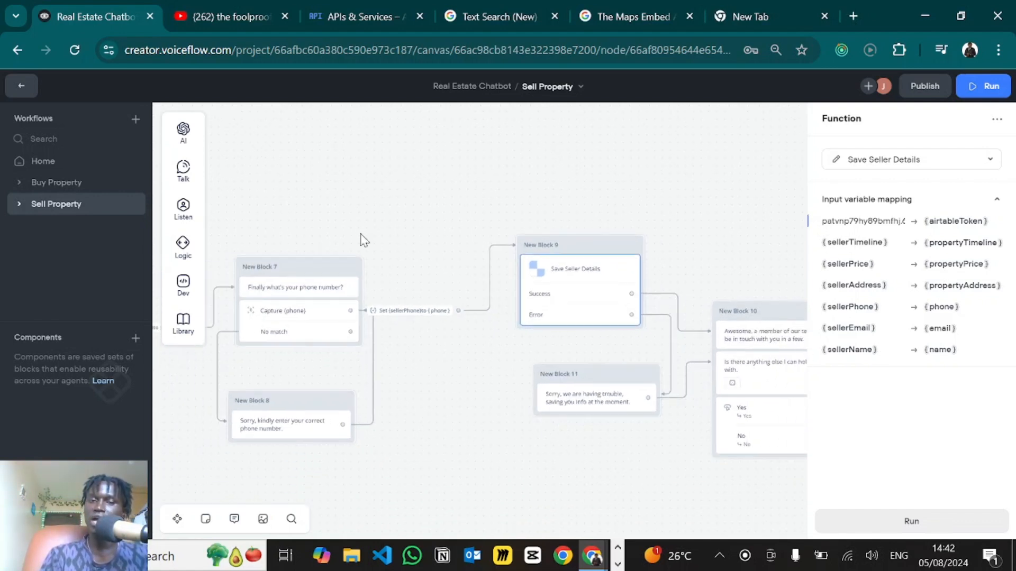
left_click(362, 237)
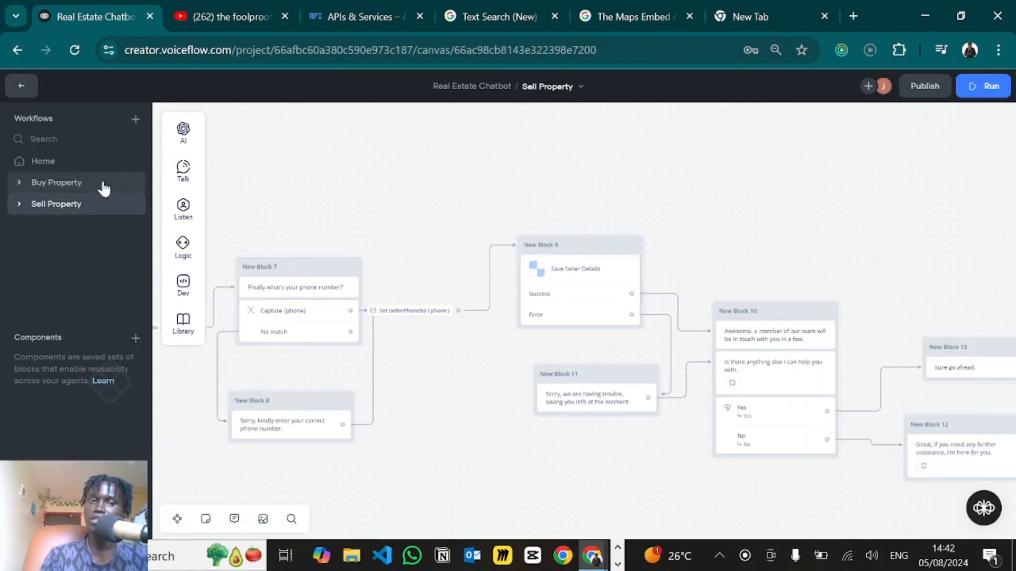
left_click(93, 188)
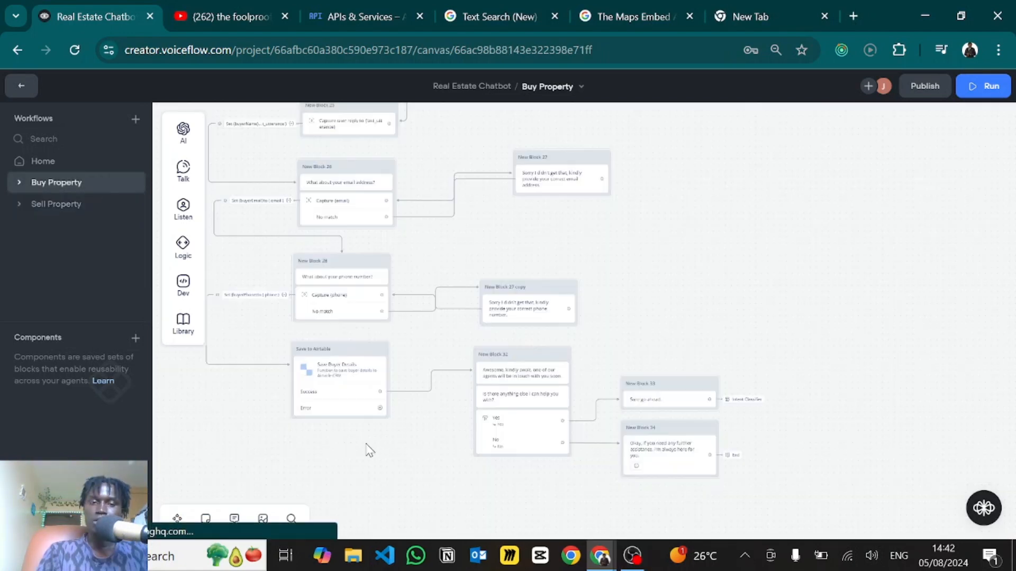
scroll(443, 437, "up", 3)
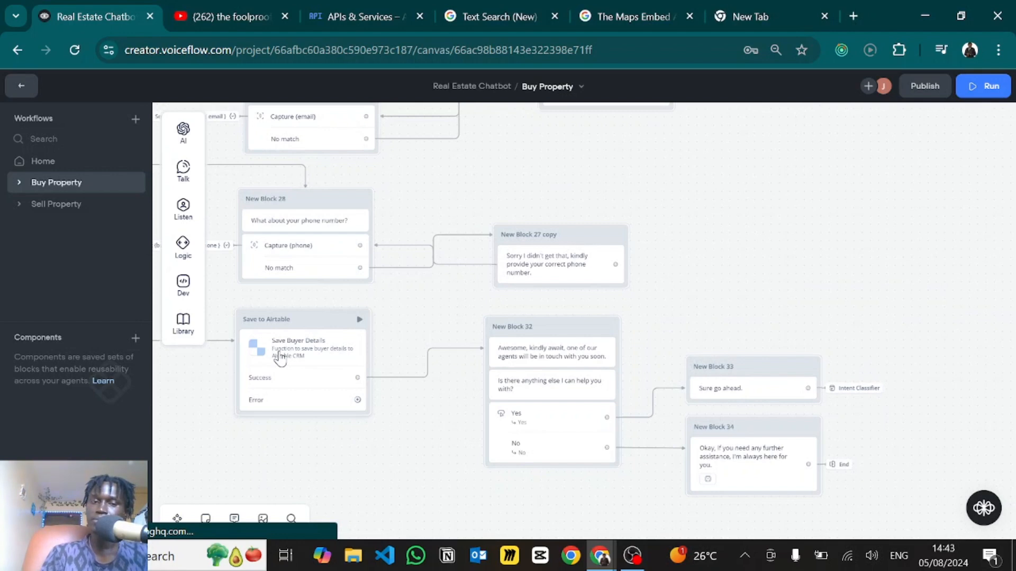
left_click(280, 359)
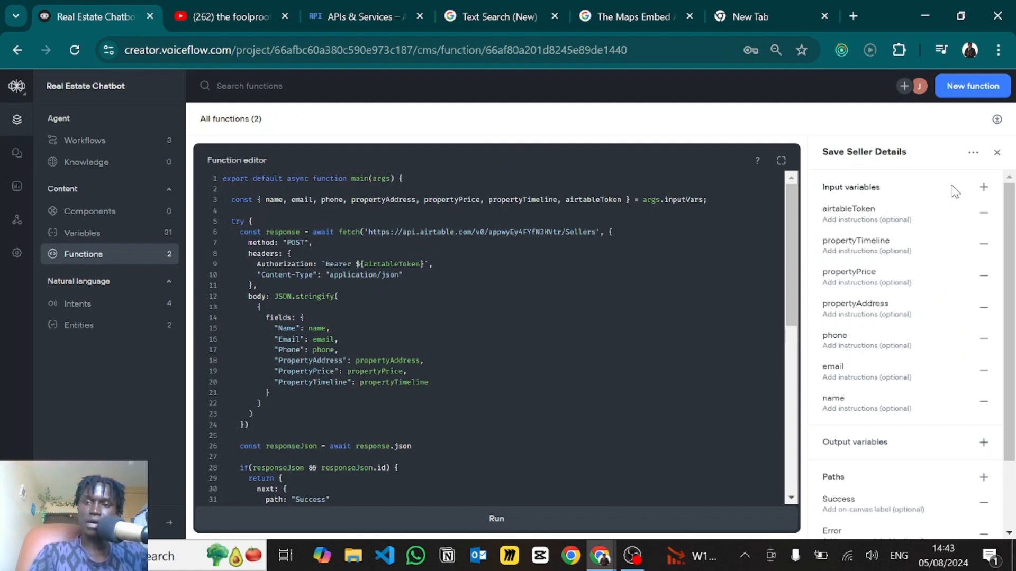
- Delete the stray csdvdf input variable and the empty unnamed one from Save Seller Details
left_click(984, 186)
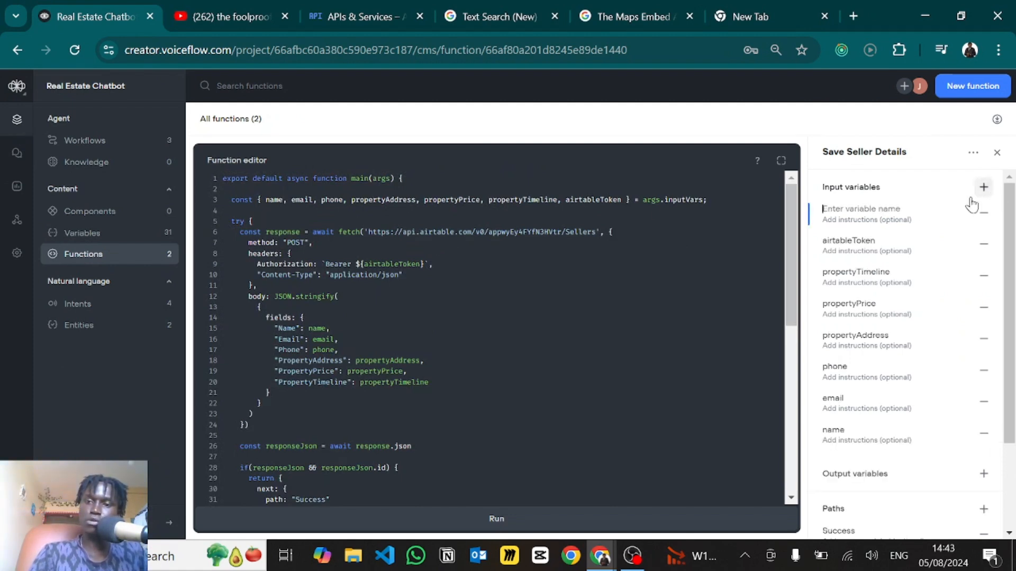
type("csdvdf")
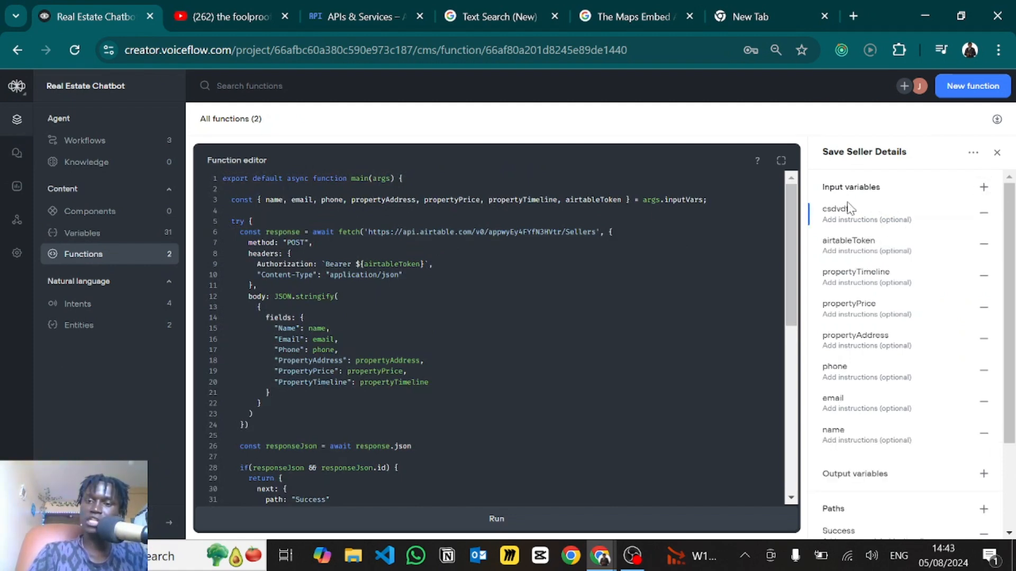
left_click(983, 188)
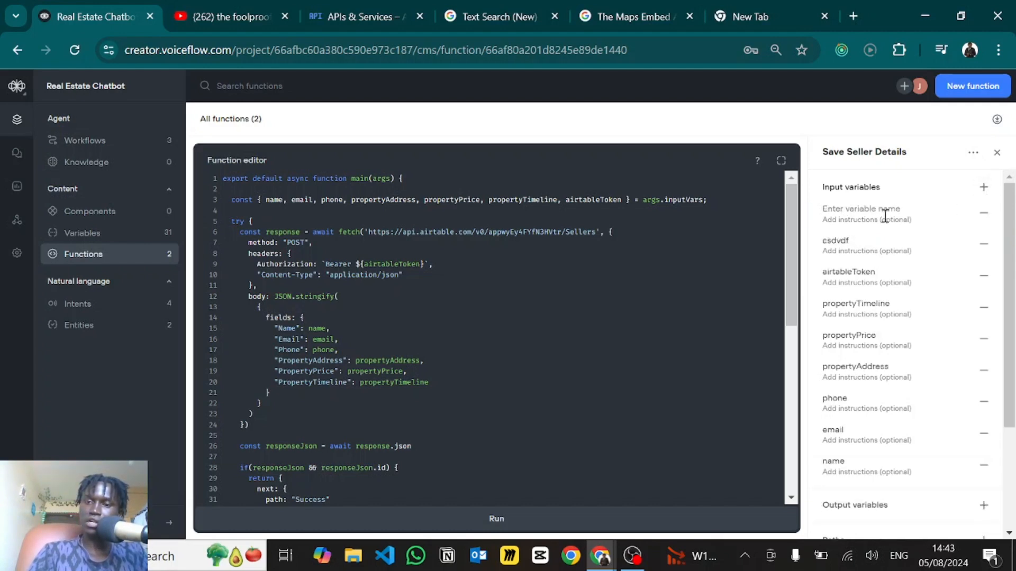
left_click(983, 245)
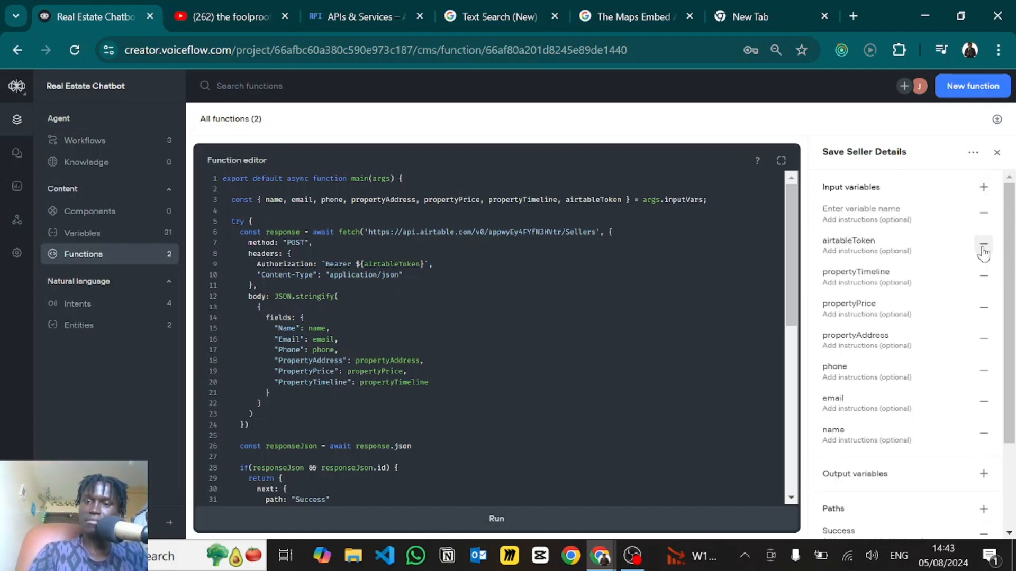
left_click(983, 213)
- Review the function code: POST method, Airtable Sellers URL, Content-Type header and fields body
left_click(301, 241)
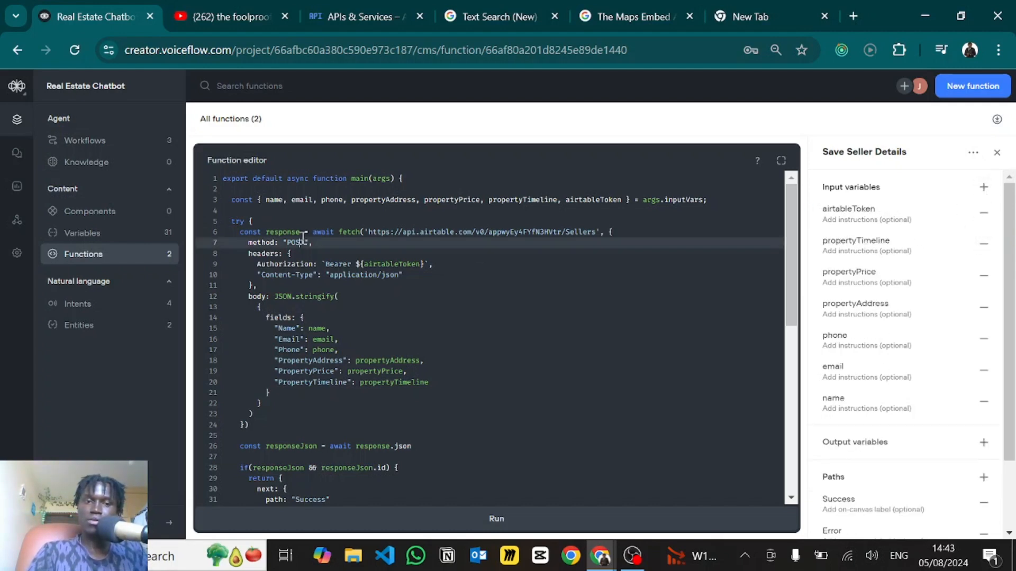
scroll(551, 211, "down", 1)
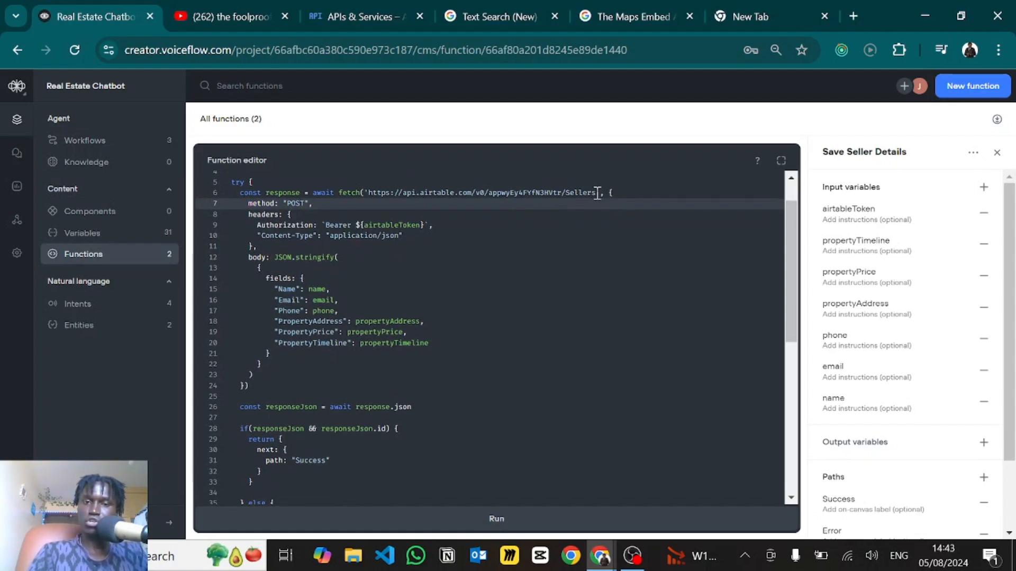
left_click_drag(598, 192, 370, 194)
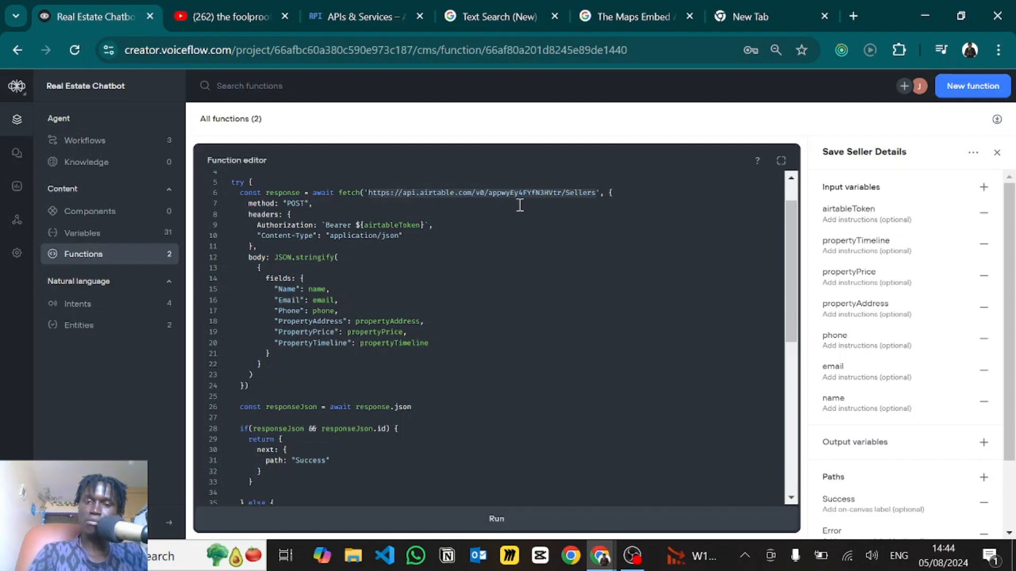
double_click(589, 192)
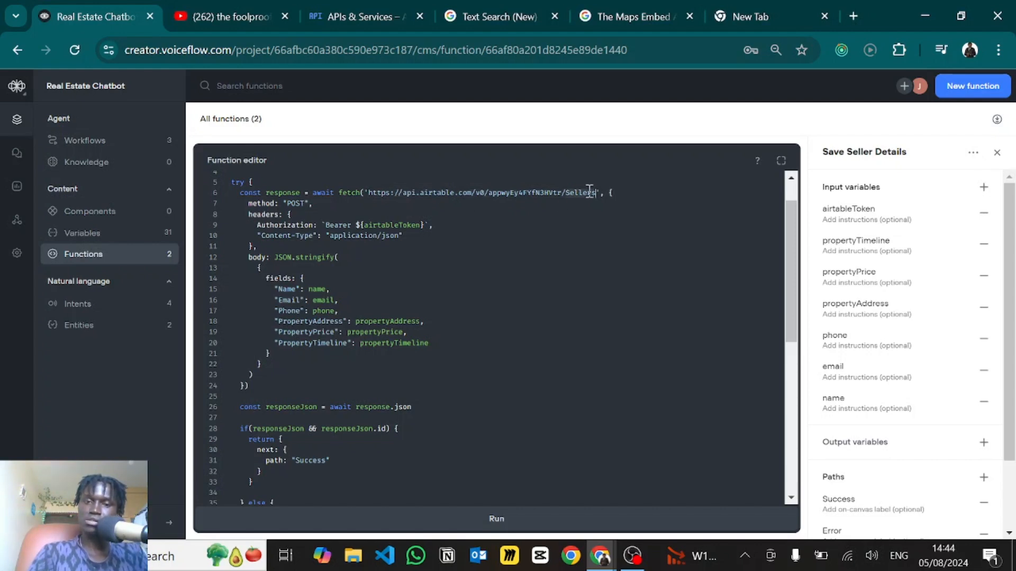
double_click(589, 192)
left_click(326, 236)
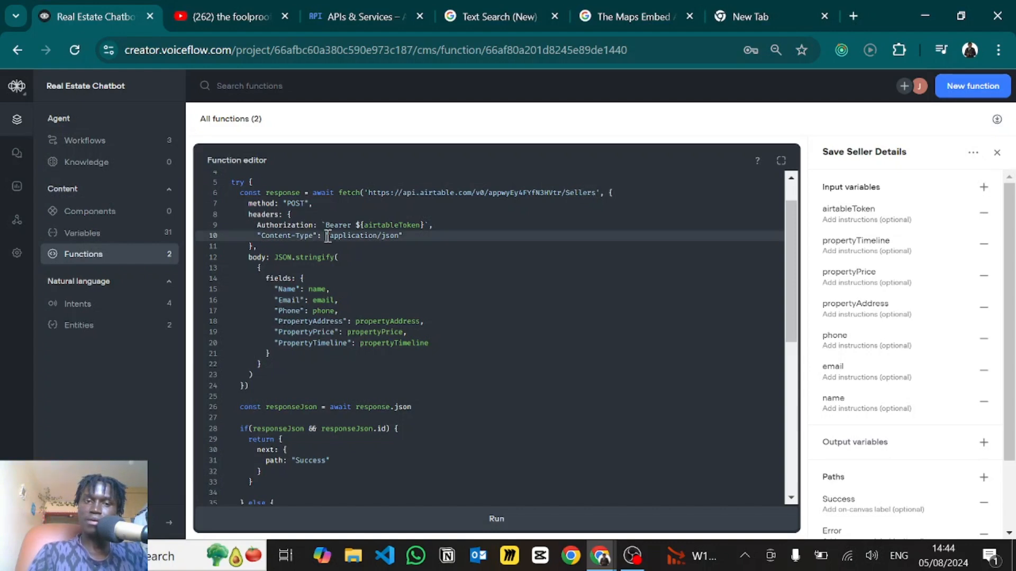
scroll(326, 236, "down", 1)
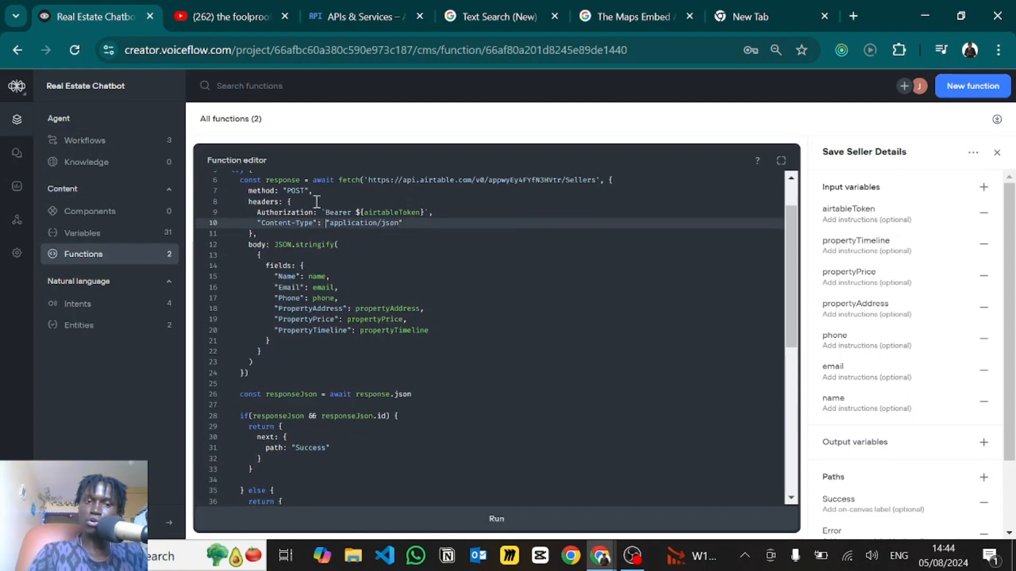
scroll(315, 235, "down", 2)
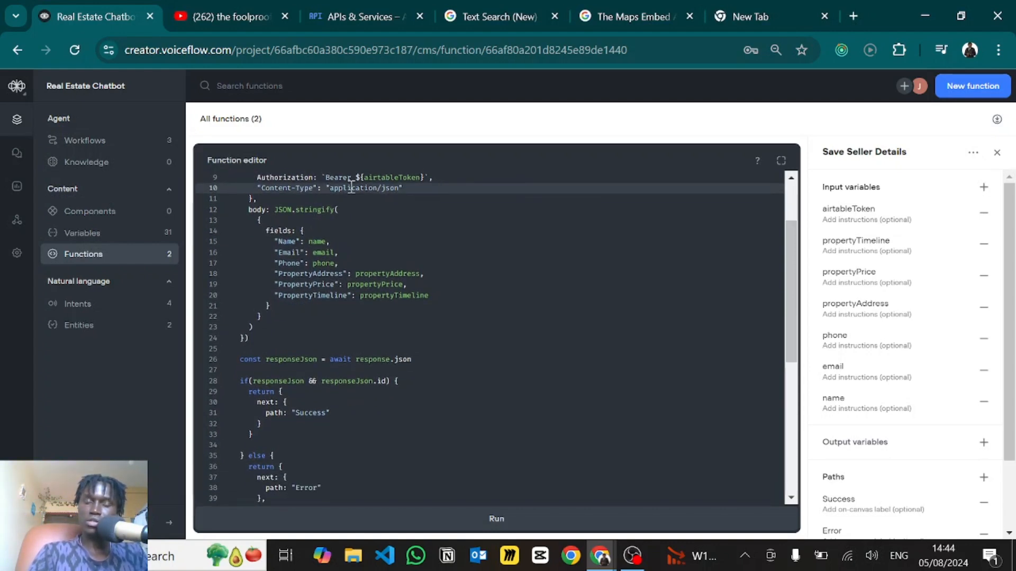
scroll(338, 235, "down", 1)
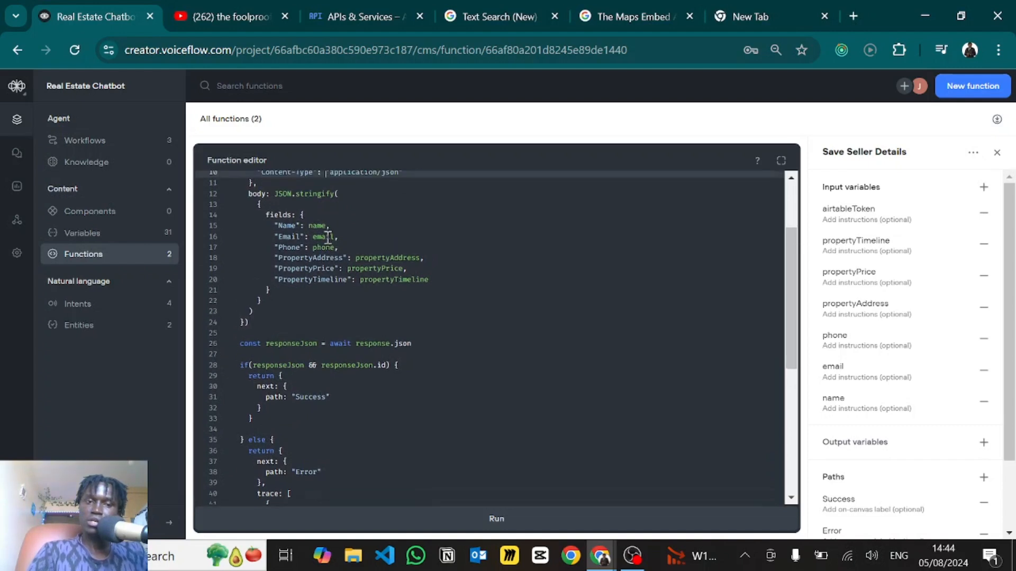
scroll(307, 213, "up", 1)
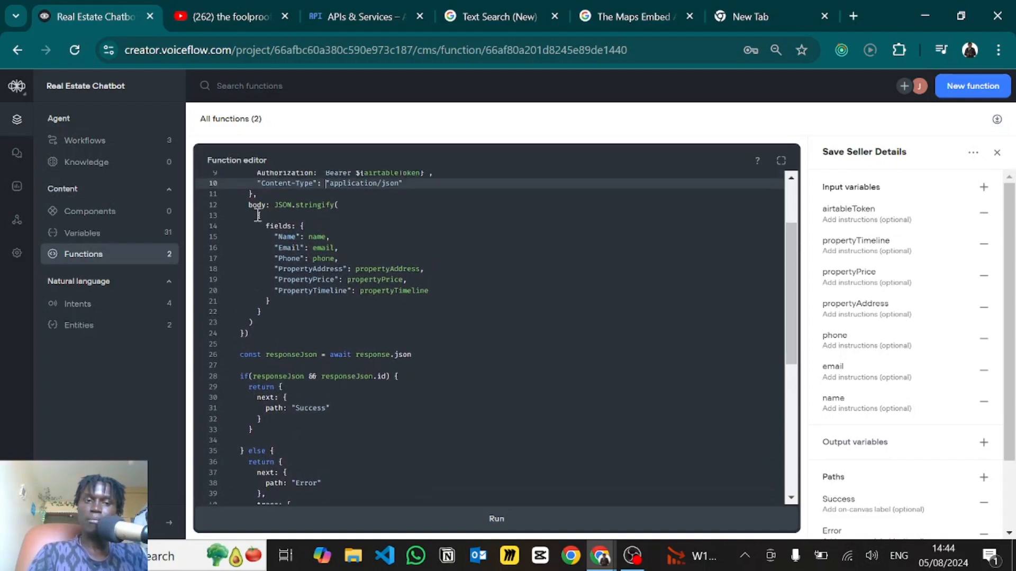
left_click_drag(260, 216, 272, 313)
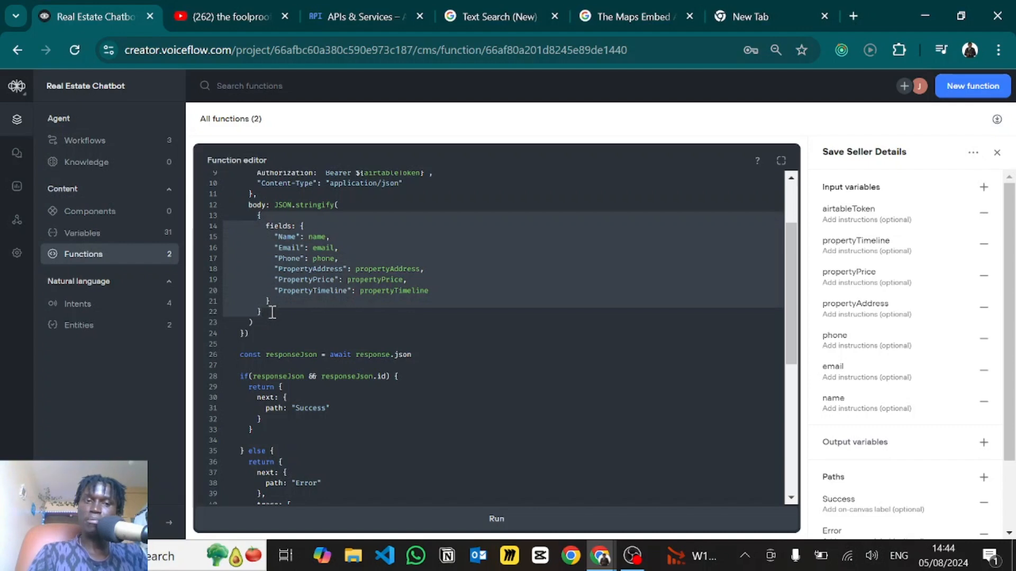
left_click(303, 247)
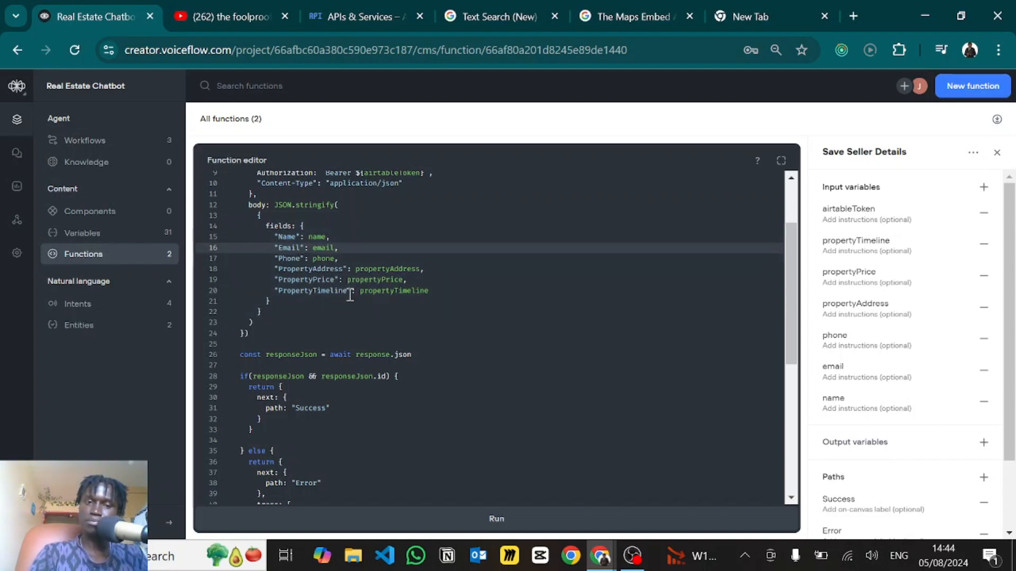
- Scroll through the rest of the function code, then return to the Home workflow canvas
scroll(323, 290, "down", 2)
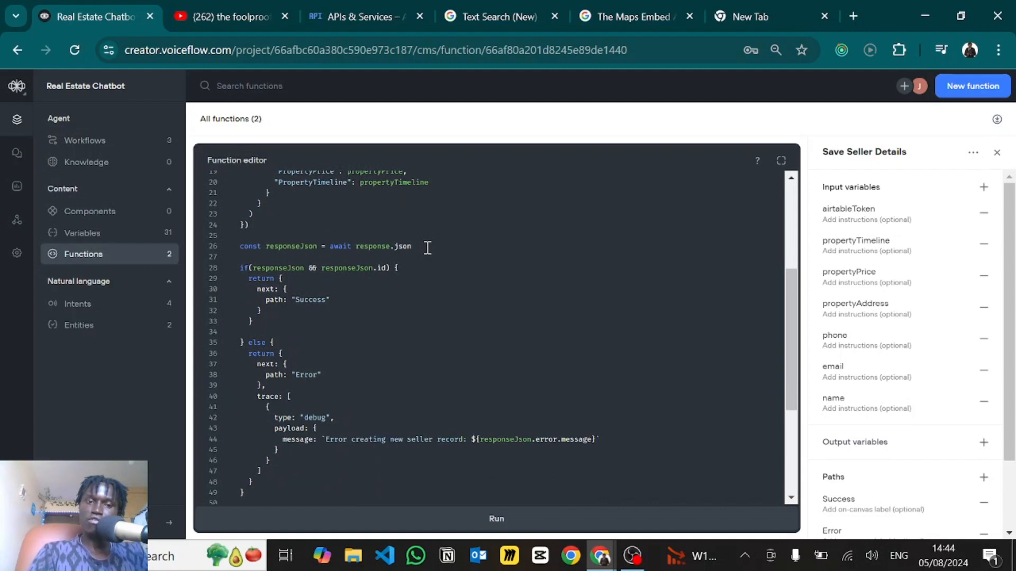
left_click_drag(427, 247, 238, 247)
scroll(319, 334, "down", 1)
scroll(319, 334, "down", 3)
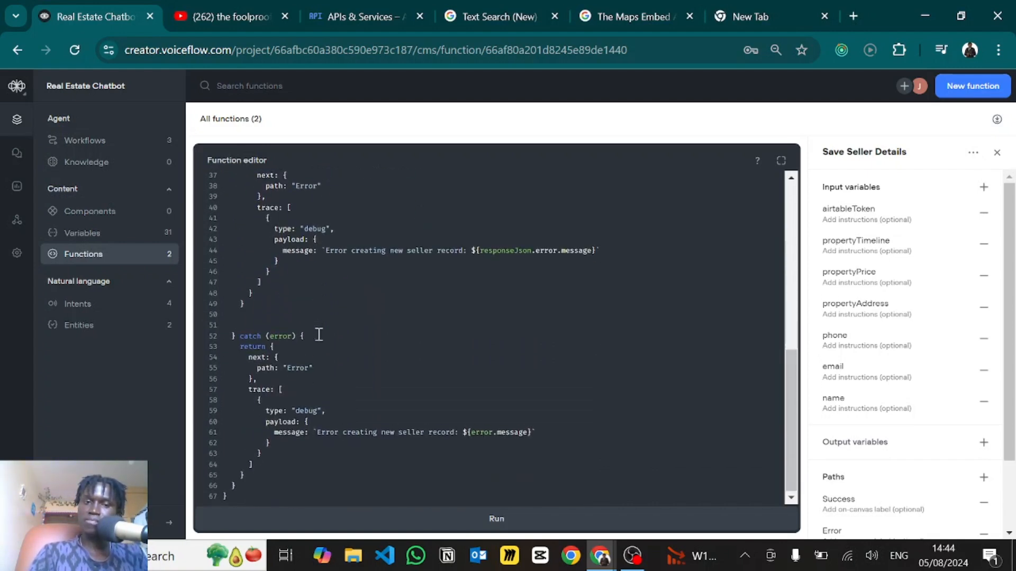
scroll(319, 334, "up", 2)
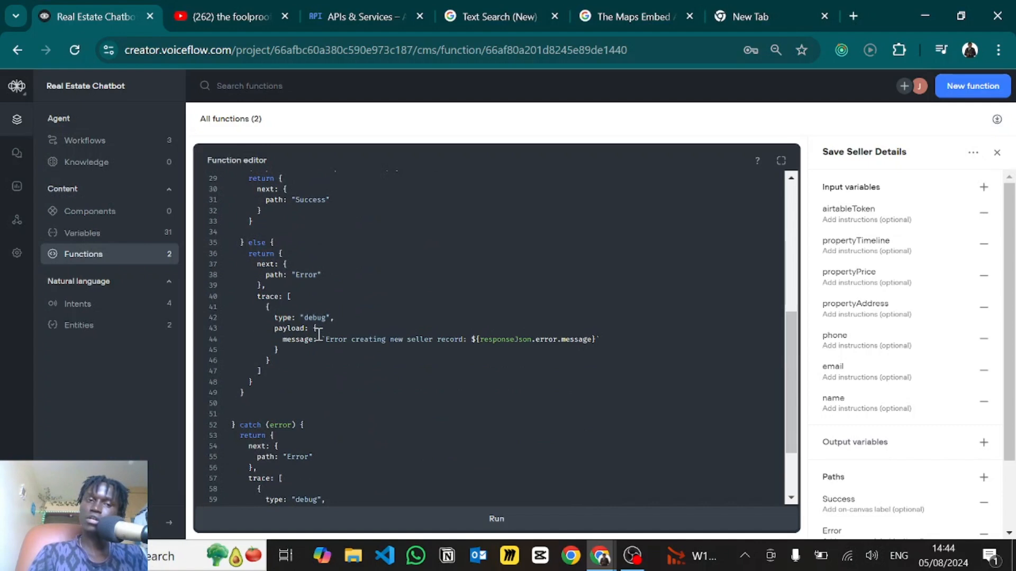
scroll(319, 335, "up", 6)
scroll(320, 334, "down", 2)
scroll(359, 321, "up", 2)
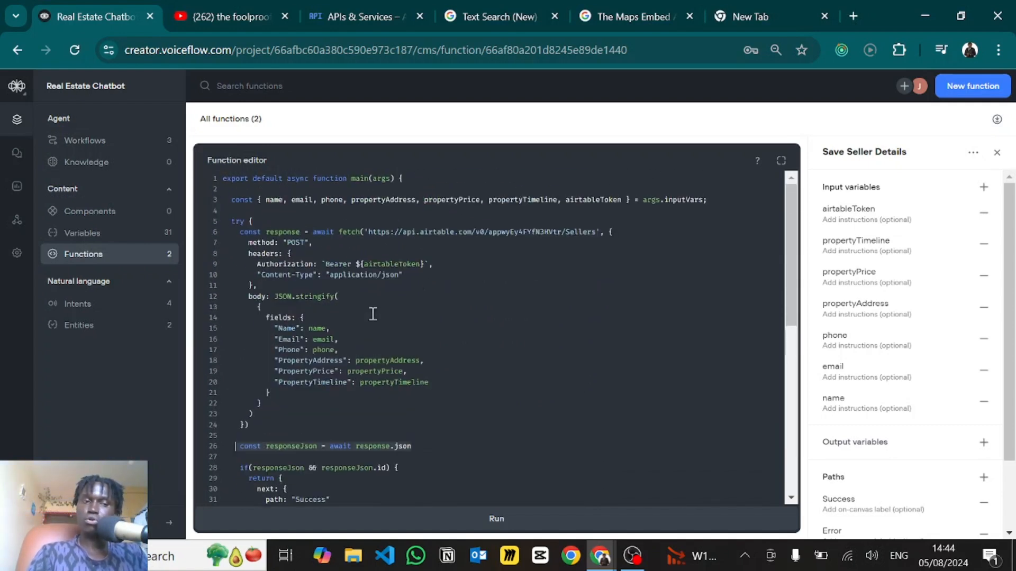
left_click(111, 144)
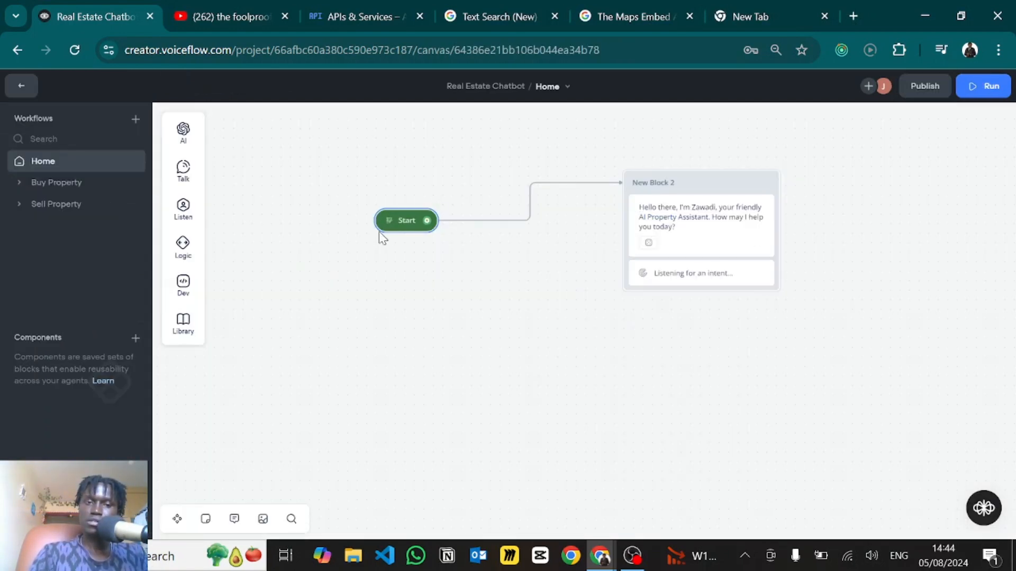
- Start a prototype test and send 'I want to buy a property' and the 3-bedroom, 2-bath request
left_click(389, 222)
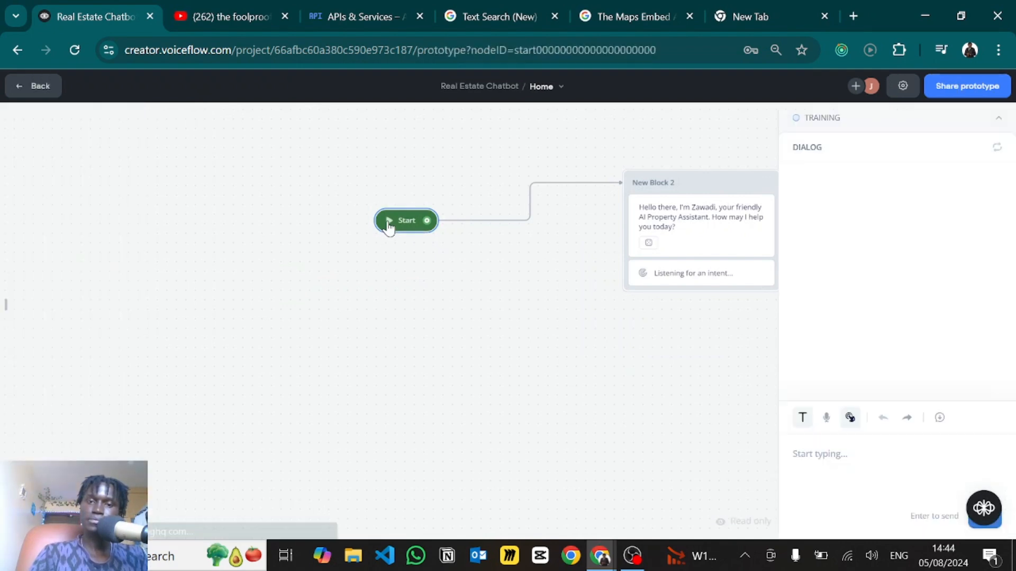
type("I")
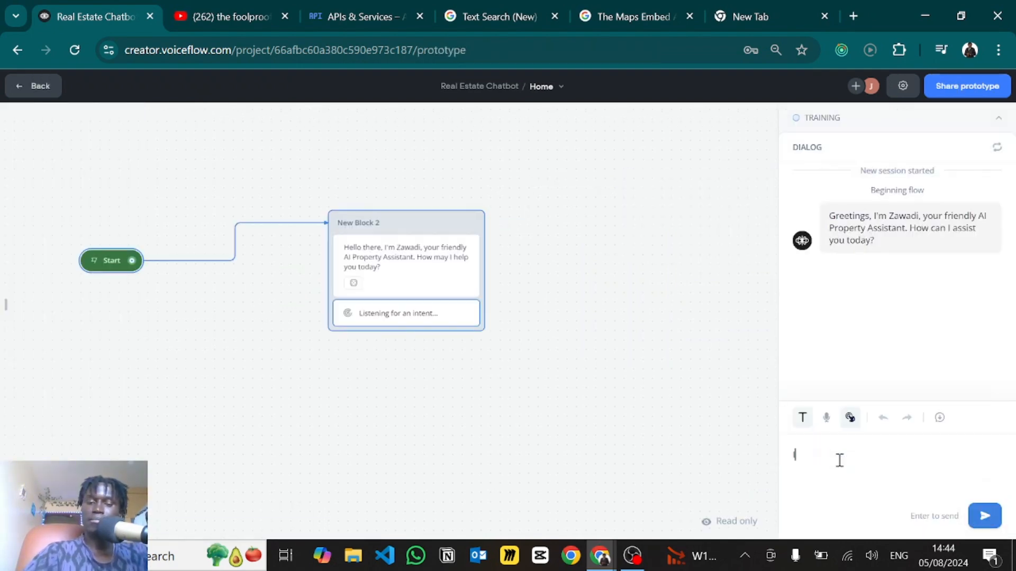
type(" want to buy a property")
key("Return")
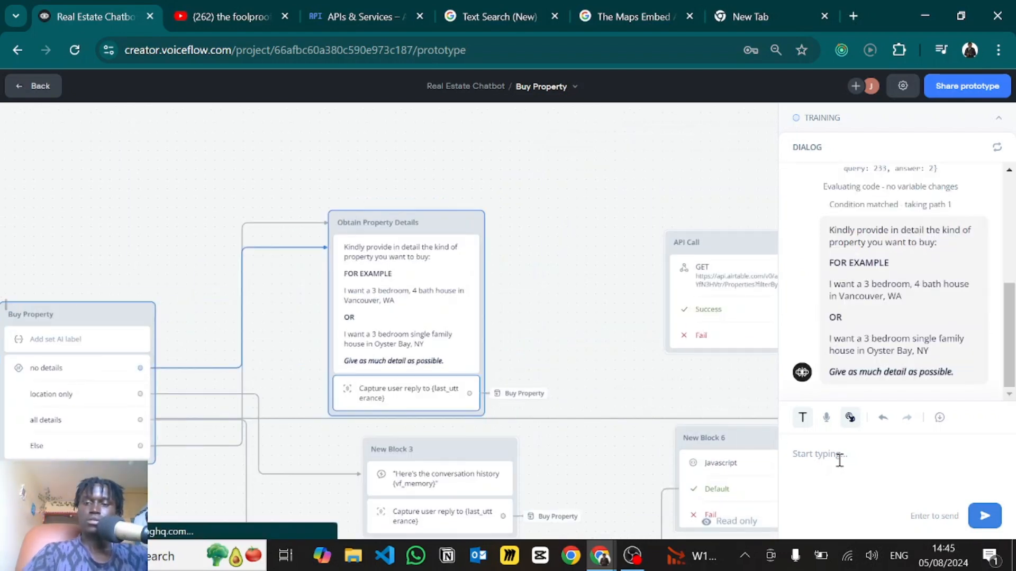
type("I")
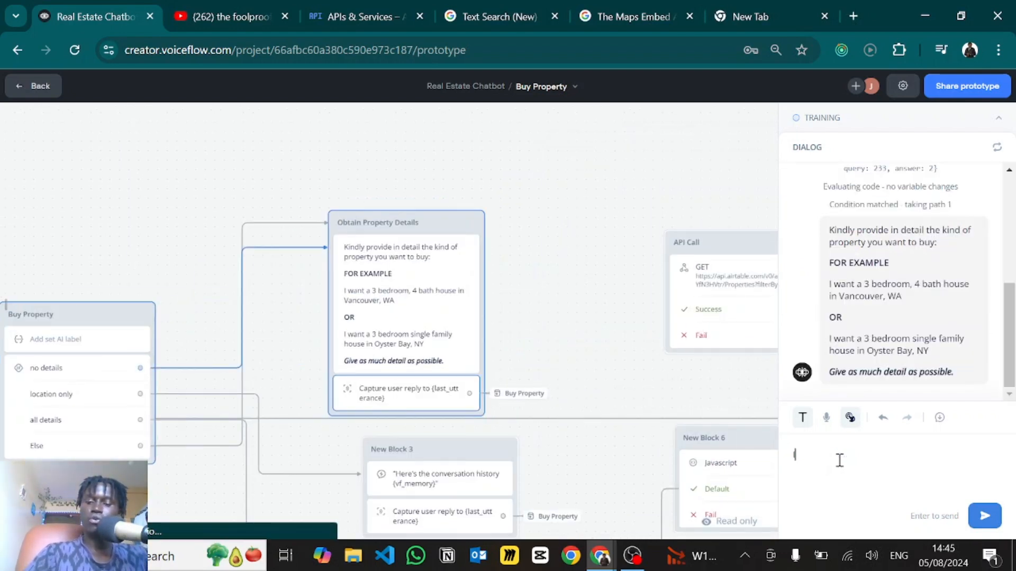
type("'m looking for a 3 bedroom 2 baths house")
key("Return")
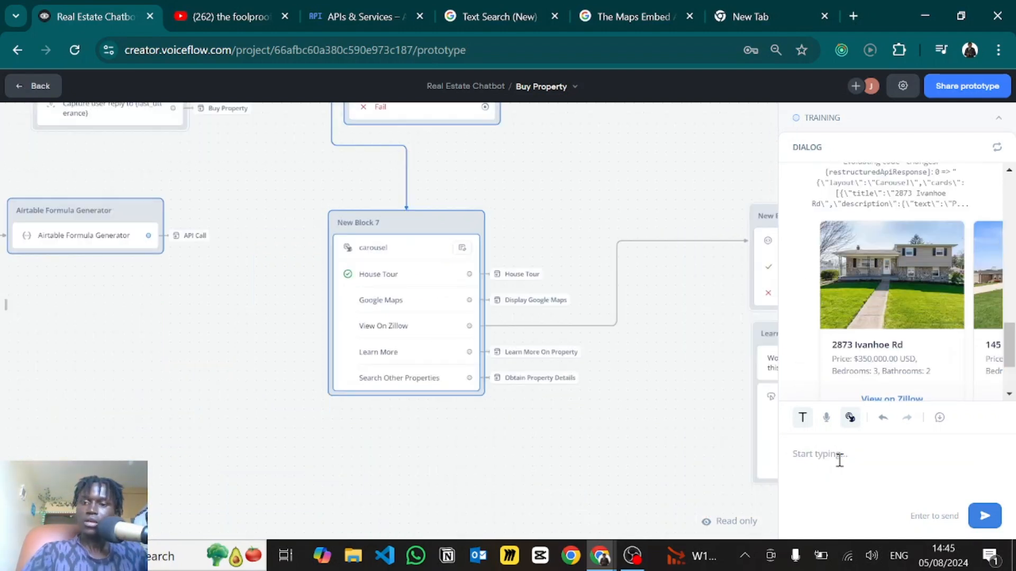
scroll(905, 371, "down", 2)
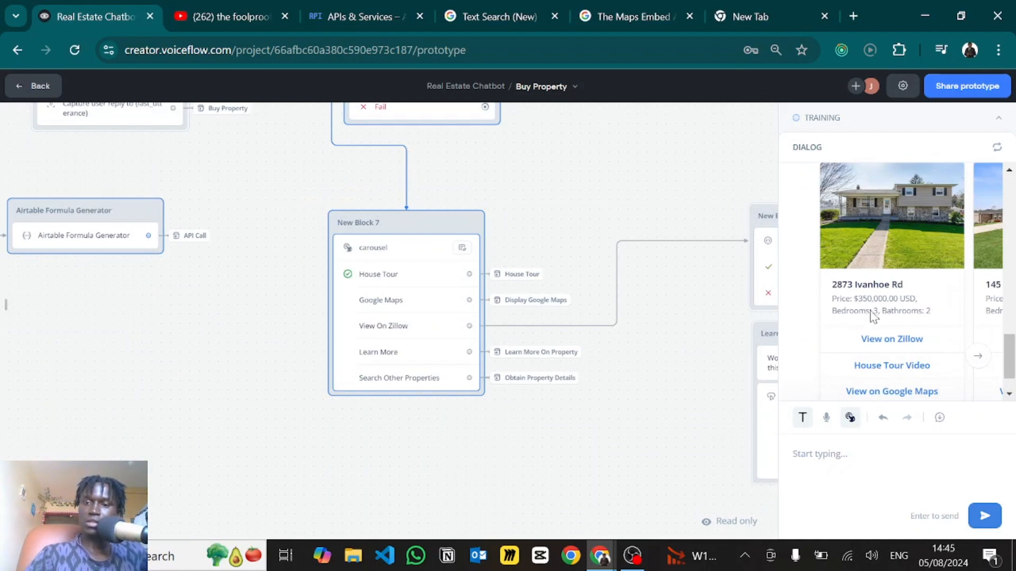
left_click(979, 358)
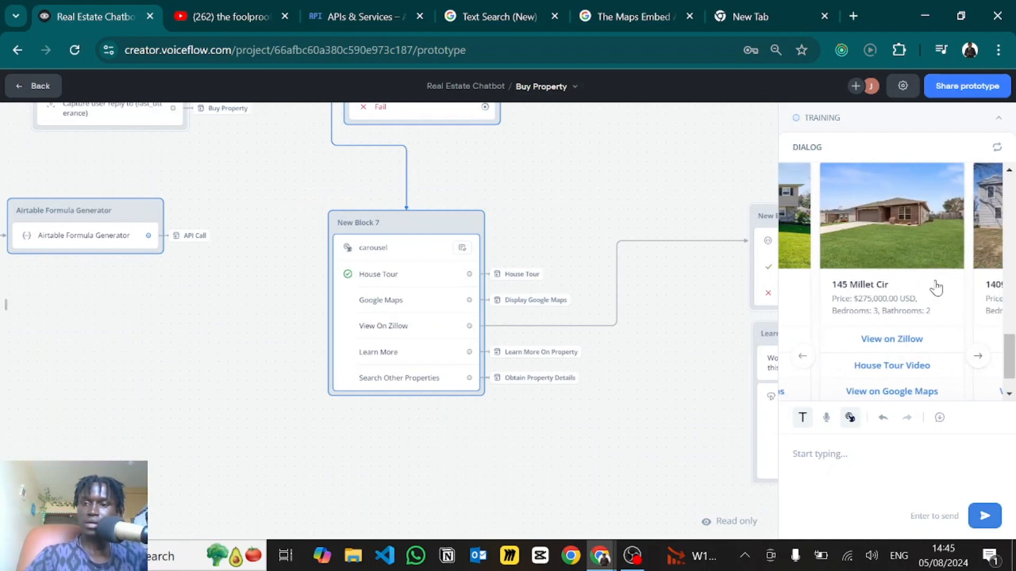
left_click(979, 359)
left_click(979, 359)
left_click(979, 358)
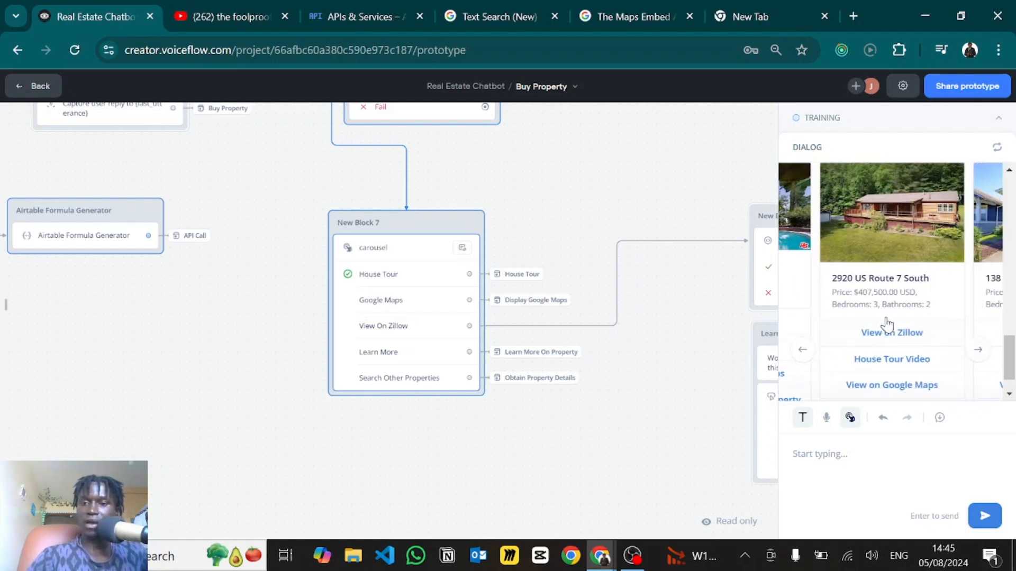
scroll(887, 325, "down", 1)
left_click(892, 315)
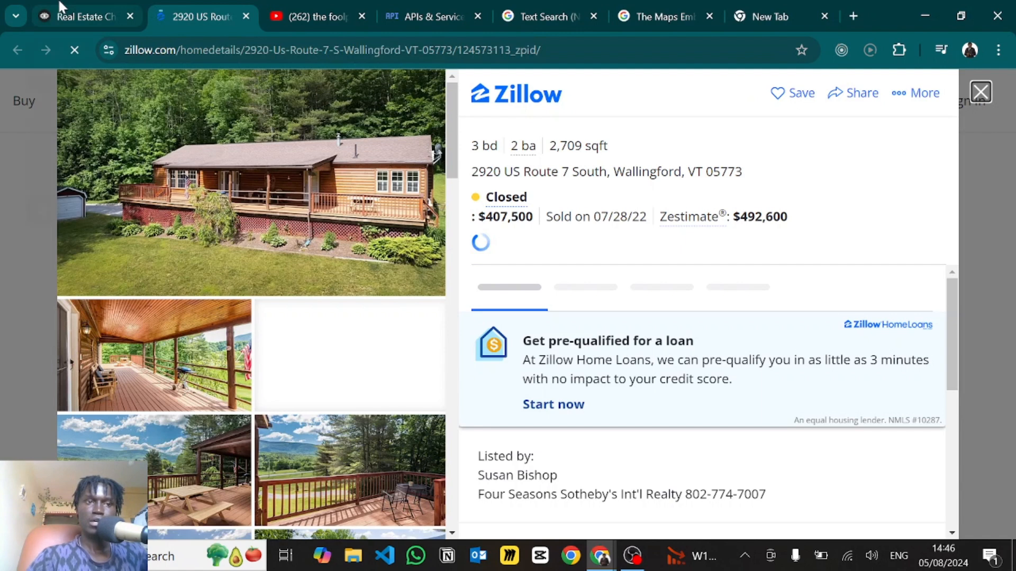
left_click(62, 8)
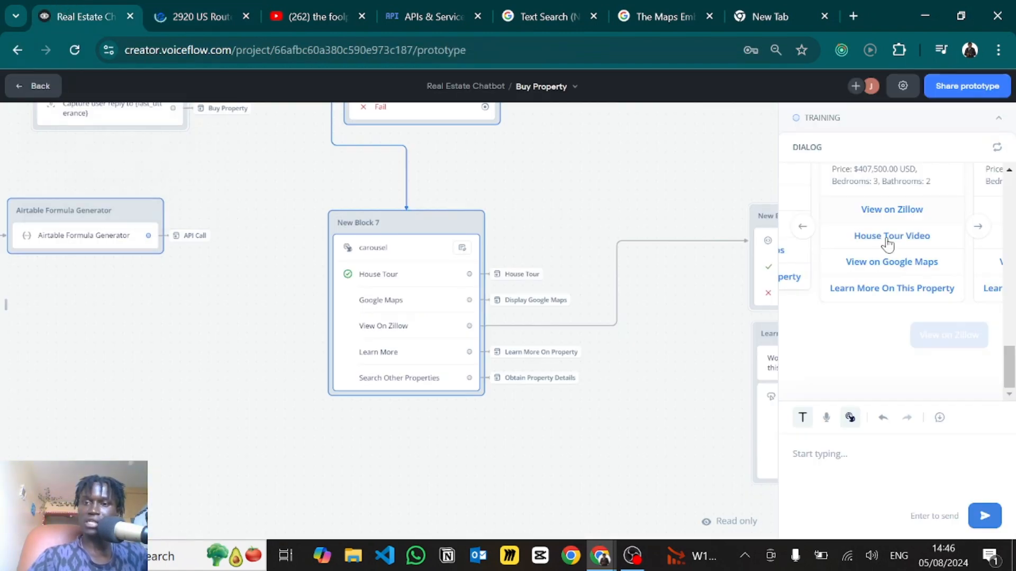
left_click(938, 242)
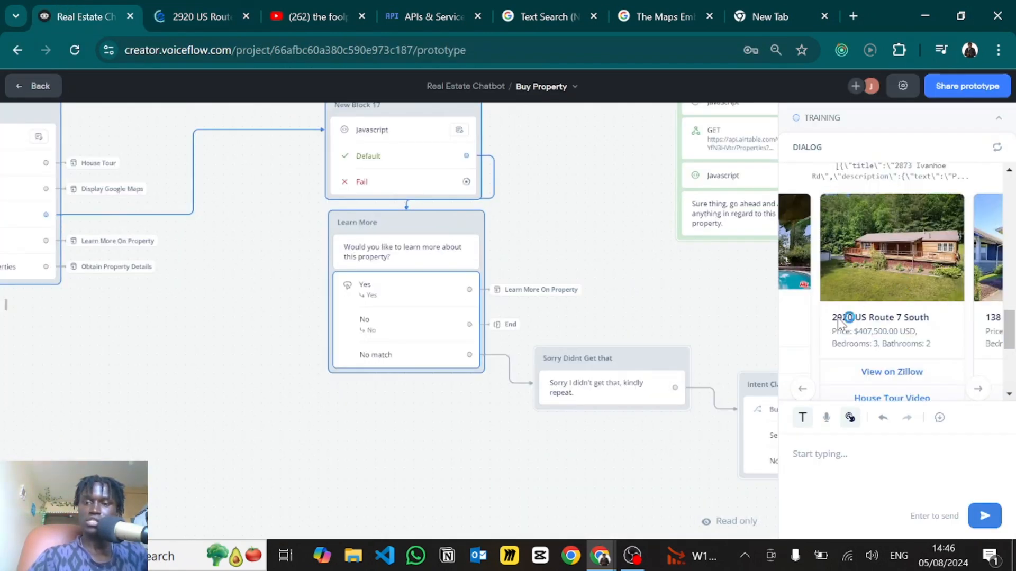
left_click(909, 333)
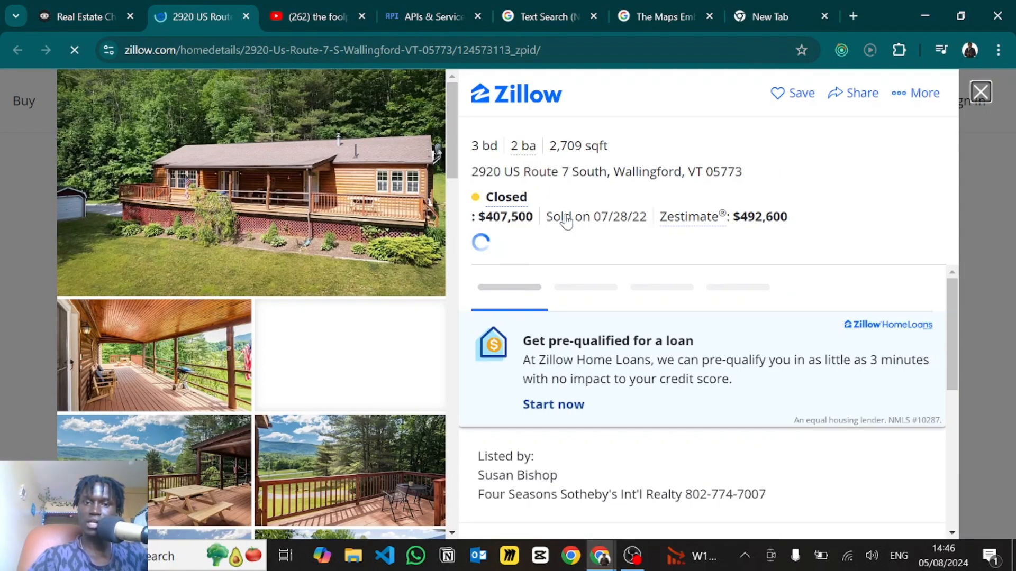
left_click(117, 11)
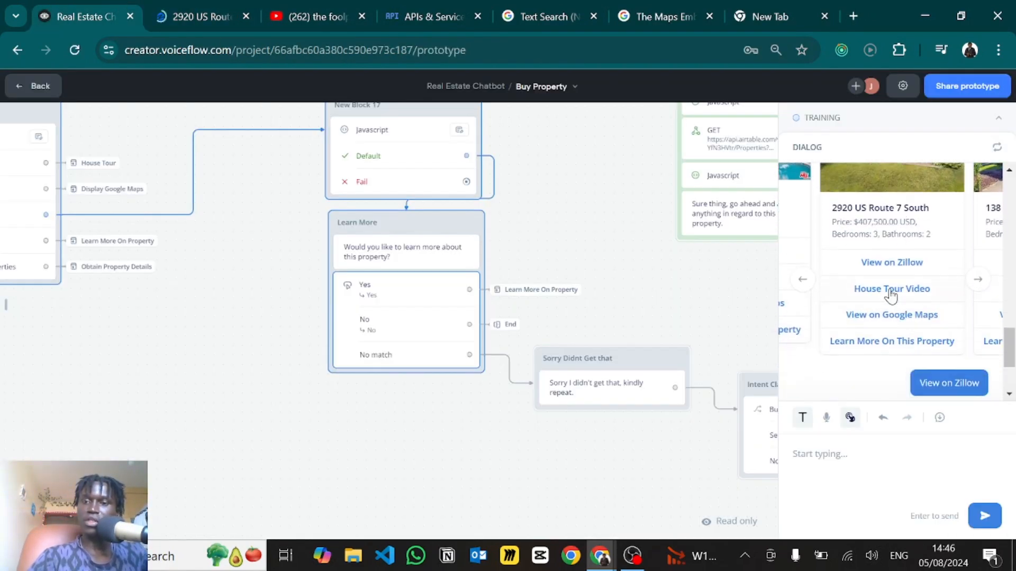
left_click(892, 292)
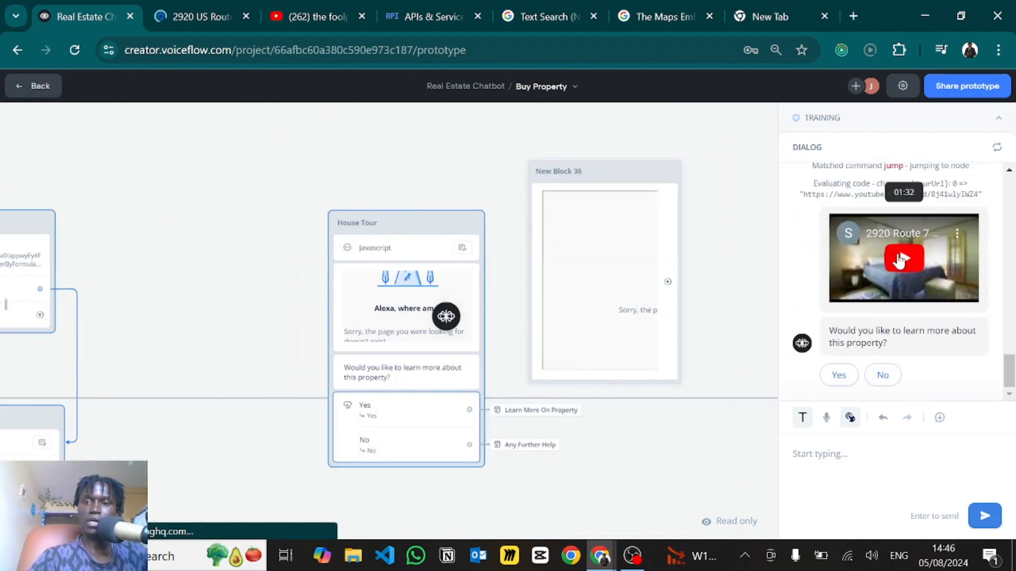
- Play the embedded house tour, skip ahead, pause it, and scroll back to the property card
left_click(899, 259)
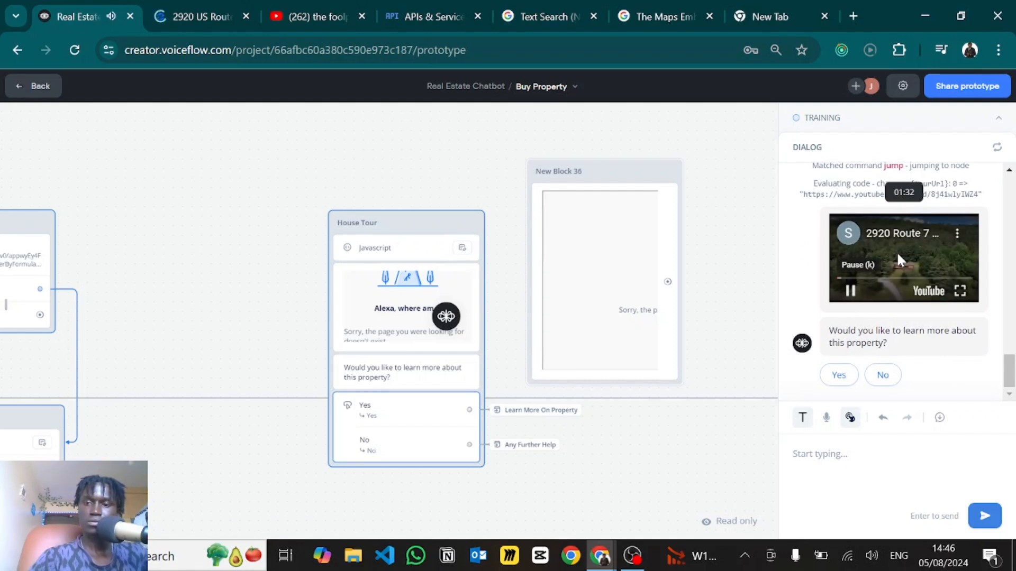
left_click(875, 284)
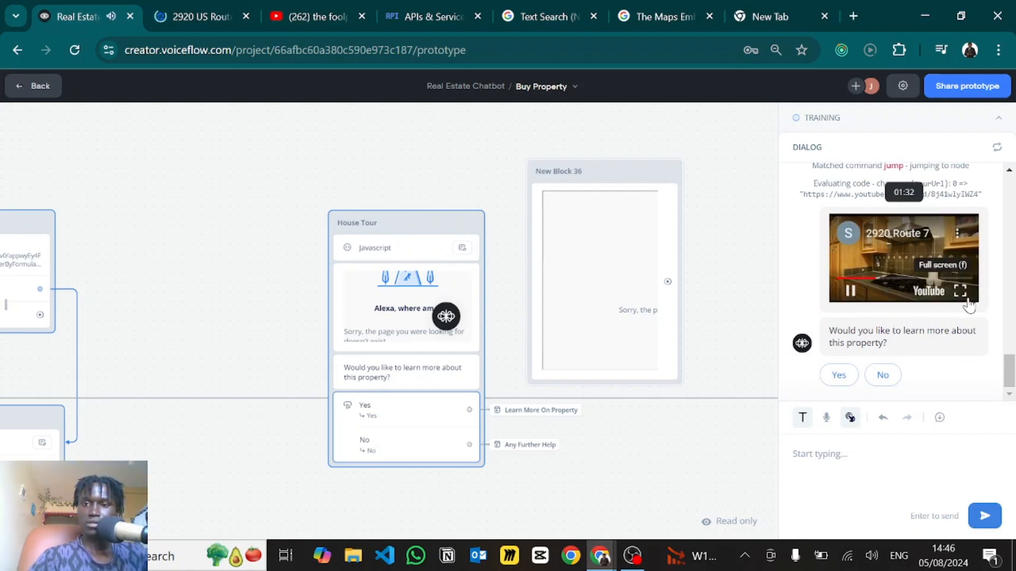
left_click(899, 265)
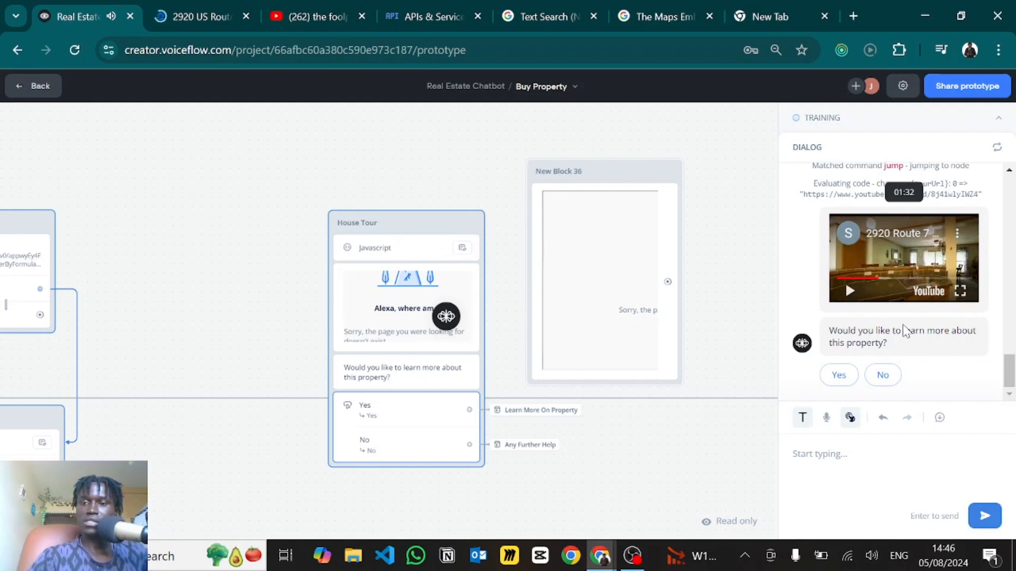
scroll(875, 291, "up", 2)
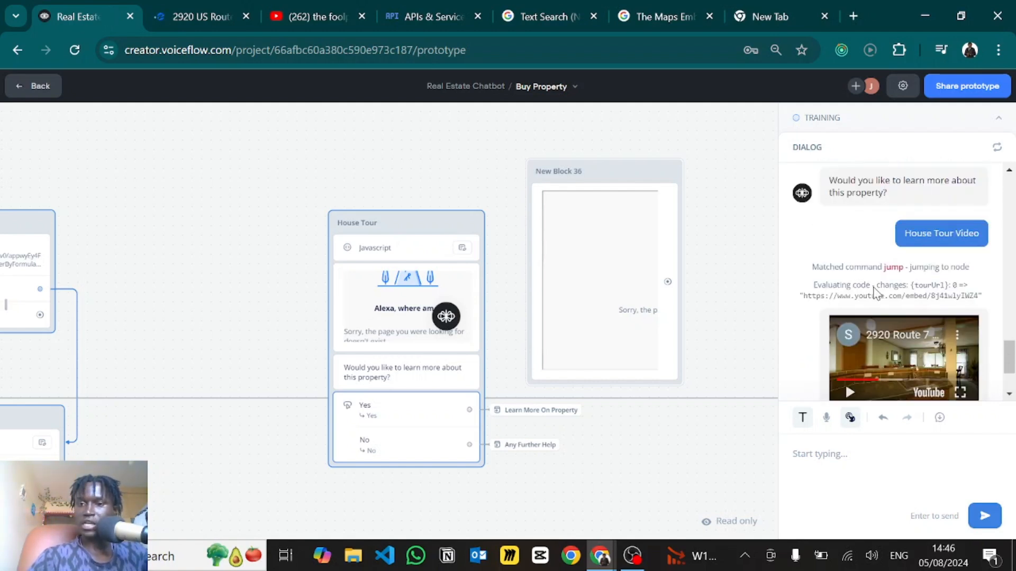
scroll(874, 291, "up", 1)
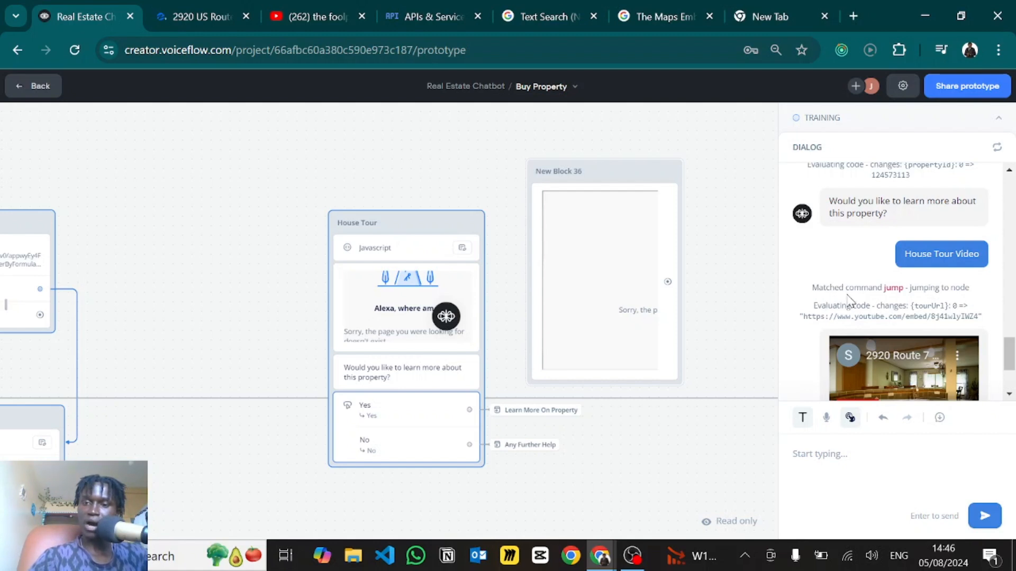
scroll(847, 304, "up", 10)
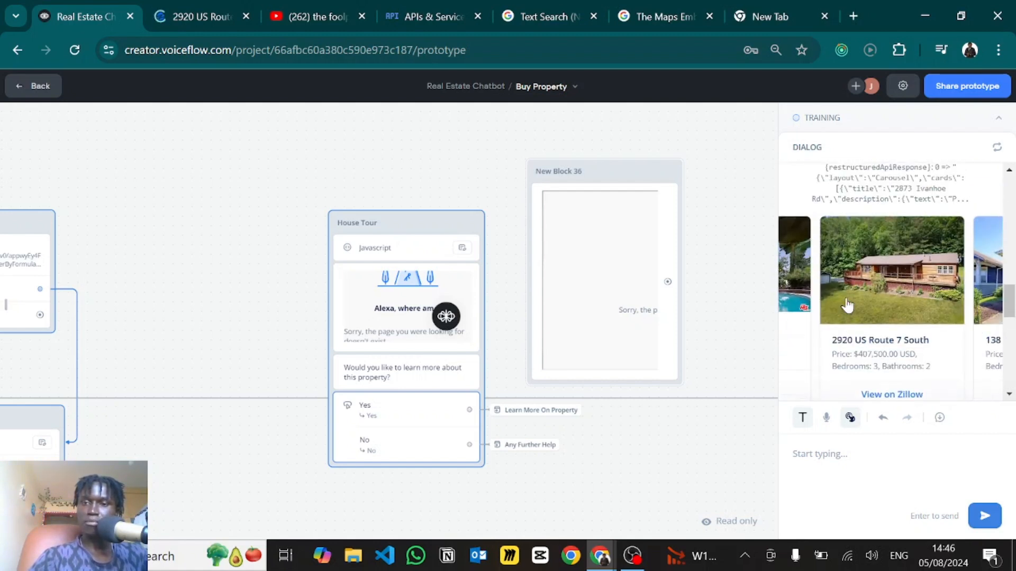
scroll(894, 217, "up", 3)
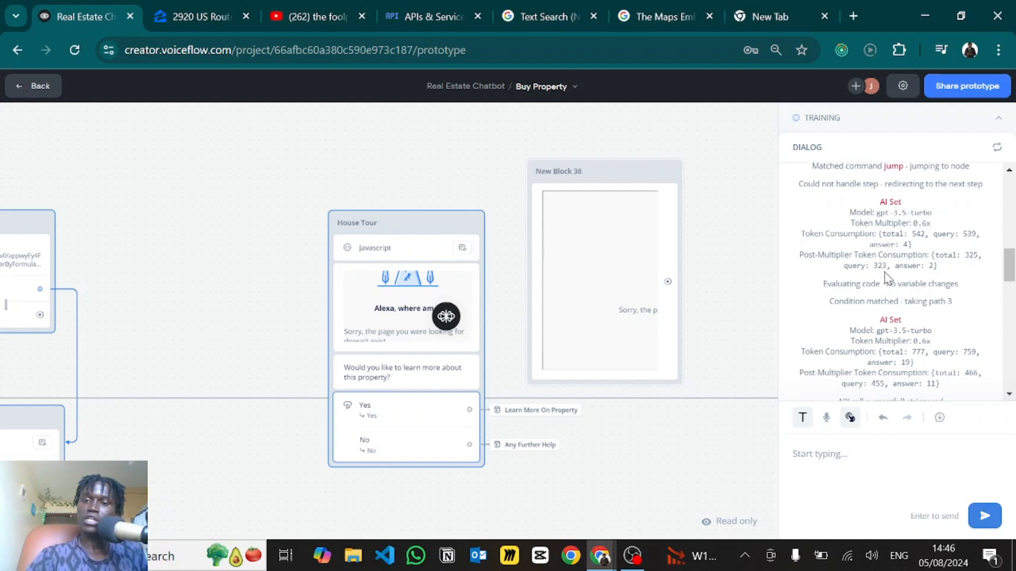
scroll(891, 341, "down", 1)
scroll(890, 341, "down", 4)
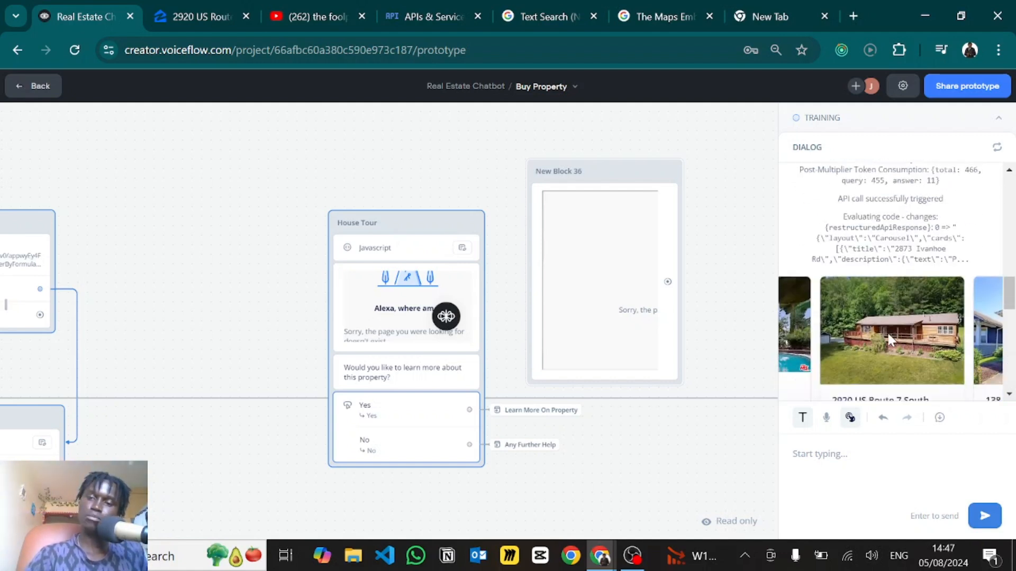
scroll(890, 340, "down", 2)
scroll(889, 338, "down", 3)
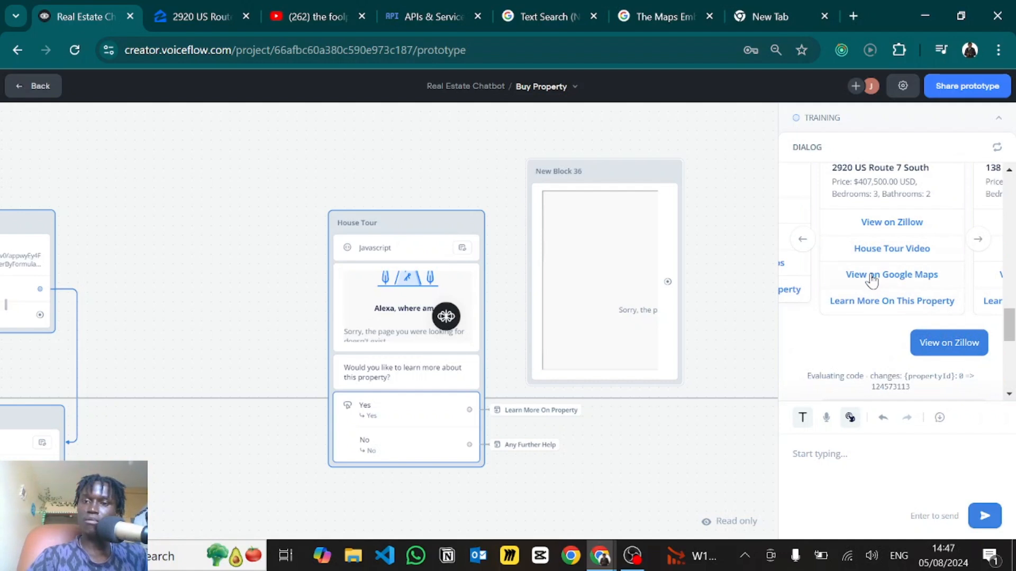
scroll(869, 283, "up", 1)
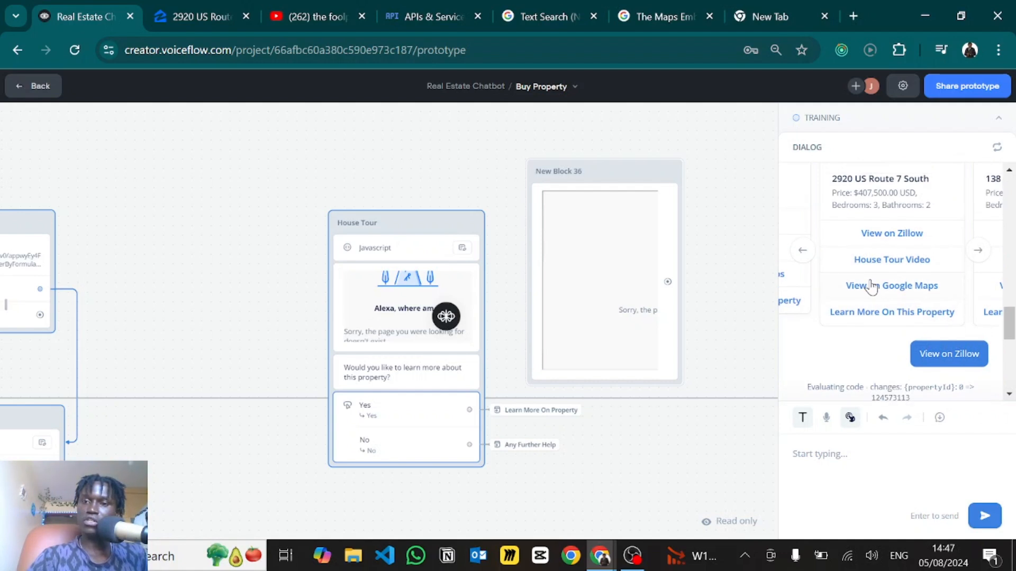
- Choose Learn More On This Property and ask 'Whats the price'
left_click(856, 314)
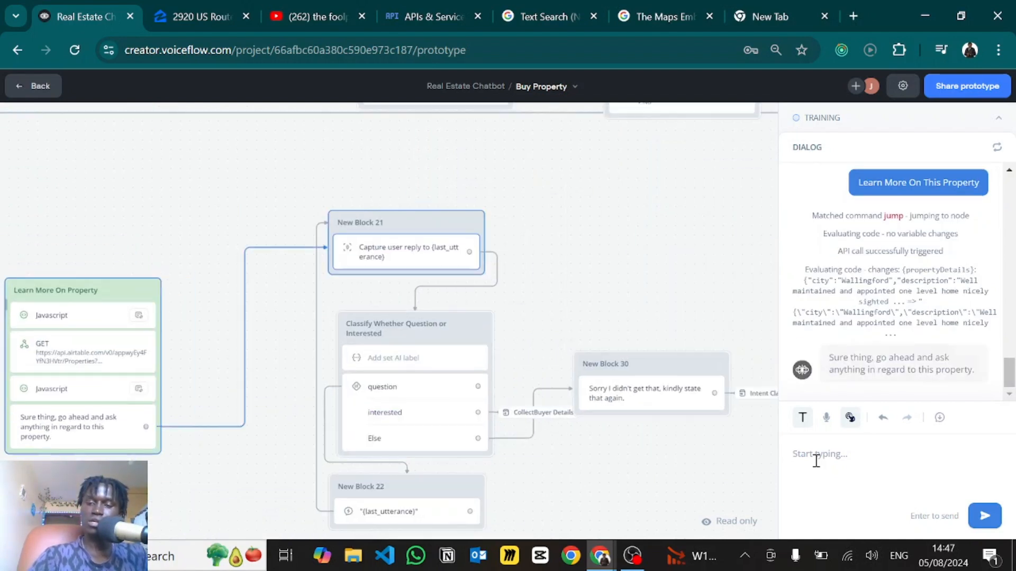
left_click(816, 461)
type("Whats the price")
key("Return")
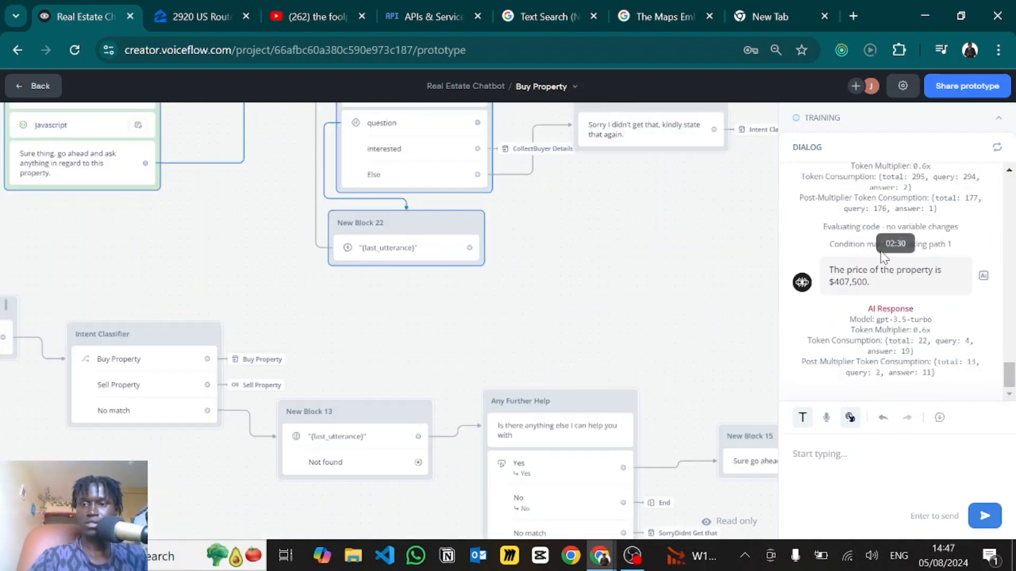
scroll(895, 256, "up", 2)
scroll(898, 258, "up", 5)
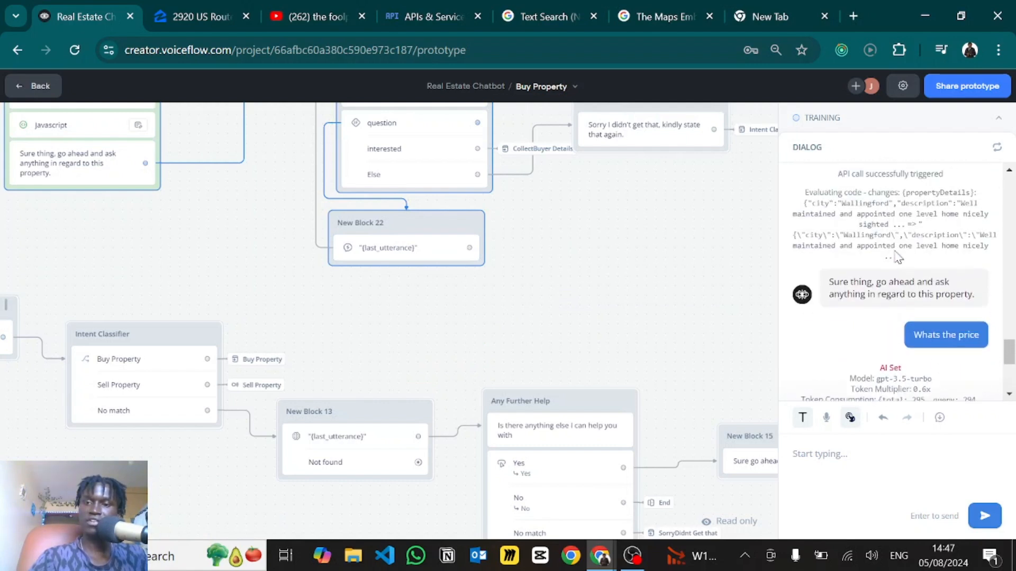
scroll(898, 258, "up", 5)
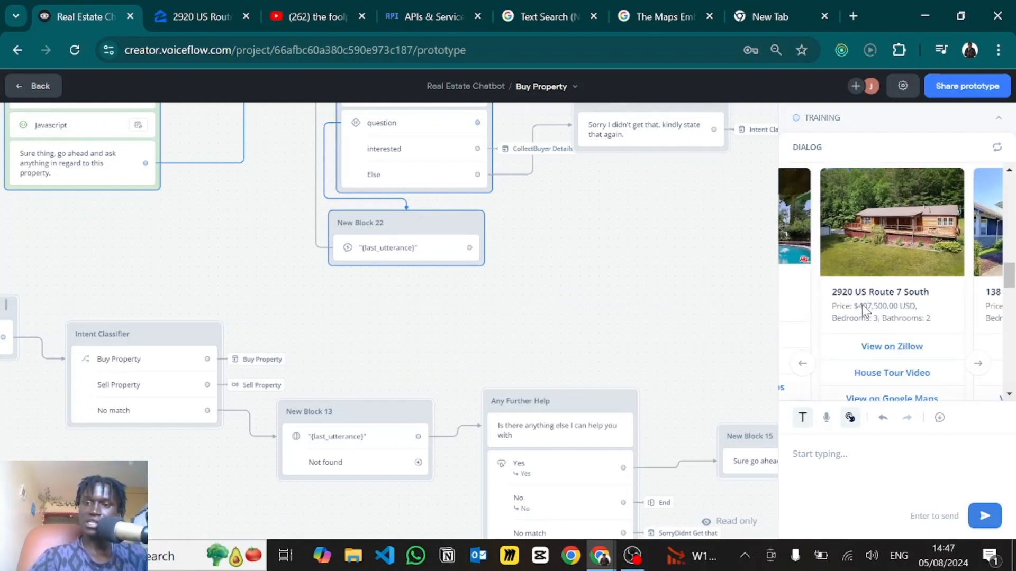
scroll(894, 312, "down", 10)
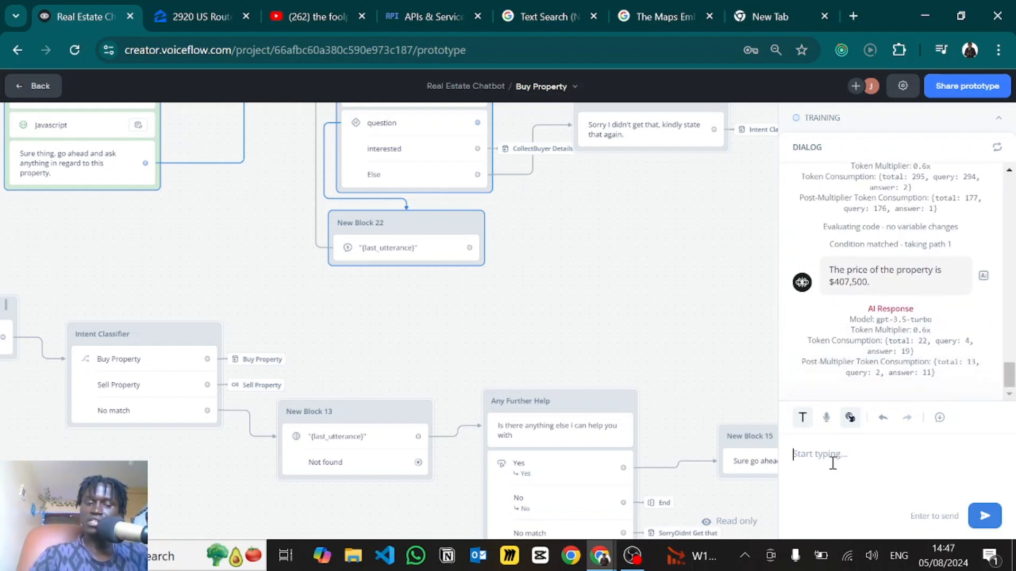
- Ask the chatbot 'Are there schools around there' and read its answer
type("Are there schools around ther")
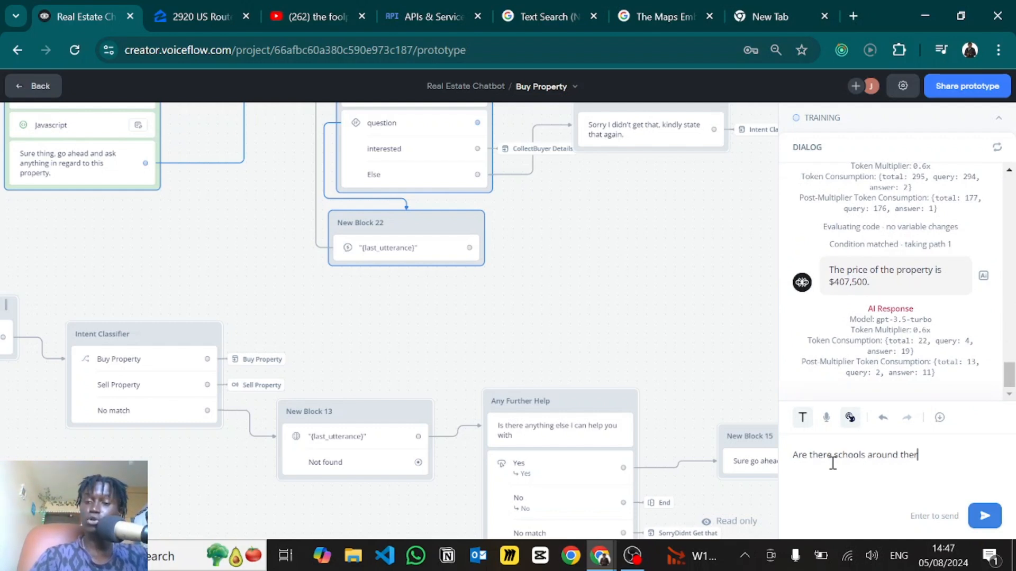
type("e")
key("Return")
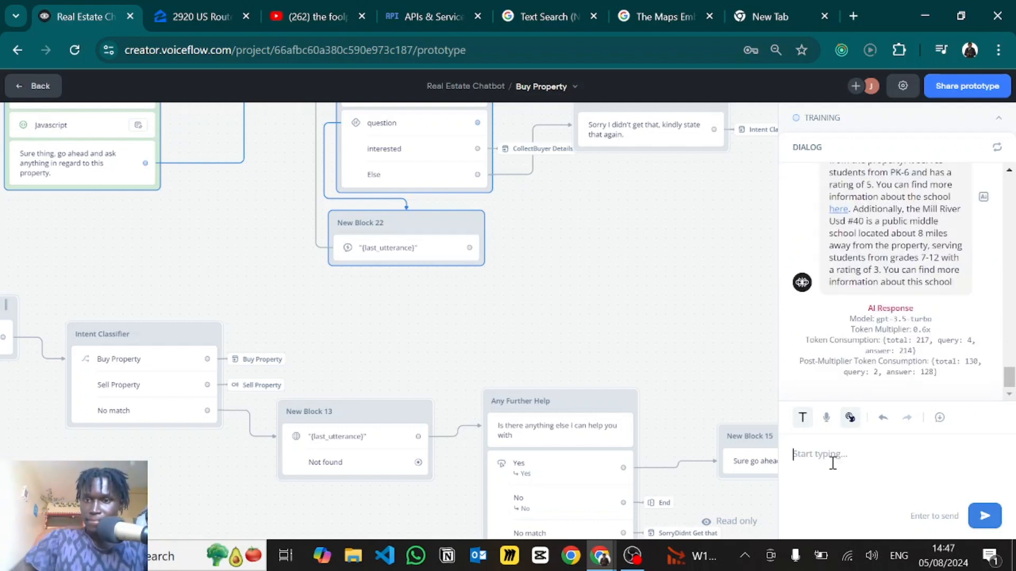
scroll(878, 328, "up", 3)
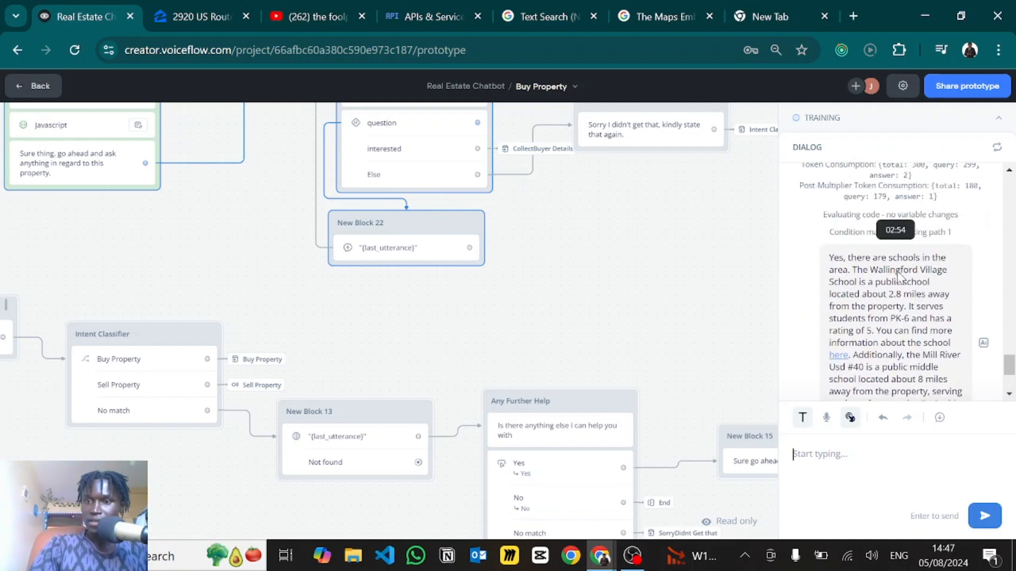
scroll(902, 258, "down", 2)
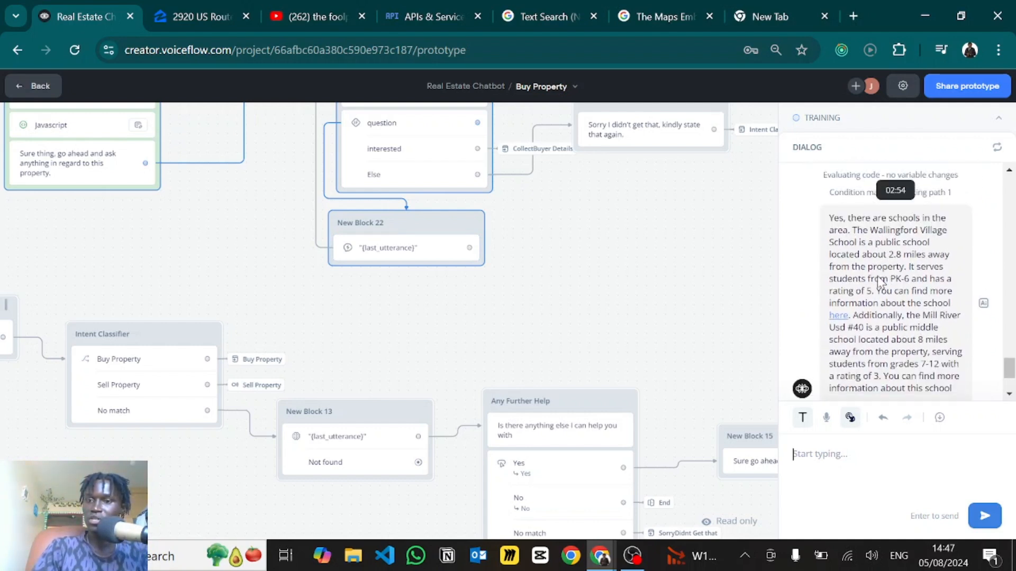
scroll(902, 257, "down", 2)
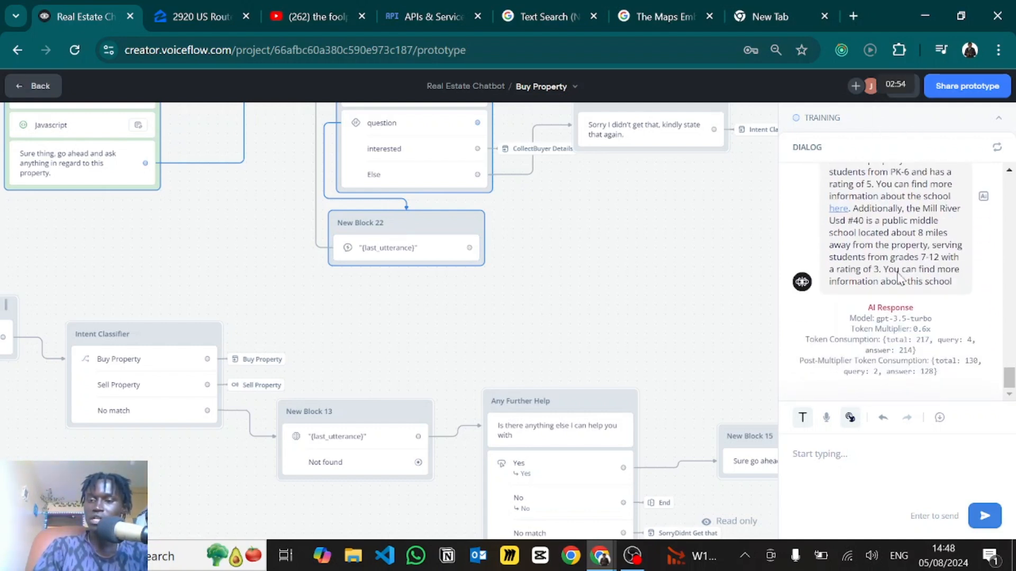
scroll(897, 292, "up", 2)
scroll(898, 296, "down", 2)
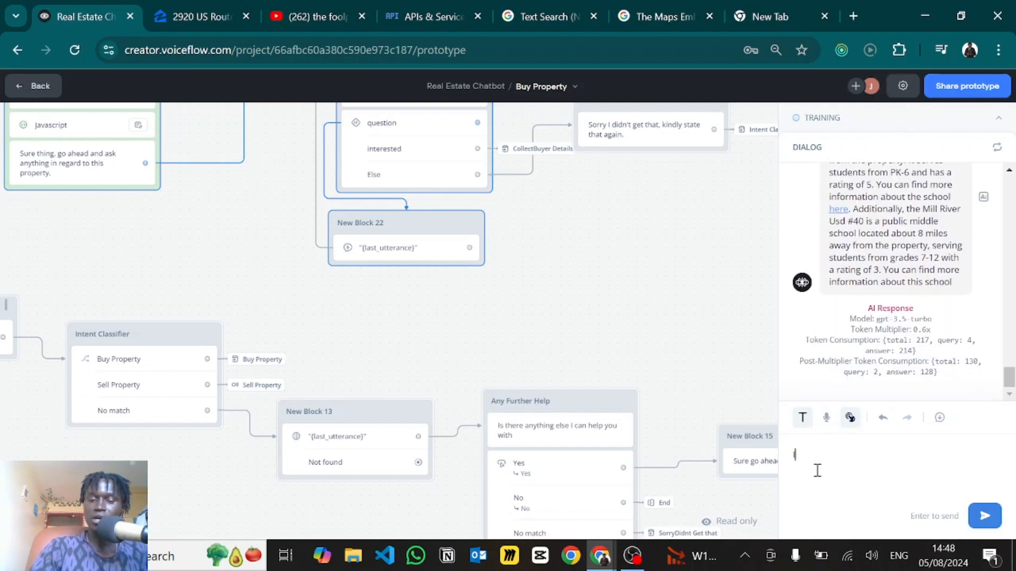
- Ask how to purchase, then send 'How do I proceed with making the purchase'
type("How fo I pur")
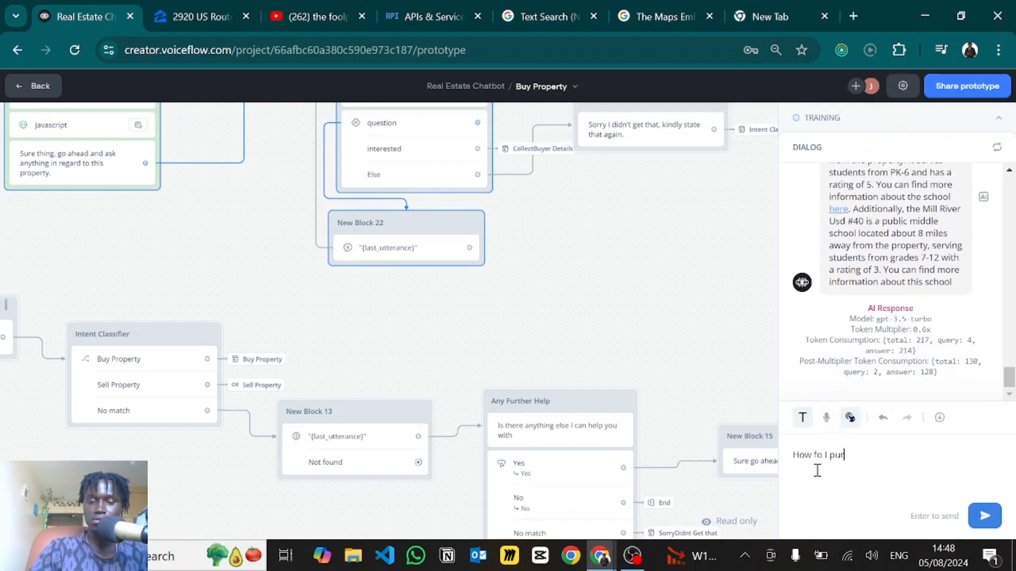
type("chase")
key("Return")
type("How do I pur")
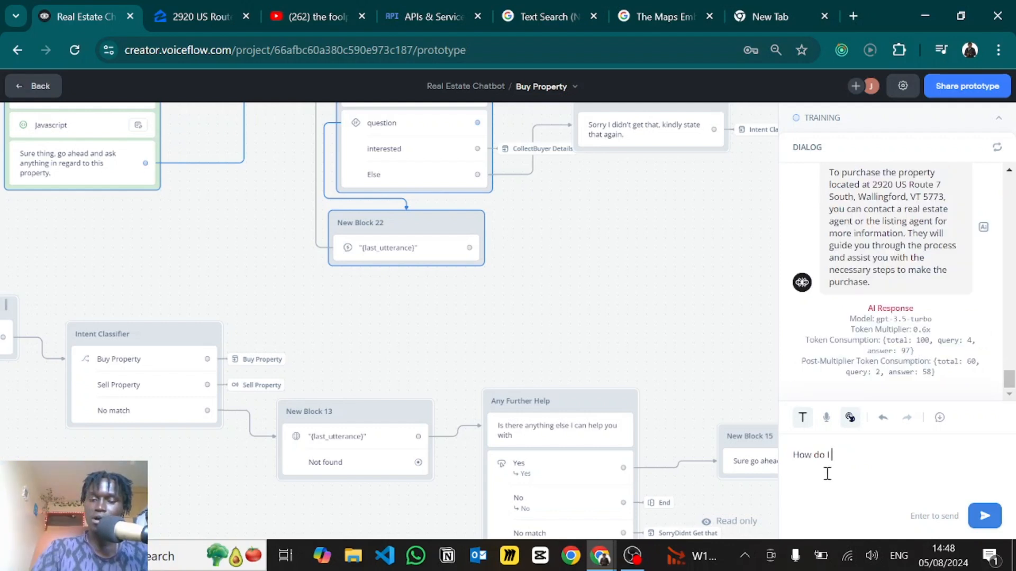
key("BackSpace")
key("BackSpace")
type("roceed")
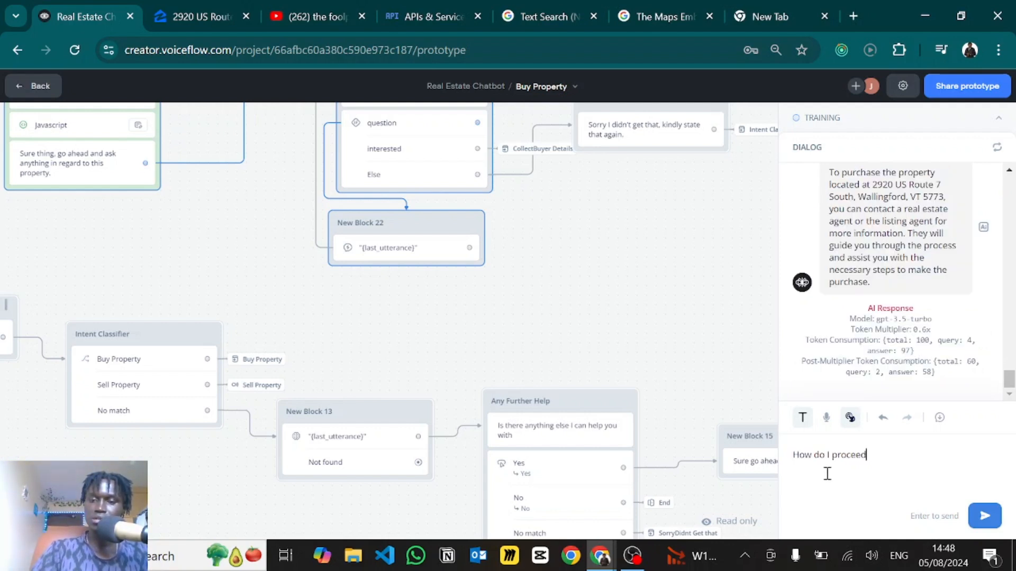
type(" with making the ")
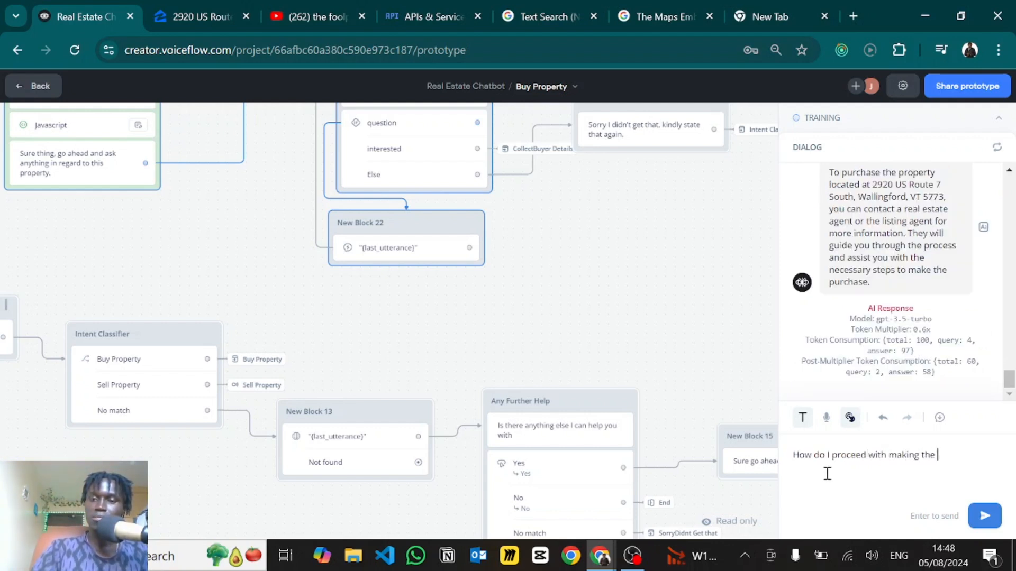
type("purchase")
key("Return")
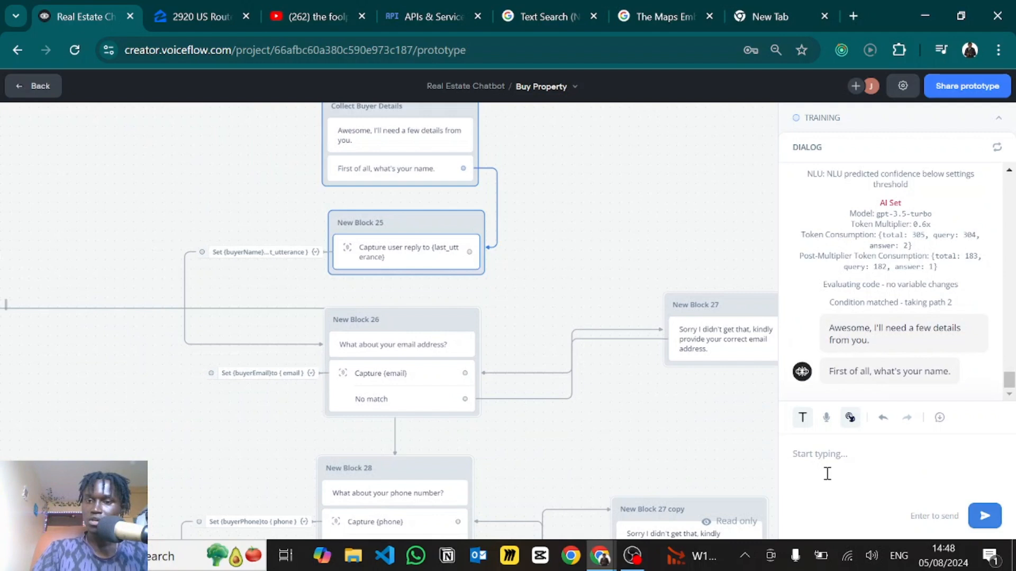
- Let the test chat route to Collect Buyer Details and review its request for the buyer's name
left_click(927, 301)
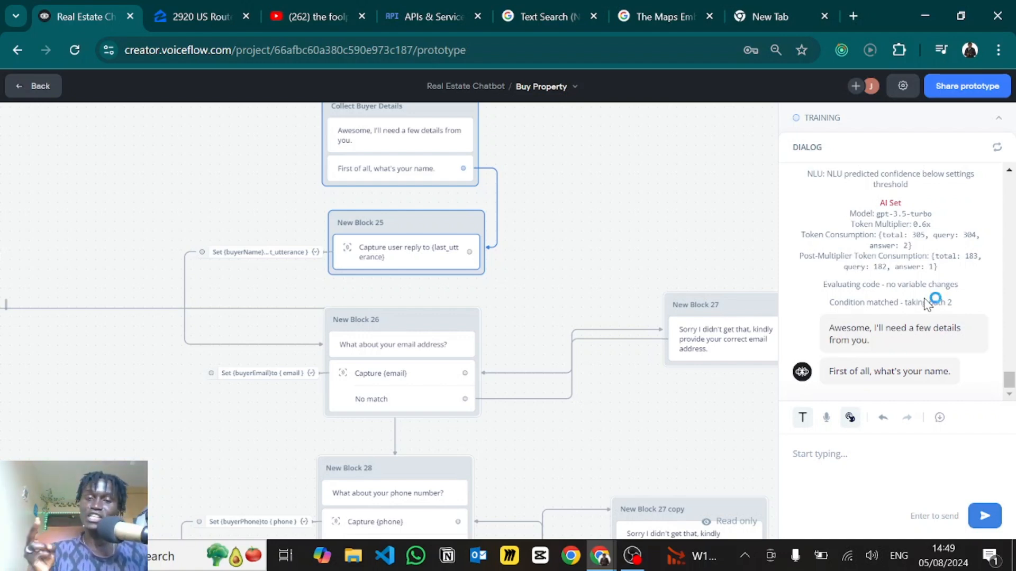